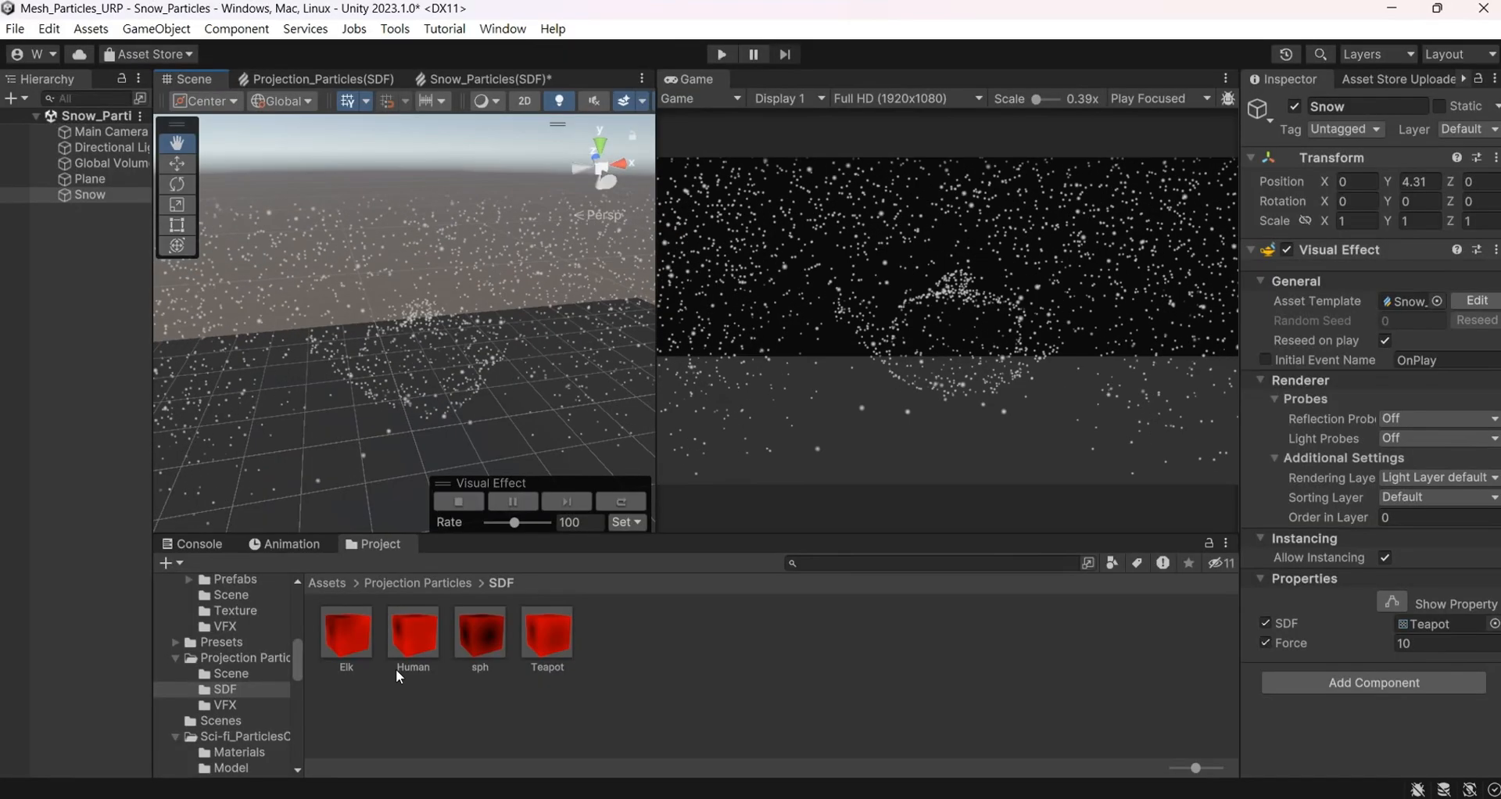
Assign the Human SDF and afterwards the Elk SDF to the Snow effect, and set its Force to 0
left_click_drag(414, 646, 1425, 631)
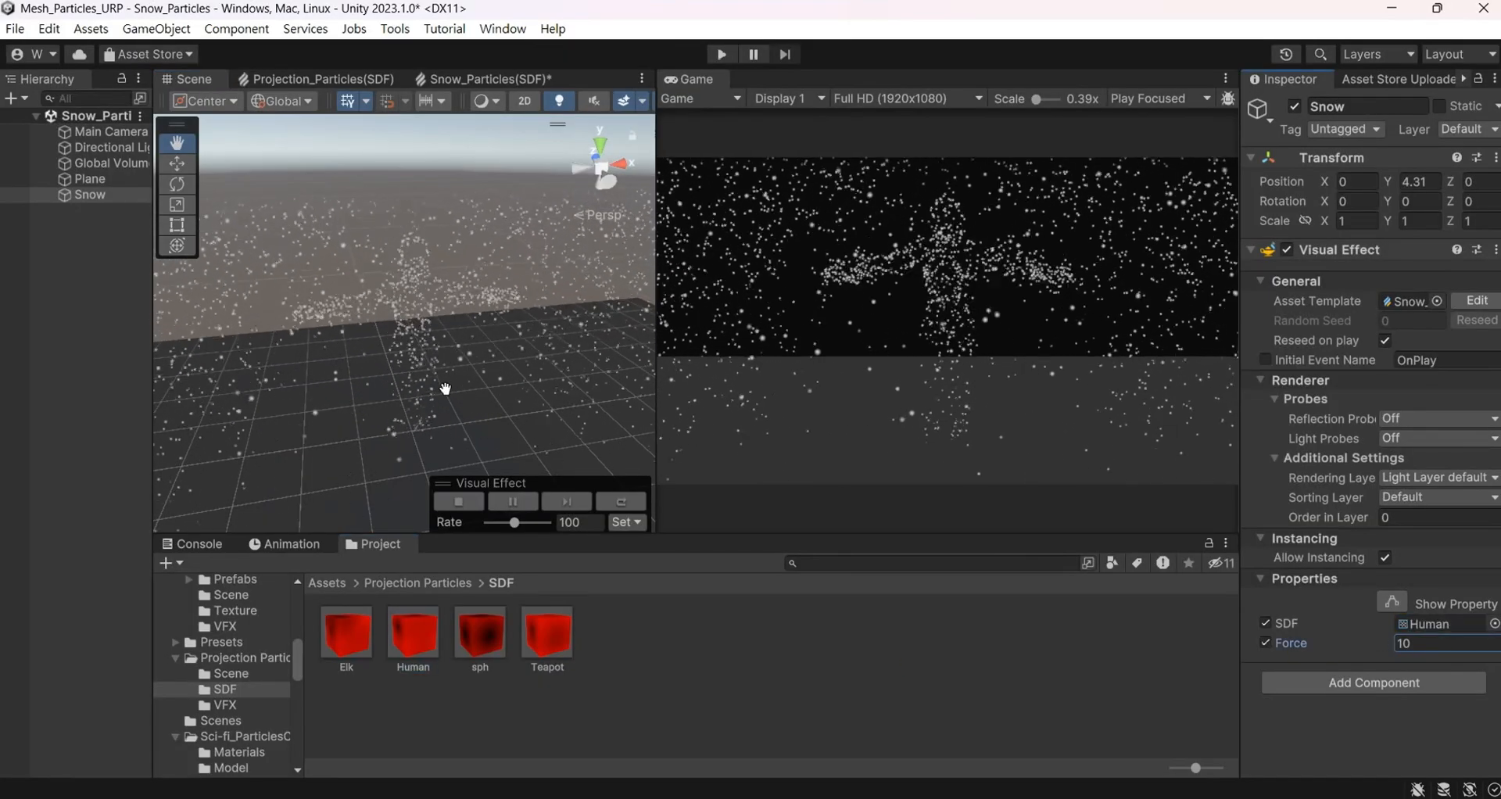
left_click_drag(350, 637, 1420, 632)
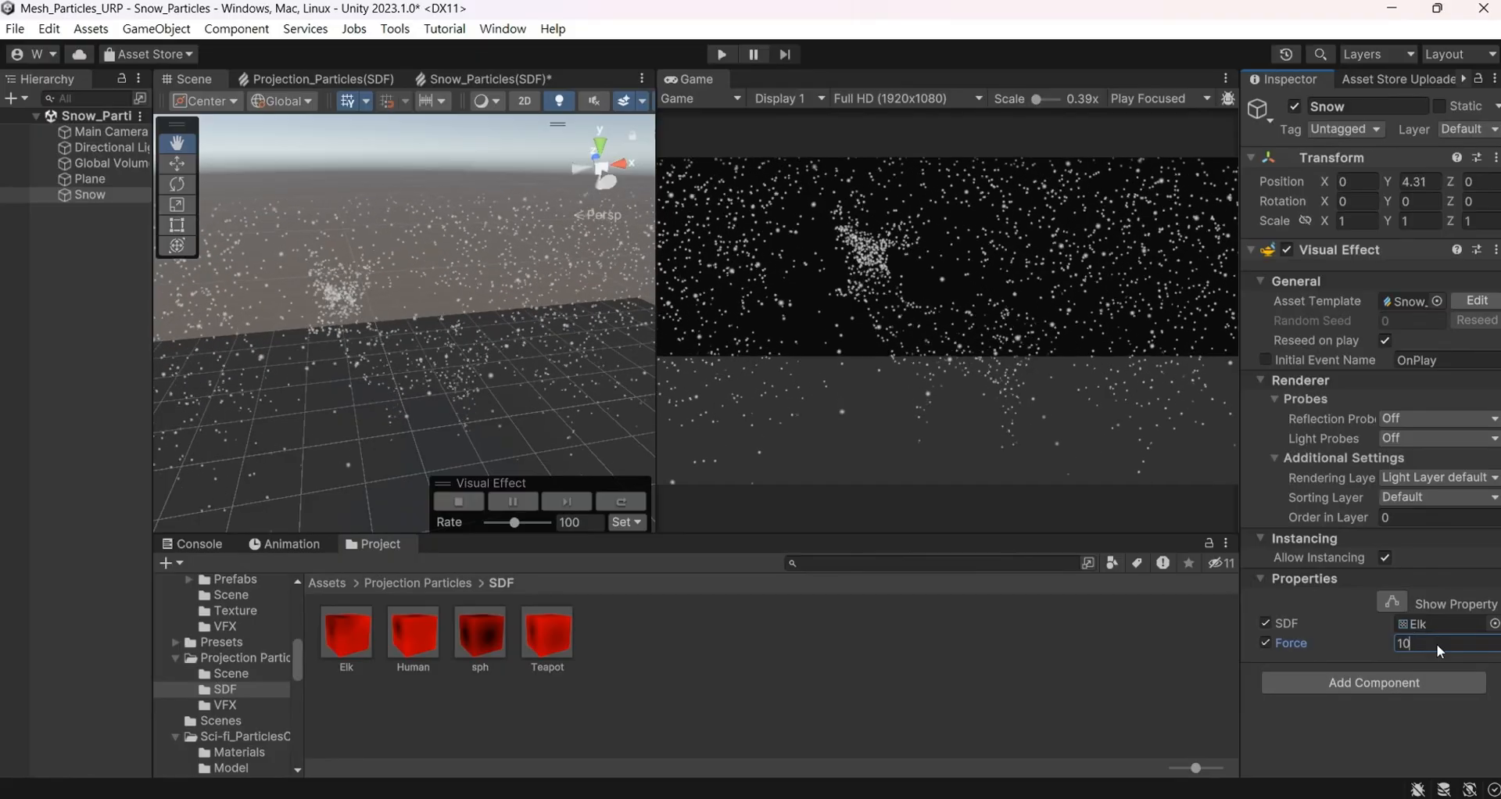
left_click_drag(1437, 644, 1342, 645)
type("0")
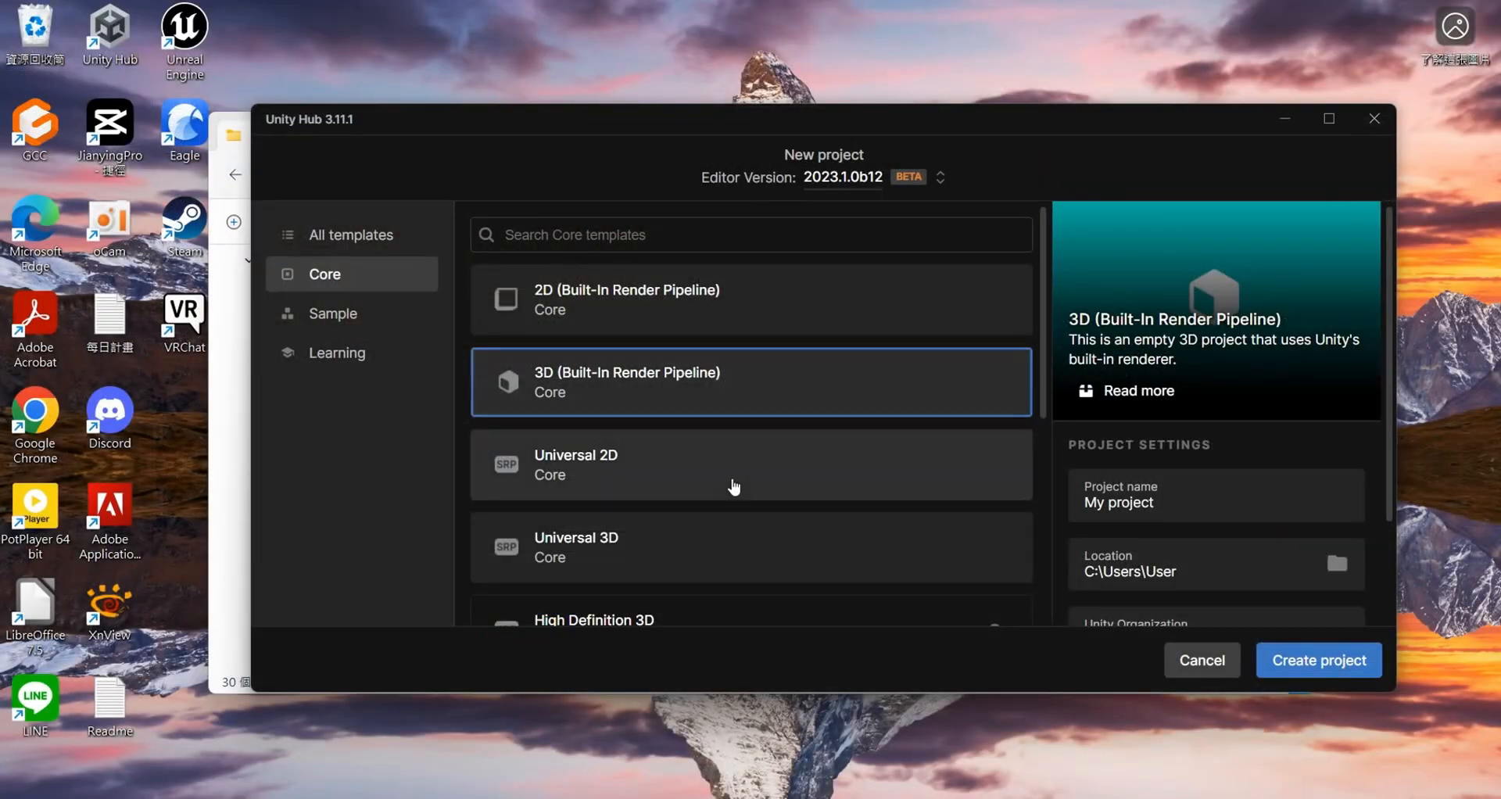
Create a new project in Unity Hub from the Universal 3D template
left_click(730, 532)
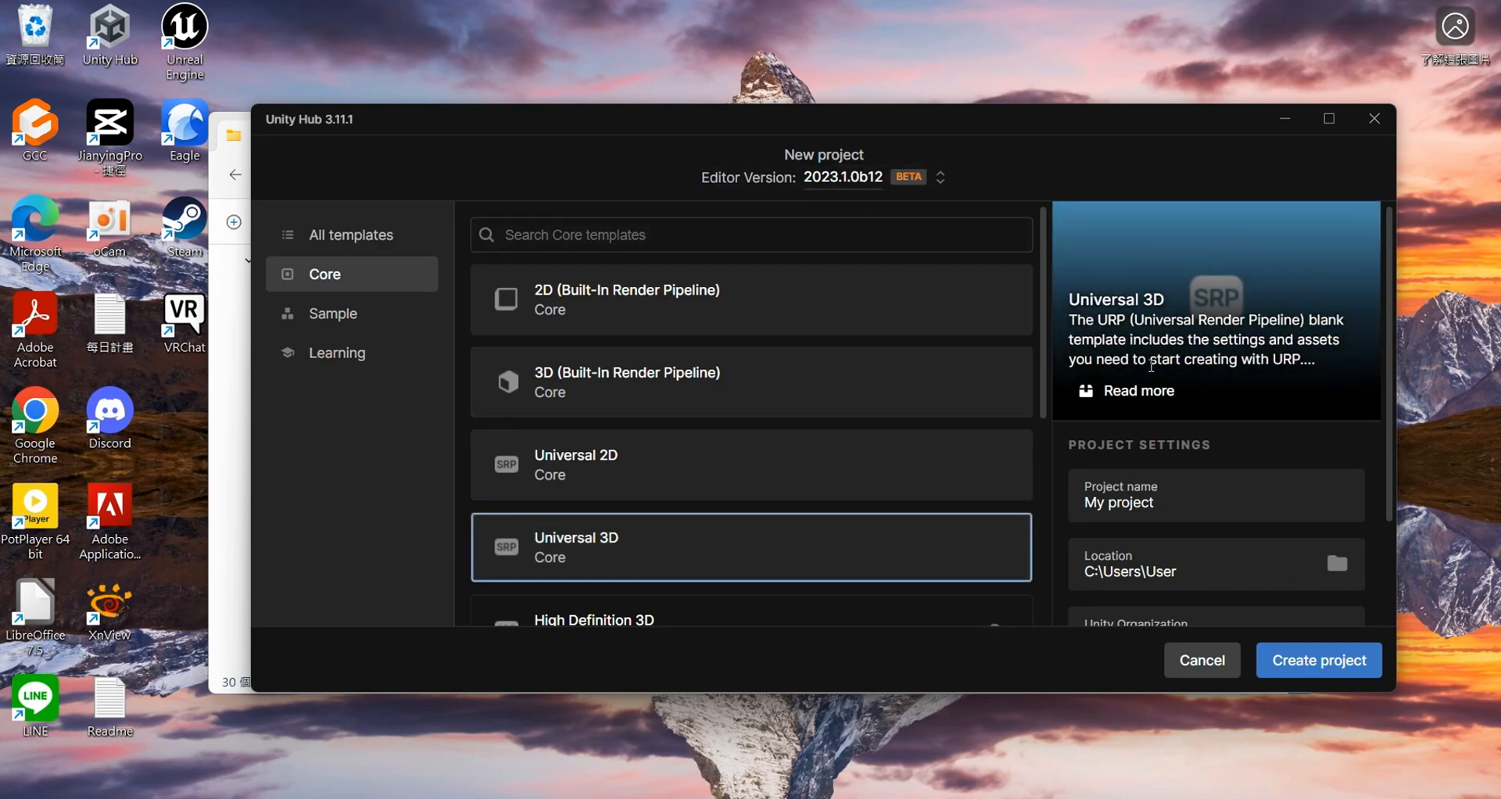
left_click(1359, 662)
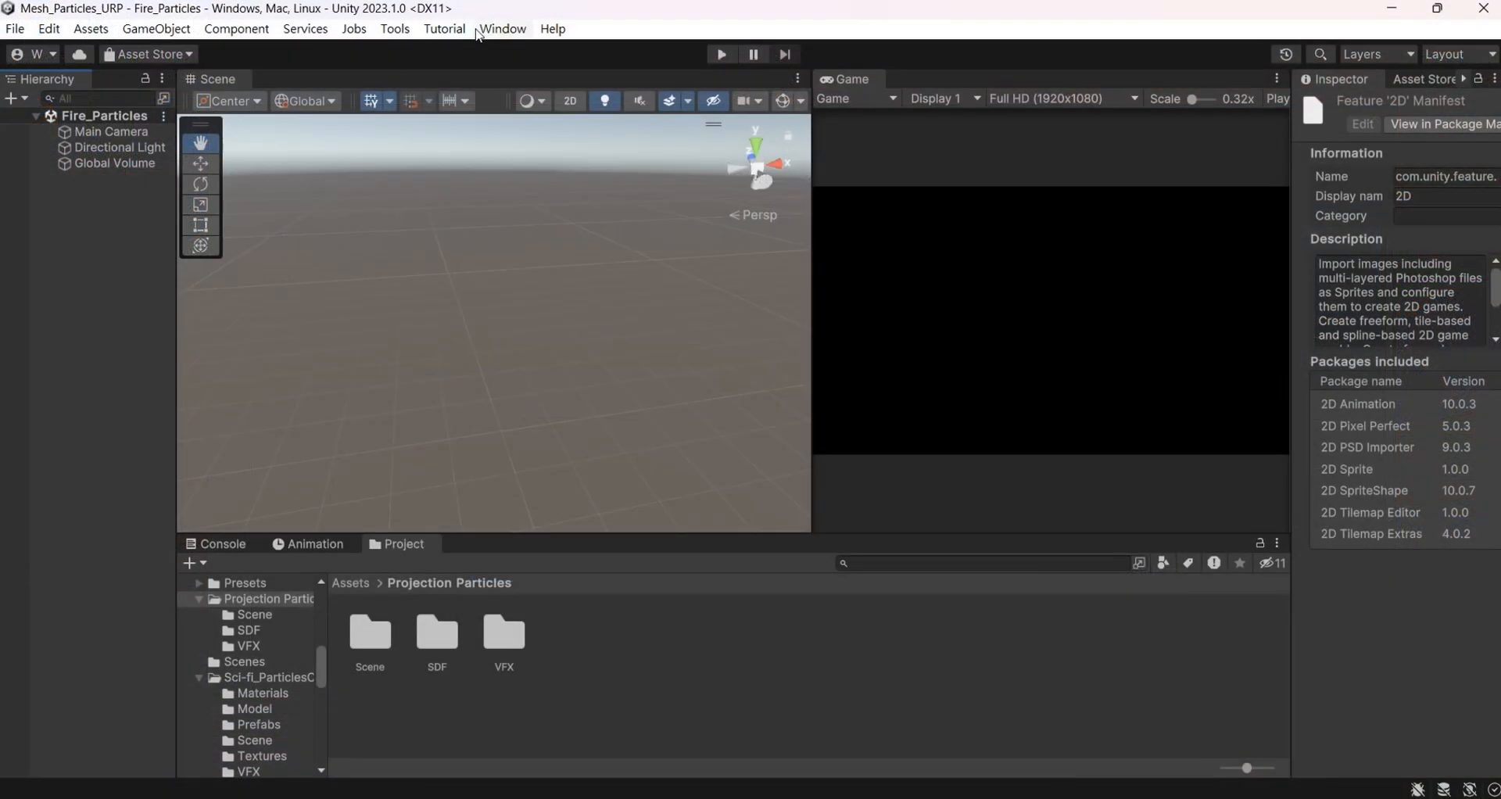
Check the Visual Effect Graph package in the Unity Registry list of the Package Manager
left_click(481, 33)
left_click(590, 272)
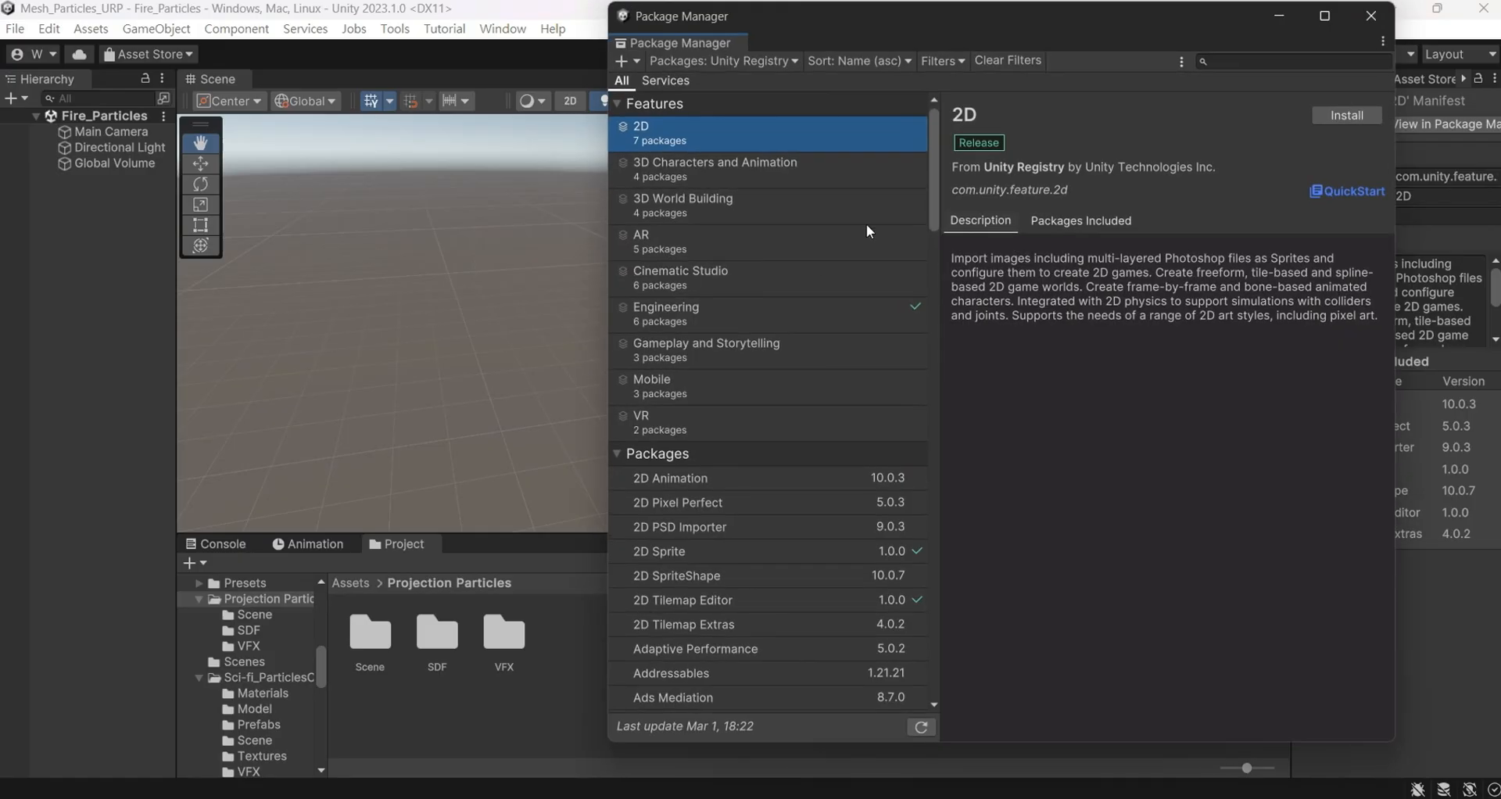
left_click_drag(934, 143, 1013, 611)
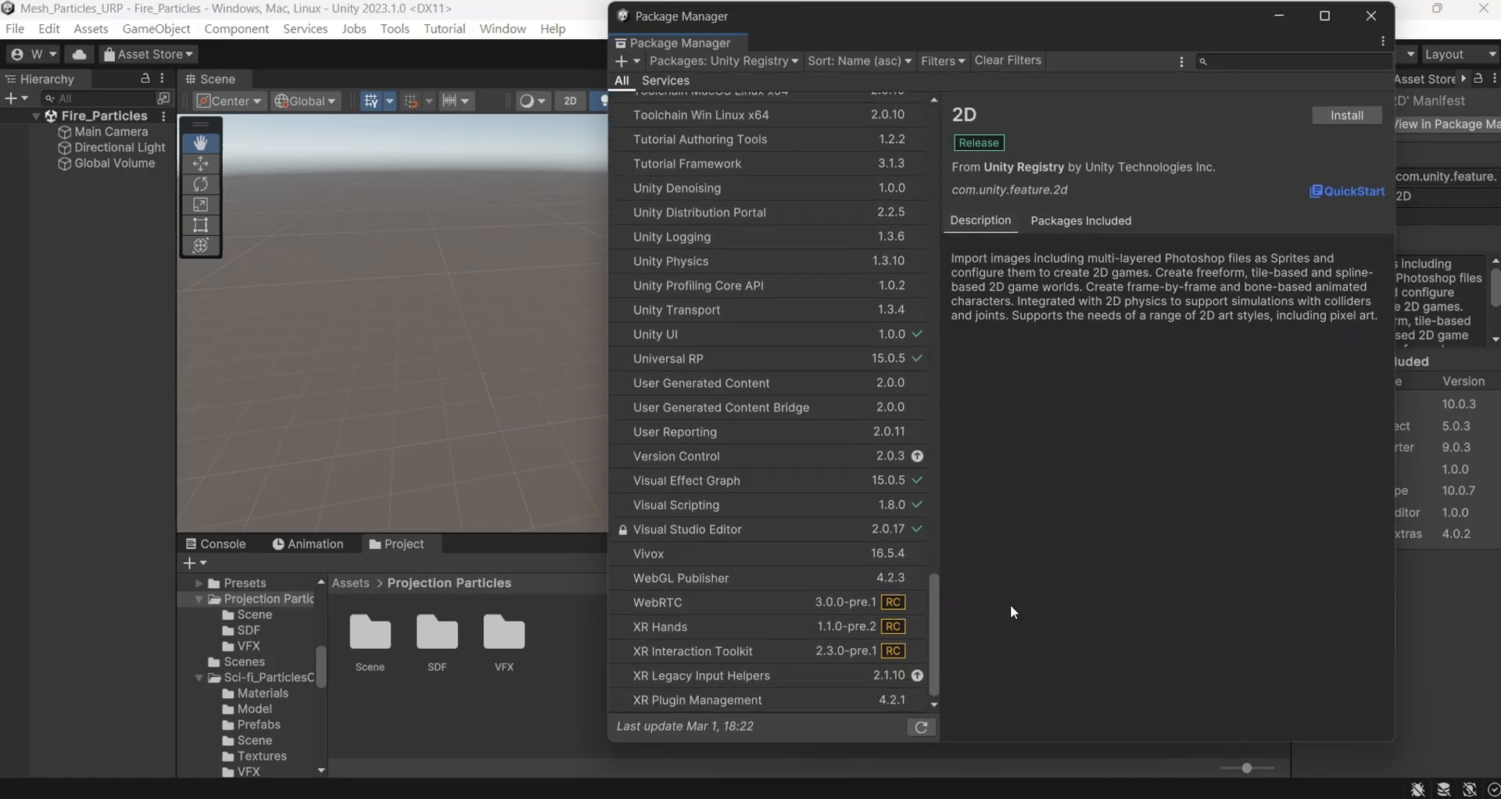
left_click(764, 483)
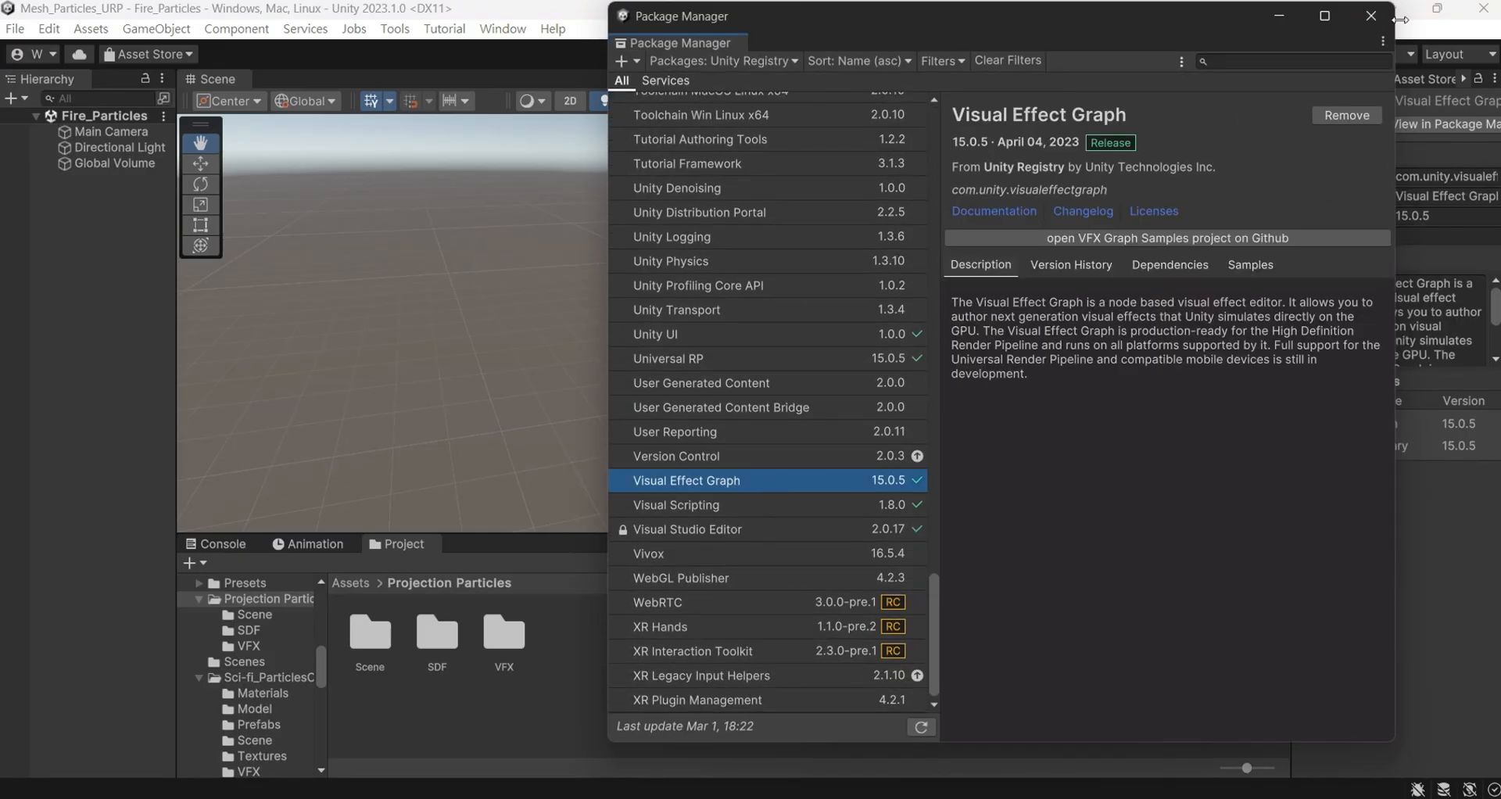
left_click(1372, 15)
Review the Visual Effects preferences, including the Experimental Operators/Blocks option
left_click(49, 29)
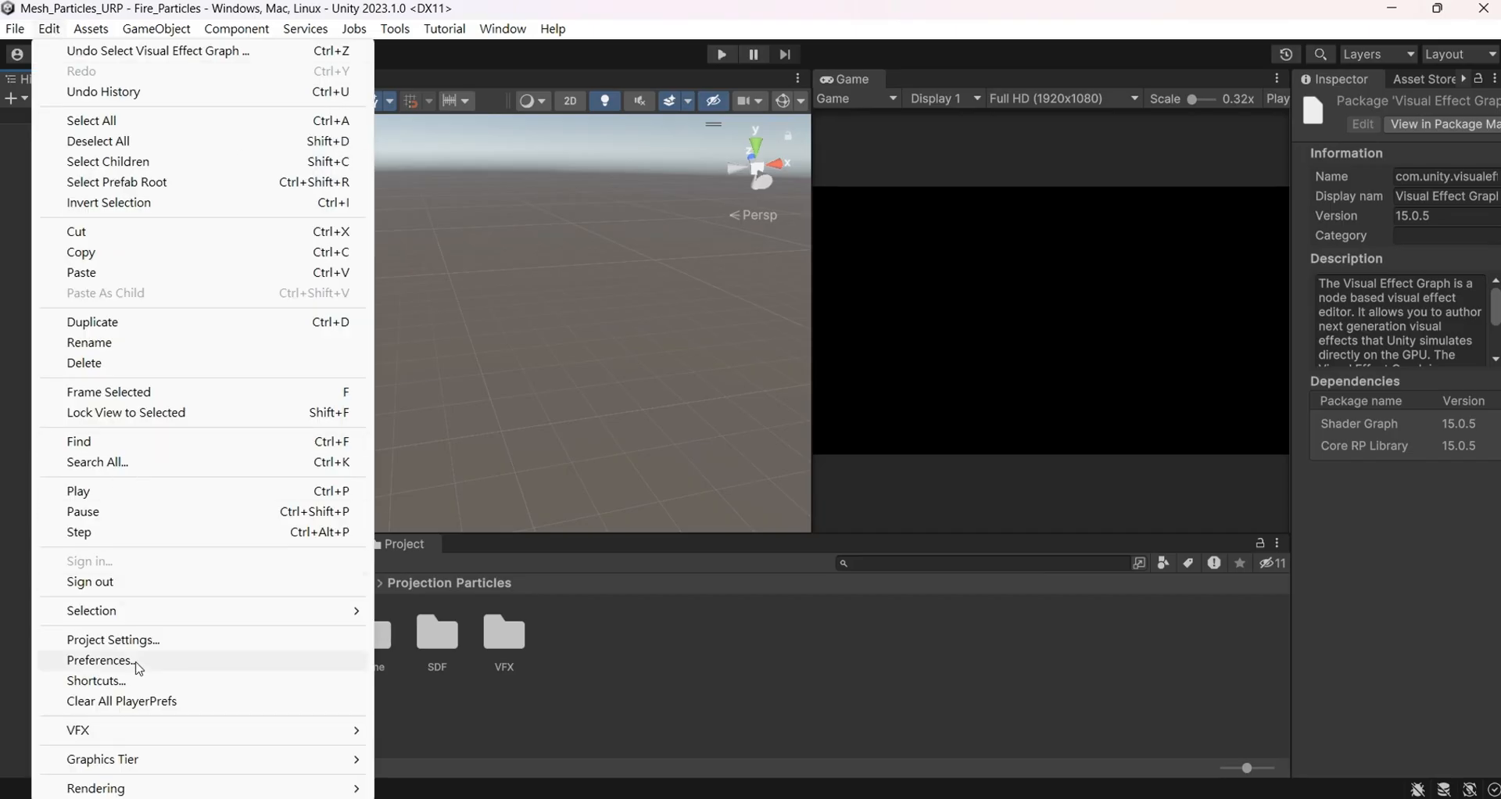
left_click(129, 576)
left_click(333, 617)
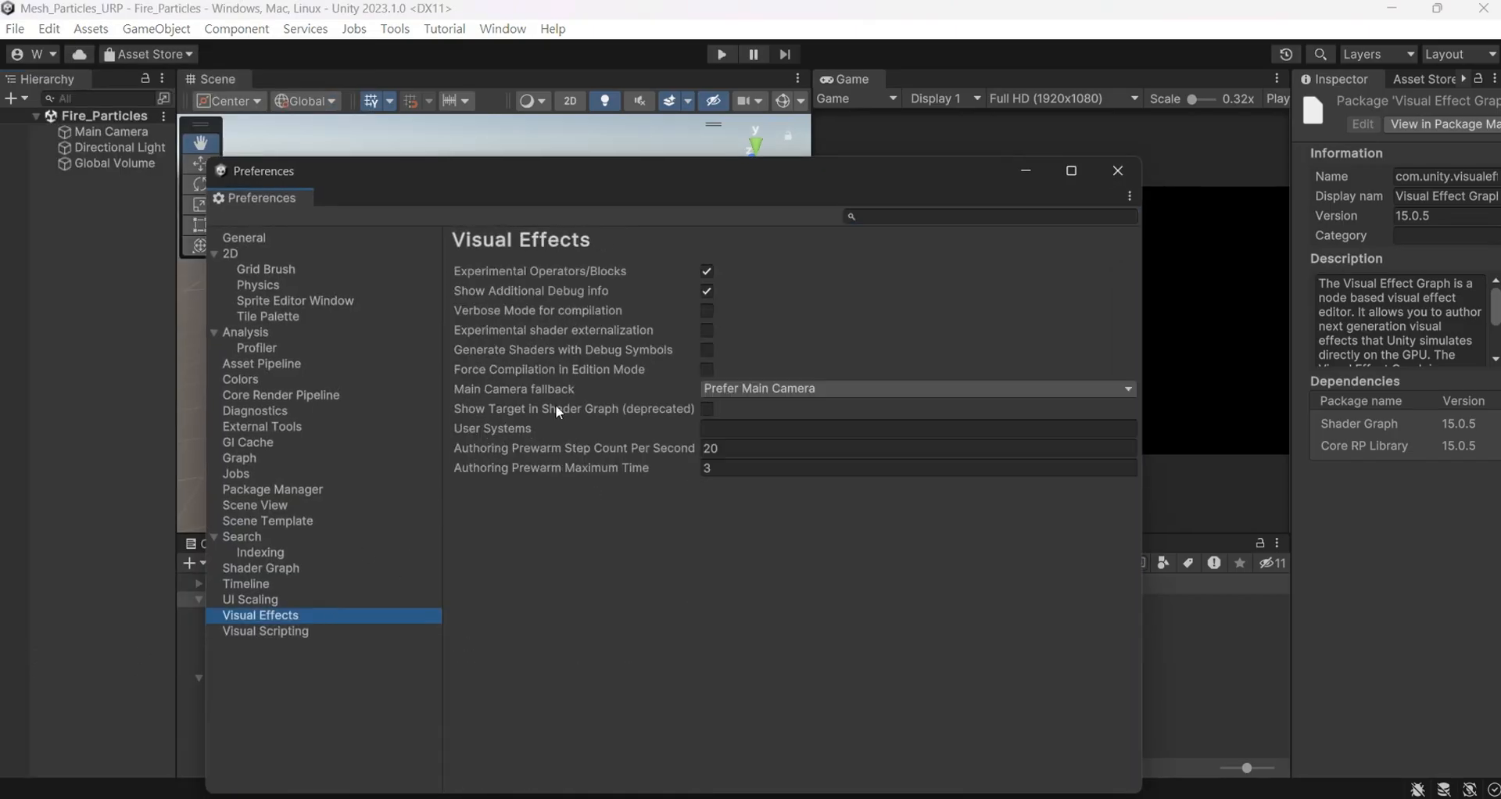
left_click(1119, 168)
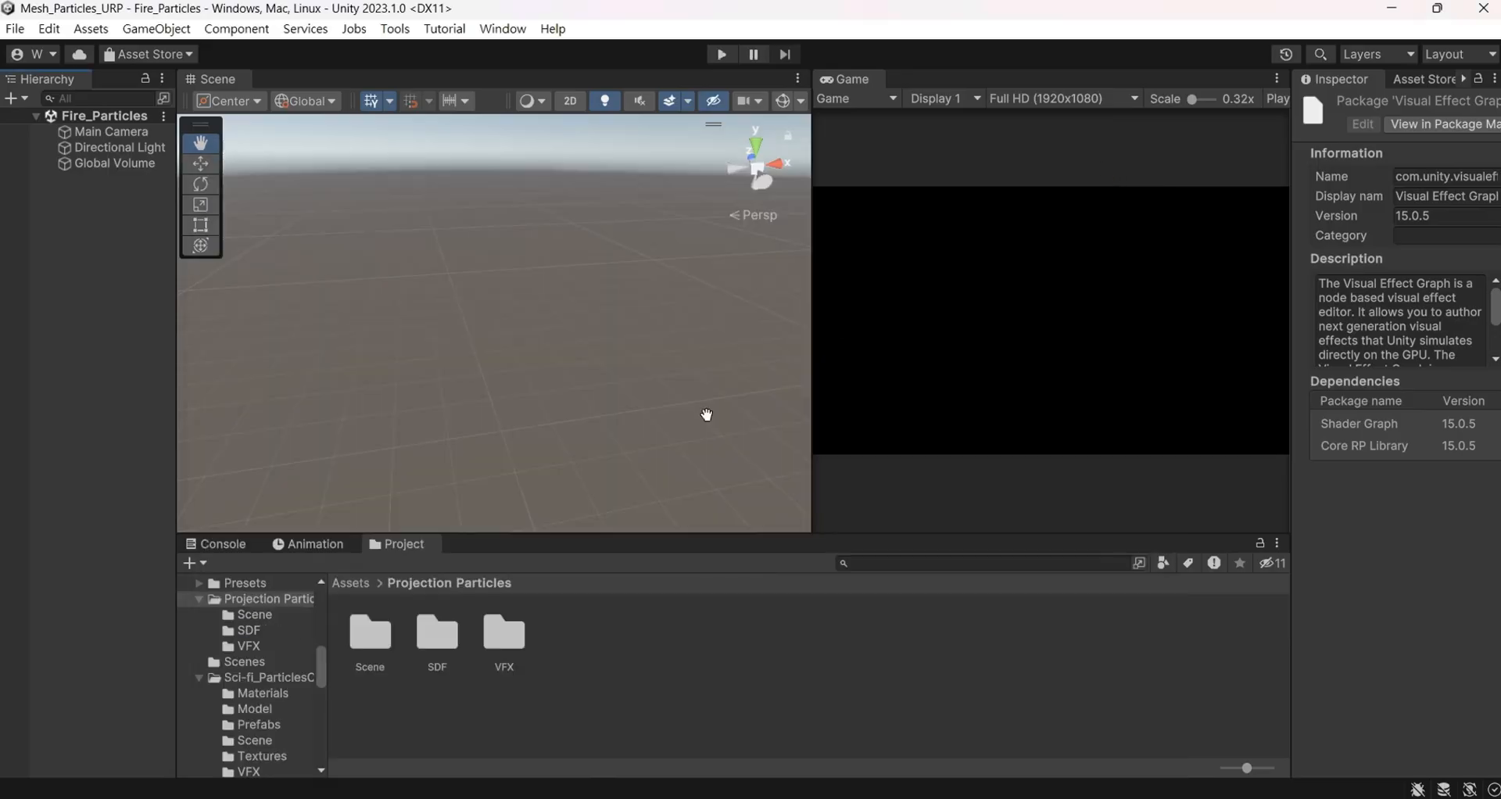
Create a Visual Effect Graph asset named Fire_Particles in the Projection Particles folder
right_click(748, 686)
mouse_move(983, 153)
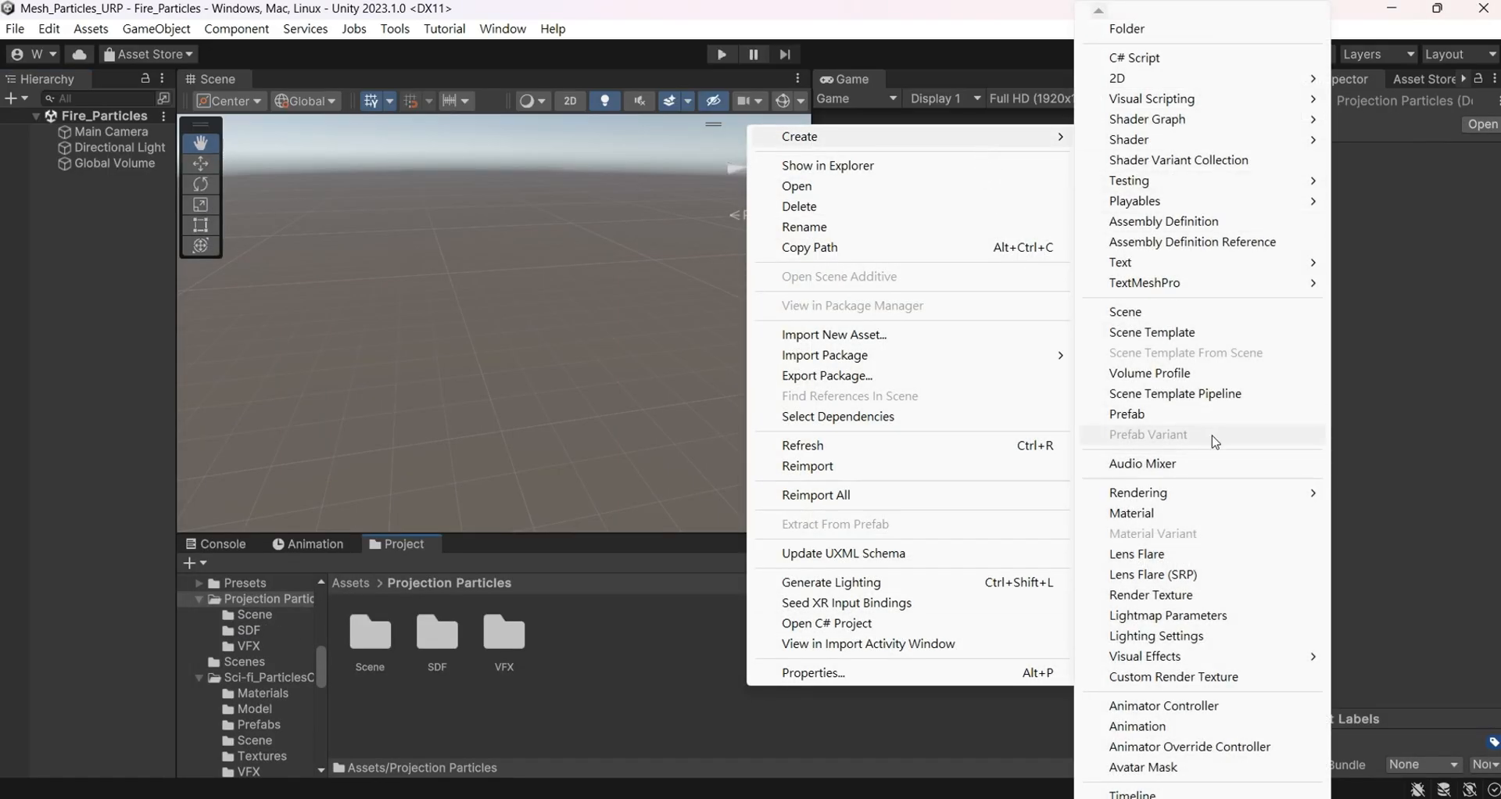
mouse_move(1252, 659)
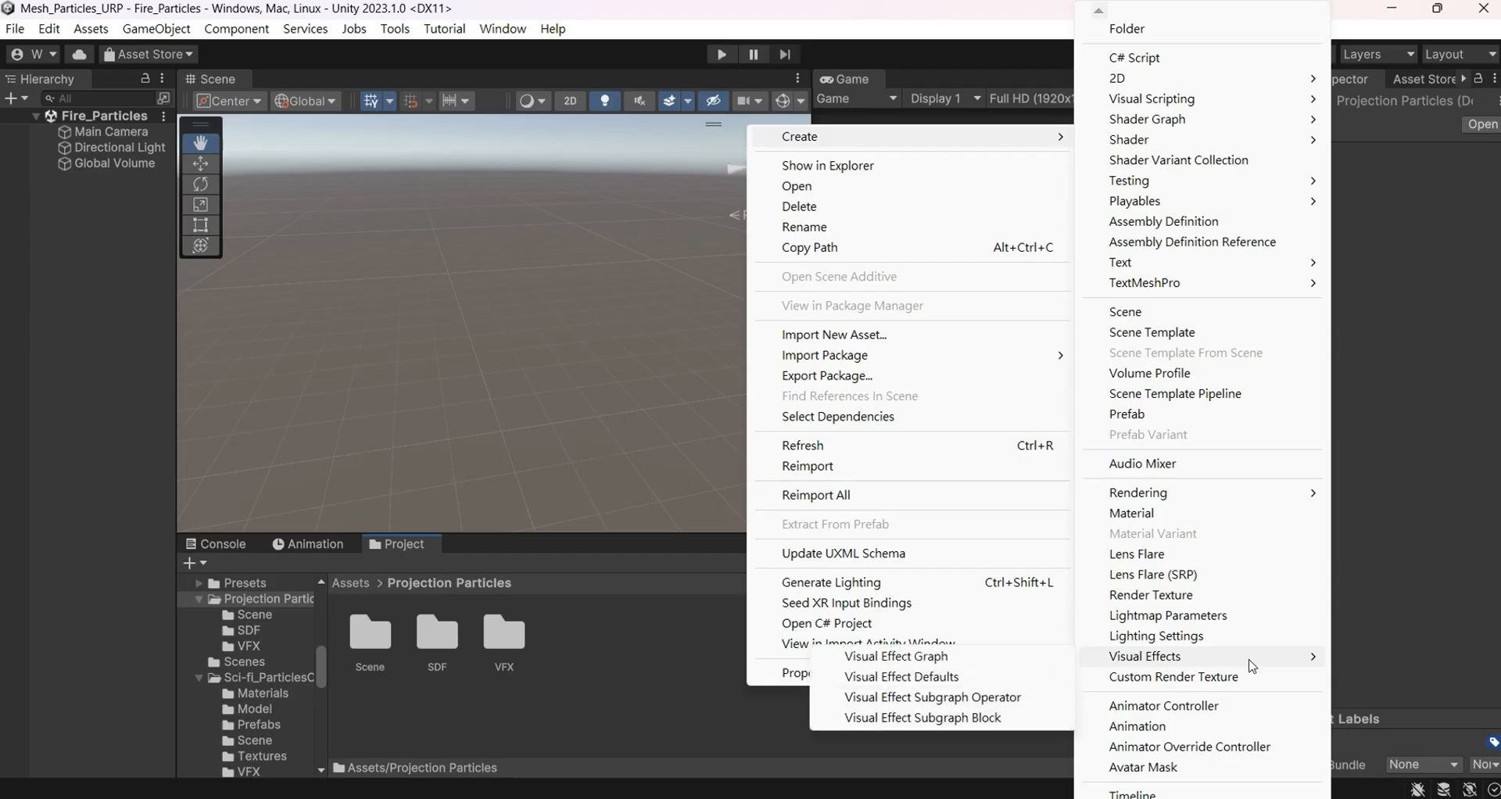
left_click(1011, 665)
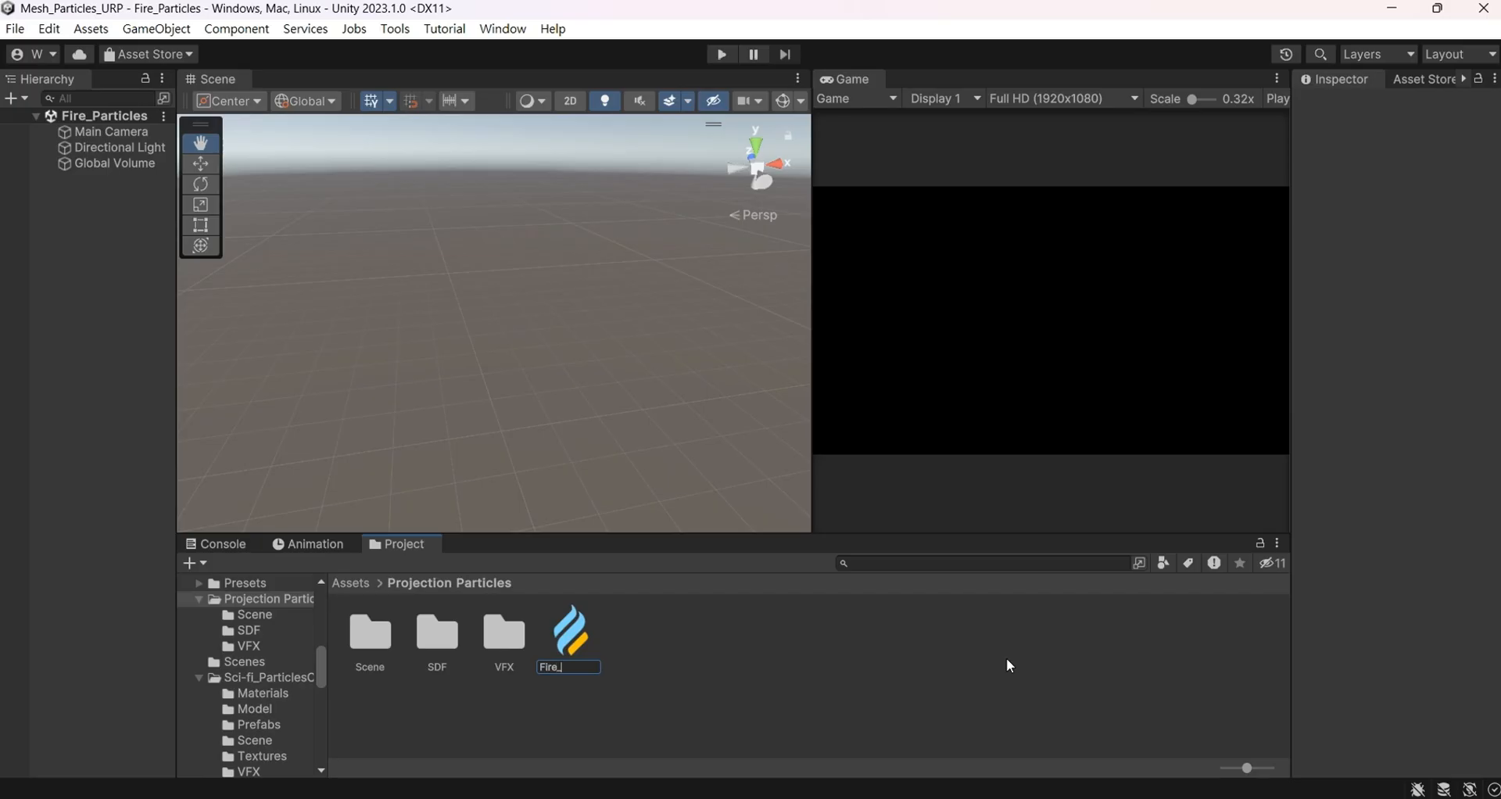
type("Fire_Particles")
key("Return")
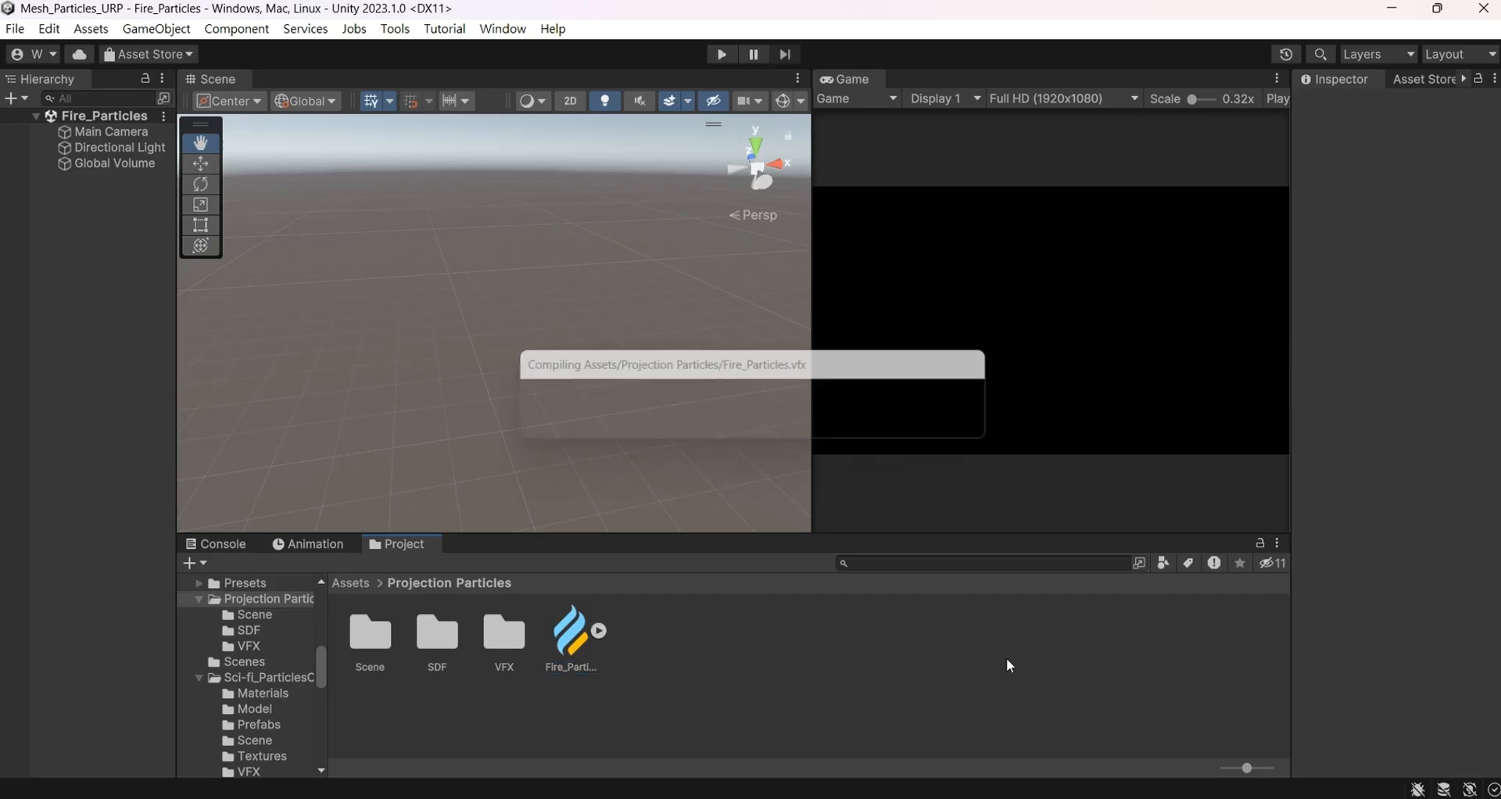
Add the Fire_Particles effect to the scene, widen the Inspector, and open the effect's graph for editing
left_click_drag(575, 637, 38, 274)
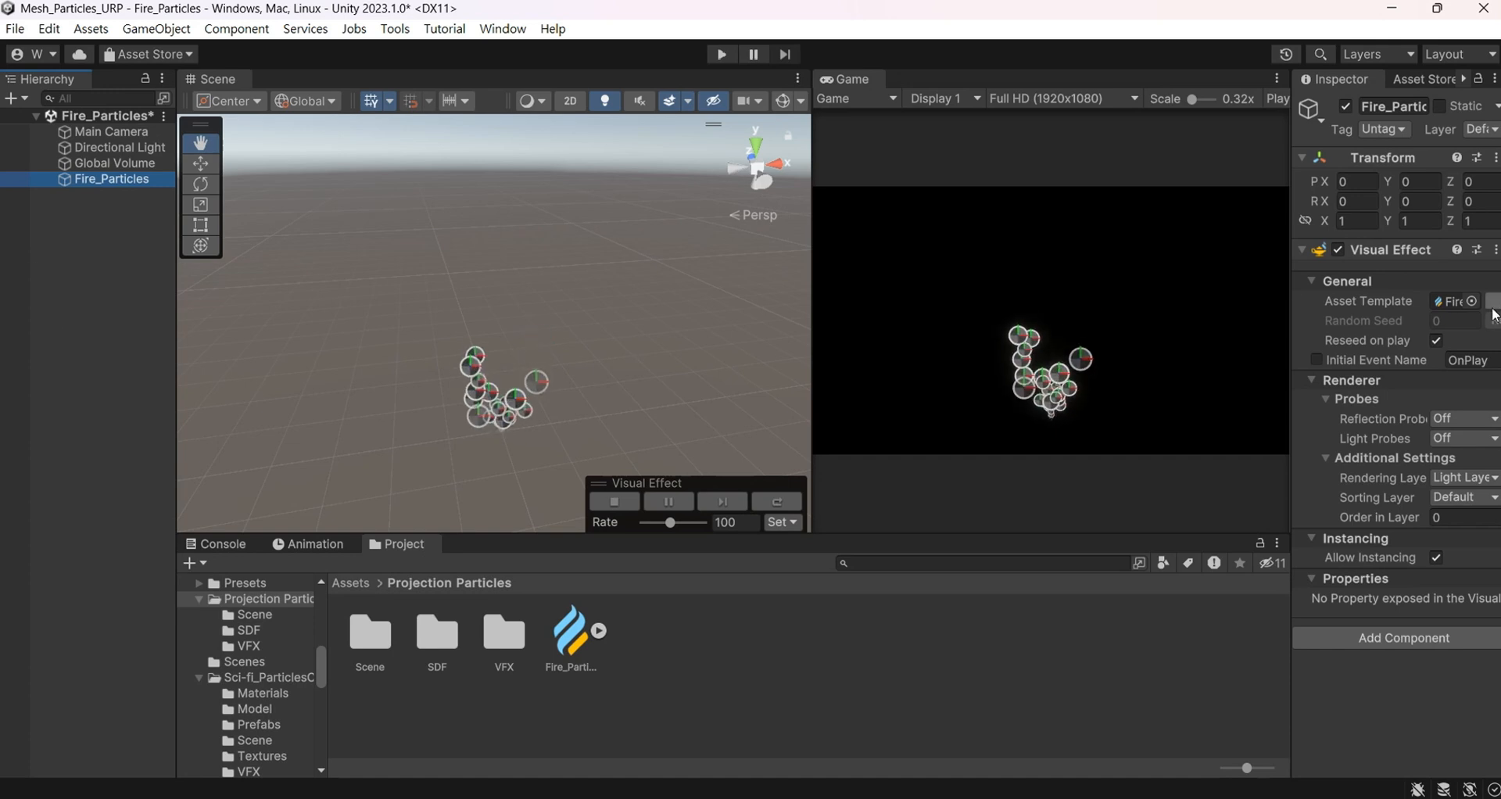
left_click_drag(1292, 273, 1244, 270)
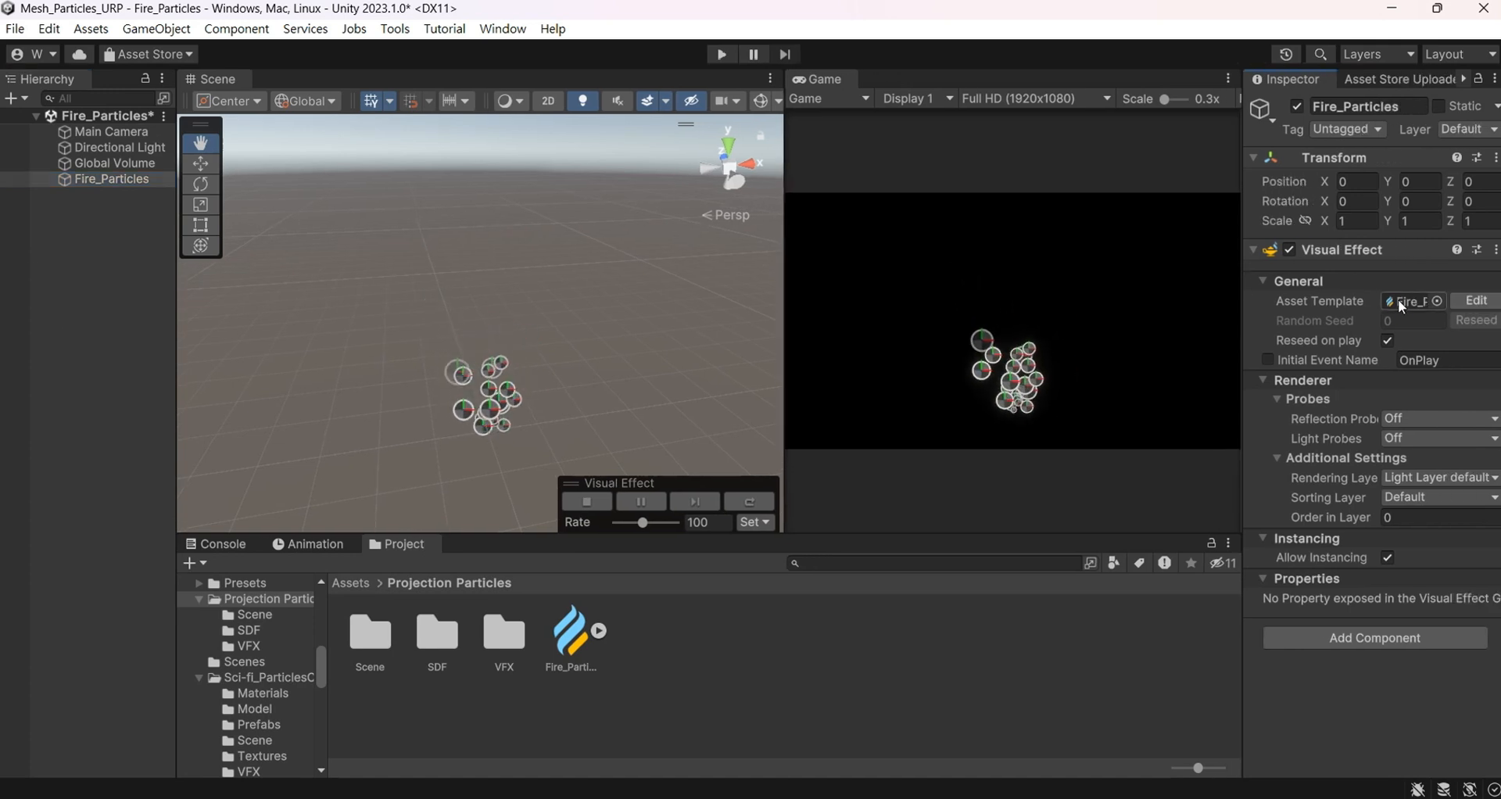
left_click(1477, 301)
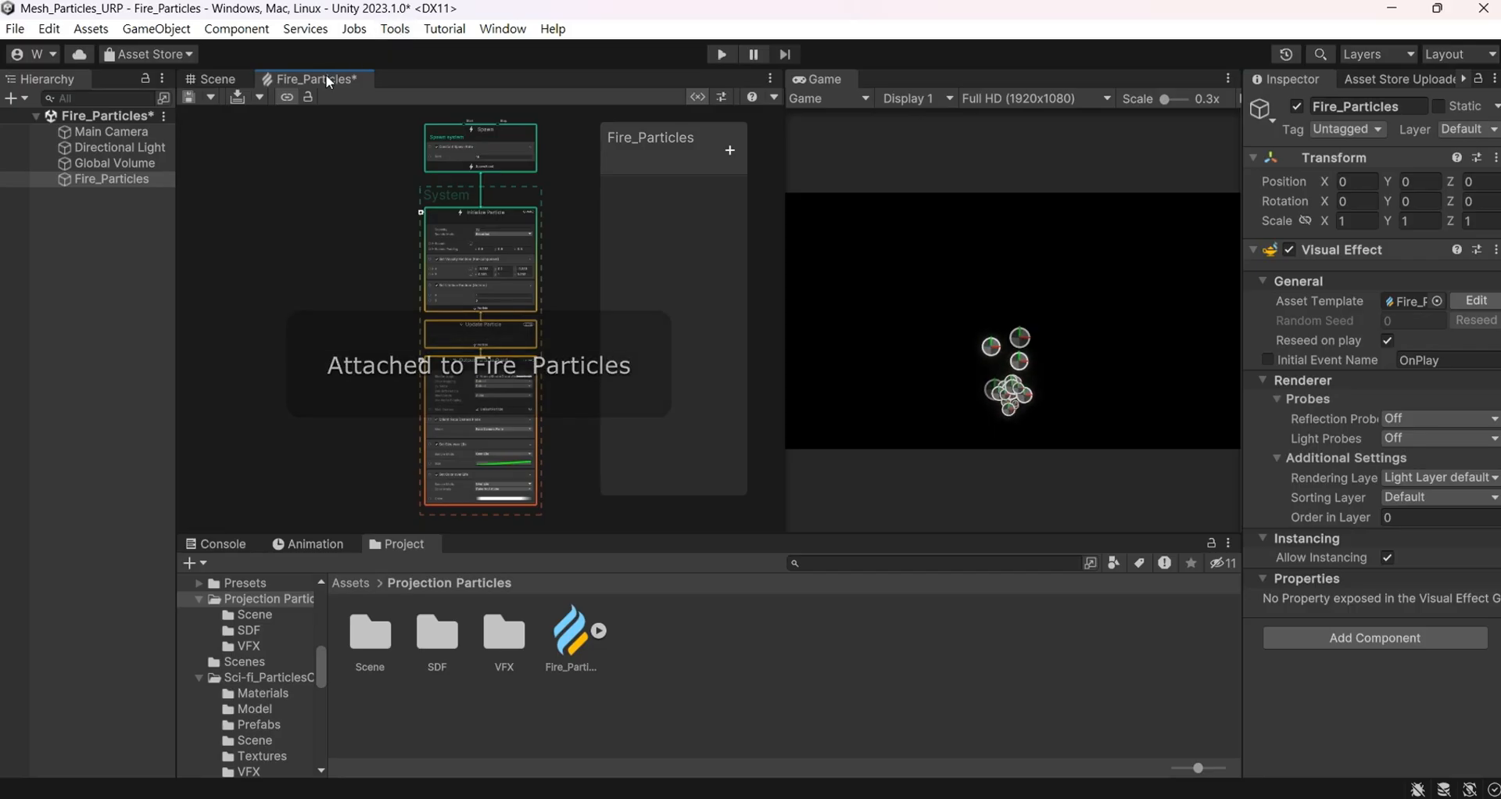
Undock the Fire_Particles graph into its own enlarged window and hide its blackboard
left_click_drag(326, 79, 485, 324)
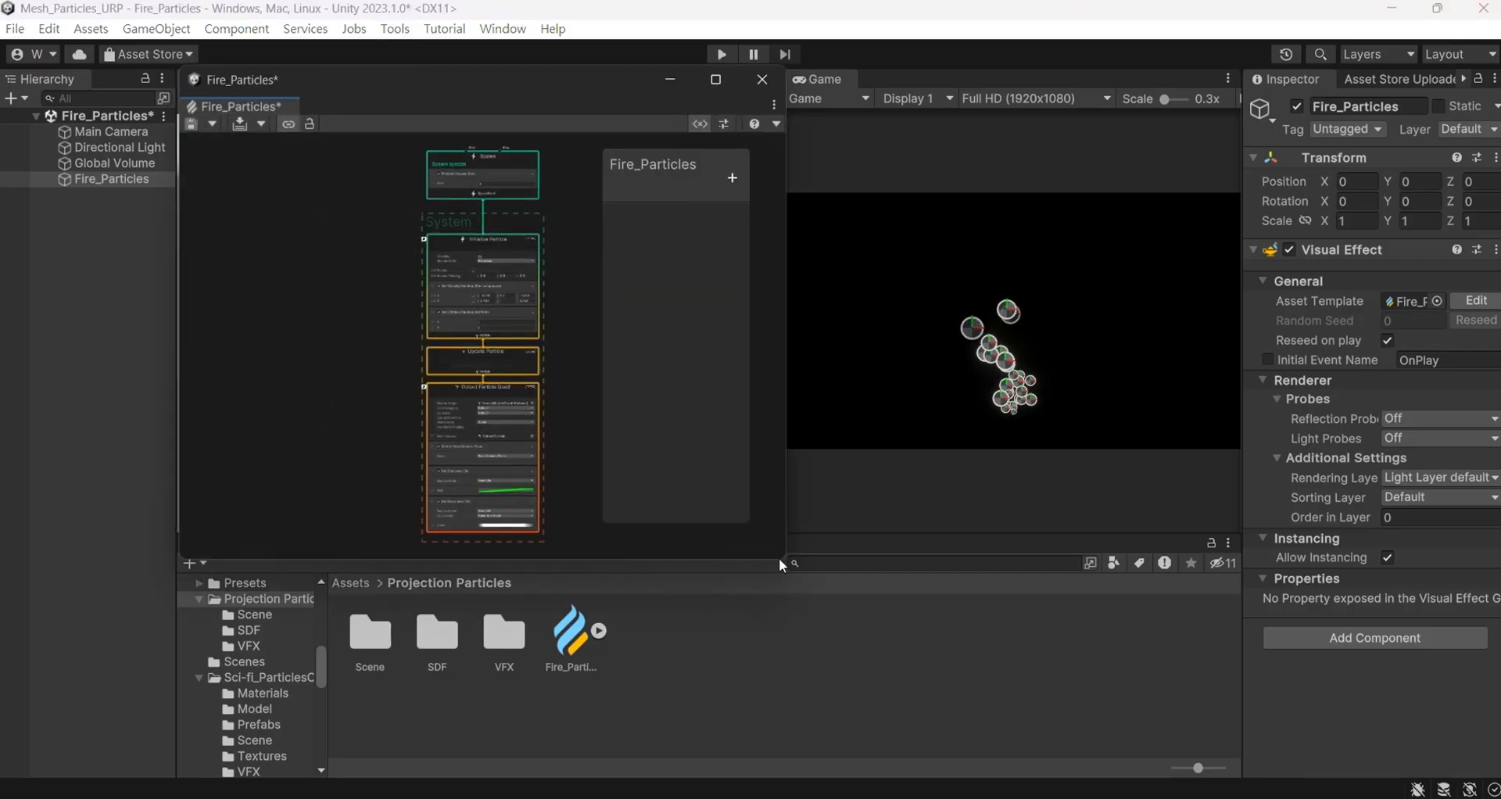
left_click_drag(780, 559, 900, 779)
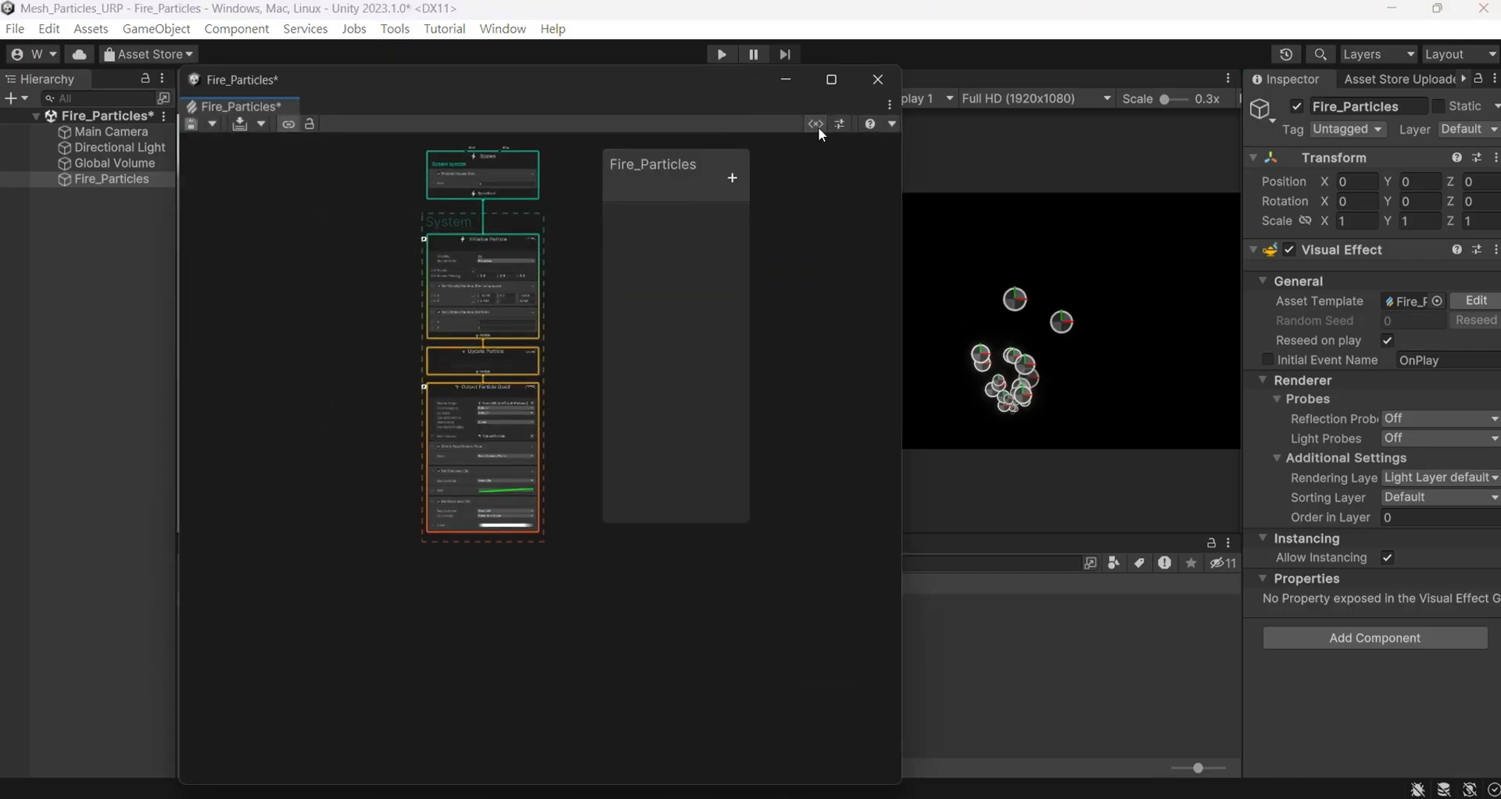
left_click(816, 123)
Set the Bounds Mode of the Initialize Particle context to Manual
middle_click_drag(617, 298, 704, 458)
scroll(693, 459, "up", 3)
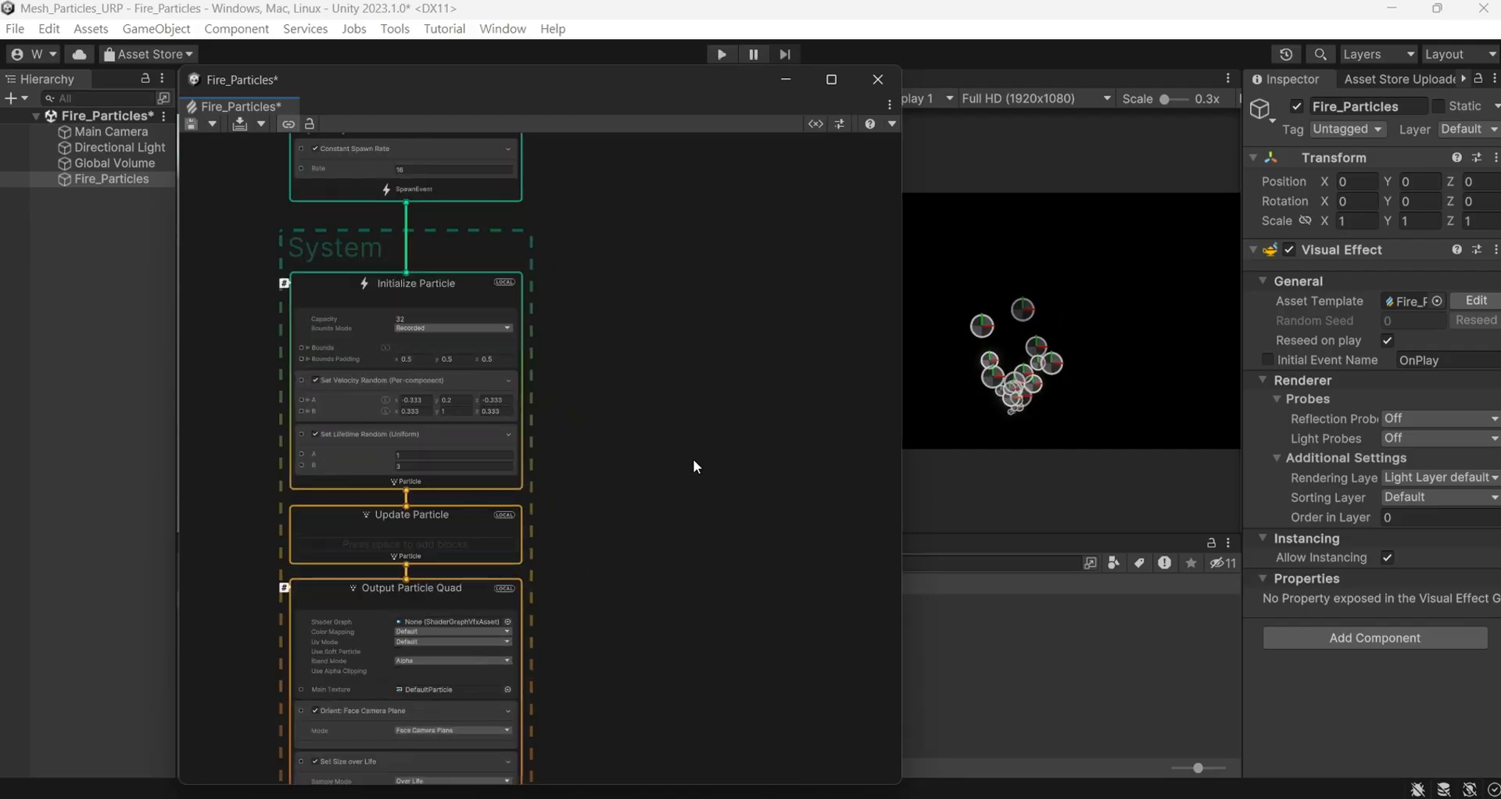
scroll(690, 453, "up", 1)
middle_click_drag(586, 315, 730, 488)
scroll(479, 426, "up", 1)
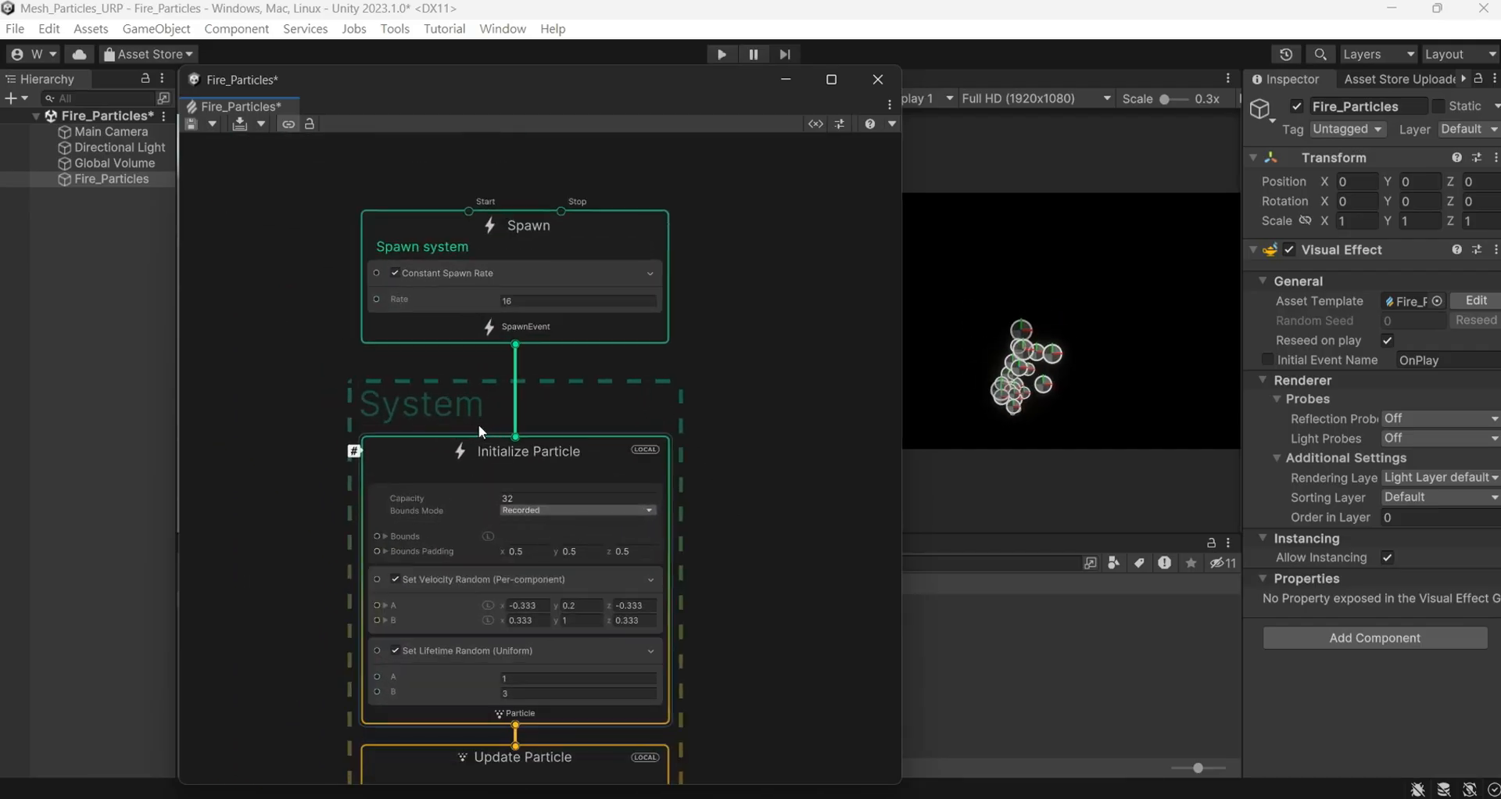
middle_click_drag(416, 488, 471, 399)
left_click(580, 420)
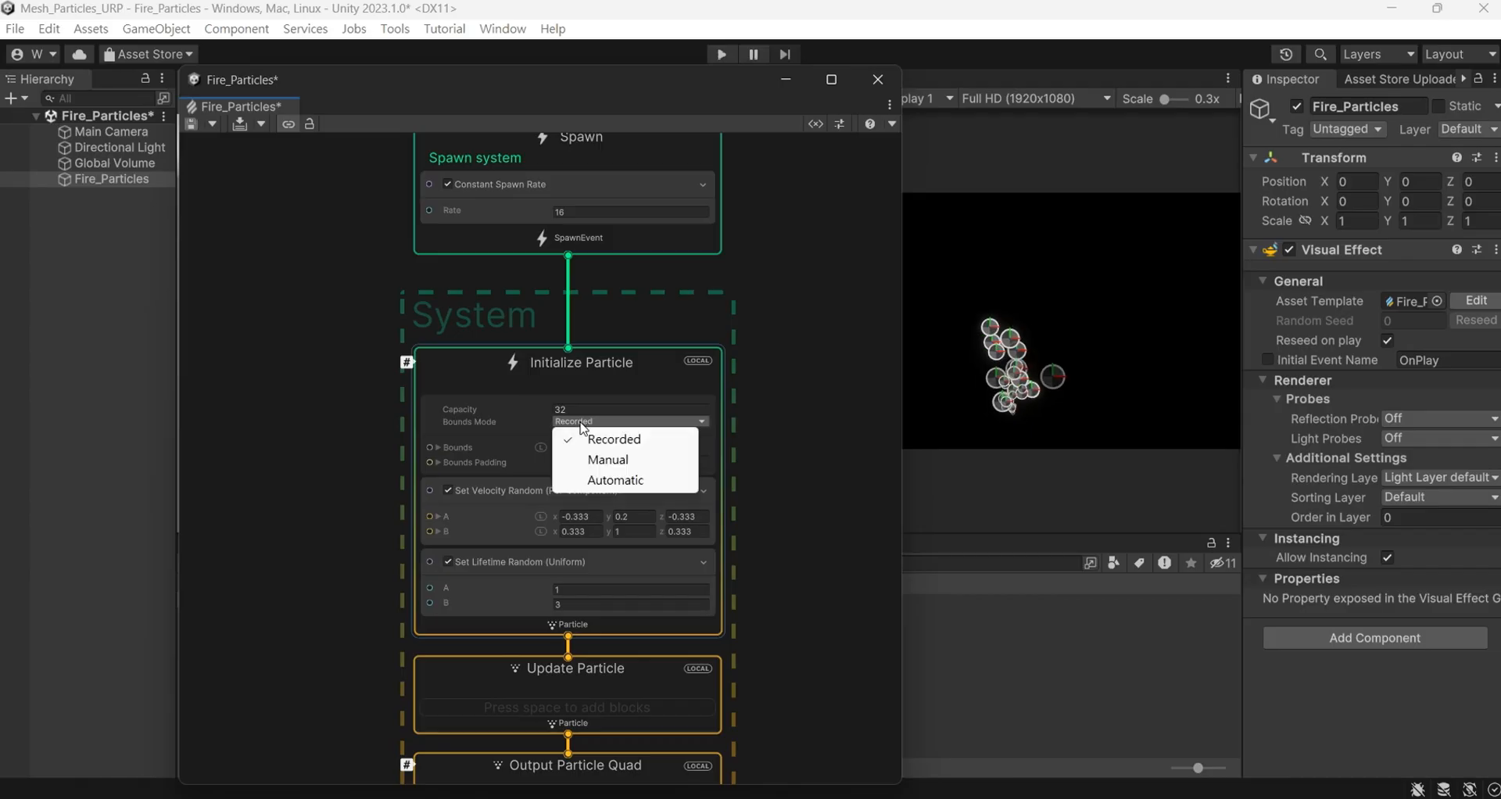
left_click(599, 461)
Delete the Set Velocity Random (Per-component) block from the Initialize Particle context
scroll(740, 278, "up", 1)
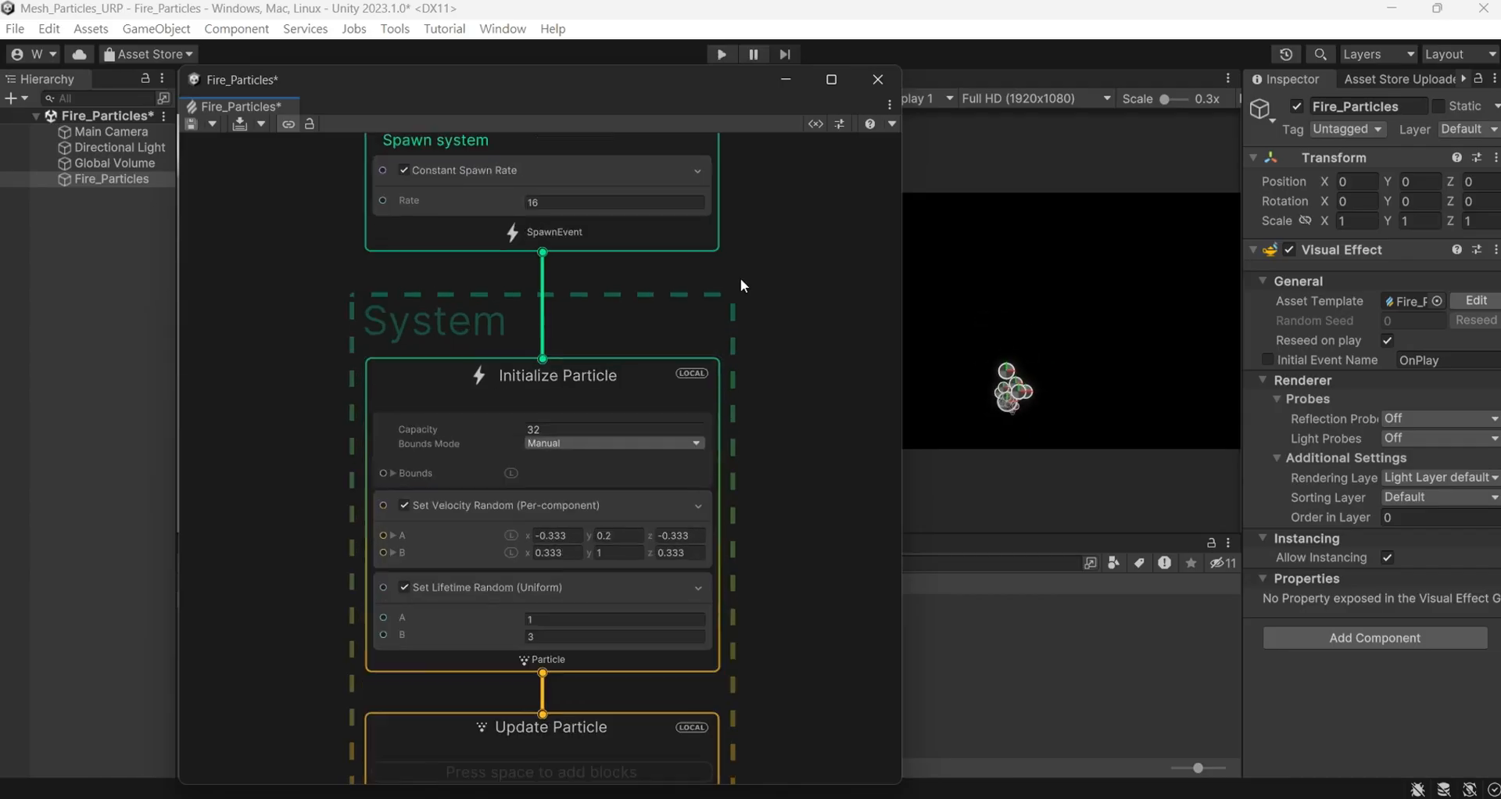
middle_click_drag(740, 278, 771, 321)
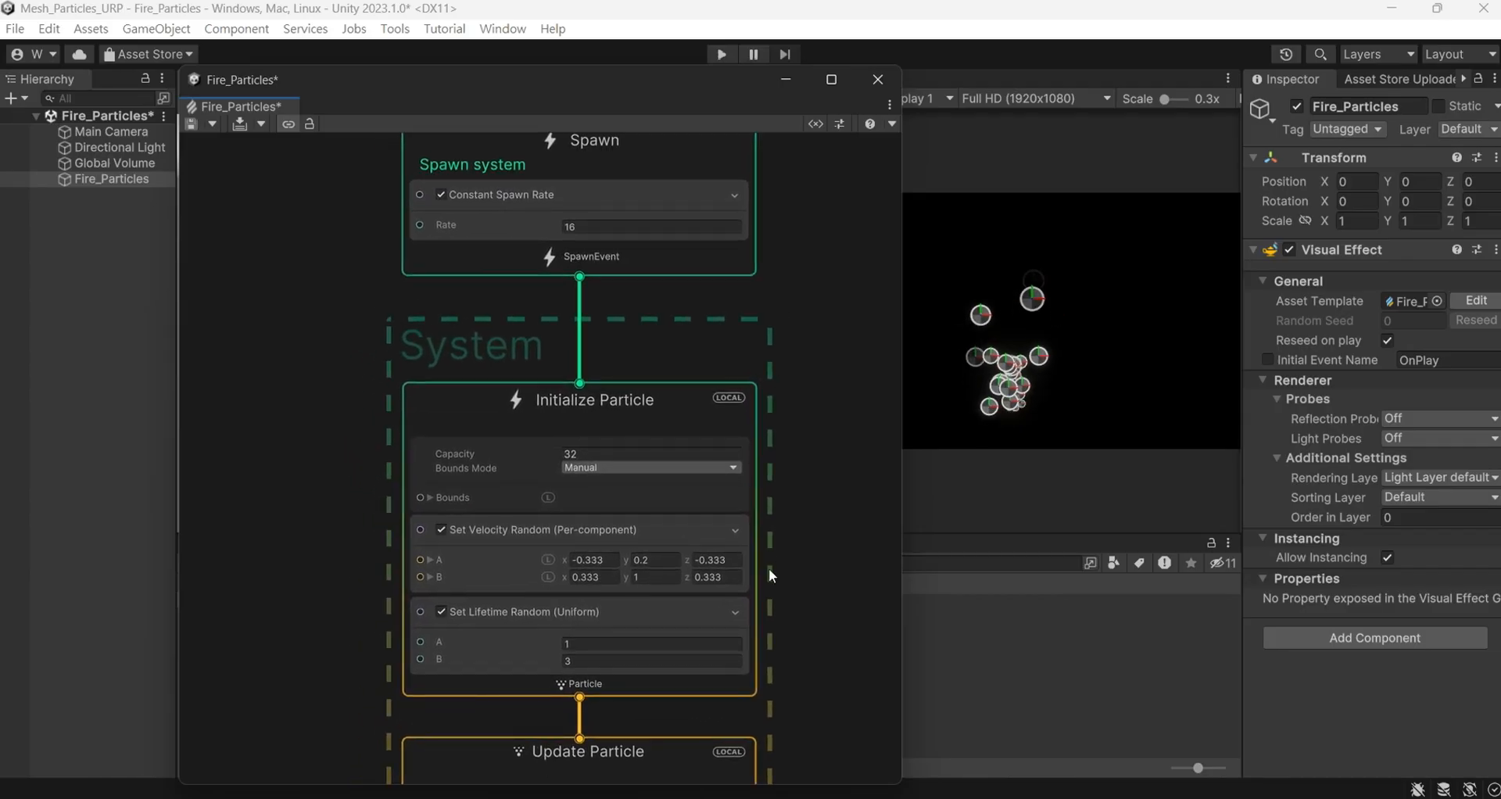
left_click(516, 527)
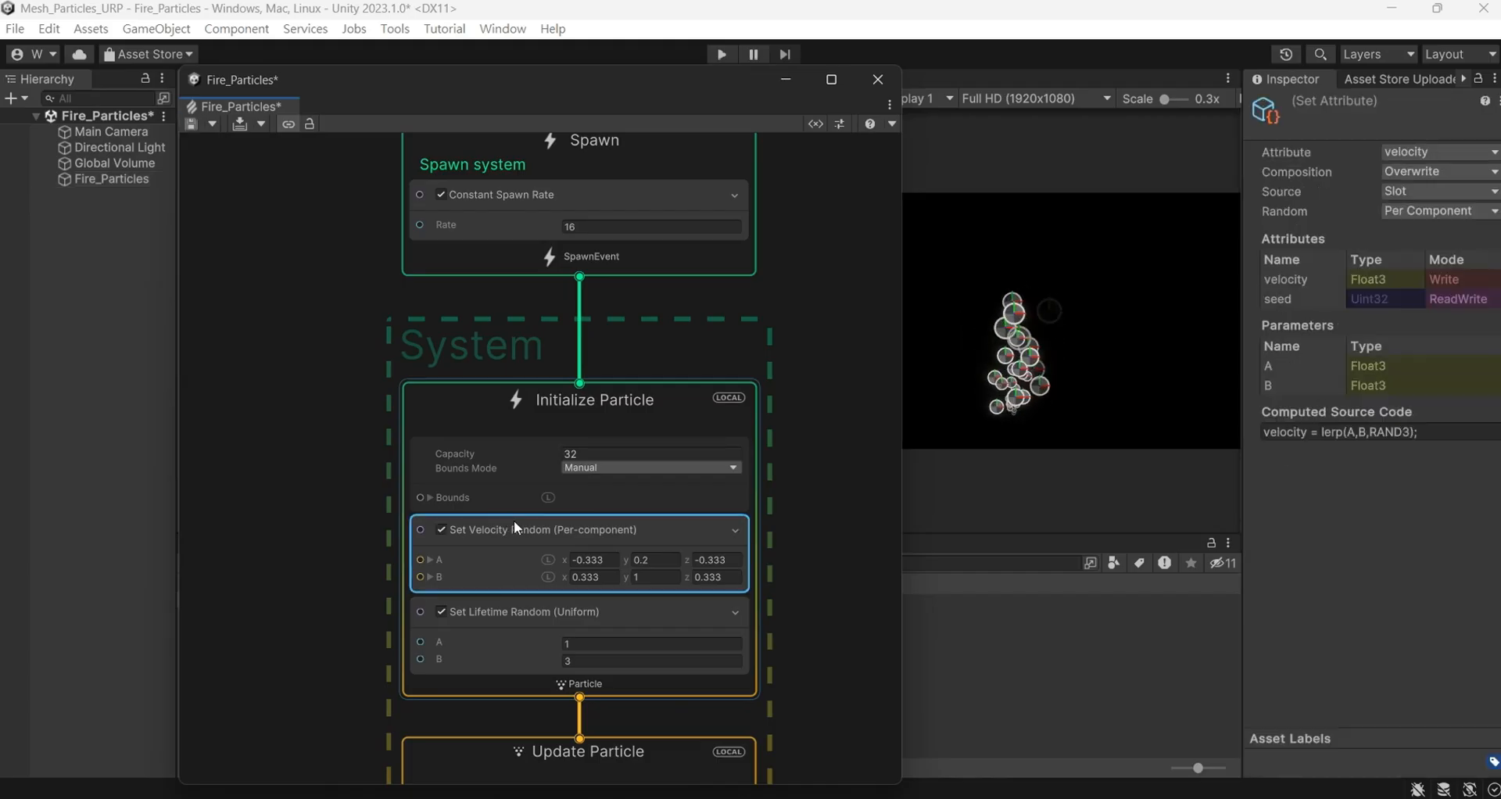
key("Delete")
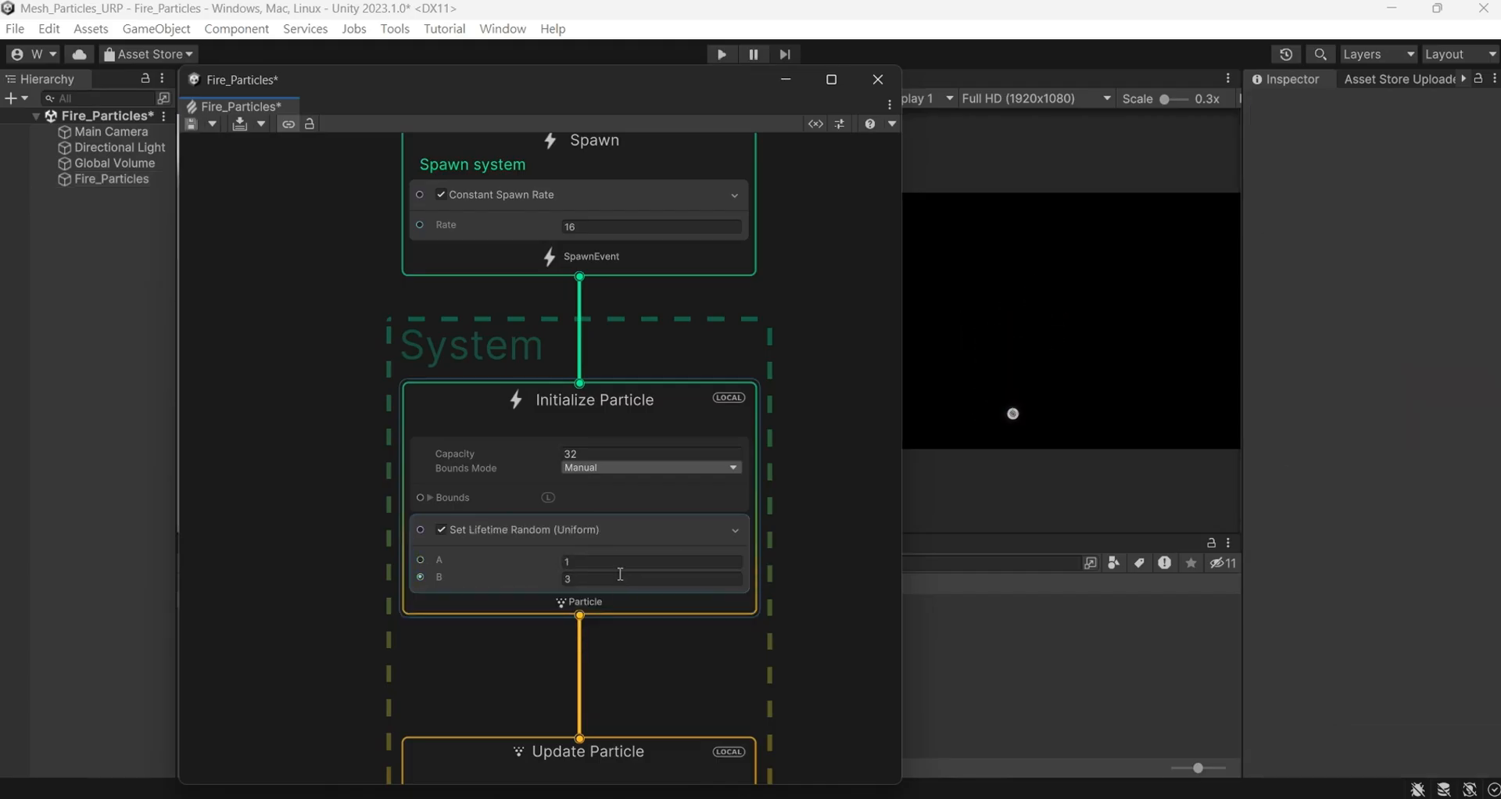
Set the constant spawn rate to 3000 and the Initialize Particle capacity to 320000
left_click(608, 225)
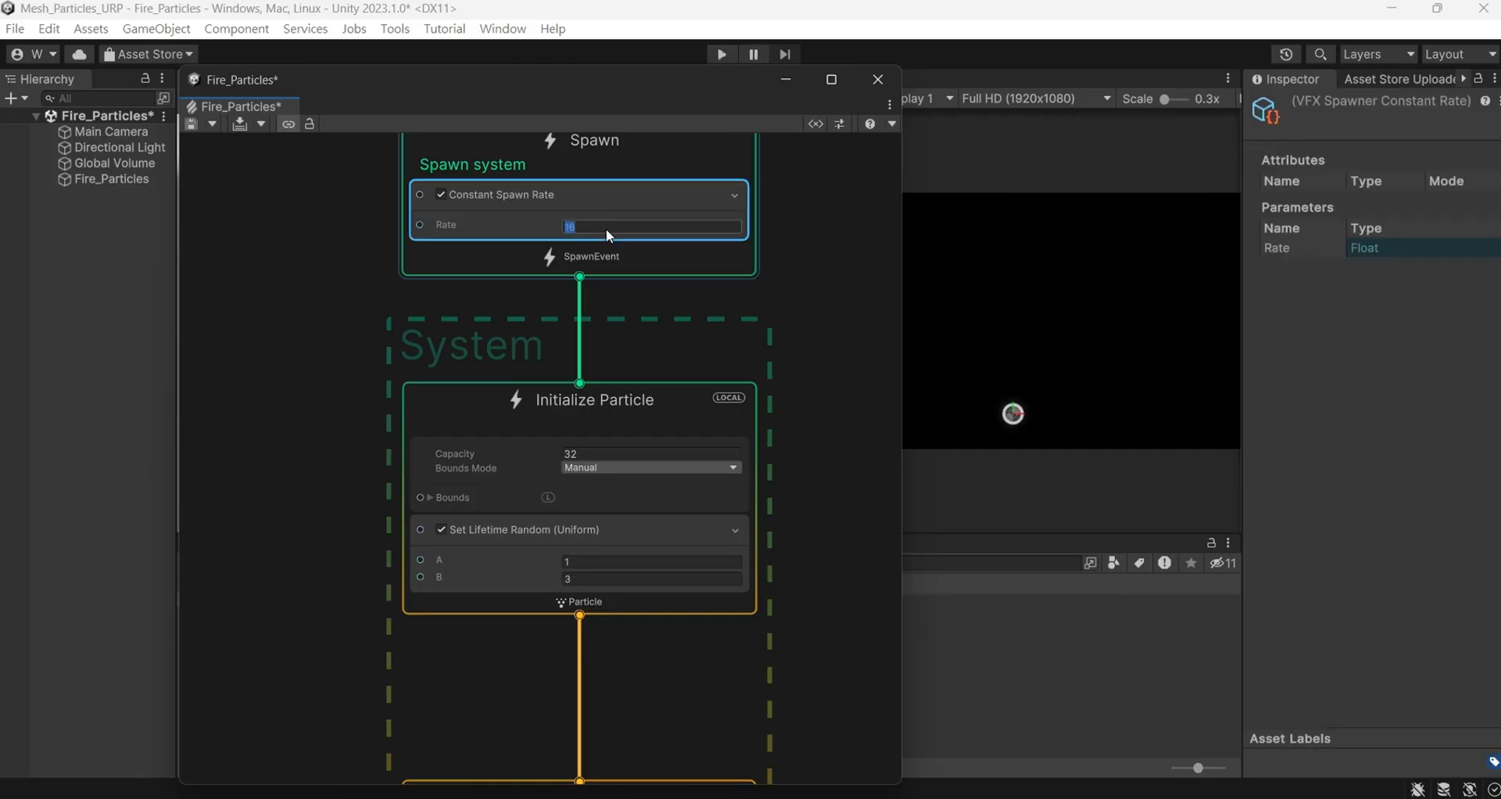
type("3000")
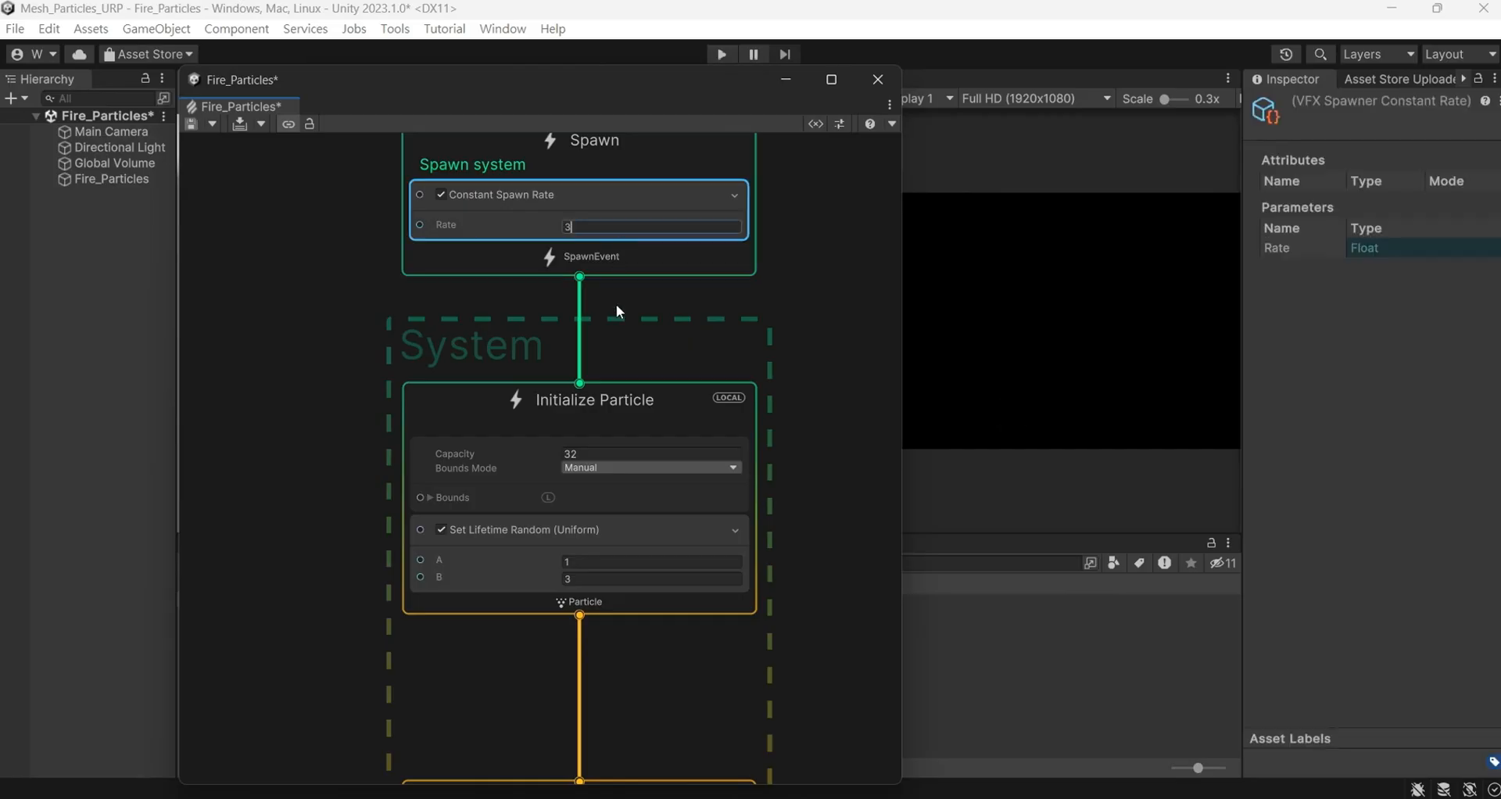
left_click(608, 443)
left_click(607, 457)
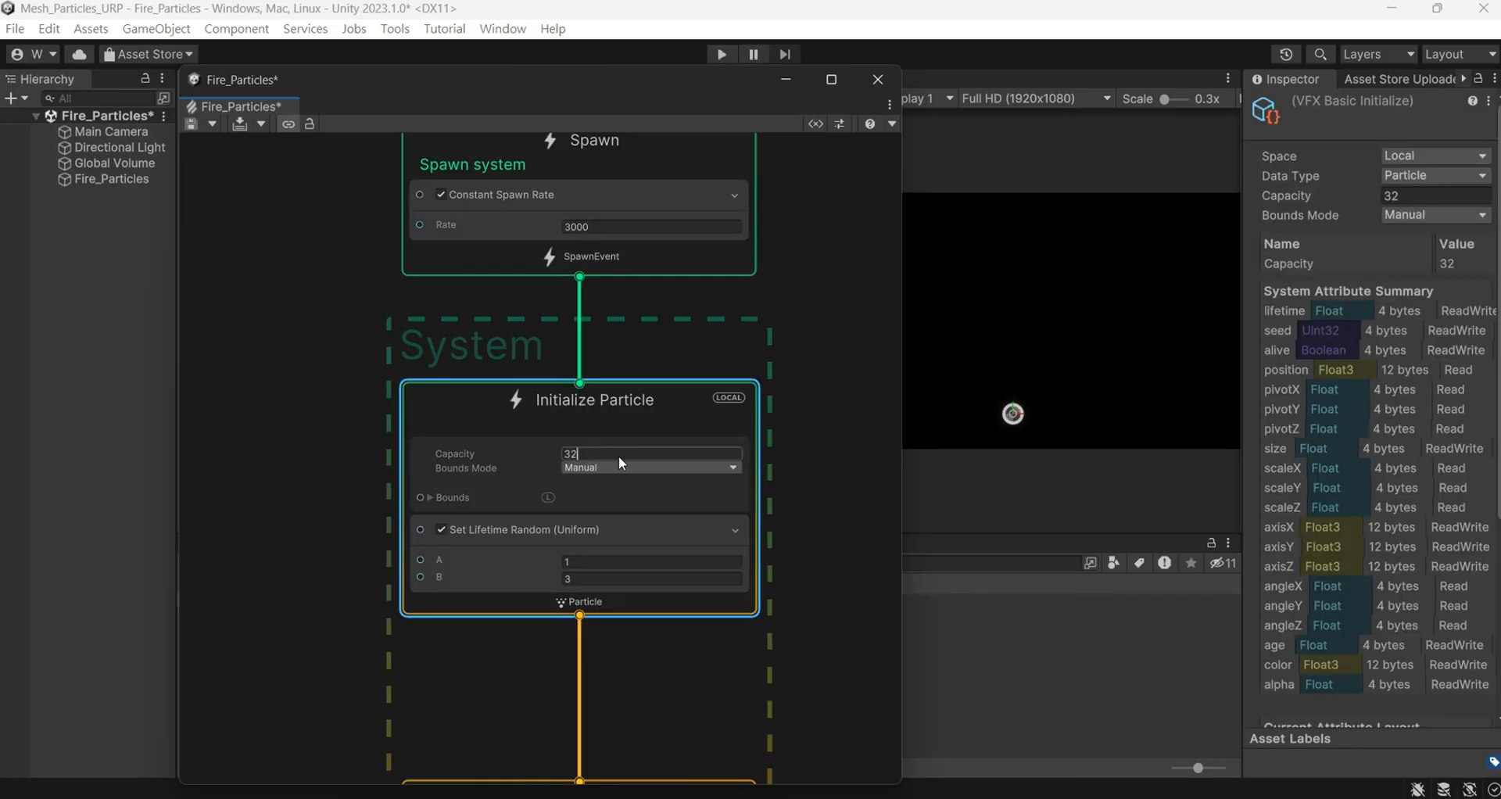
type("0000")
key("Return")
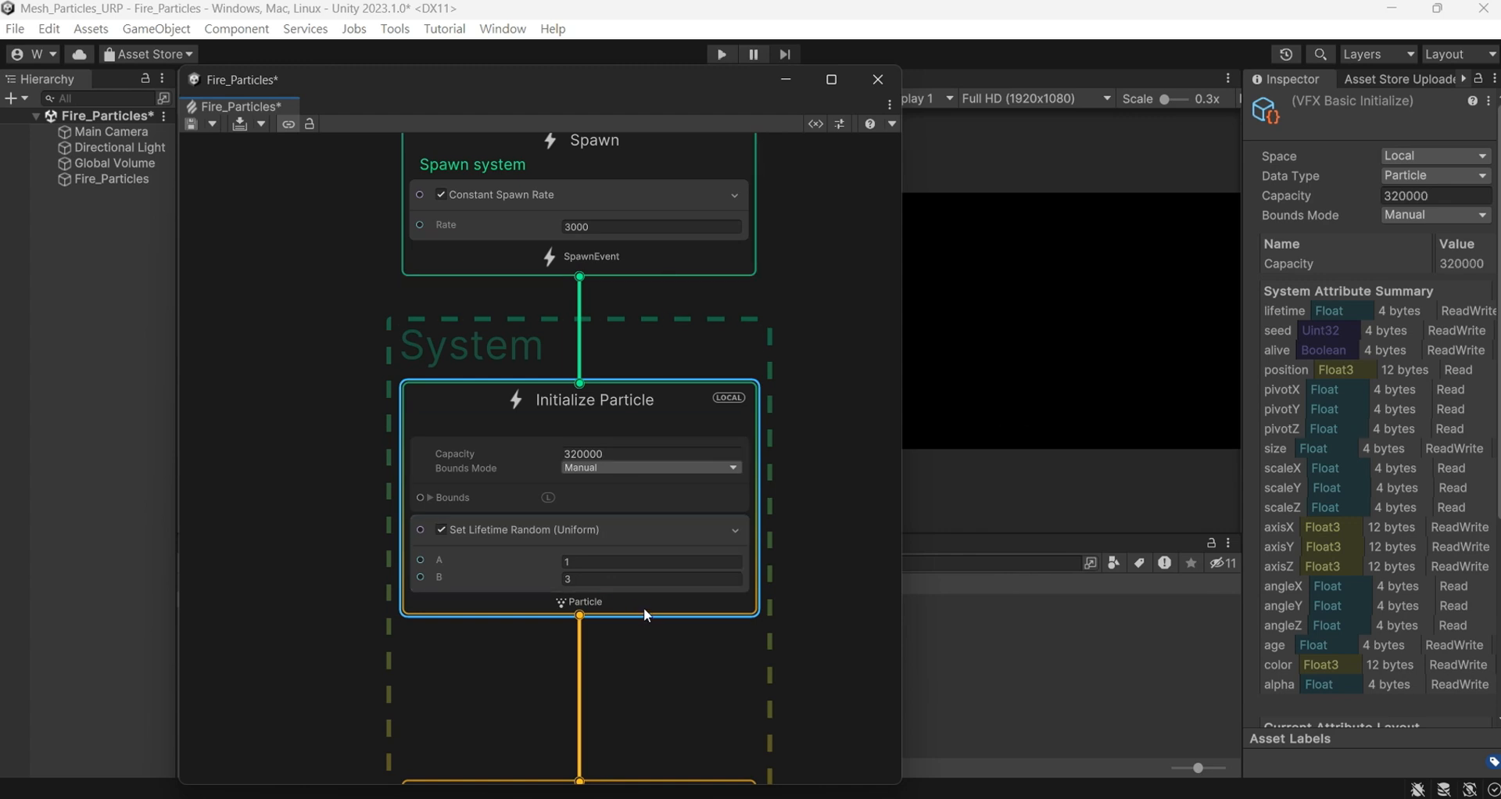
Add a Set Position (Shape: Arc Sphere) block to the Initialize Particle context
right_click(646, 603)
left_click(752, 358)
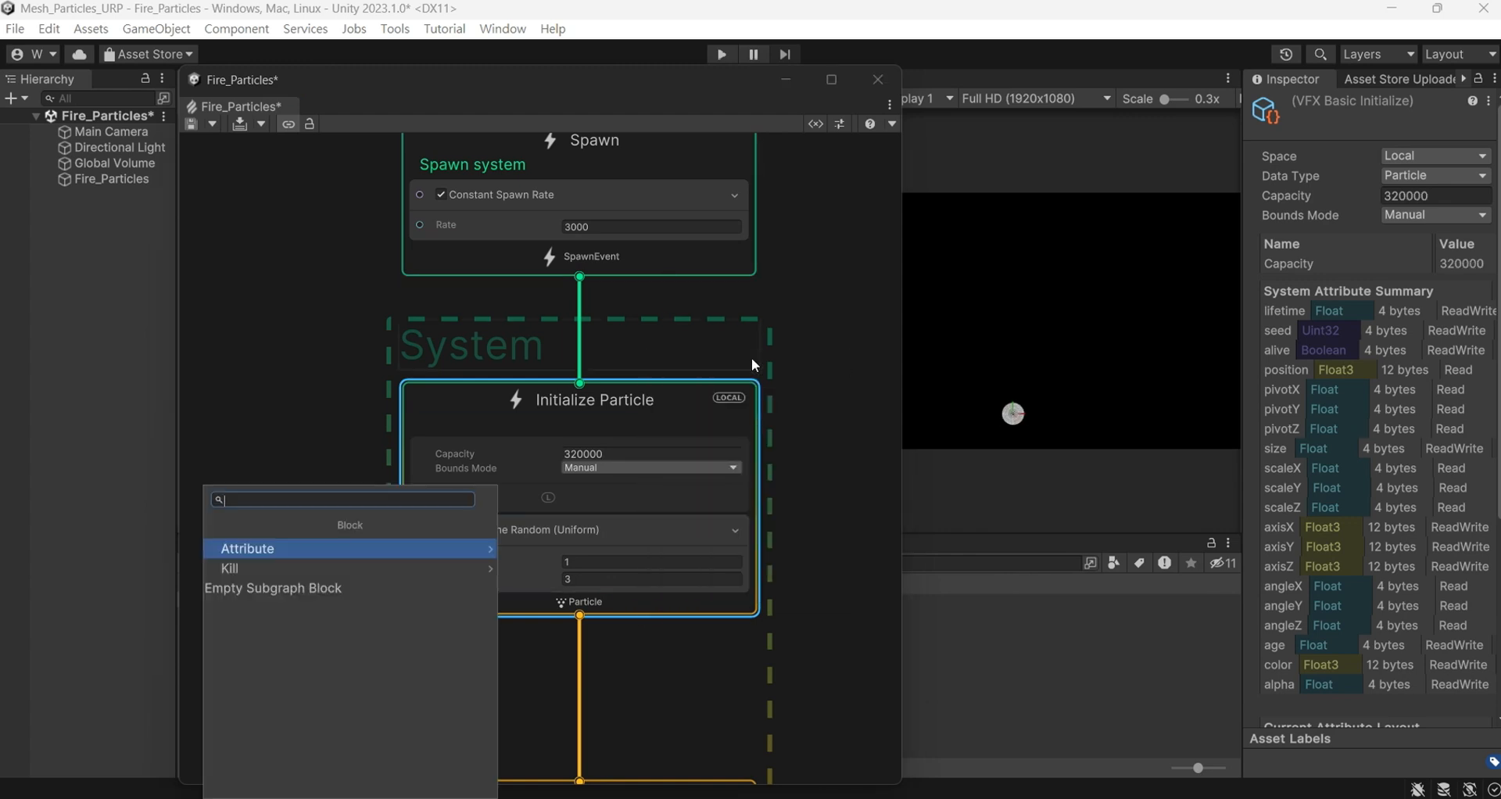
type("set pos")
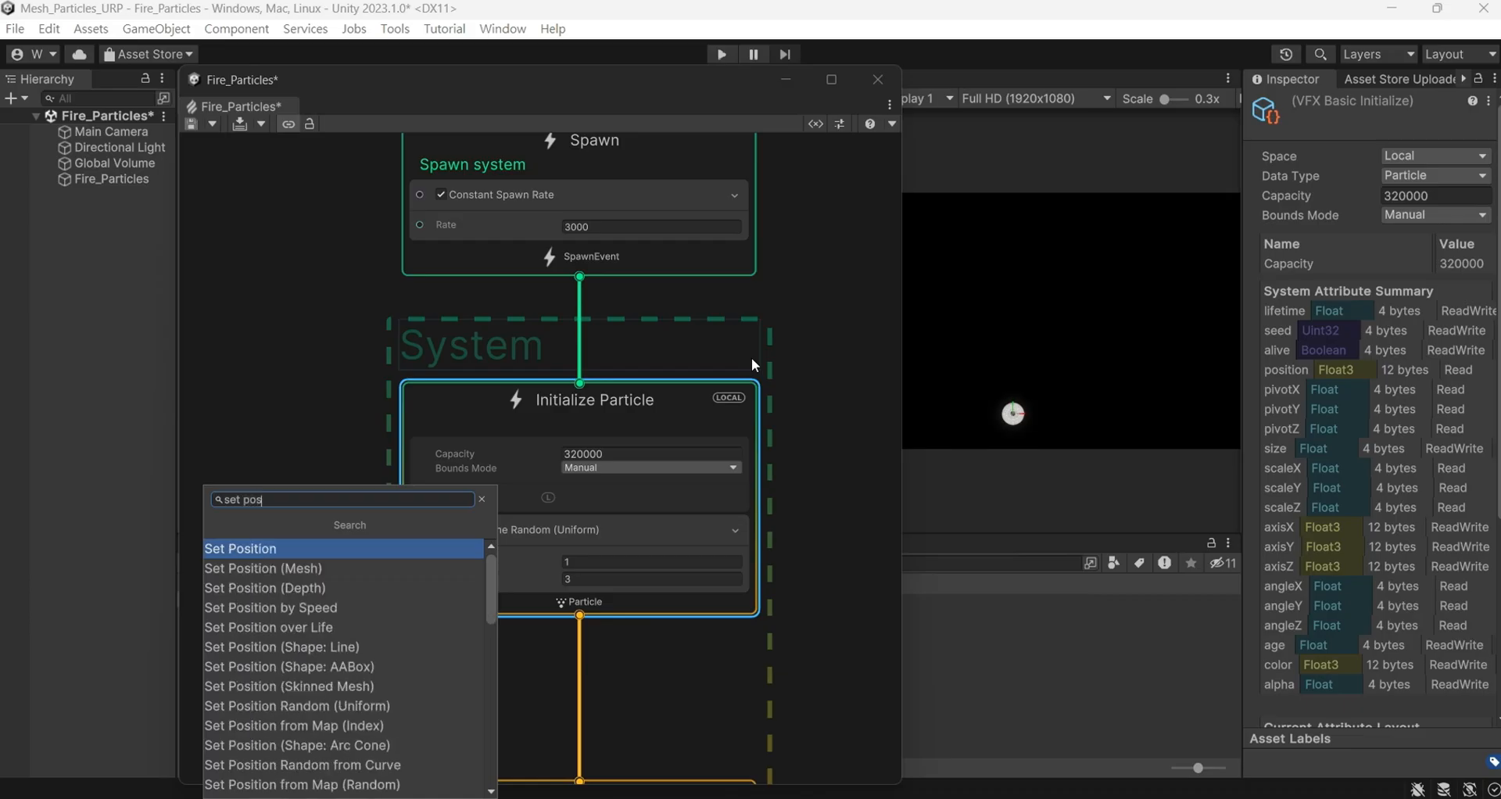
type(" sp")
key("Down")
key("Down")
key("Down")
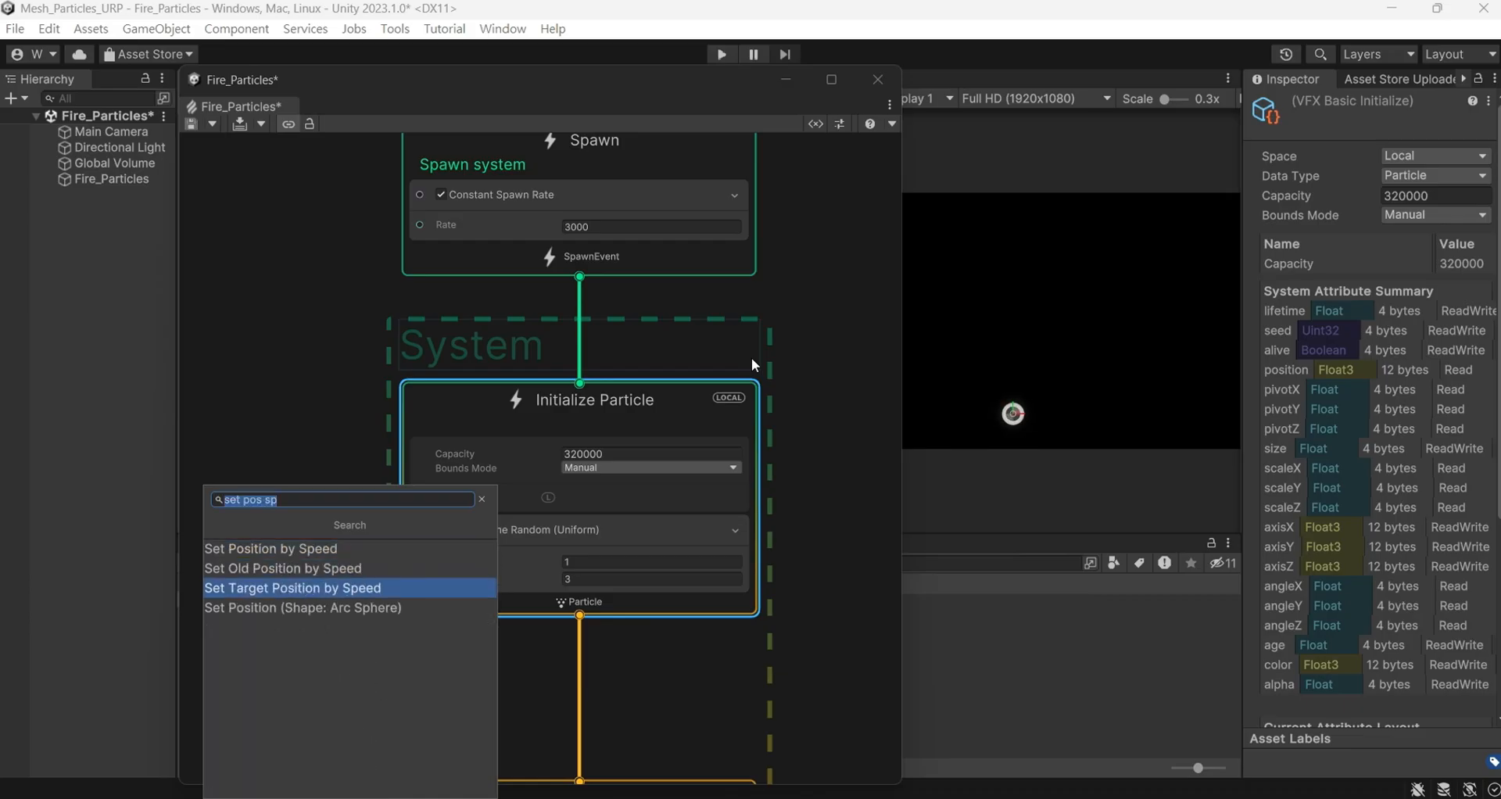
key("Return")
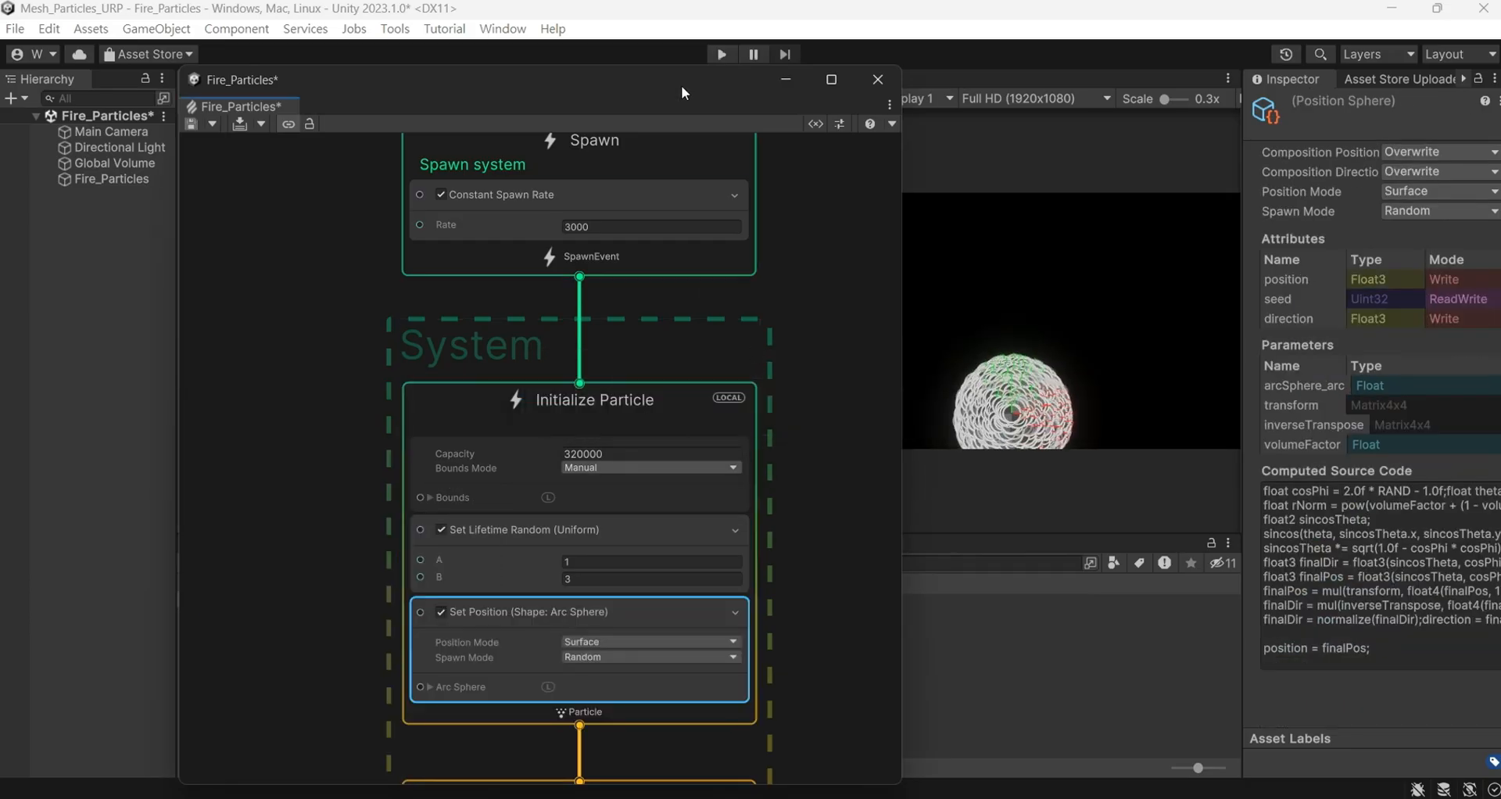
Raise the Fire_Particles object in the scene to a Y position of 1.85
left_click_drag(682, 86, 646, 463)
left_click(150, 182)
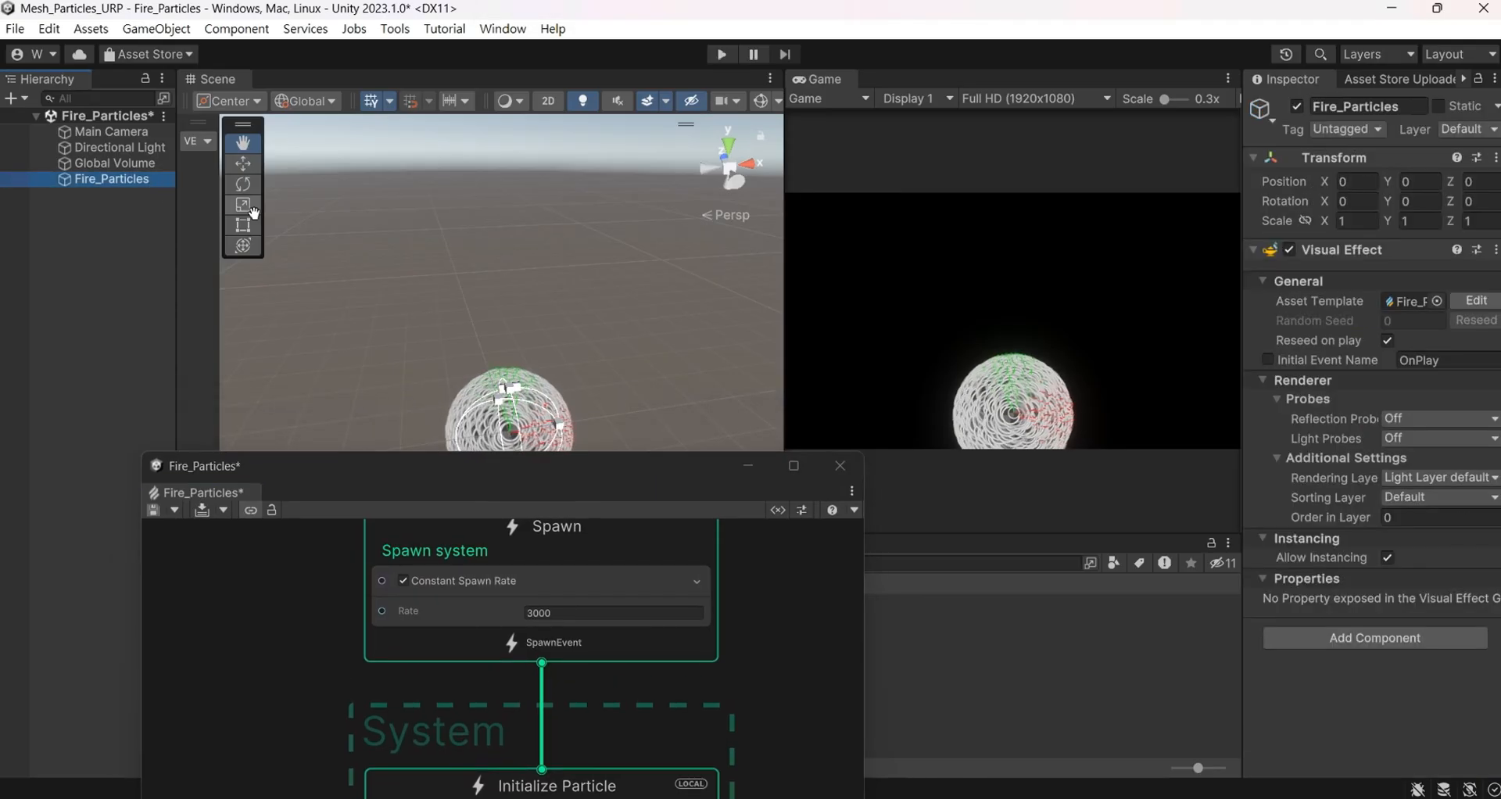
key("w")
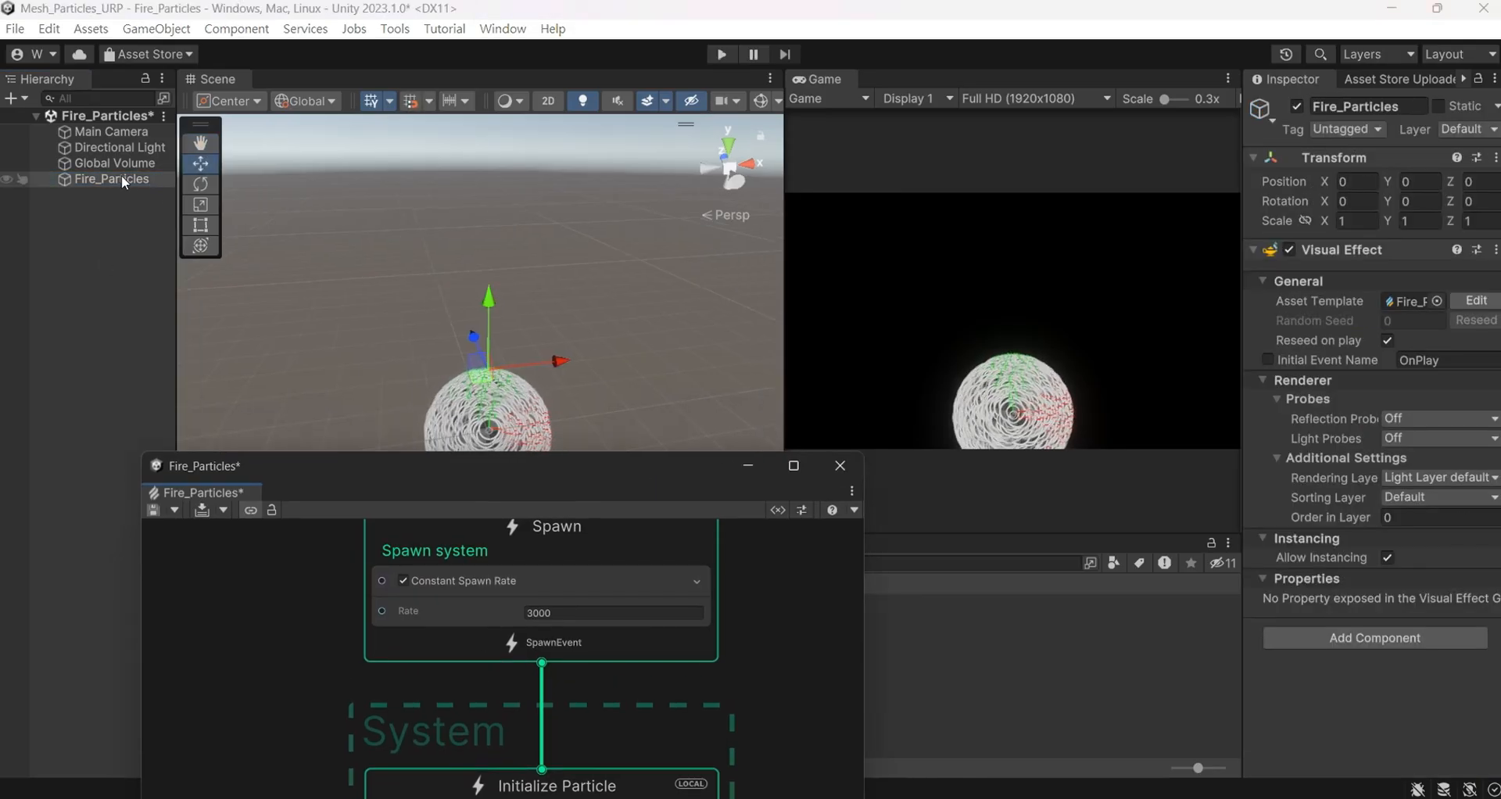
left_click_drag(485, 299, 488, 184)
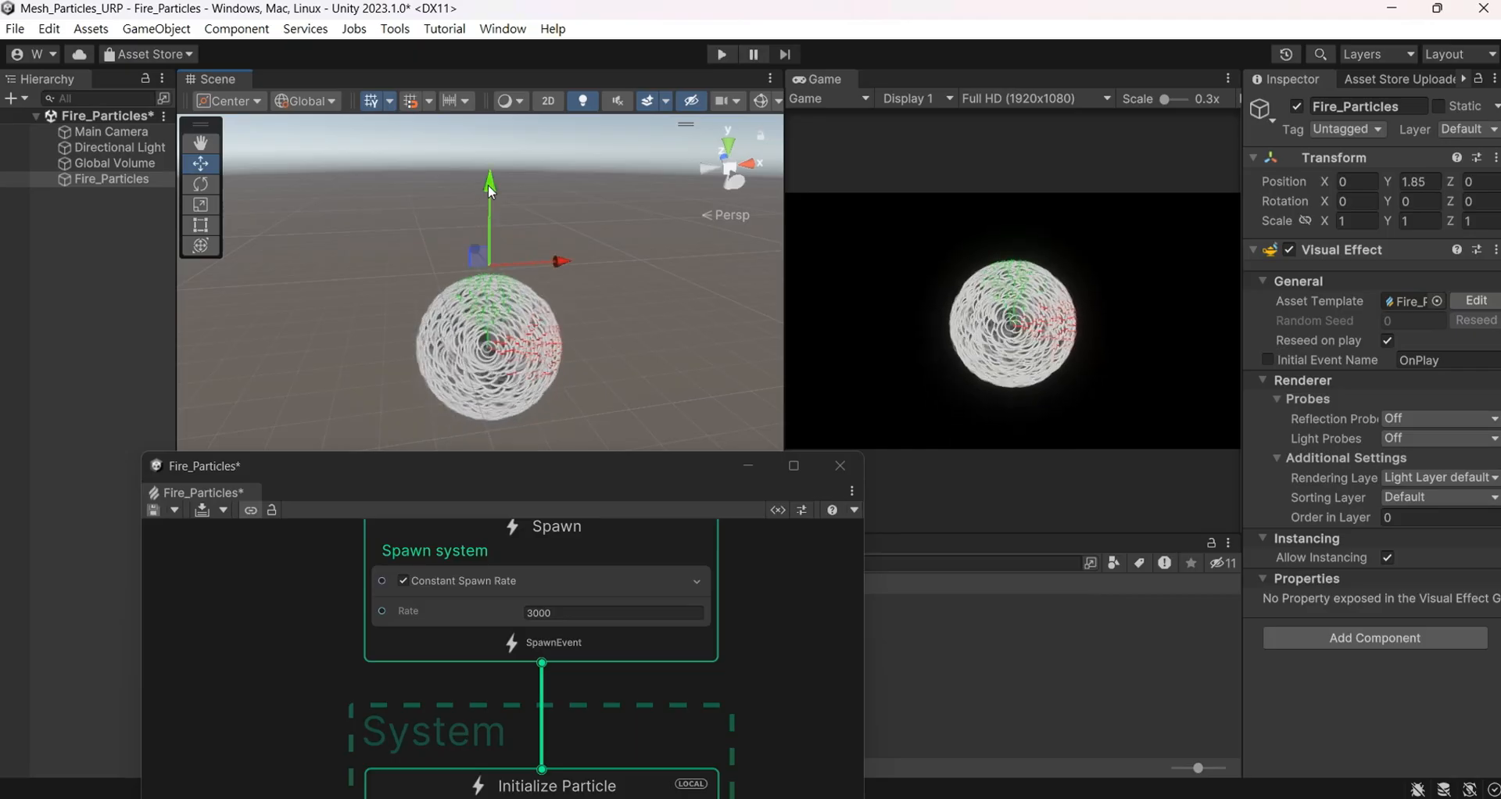
left_click_drag(574, 471, 584, 109)
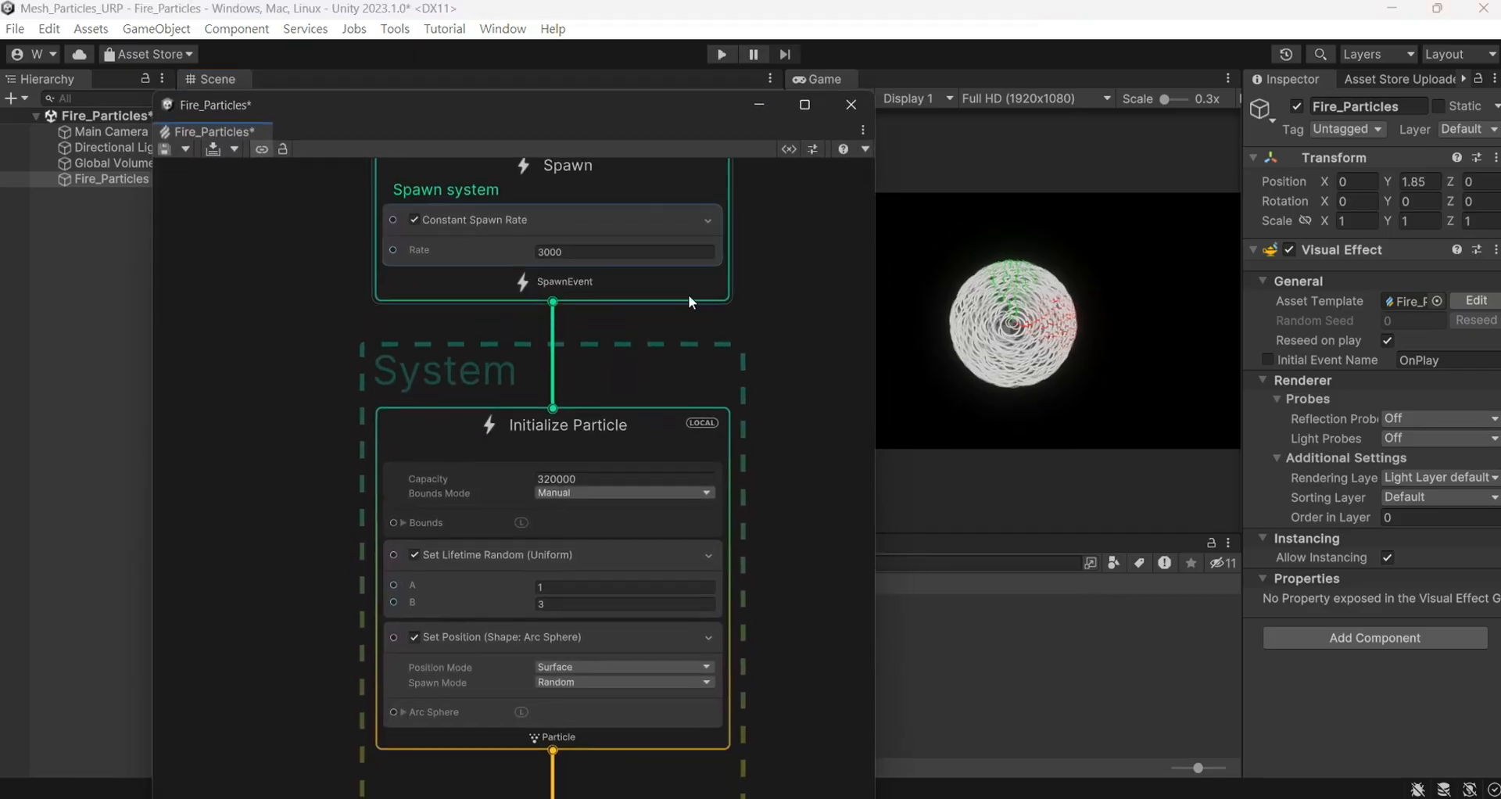
Add a Turbulence block to the Update Particle context
middle_click_drag(791, 664, 799, 320)
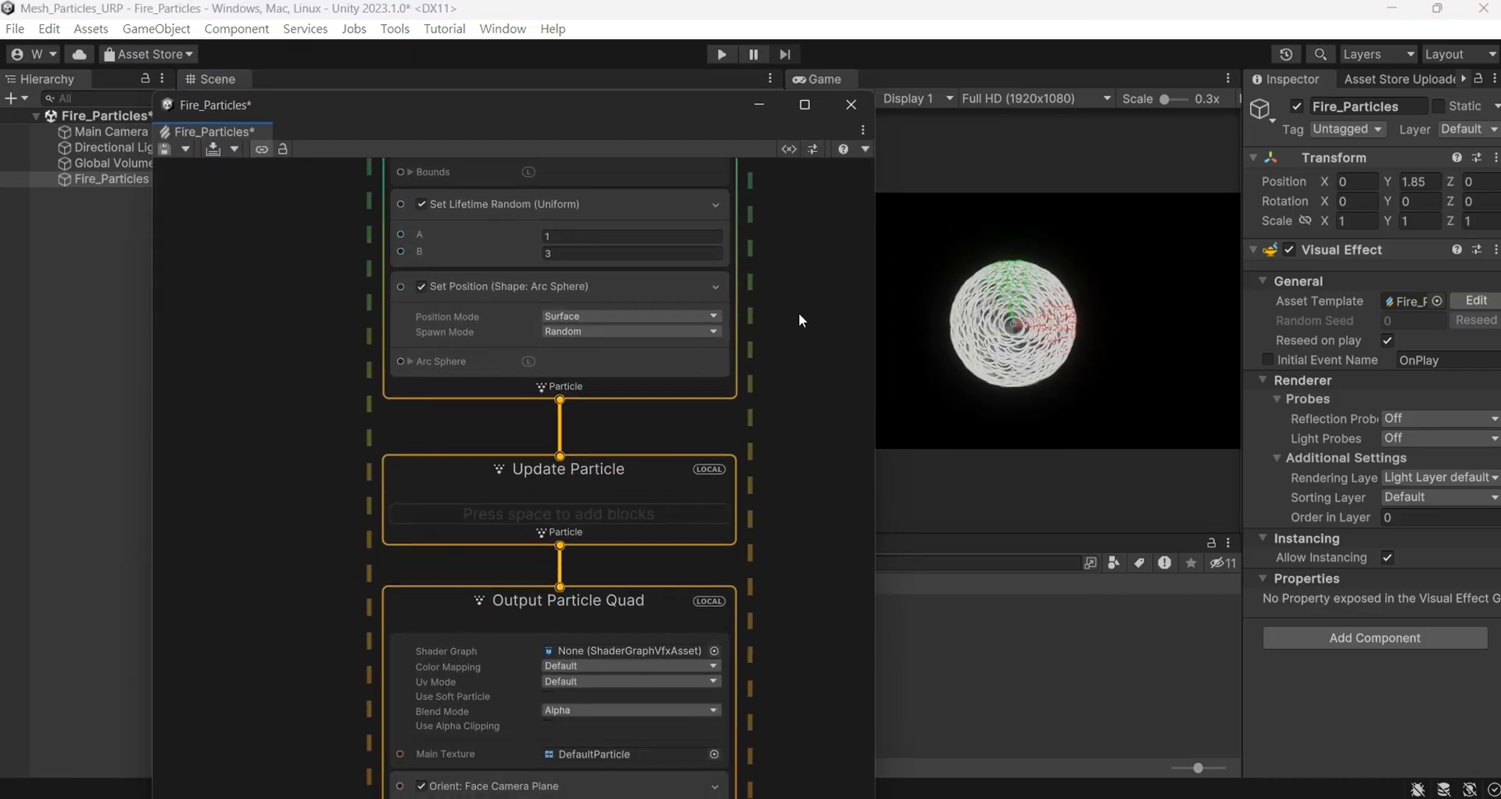
right_click(569, 500)
left_click(637, 513)
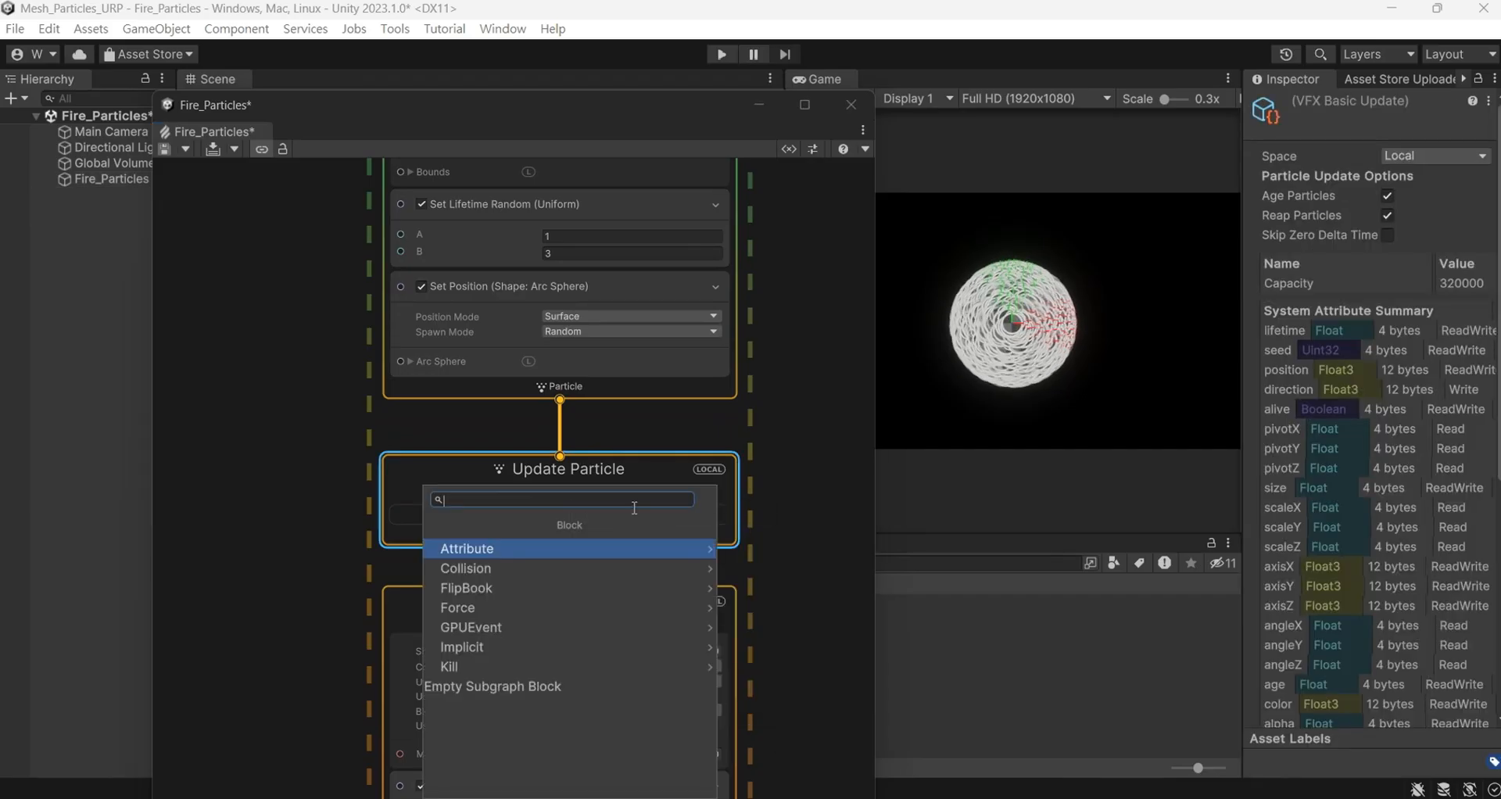
type("tur")
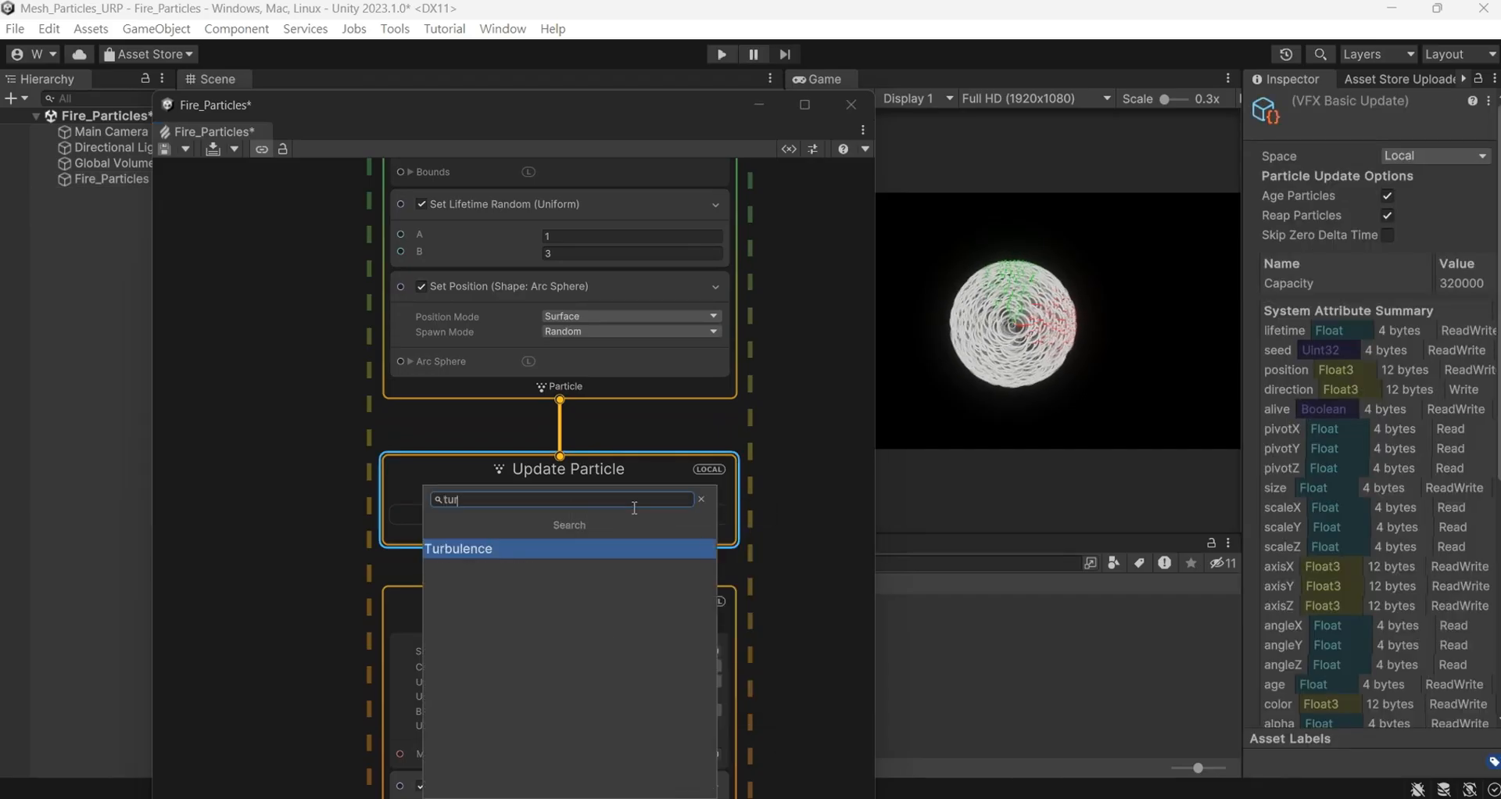
key("Return")
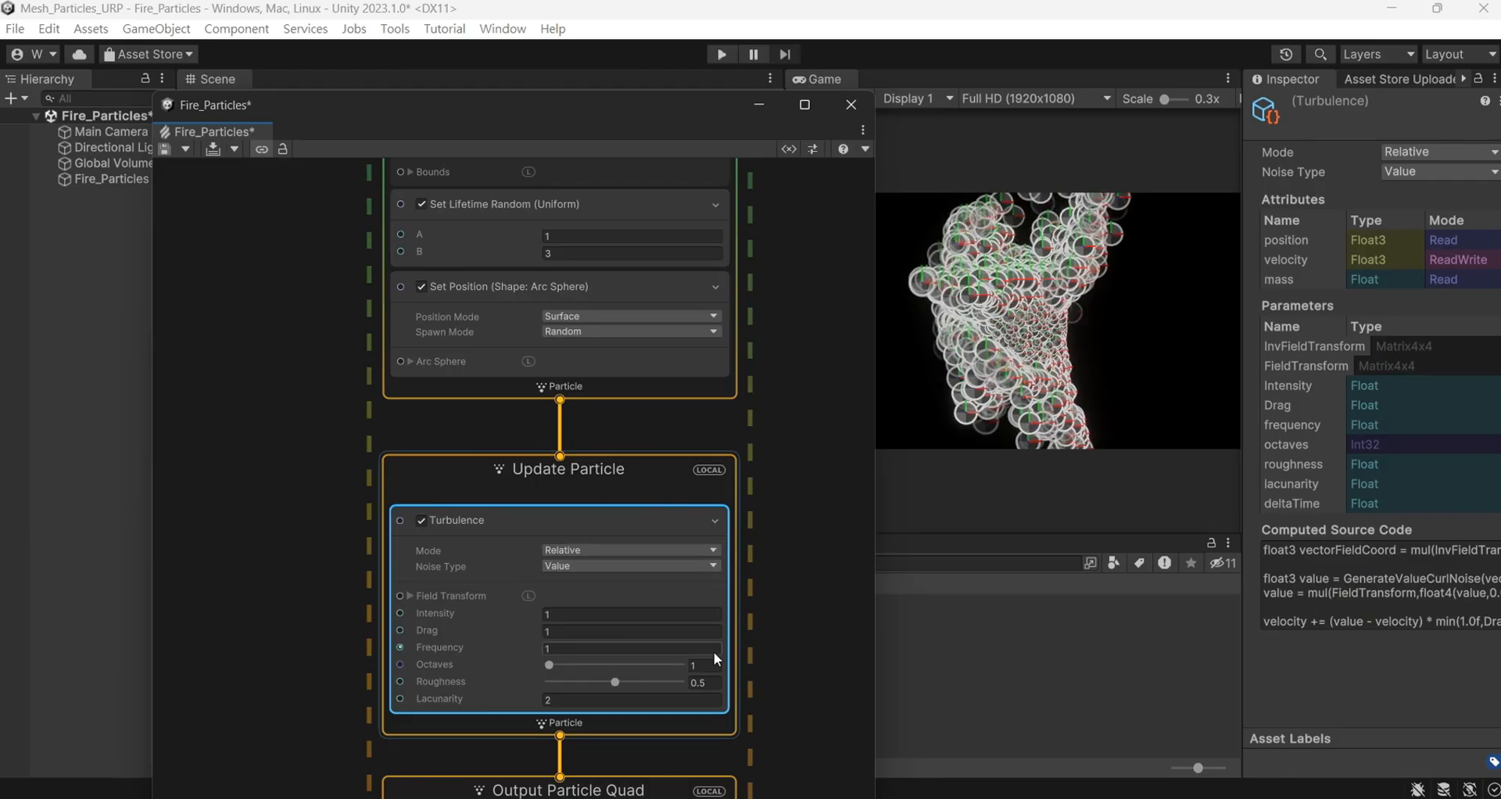
Set the Turbulence block's Intensity to 3, Octaves to 3 and Lacunarity to 3
left_click(410, 595)
left_click(596, 531)
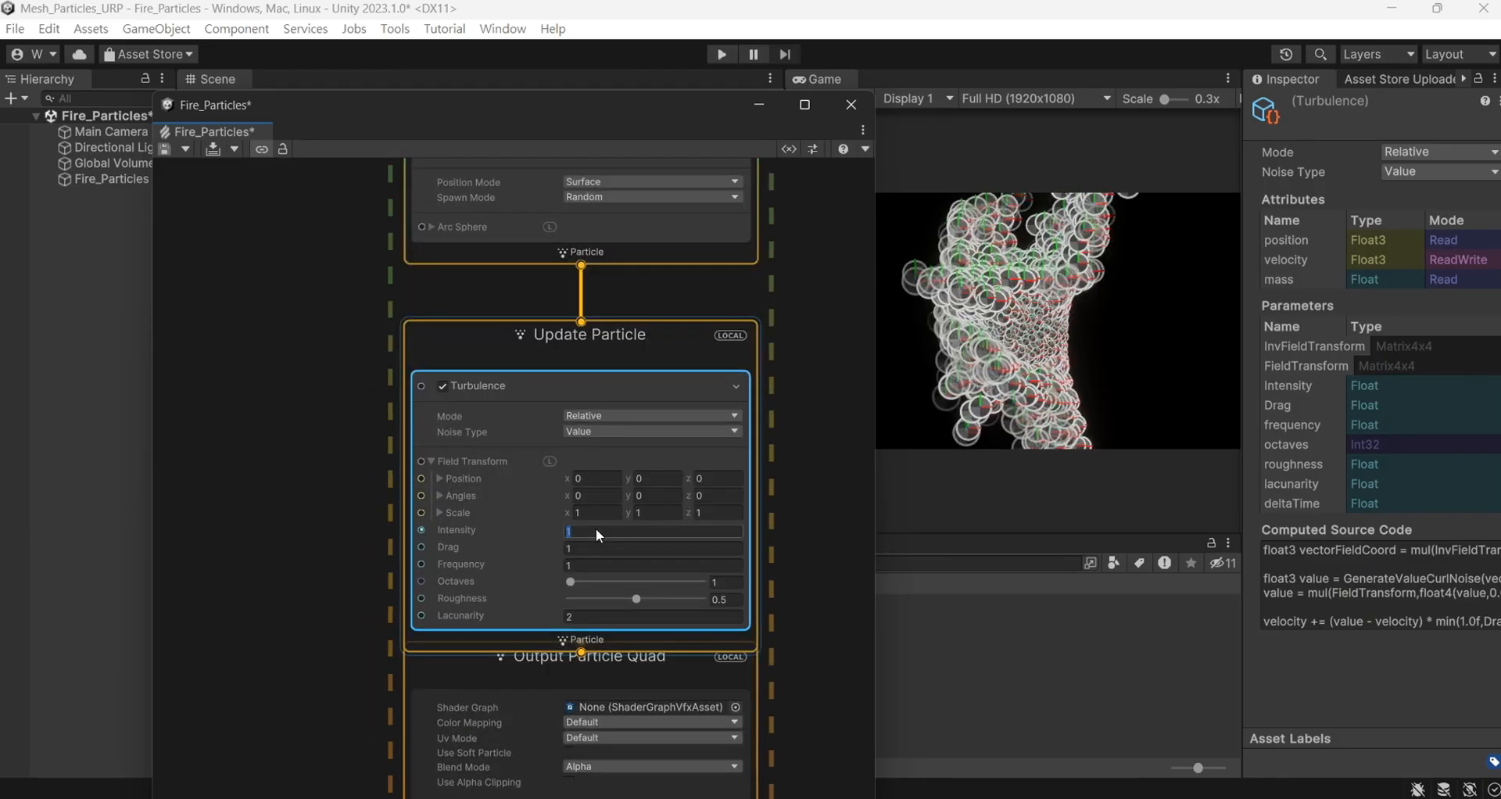
type("3")
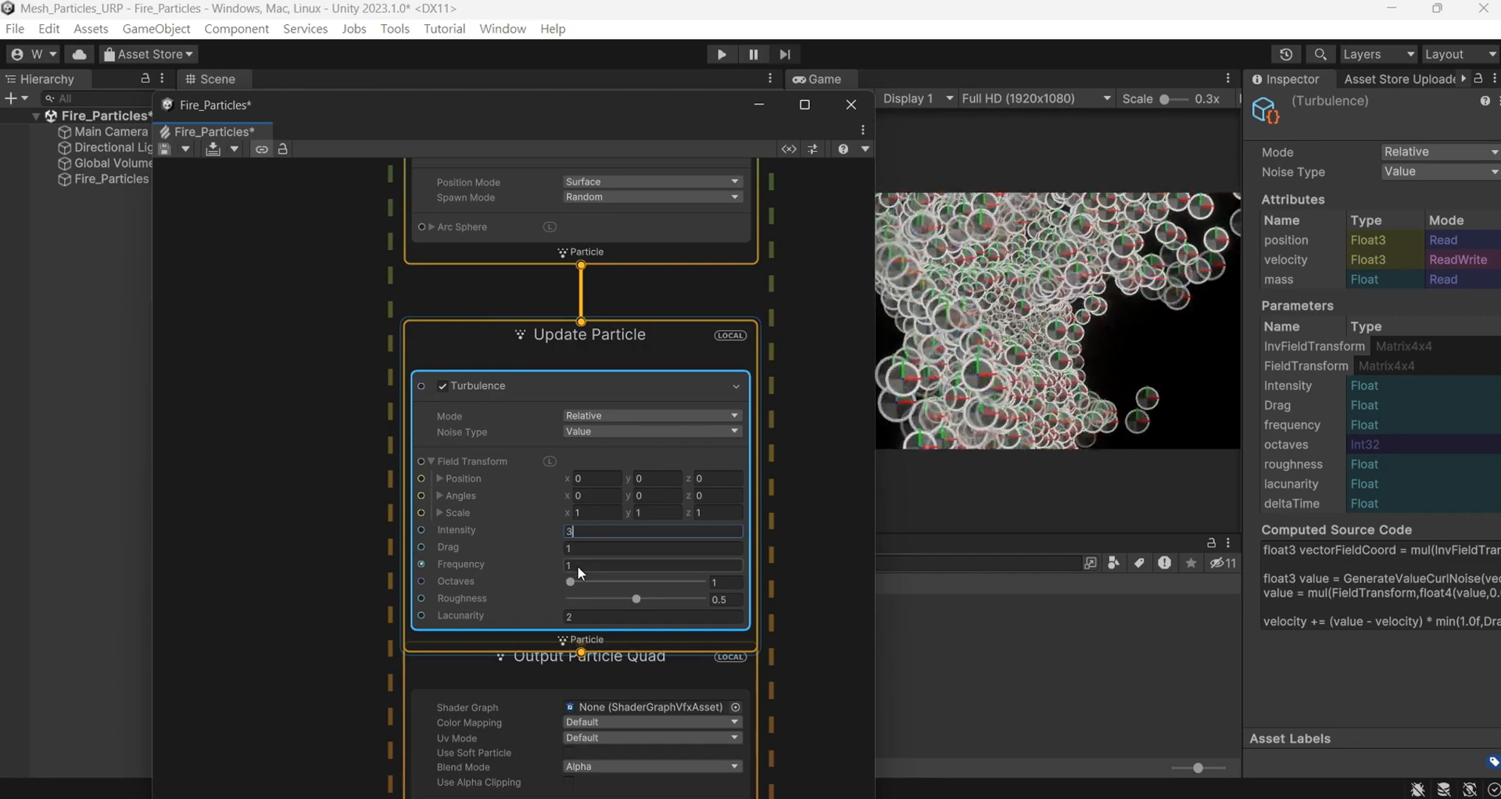
left_click_drag(578, 581, 622, 580)
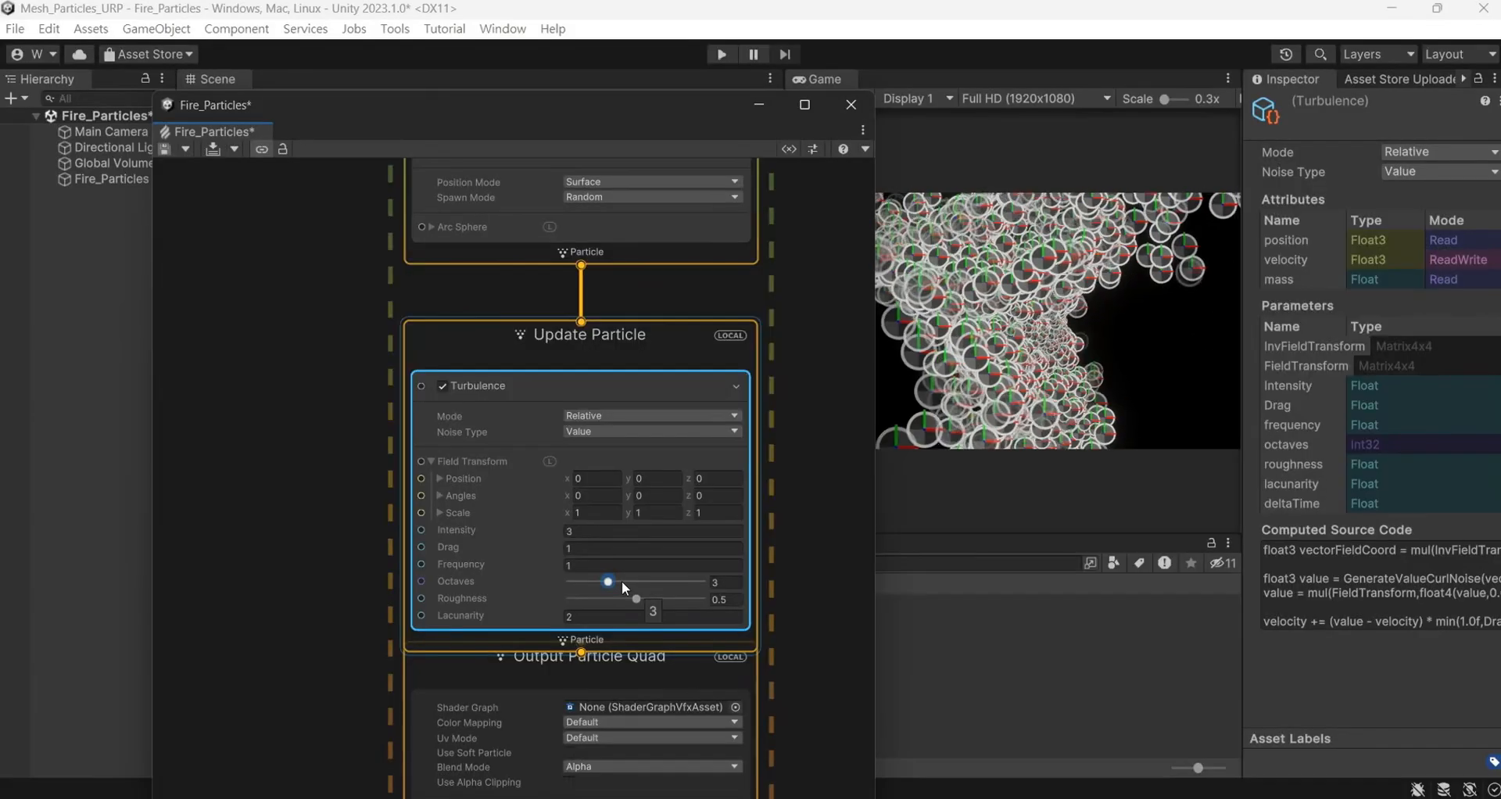
left_click(701, 612)
type("3")
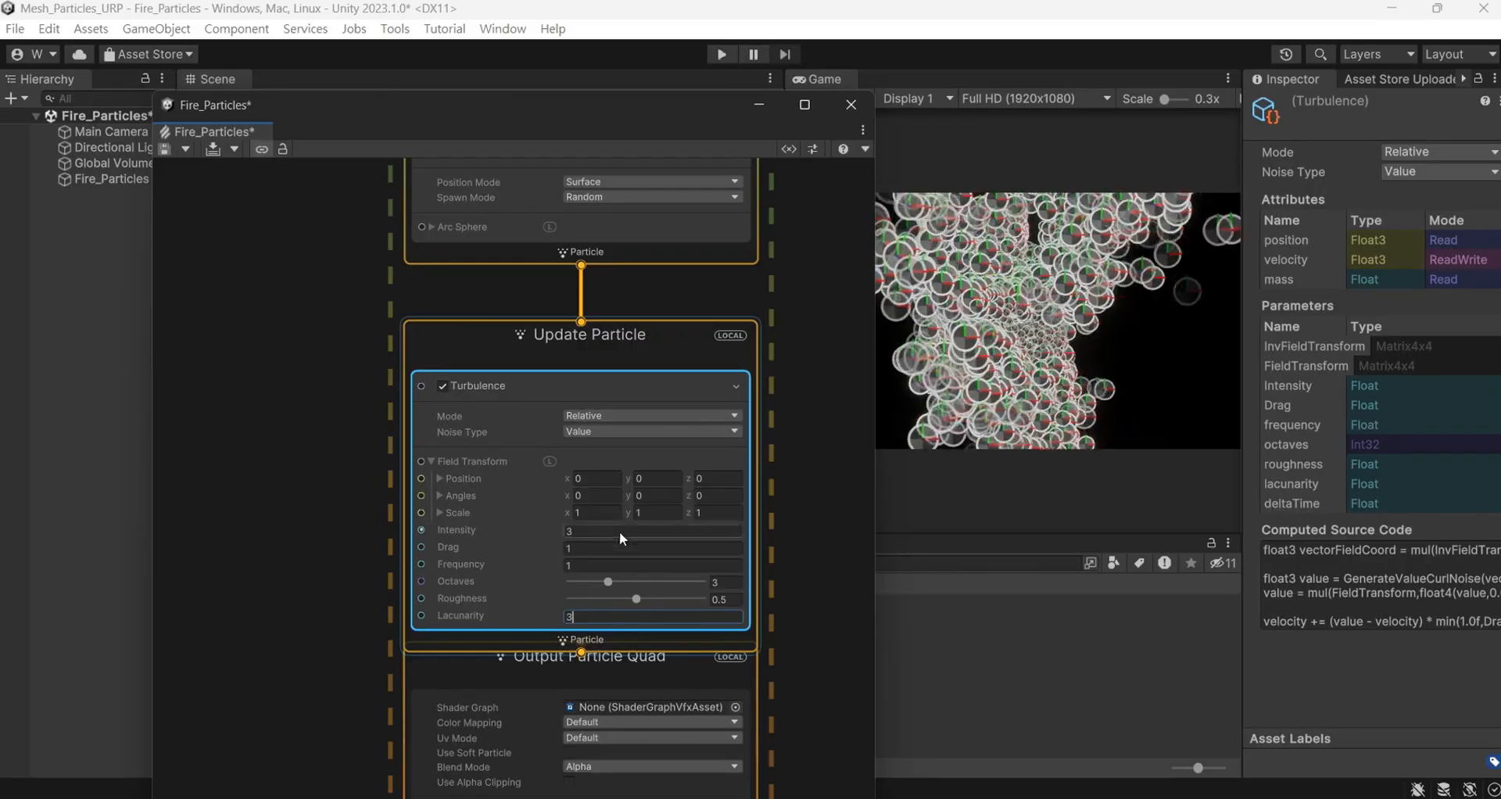
Move the Update Particle and Output Particle Quad contexts down so that the stacked contexts no longer overlap
scroll(658, 551, "down", 2)
middle_click_drag(789, 640, 800, 466)
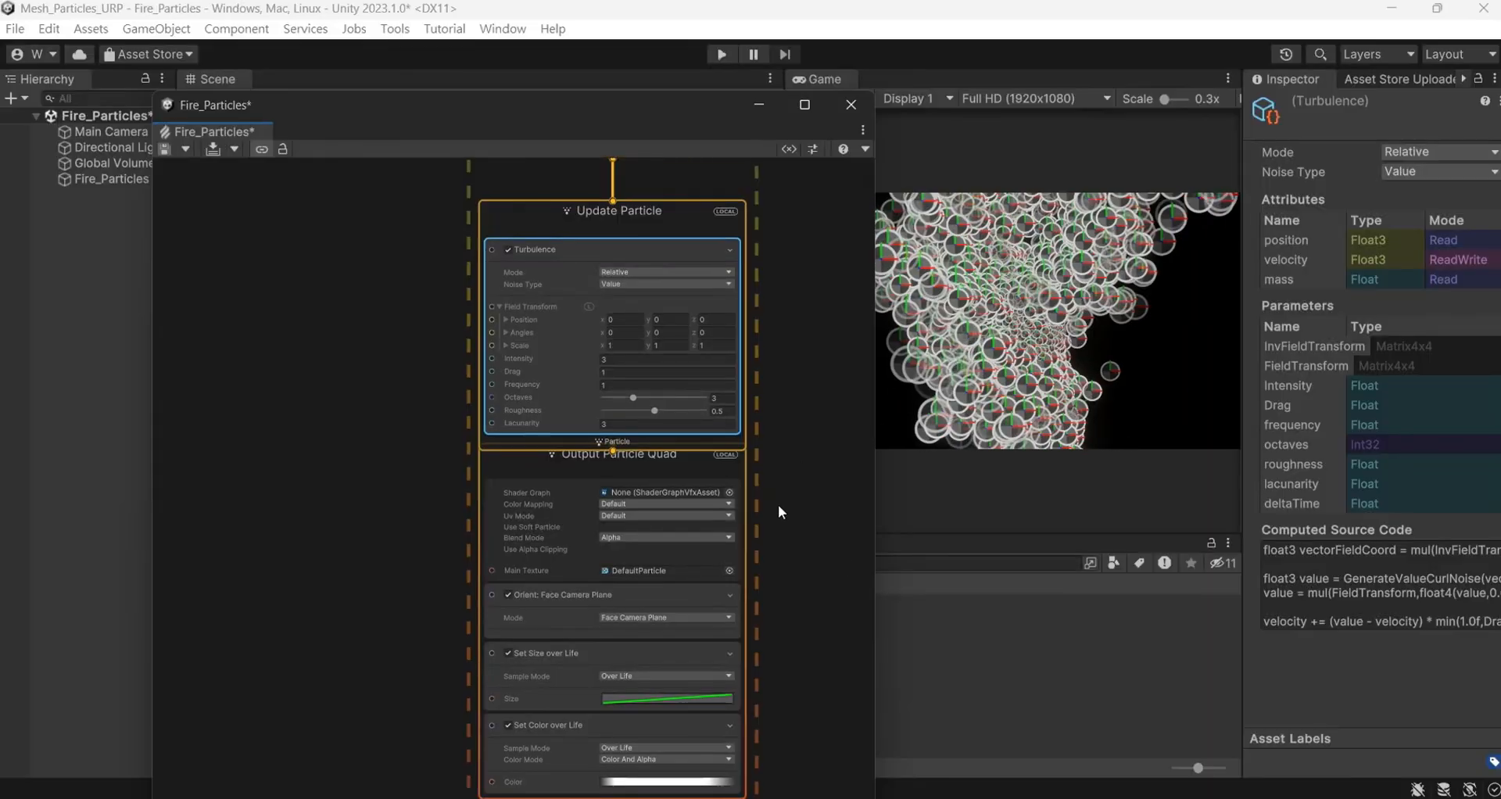
left_click(696, 450)
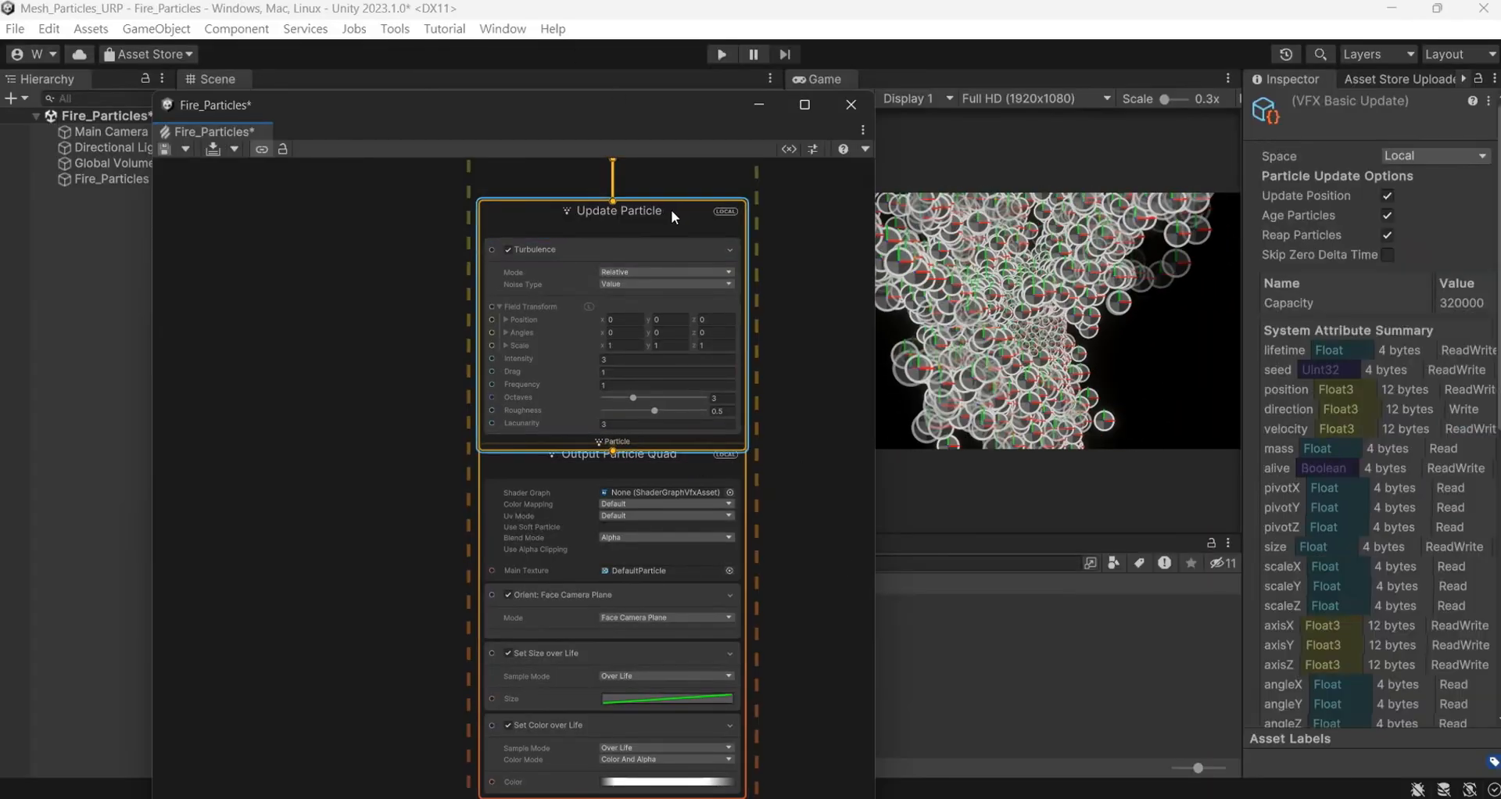
middle_click_drag(671, 210, 677, 326)
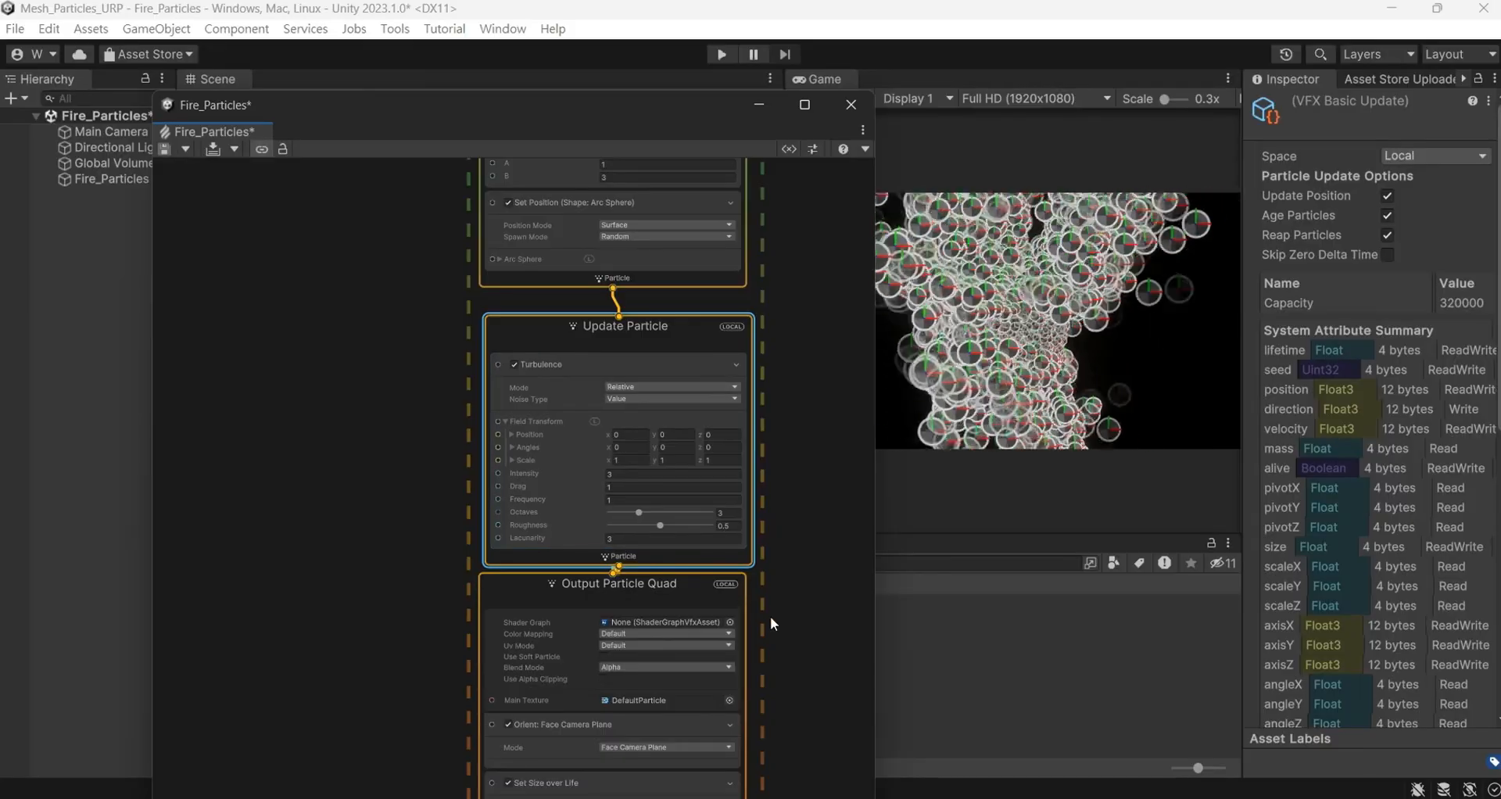
middle_click_drag(771, 616, 782, 354)
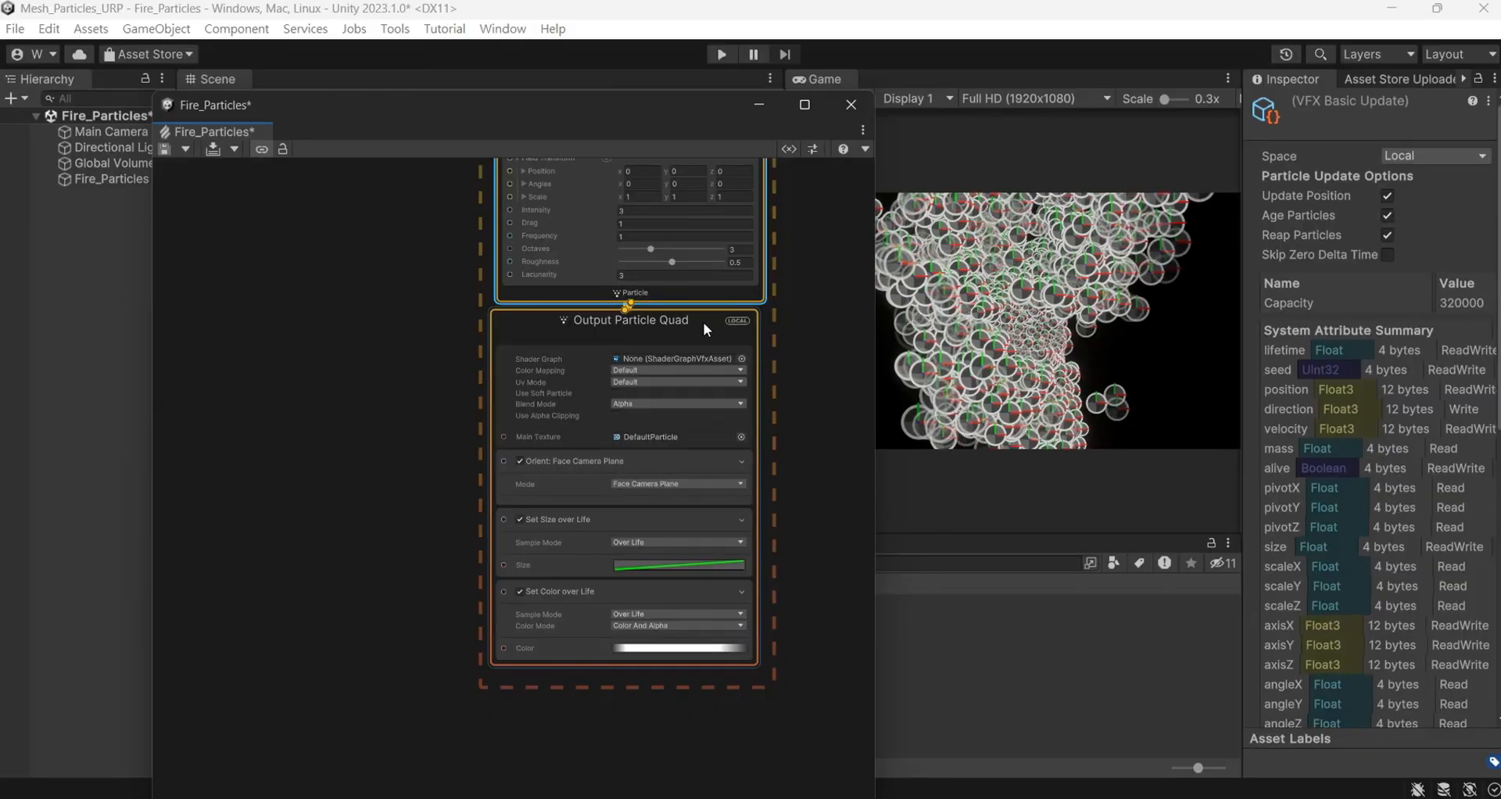
left_click_drag(704, 322, 702, 374)
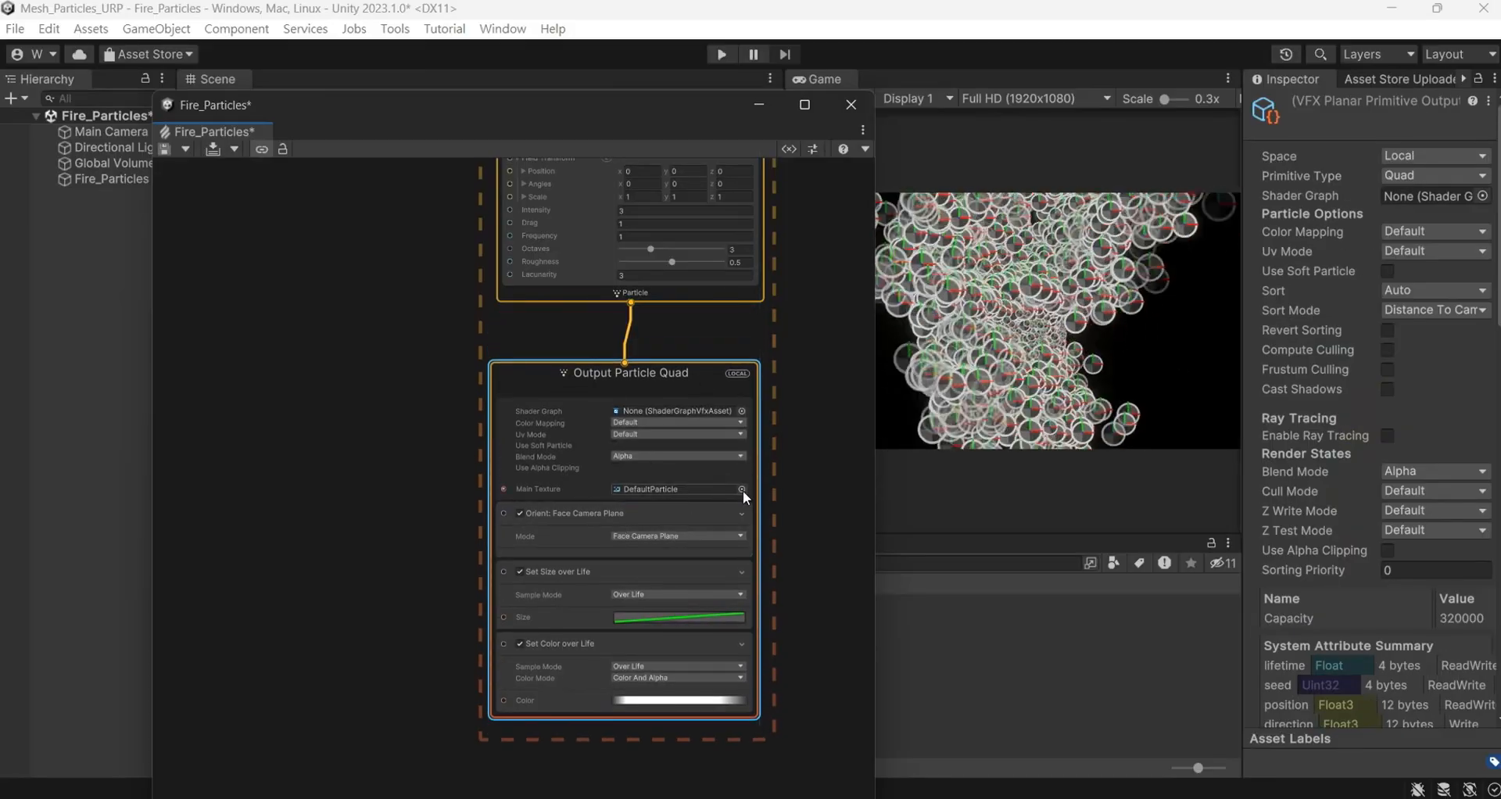
Set the Output Particle Quad's Blend Mode to Additive and open the texture selection for its Main Texture
left_click(714, 455)
left_click(718, 472)
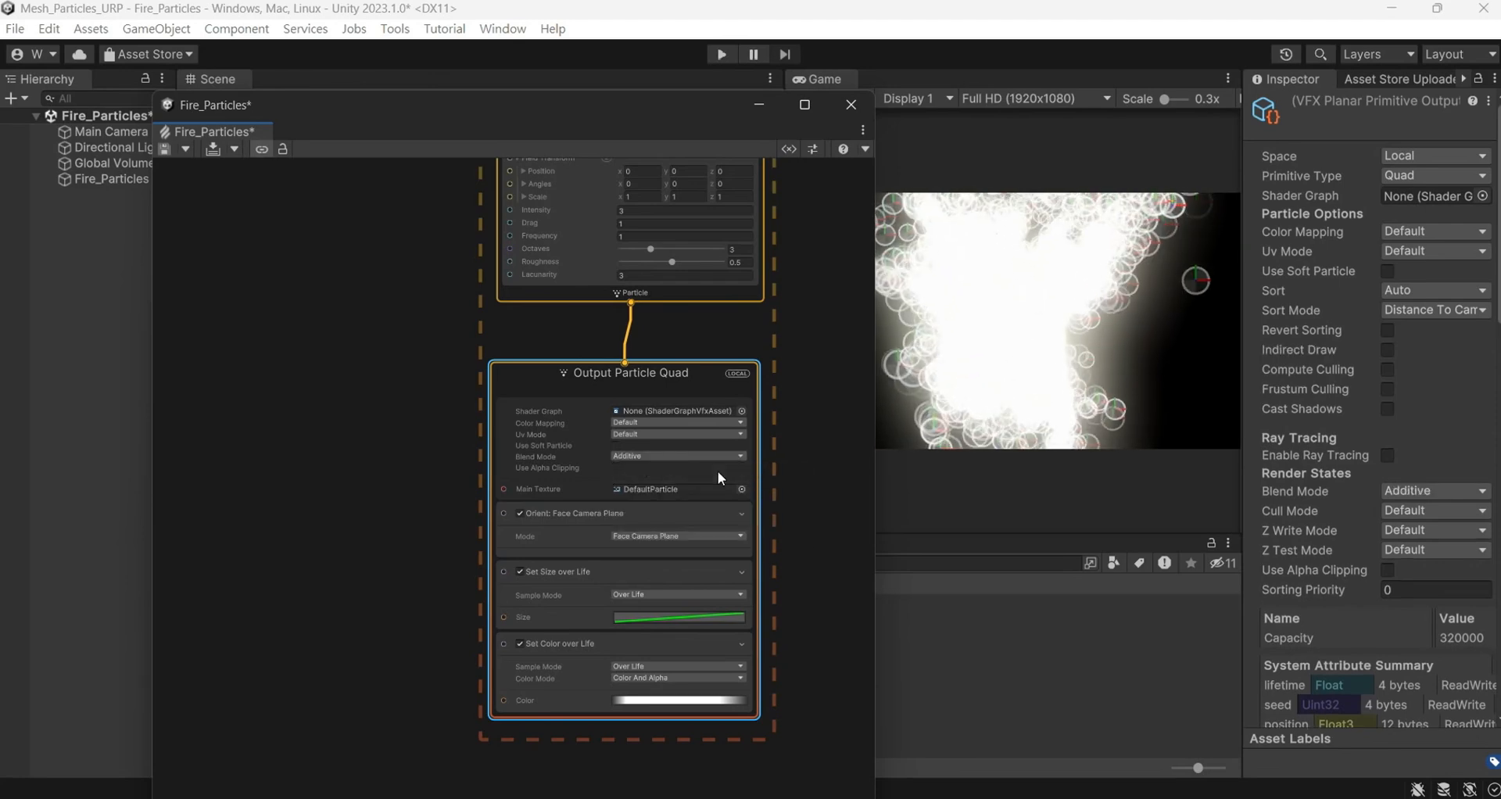
left_click(742, 488)
type("def")
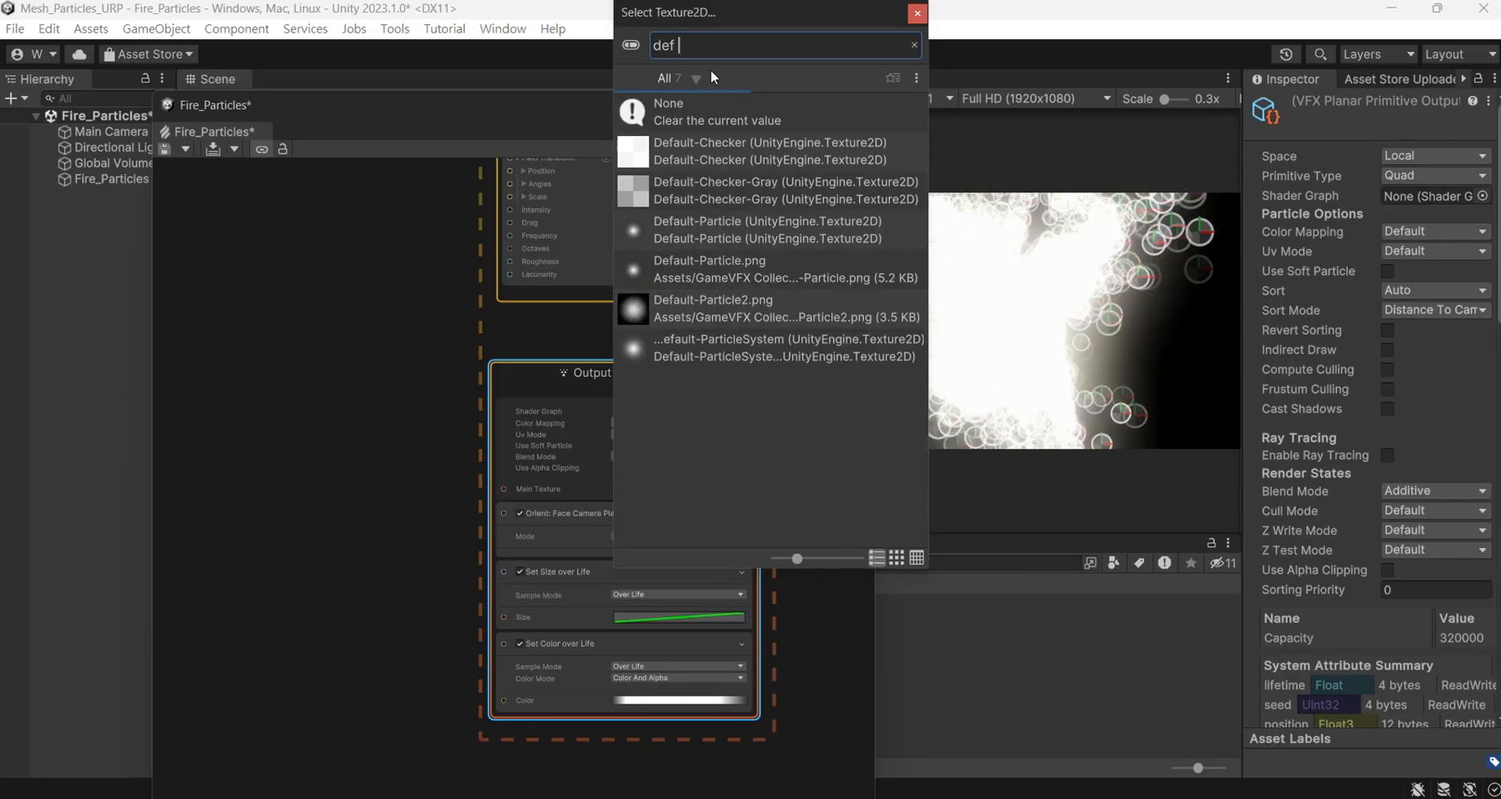
type(" spa")
key("BackSpace")
key("BackSpace")
key("BackSpace")
key("BackSpace")
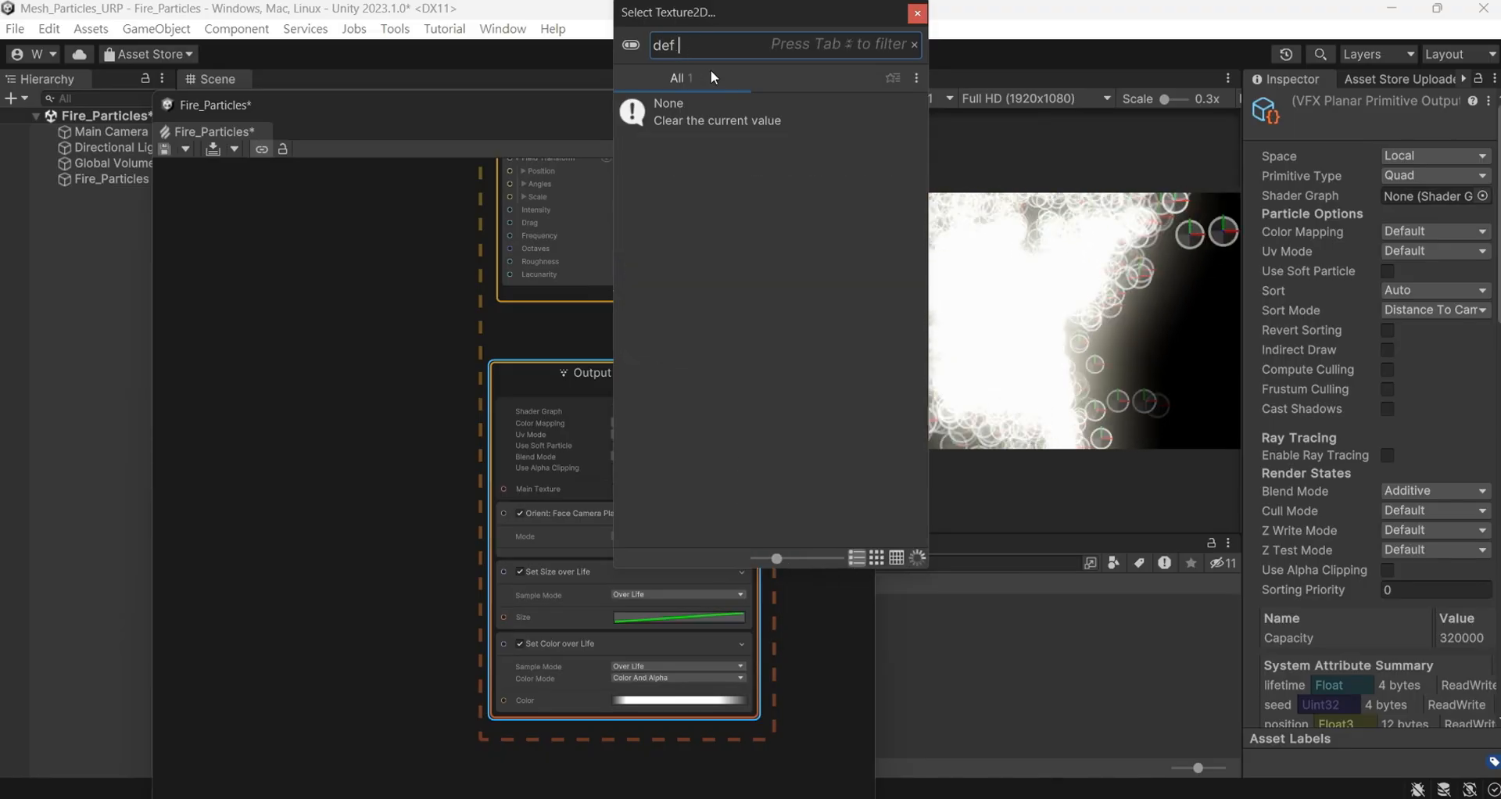
key("BackSpace")
key("BackSpace")
key("BackSpace")
Find the Sparkle.tga texture and assign it as the Output Particle Quad's Main Texture
type("spark")
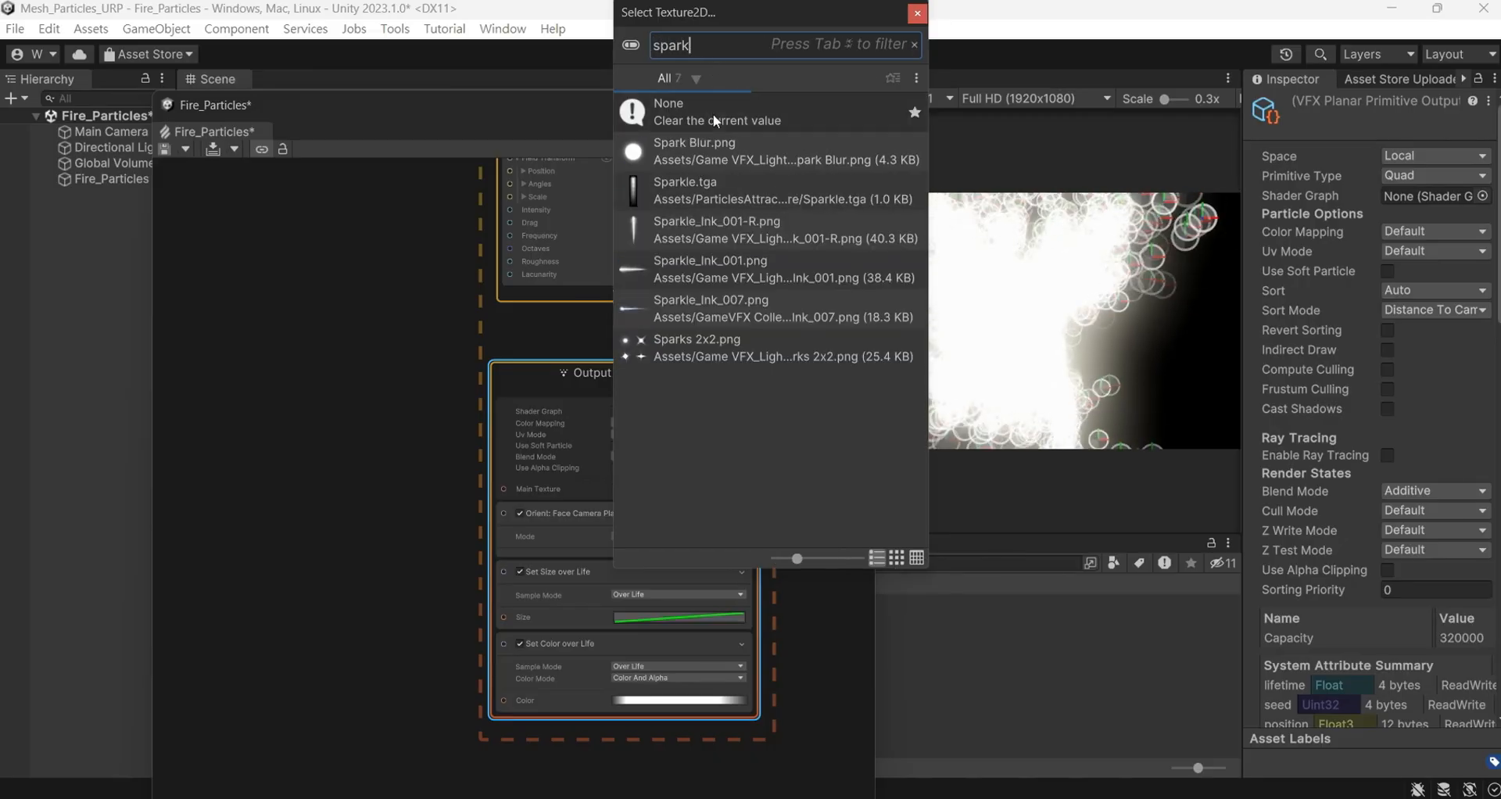
double_click(755, 189)
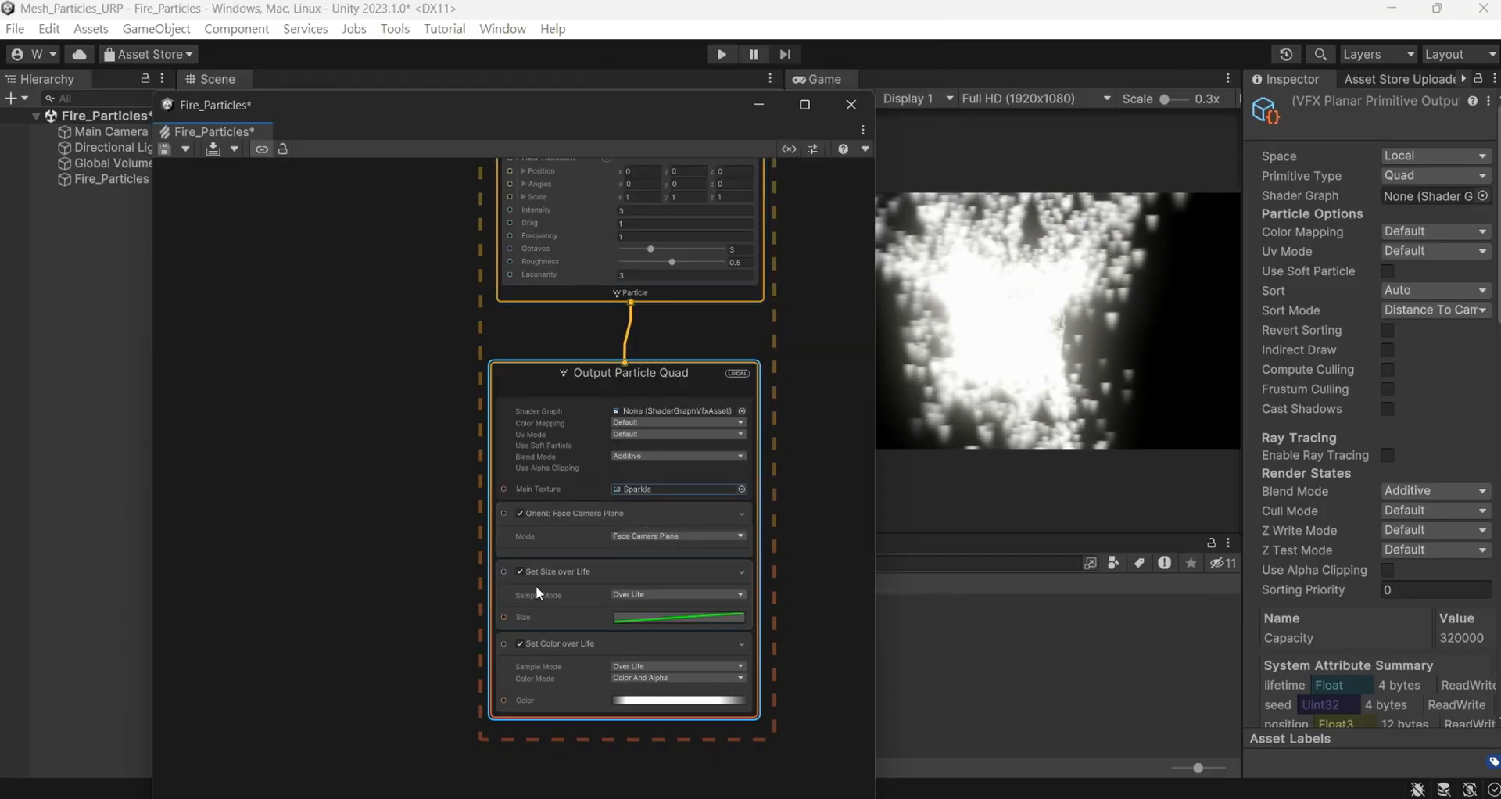
Delete the Orient: Face Camera Plane, Set Size over Life and Set Color over Life blocks from Output Particle Quad
middle_click_drag(779, 600, 764, 558)
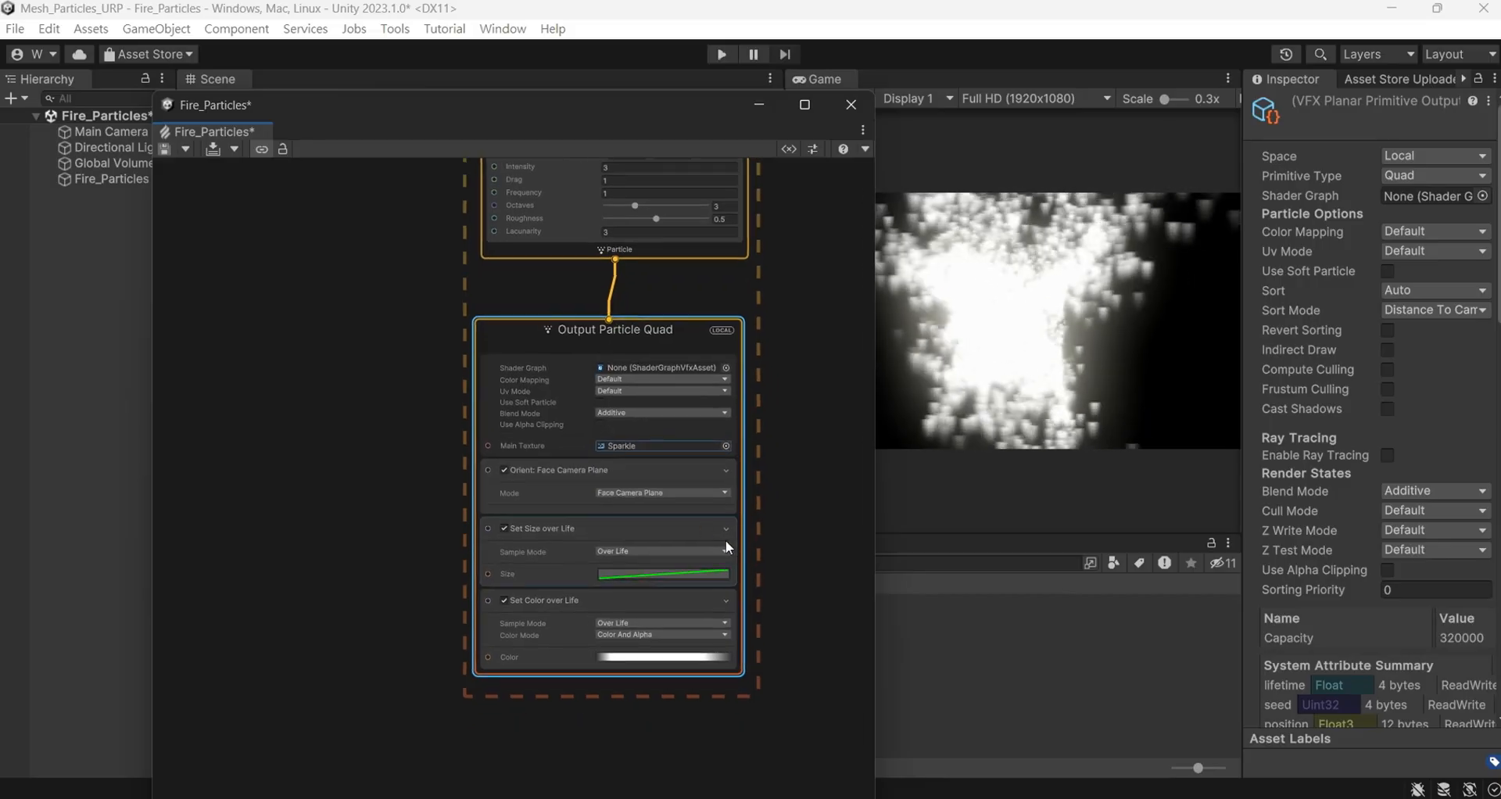
left_click(611, 464)
key("Delete")
left_click(612, 481)
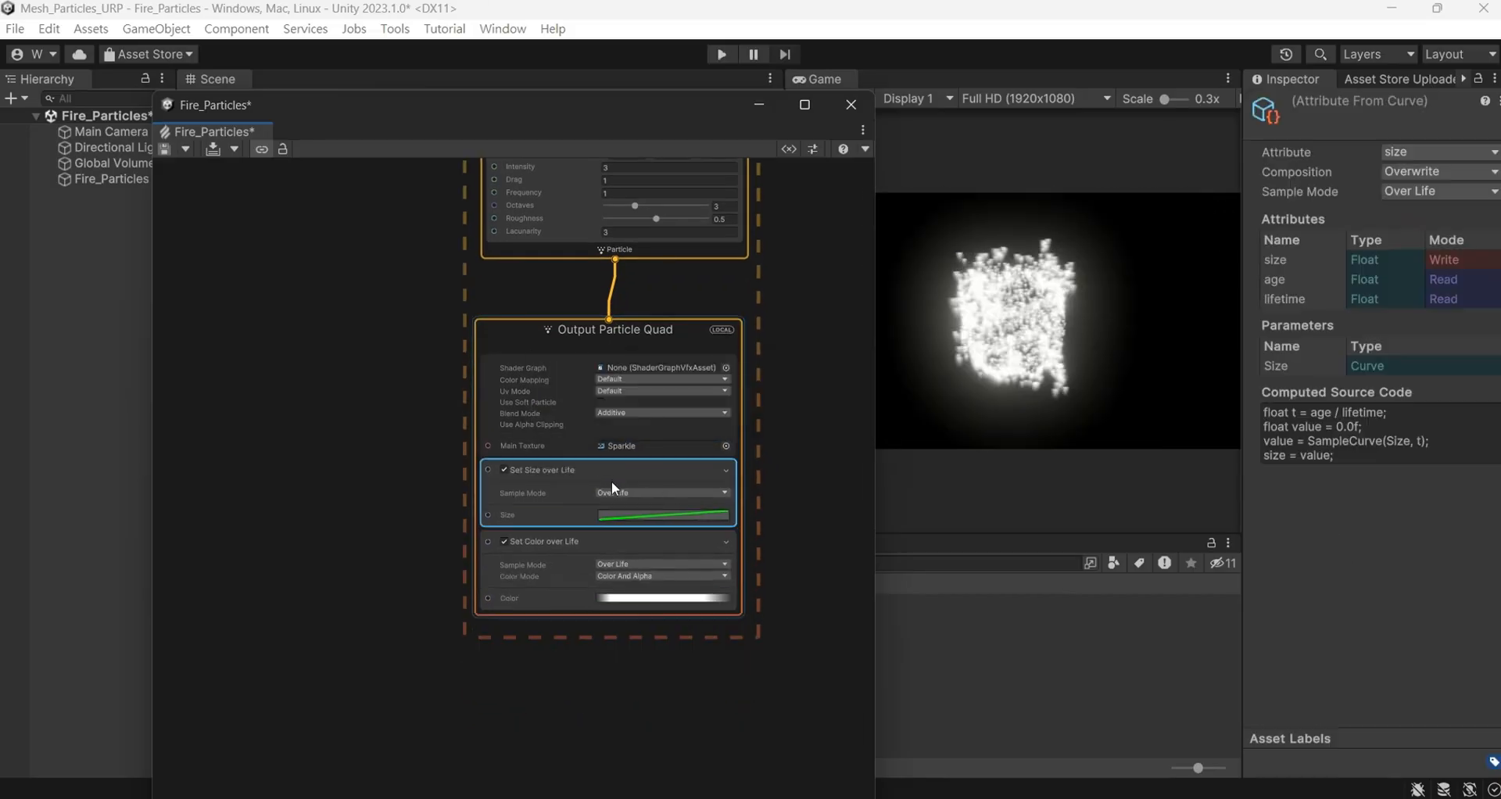
key("Delete")
left_click(626, 477)
key("Delete")
Add an Orient: Along Velocity block to the Output Particle Quad context
left_click(640, 468)
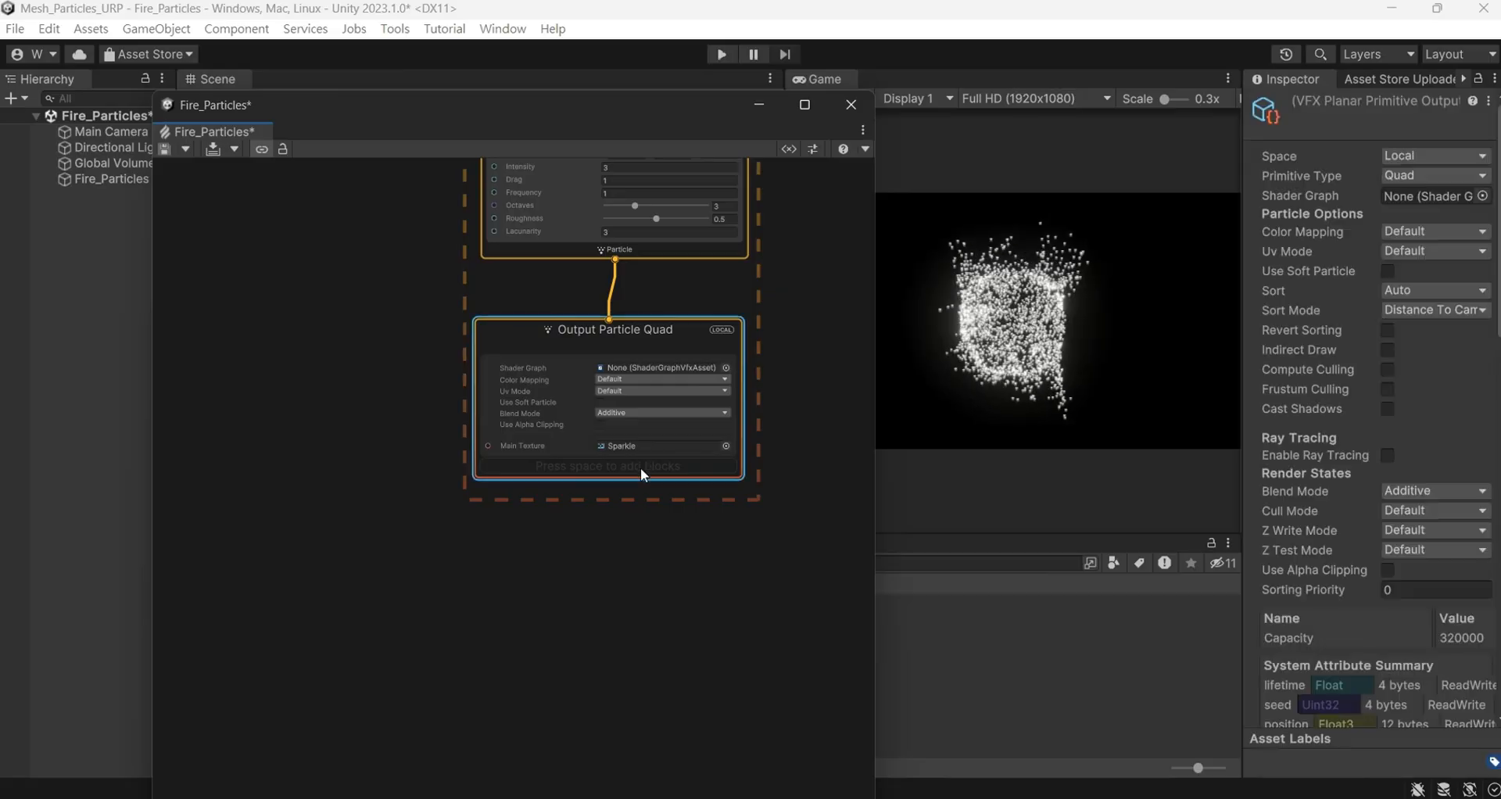
right_click(641, 467)
left_click(692, 484)
type("o")
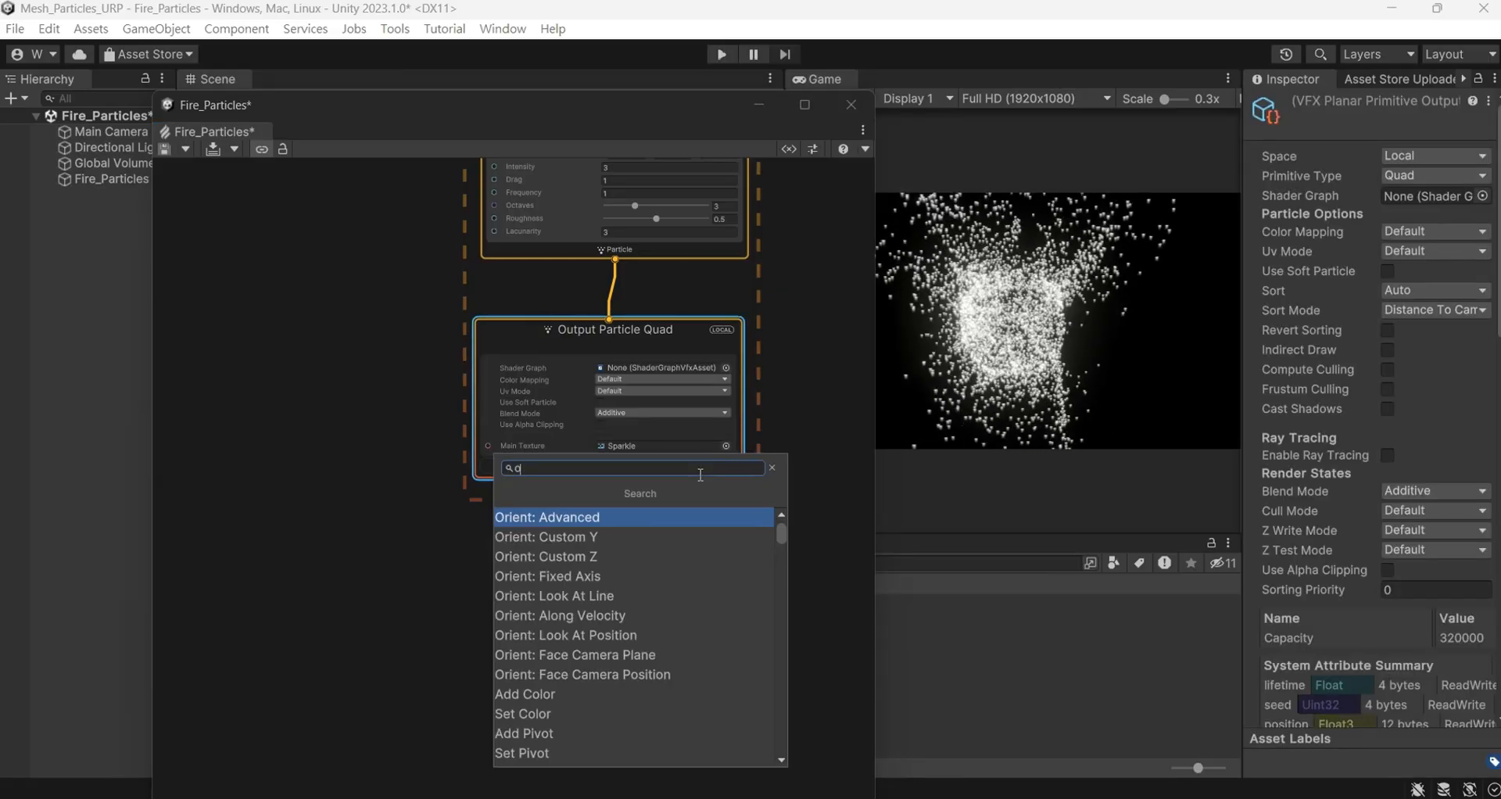
type("rient al")
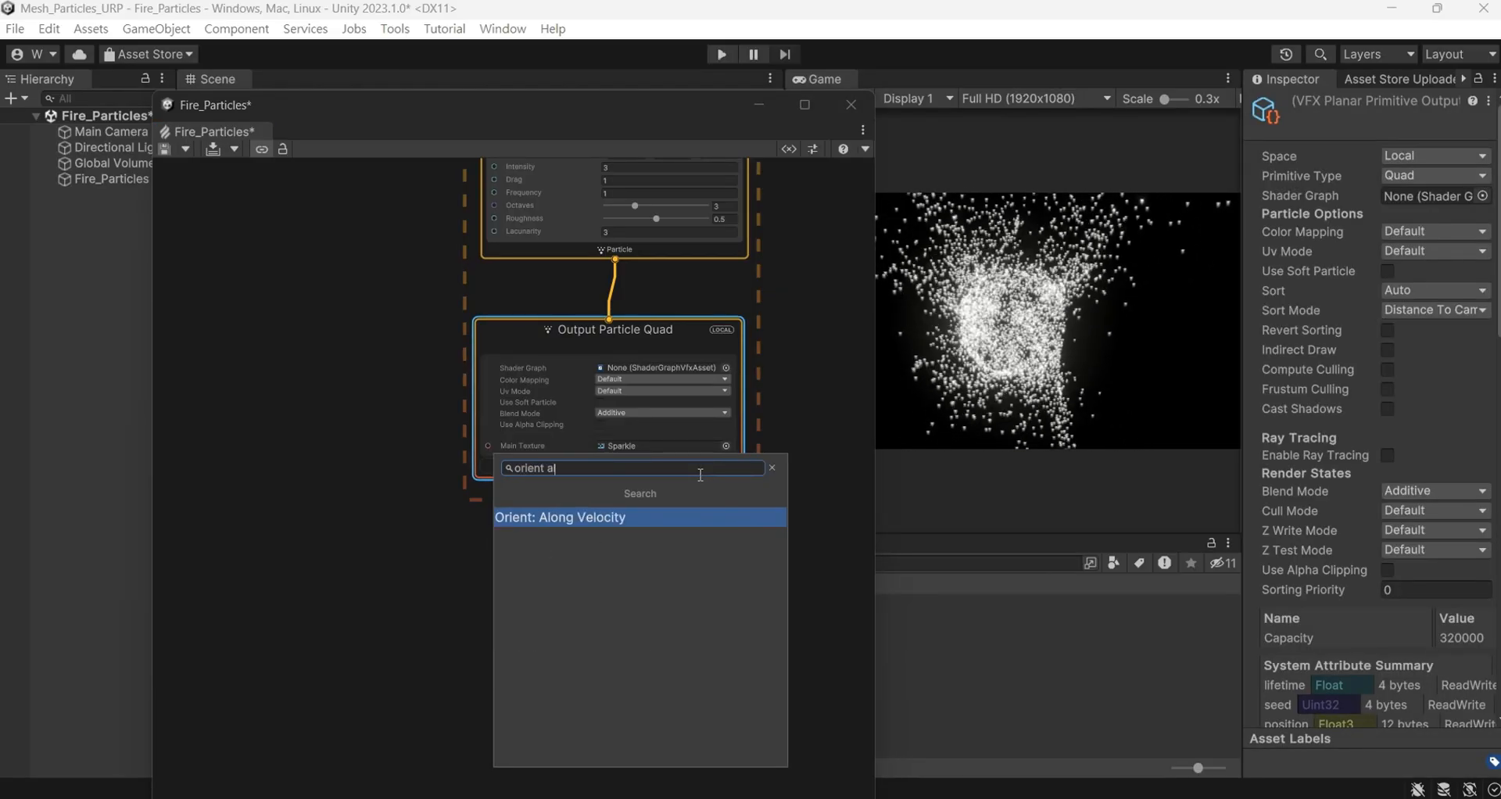
key("Return")
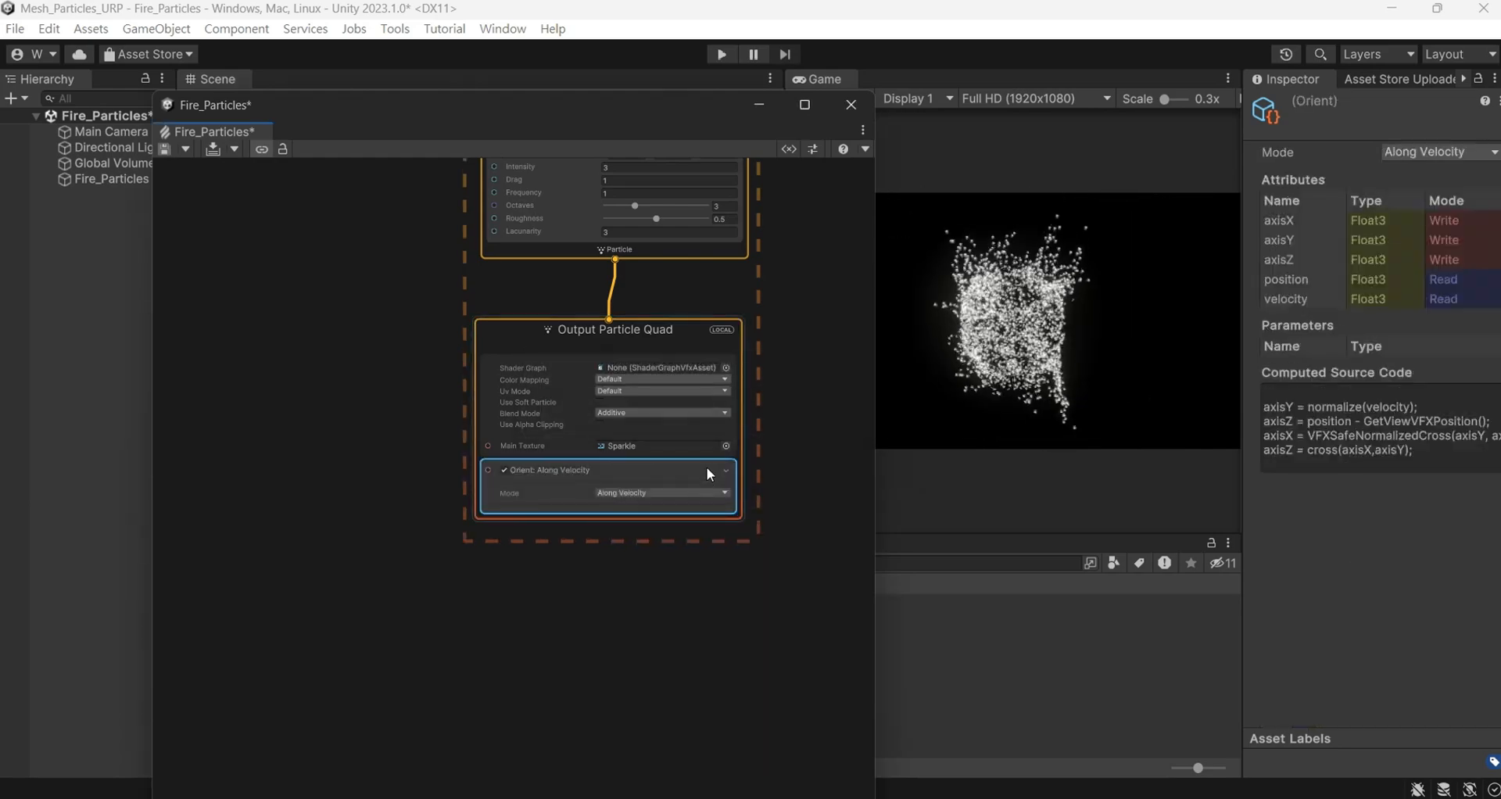
Add a Set Scale block to the Output Particle Quad context and set its Composition to Multiply
left_click(685, 517)
right_click(680, 519)
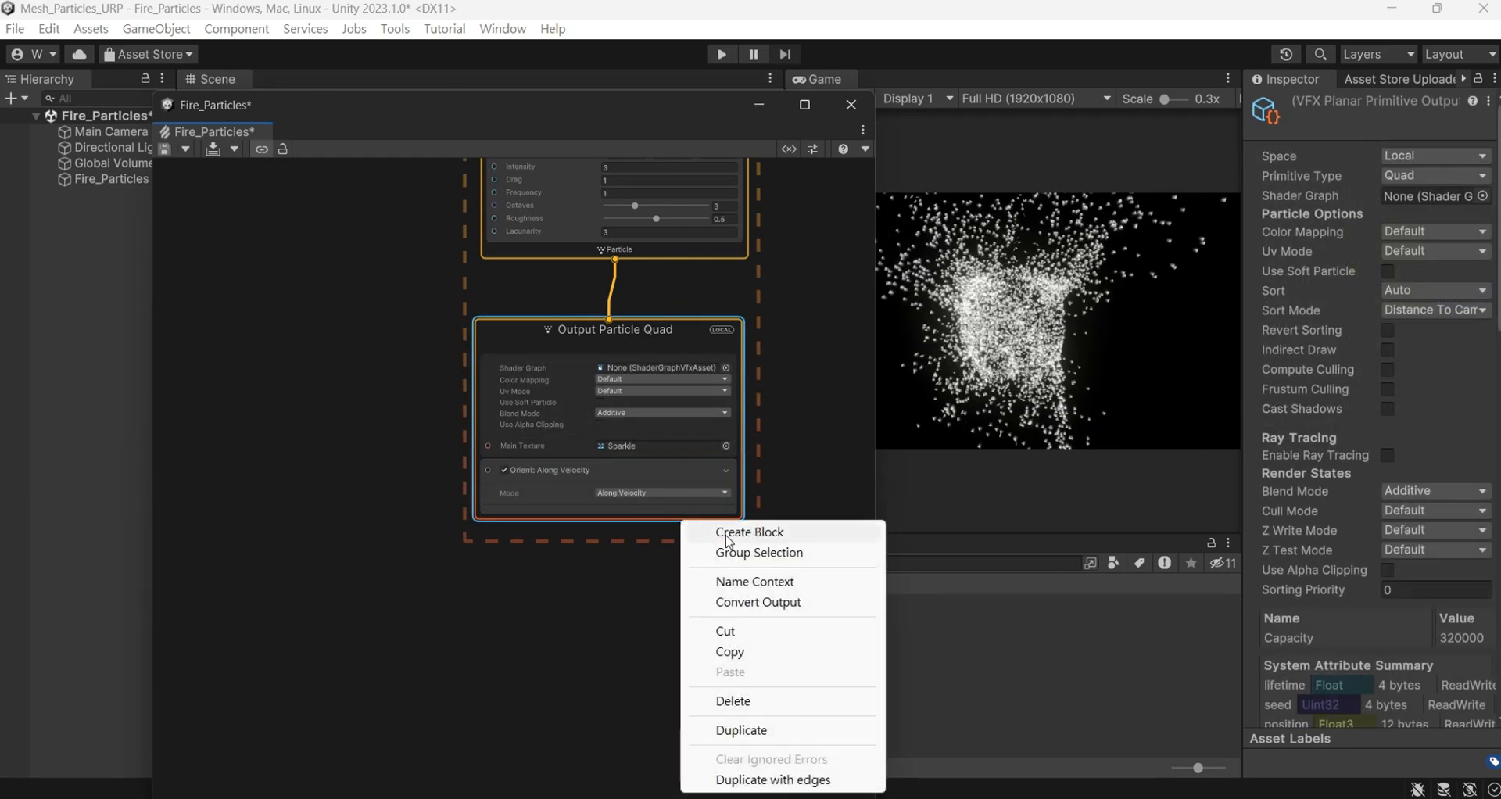
left_click(728, 538)
type("set")
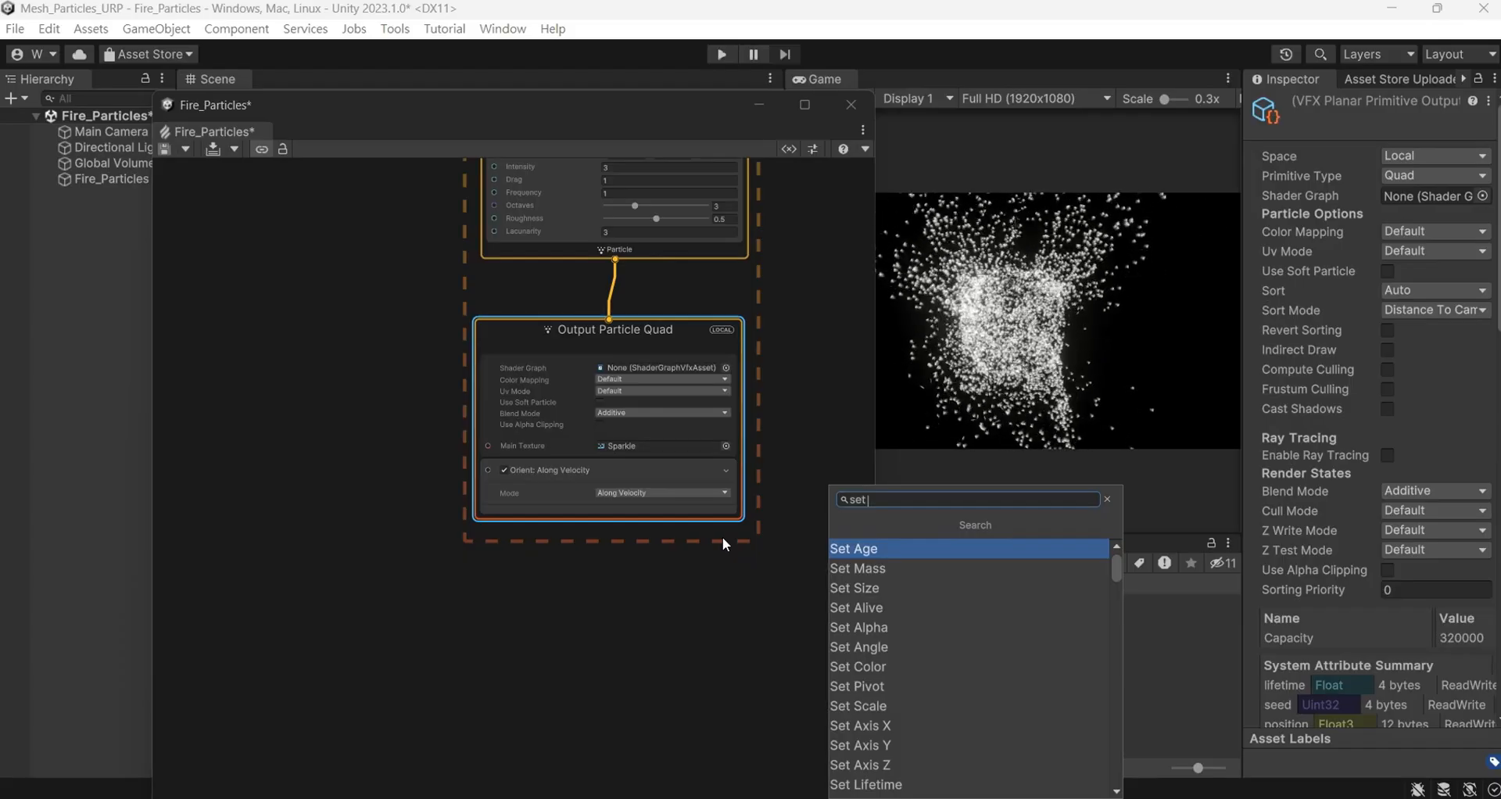
type(" scal")
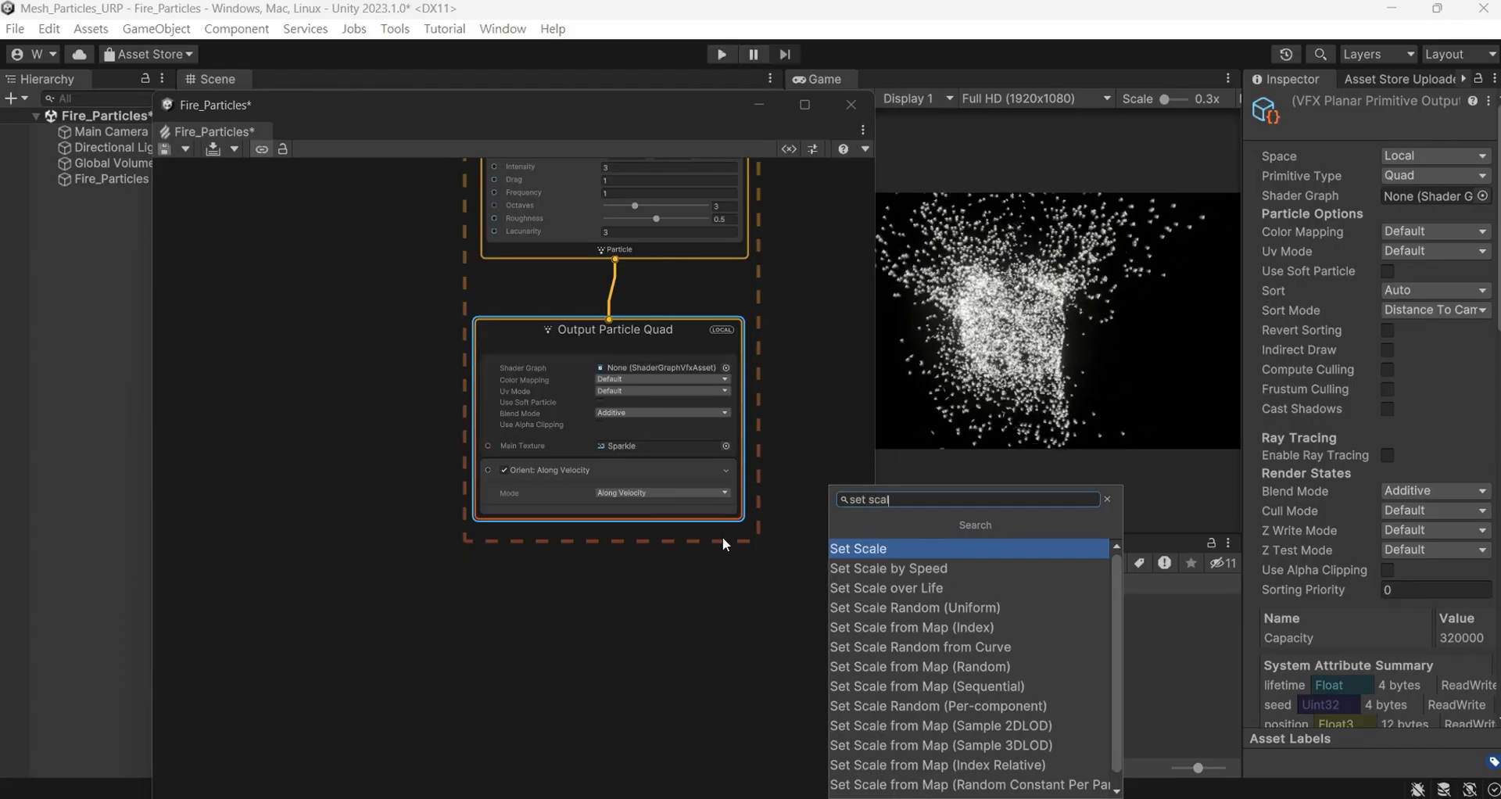
key("Return")
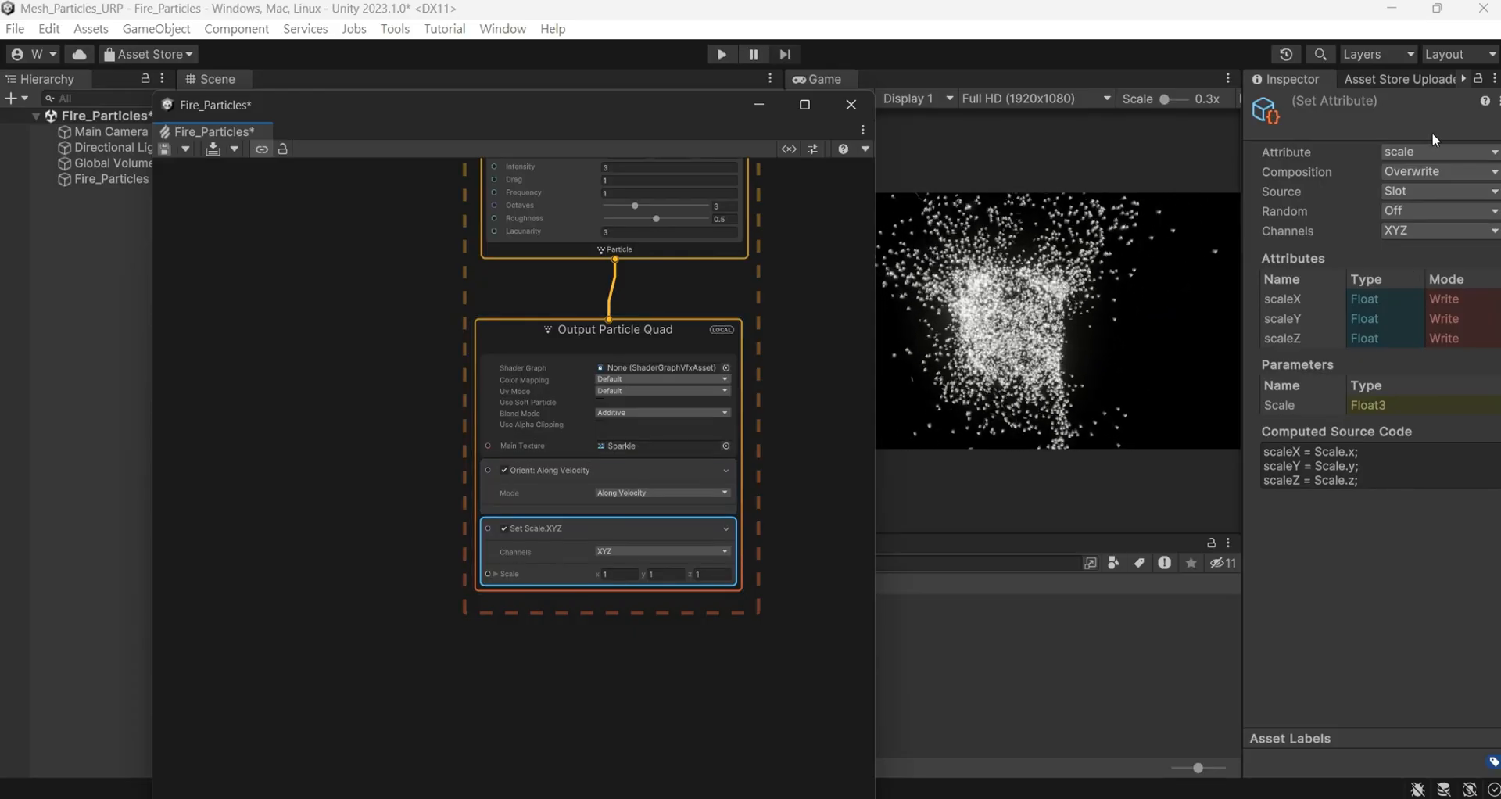
left_click(1431, 174)
left_click(1429, 232)
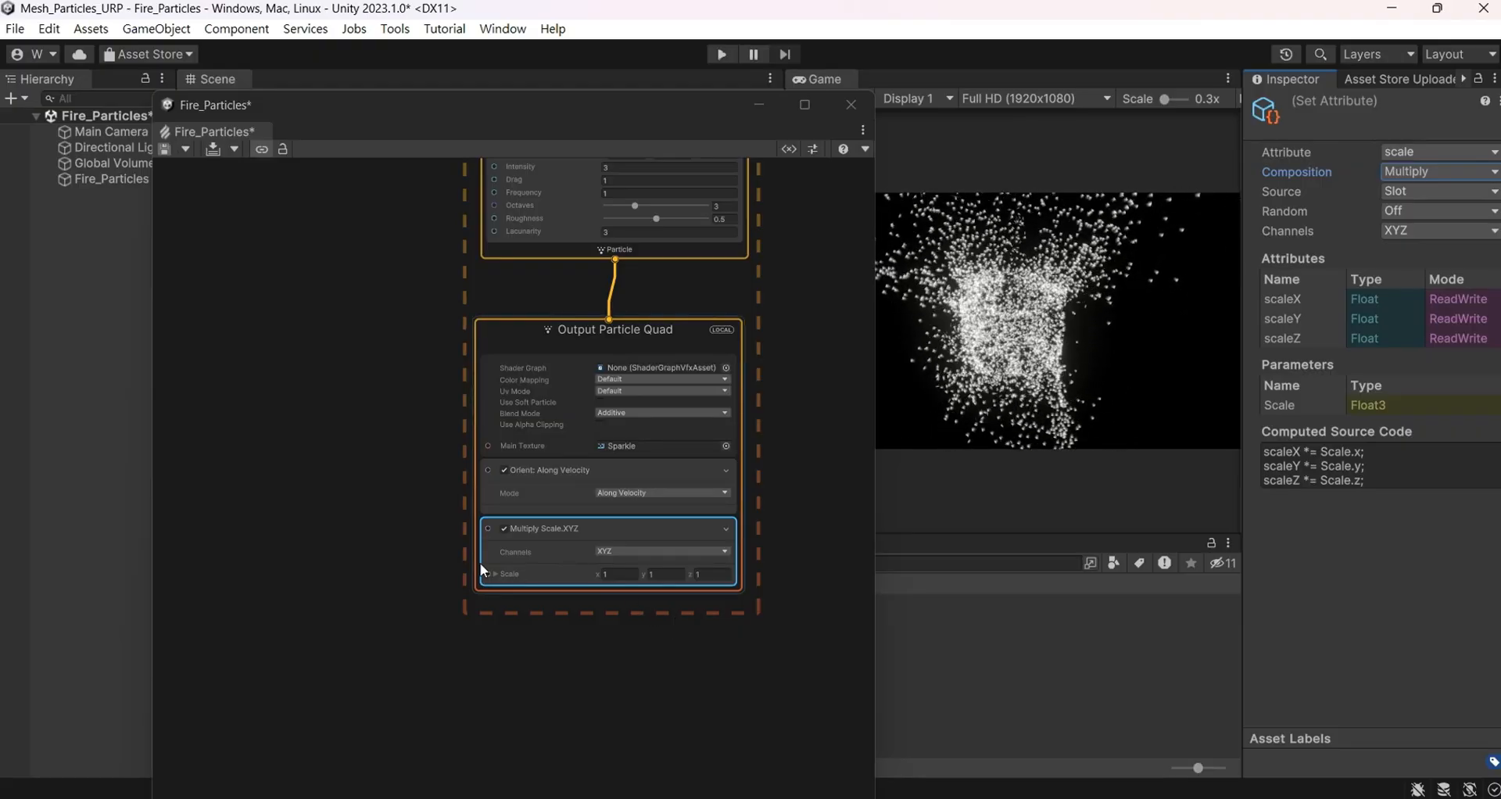
Add a Get Attribute: velocity node to the graph beside the Output Particle Quad context
middle_click_drag(379, 543, 479, 527)
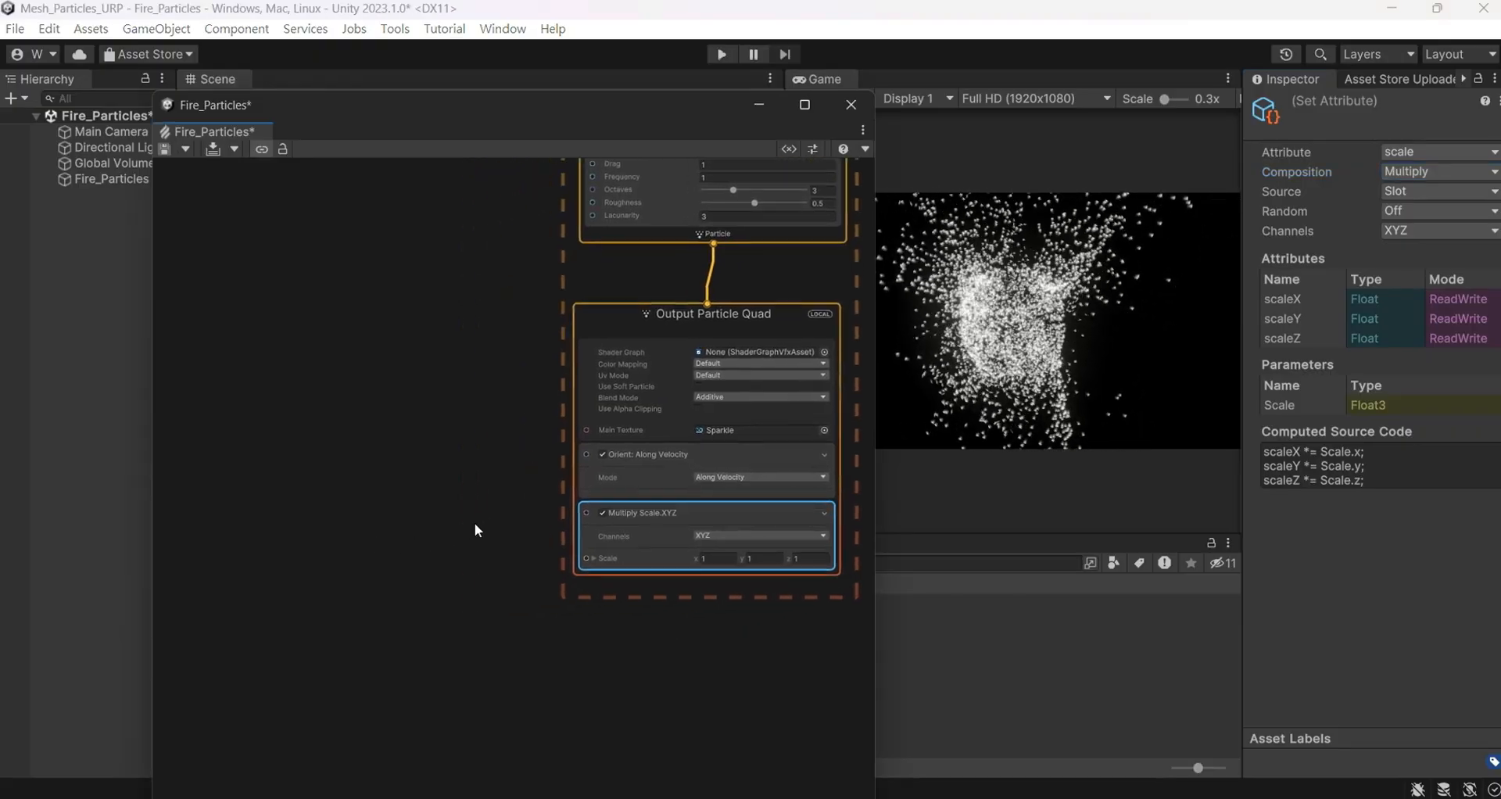
right_click(262, 494)
left_click(263, 496)
type("get")
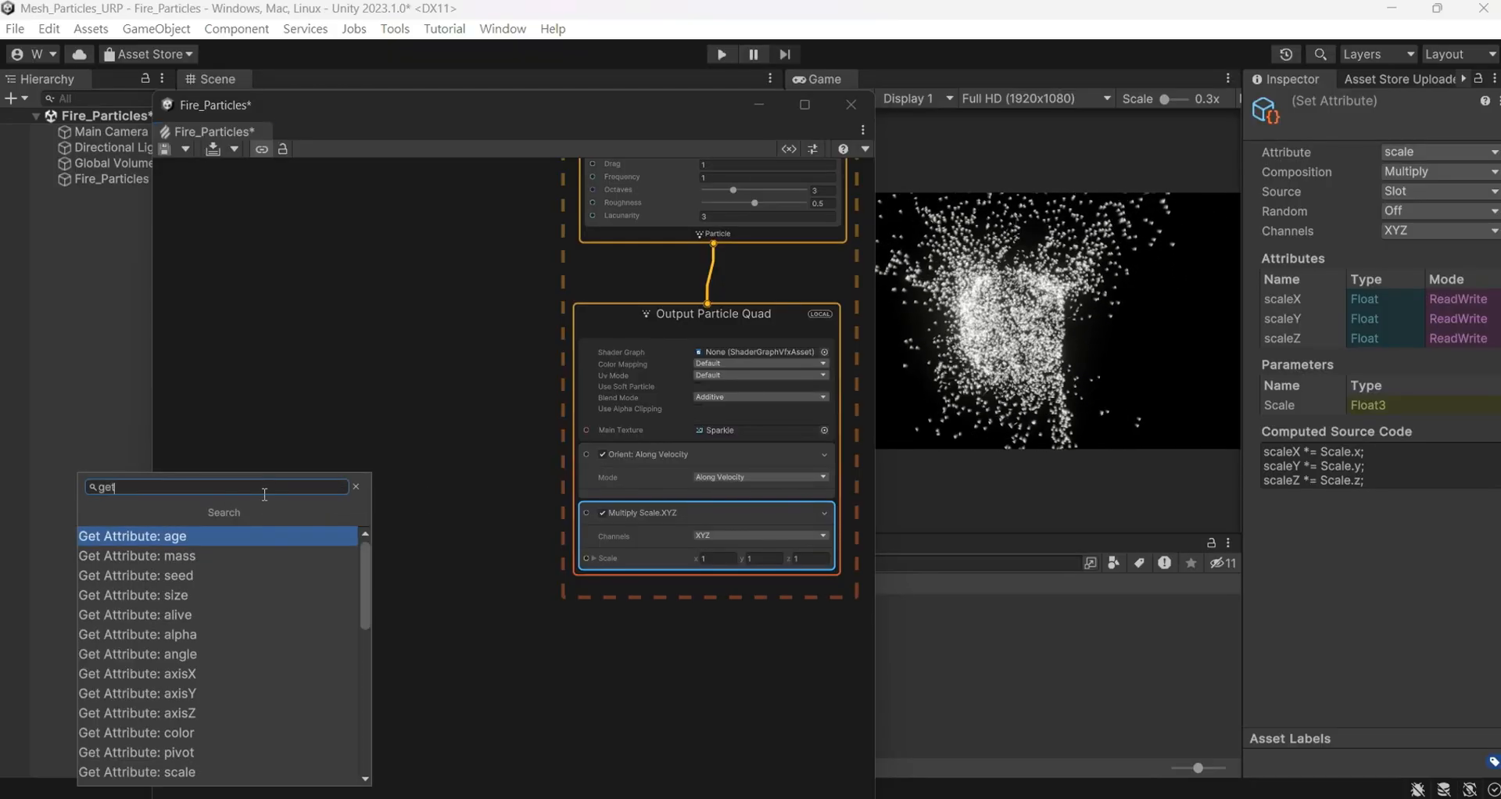
type(" att")
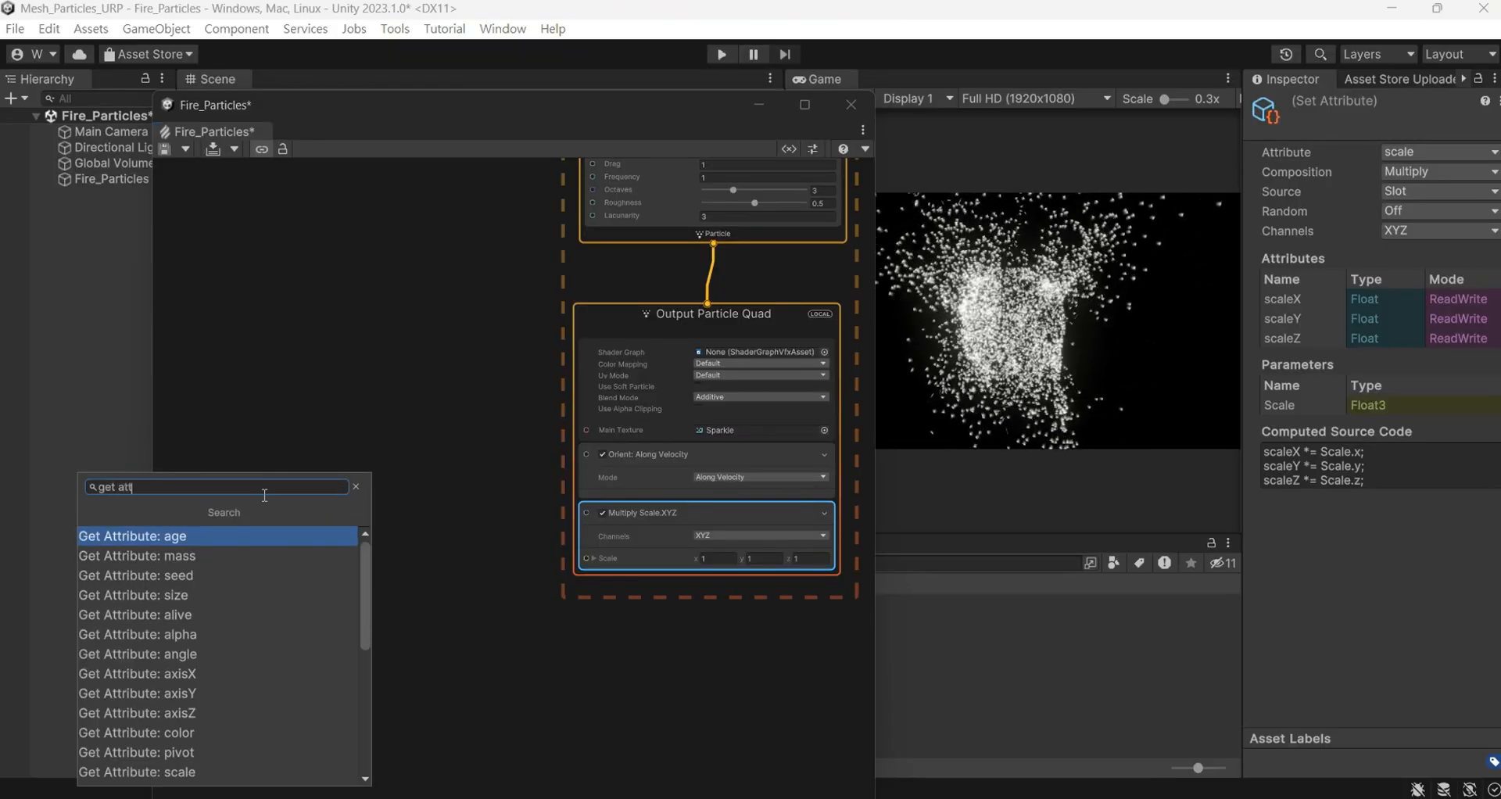
type(" ve")
key("Down")
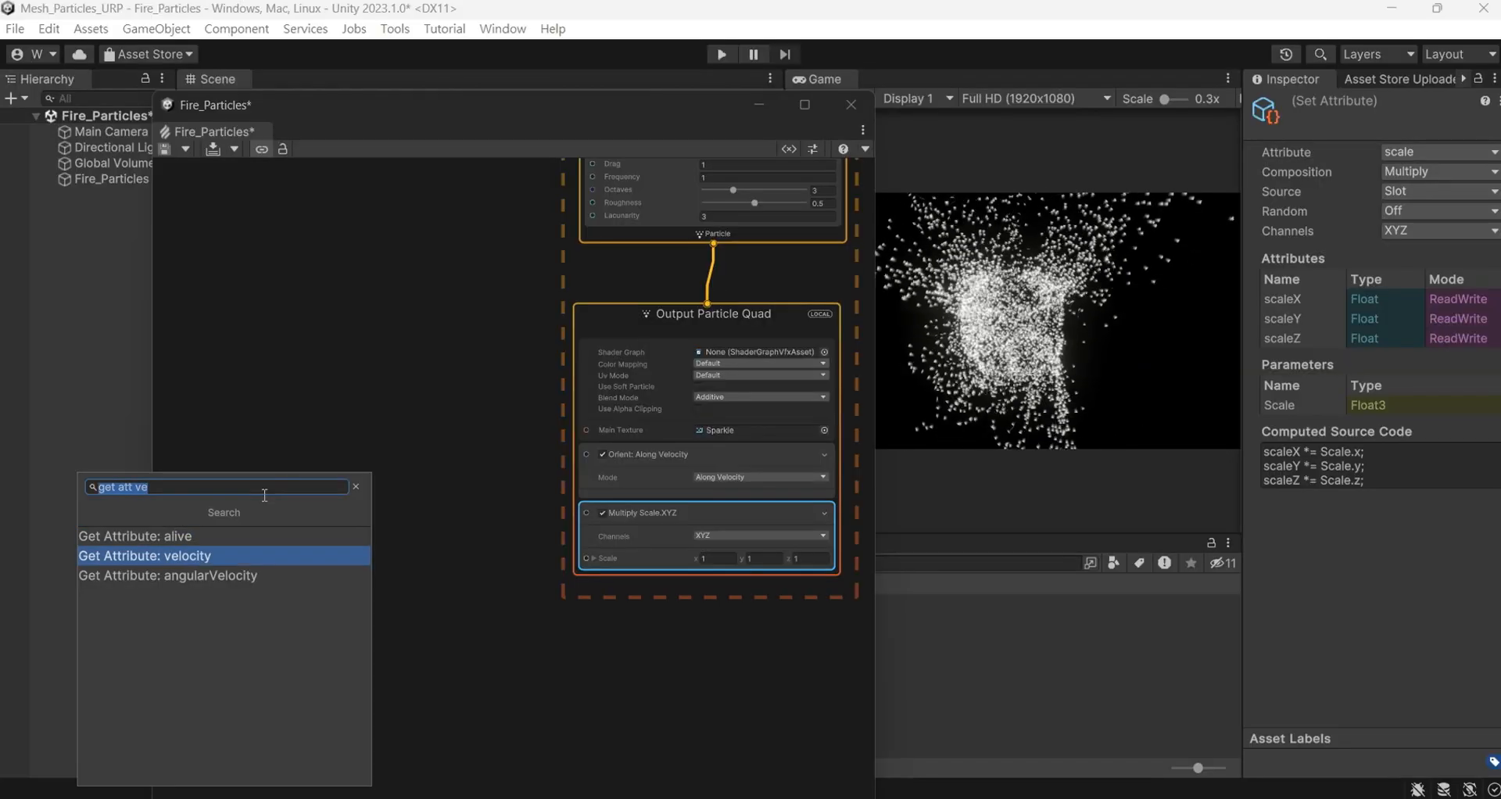
key("Return")
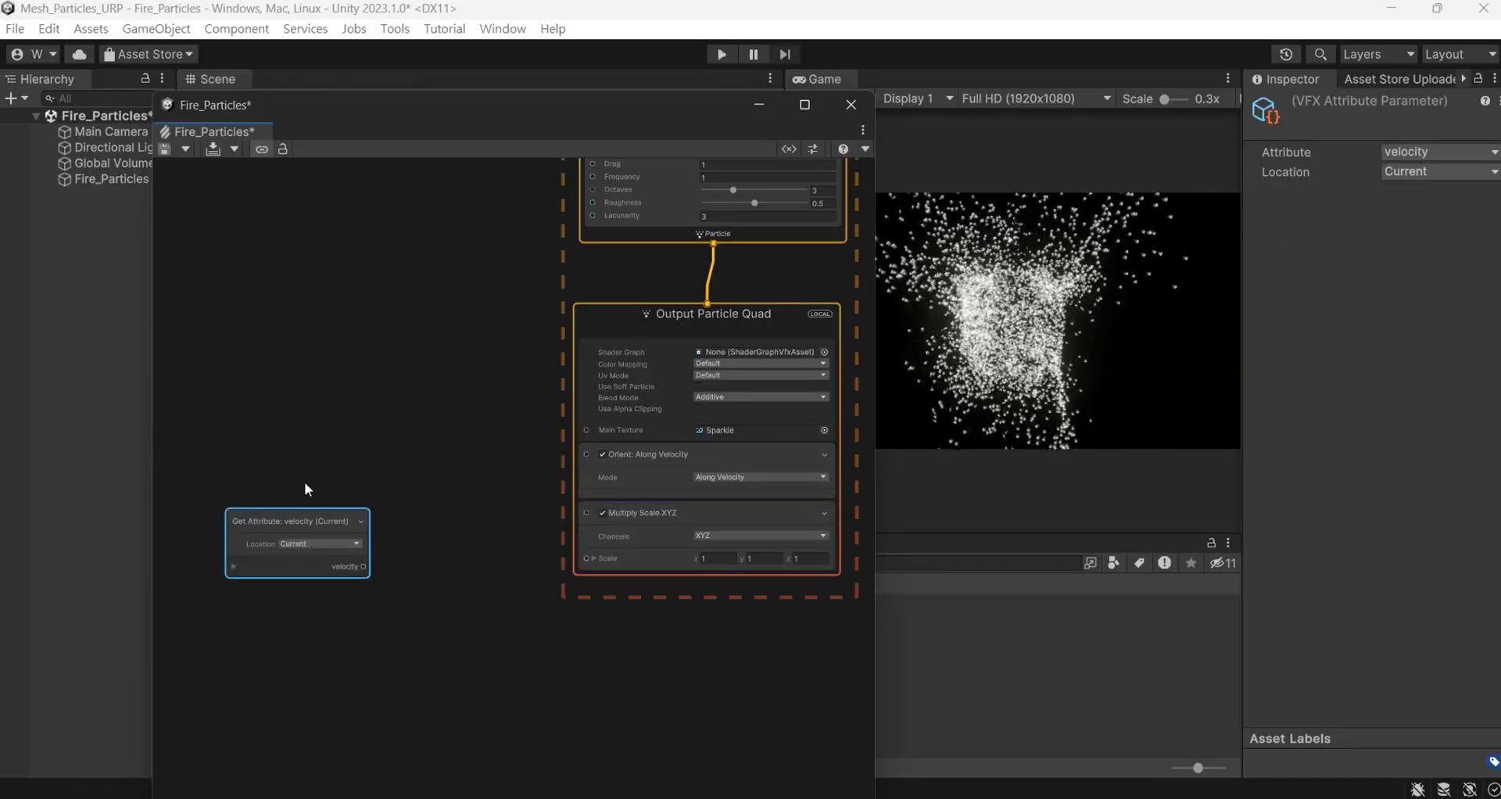
Widen the VFX Graph window on both sides and move the velocity node farther from the Output Particle Quad context
scroll(398, 448, "up", 2)
left_click_drag(876, 349, 972, 349)
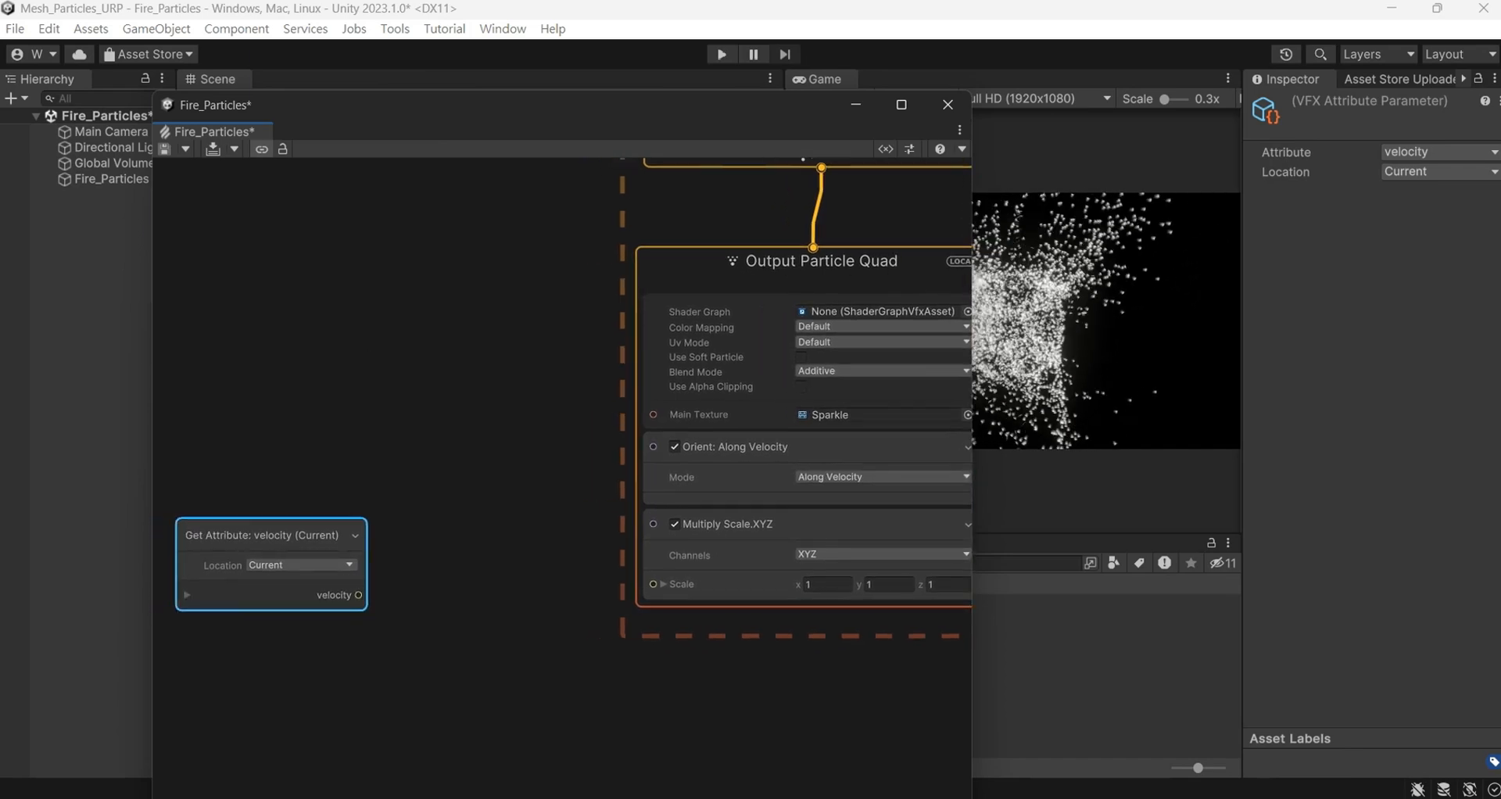
left_click_drag(153, 348, 69, 349)
middle_click_drag(195, 446, 260, 427)
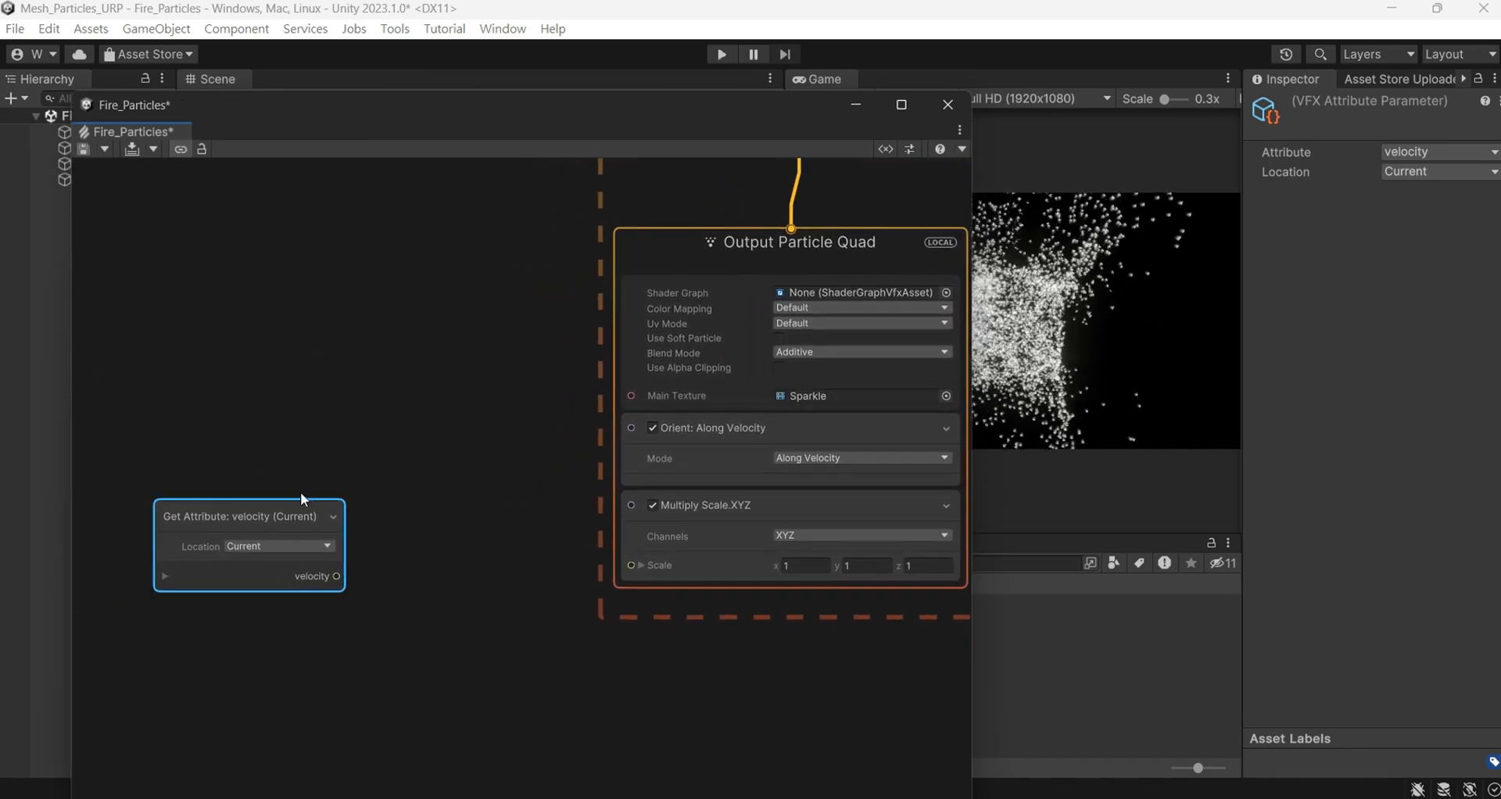
left_click_drag(266, 511, 214, 481)
Add a Length node, feed the velocity output into its X input, and place it below the velocity node
right_click(353, 441)
left_click(396, 447)
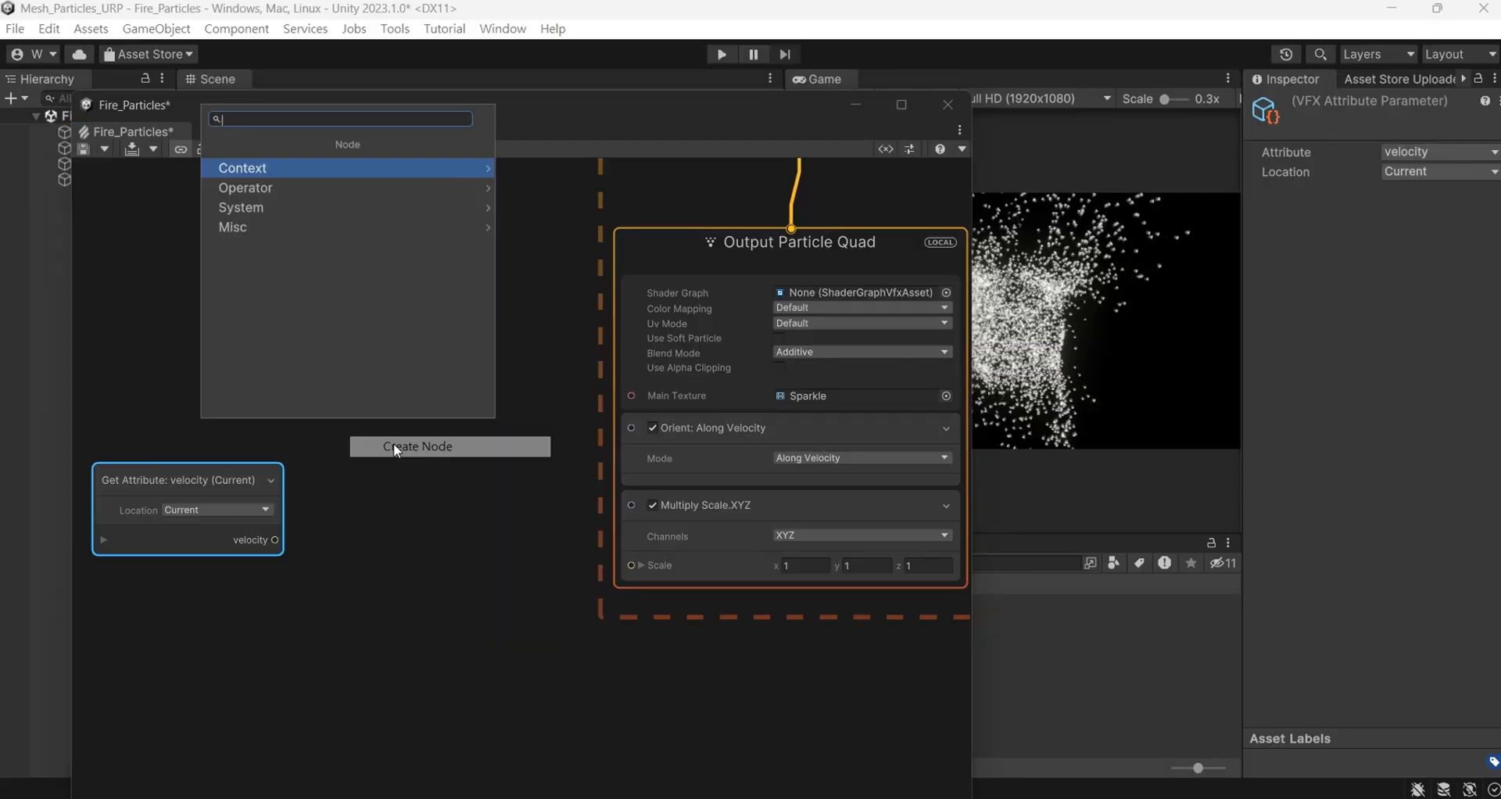
type("len")
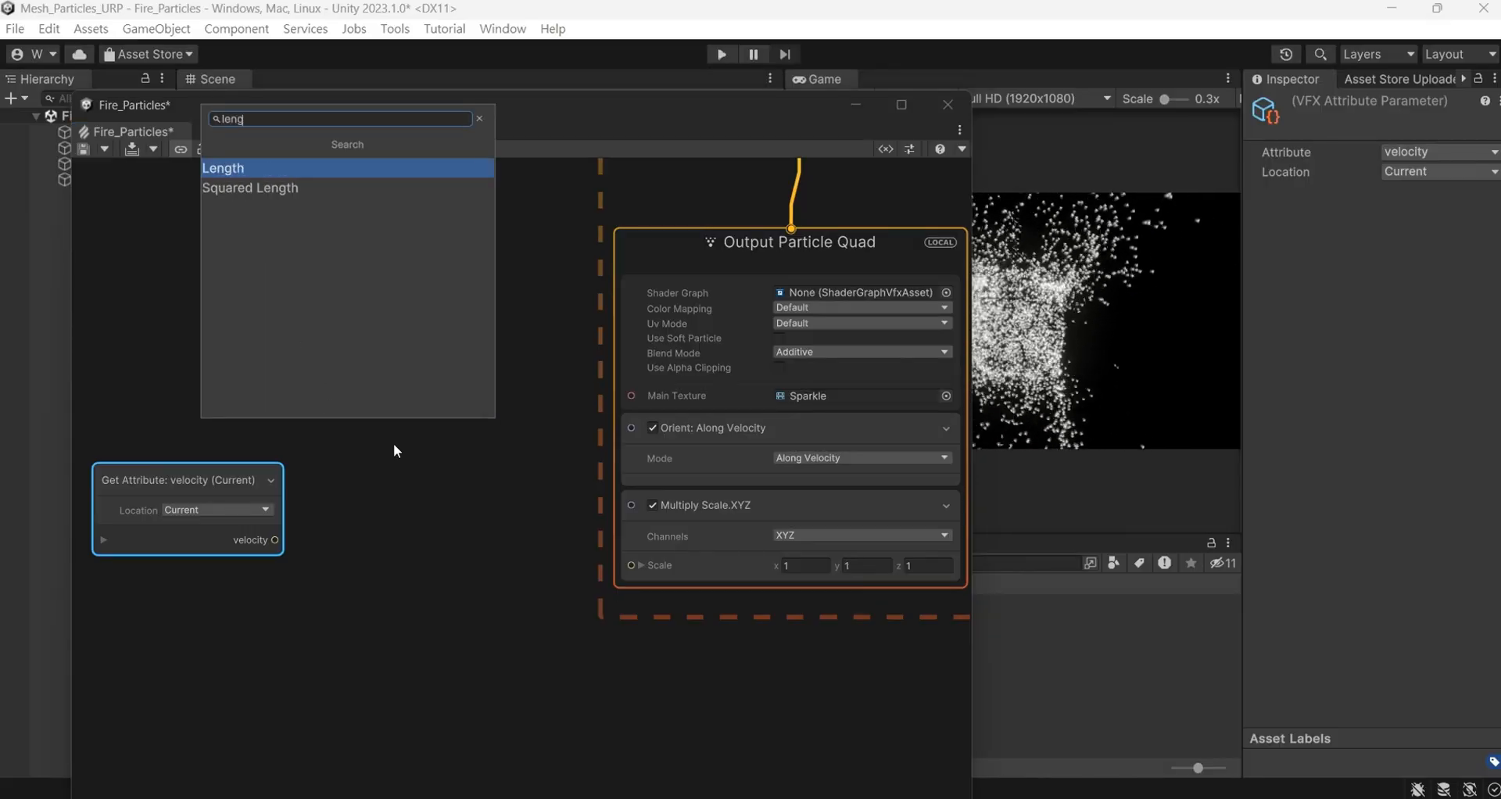
type("g")
key("Return")
scroll(236, 453, "down", 1)
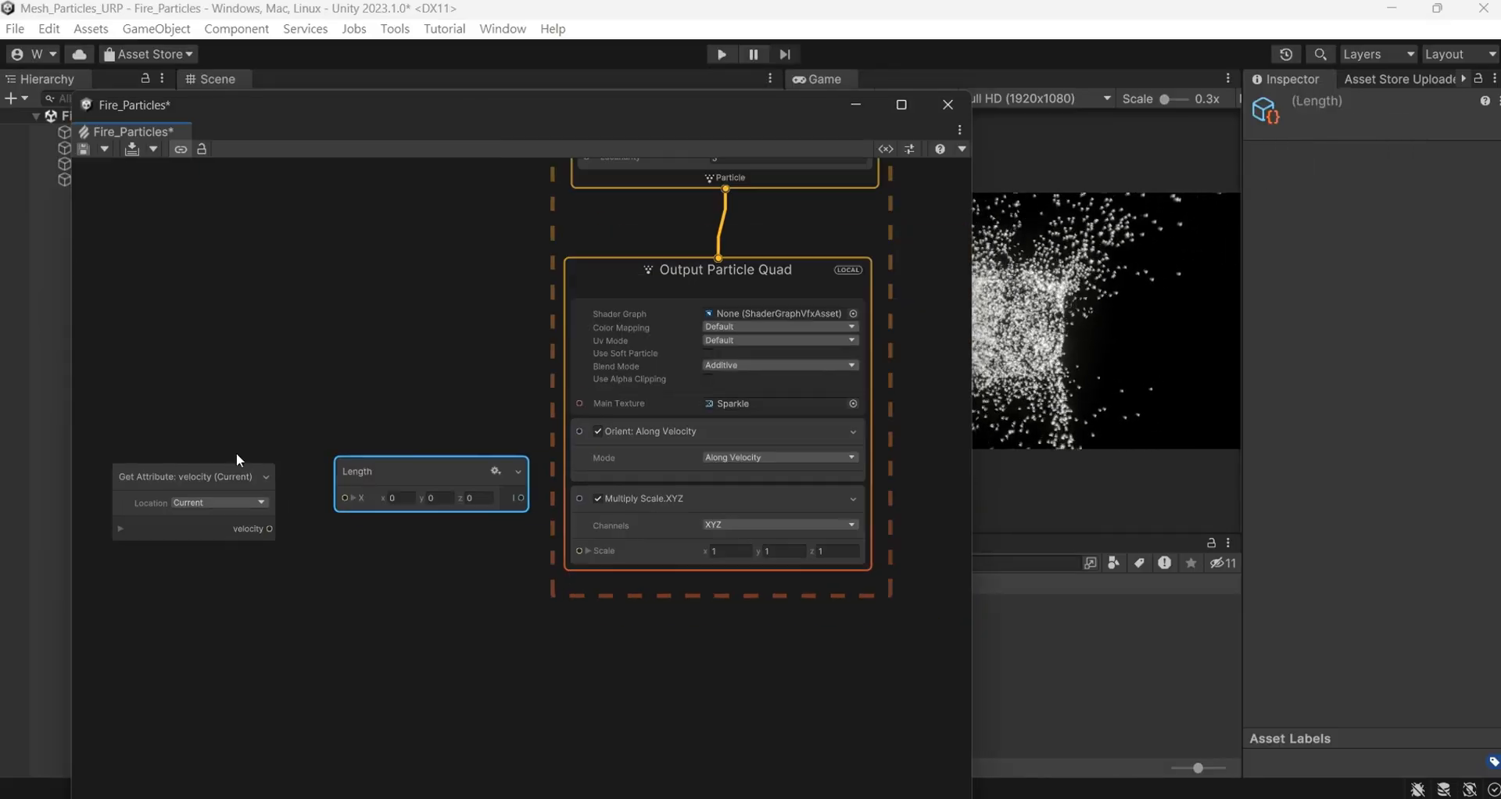
left_click_drag(222, 470, 204, 461)
left_click_drag(407, 469, 201, 596)
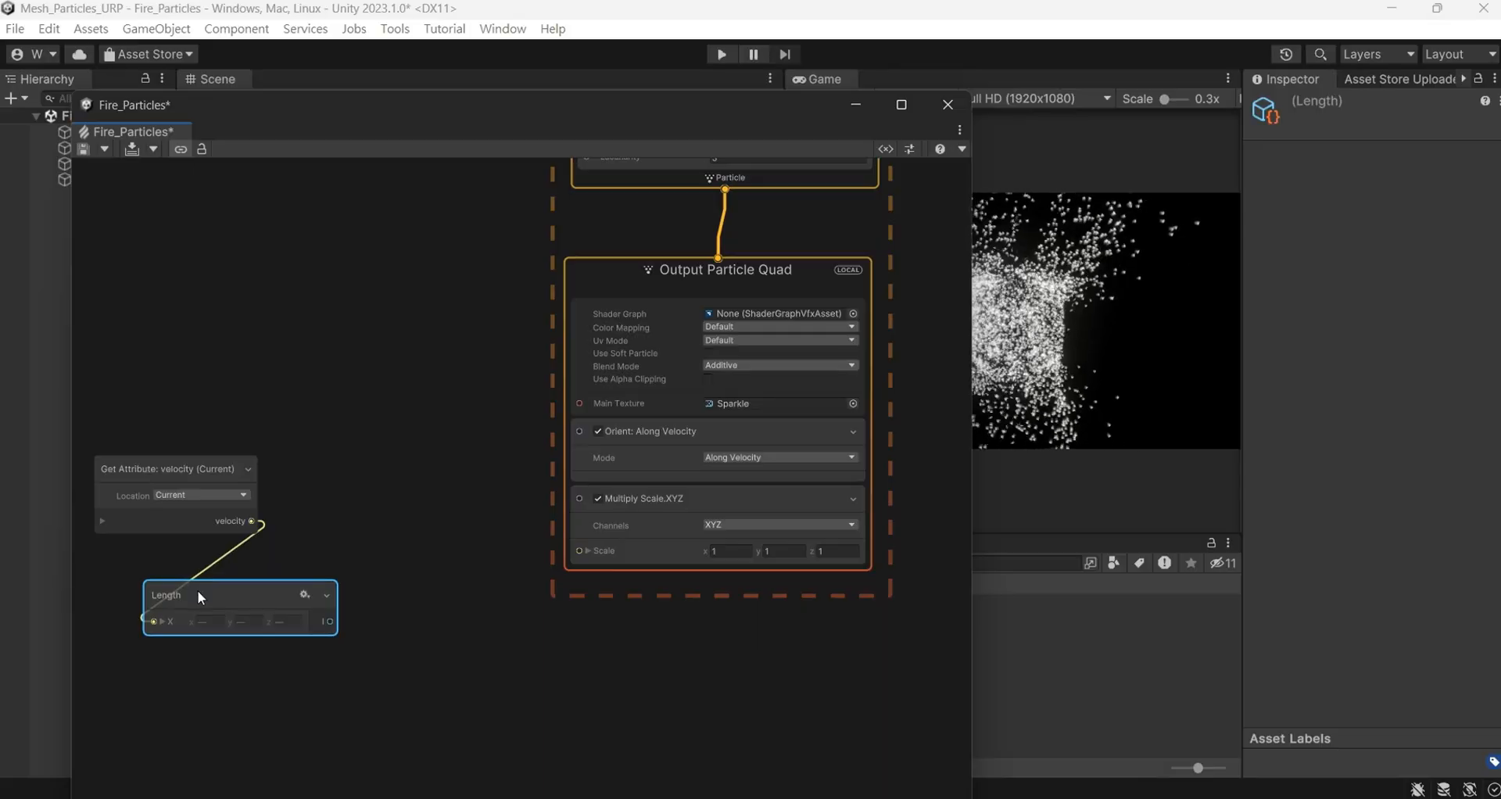
Add a Multiply node, duplicate it, and place the copy directly below the original beside the Length node
right_click(408, 504)
left_click(427, 513)
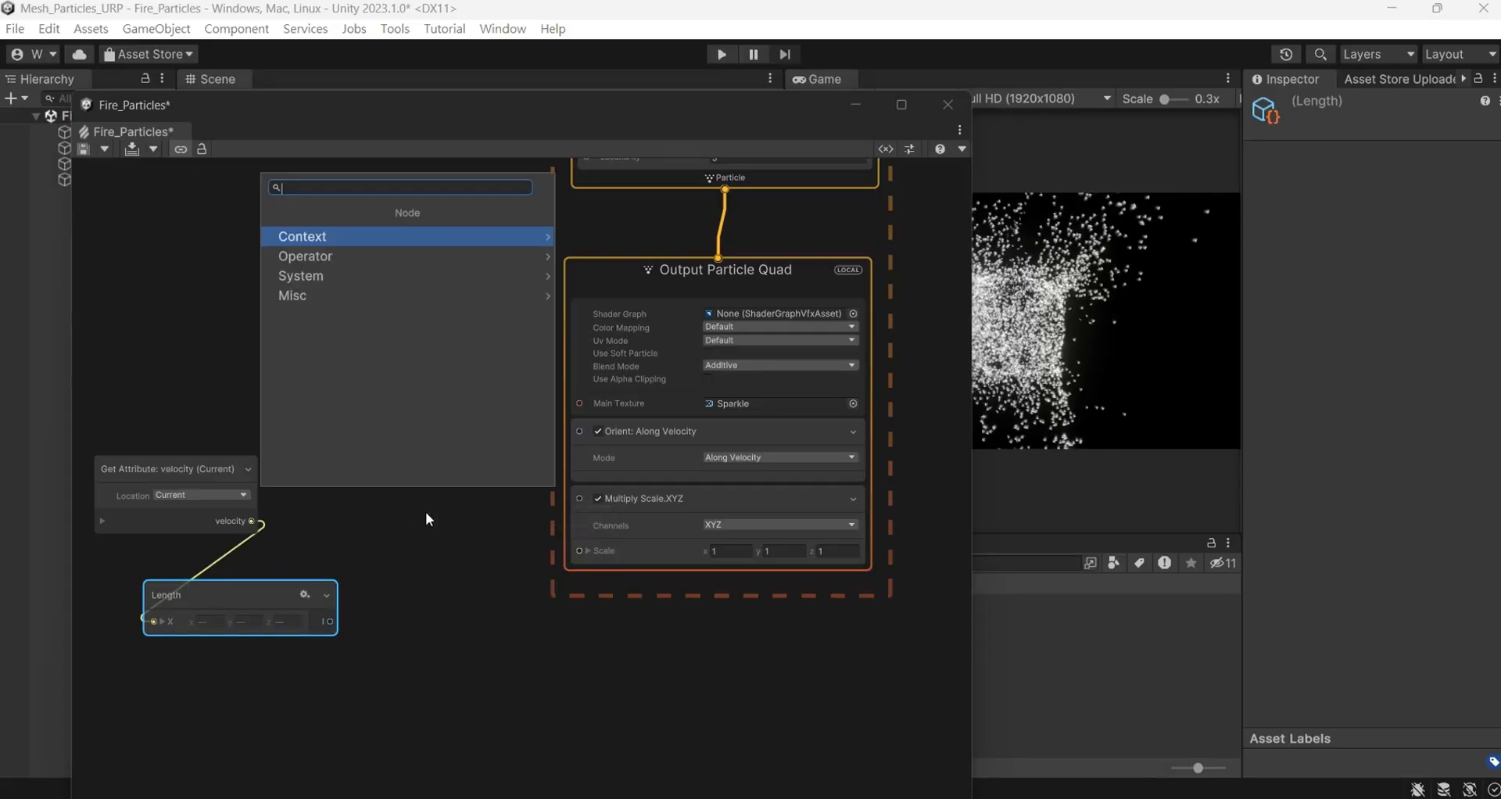
type("mul")
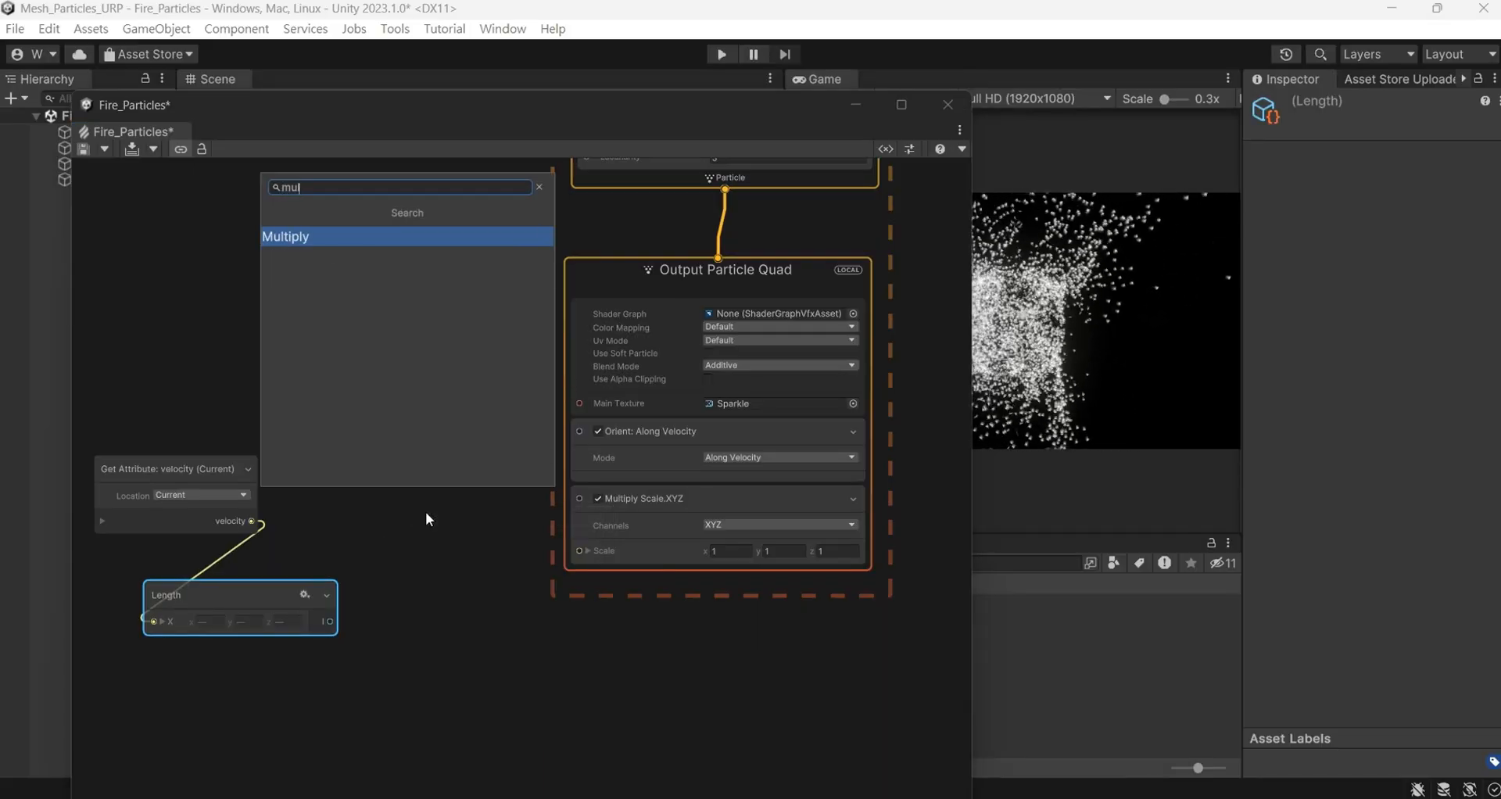
key("Return")
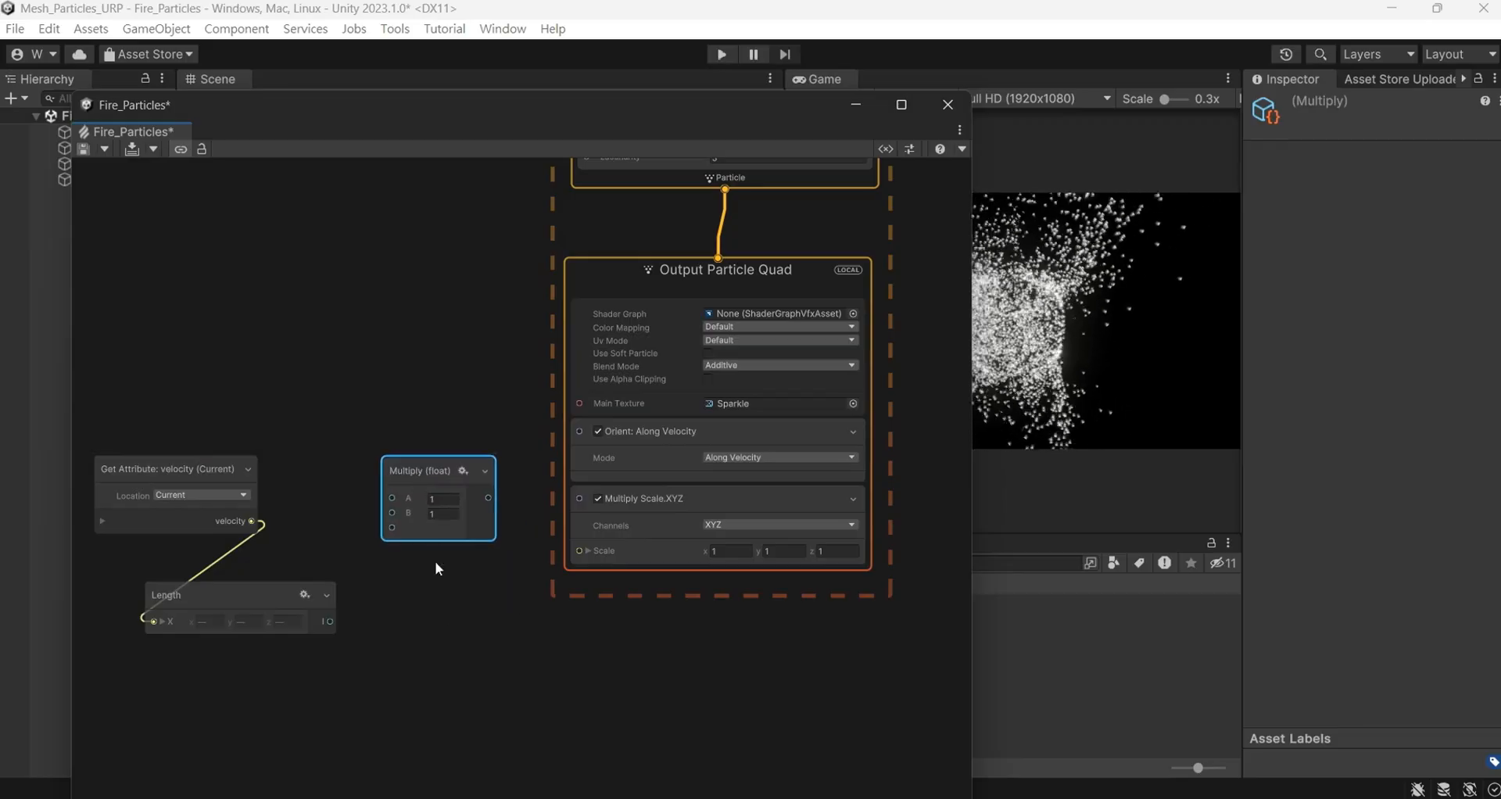
key("ctrl+d")
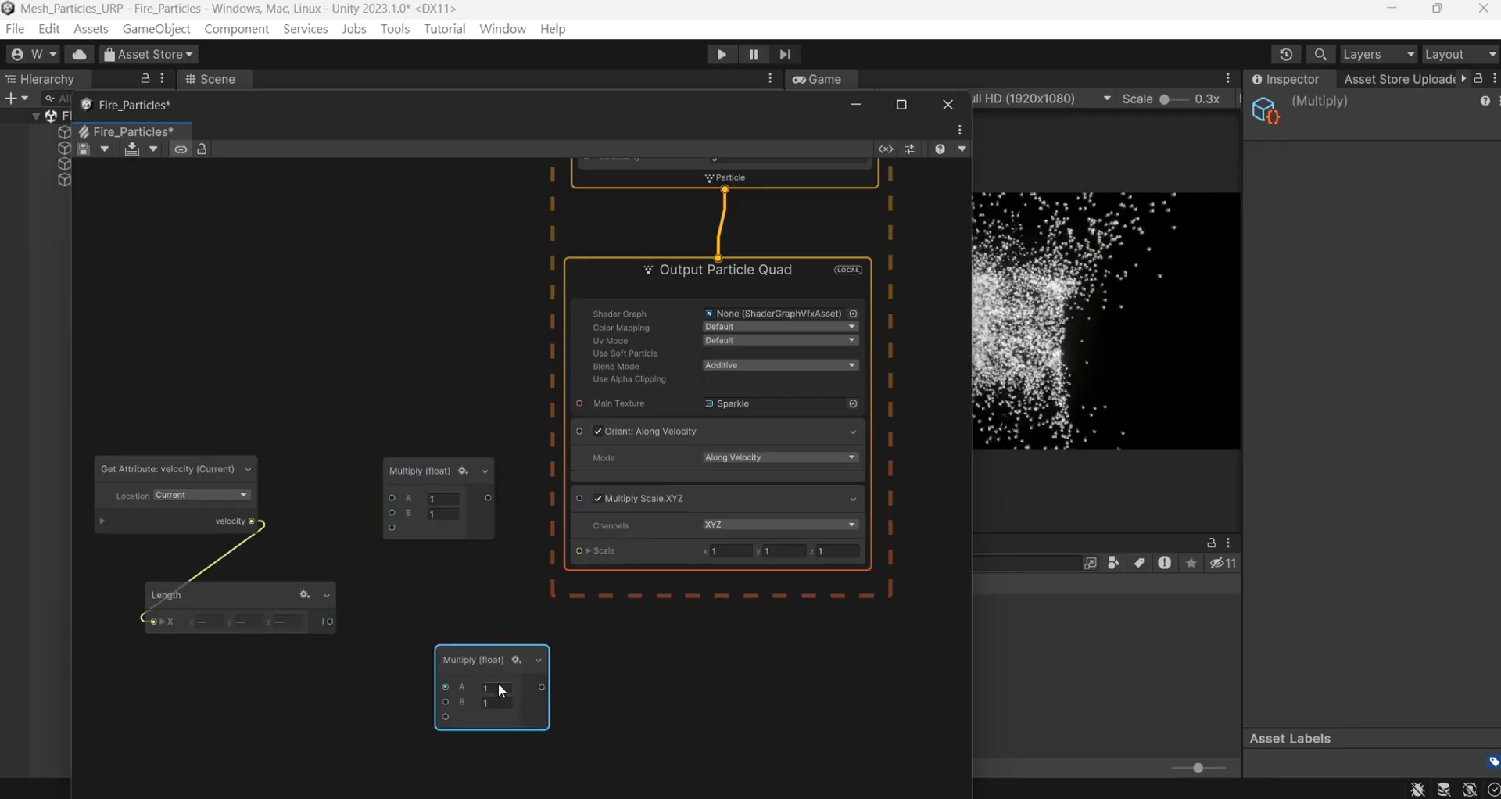
left_click_drag(480, 654, 430, 582)
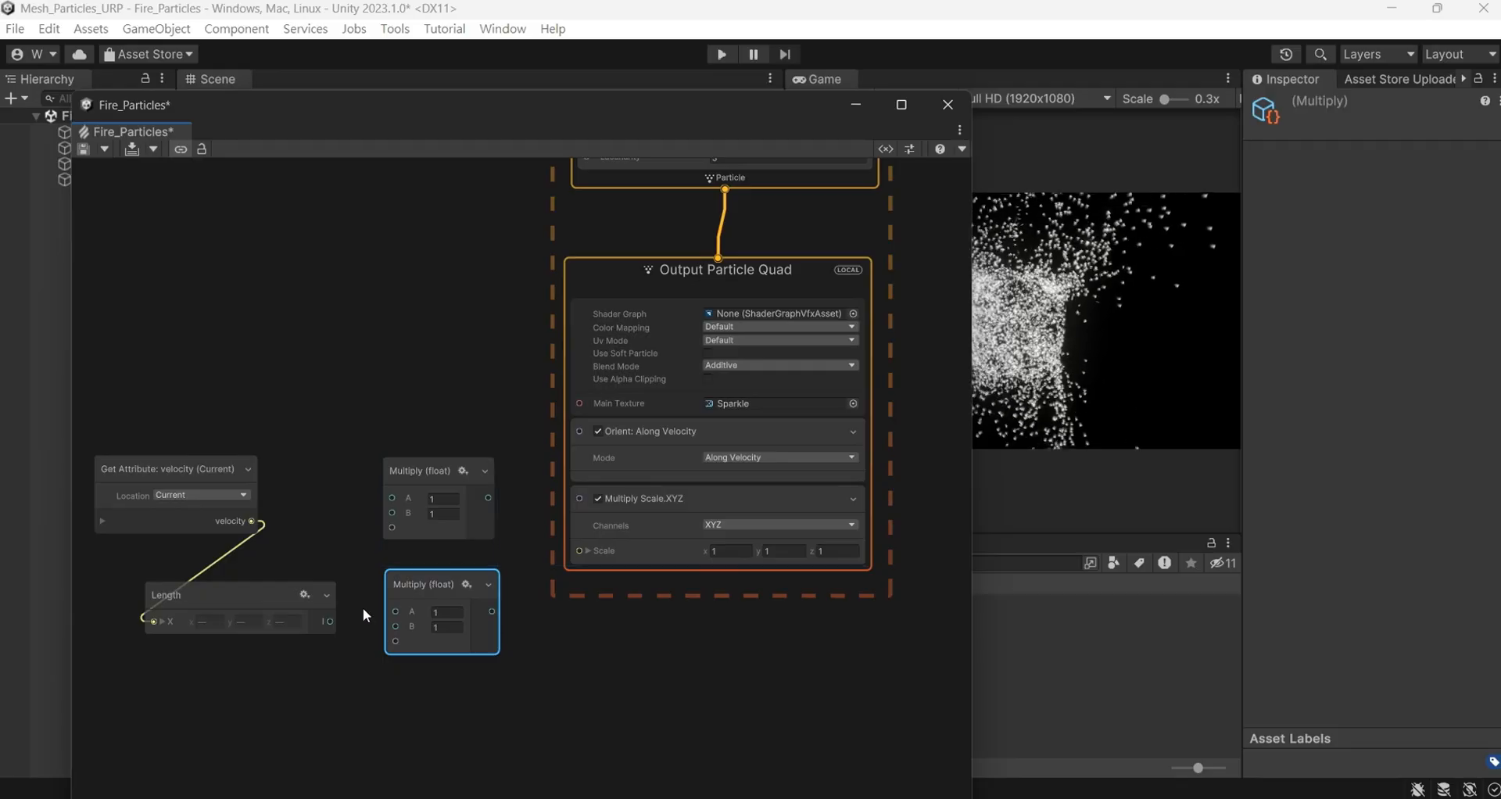
Connect the Length output to input A of both Multiply nodes and set the upper node's B to 0.05
left_click_drag(327, 621, 392, 497)
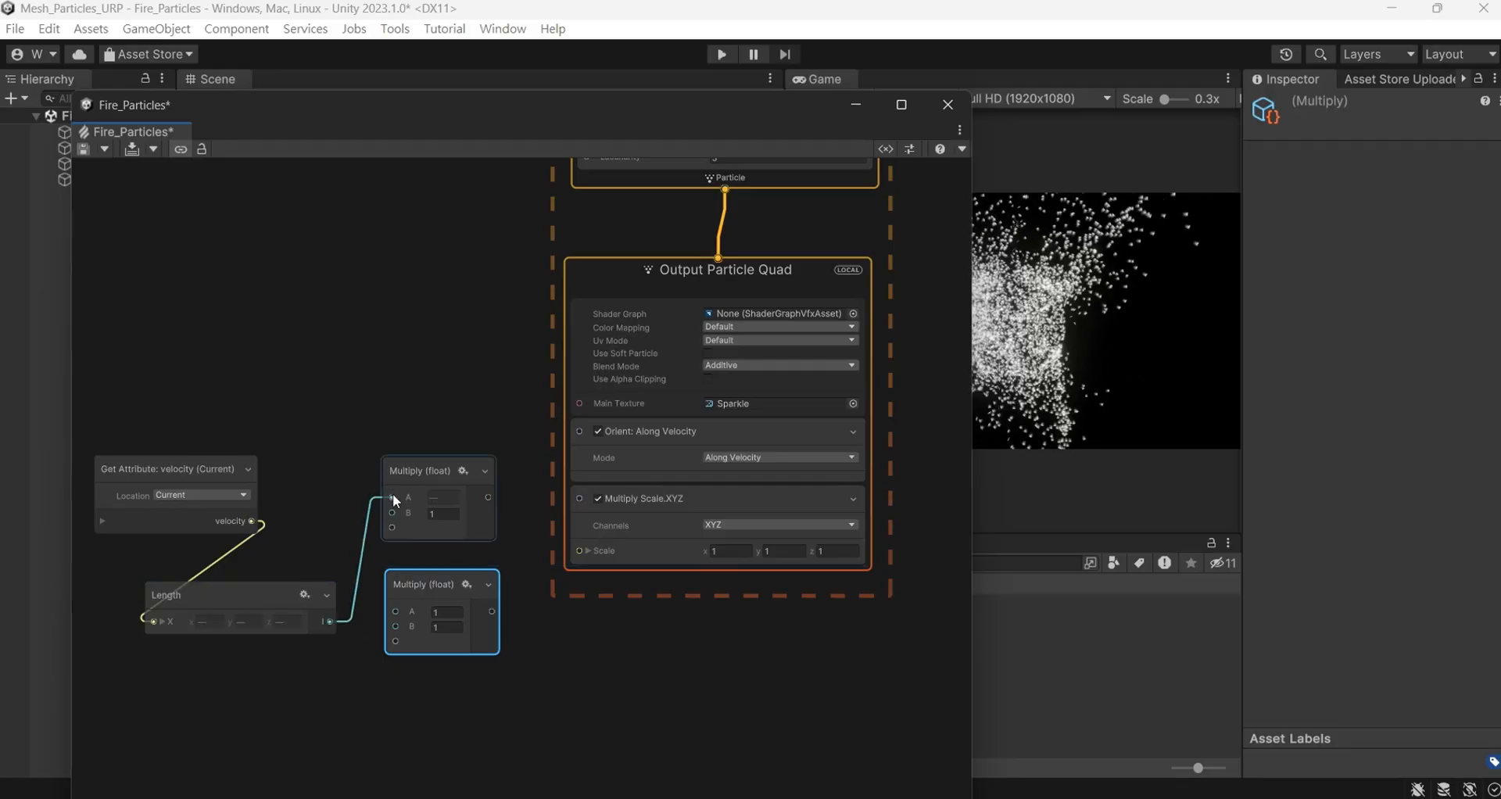
left_click(444, 515)
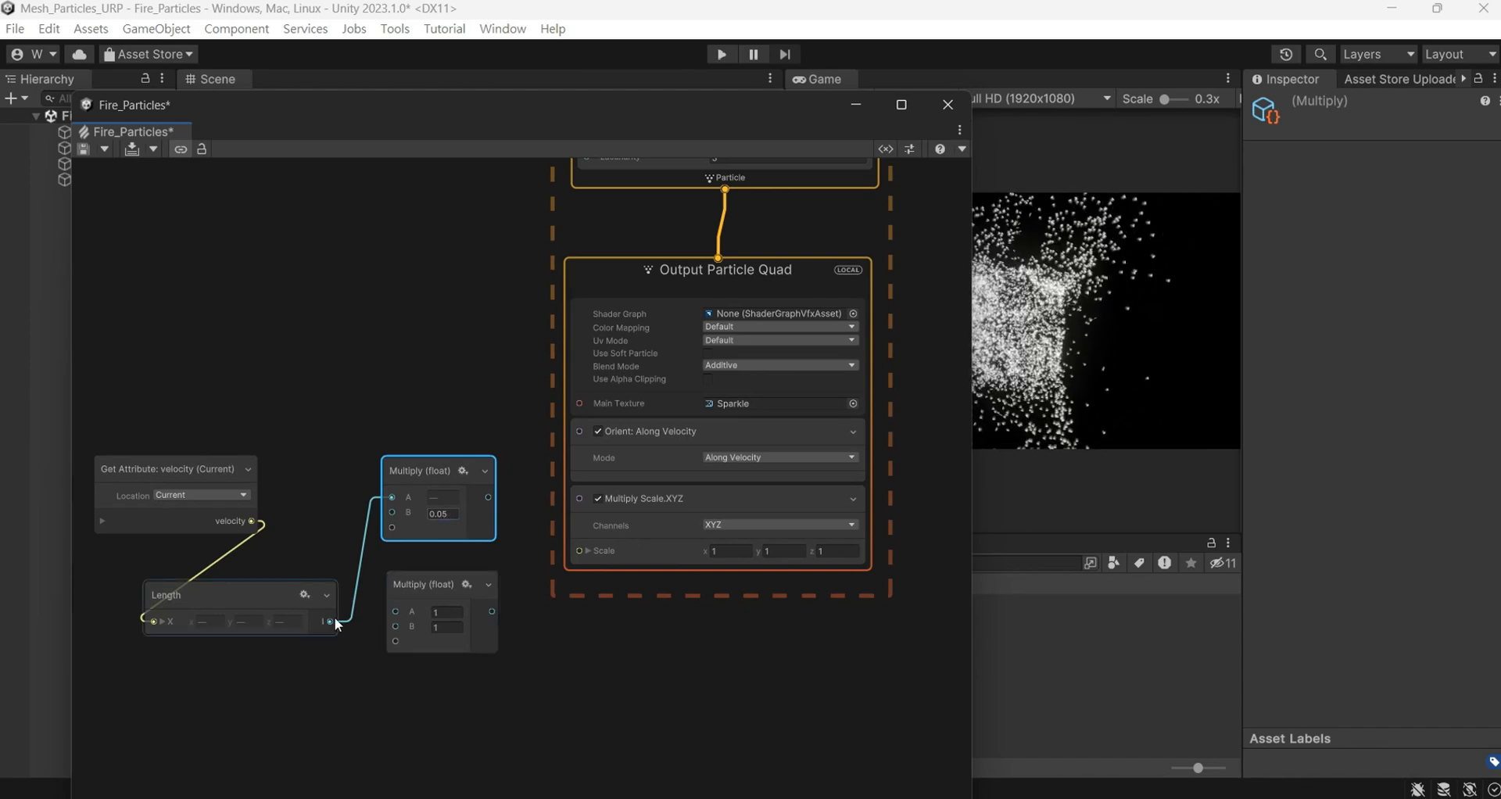
left_click_drag(334, 617, 333, 614)
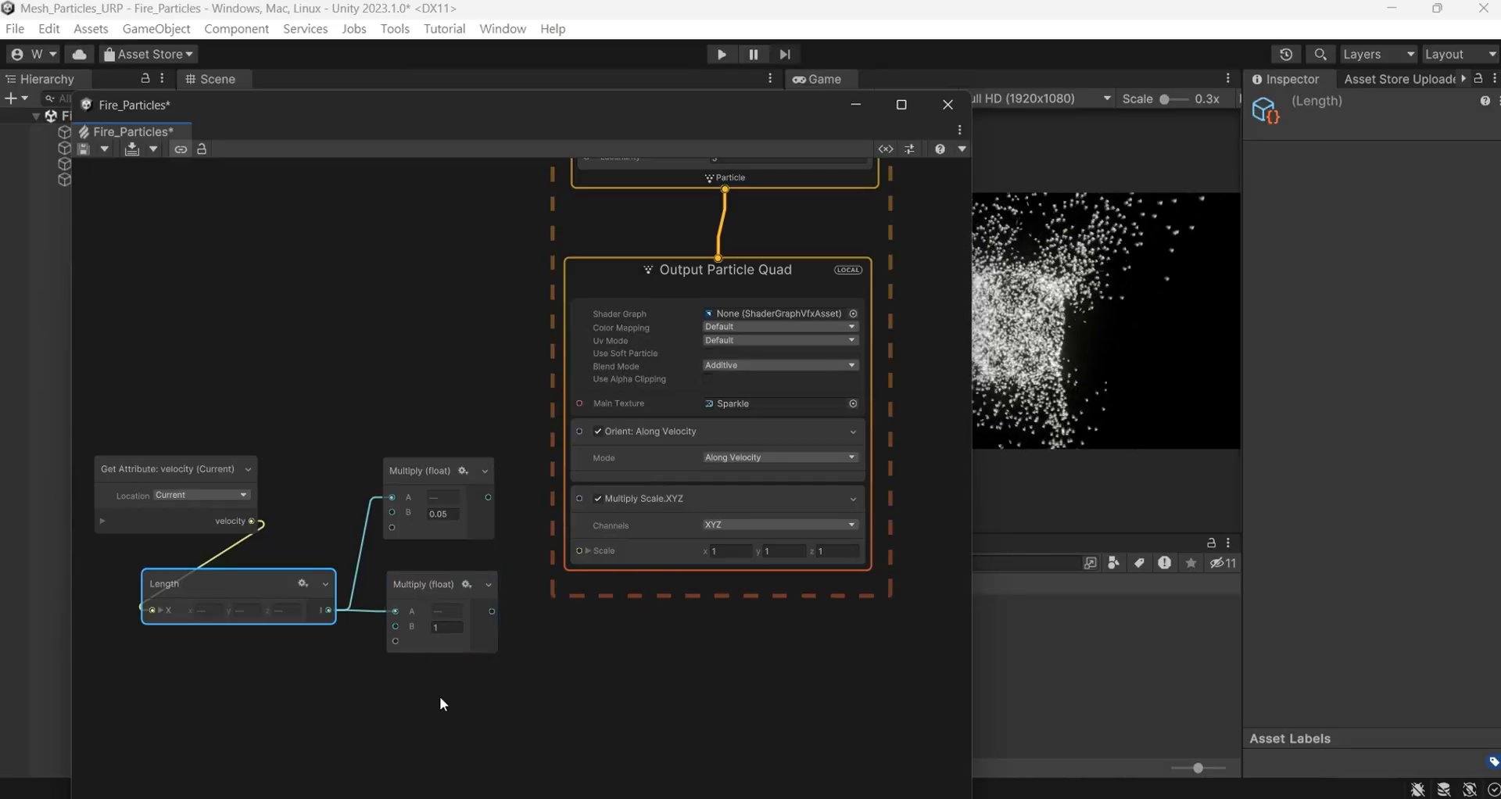
Expand Scale in the Multiply Scale block and connect the upper Multiply node to X and Z and the lower one to Y
middle_click_drag(438, 682, 391, 673)
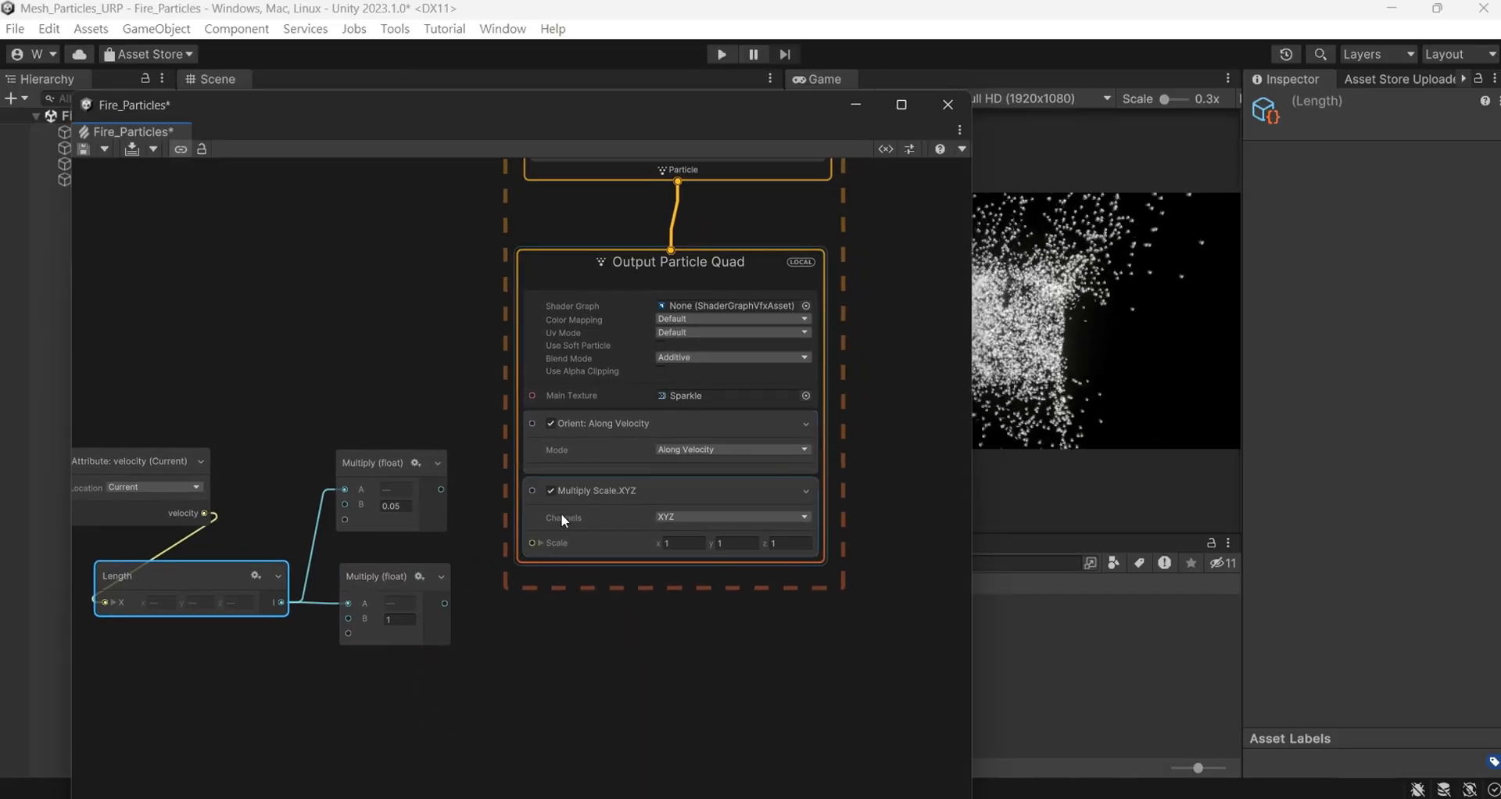
left_click(541, 543)
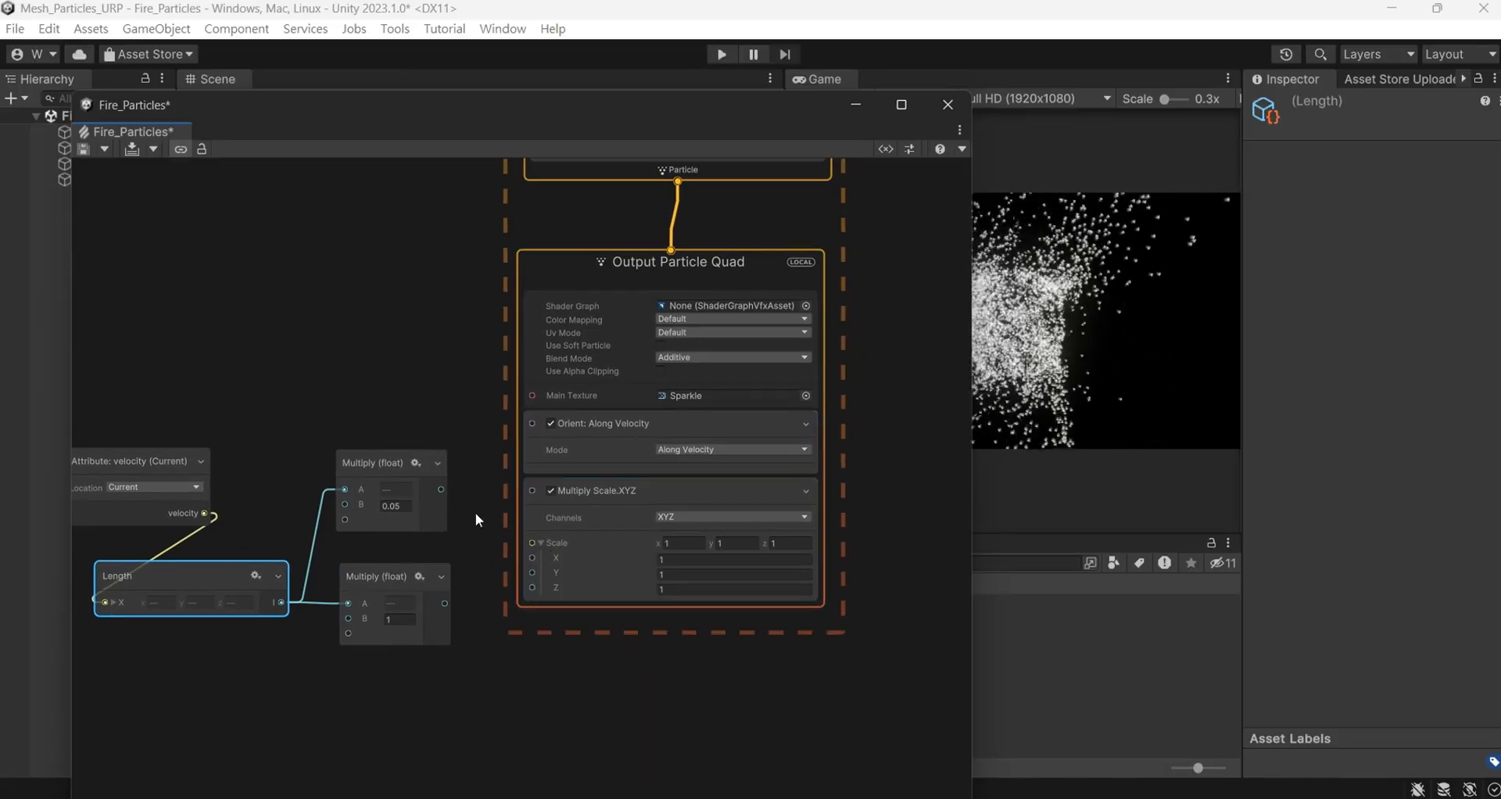
left_click_drag(443, 490, 535, 557)
left_click_drag(442, 490, 532, 588)
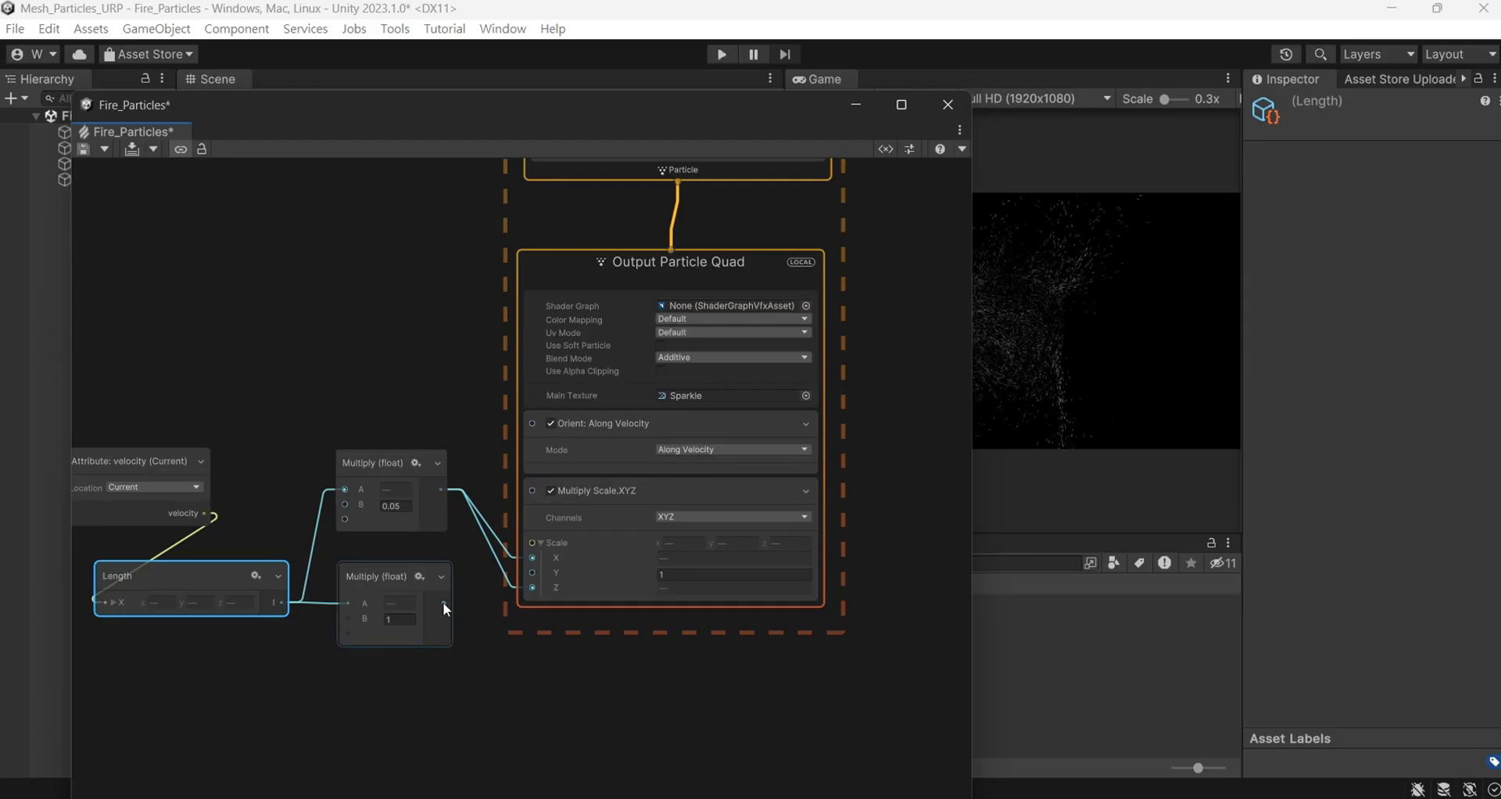
left_click_drag(444, 603, 535, 582)
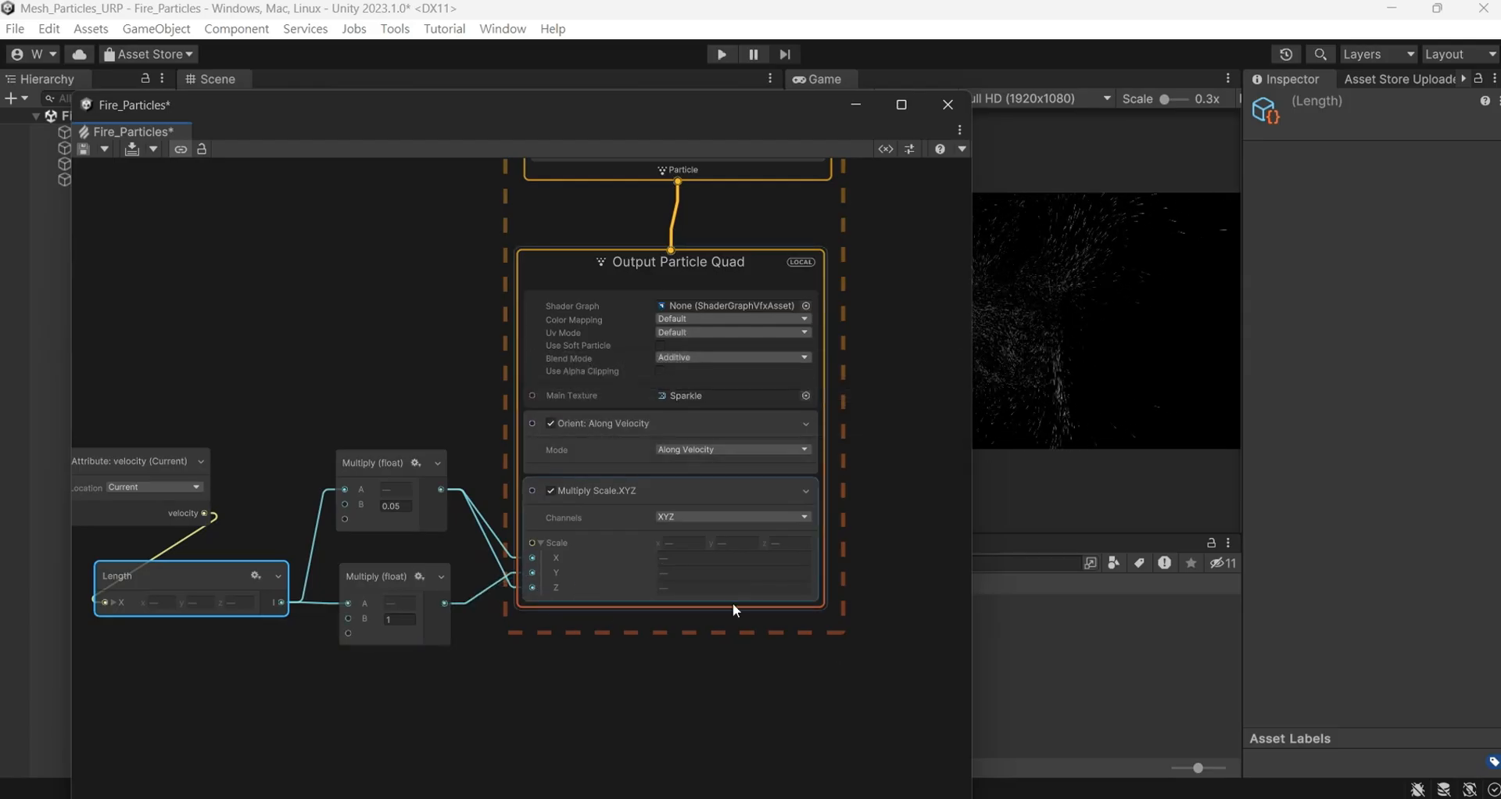
Add a second Set Scale block to Output Particle Quad below the Multiply Scale.XYZ block
left_click(703, 603)
right_click(702, 604)
left_click(835, 344)
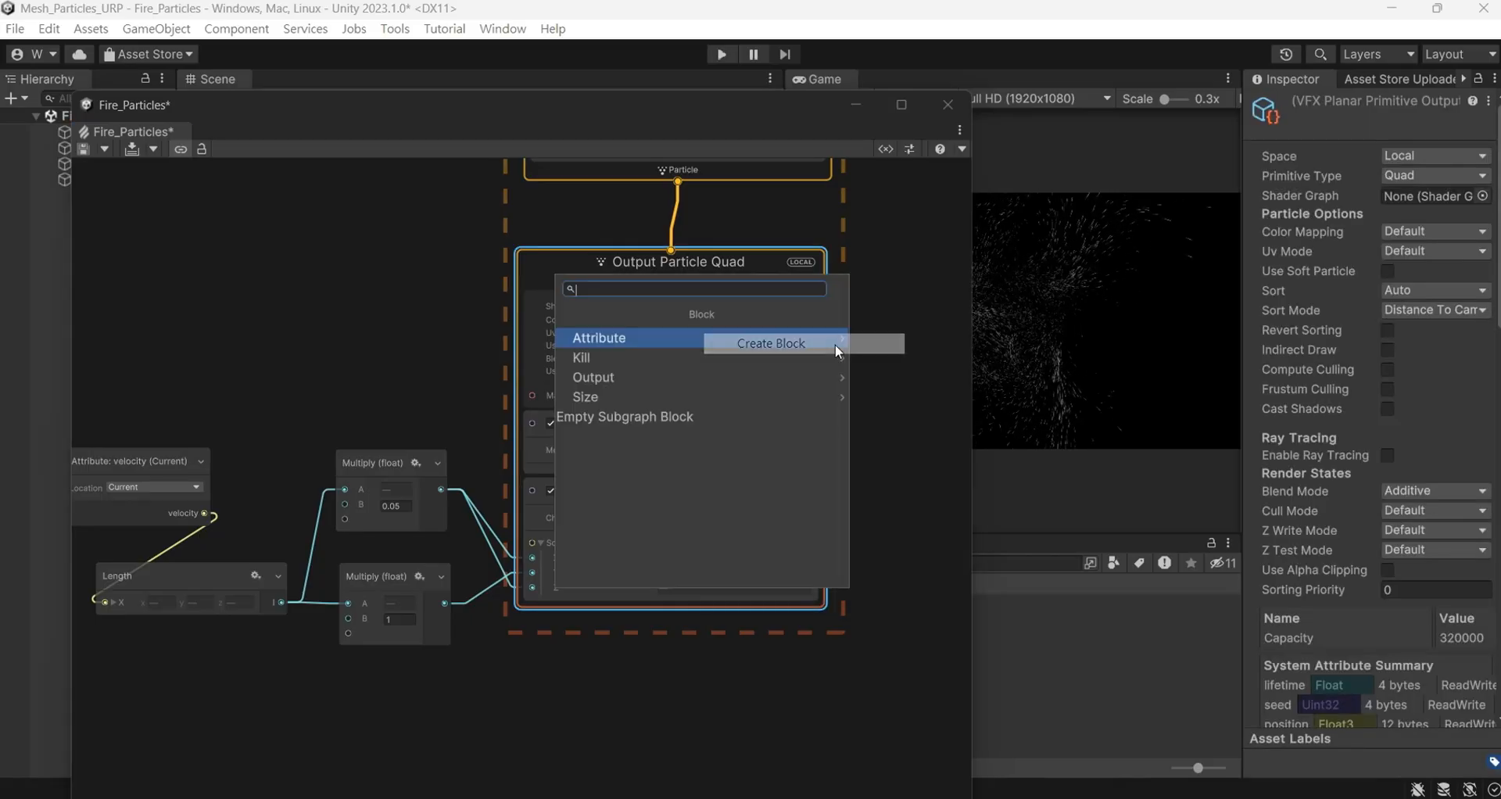
type("set siz")
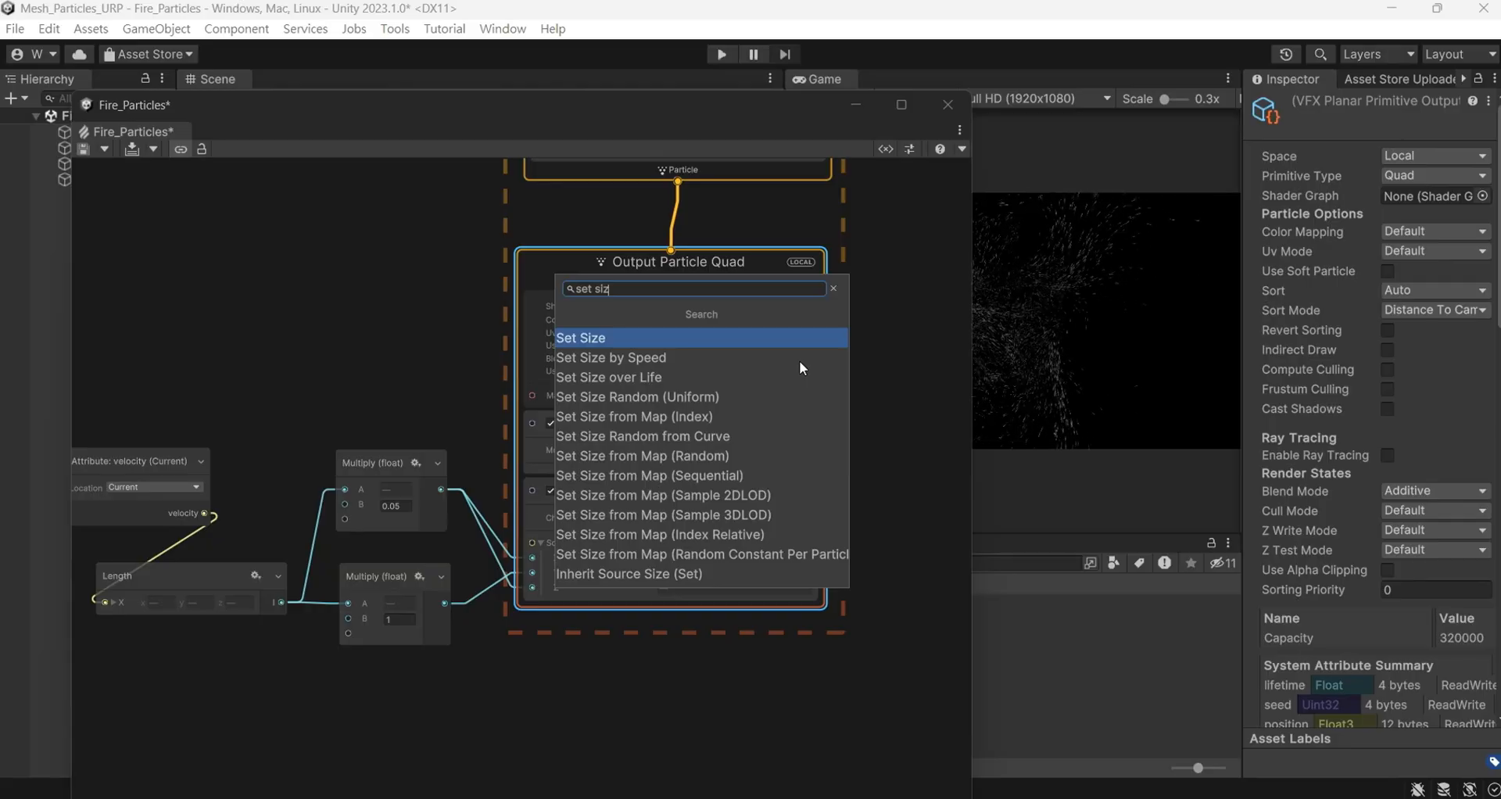
key("BackSpace")
key("BackSpace")
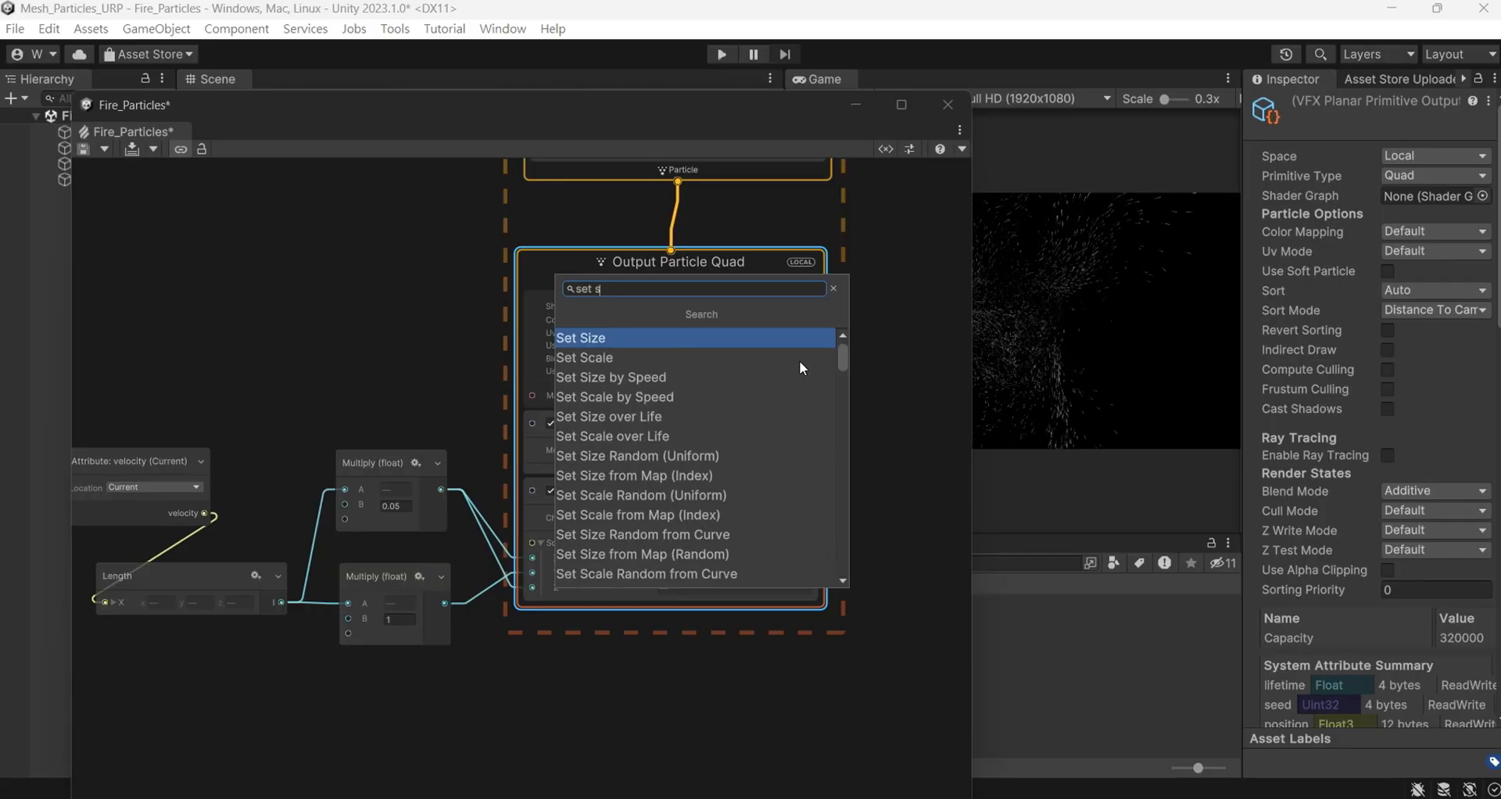
type("cale")
key("Return")
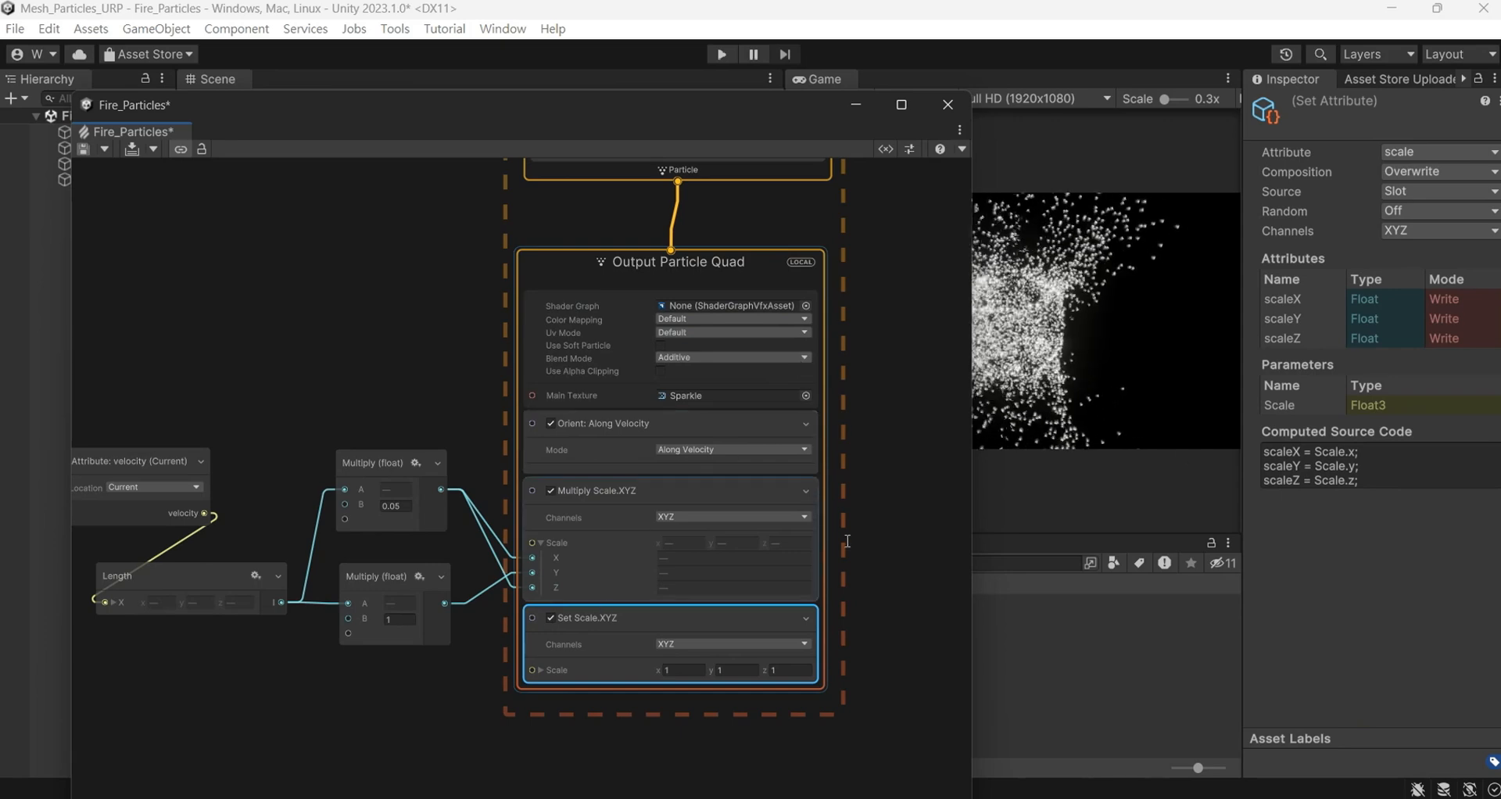
Set the new scale block's Composition to Add and its Scale to X 0.2, Y 2, Z 0.2
left_click(1428, 171)
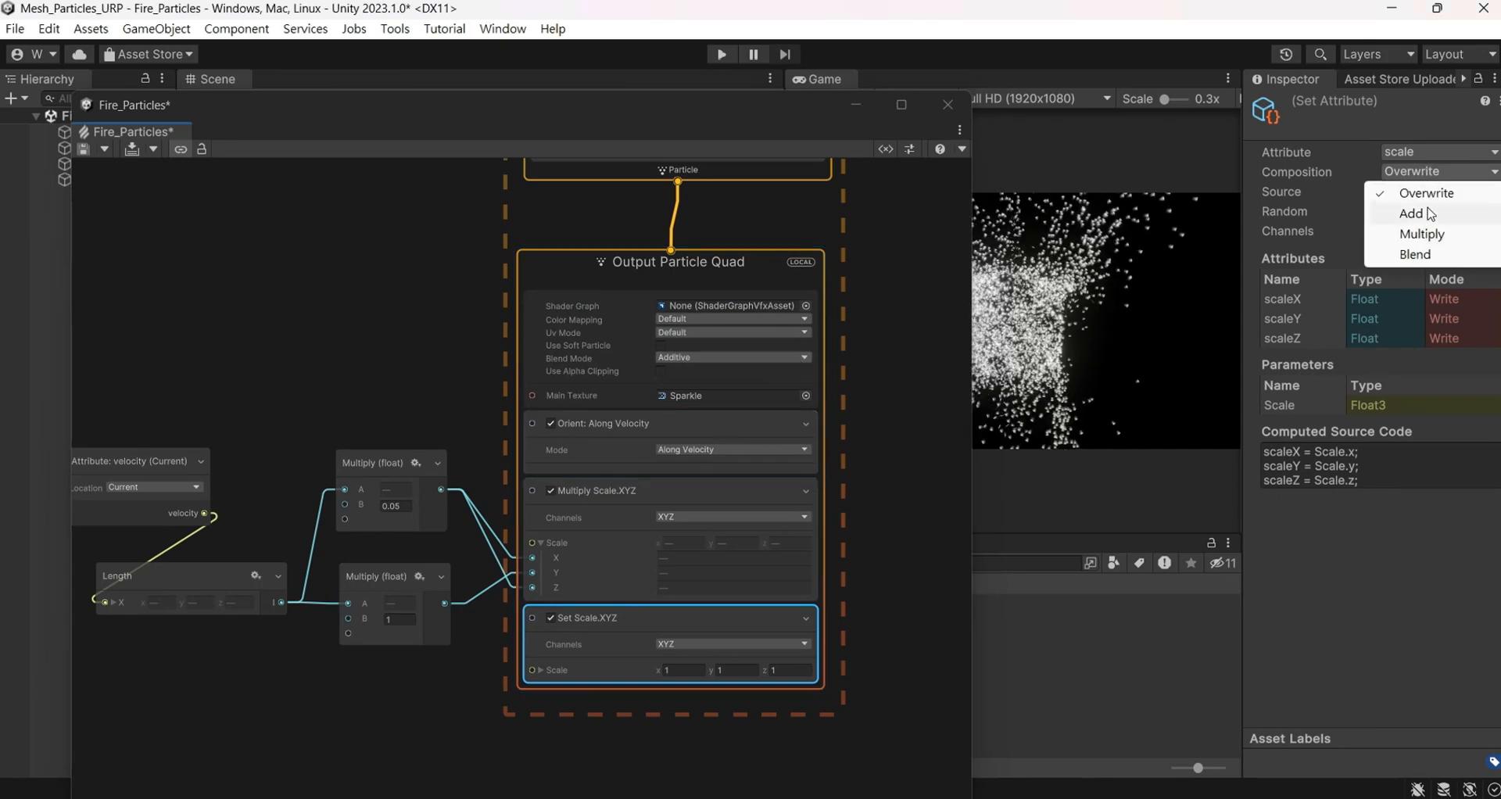
left_click(1396, 211)
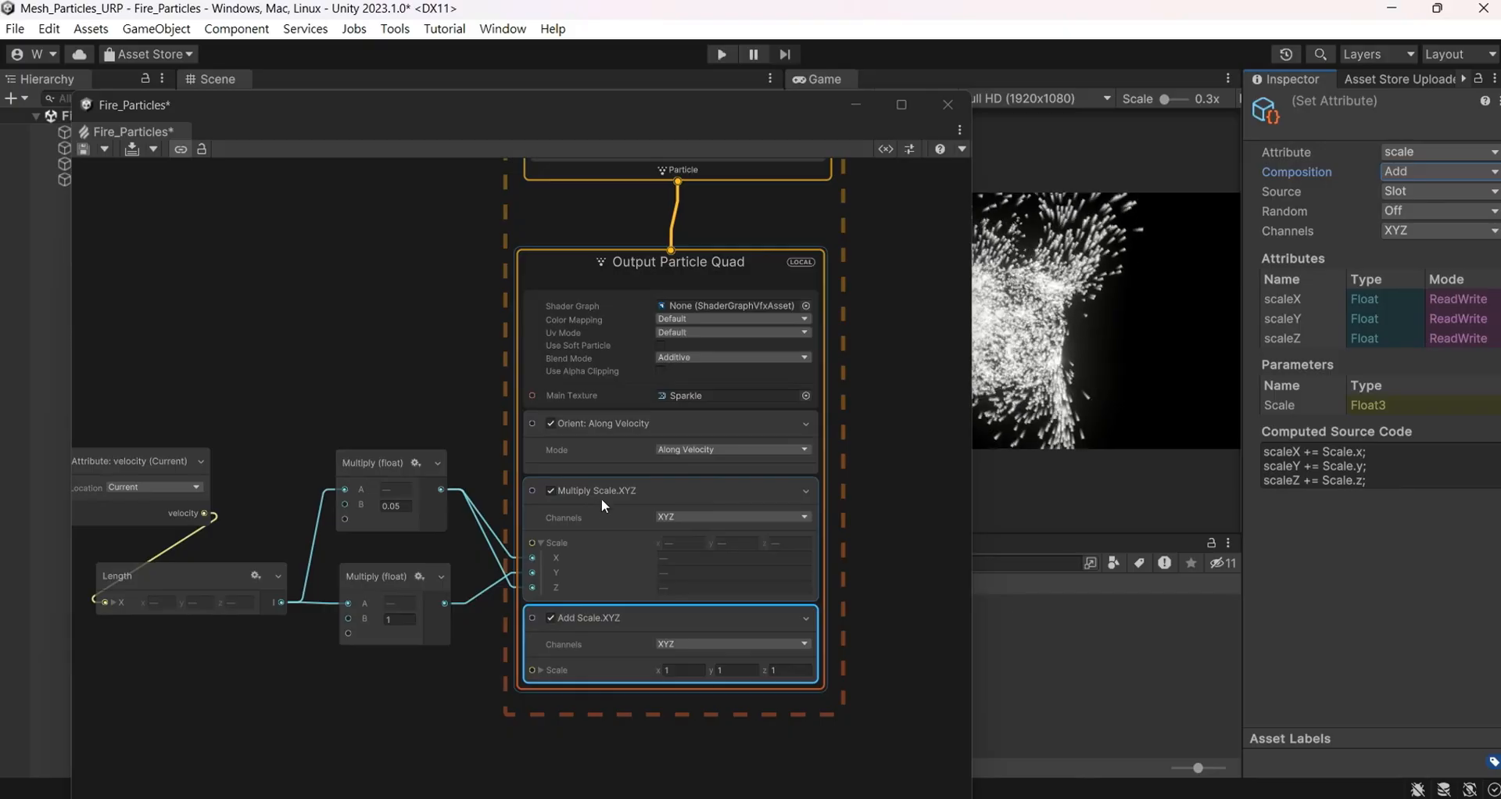
left_click(685, 670)
type(".2")
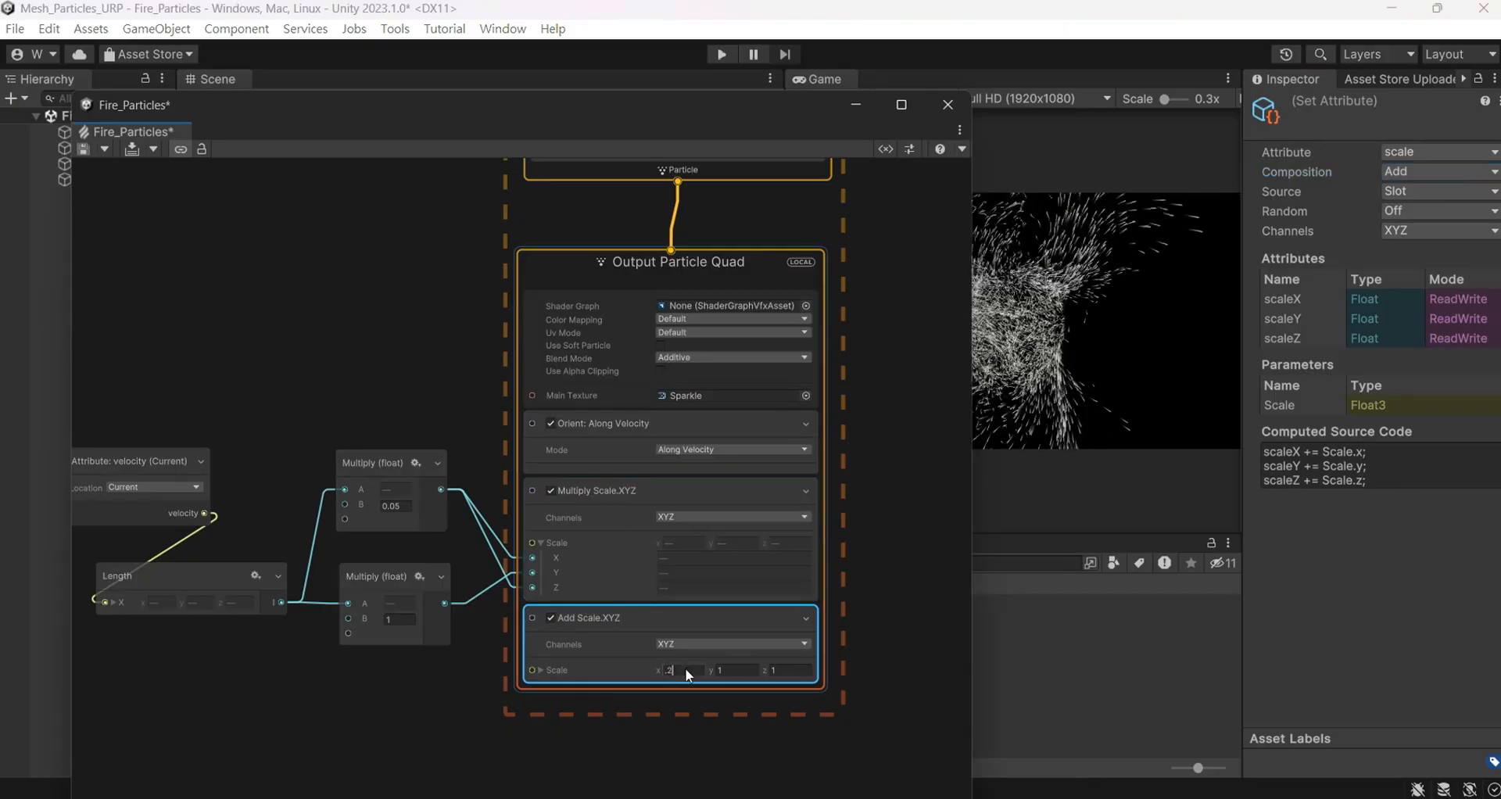
left_click(791, 670)
type(".2")
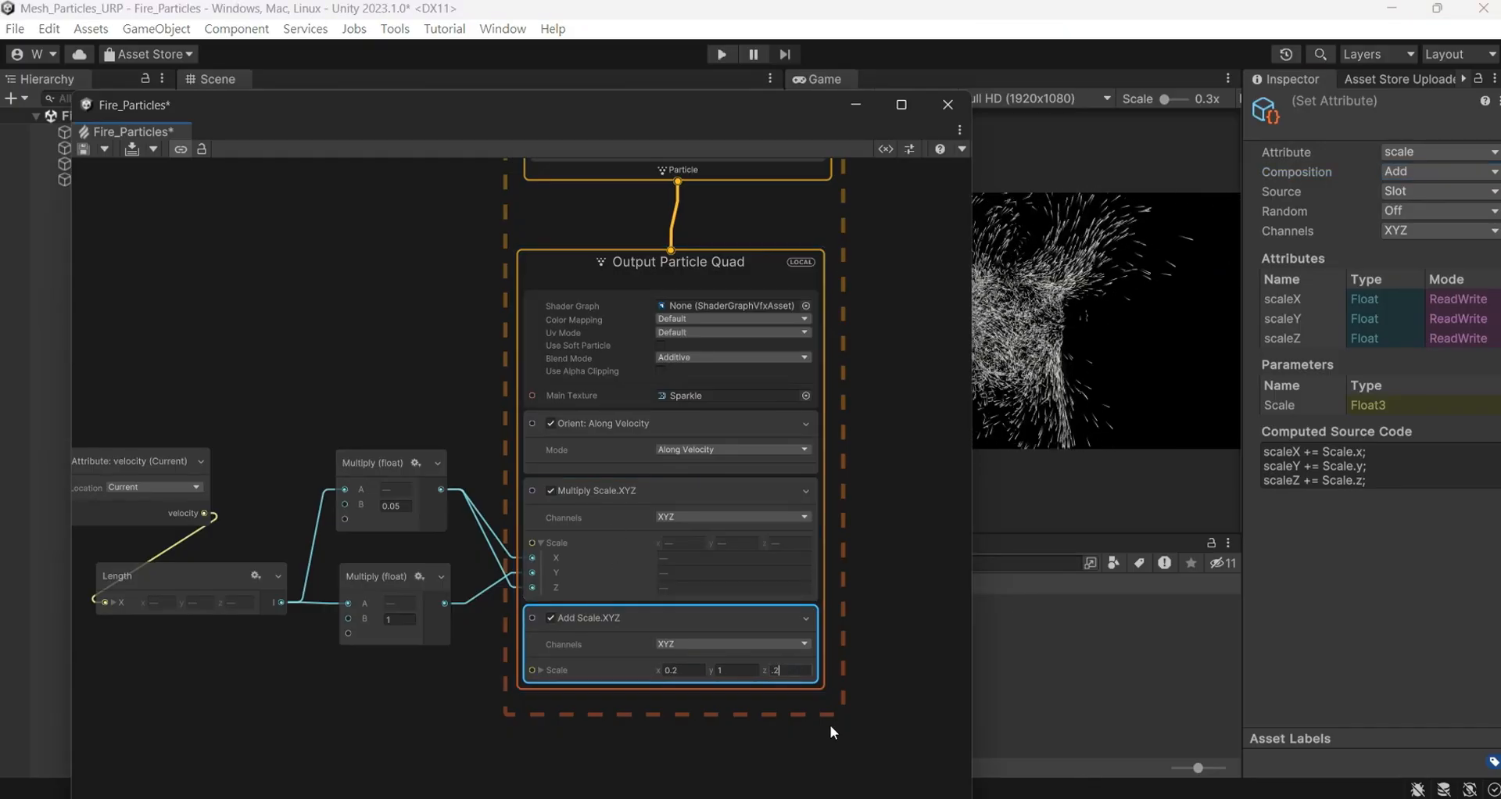
left_click(730, 670)
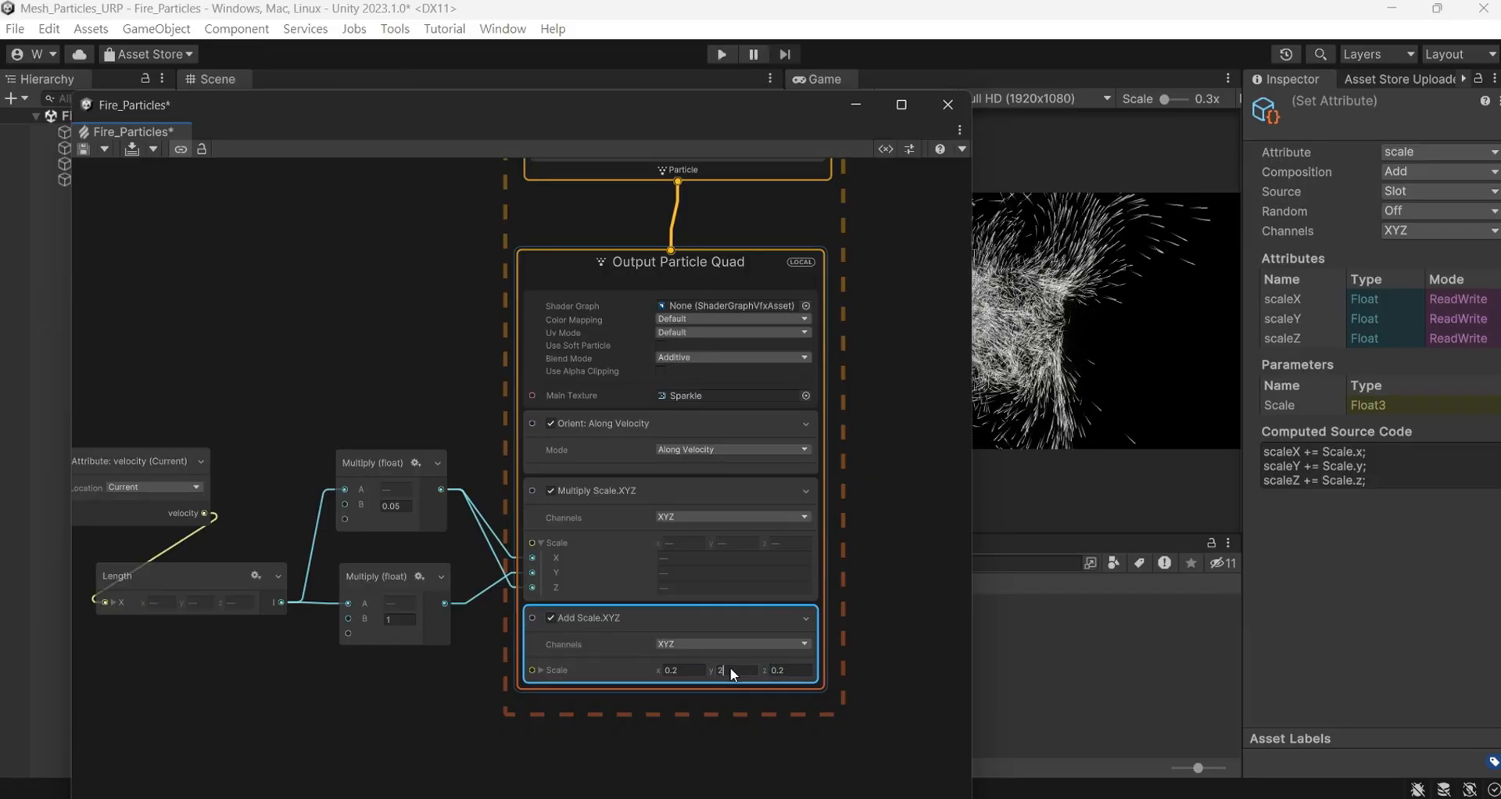
type("2")
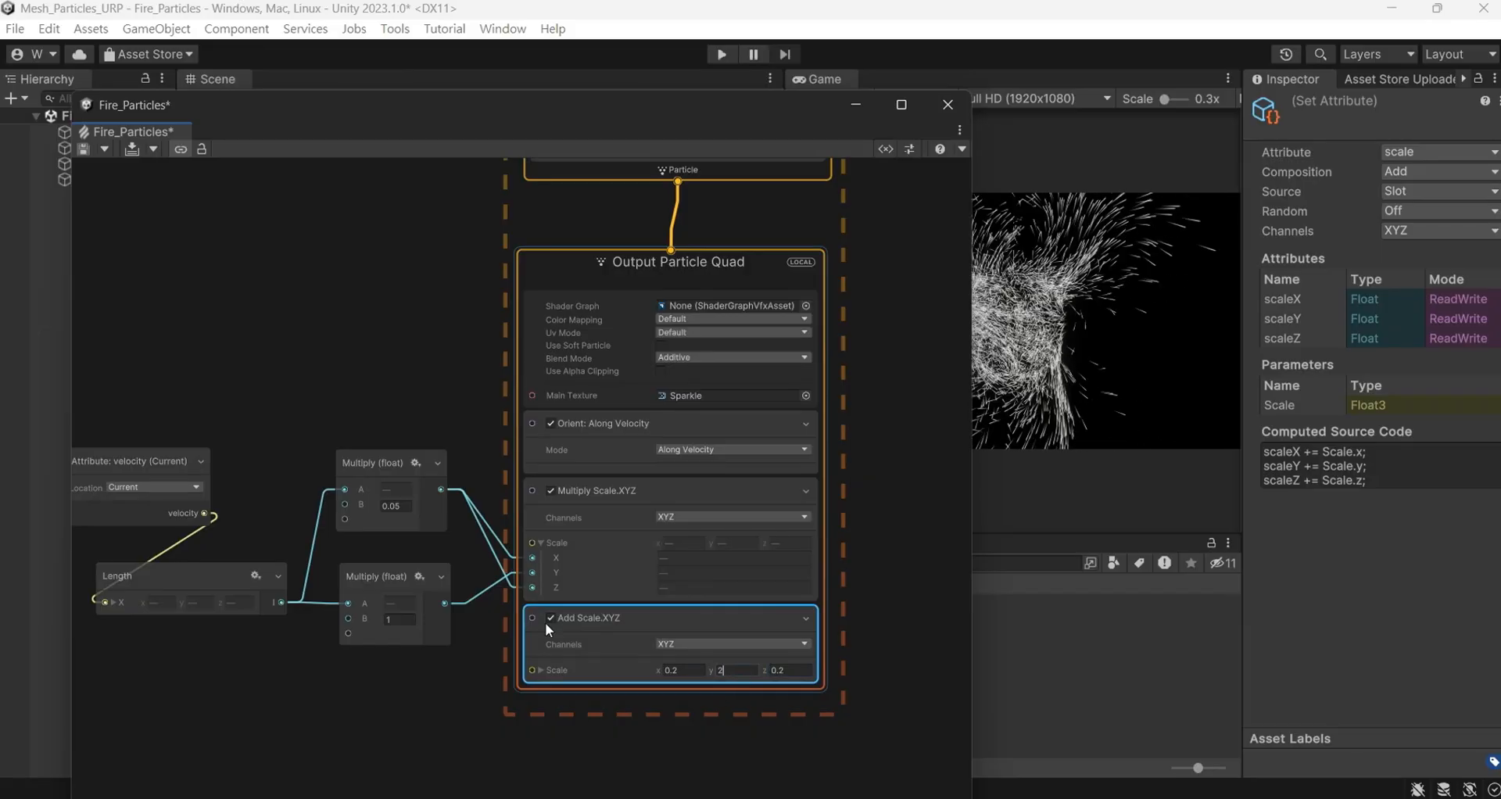
Add a Set Color over Life block to Output Particle Quad below the Add Scale.XYZ block
right_click(614, 690)
left_click(778, 430)
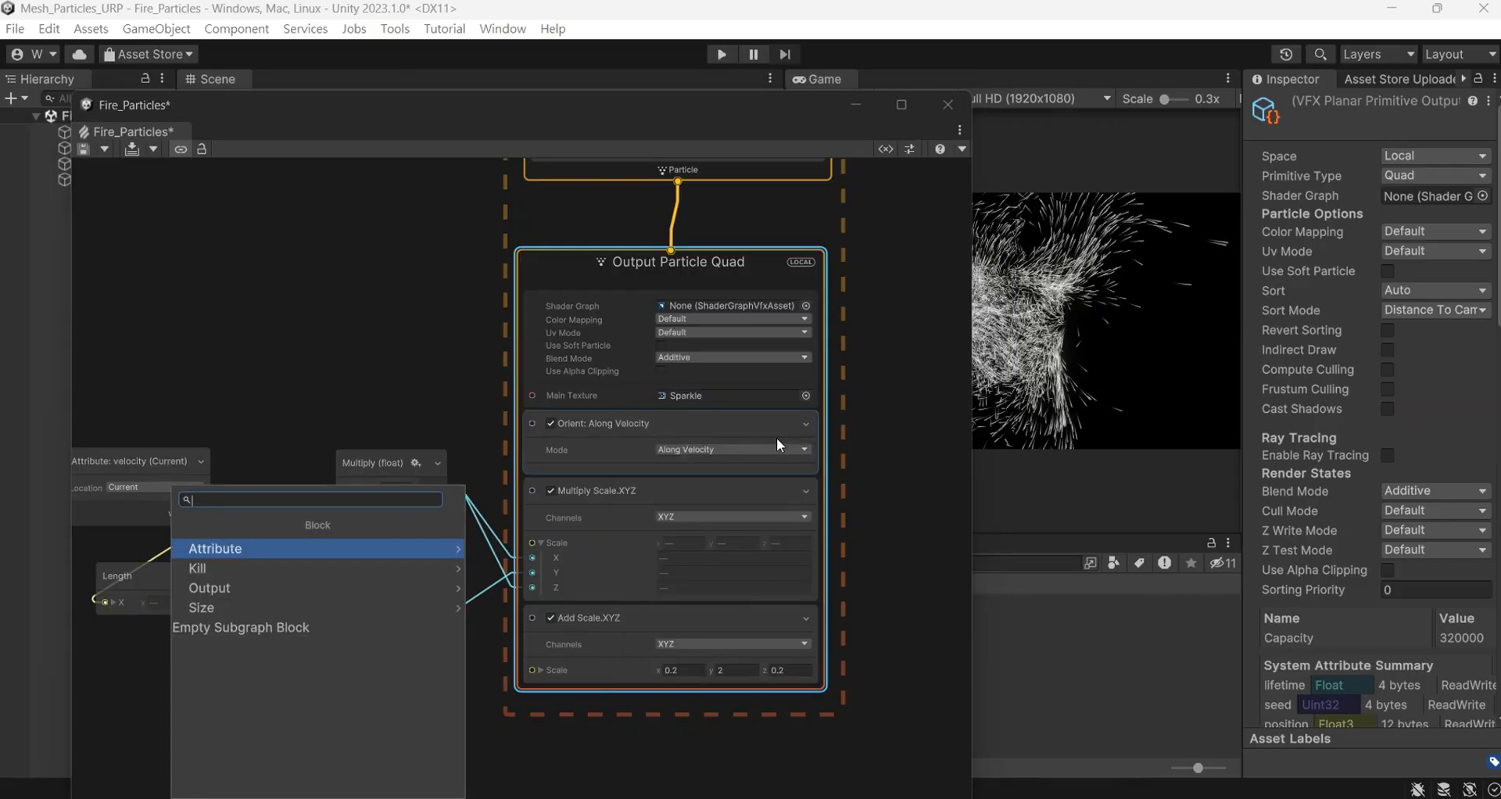
type("set")
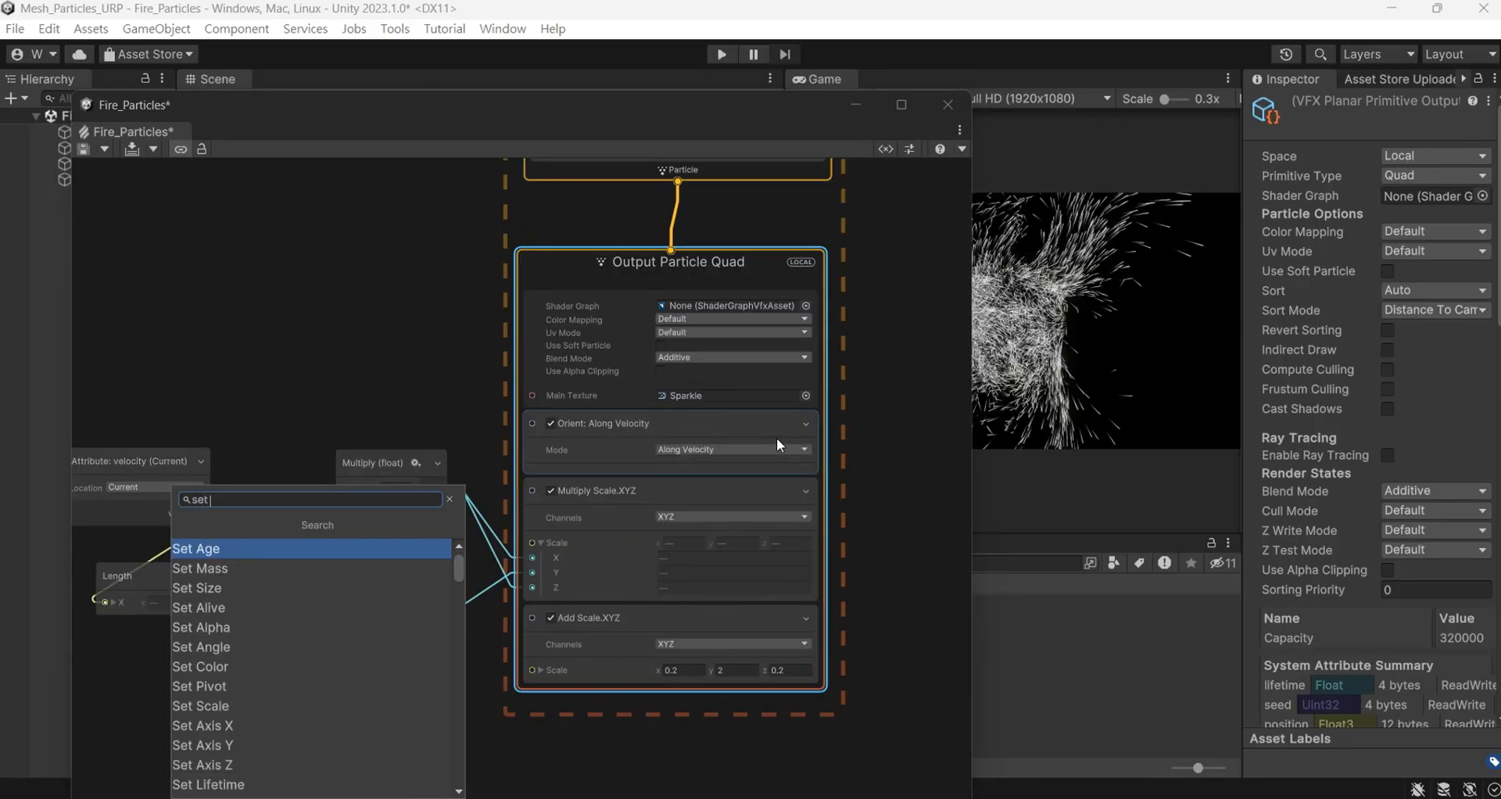
type(" color over")
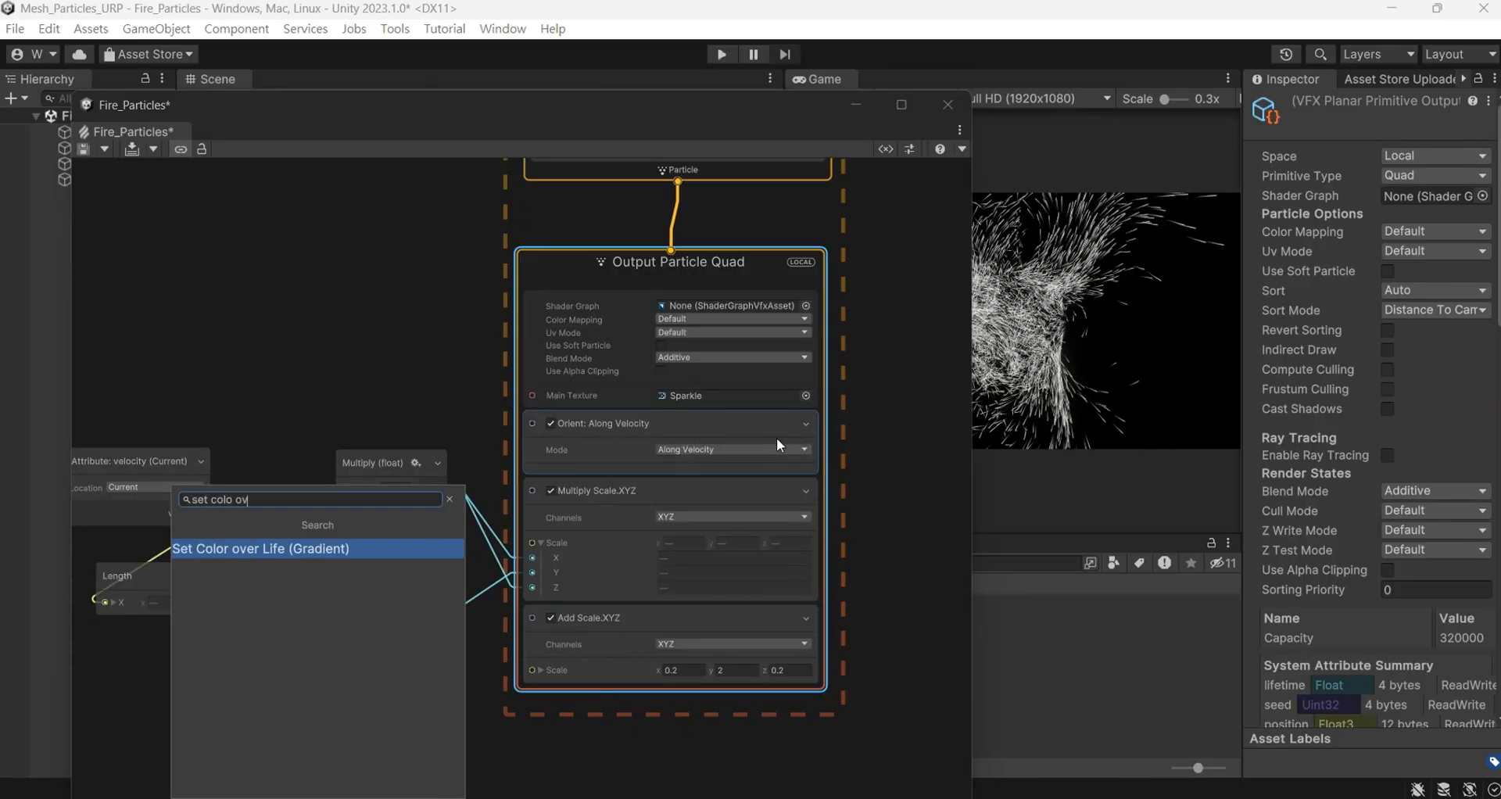
key("Return")
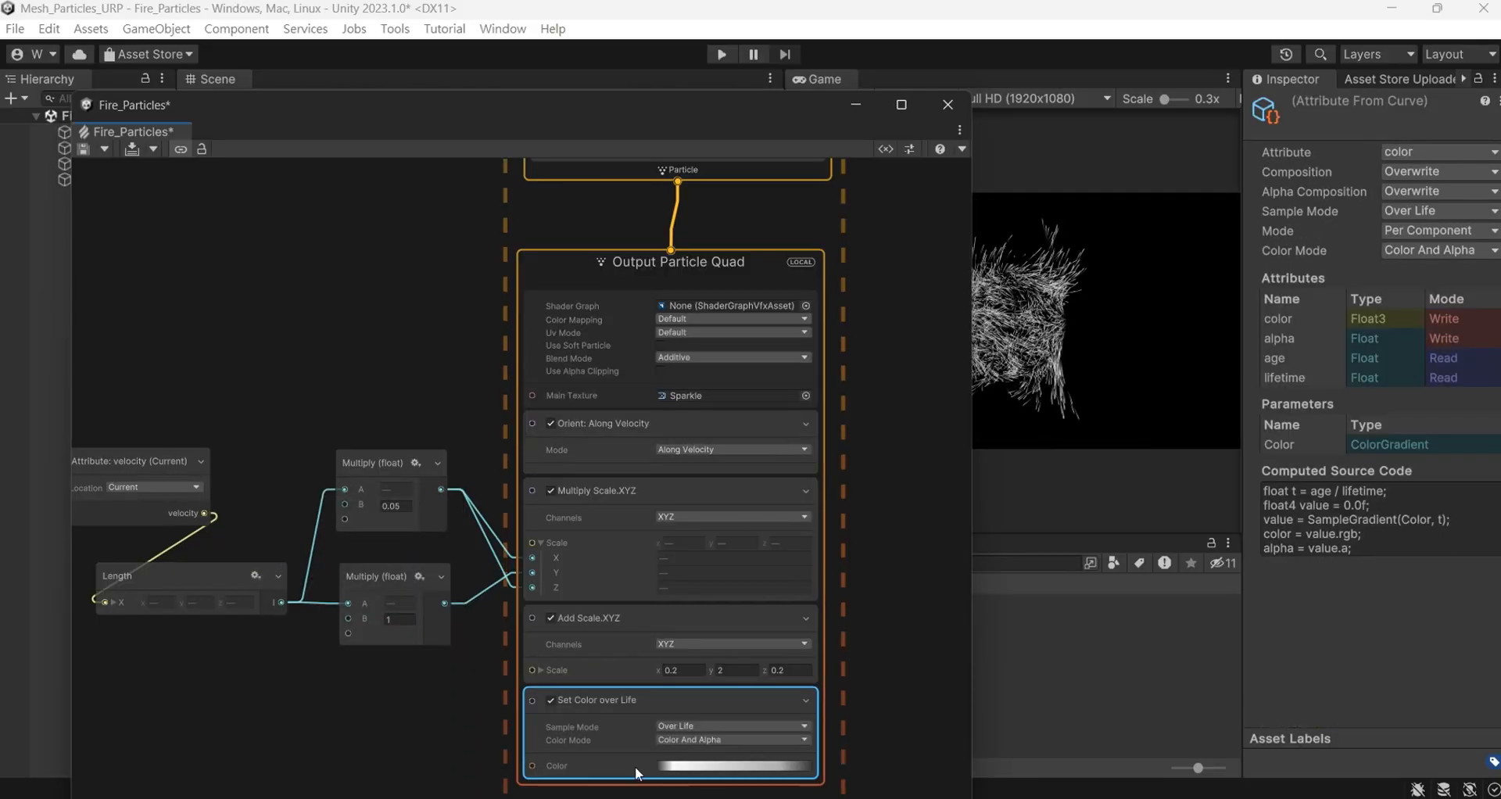
Set the start color key of the Set Color over Life gradient to orange, RGB 181, 67, 6, with HDR intensity 2.8
middle_click_drag(471, 732, 378, 565)
scroll(493, 629, "up", 2)
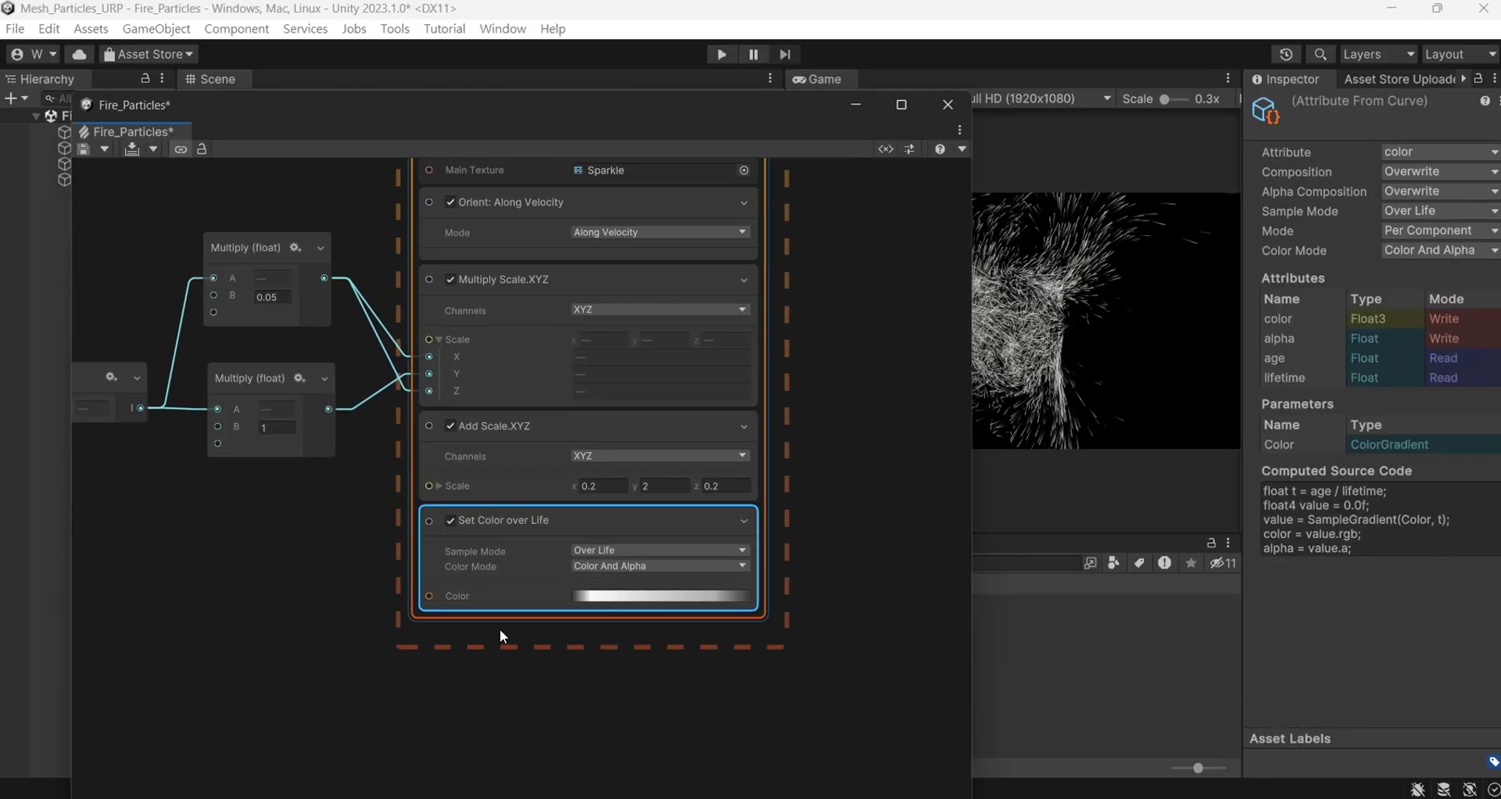
left_click(706, 601)
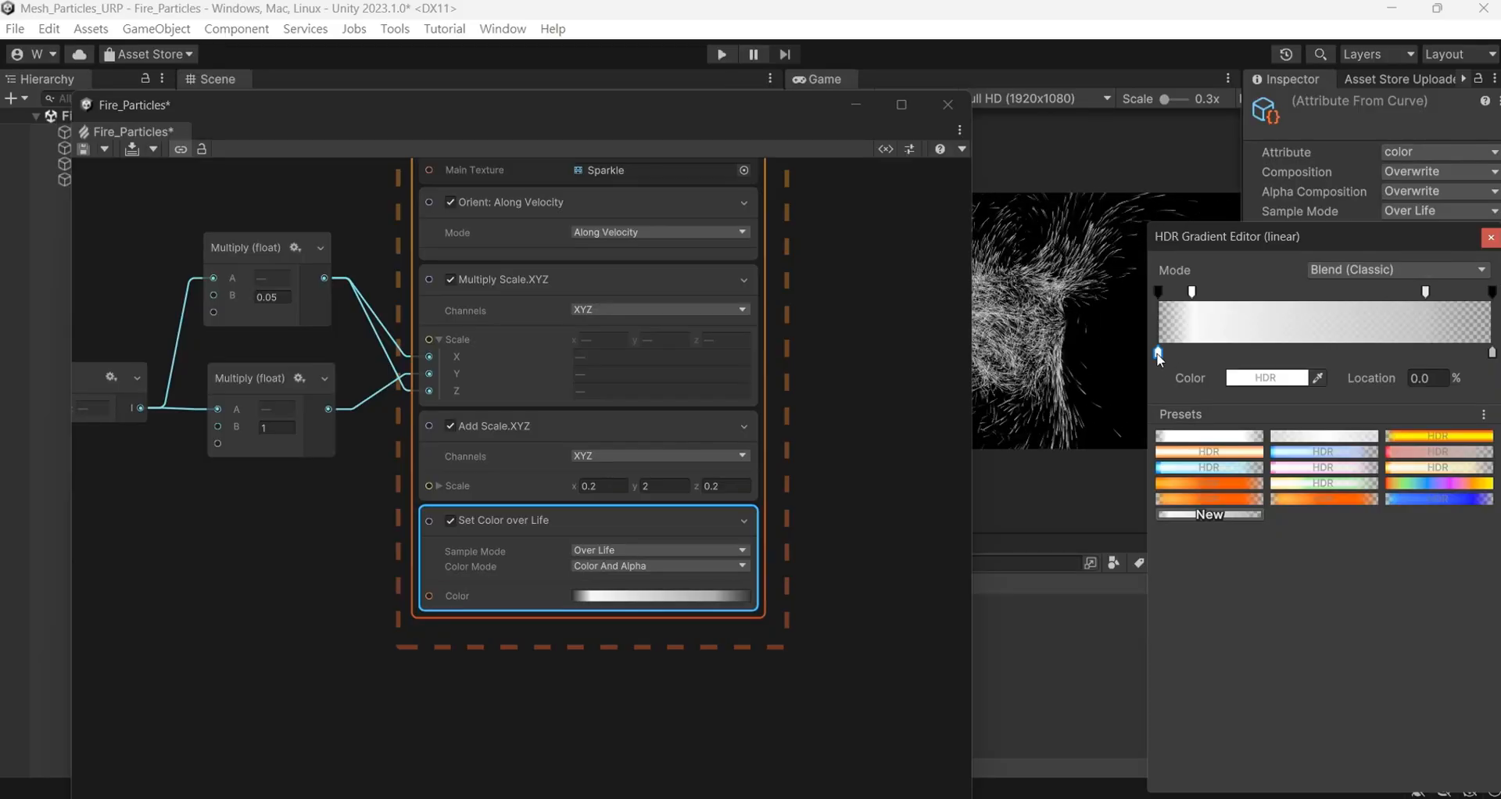
left_click(1267, 379)
left_click(1456, 446)
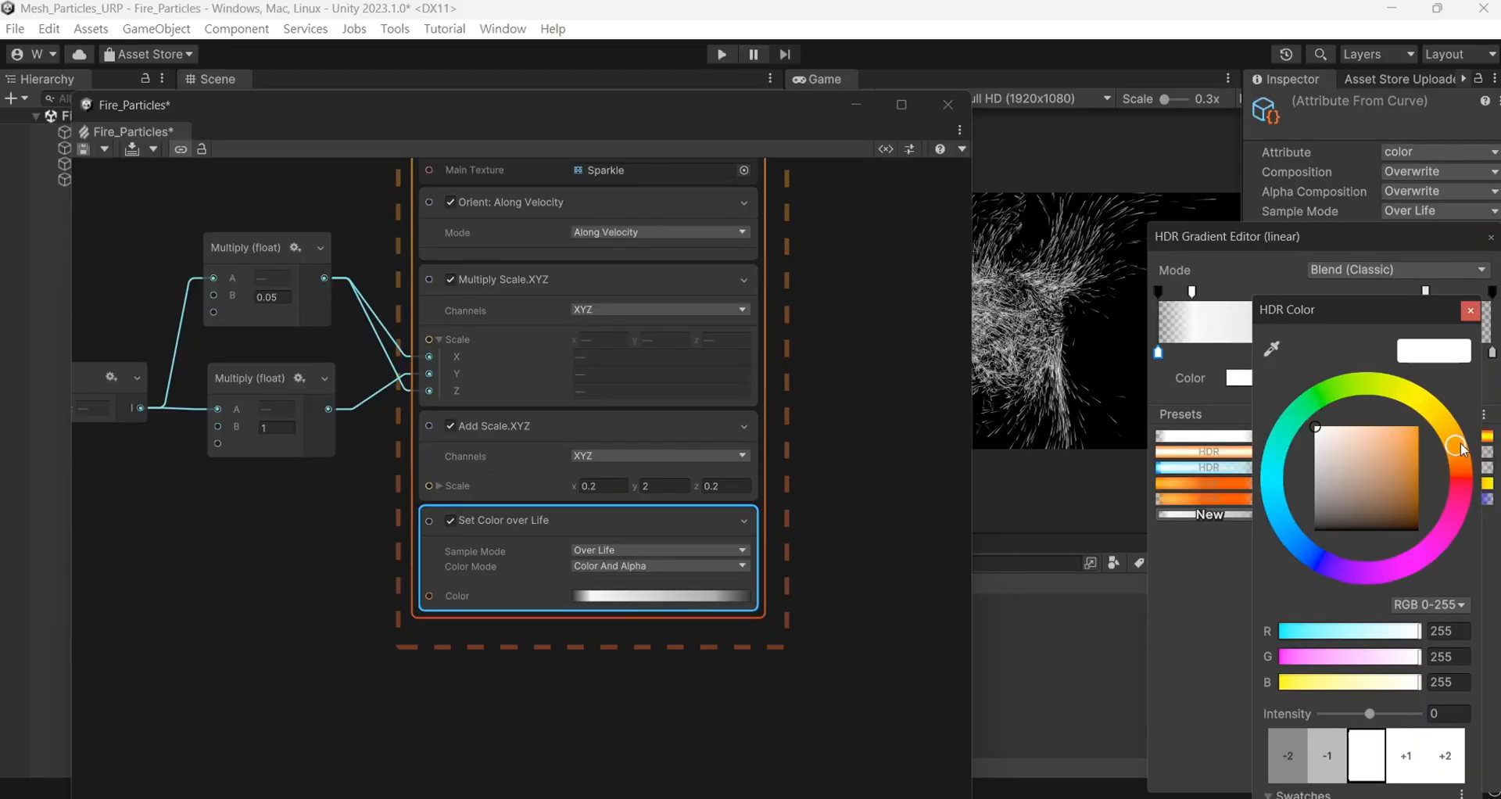
left_click(1416, 457)
left_click_drag(1369, 714, 1382, 714)
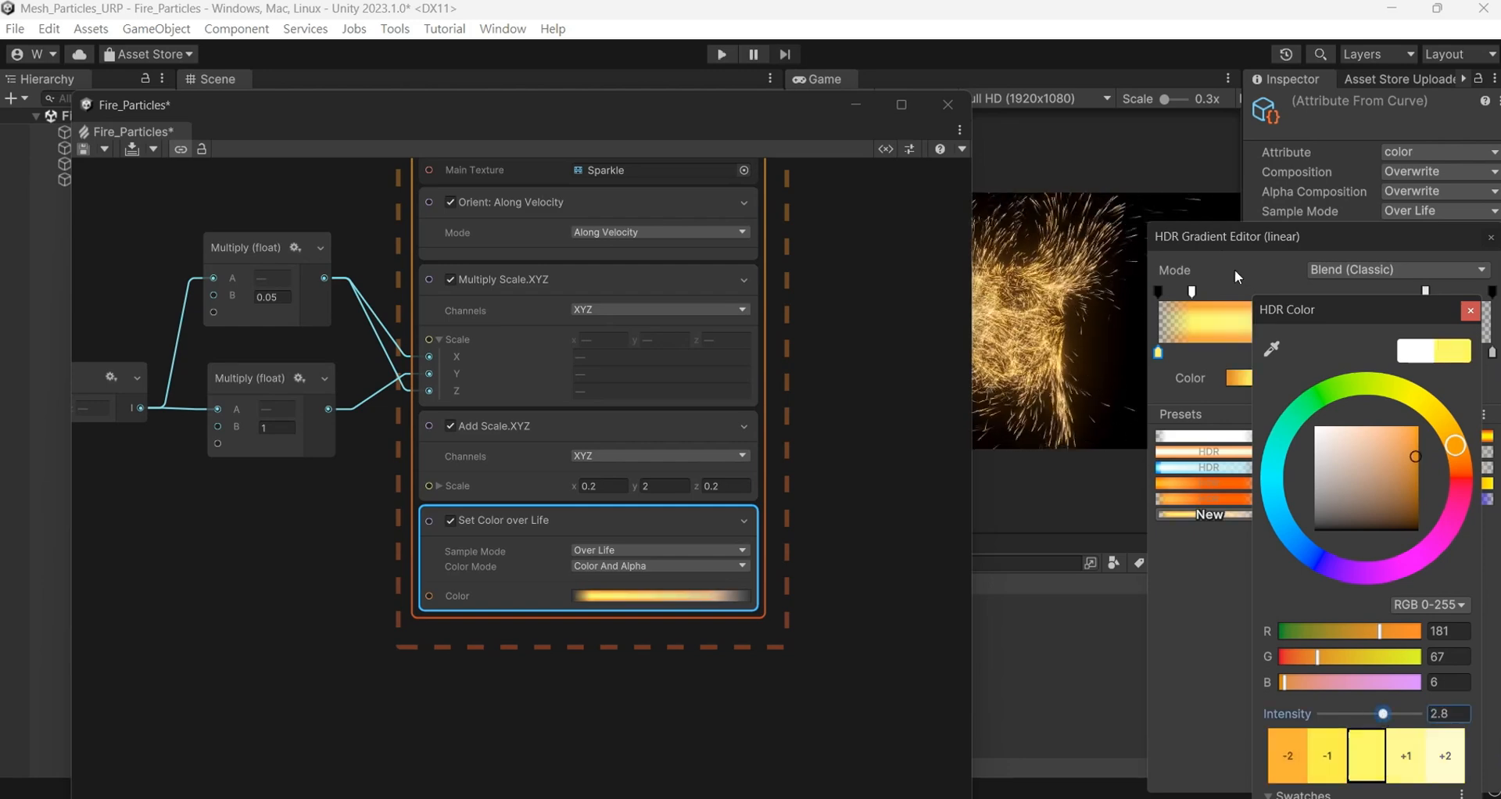
left_click(1471, 311)
Set the gradient's end color key to dark red, RGB 99, 3, 0, with HDR intensity -2.8
left_click(1491, 353)
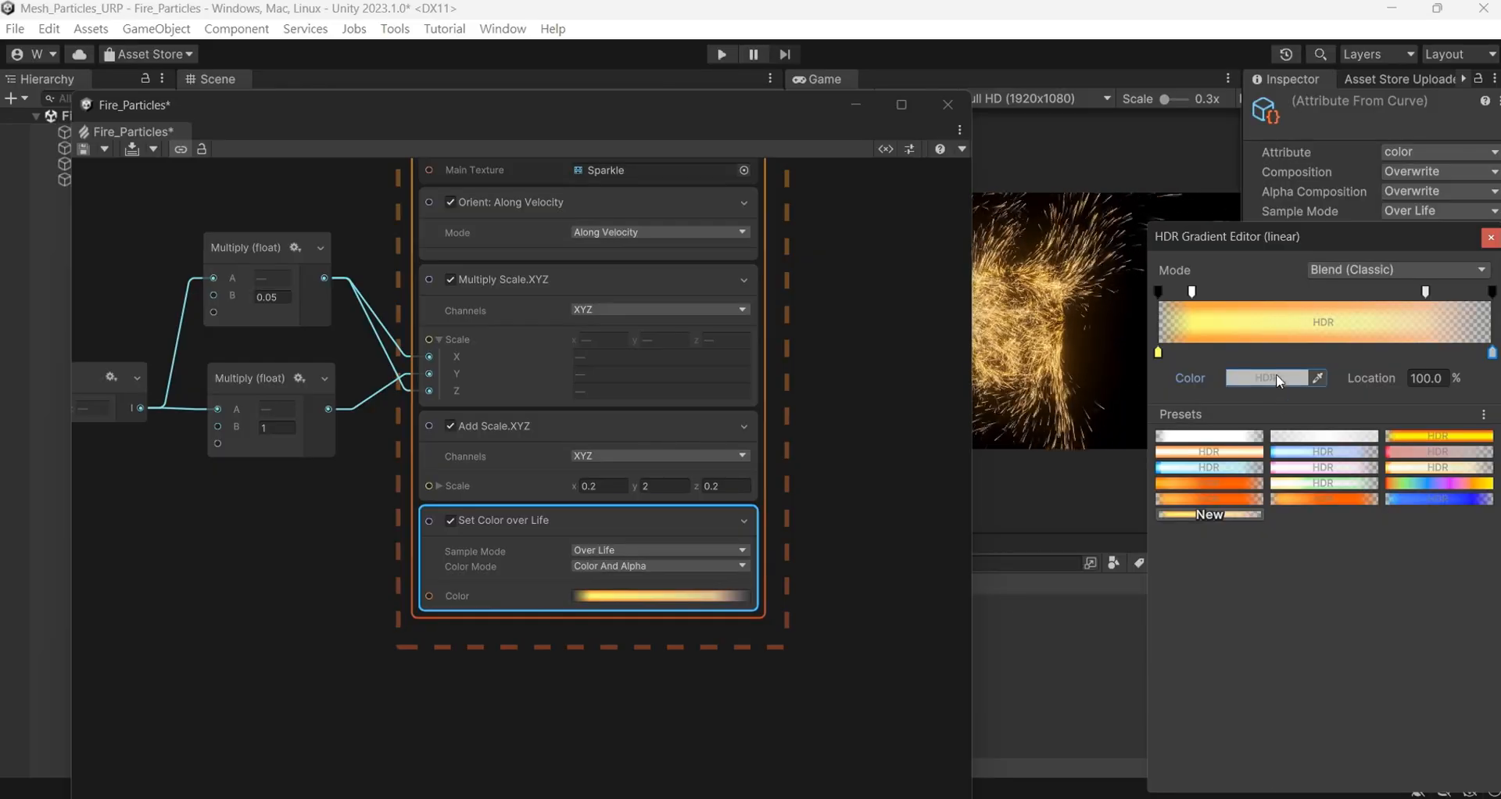
left_click(1276, 374)
left_click(1439, 433)
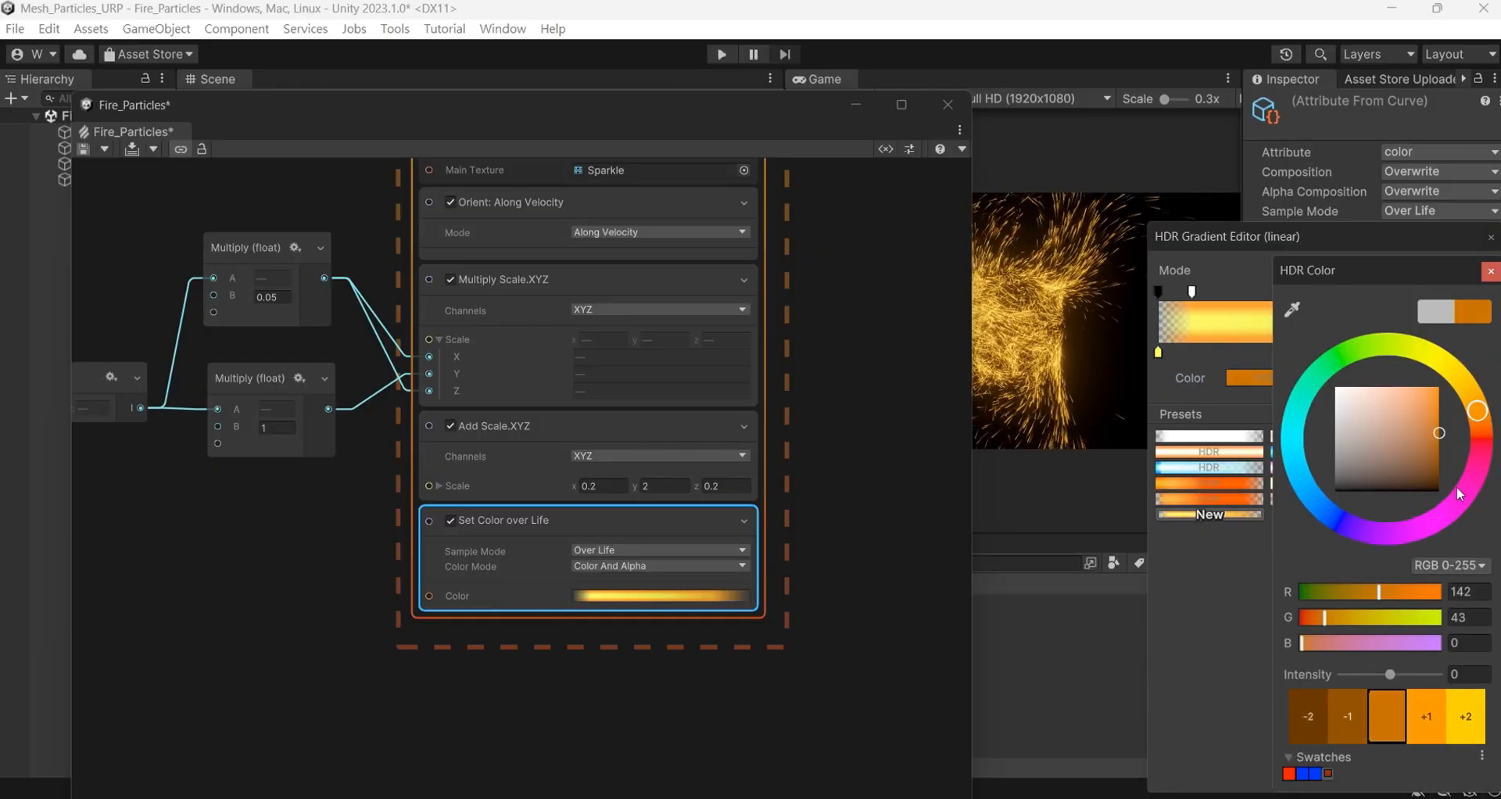
left_click(1481, 429)
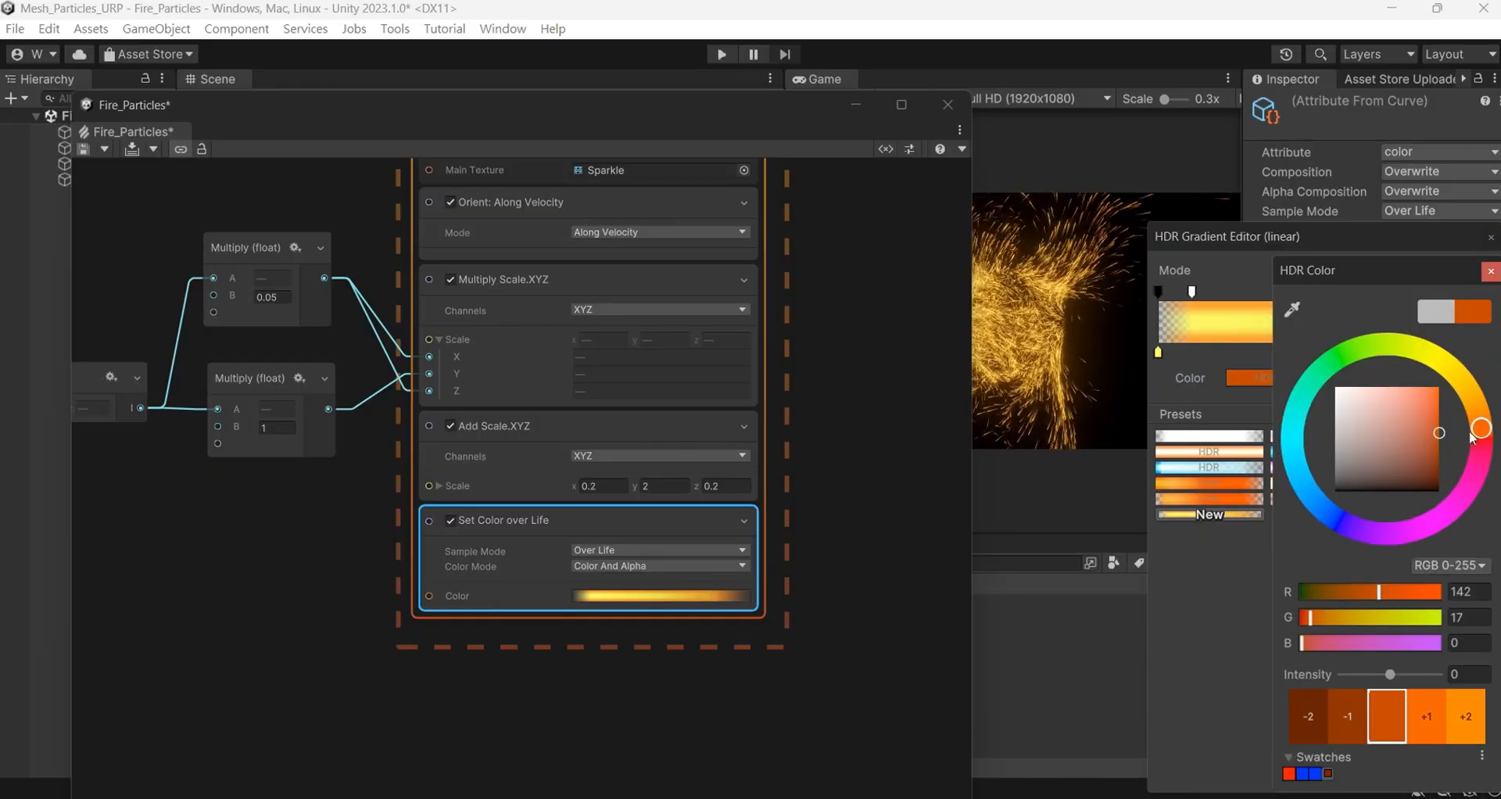
left_click_drag(1382, 682, 1368, 682)
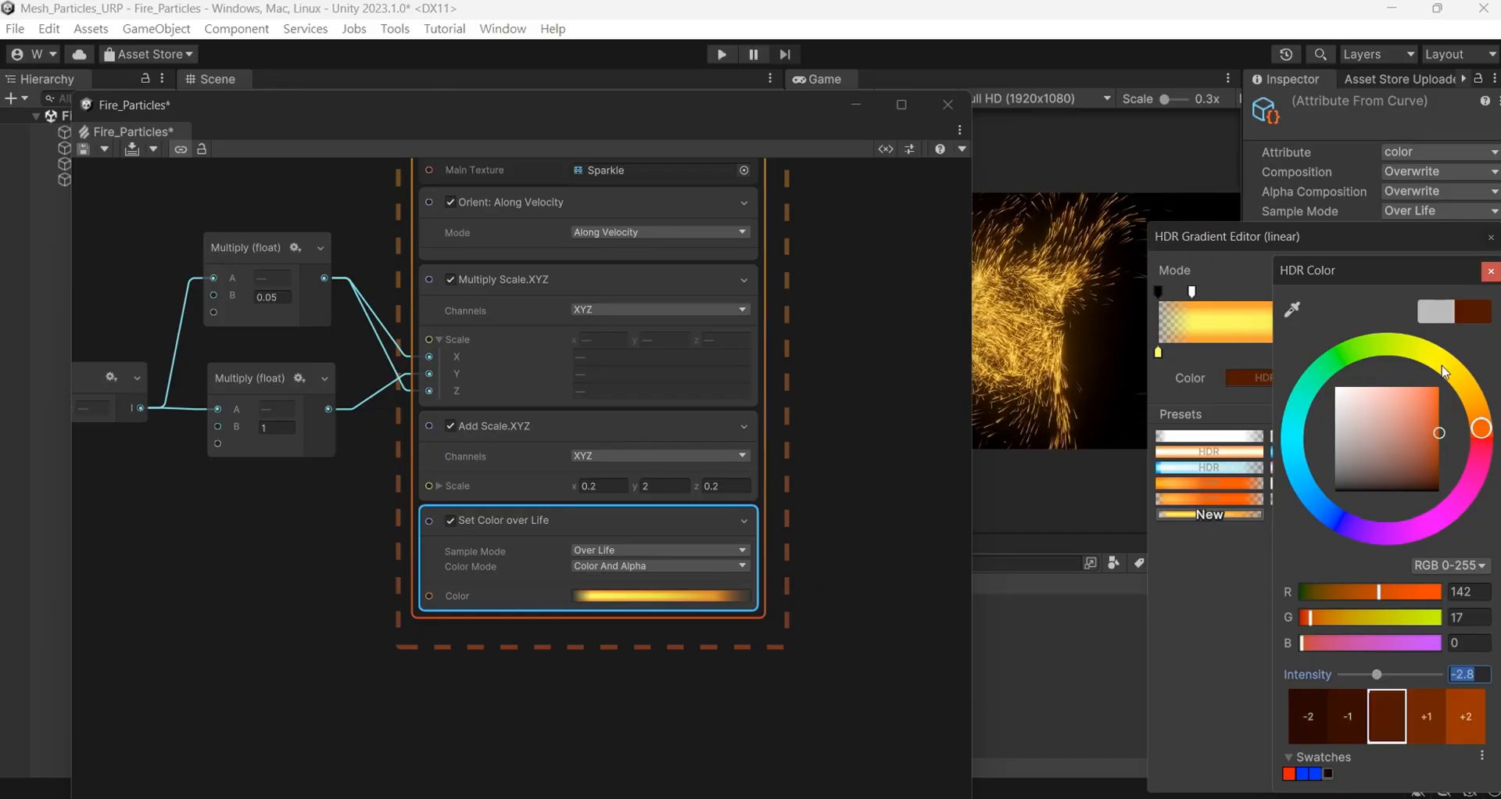
left_click_drag(1440, 435, 1451, 449)
left_click(1485, 441)
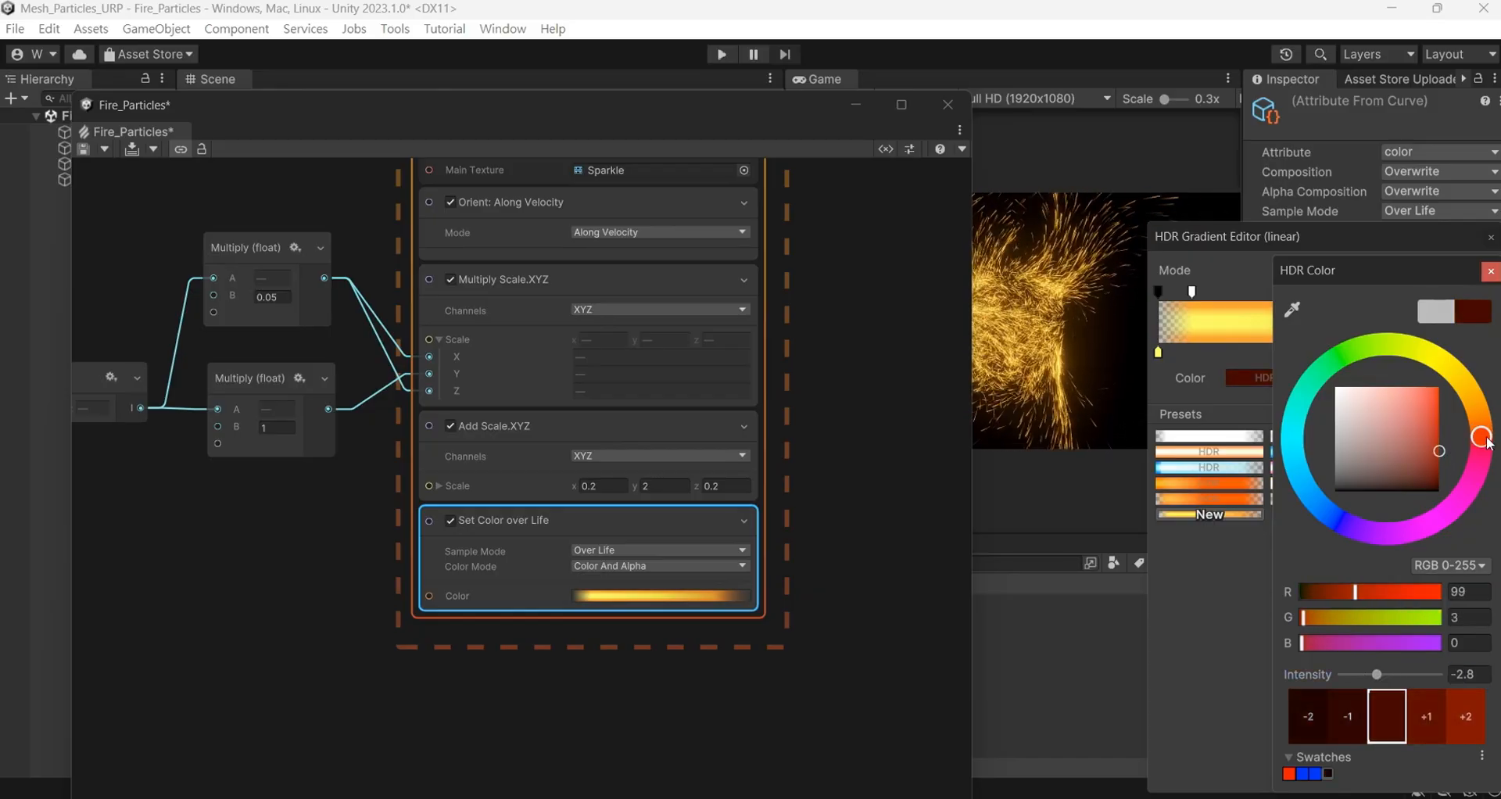
left_click(1492, 271)
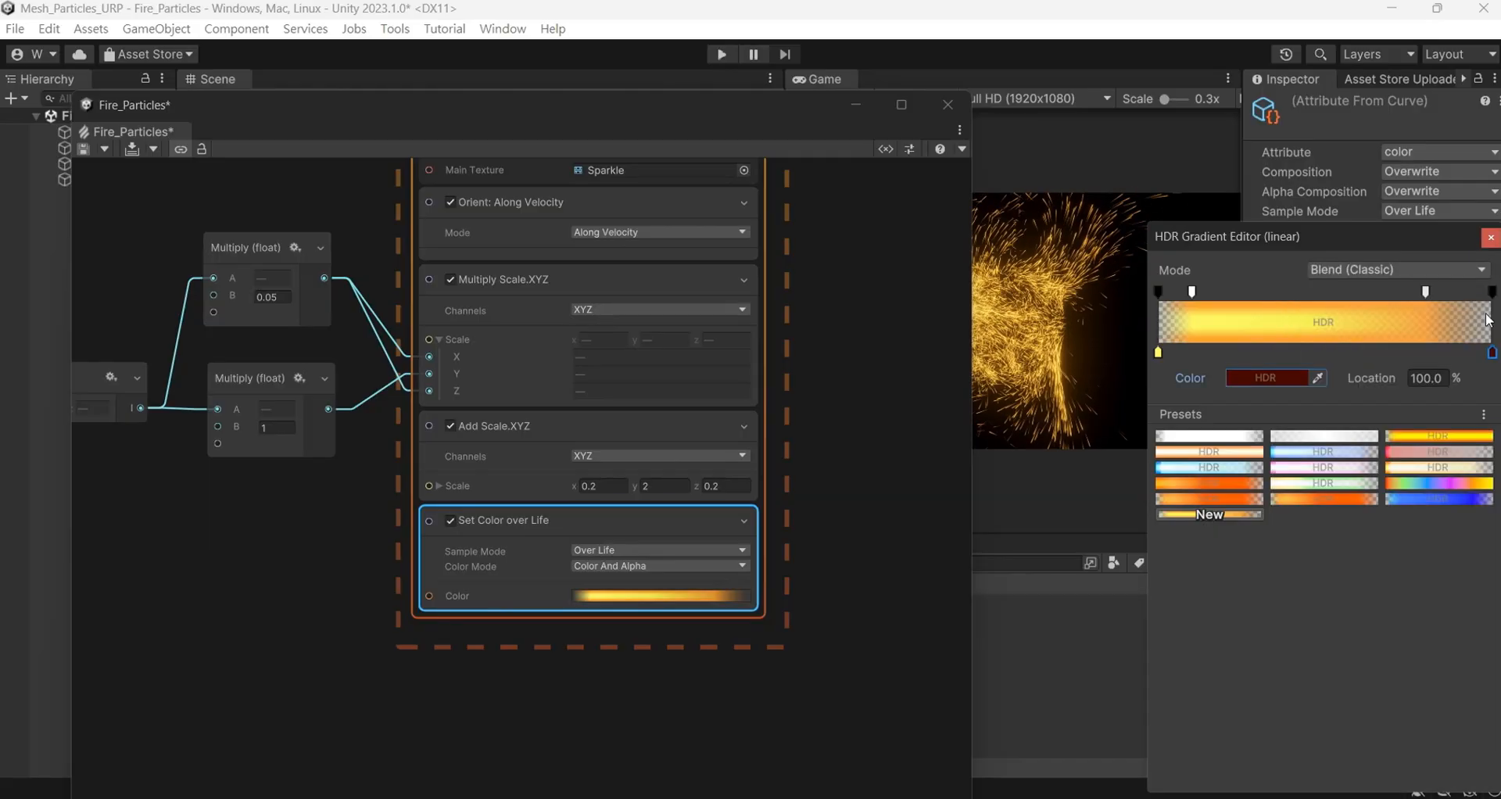
Move the gradient's end color key to location 57.6% and recolor it to orange, RGB 178, 26, 0
left_click_drag(1492, 354, 1351, 354)
left_click(1282, 377)
mouse_move(1414, 447)
left_mouse_down()
mouse_move(1451, 404)
mouse_move(1481, 425)
left_mouse_up()
left_click(1485, 271)
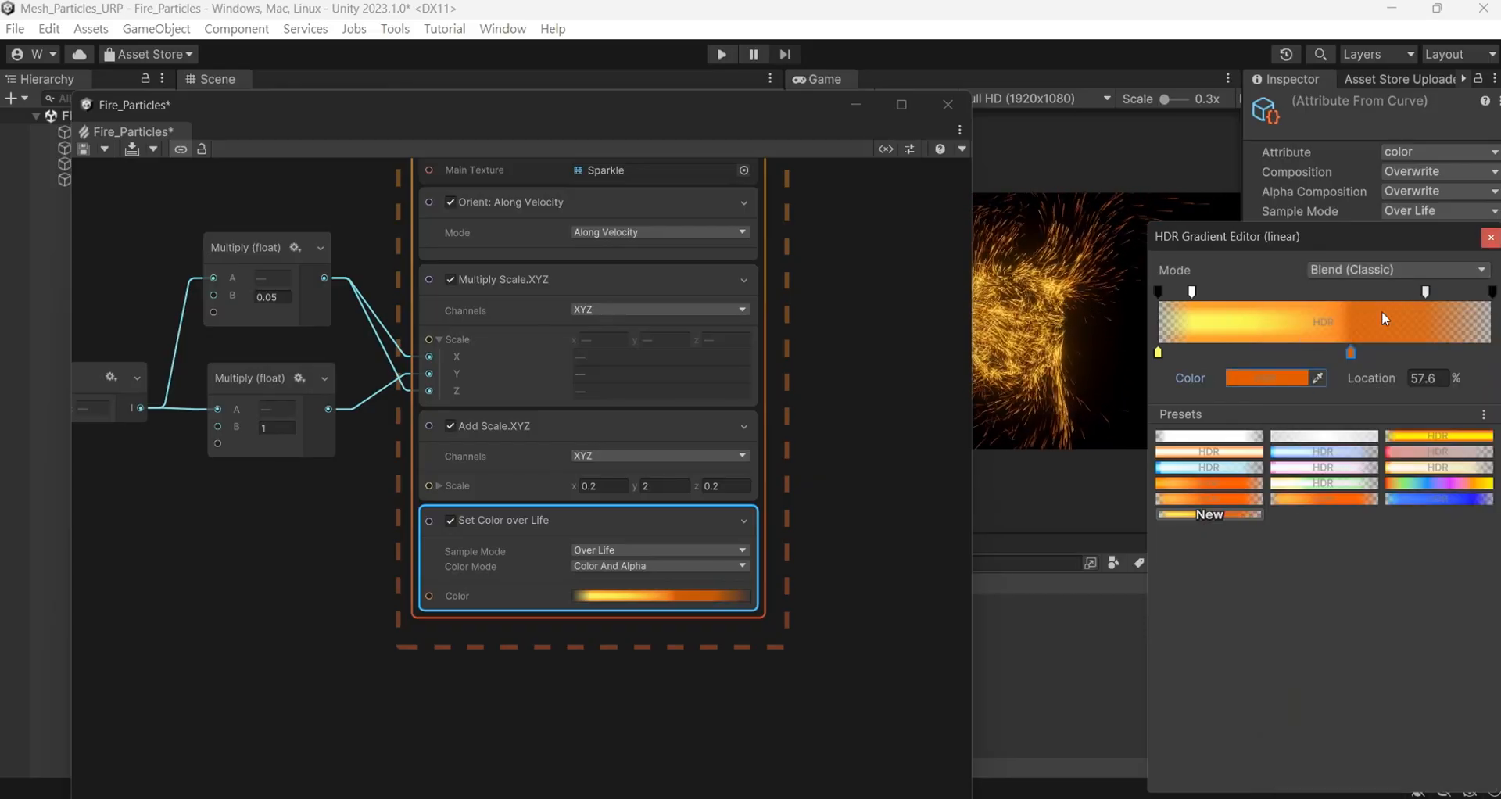
Raise the orange color key's HDR intensity to 1.7 and move the key to about a quarter of the gradient's length
left_click_drag(1353, 355, 1278, 354)
left_click(1279, 371)
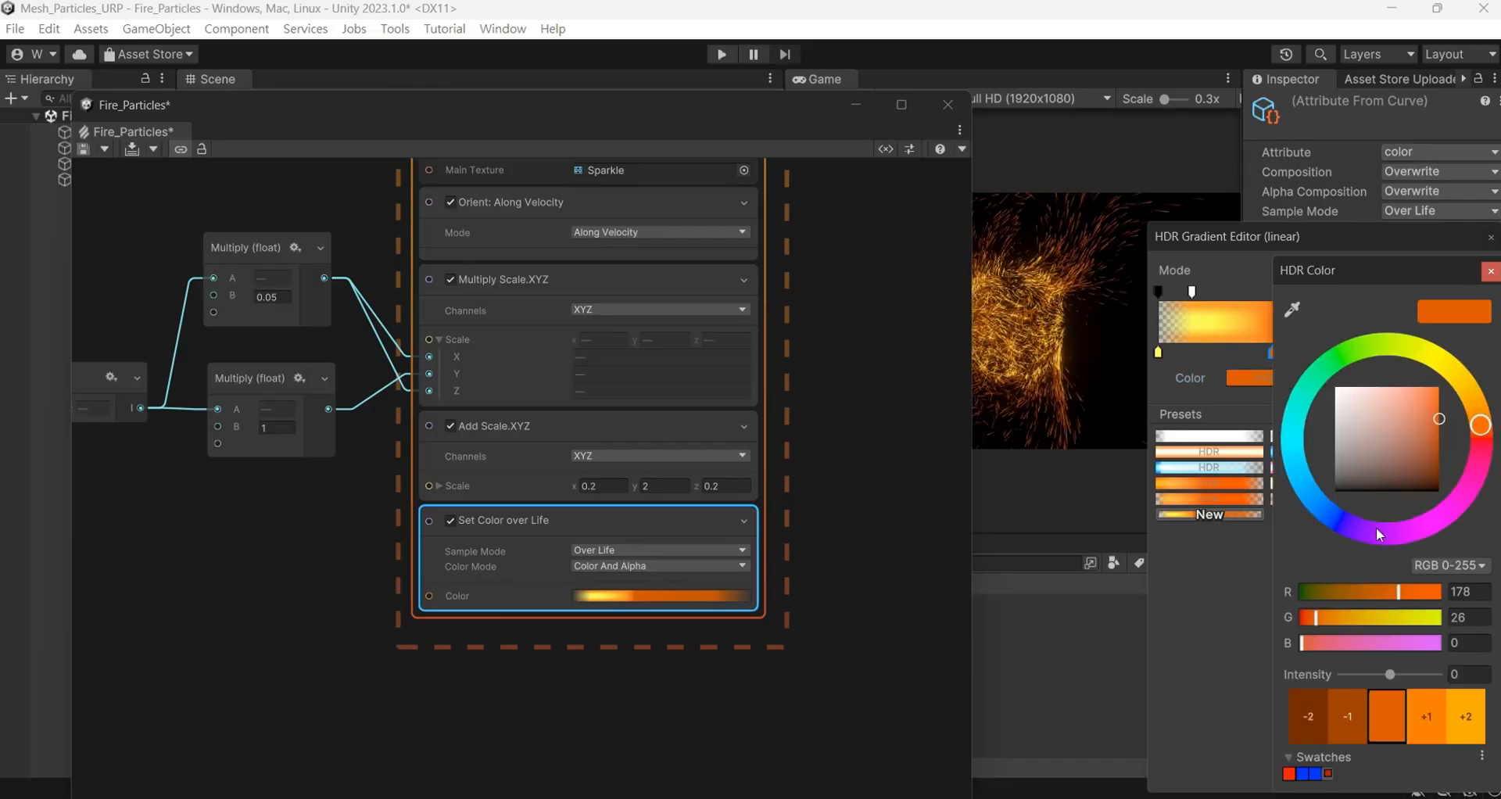
left_click_drag(1390, 679, 1400, 681)
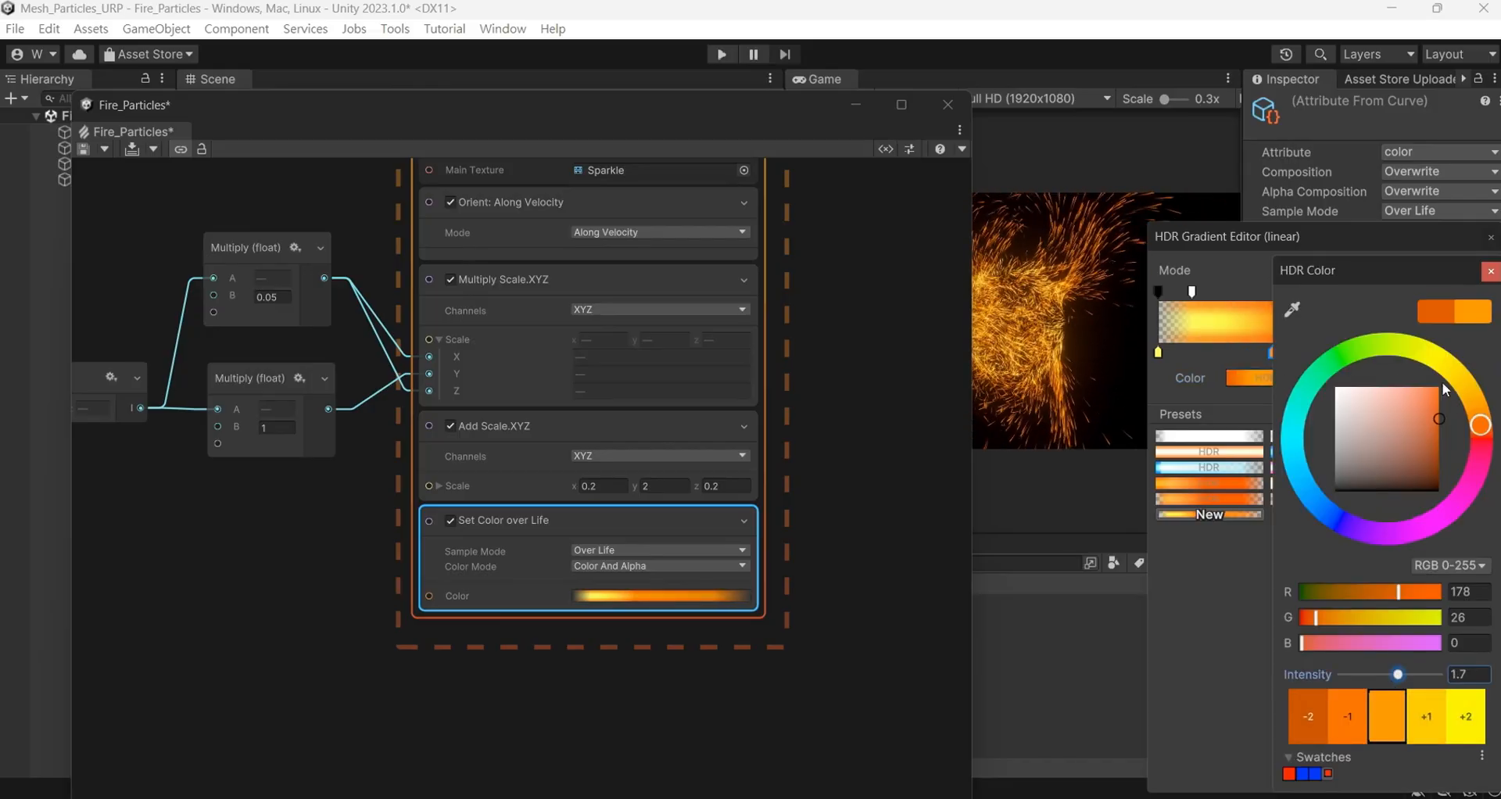
left_click(1490, 271)
mouse_move(1271, 352)
left_mouse_down()
mouse_move(1227, 352)
mouse_move(1244, 352)
left_mouse_up()
Adjust the HDR intensity of the gradient's start color key
left_click(1160, 353)
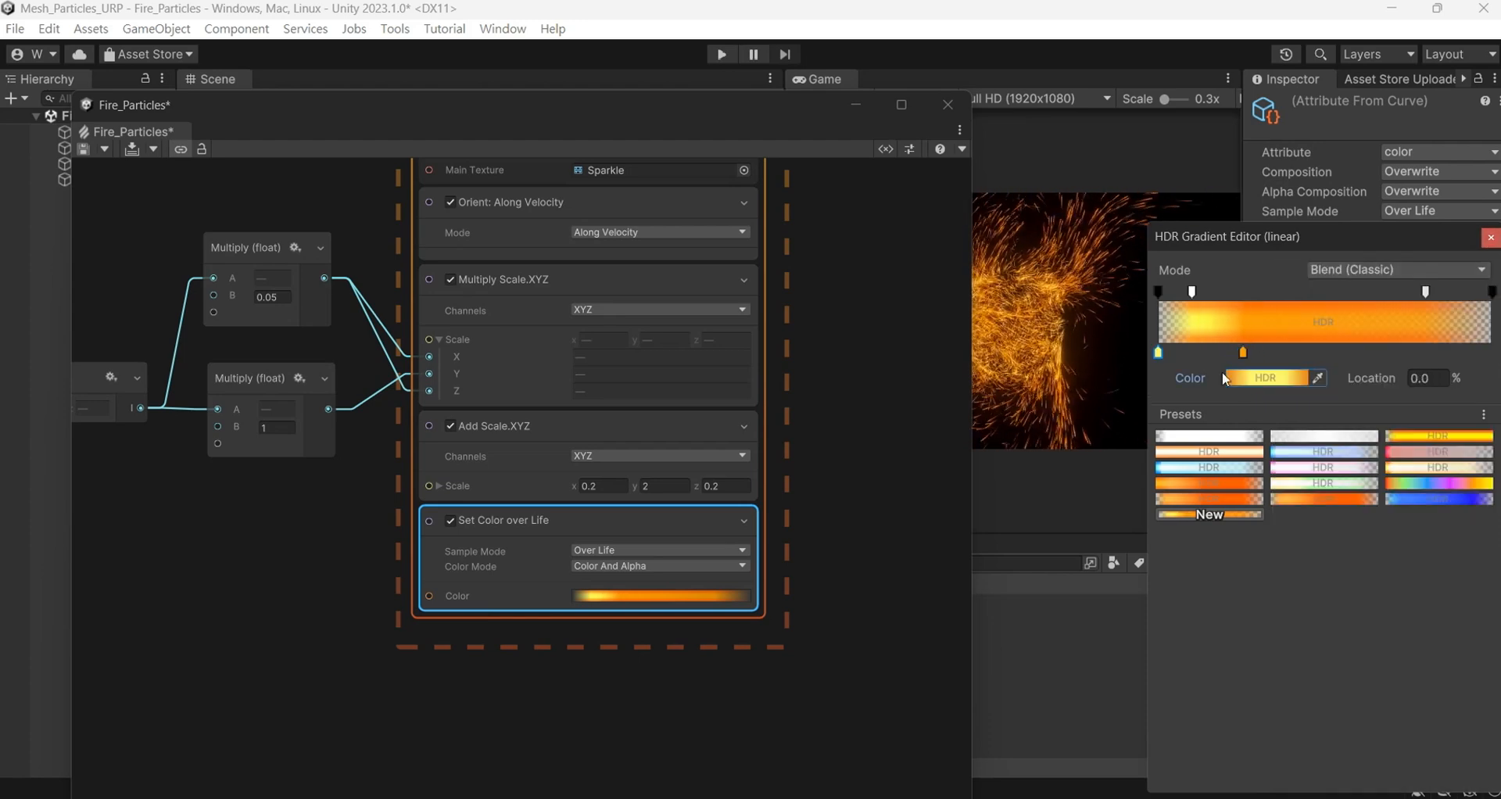
left_click(1251, 378)
left_click(1374, 674)
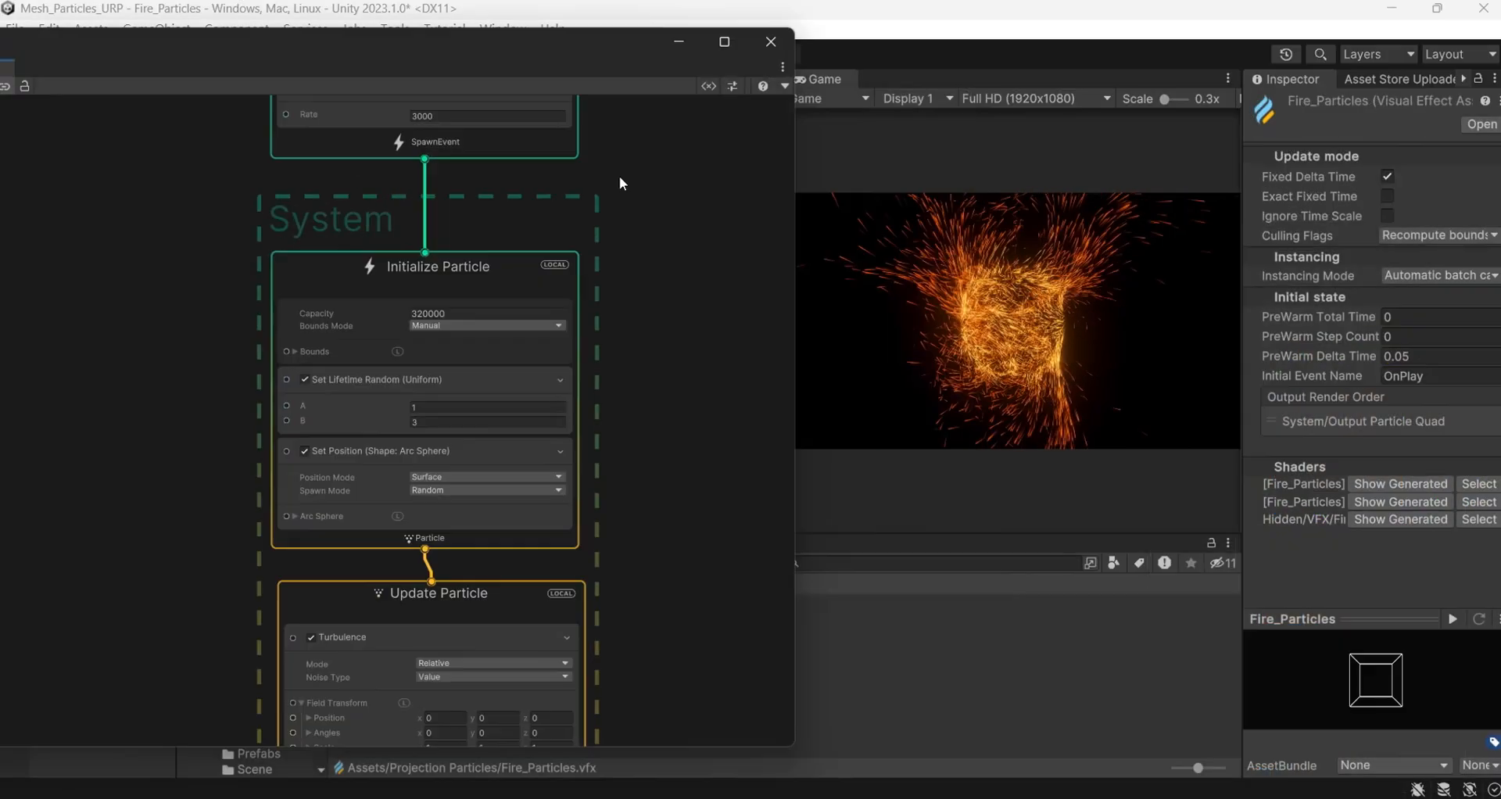
Set the Constant Spawn Rate in the Spawn context to 8000
middle_click_drag(619, 176, 703, 360)
left_click(579, 286)
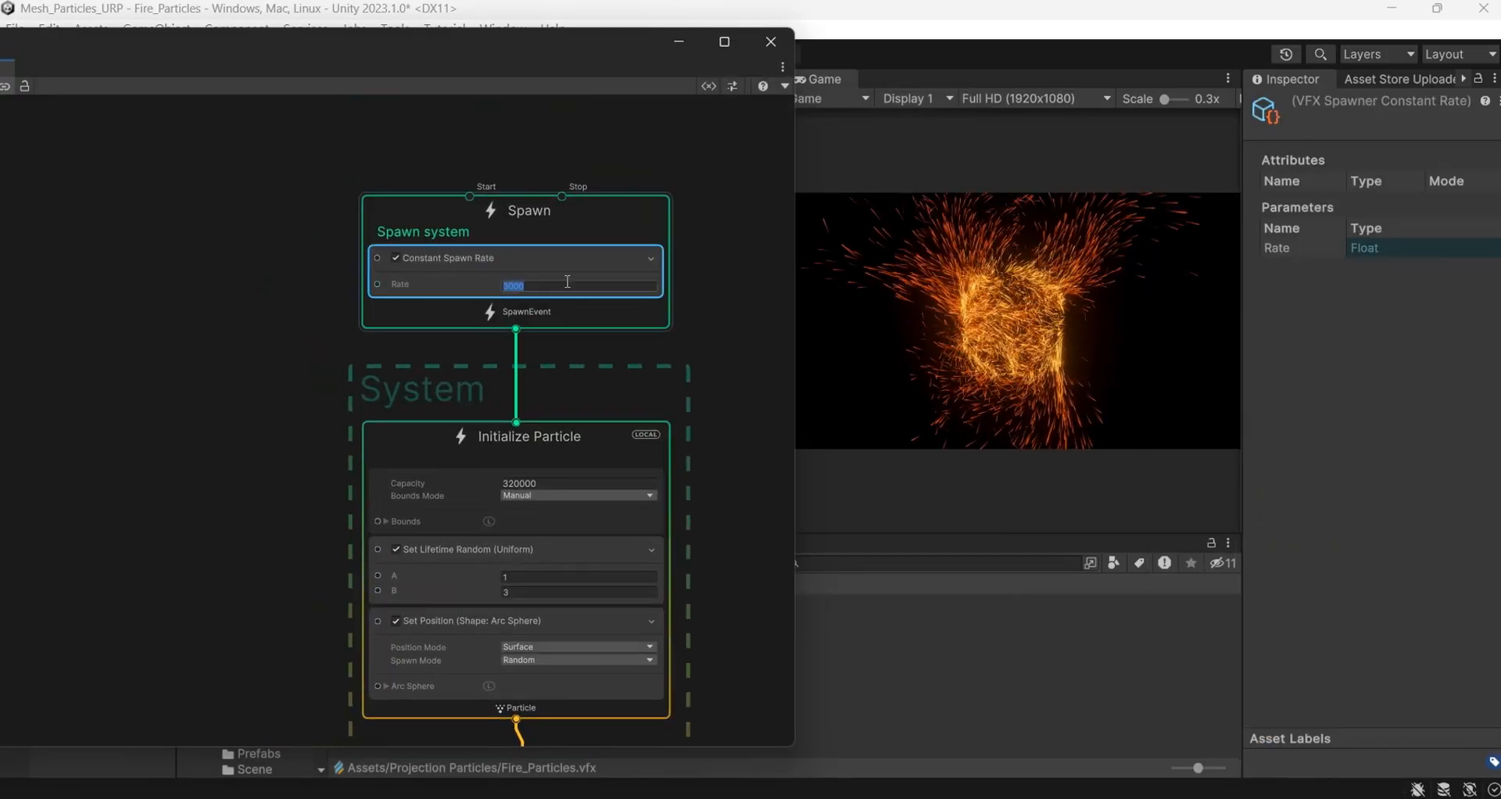
type("8000")
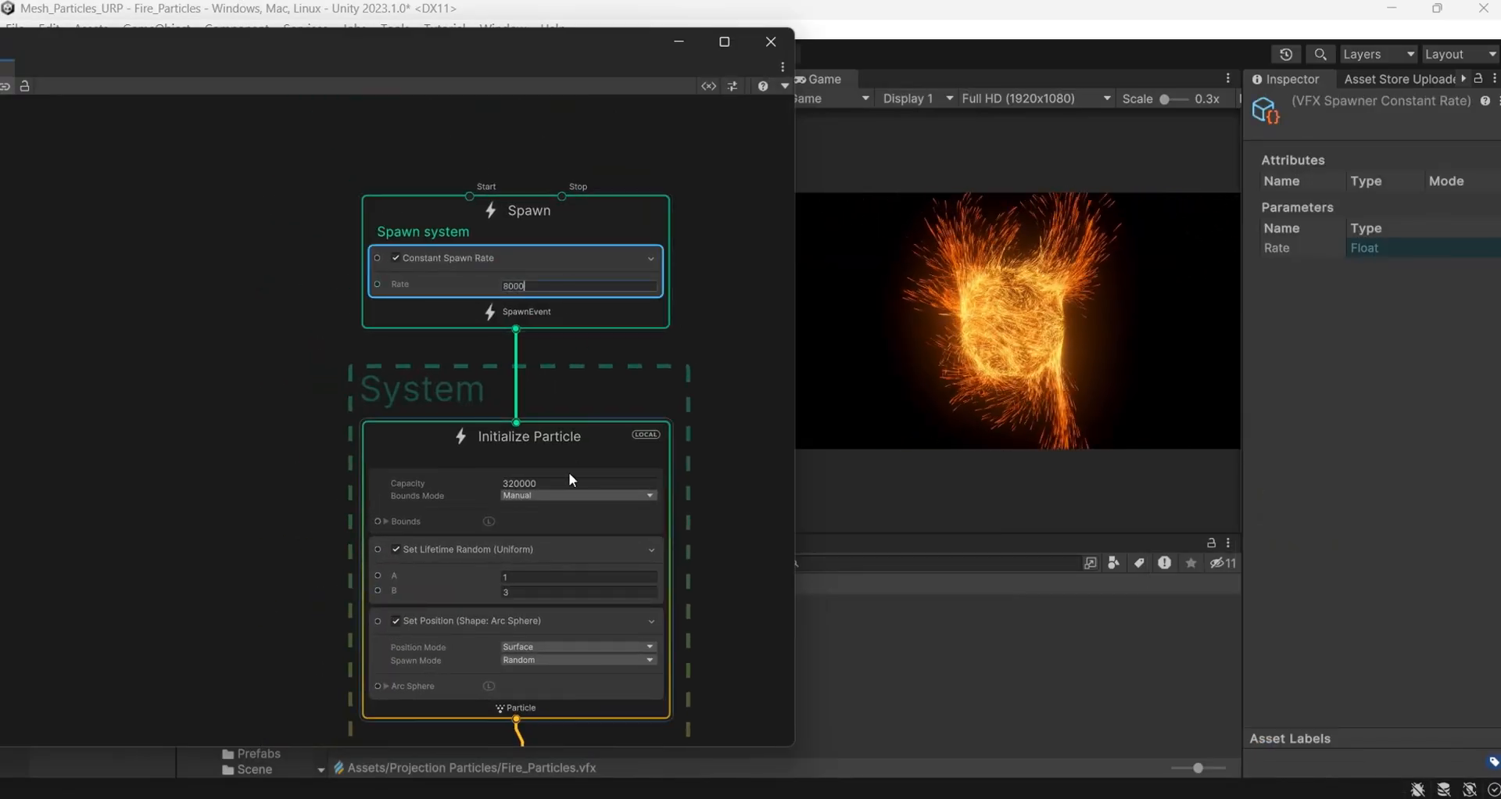
Set the Set Lifetime Random block in Initialize Particle to A 5 and B 7
middle_click_drag(269, 625, 305, 505)
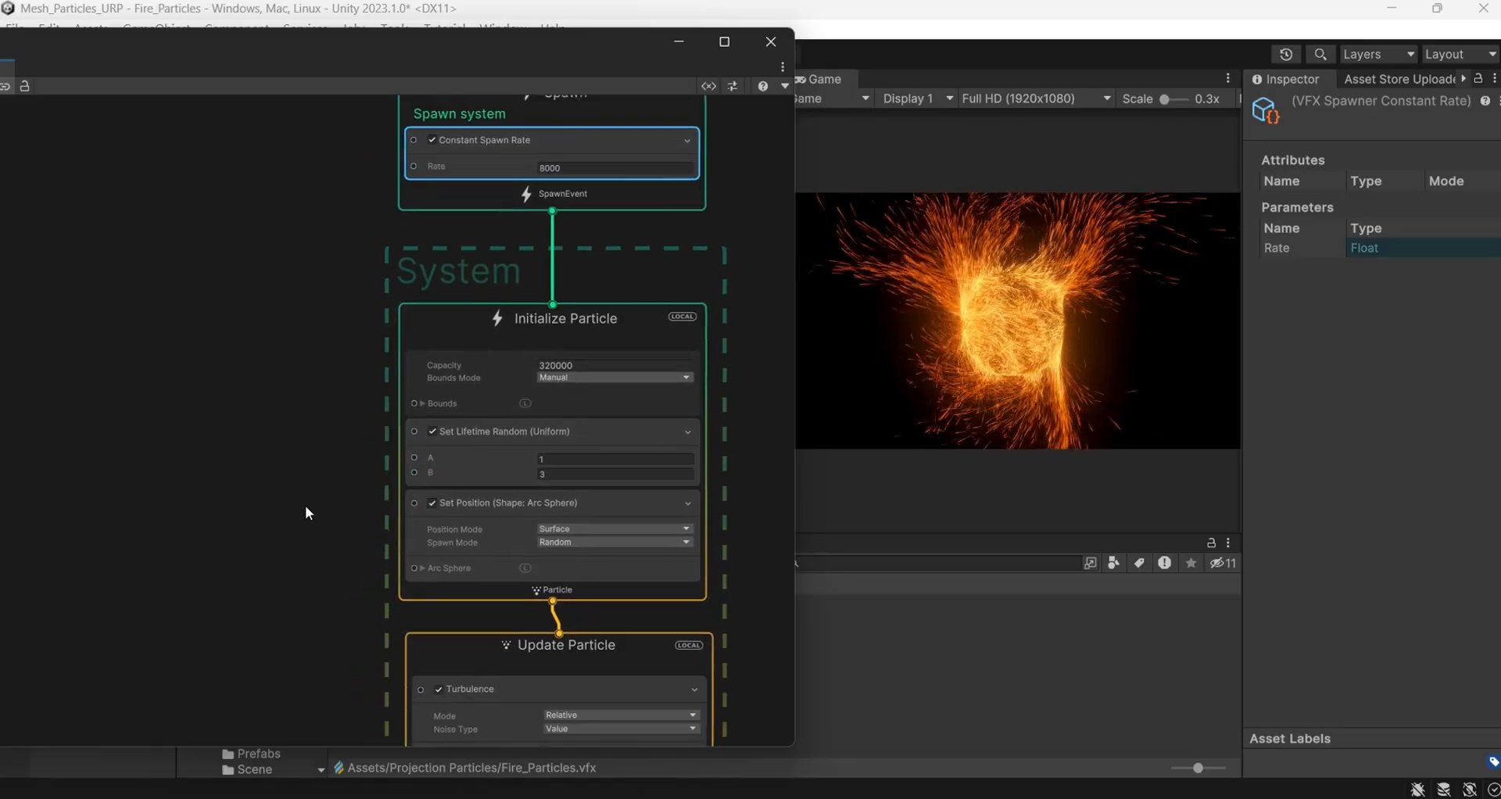
left_click(550, 460)
type("5")
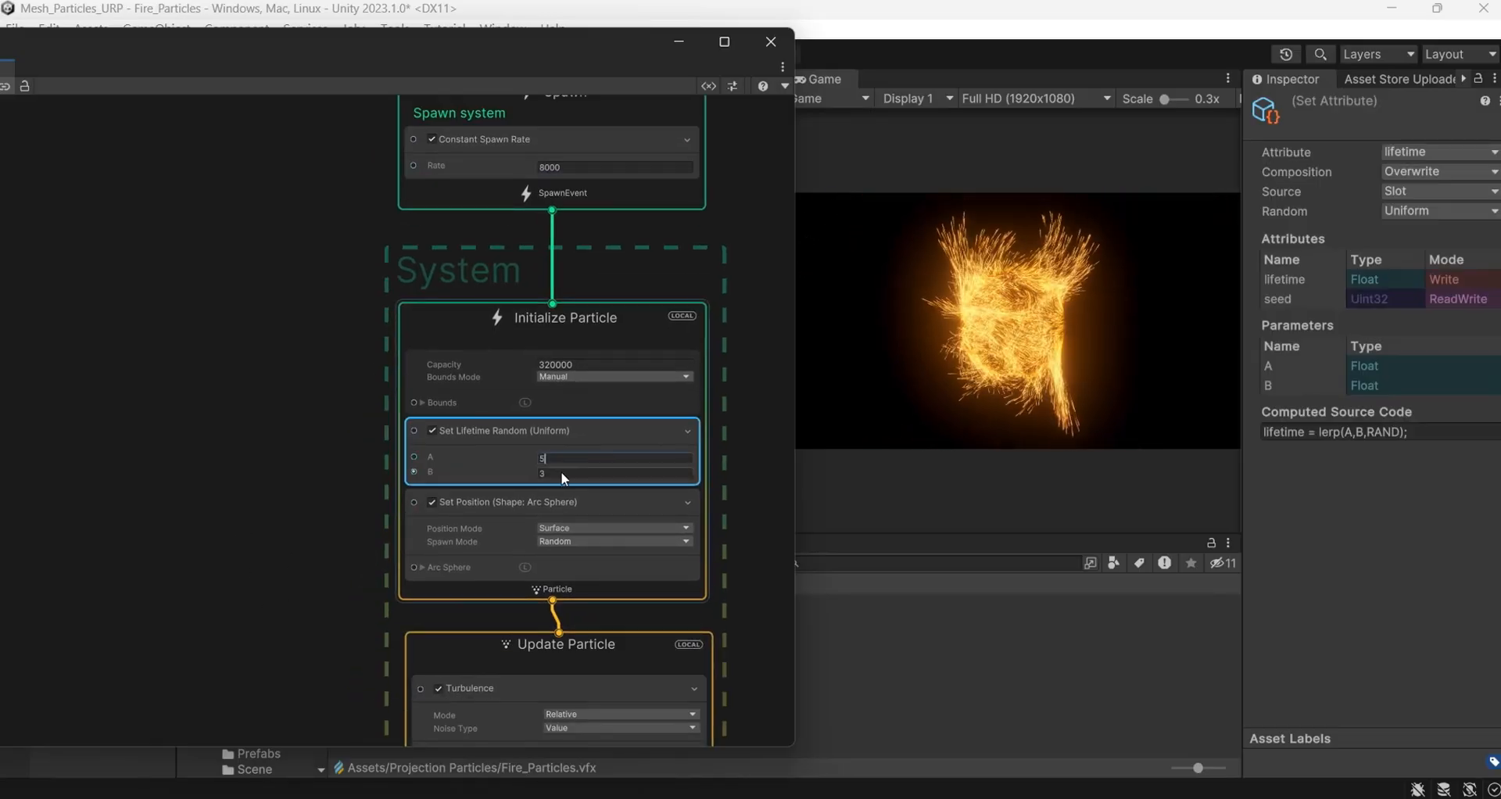
left_click(561, 472)
type("7")
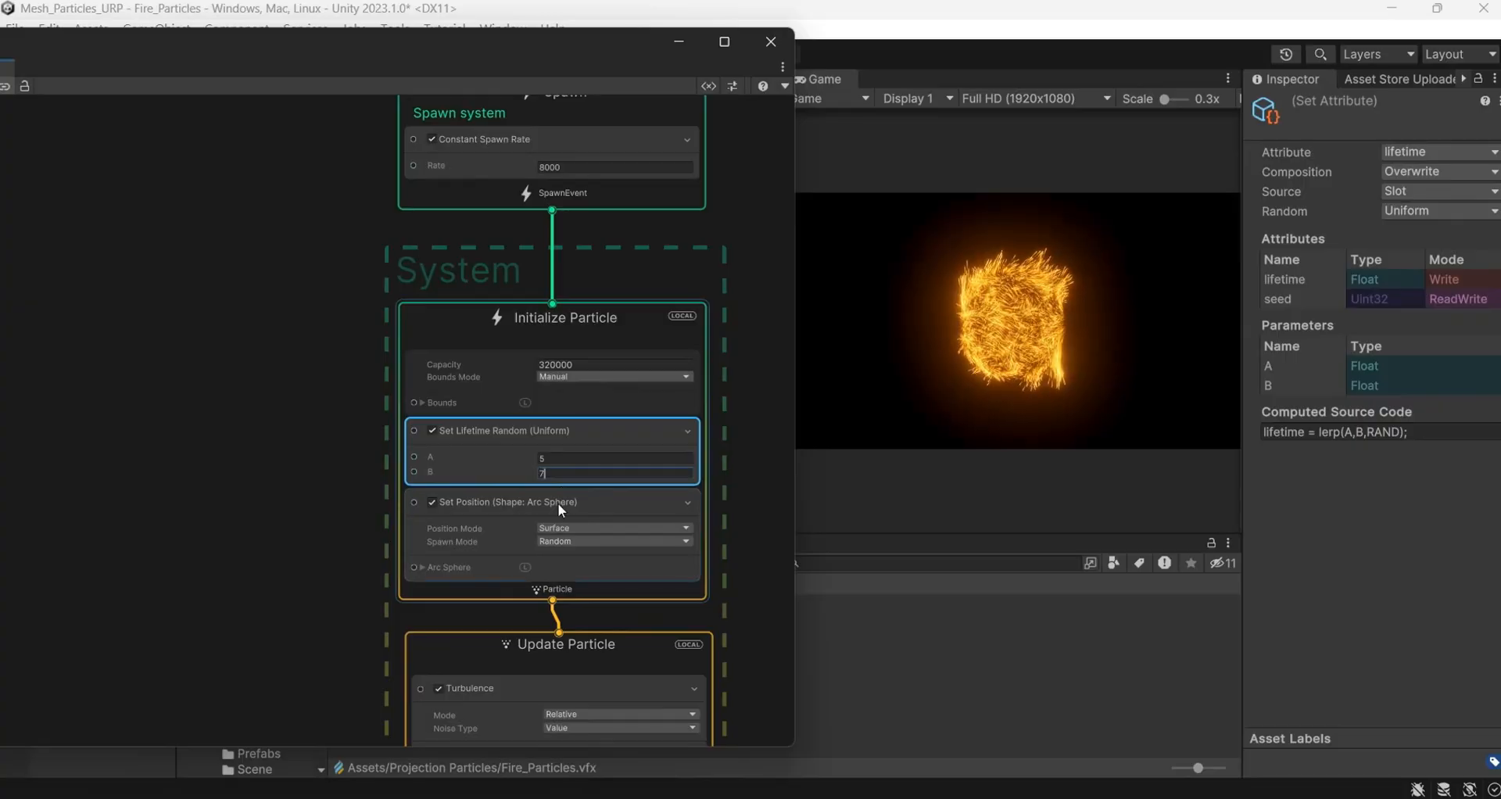
Create a Total Time (VFX) node in the empty graph area beside the Update Particle context
middle_click_drag(273, 584, 290, 279)
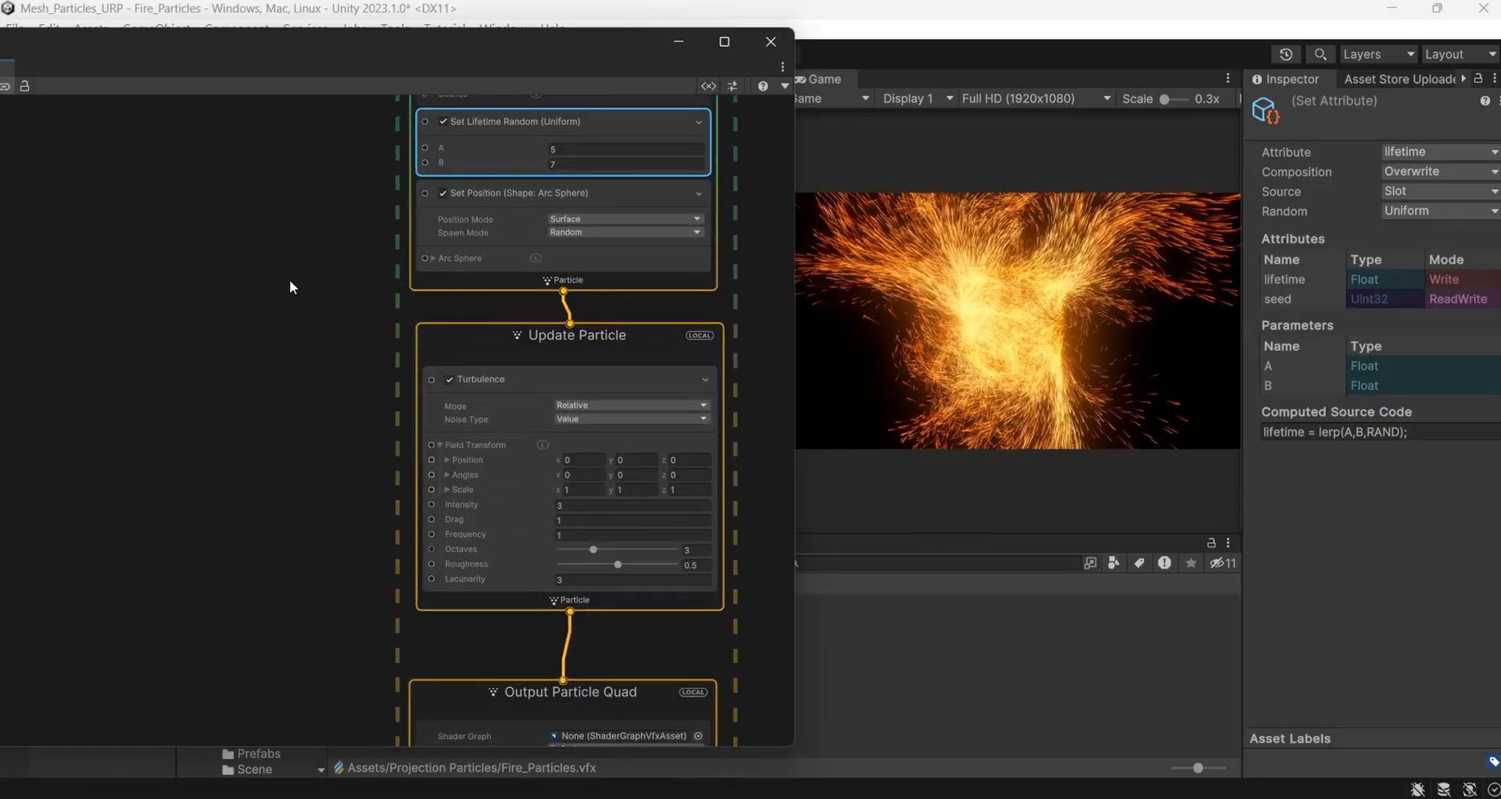
scroll(316, 462, "down", 5)
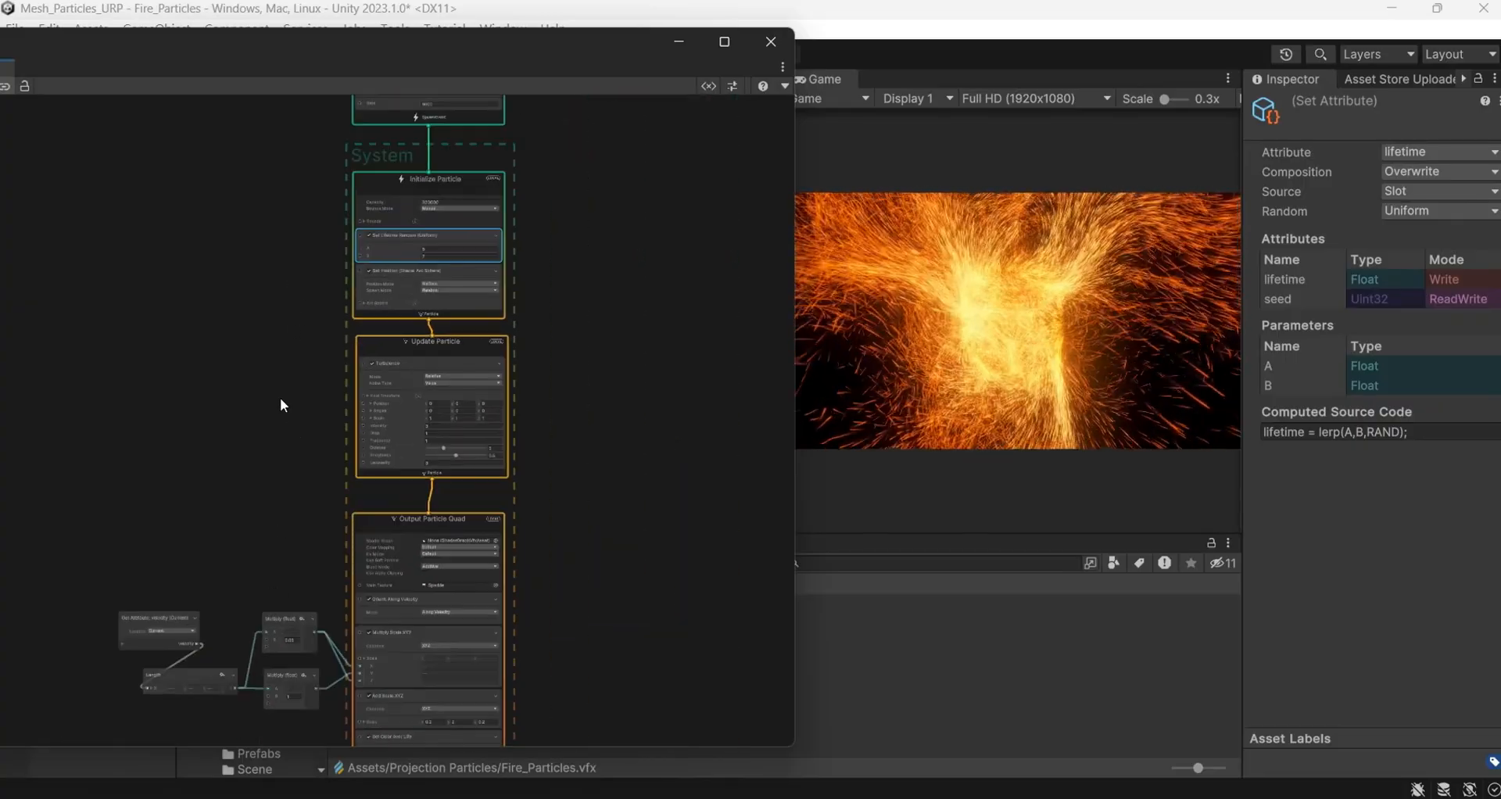
scroll(341, 502, "up", 5)
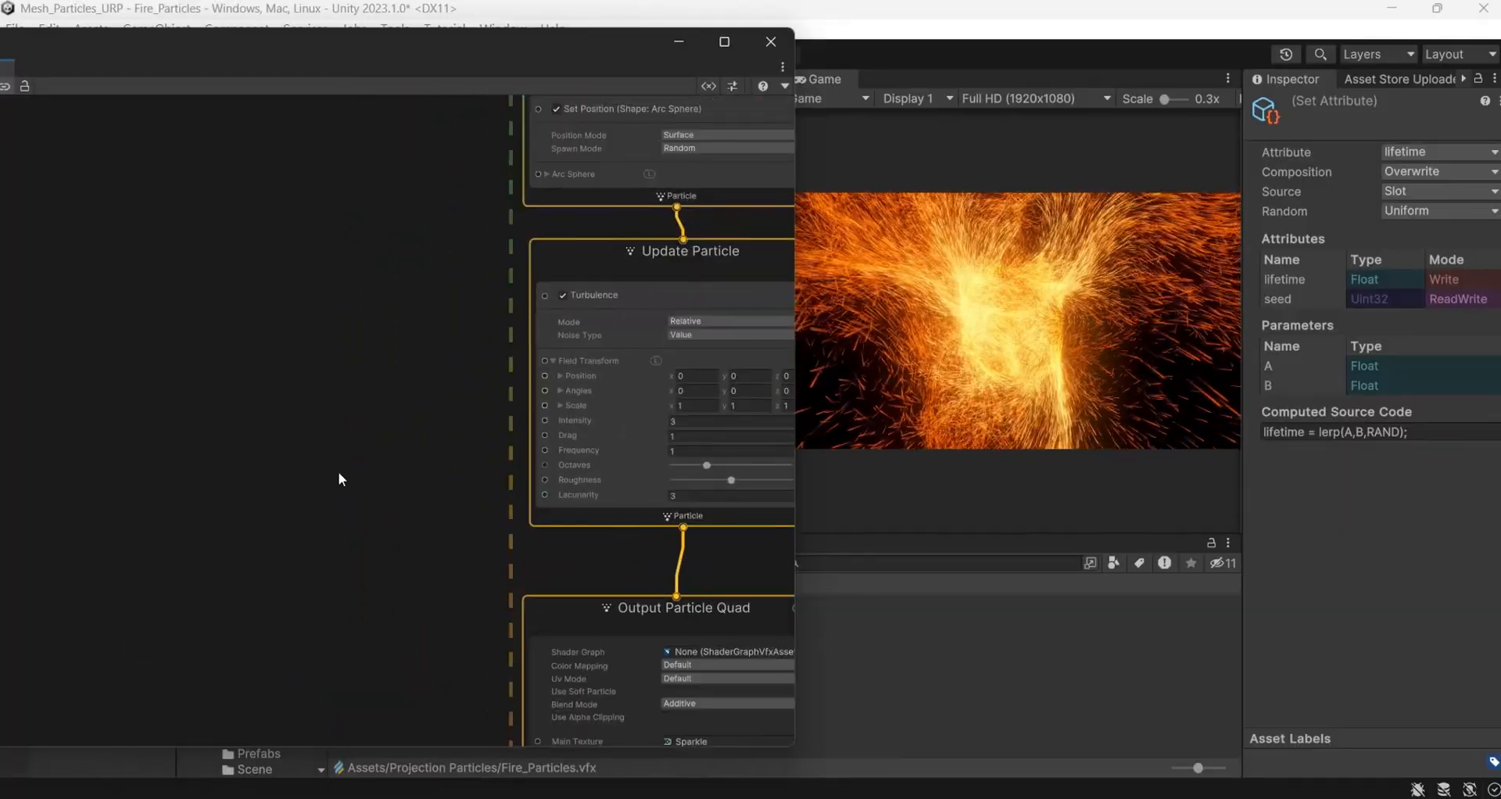
middle_click_drag(330, 467, 432, 466)
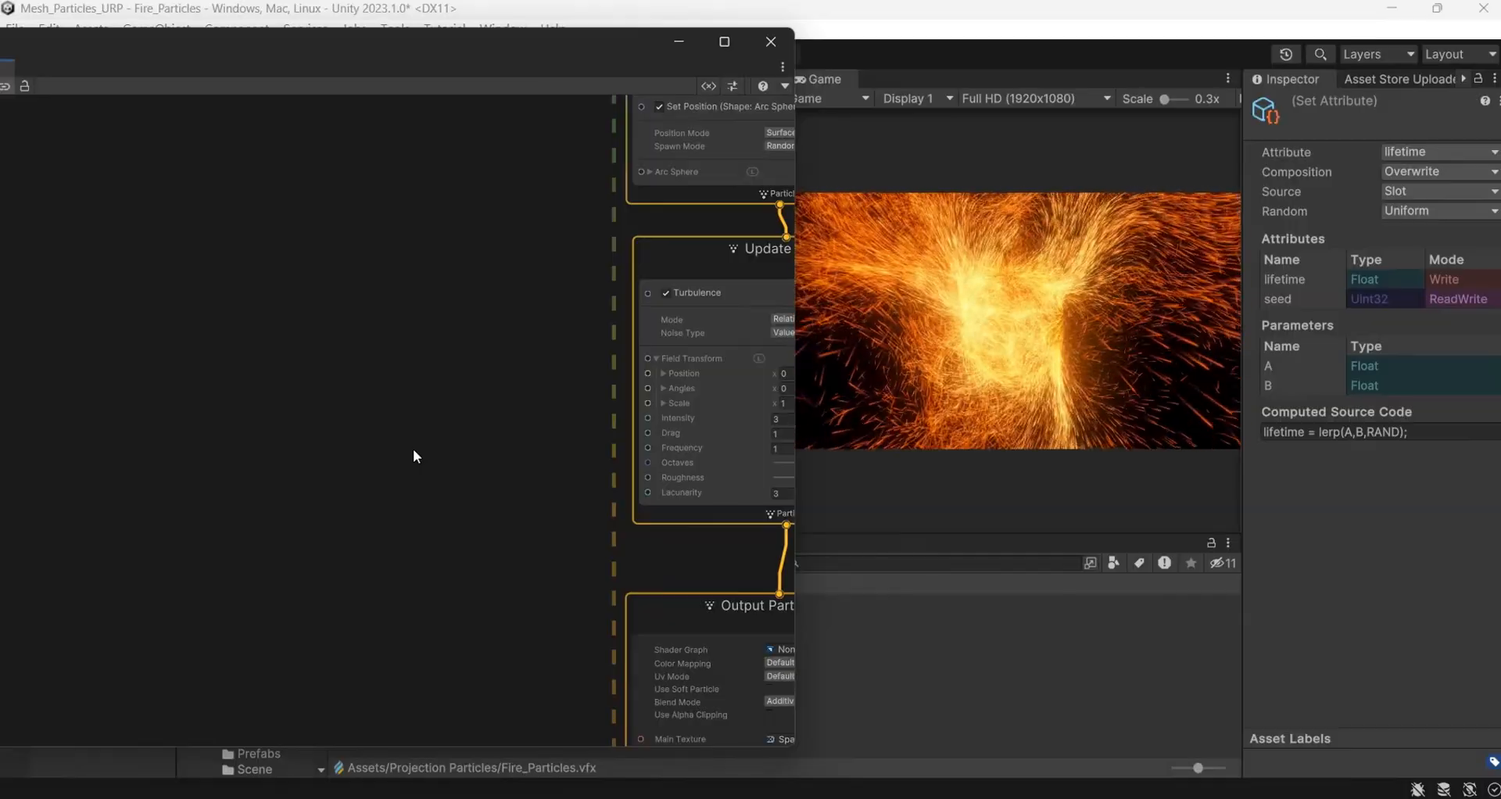
right_click(301, 359)
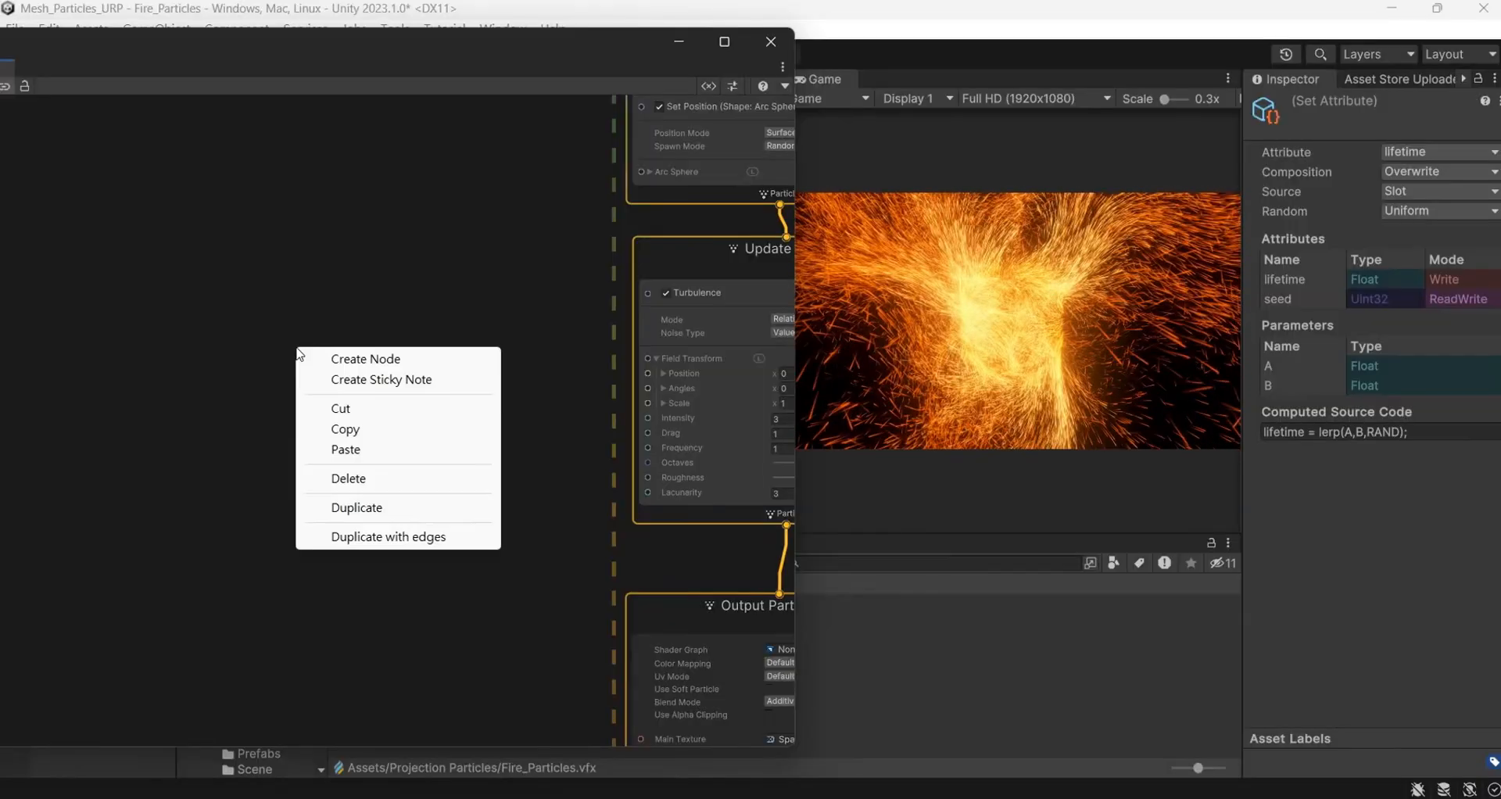
left_click(339, 359)
type("tot")
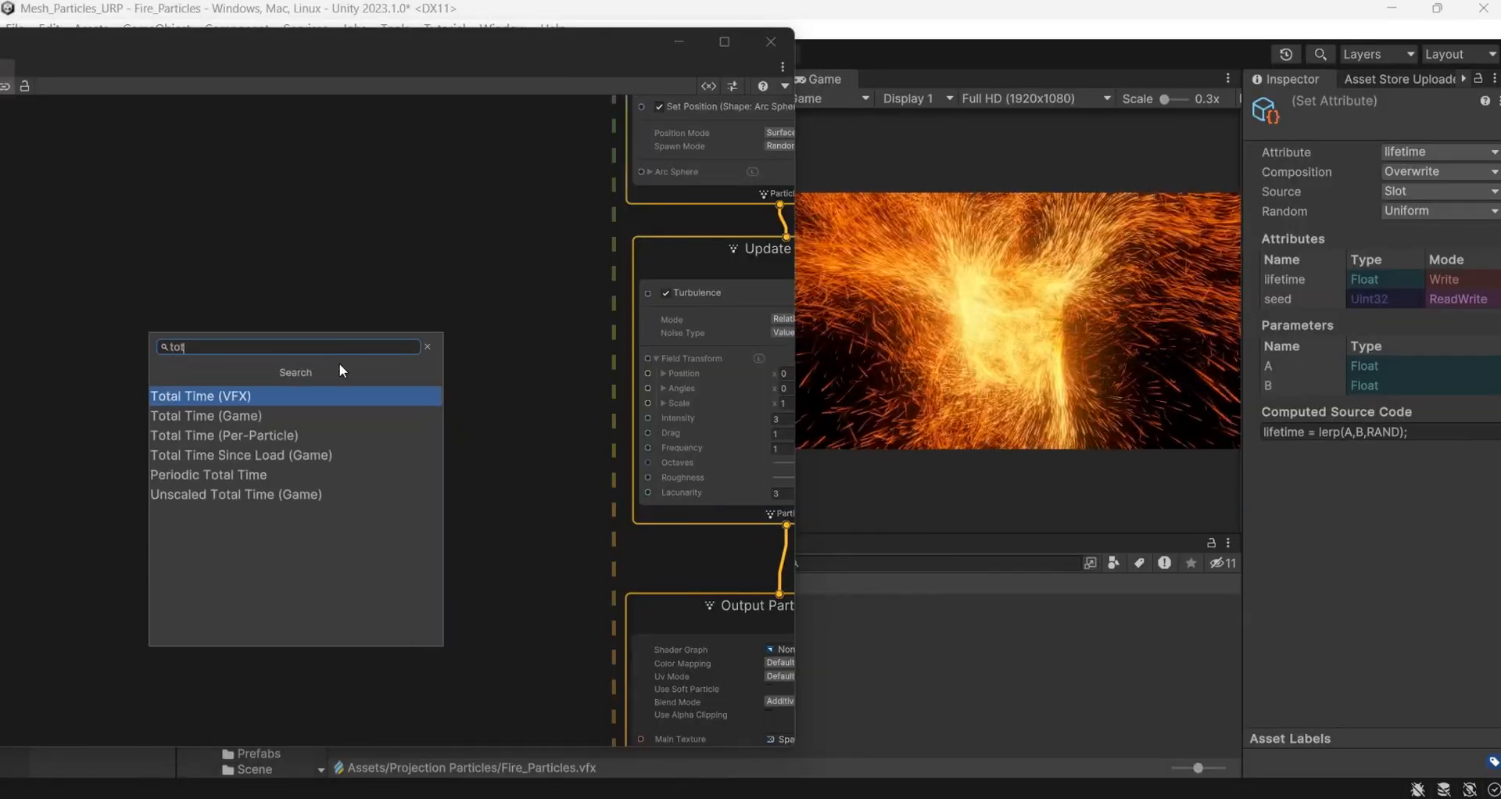
key("Return")
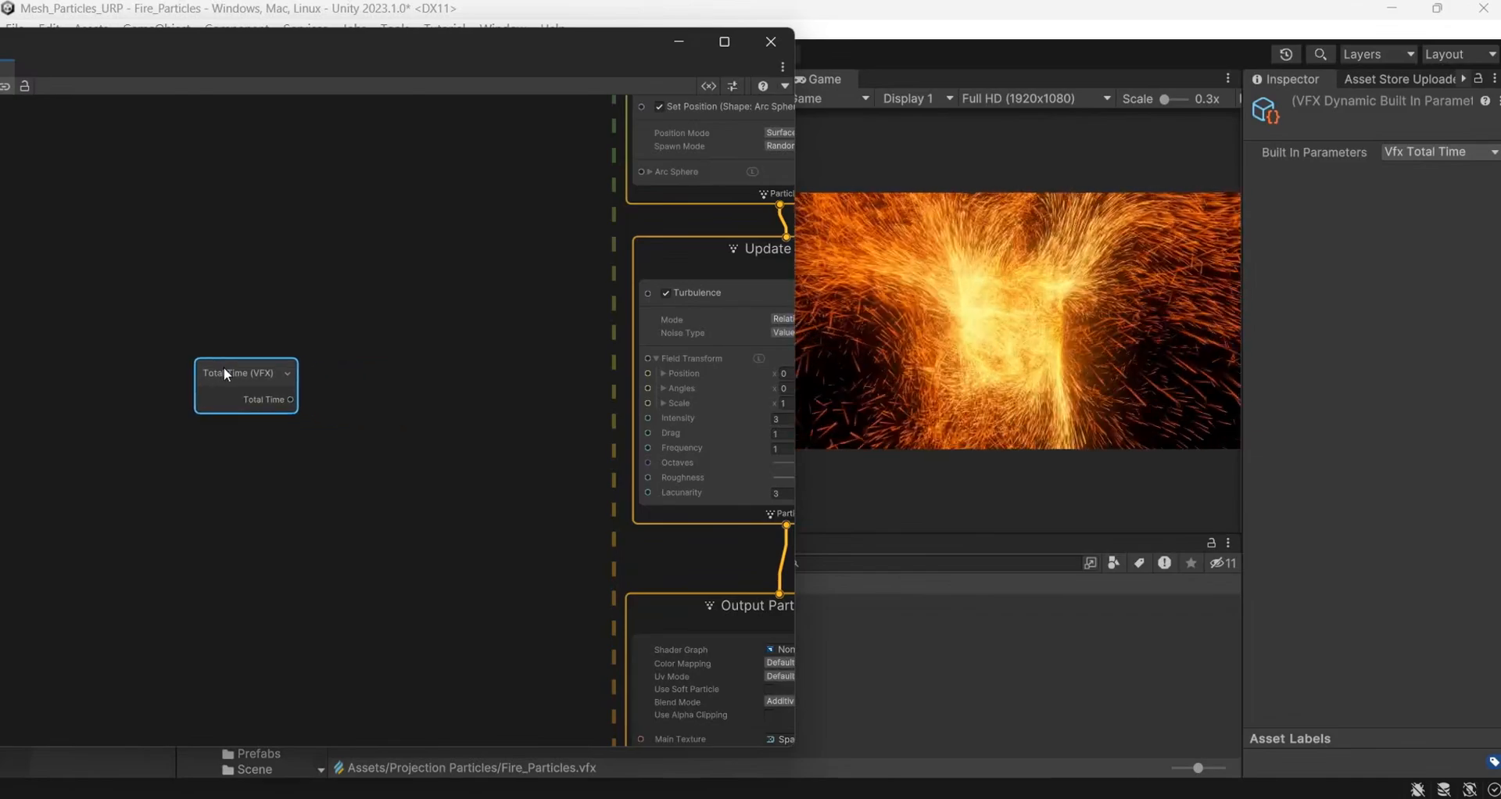
Create a Vector3 node and arrange it above and to the right of the Total Time (VFX) node
right_click(385, 392)
left_click(405, 401)
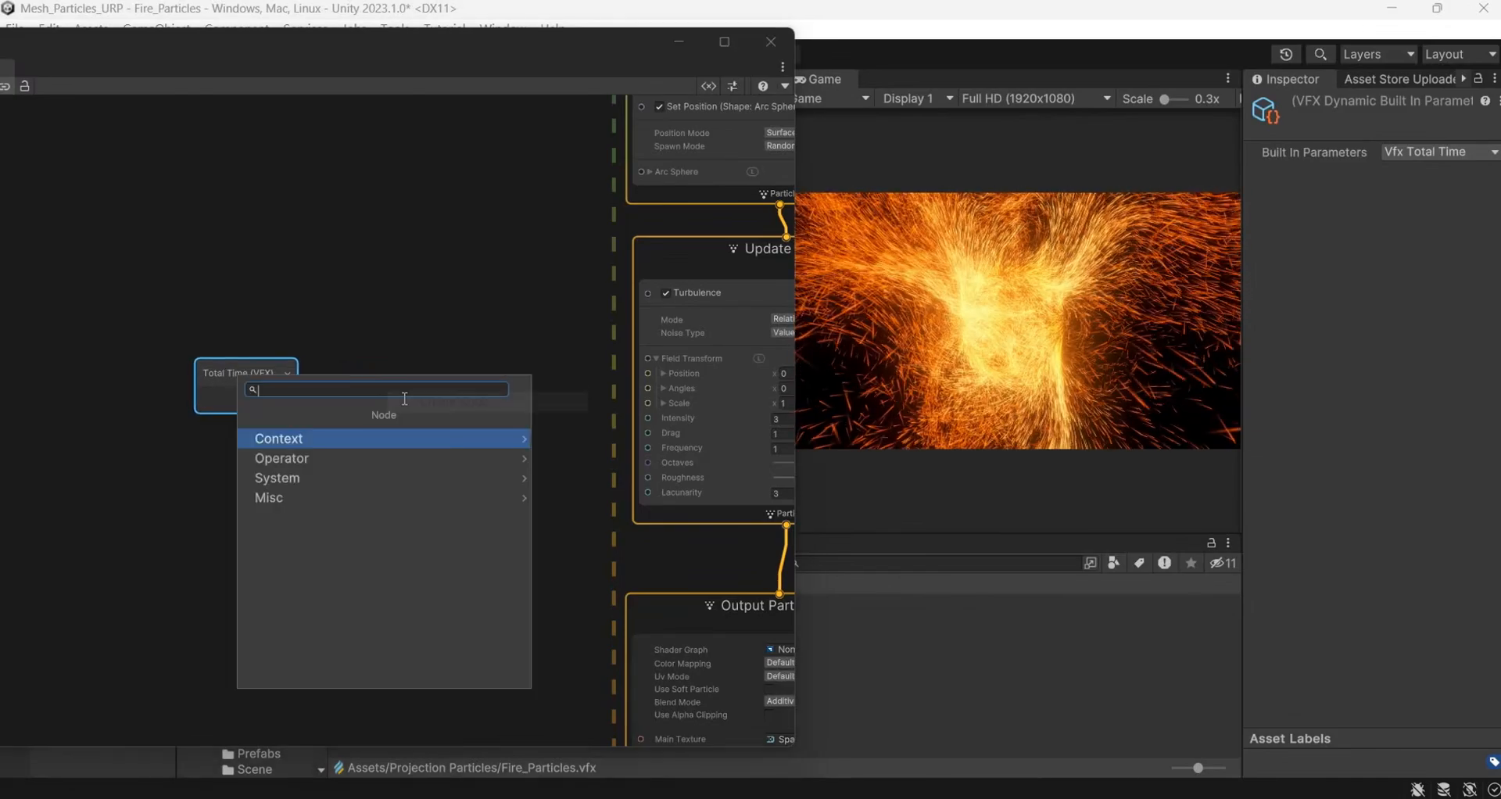
type("vec")
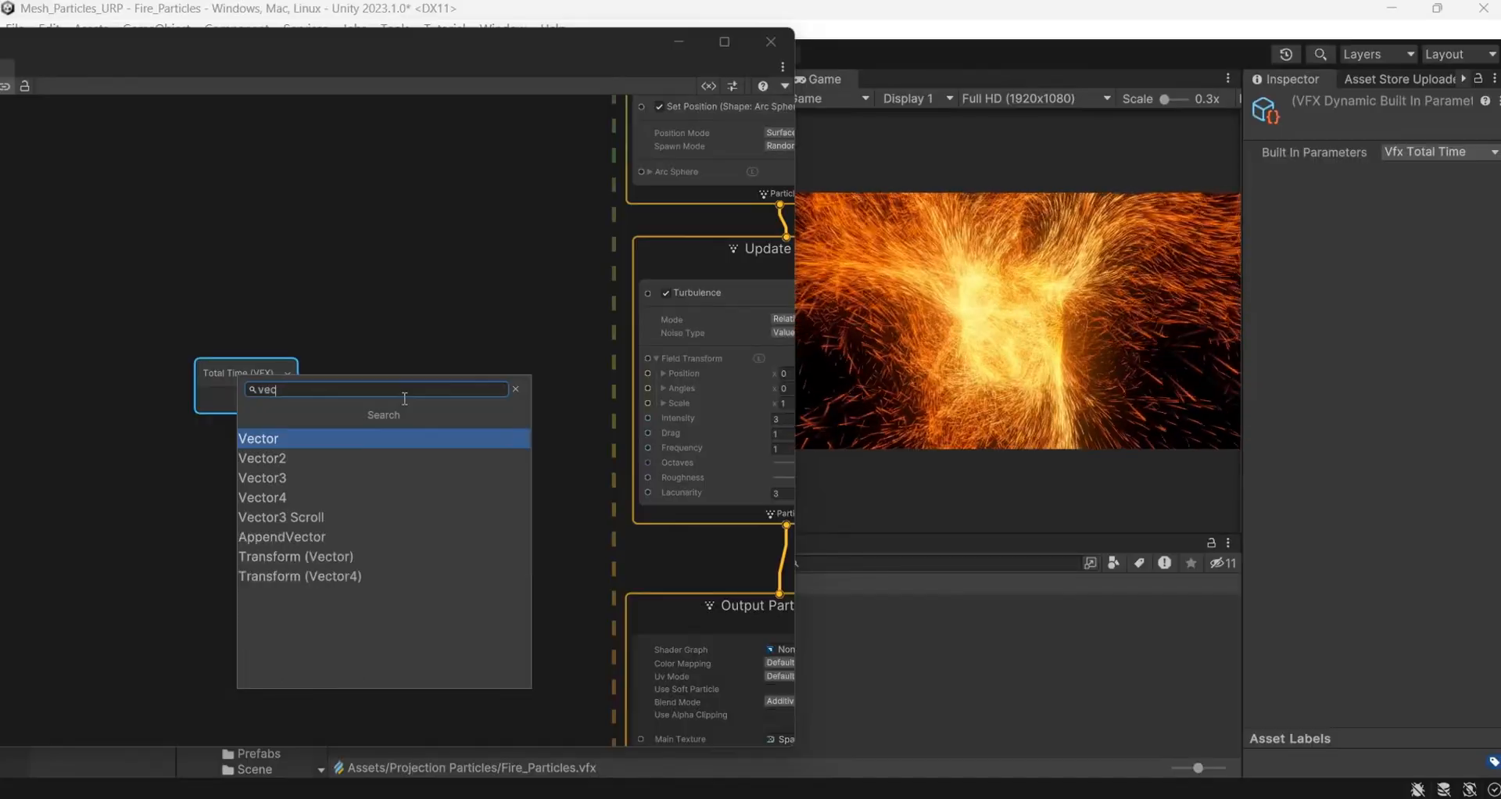
key("Down")
key("Down")
key("Return")
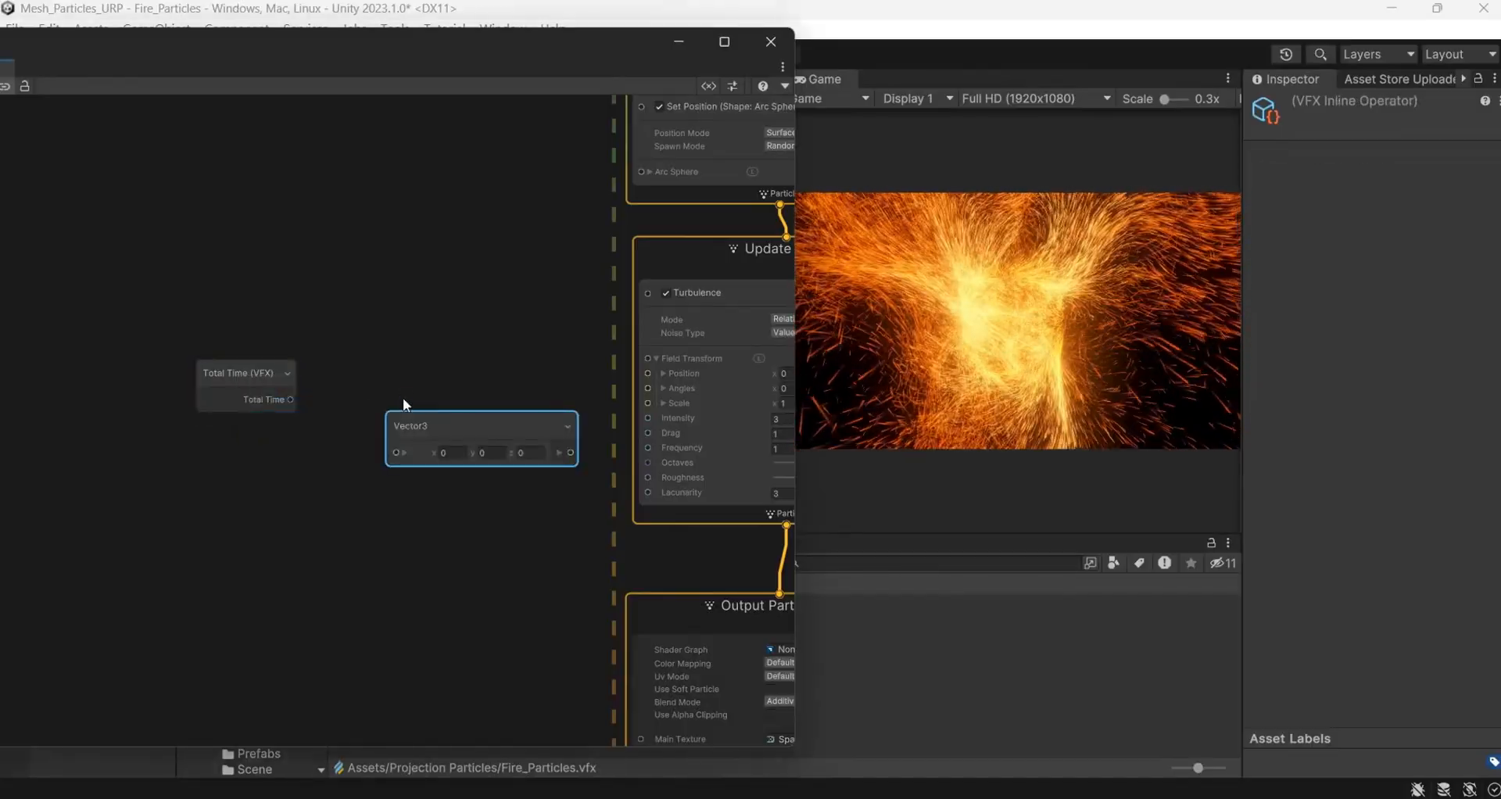
left_click_drag(232, 374, 165, 407)
left_click_drag(471, 421, 364, 341)
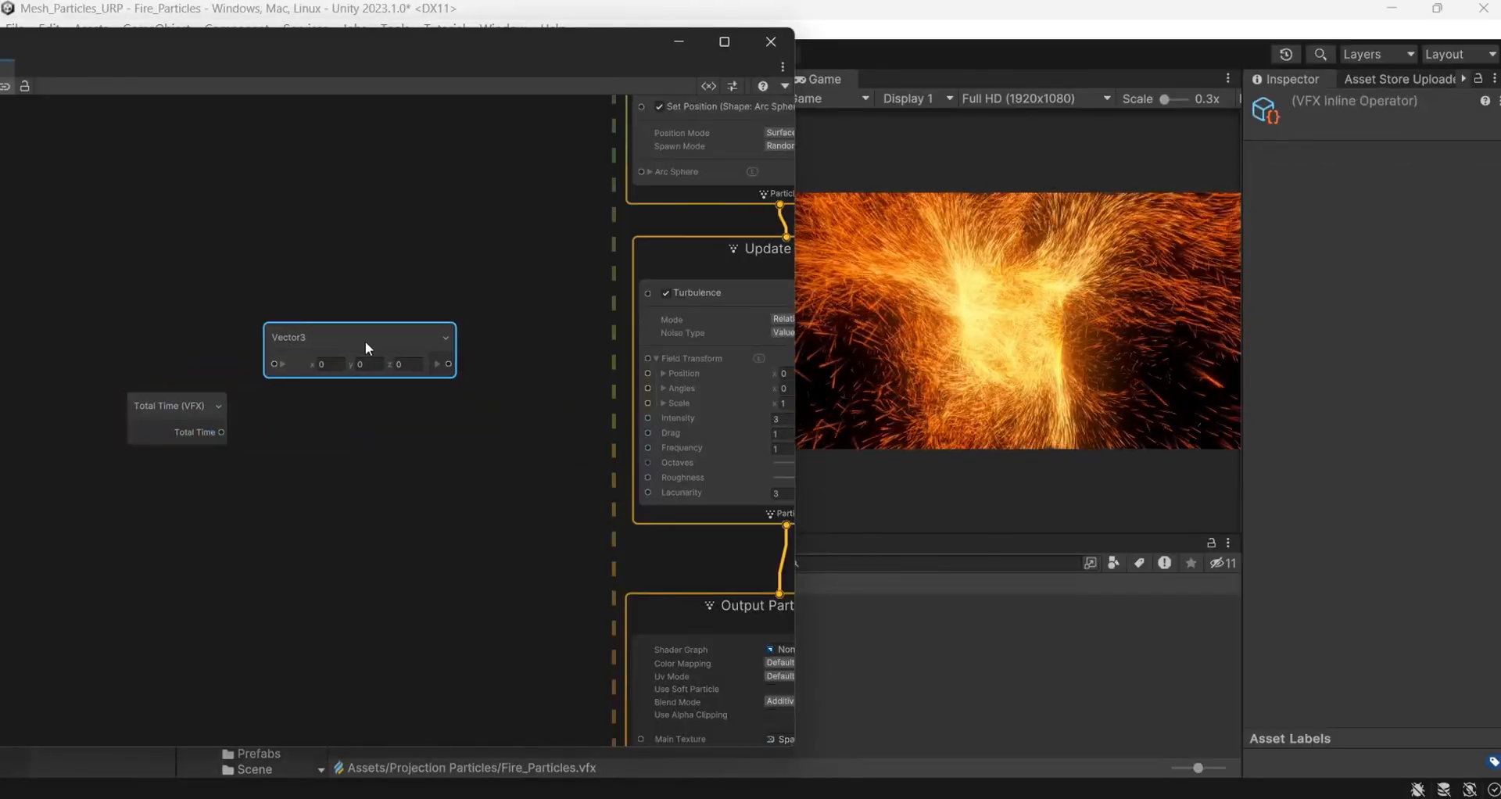
Create a Multiply node in the empty graph area below the Vector3 node
right_click(321, 435)
left_click(358, 443)
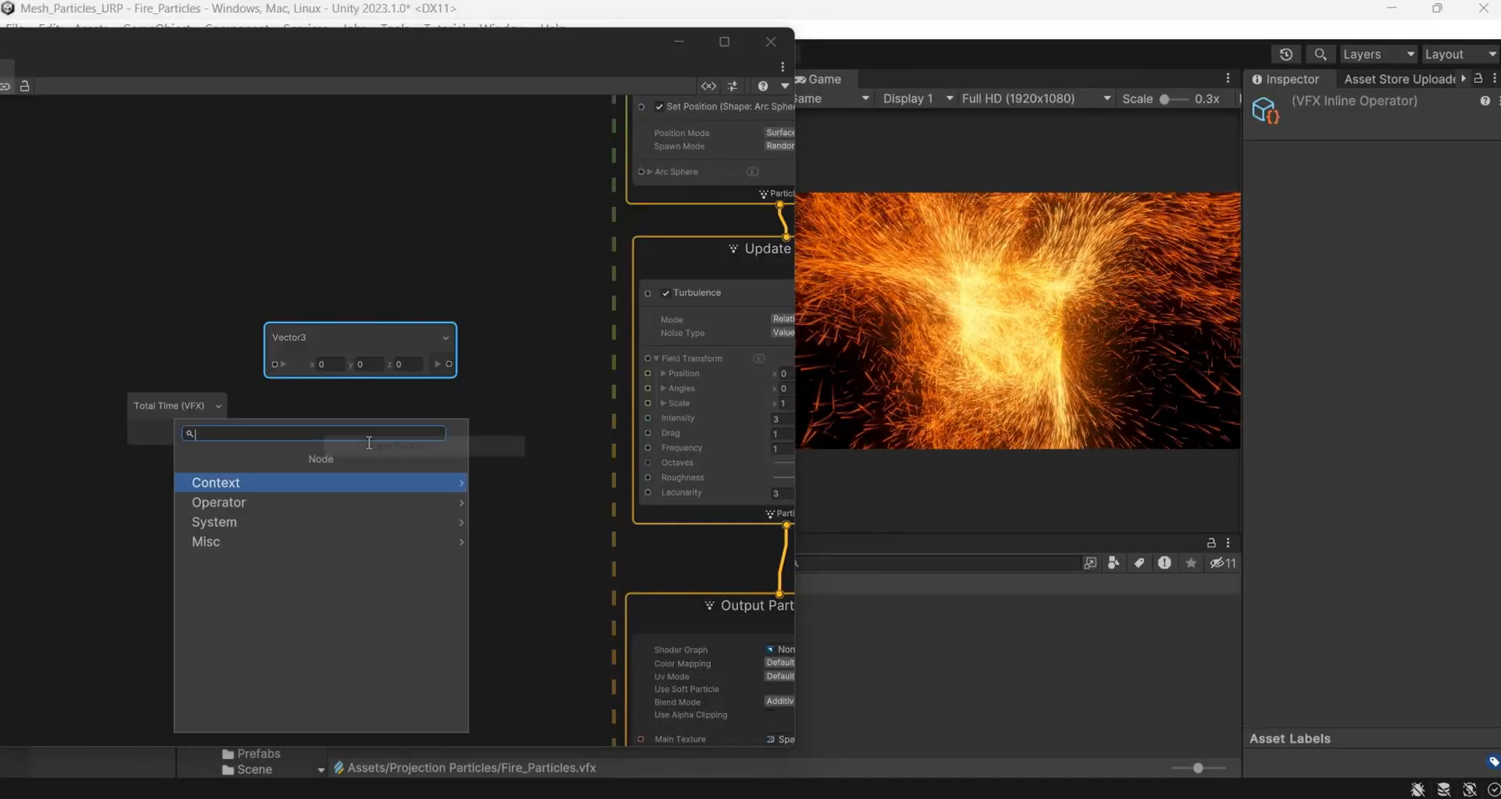
type("multiply")
key("Return")
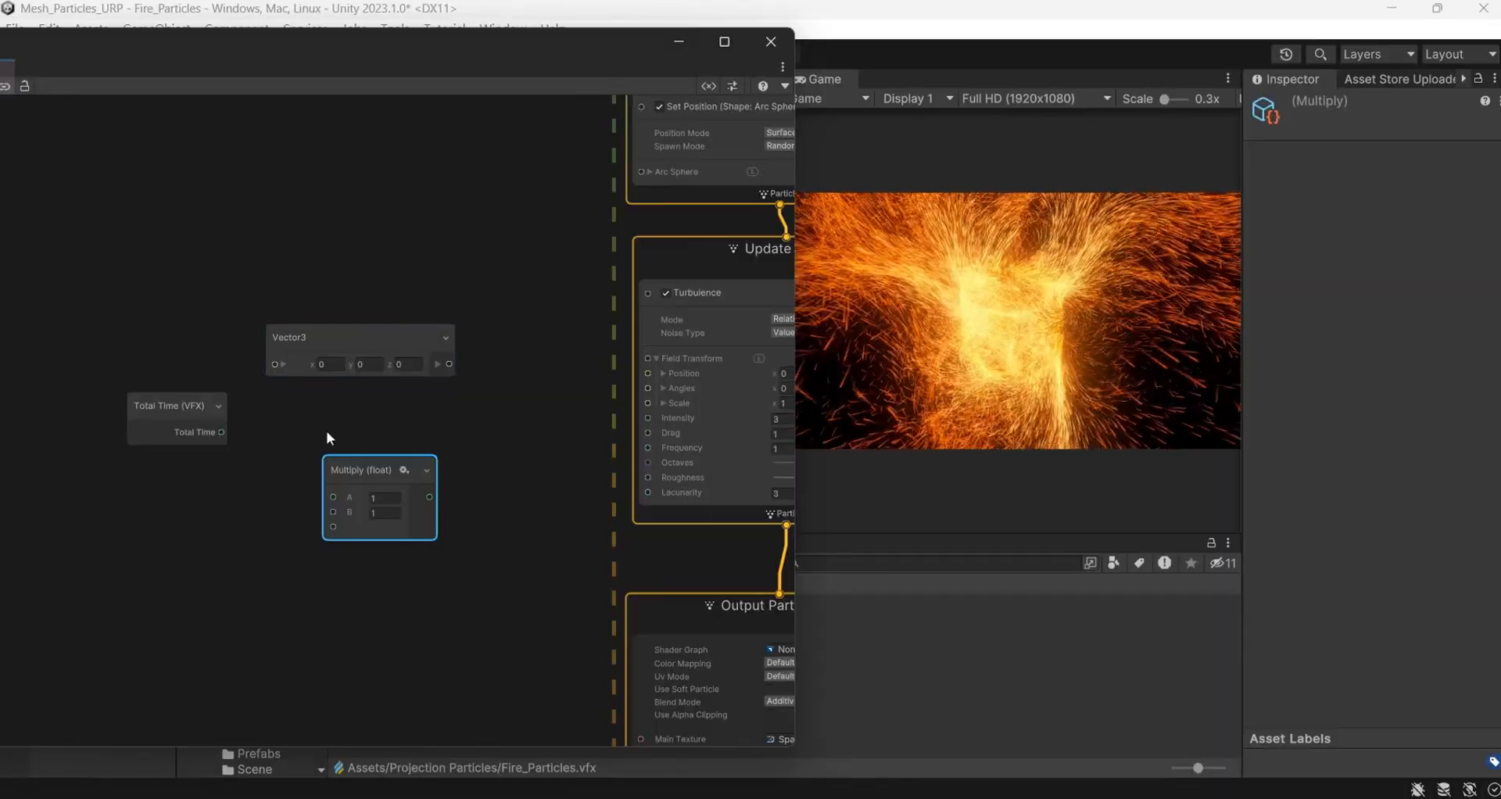
Move the Vector3 node up, duplicate it and place the copy below the Total Time (VFX) node
left_click_drag(344, 331, 310, 303)
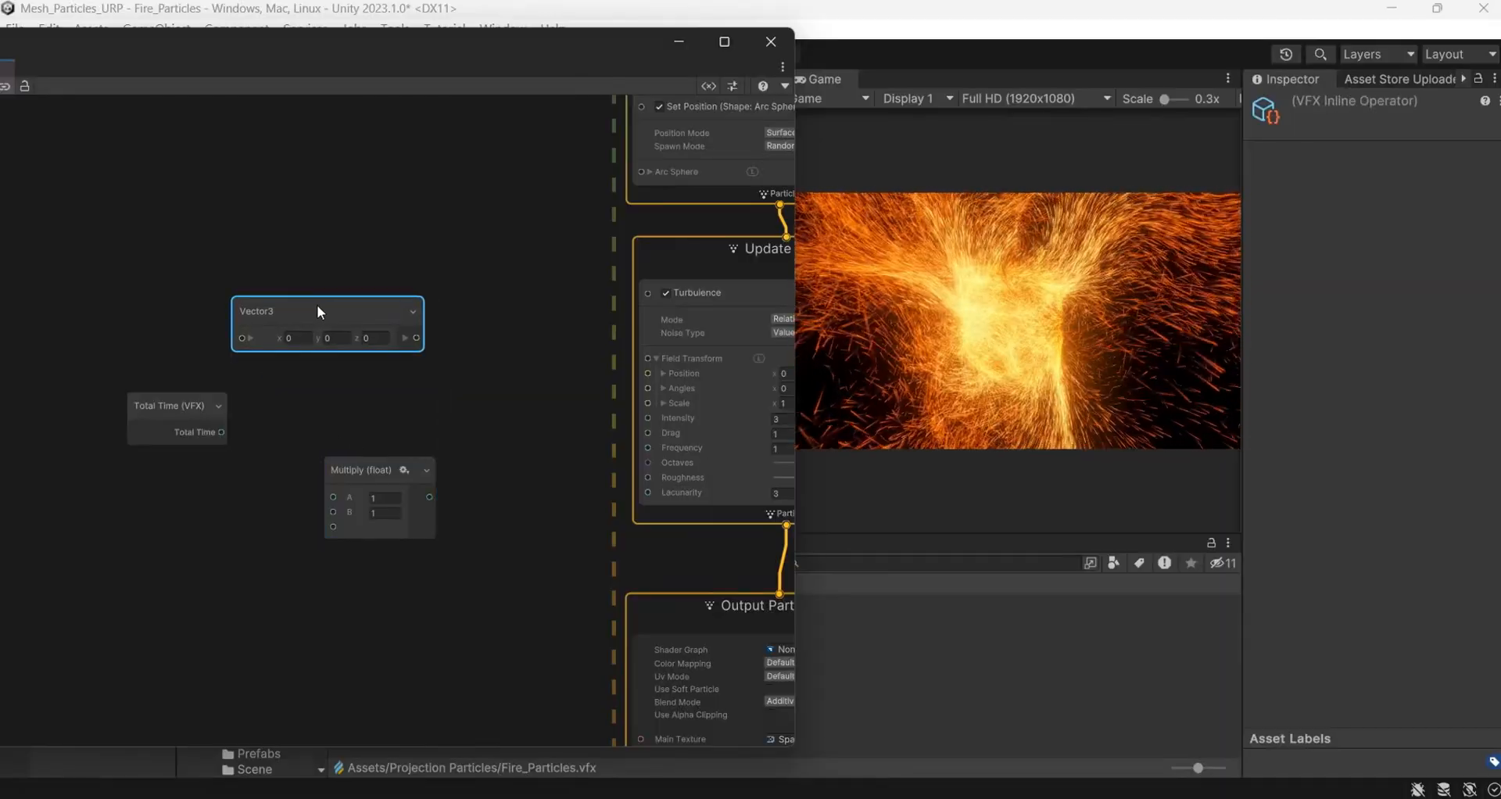
key("ctrl+d")
left_click_drag(406, 319, 126, 521)
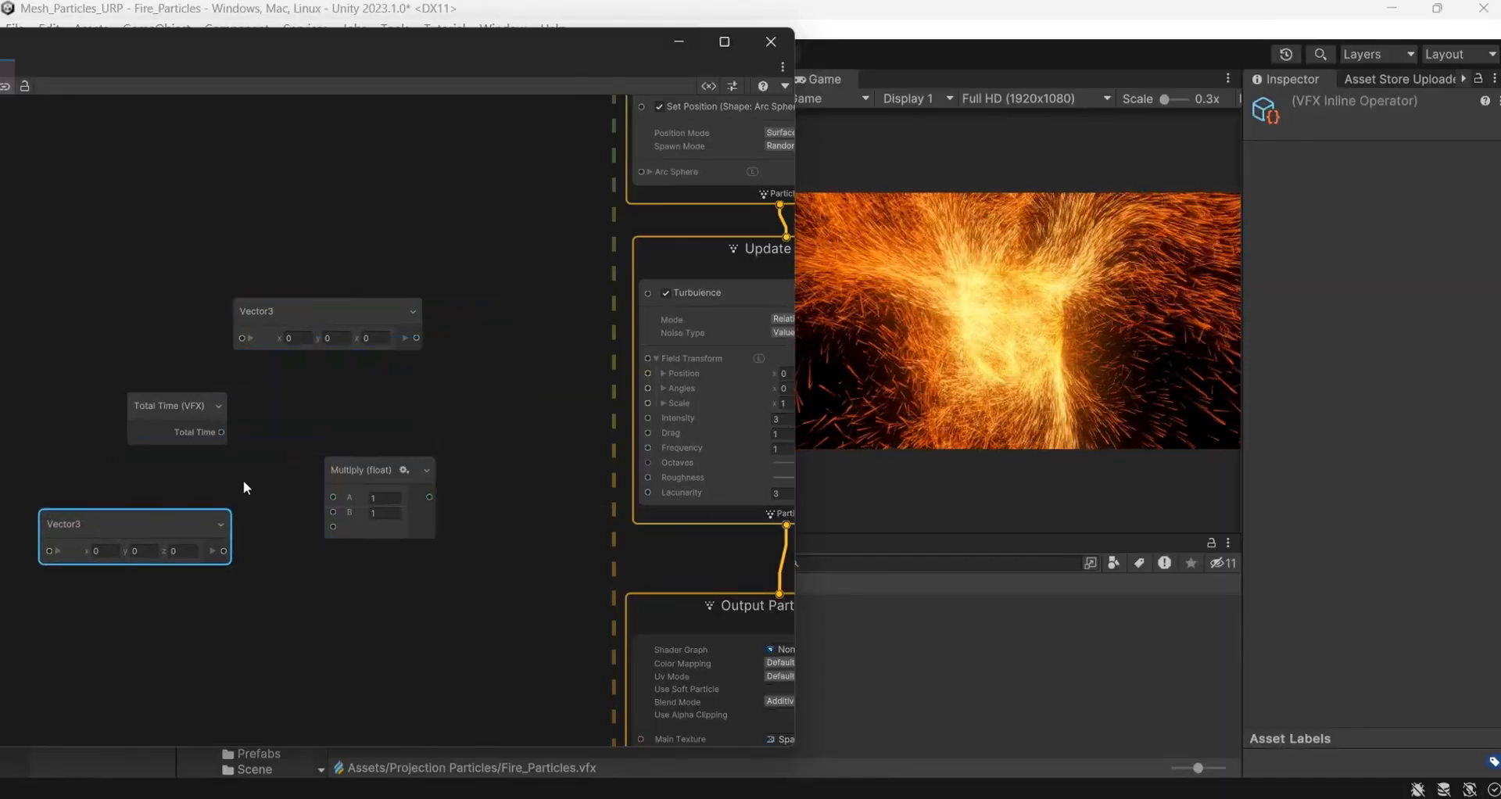
Move the Multiply node closer and connect Total Time to its A input and the lower Vector3 to its B input
left_click(358, 470)
left_click_drag(356, 467, 293, 476)
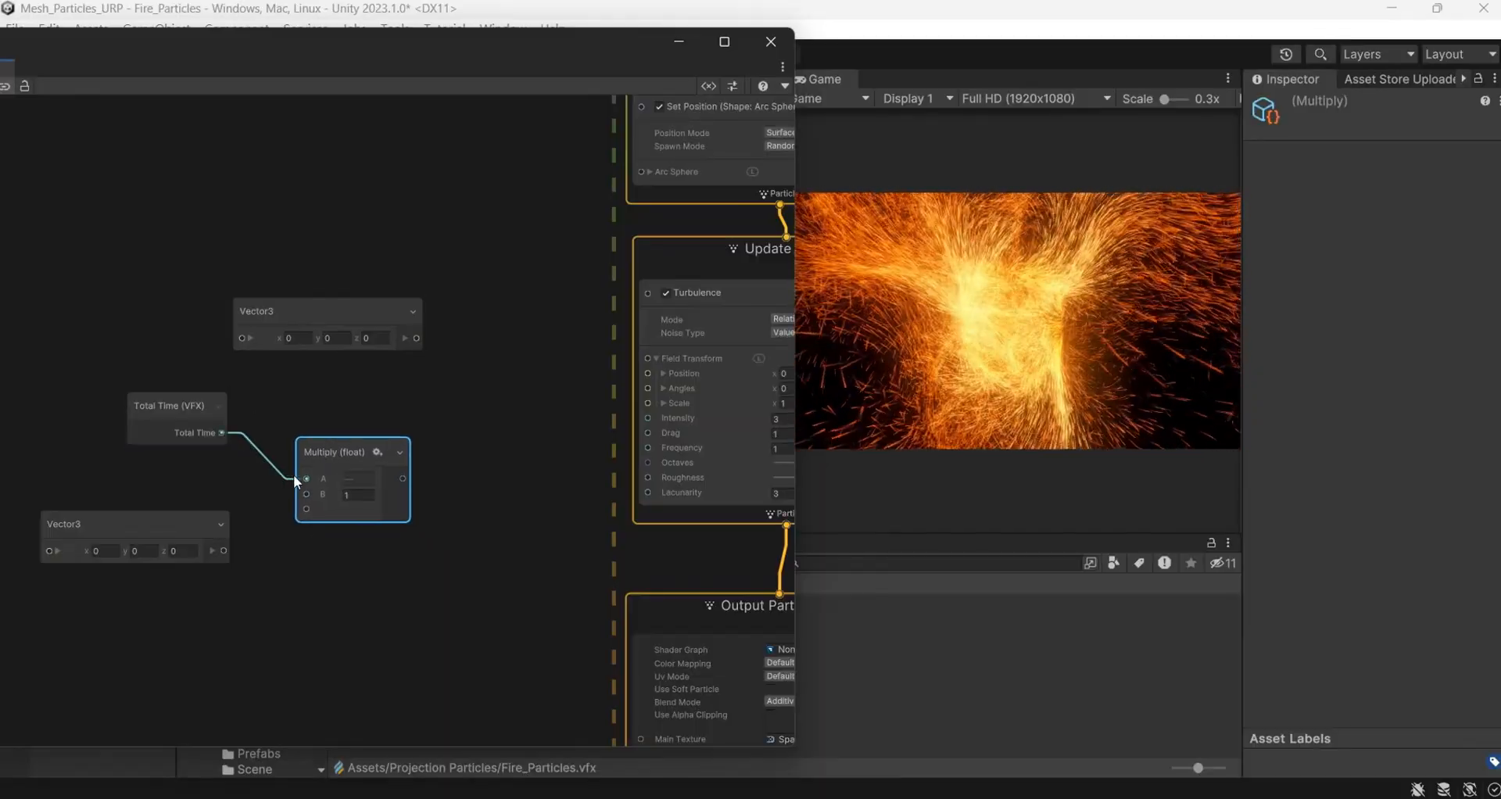
left_click_drag(223, 552, 306, 494)
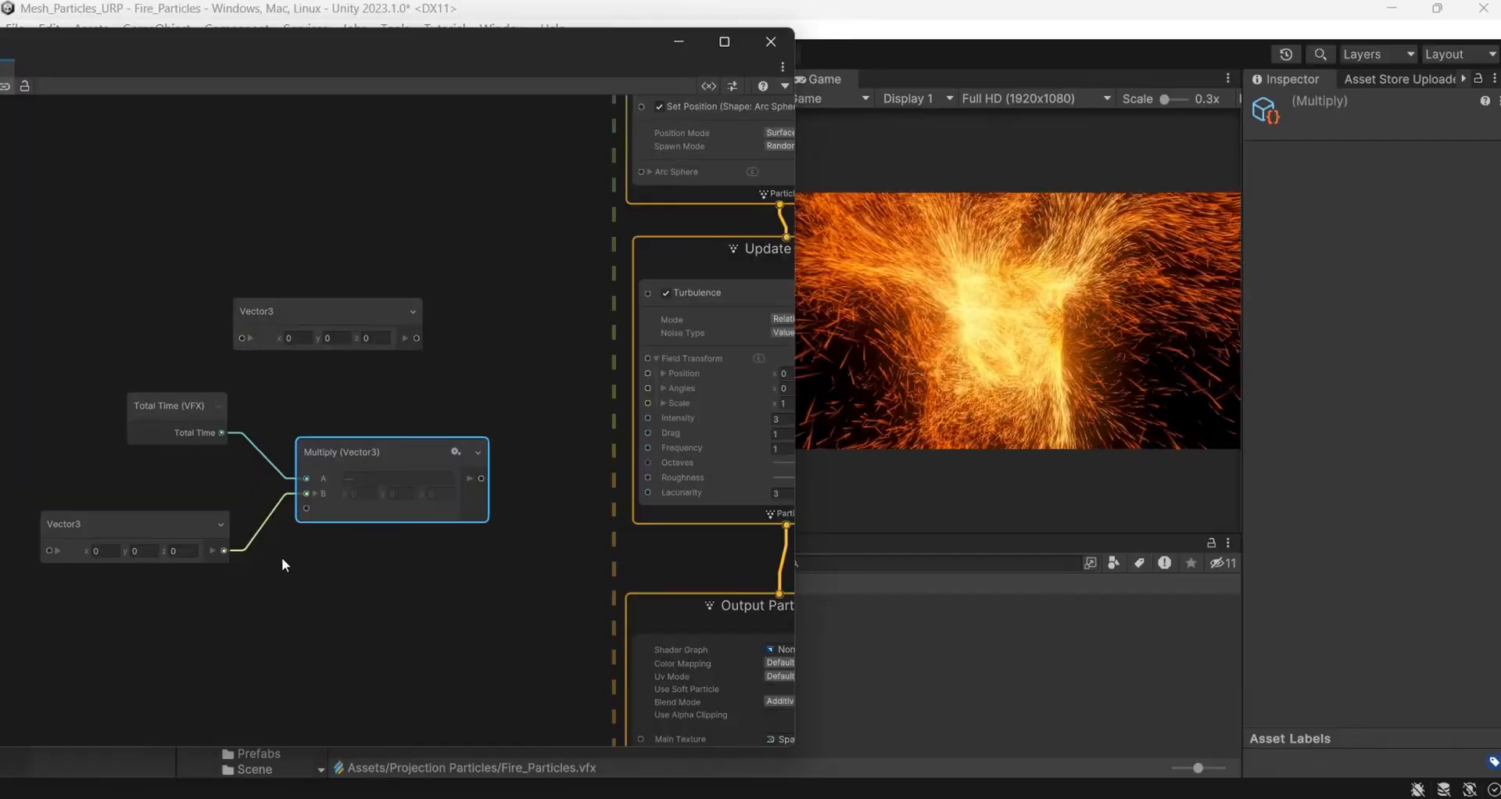
Shift the Total Time, Multiply and both Vector3 nodes away from the Update Particle context to make room
left_click_drag(118, 377, 378, 528)
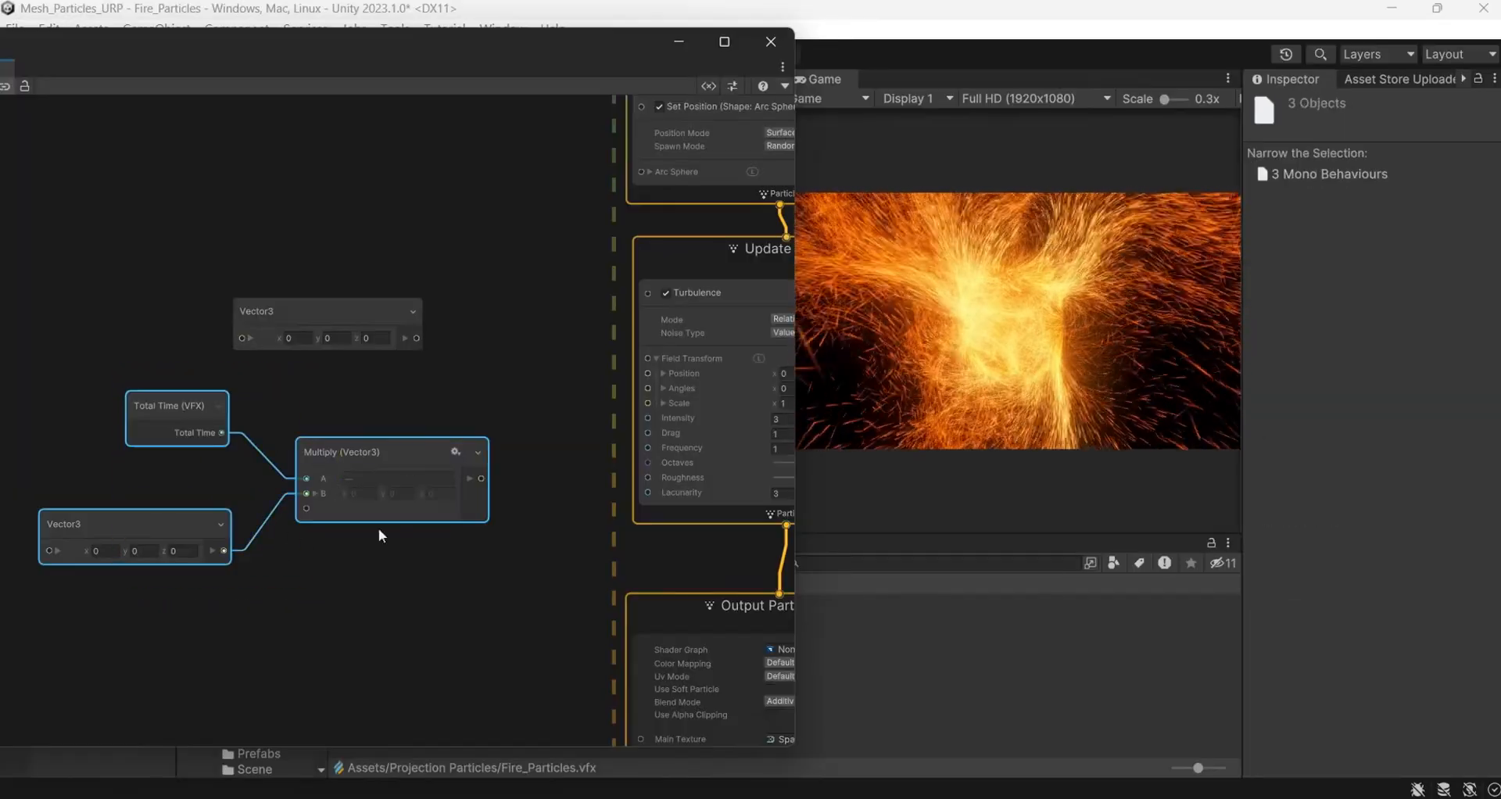
left_click_drag(410, 457, 283, 449)
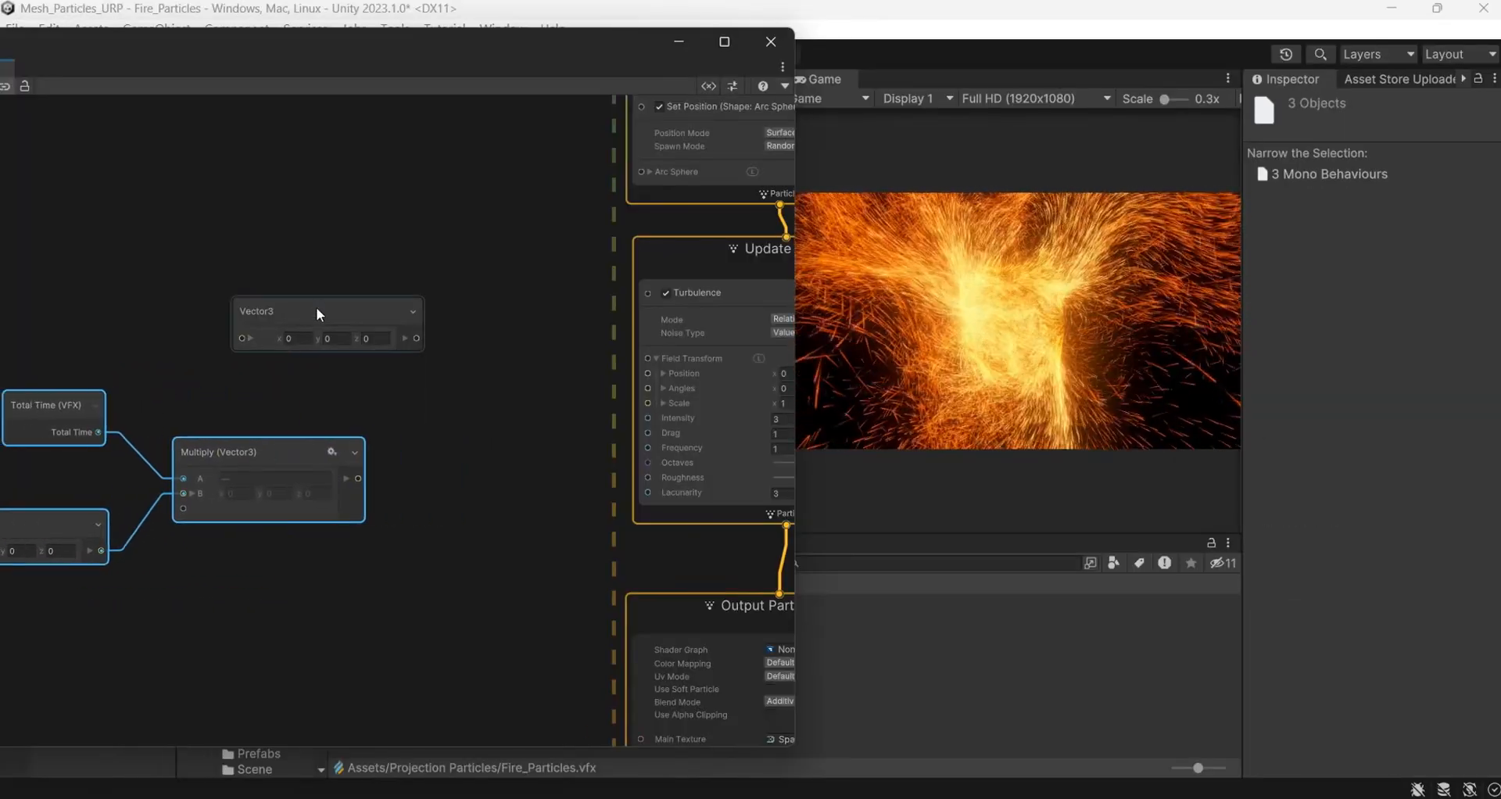
left_click_drag(316, 307, 253, 313)
Create an Add node summing the upper Vector3 and the Multiply output, and connect its result to the Turbulence Field Transform Position
right_click(449, 405)
left_click(488, 420)
type("add")
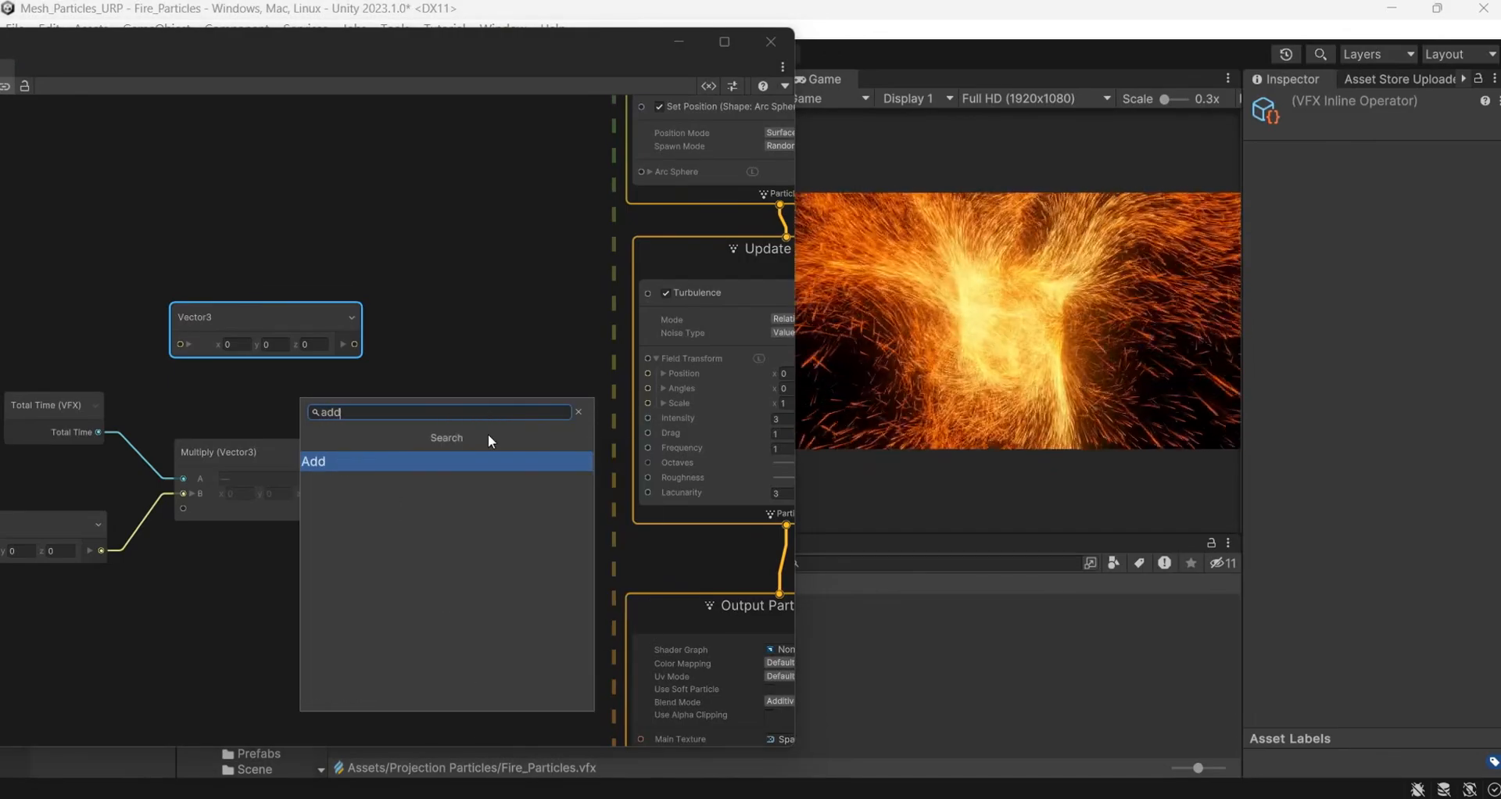
key("Return")
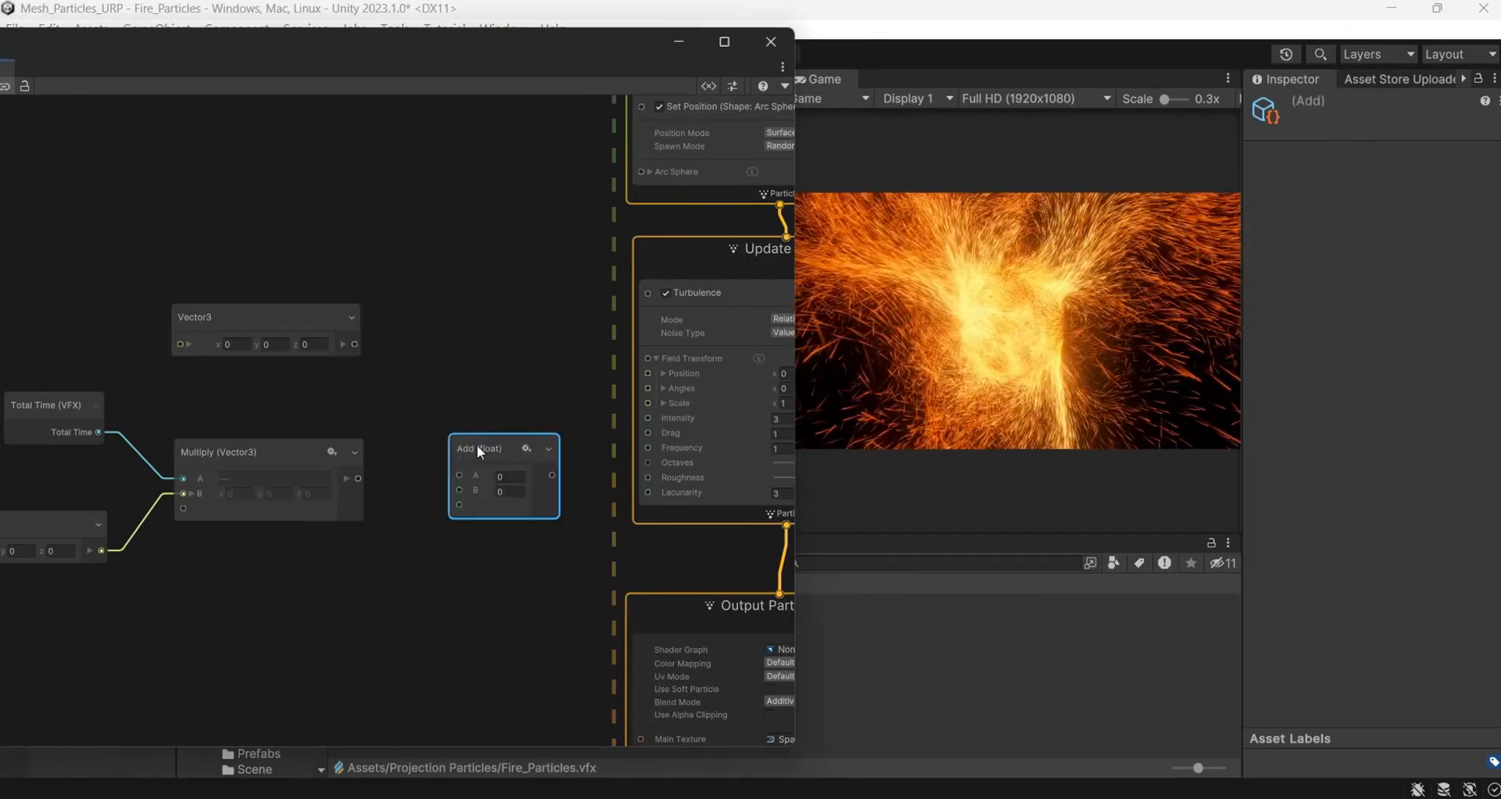
left_click_drag(495, 444, 427, 407)
left_click_drag(355, 344, 385, 449)
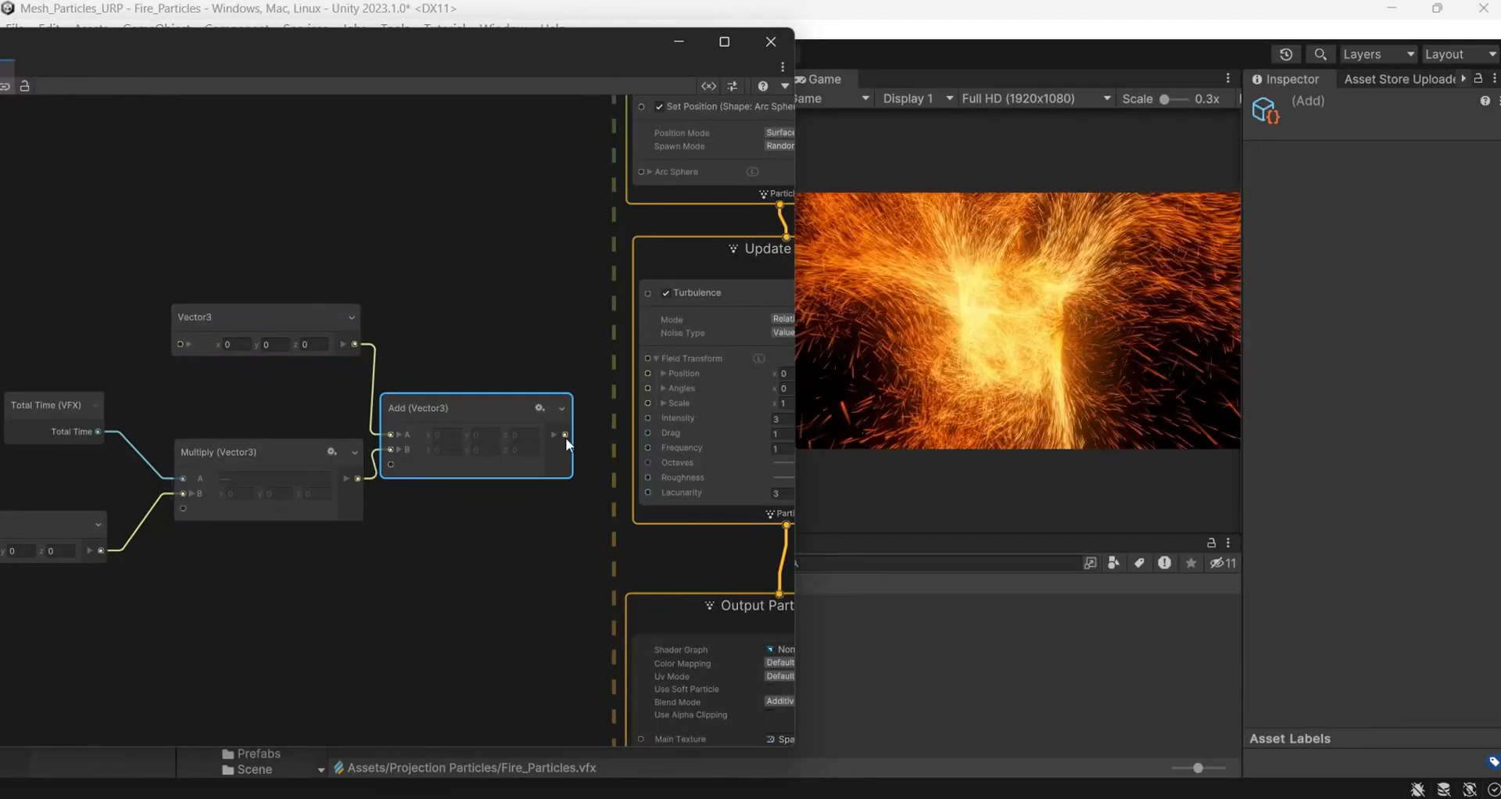
left_click_drag(565, 435, 650, 373)
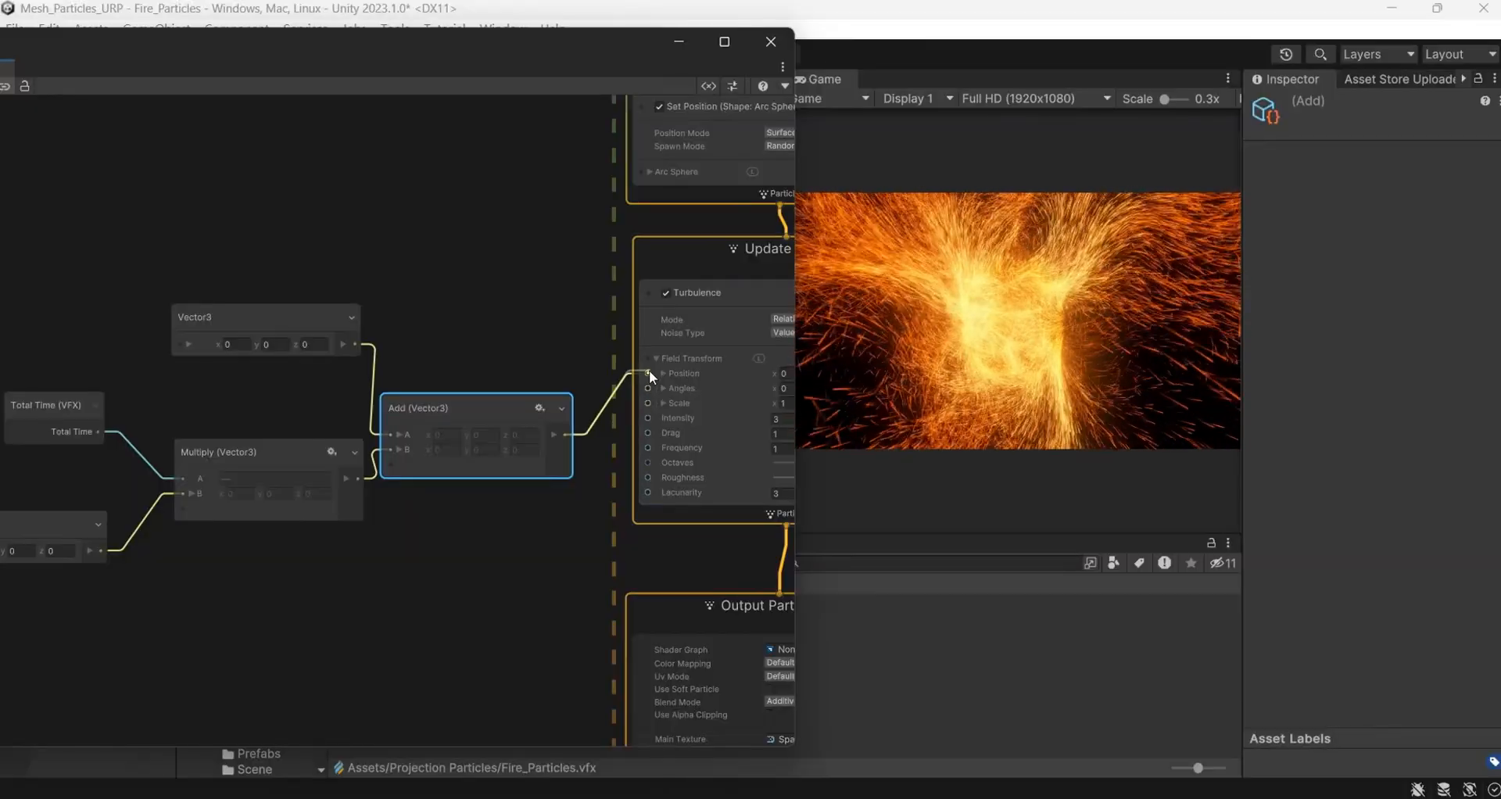
Try Z values of 1 and 2 in the lower Vector3 node and return Z to 0
middle_click_drag(91, 595, 260, 570)
left_click(232, 532)
type("1")
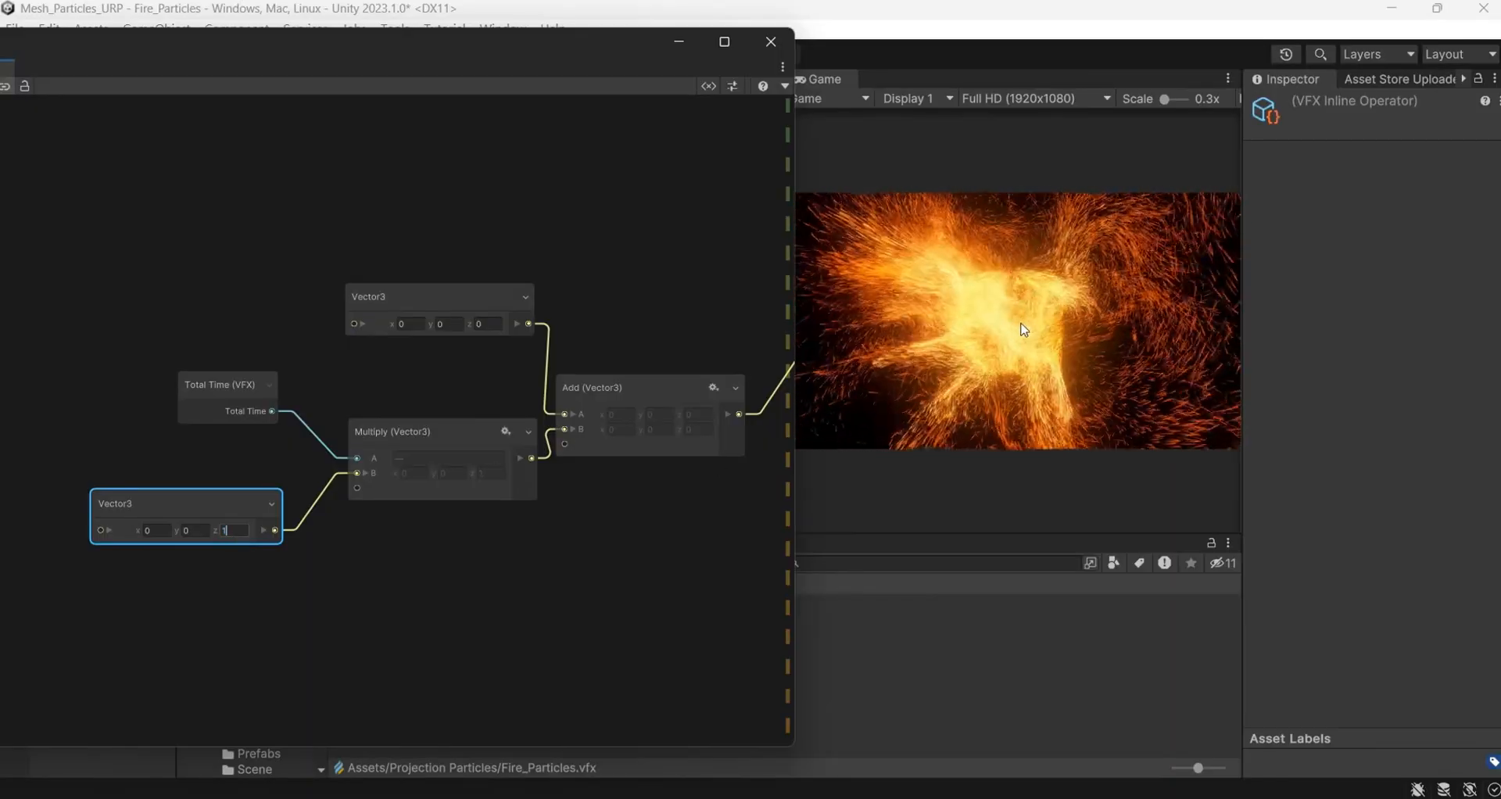
left_click_drag(232, 529, 199, 529)
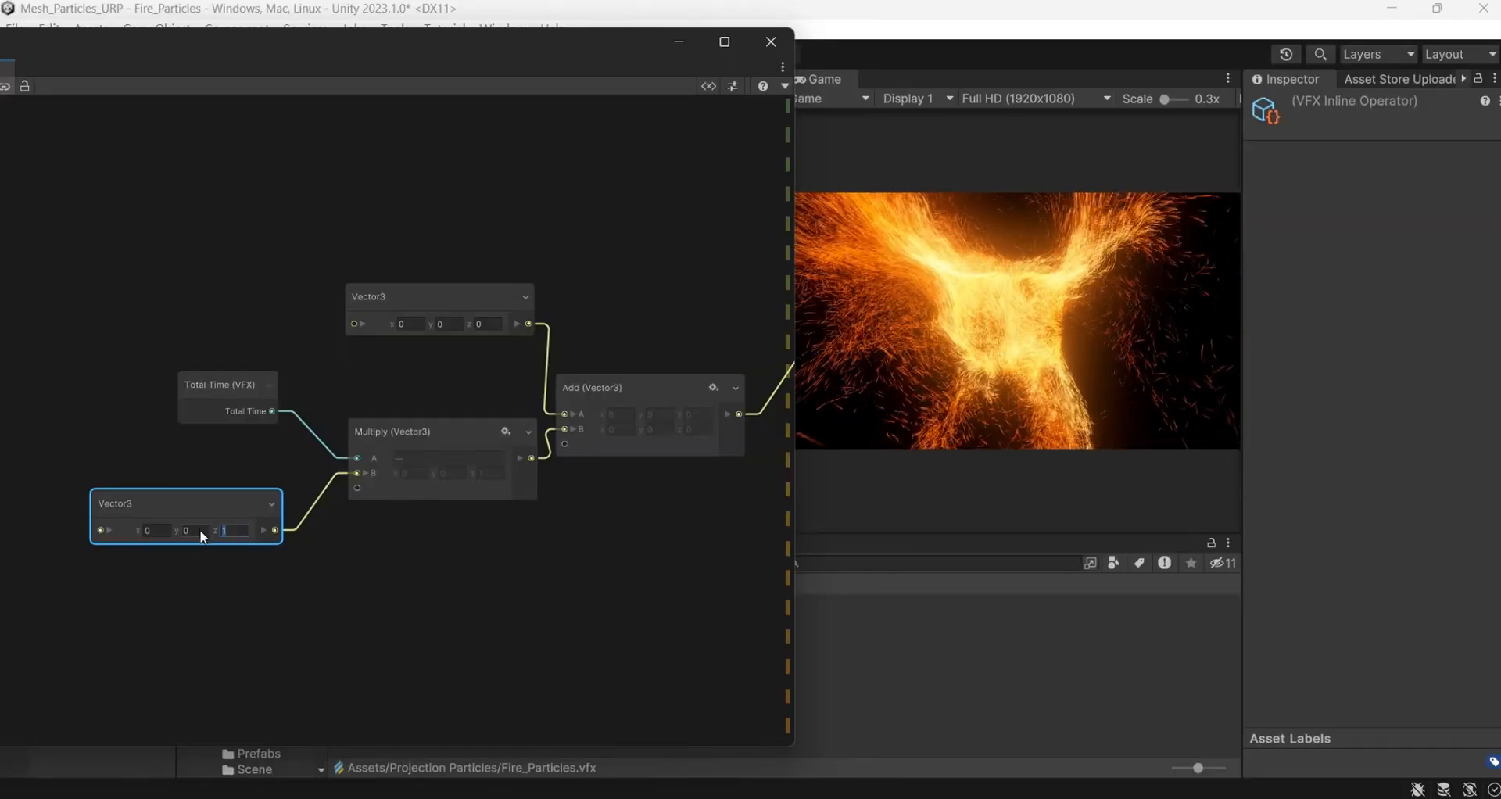
type("2")
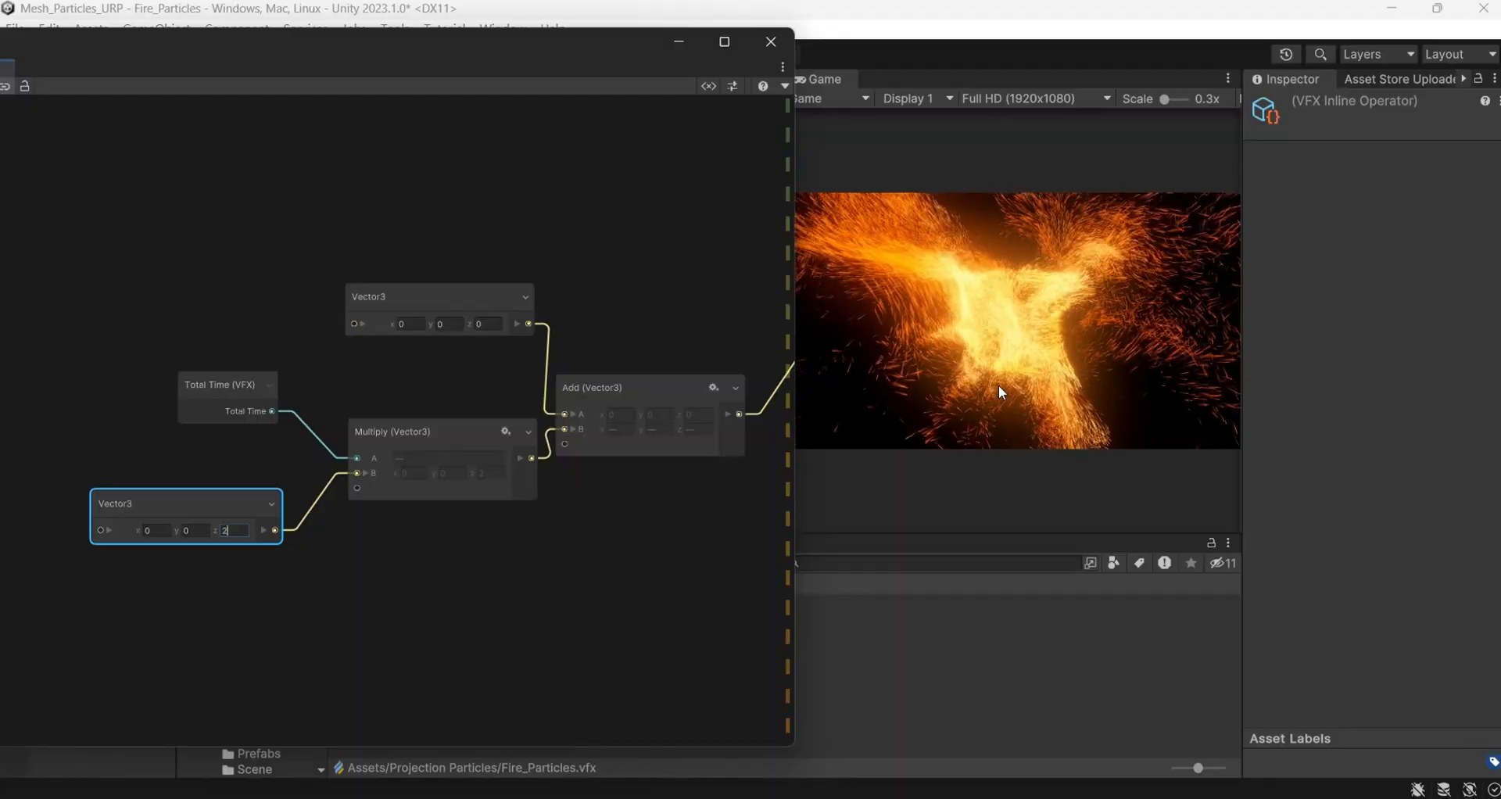
left_click_drag(237, 529, 210, 531)
type("0")
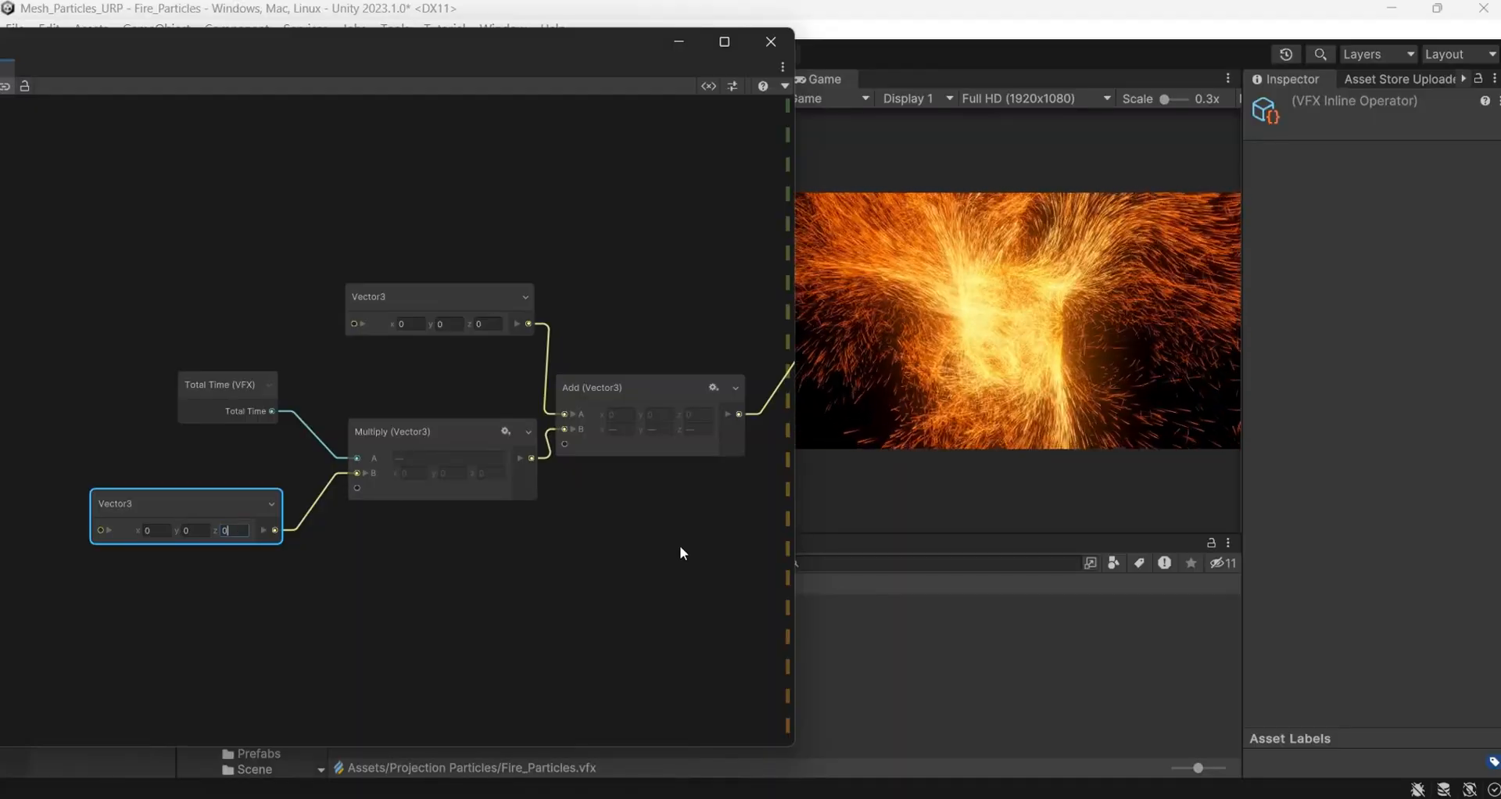
Set the lower Vector3 node that feeds Multiply to Y 2 and Z 1
left_click(195, 531)
type("2")
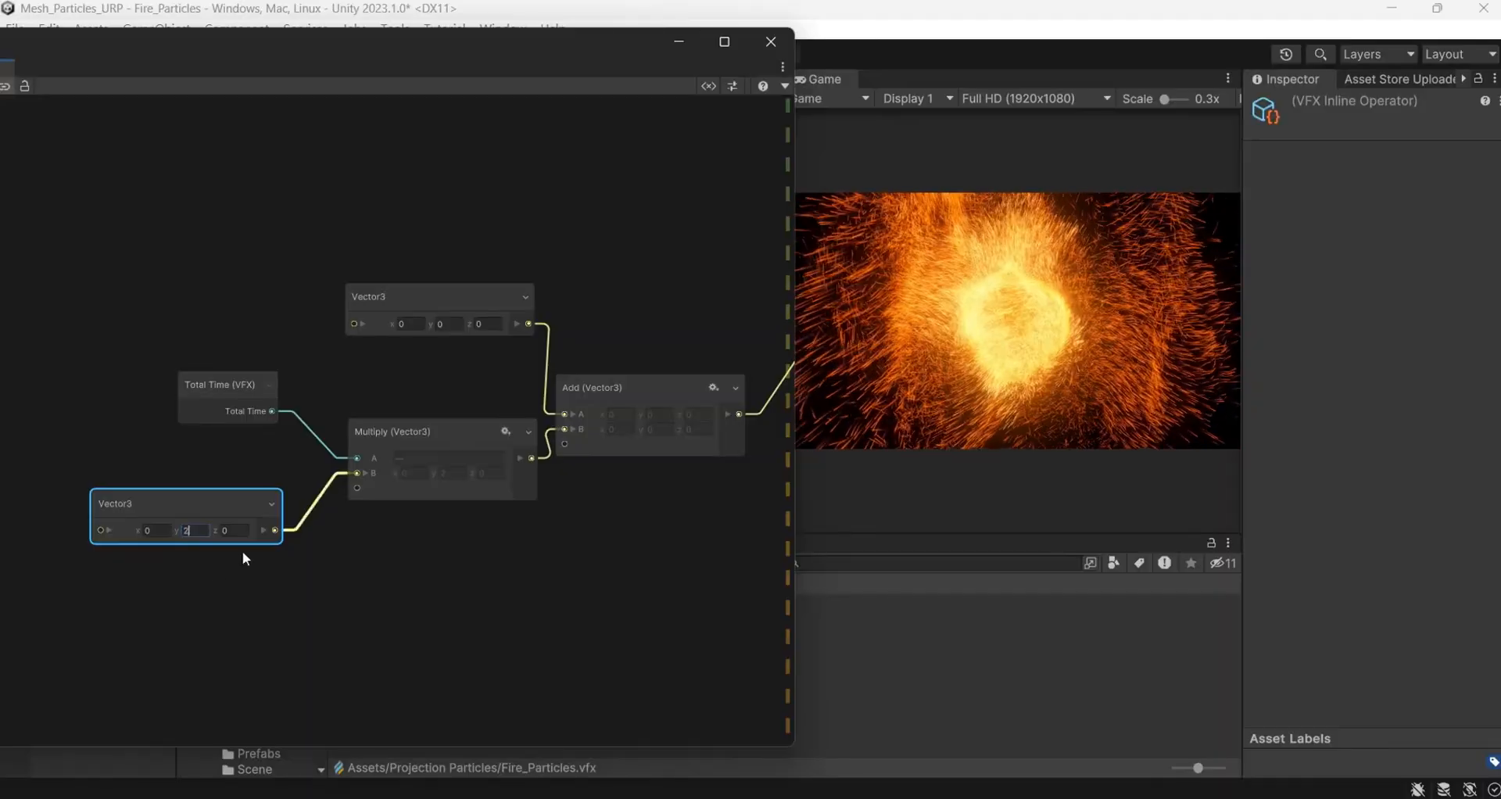
left_click(231, 531)
type("1")
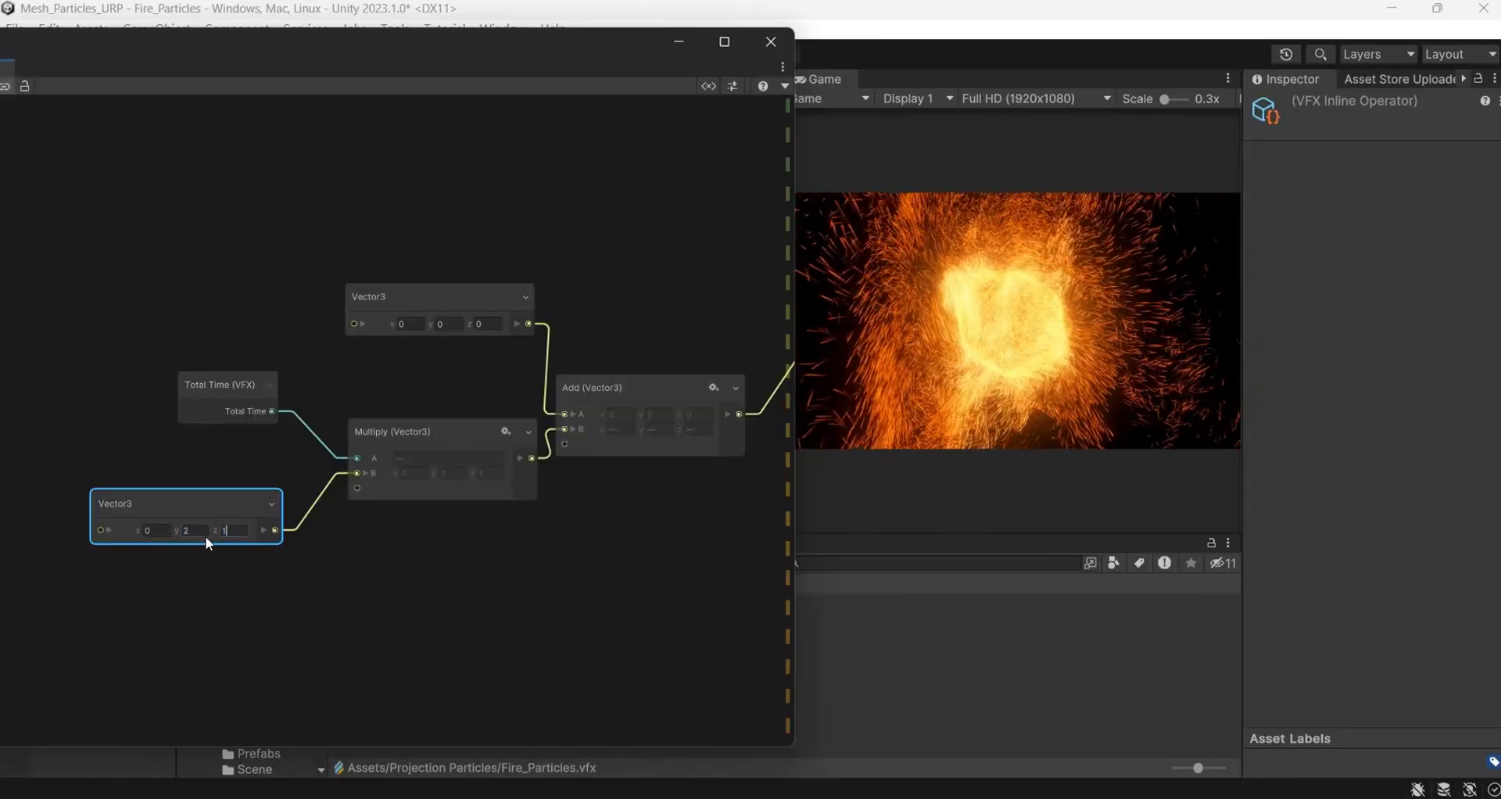
Set the HDR intensity of the first colour key in the Set Color over Life gradient to 2
scroll(626, 266, "down", 3)
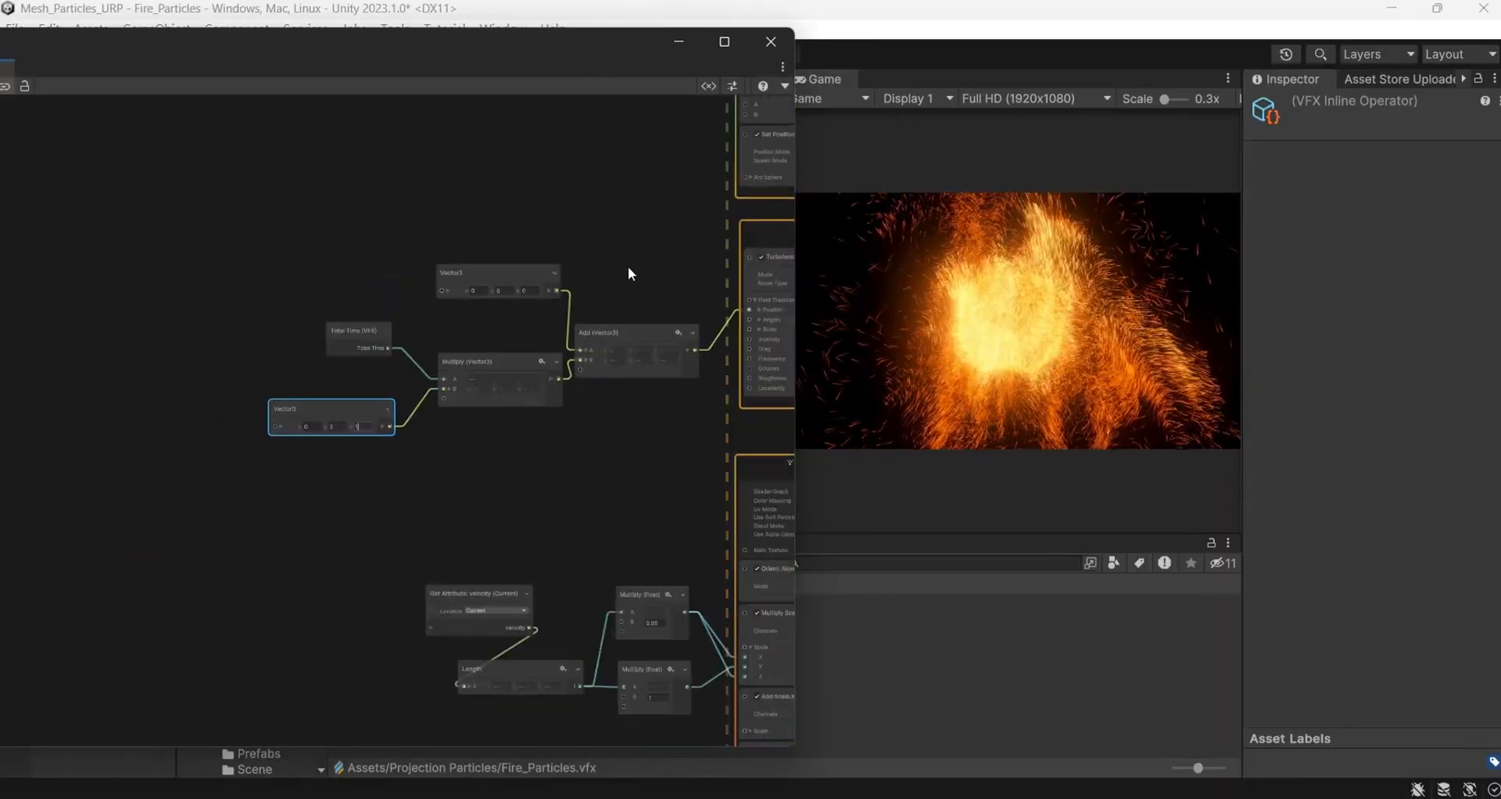
middle_click_drag(574, 440, 236, 315)
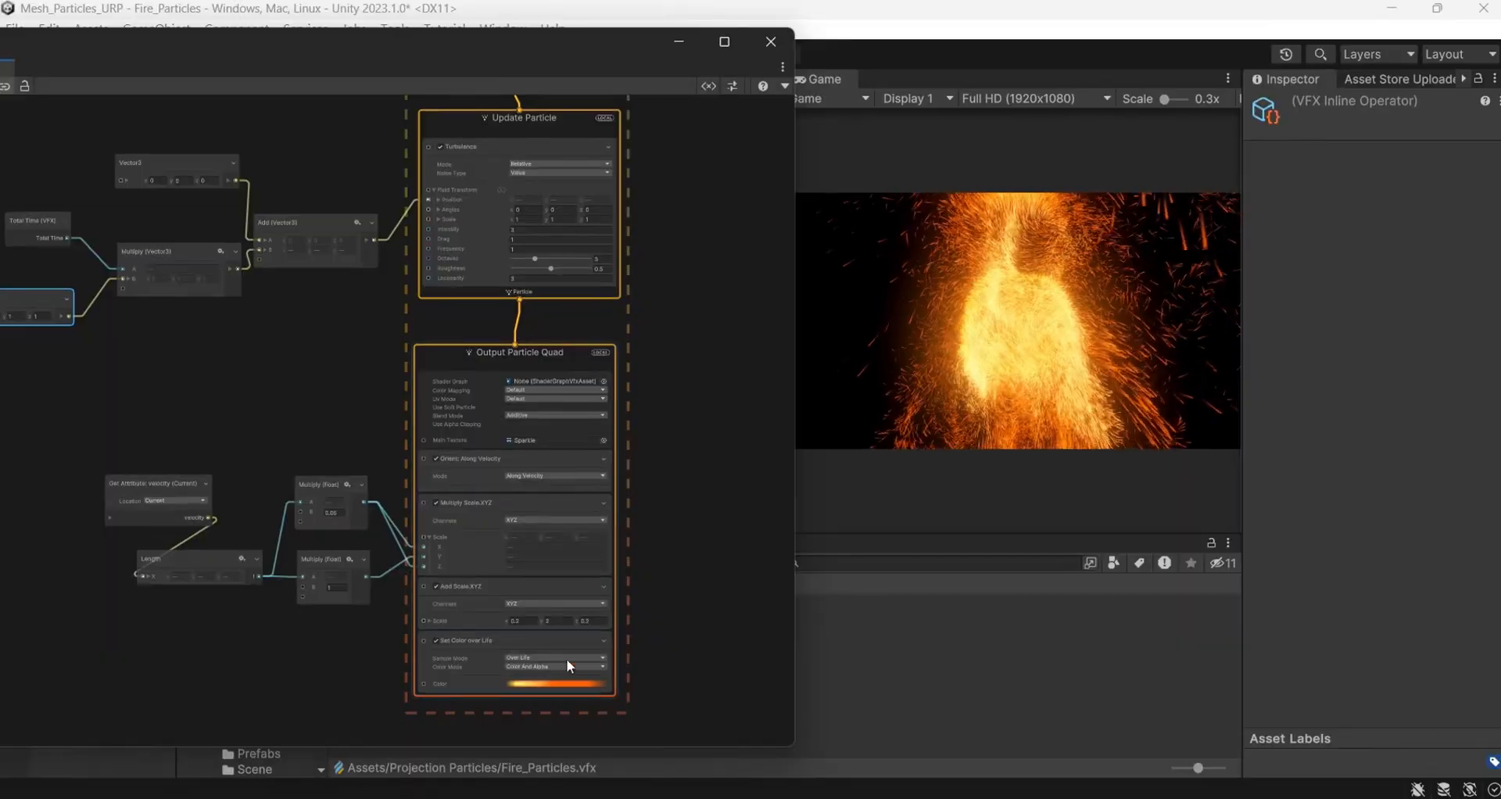
middle_click_drag(566, 658, 585, 555)
left_click(588, 559)
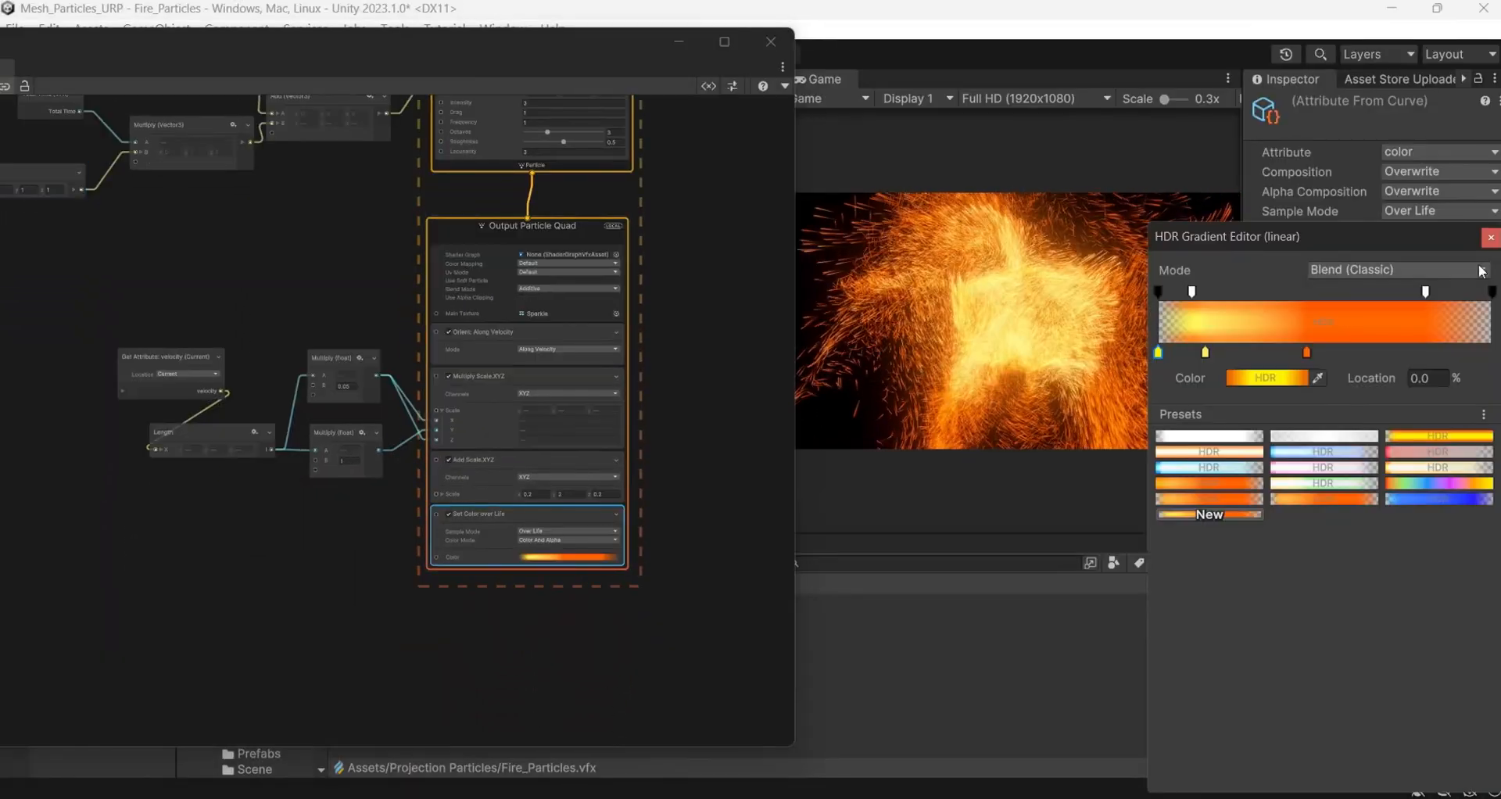
left_click(1267, 377)
left_click(1447, 674)
type("3")
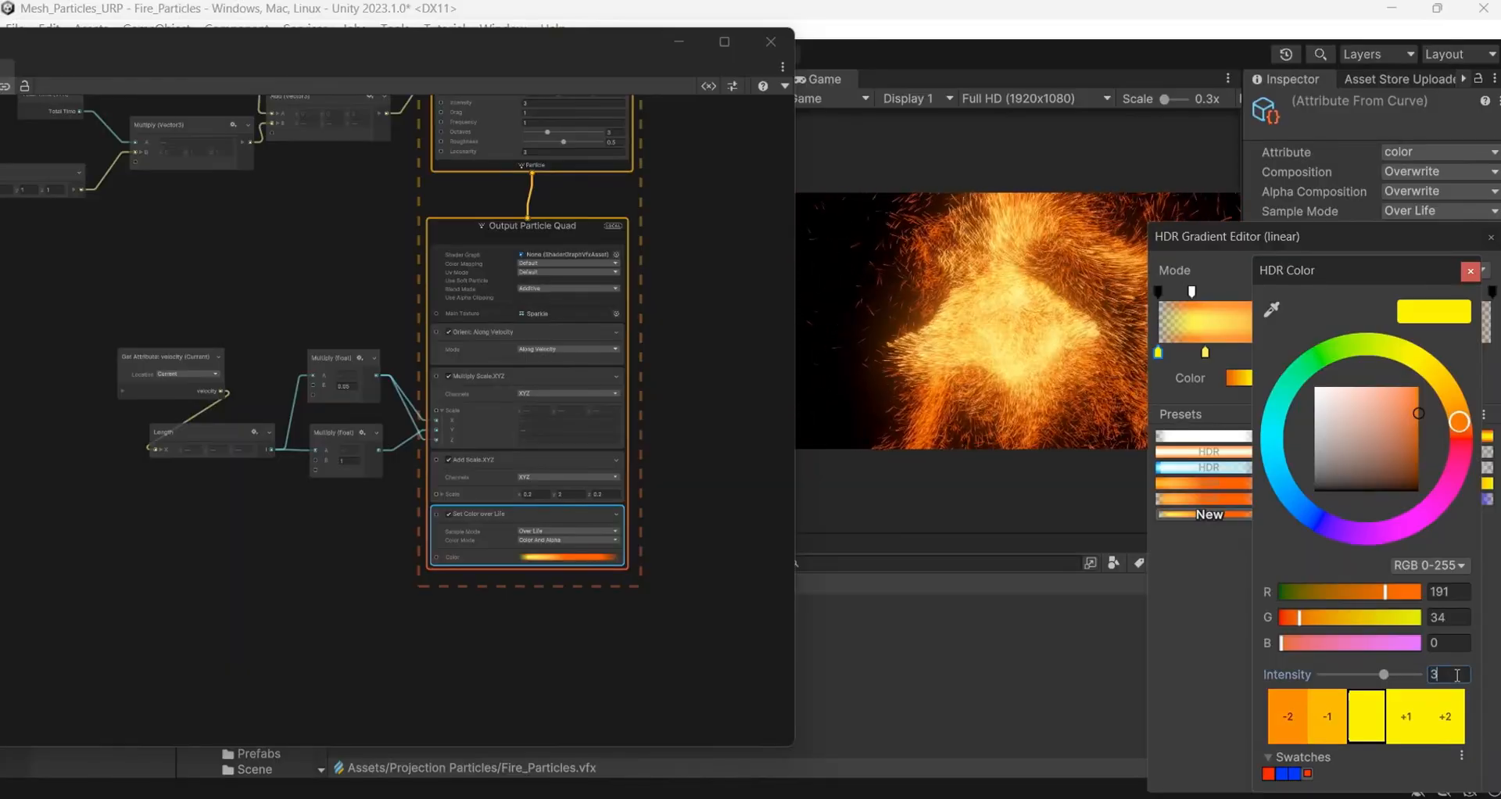
key("BackSpace")
type("2")
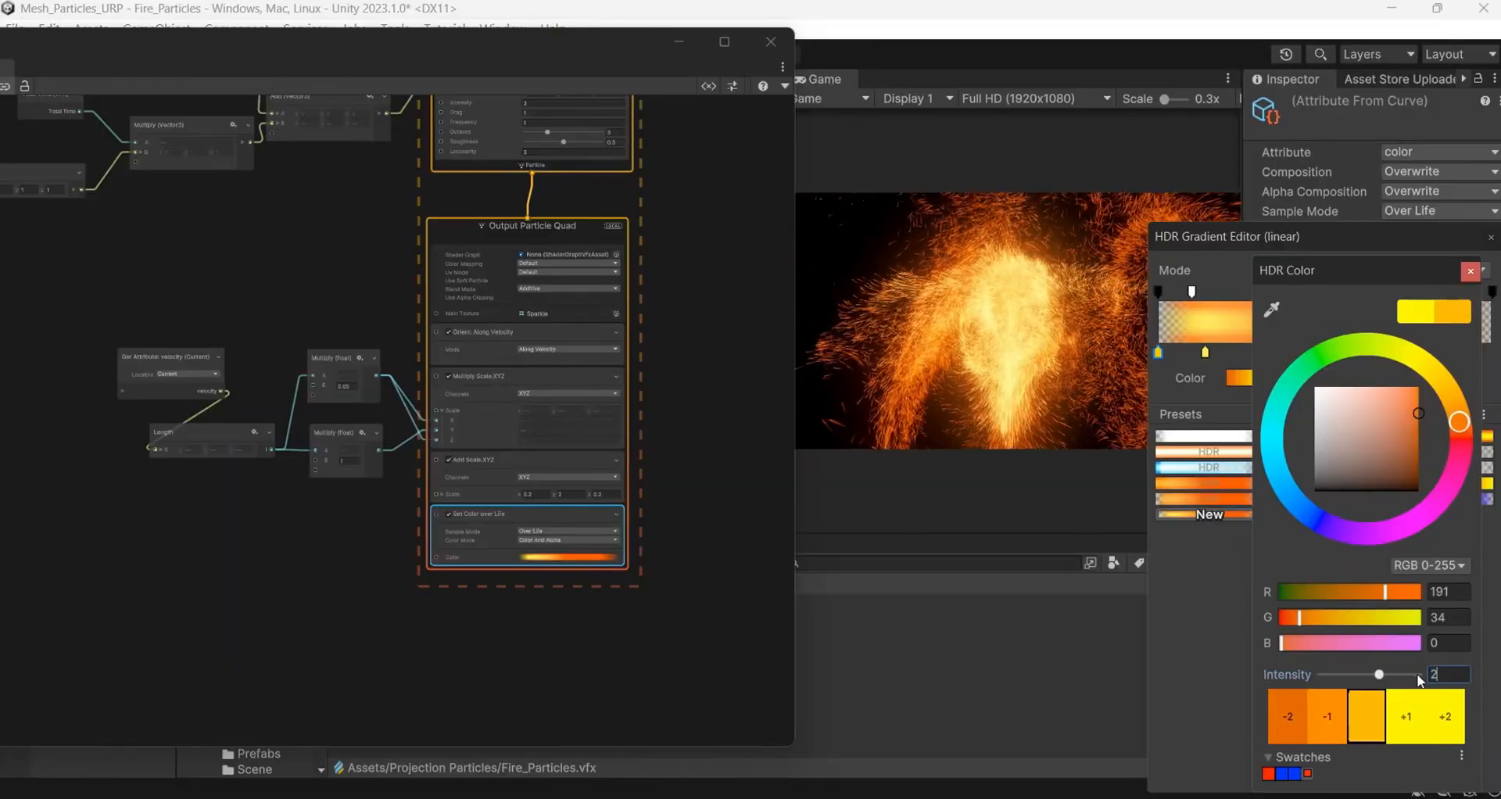
left_click(1469, 270)
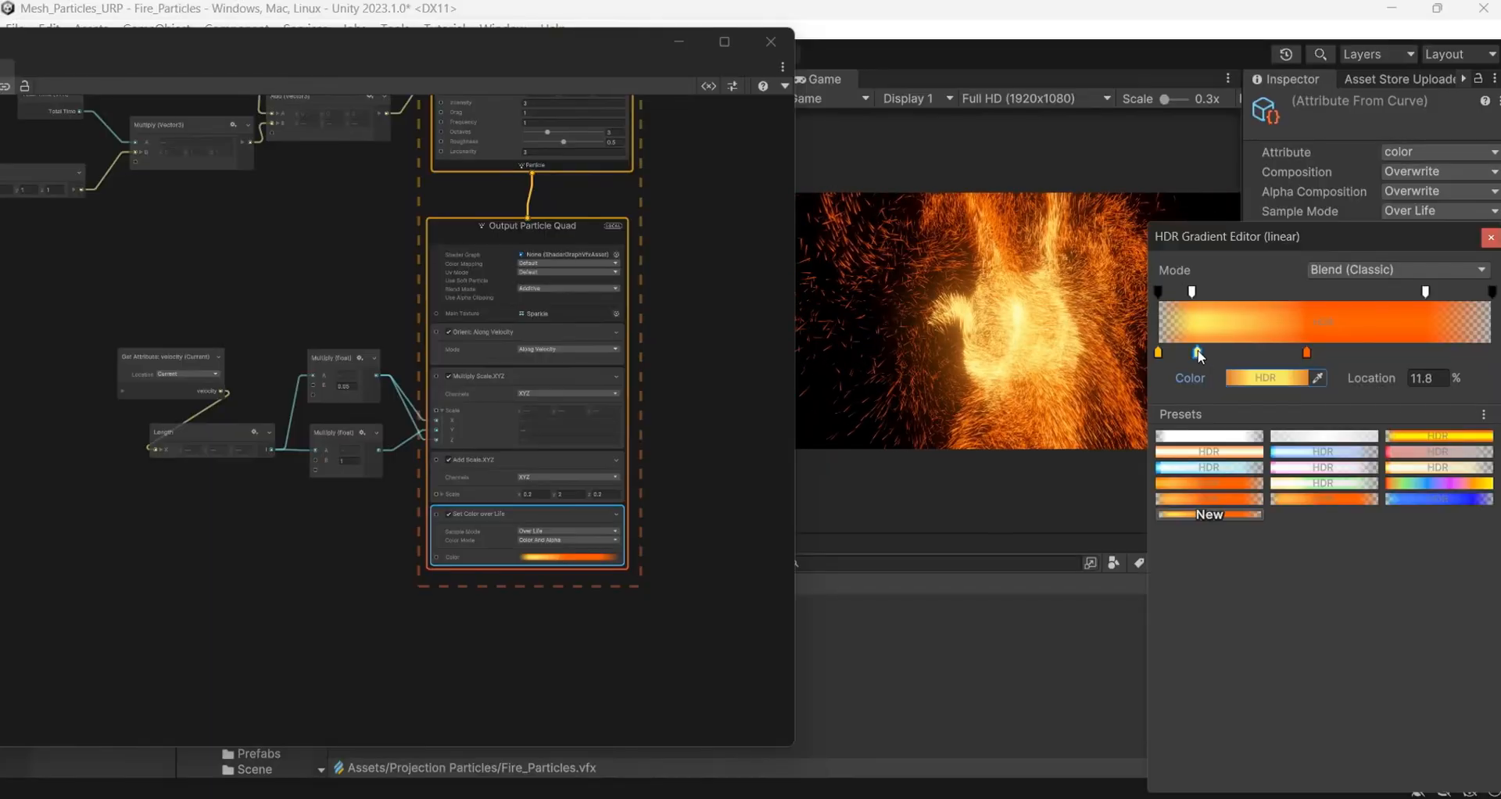
left_click(1491, 238)
Add a Conform to Signed Distance Field block below Turbulence in the Update Particle context
middle_click_drag(351, 264, 388, 387)
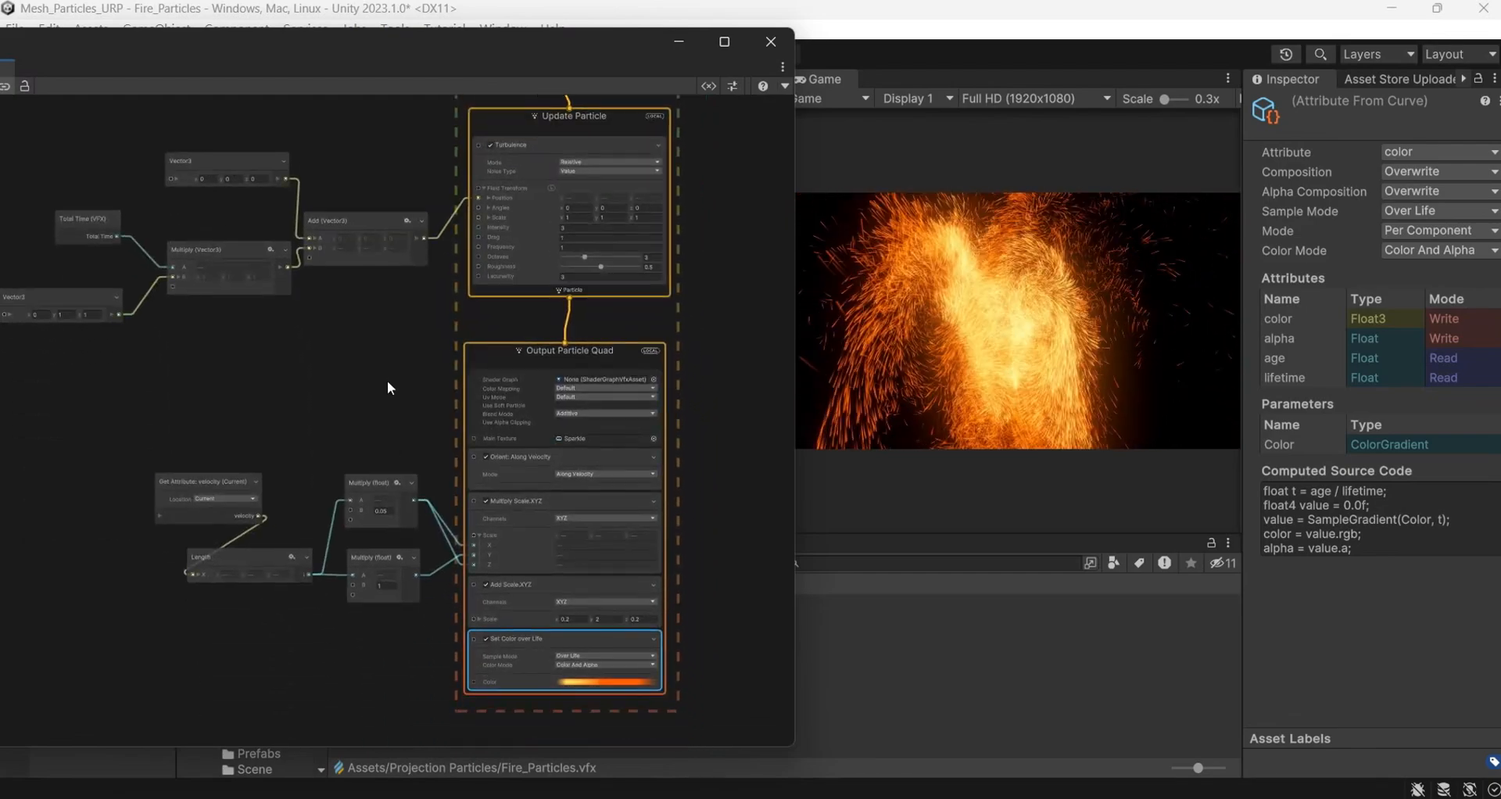
scroll(379, 407, "up", 1)
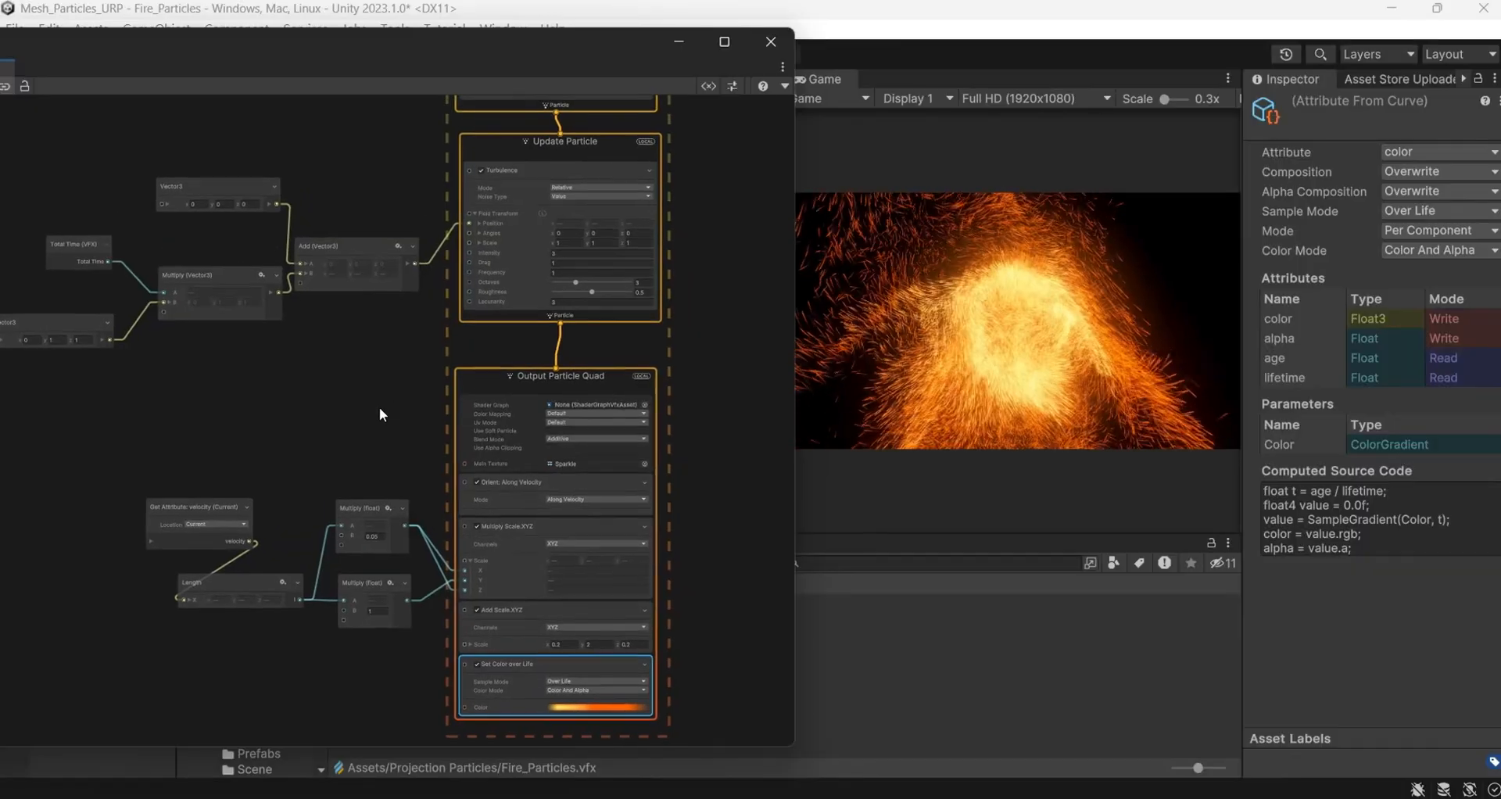
scroll(612, 336, "up", 3)
right_click(598, 310)
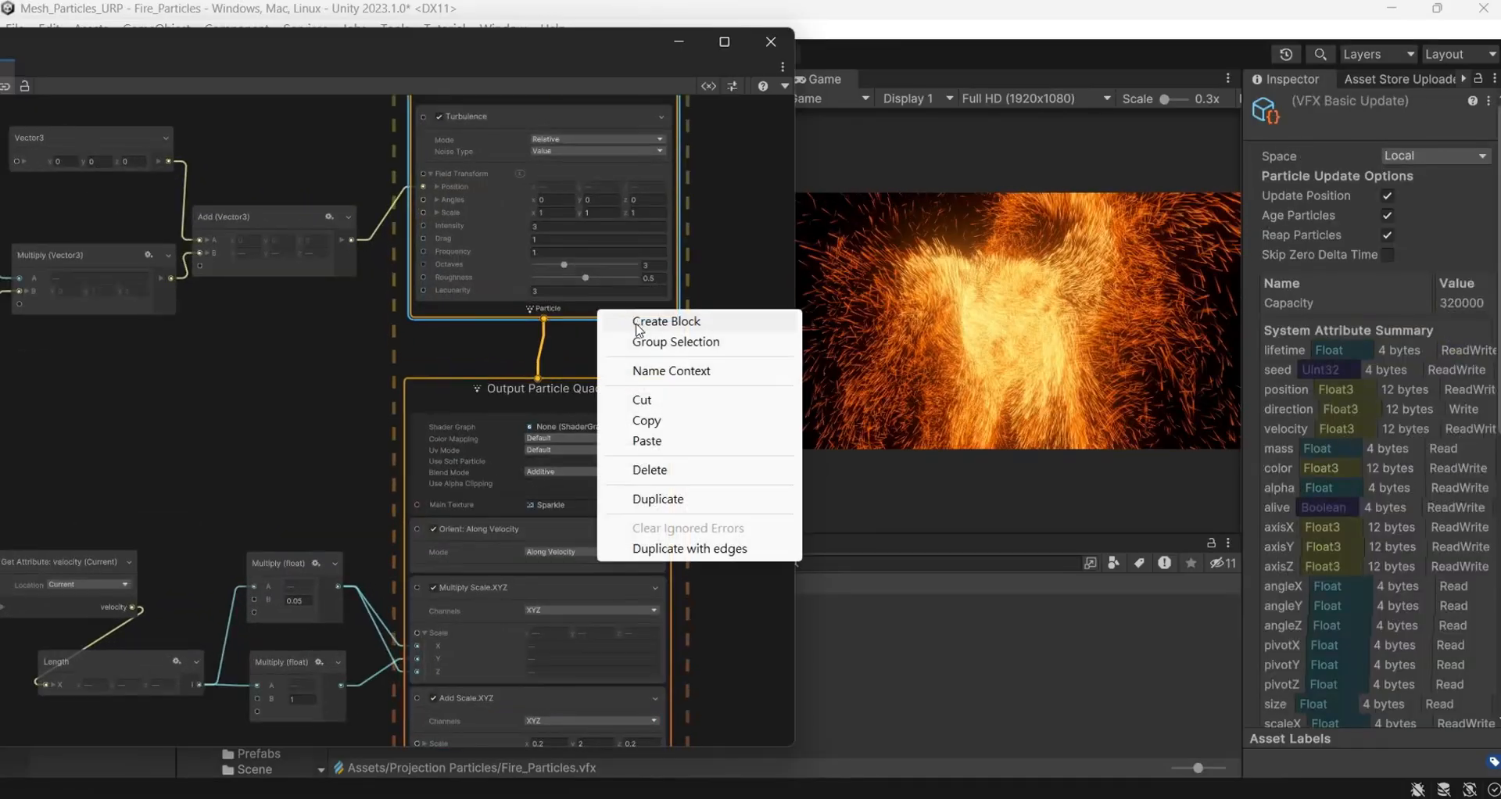
left_click(633, 313)
type("con")
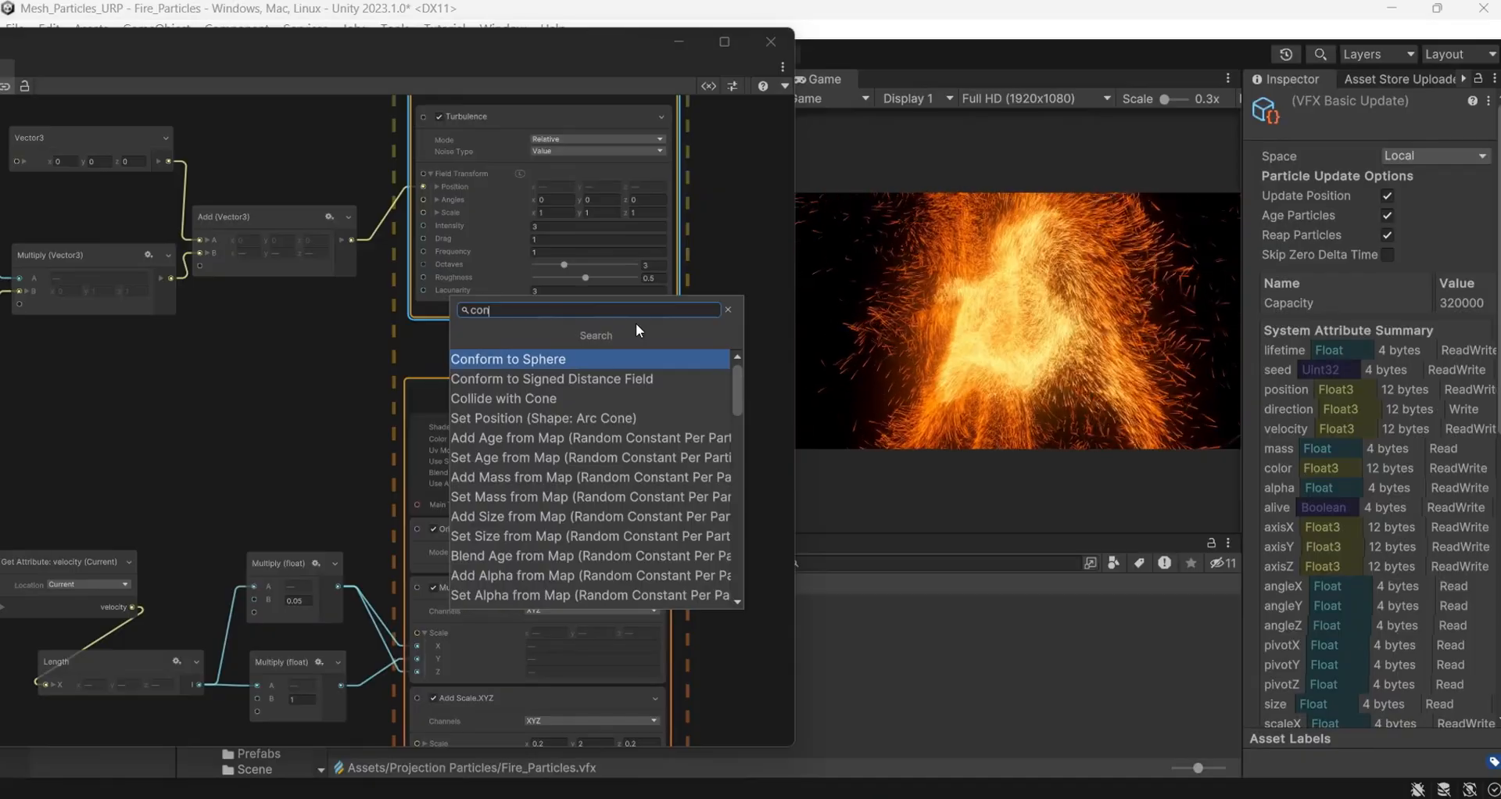
key("Down")
key("Return")
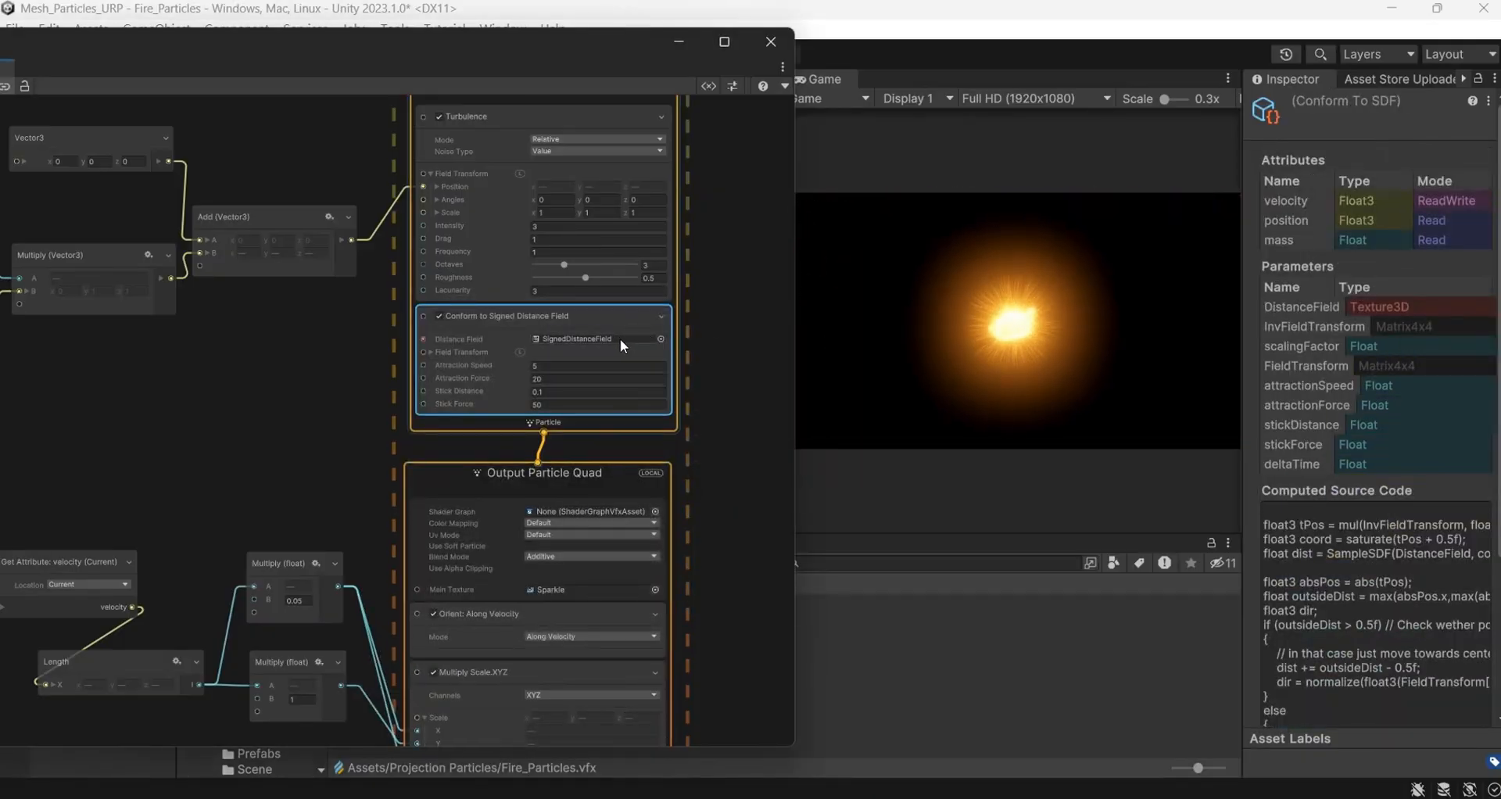
Set the Conform block's Distance Field to None and its Attraction Speed, Attraction Force and Stick Distance to 0
left_click(663, 338)
double_click(505, 106)
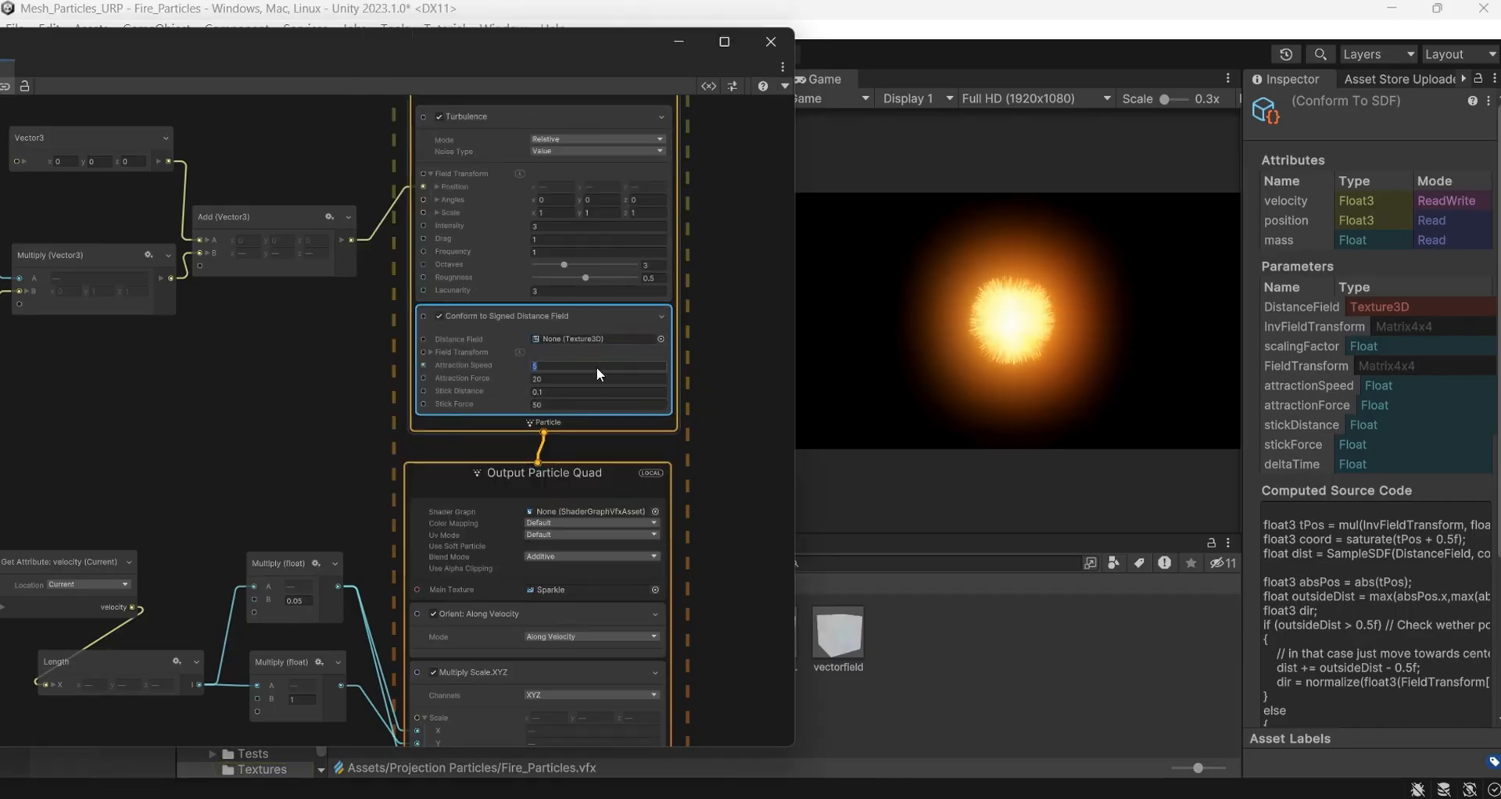
left_click(557, 378)
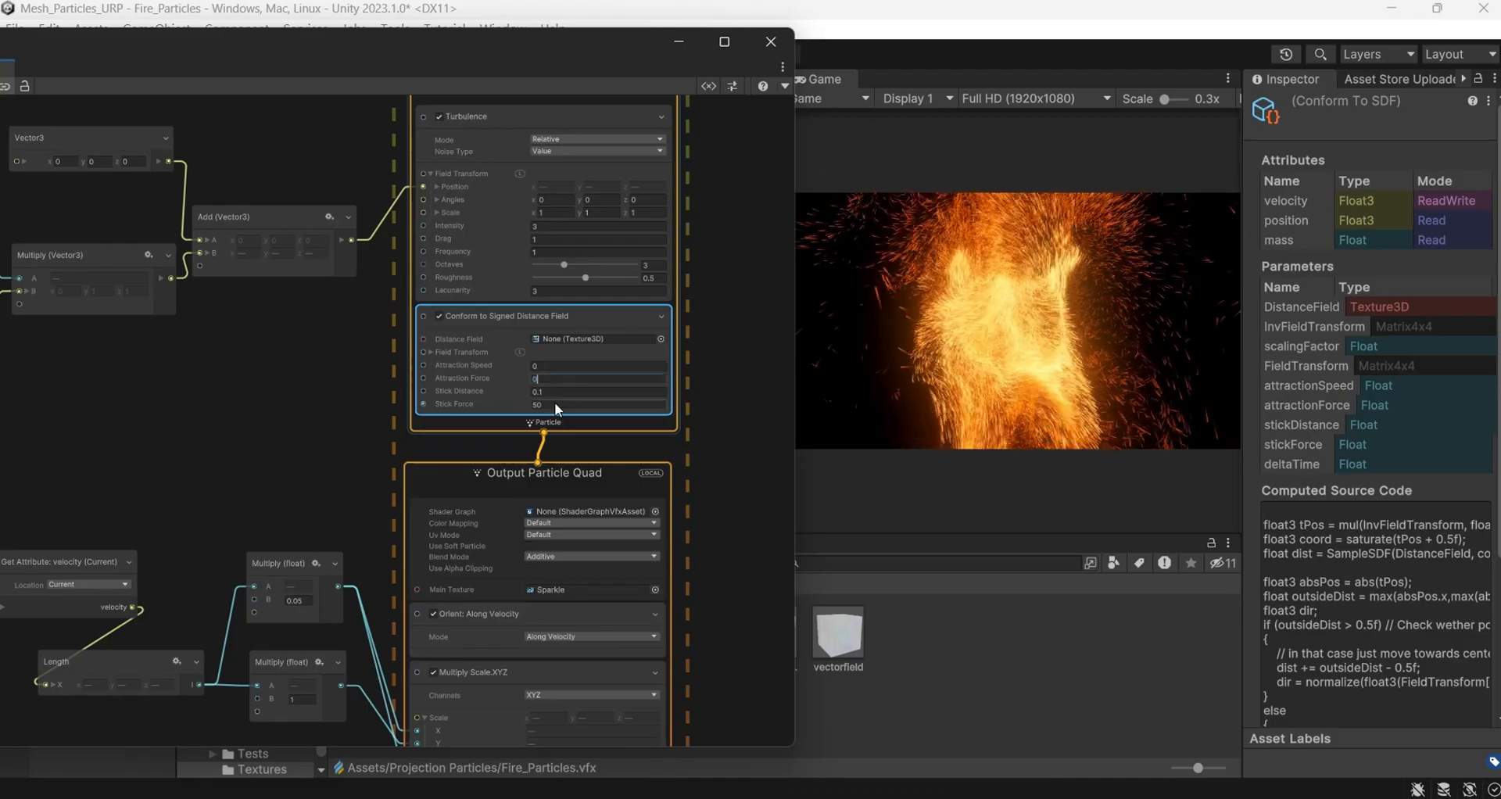
left_click(555, 393)
type("0")
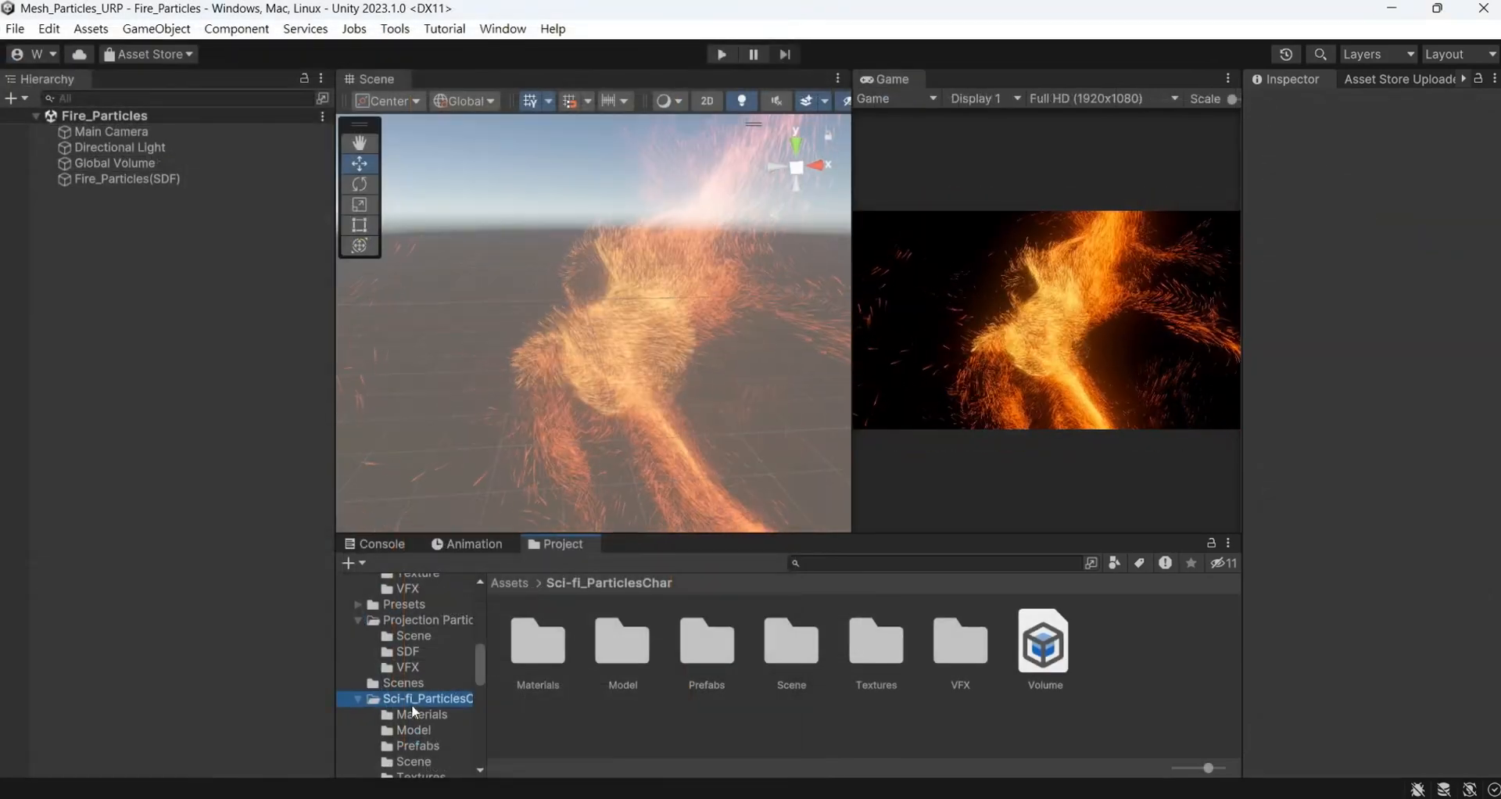
Open the Model import settings of motion-dummy_female in Sci-fi_ParticlesChar/Model and make sure Read/Write is enabled
left_click(415, 732)
left_click(782, 641)
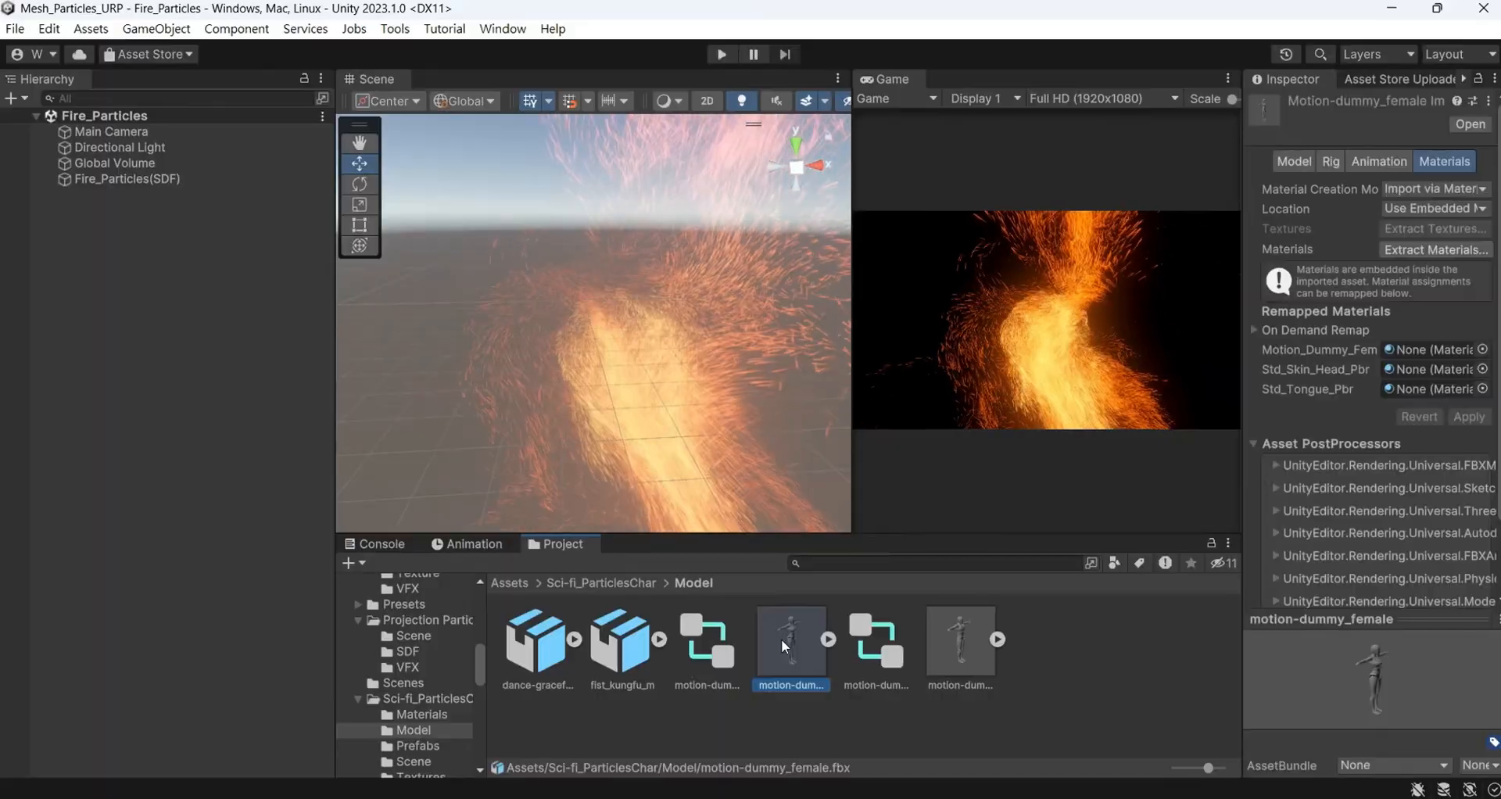
left_click(1306, 162)
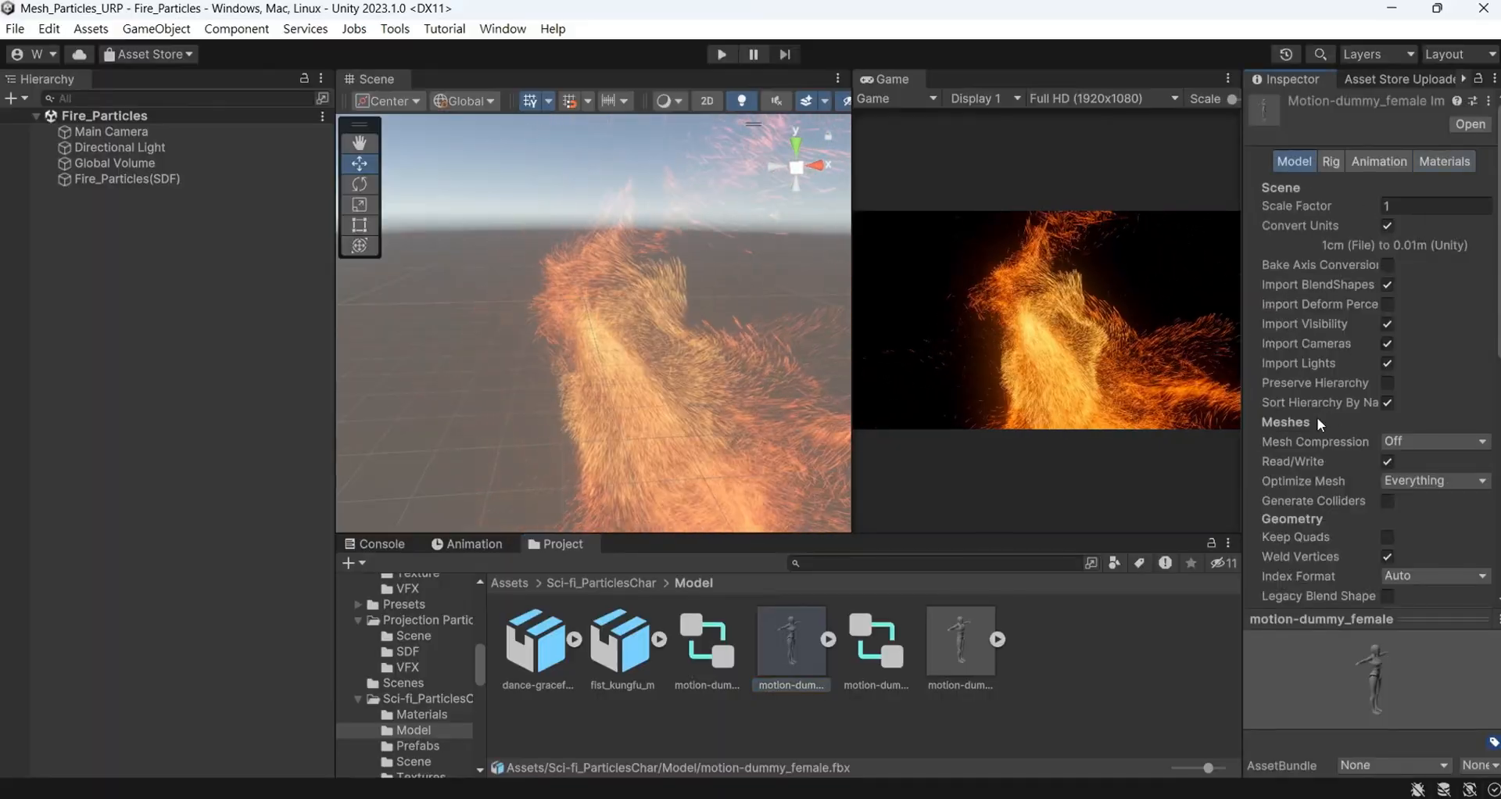
scroll(1317, 416, "down", 2)
left_click(1391, 408)
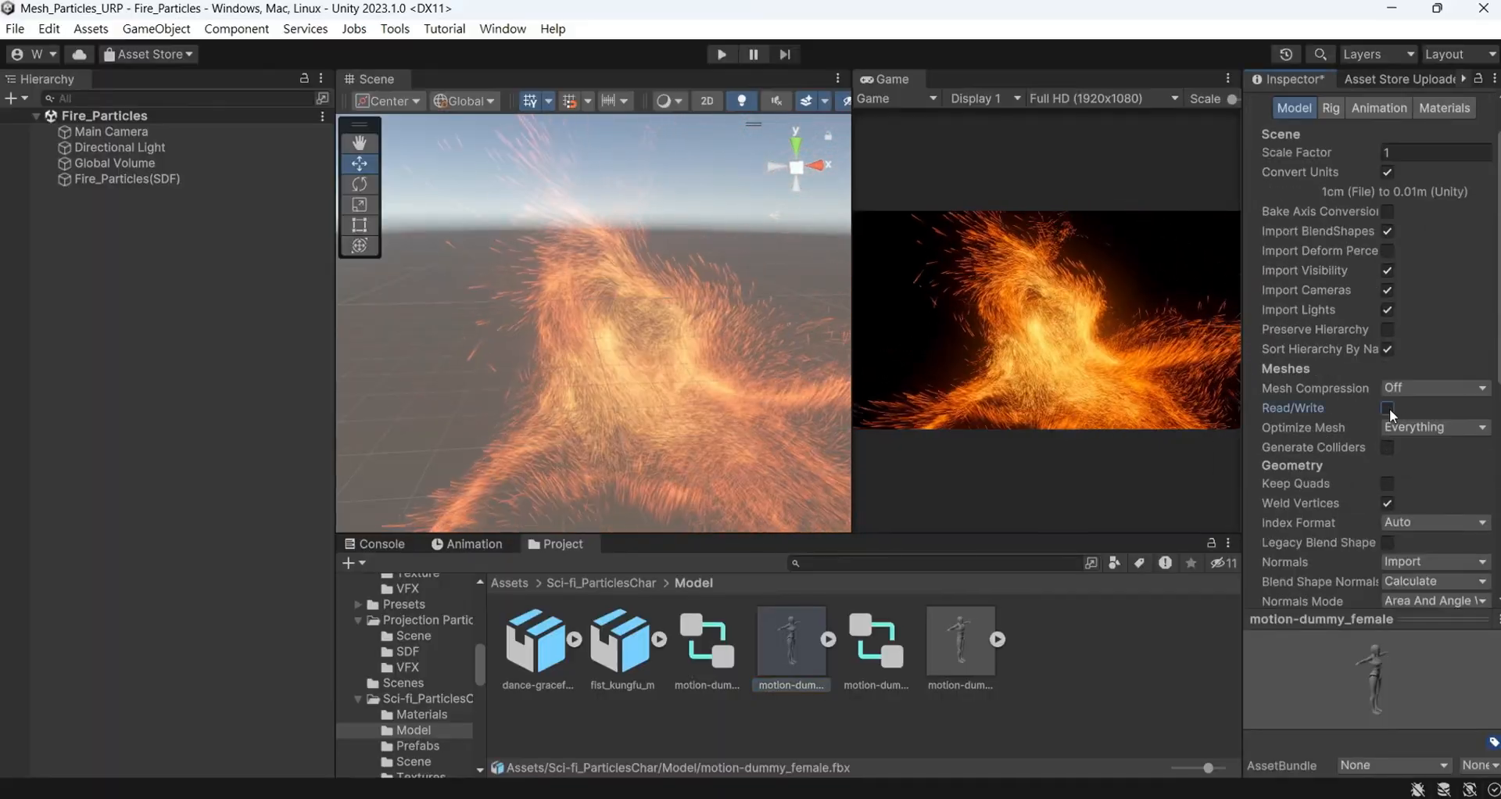
left_click(1391, 409)
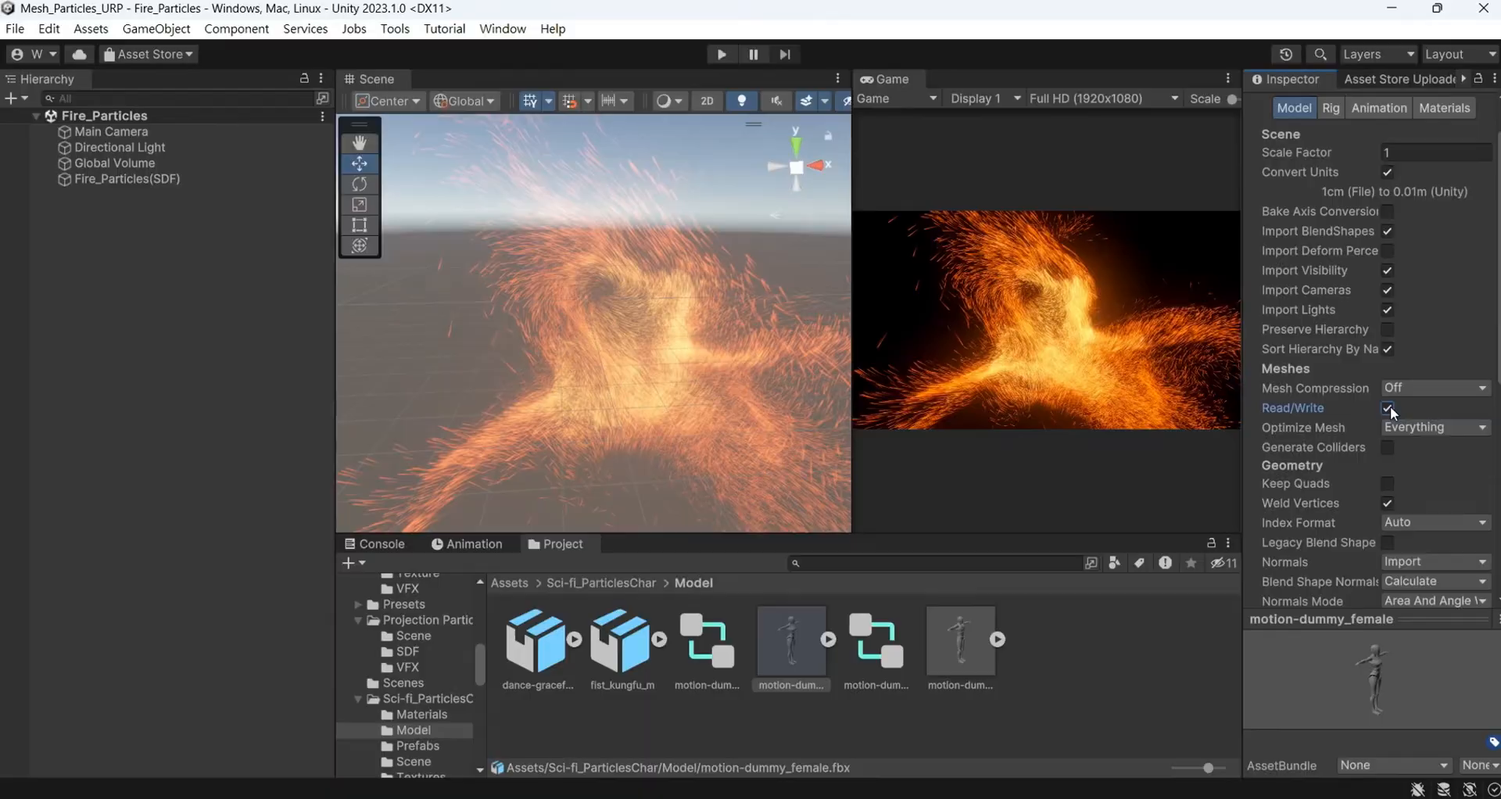
Open the SDF Bake Tool and assign the Motion_Dummy_Female mesh from the motion-dummy_female model as its source mesh
left_click(503, 29)
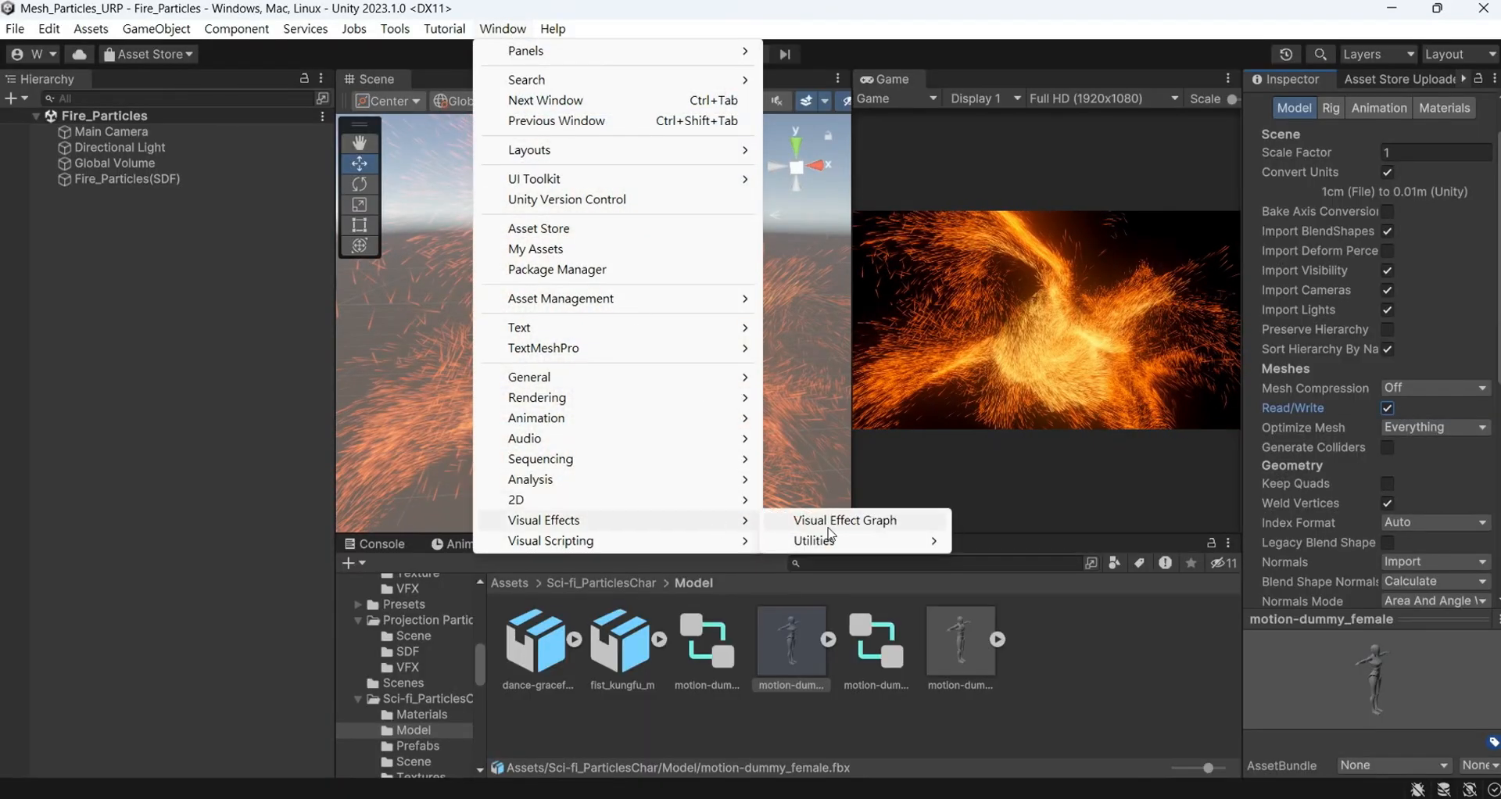
left_click(1021, 561)
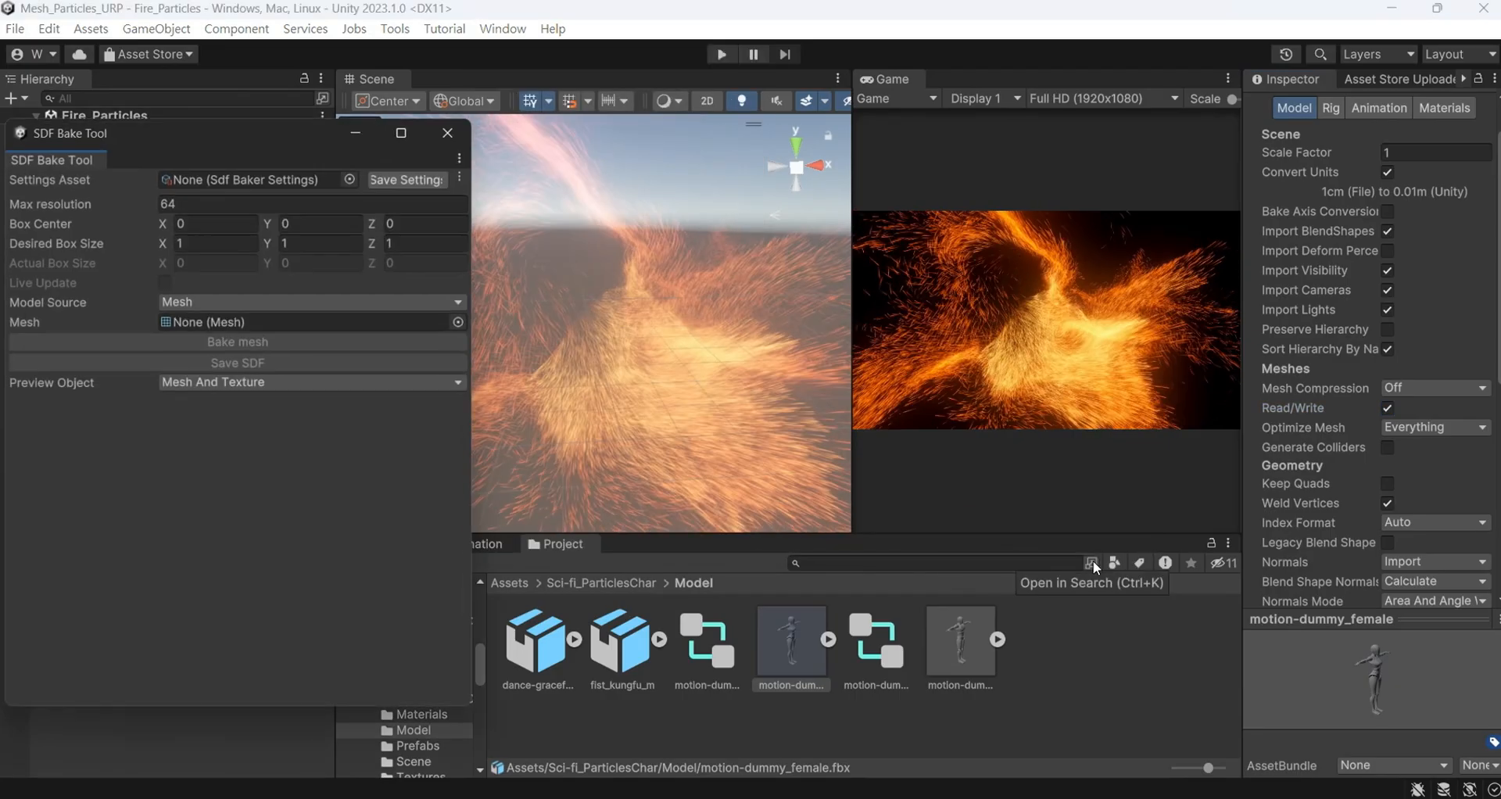
left_click_drag(187, 138, 257, 136)
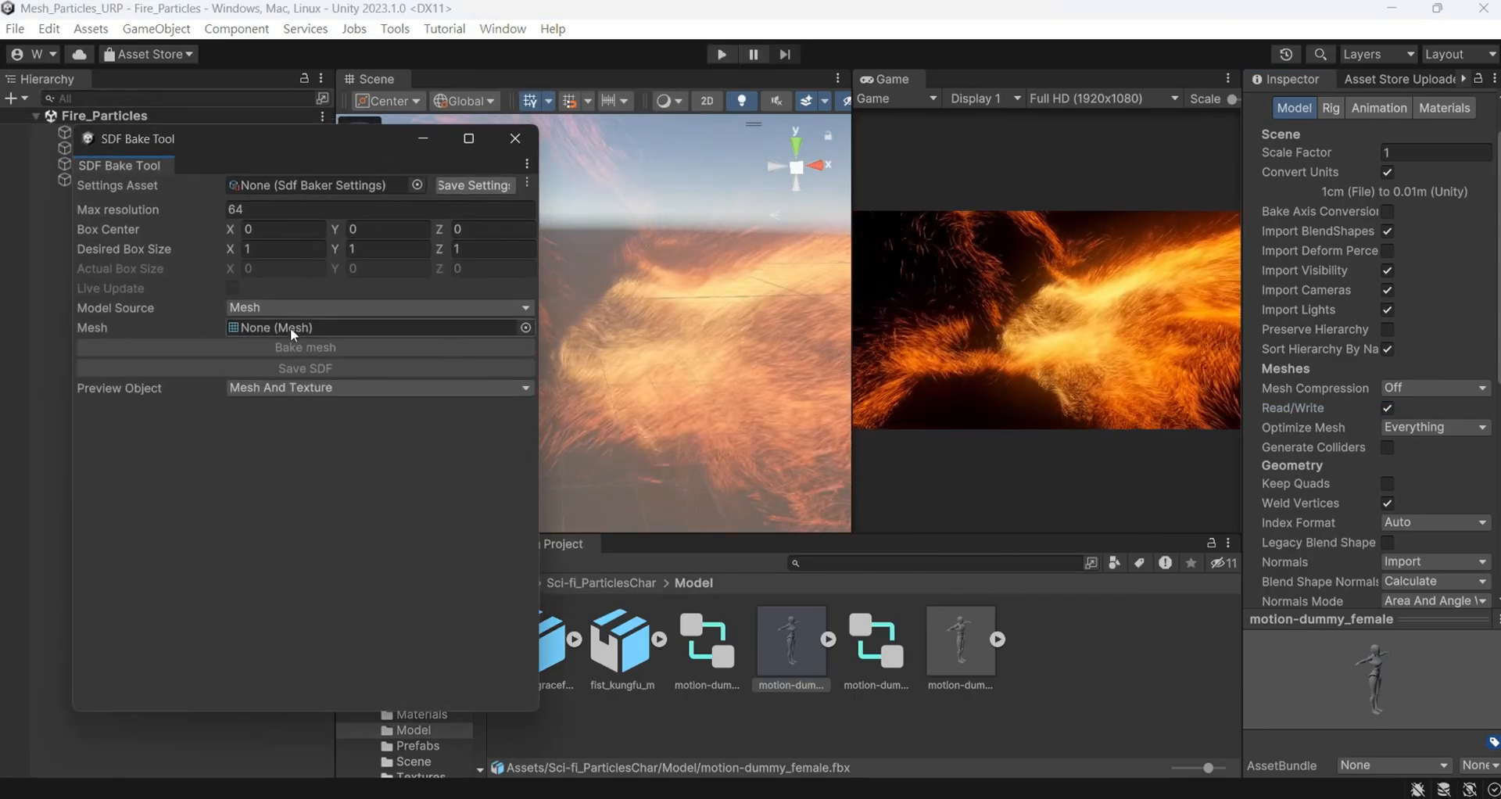
left_click(828, 639)
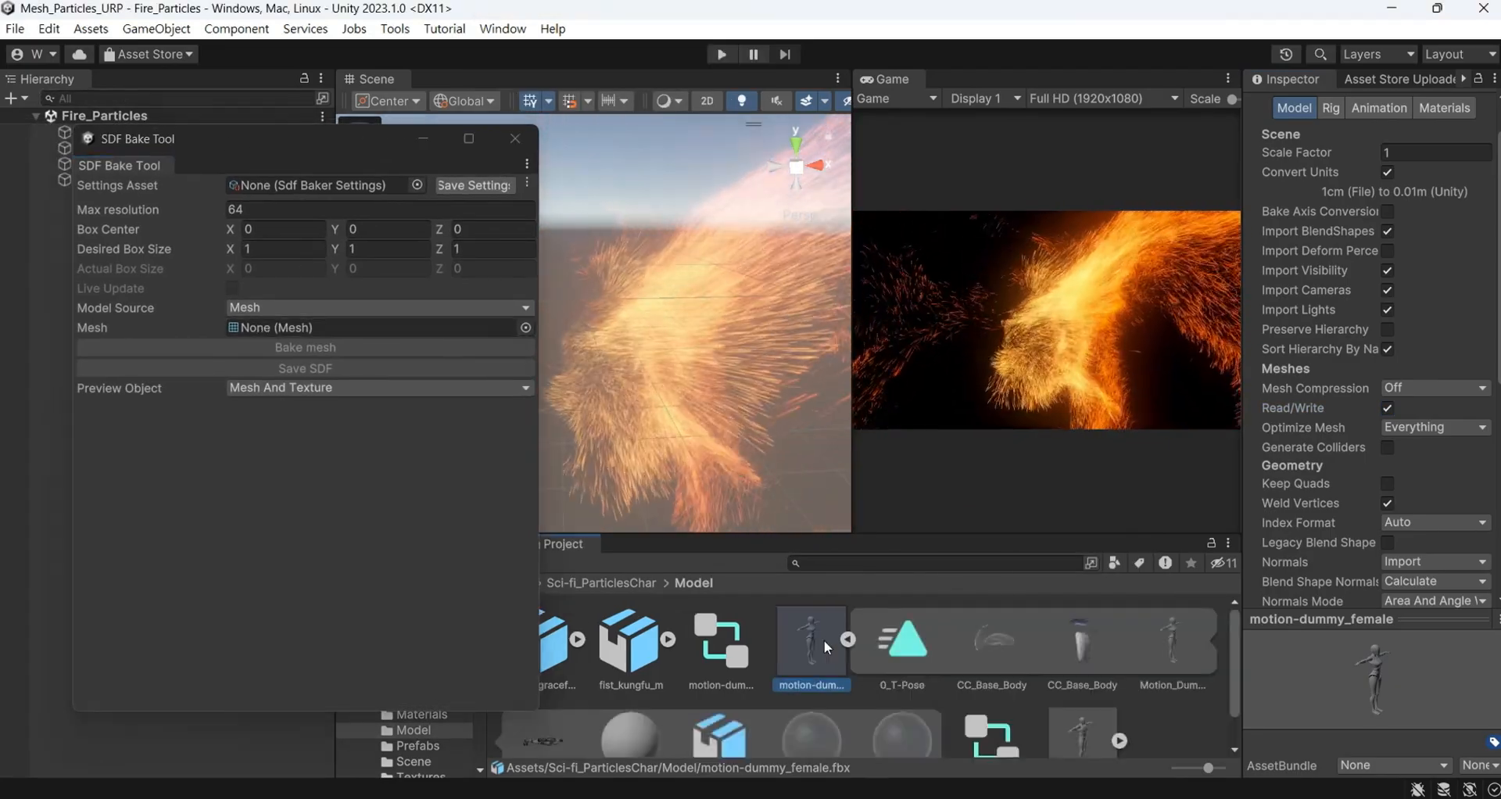
scroll(620, 681, "down", 1)
left_click_drag(551, 697, 391, 322)
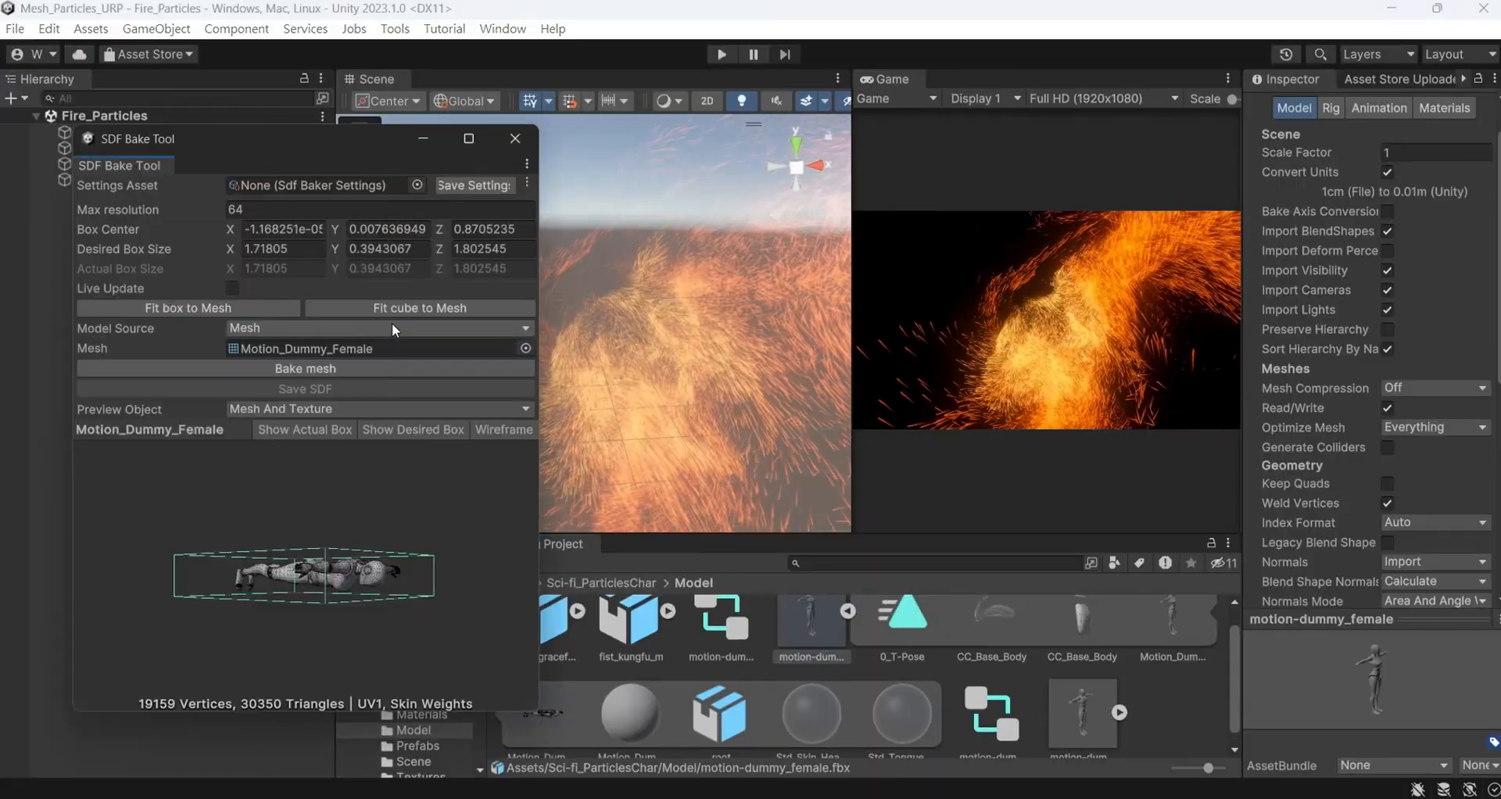
Set the SDF Bake Tool's Desired Box Size to 2 on X, Y and Z
left_click(301, 248)
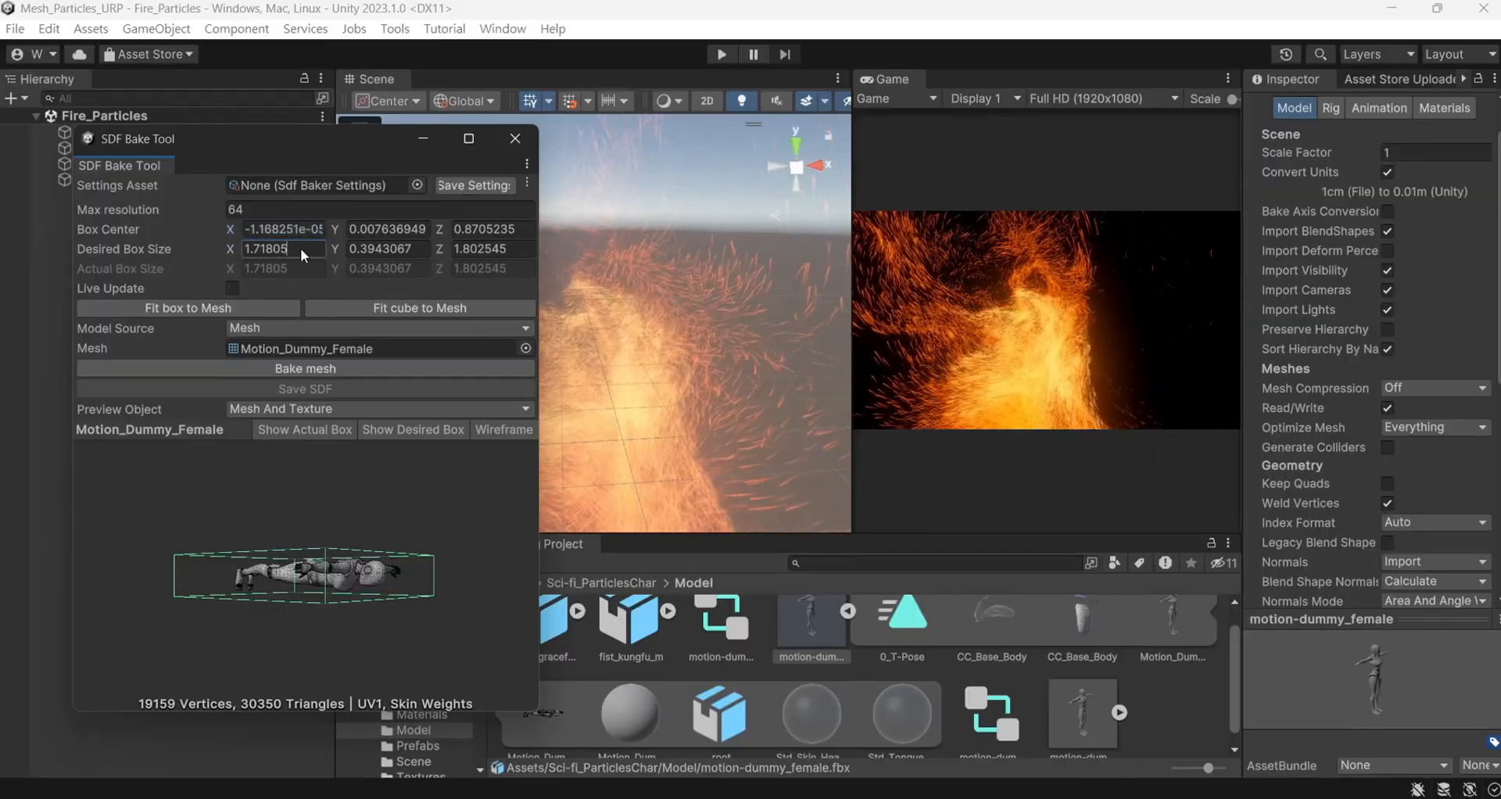
double_click(301, 248)
type("2")
left_click(415, 248)
type("2")
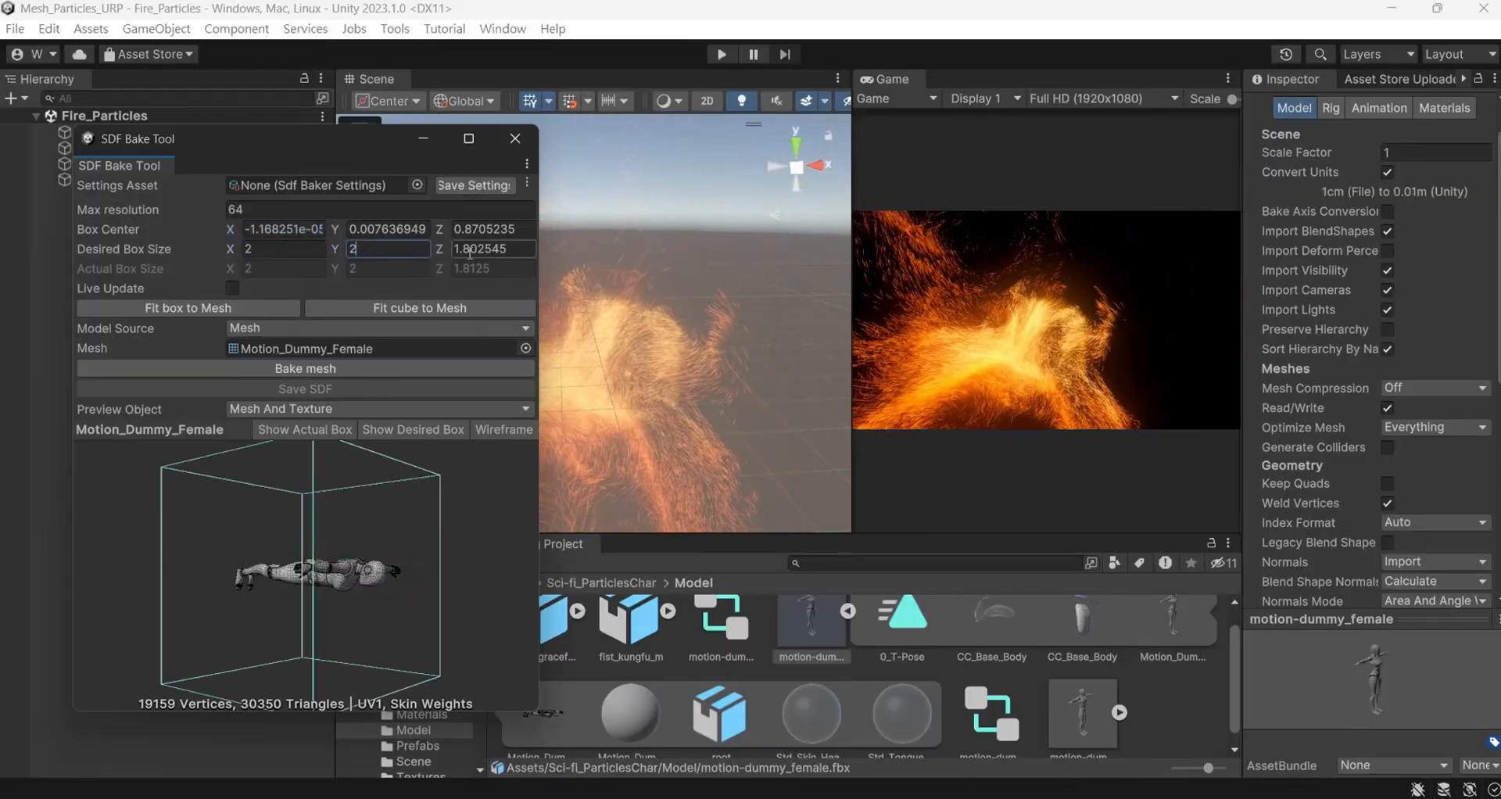
left_click(476, 249)
type("2")
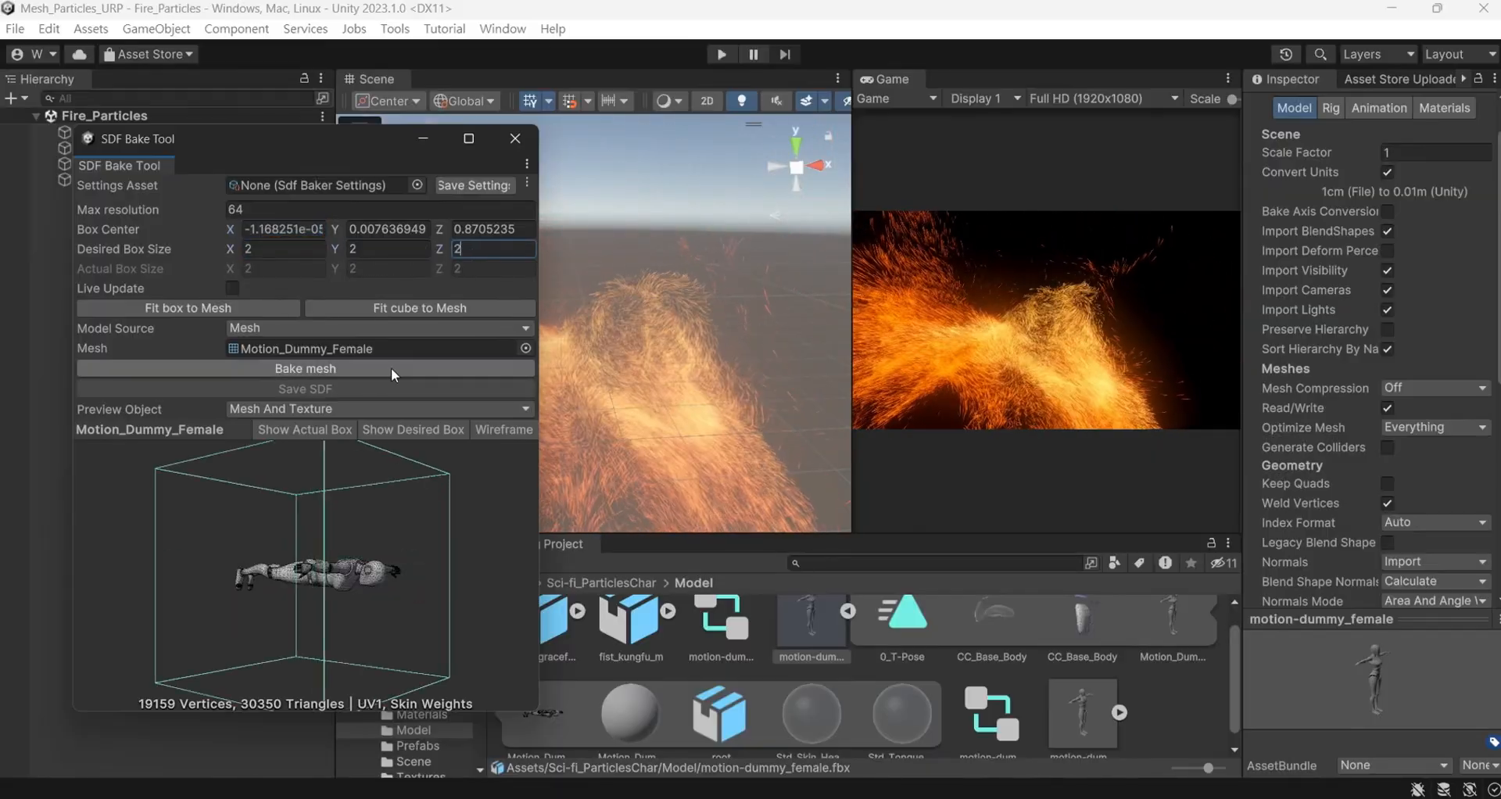
Bake the mesh and save the resulting signed distance field as SDF in the Assets/Scenes folder
left_click(391, 368)
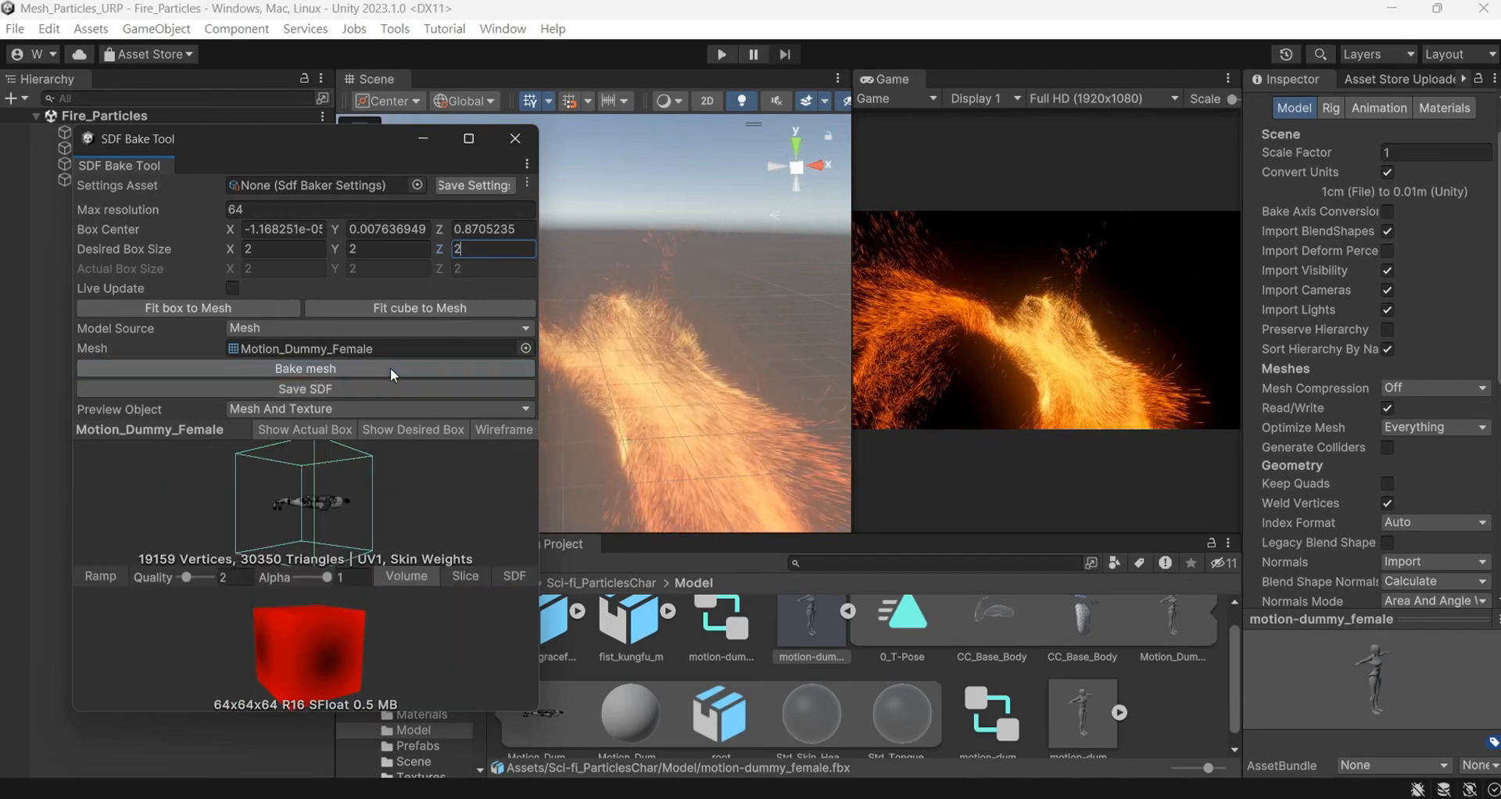
left_click(354, 388)
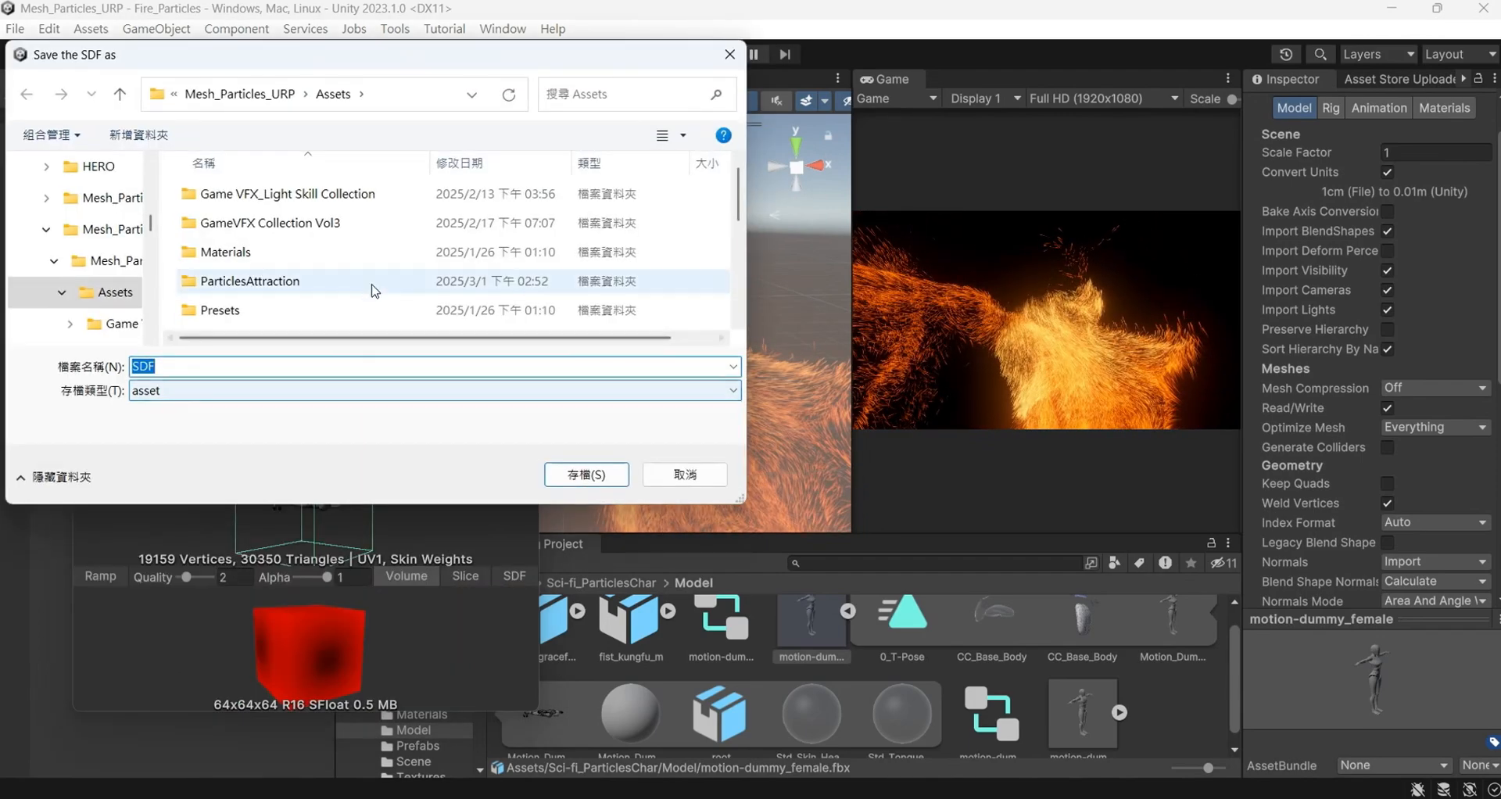
scroll(375, 282, "down", 3)
double_click(378, 196)
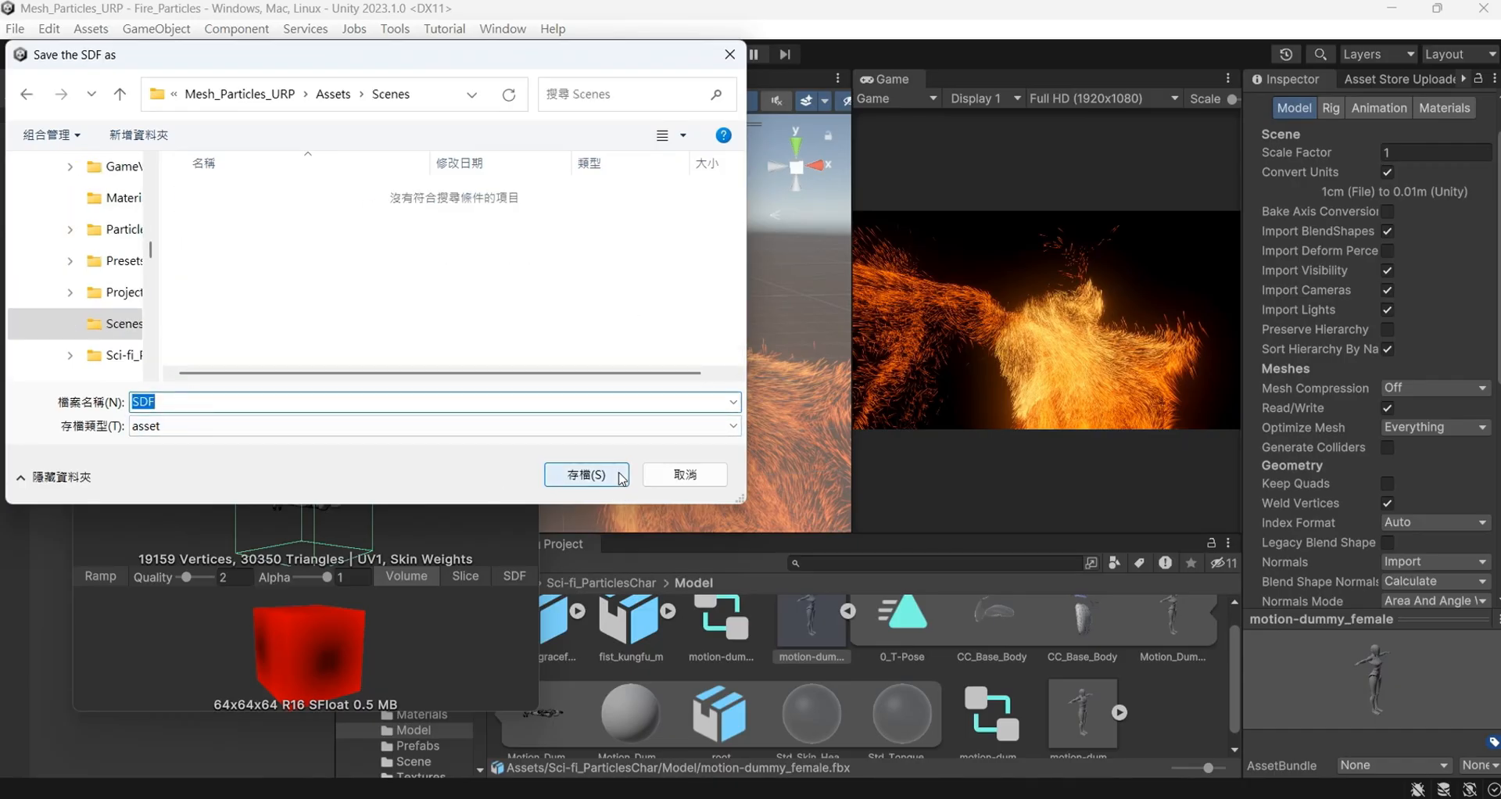
left_click(623, 479)
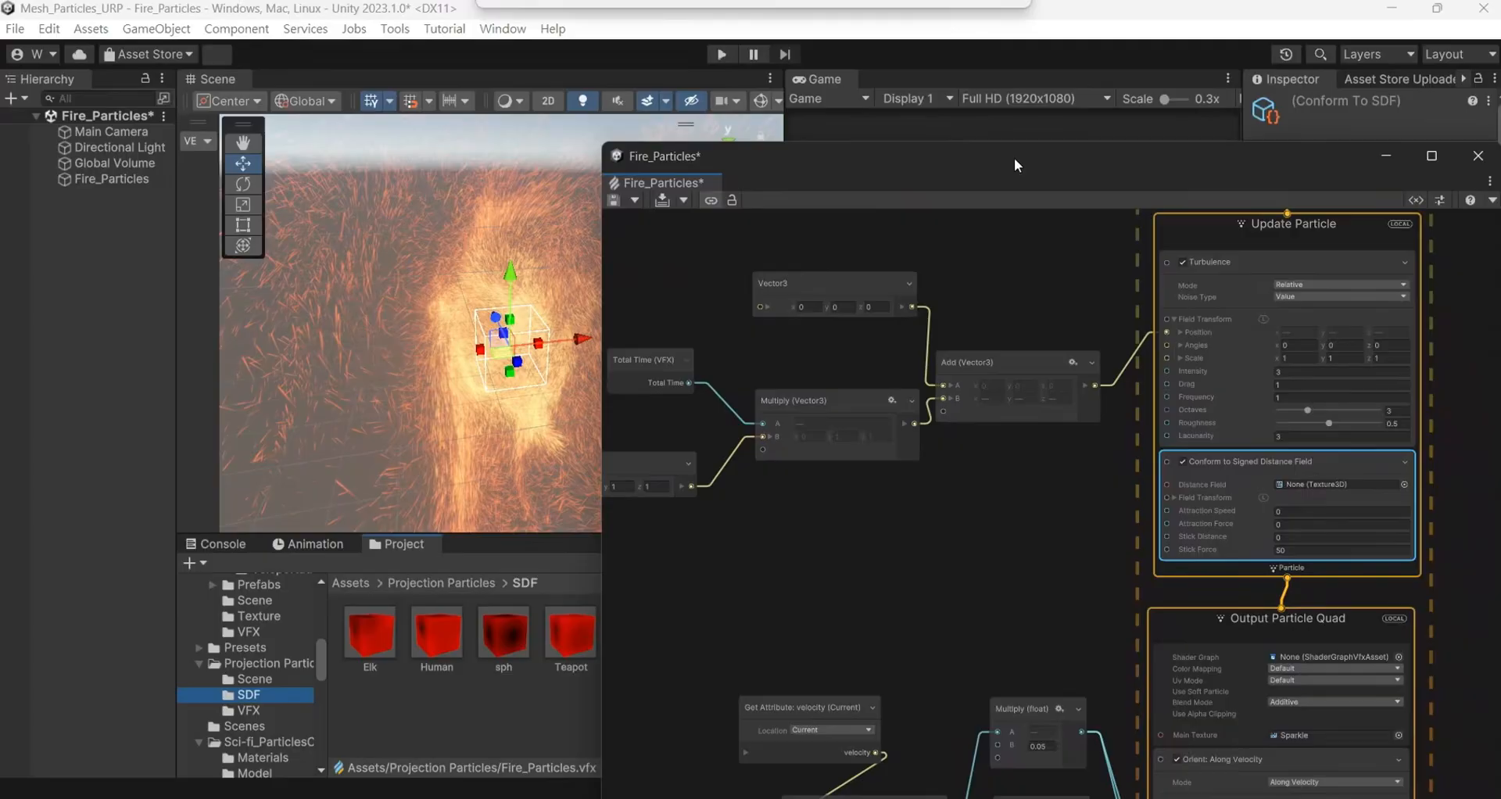
Assign the Human SDF texture to the Distance Field of the Conform to Signed Distance Field block
left_click_drag(1015, 157, 1016, 197)
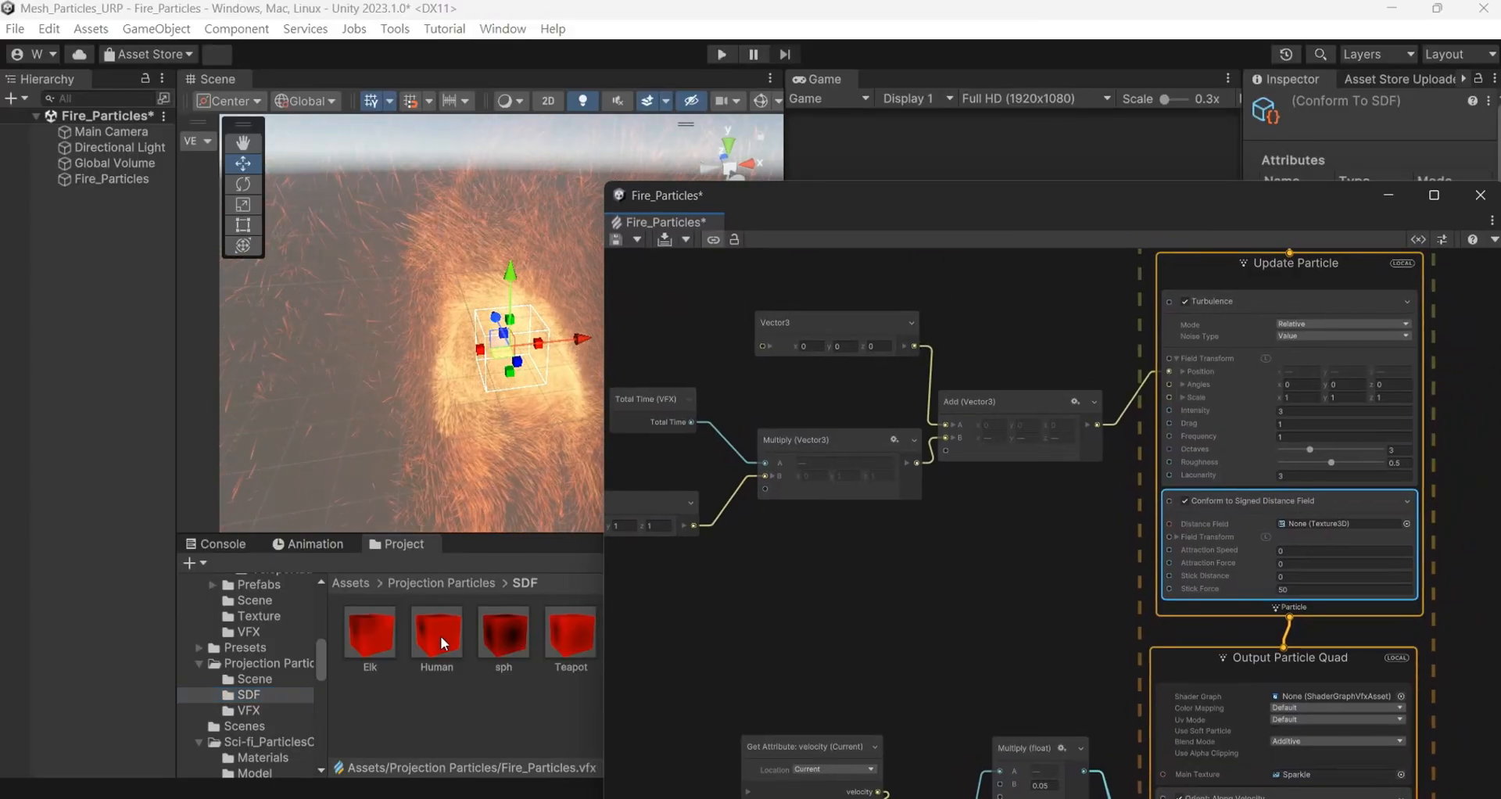
left_click_drag(1217, 520, 1220, 523)
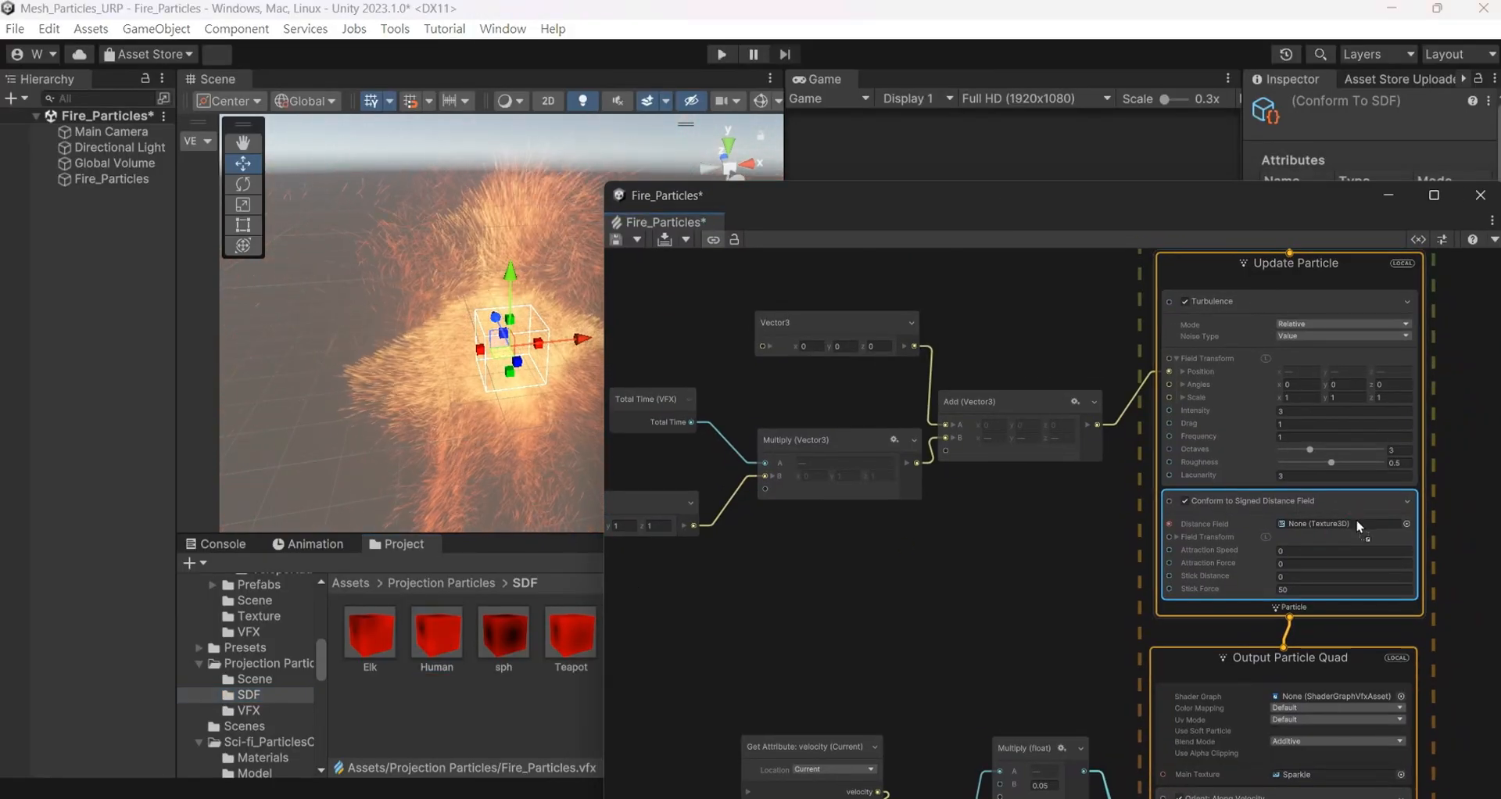
left_click_drag(1343, 194, 602, 108)
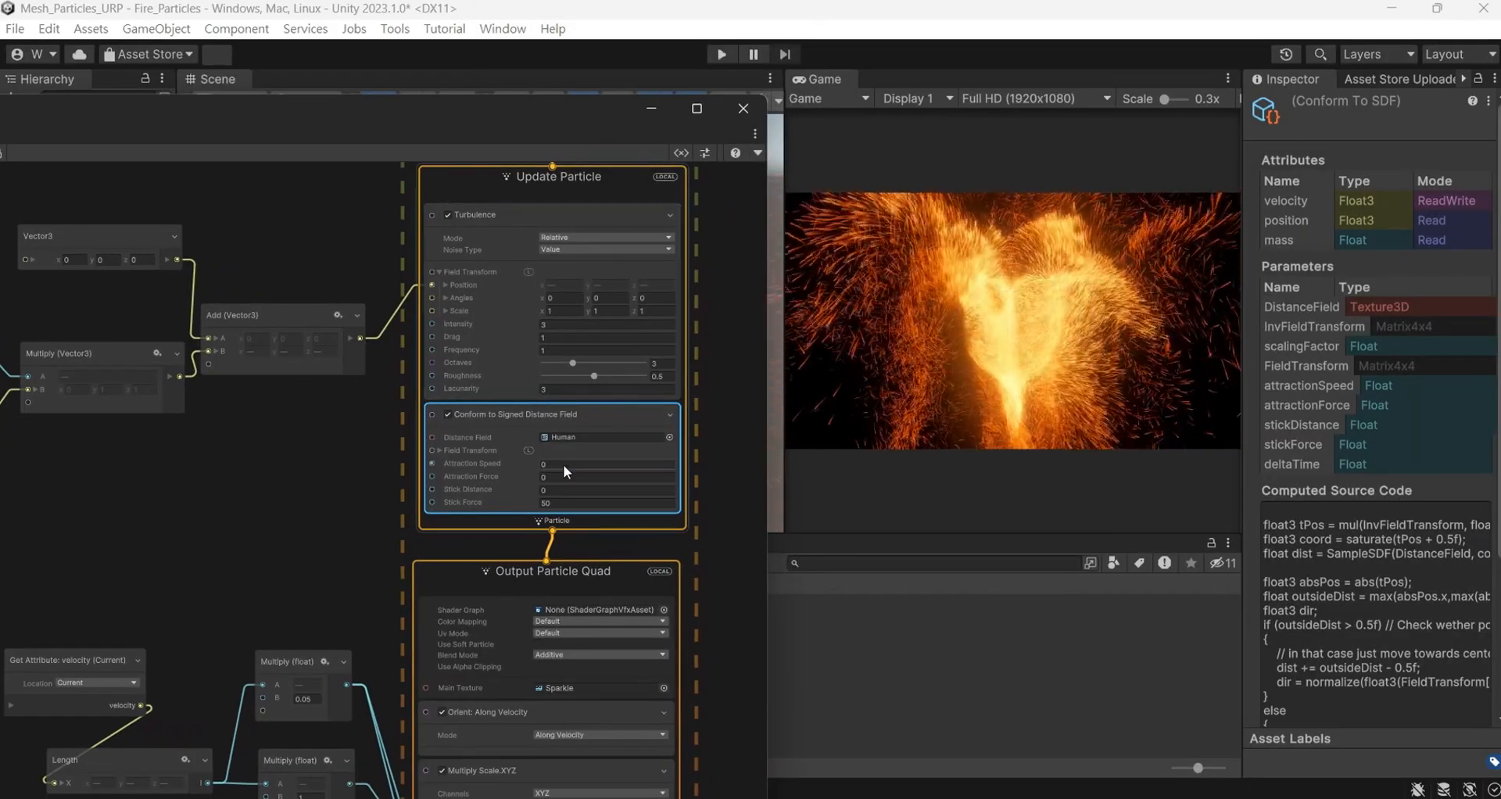
Set the Conform block's Attraction Speed to 5 and, after trying 0.1, its Stick Distance to 0.5
left_click(563, 488)
type(".1")
key("Return")
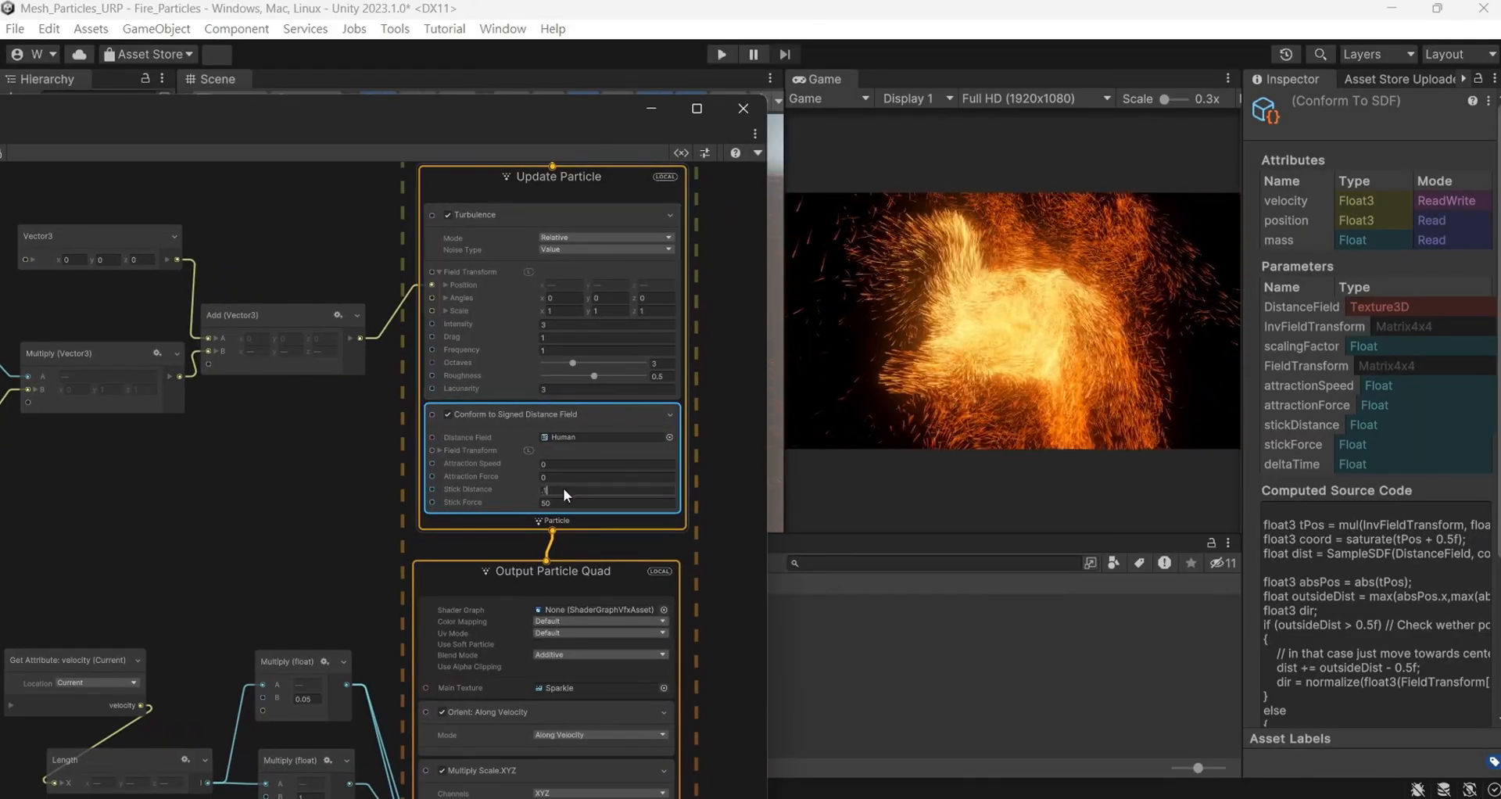
left_click(582, 461)
type("5")
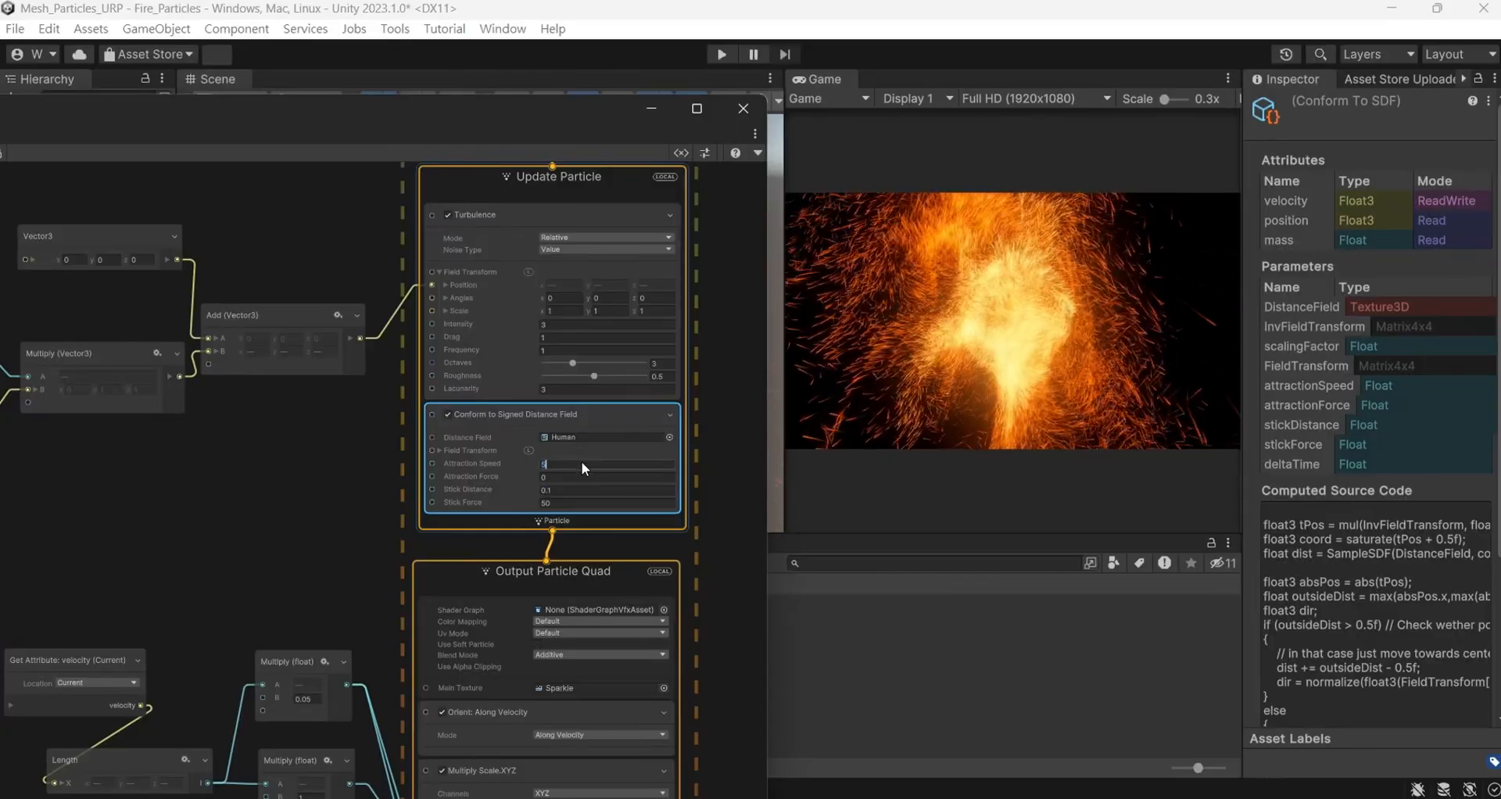
left_click(575, 493)
type(".5")
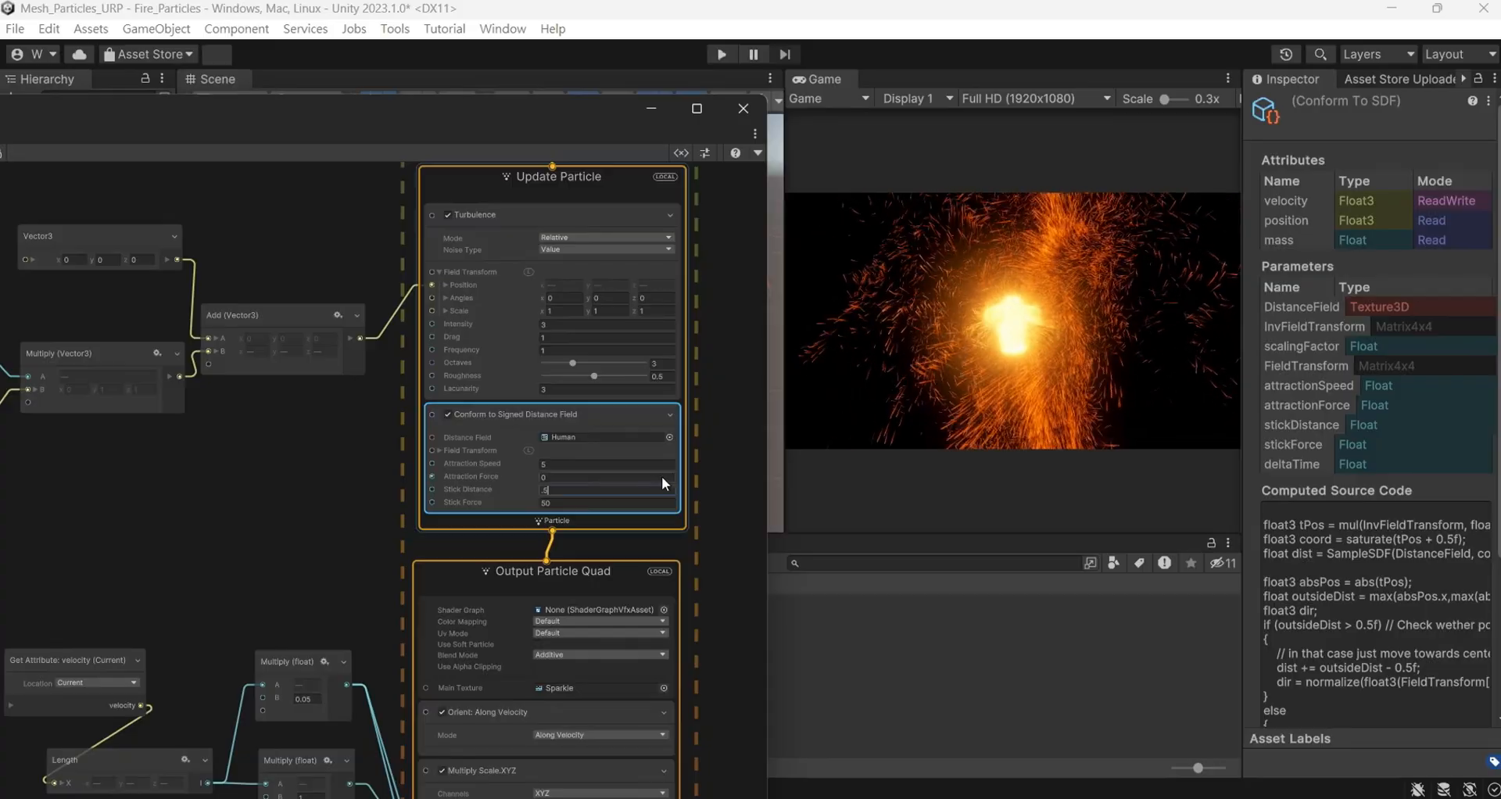
Expand the Conform block's Field Transform and set its Size to 3 on X, Y and Z
left_click(442, 452)
scroll(555, 490, "up", 2)
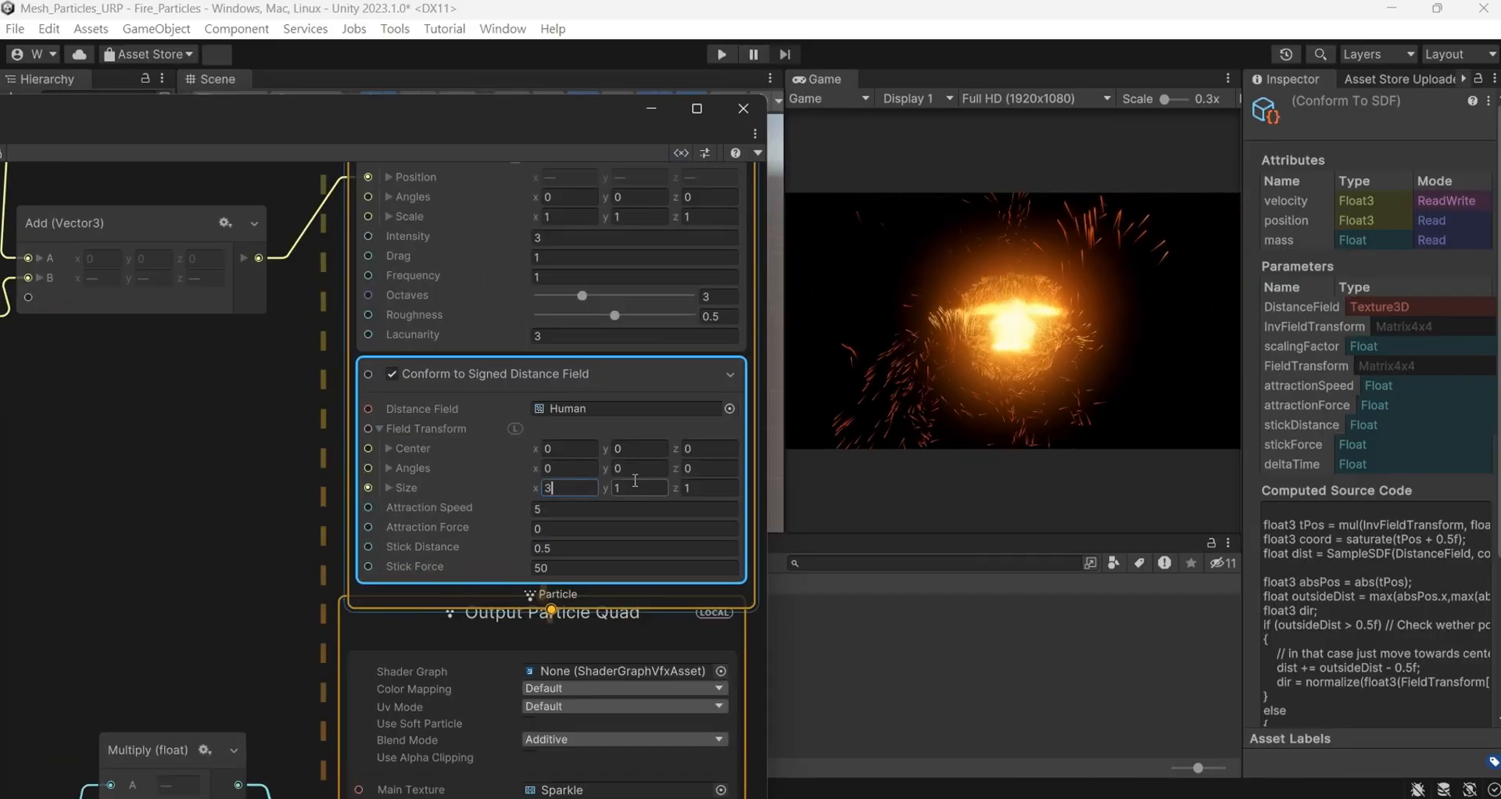
left_click(564, 486)
type("3")
left_click(643, 488)
type("3")
left_click(709, 489)
type("3")
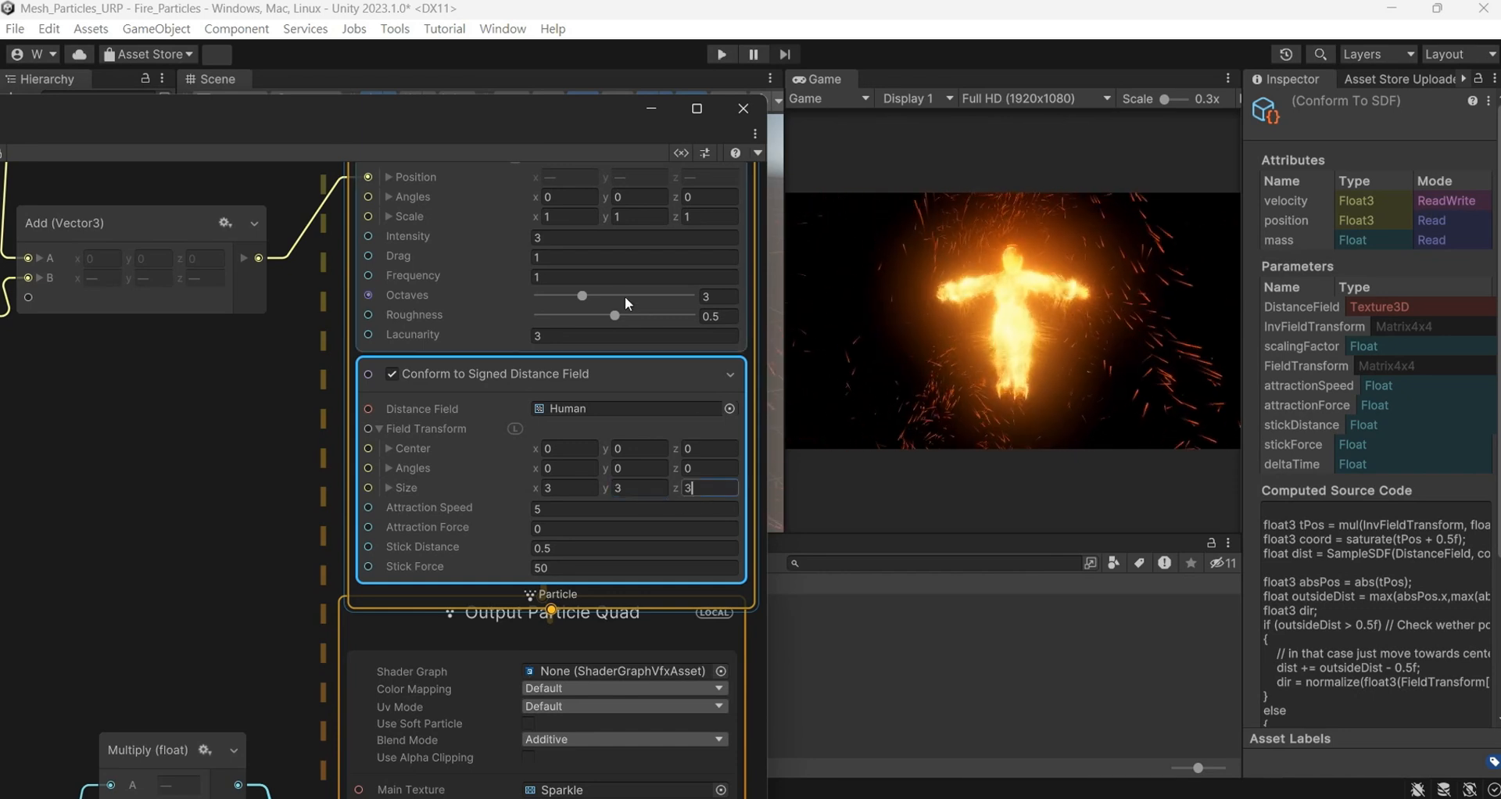
Set the Turbulence Drag to 0.5 and the Conform block's Stick Distance to 0.3
left_click(582, 255)
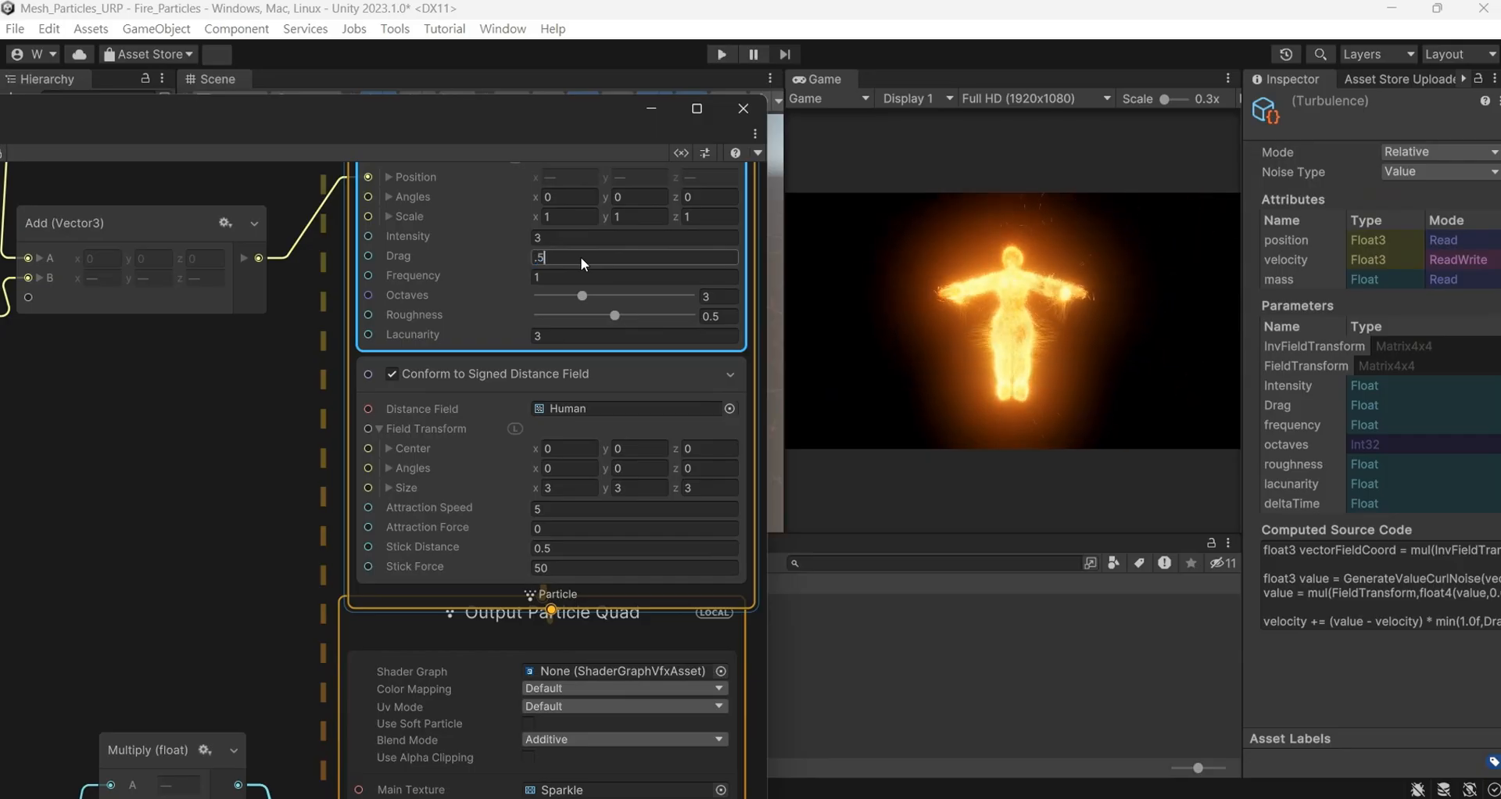
left_click(575, 552)
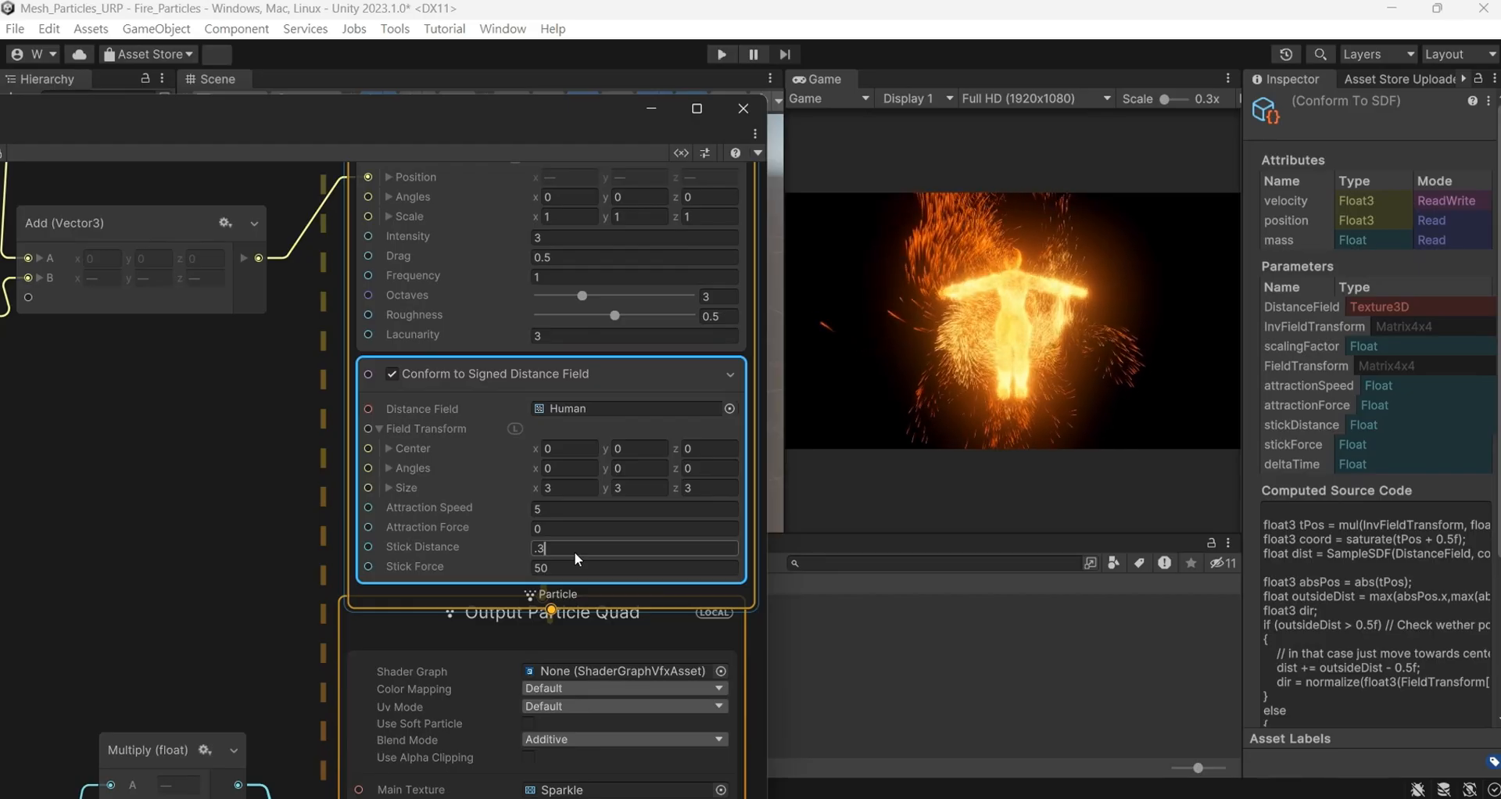
Clear the Conform block's Distance Field texture back to None
left_click_drag(590, 109, 748, 87)
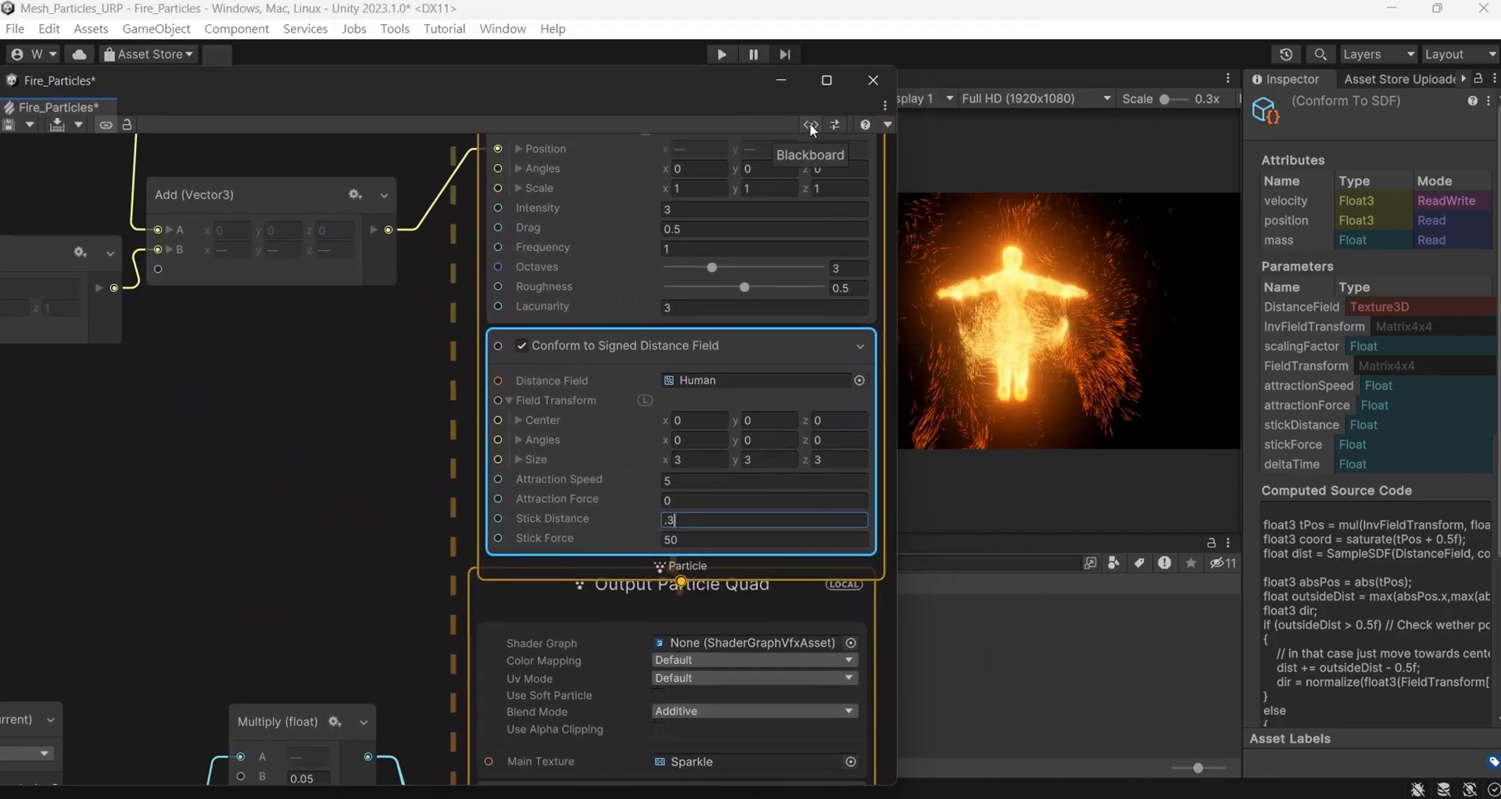
left_click(860, 381)
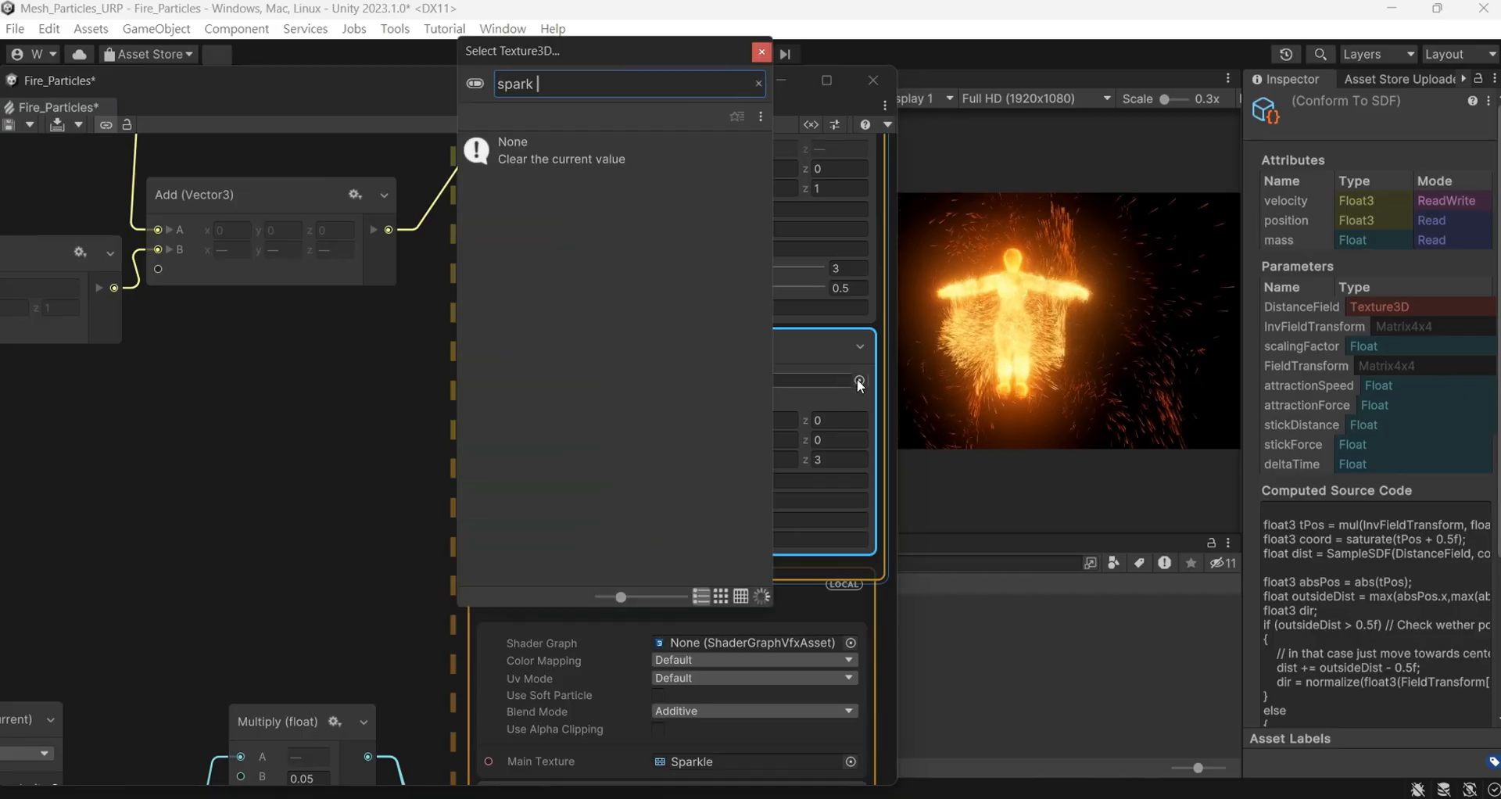
double_click(662, 160)
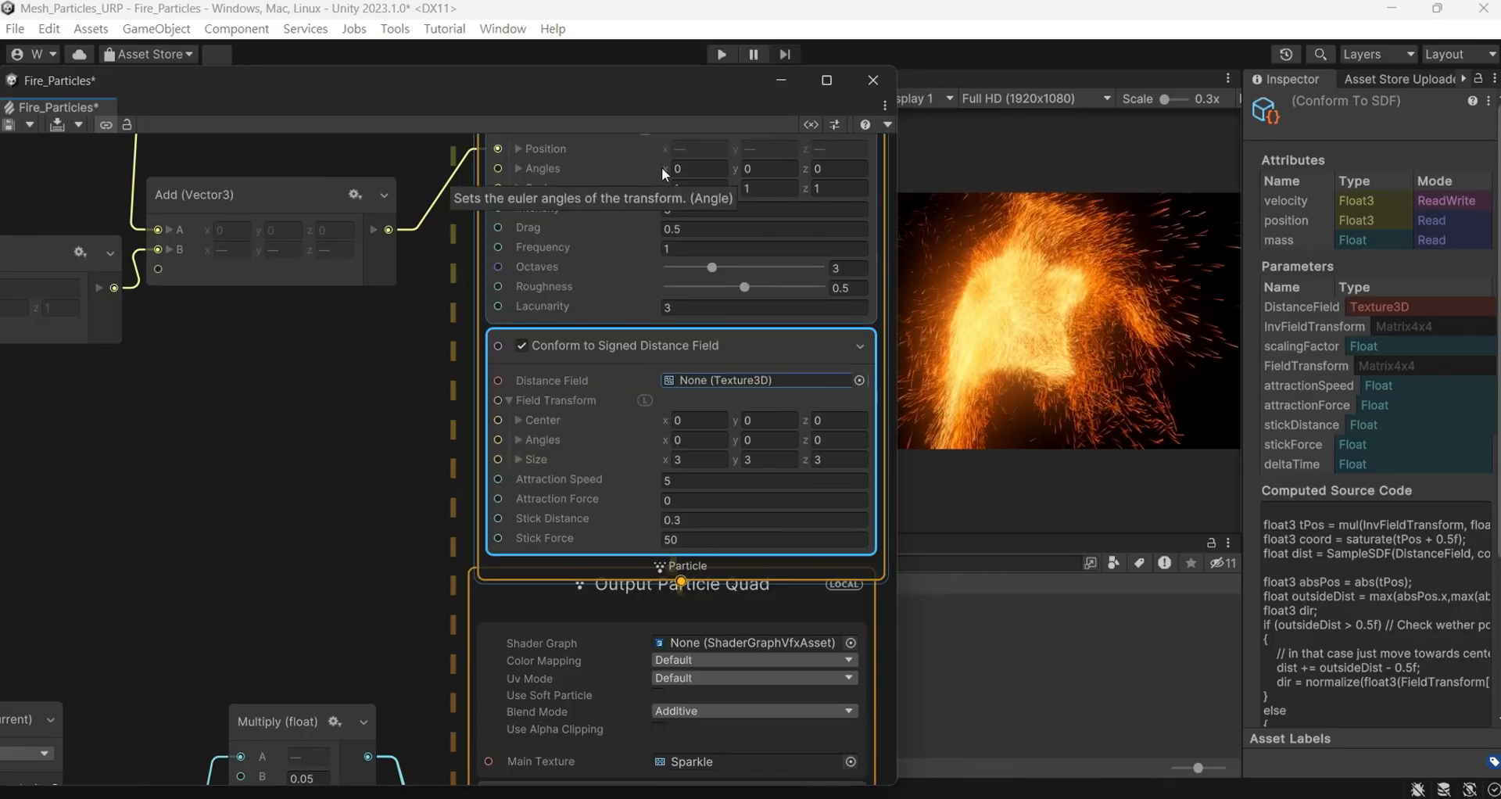
Show the graph's Blackboard and add an exposed Texture3D property named SDF
left_click(808, 123)
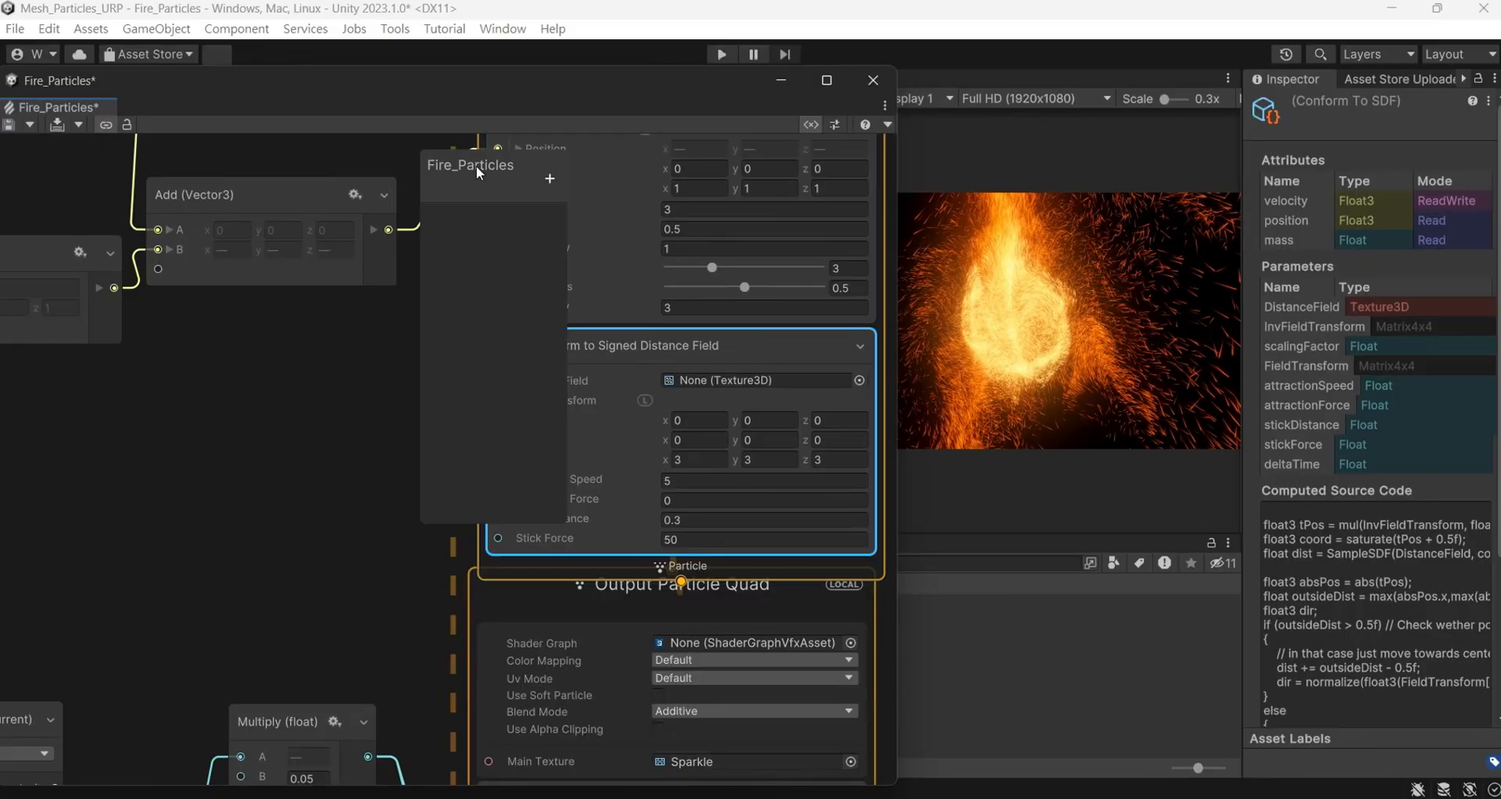
left_click_drag(476, 166, 298, 148)
left_click_drag(388, 182, 476, 170)
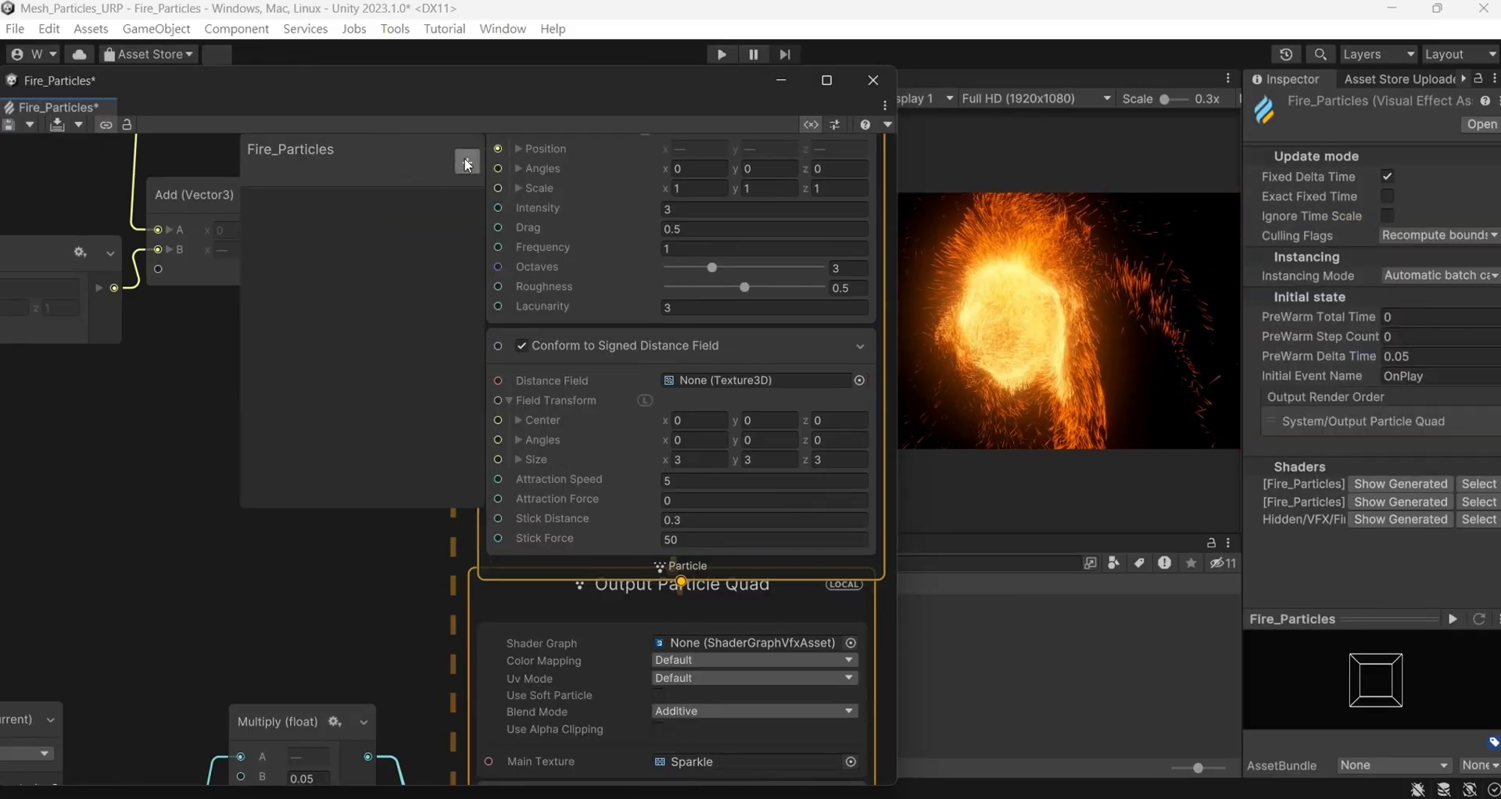
left_click(467, 163)
left_click(572, 657)
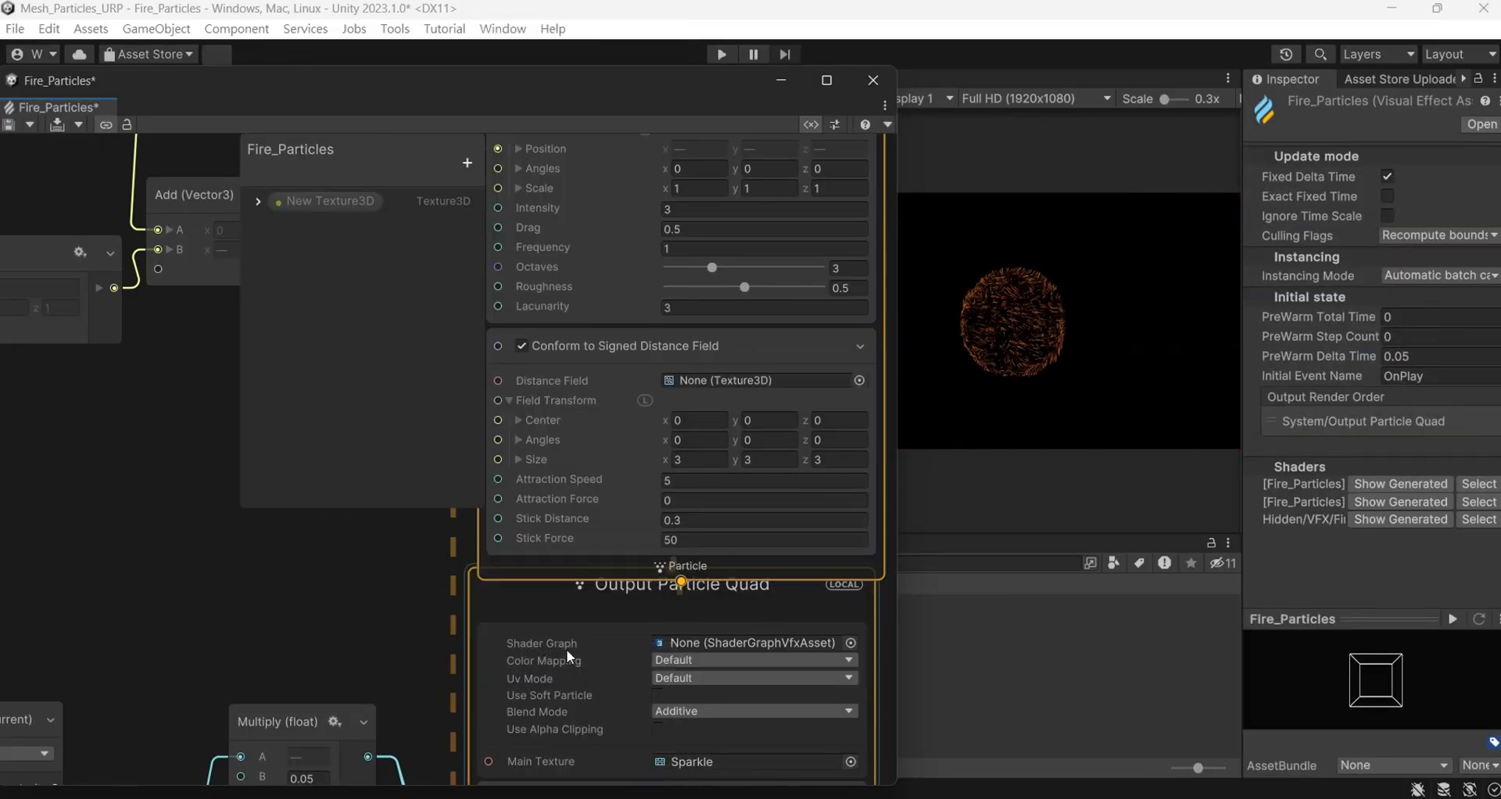
double_click(330, 201)
type("SDF")
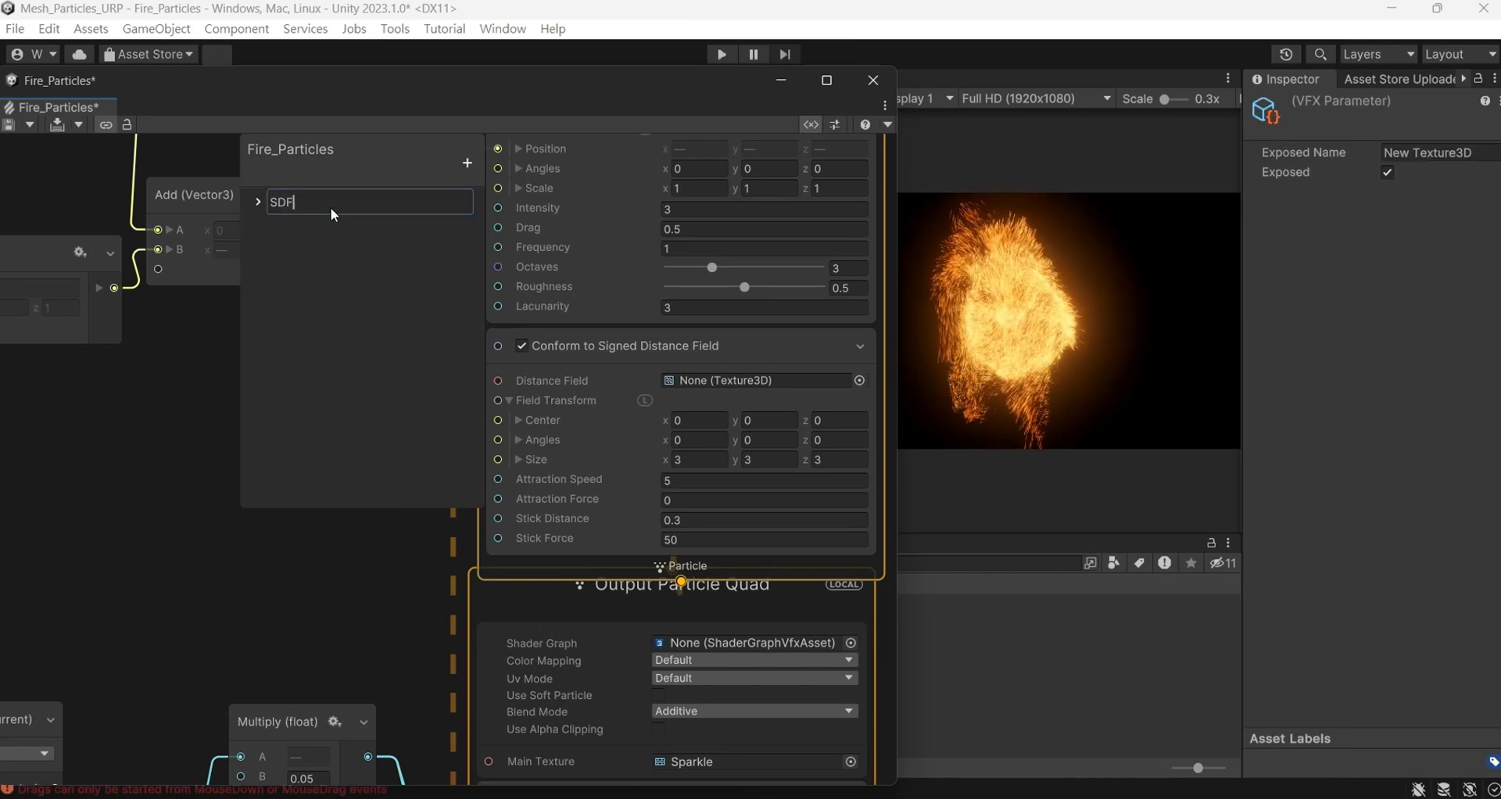
key("Return")
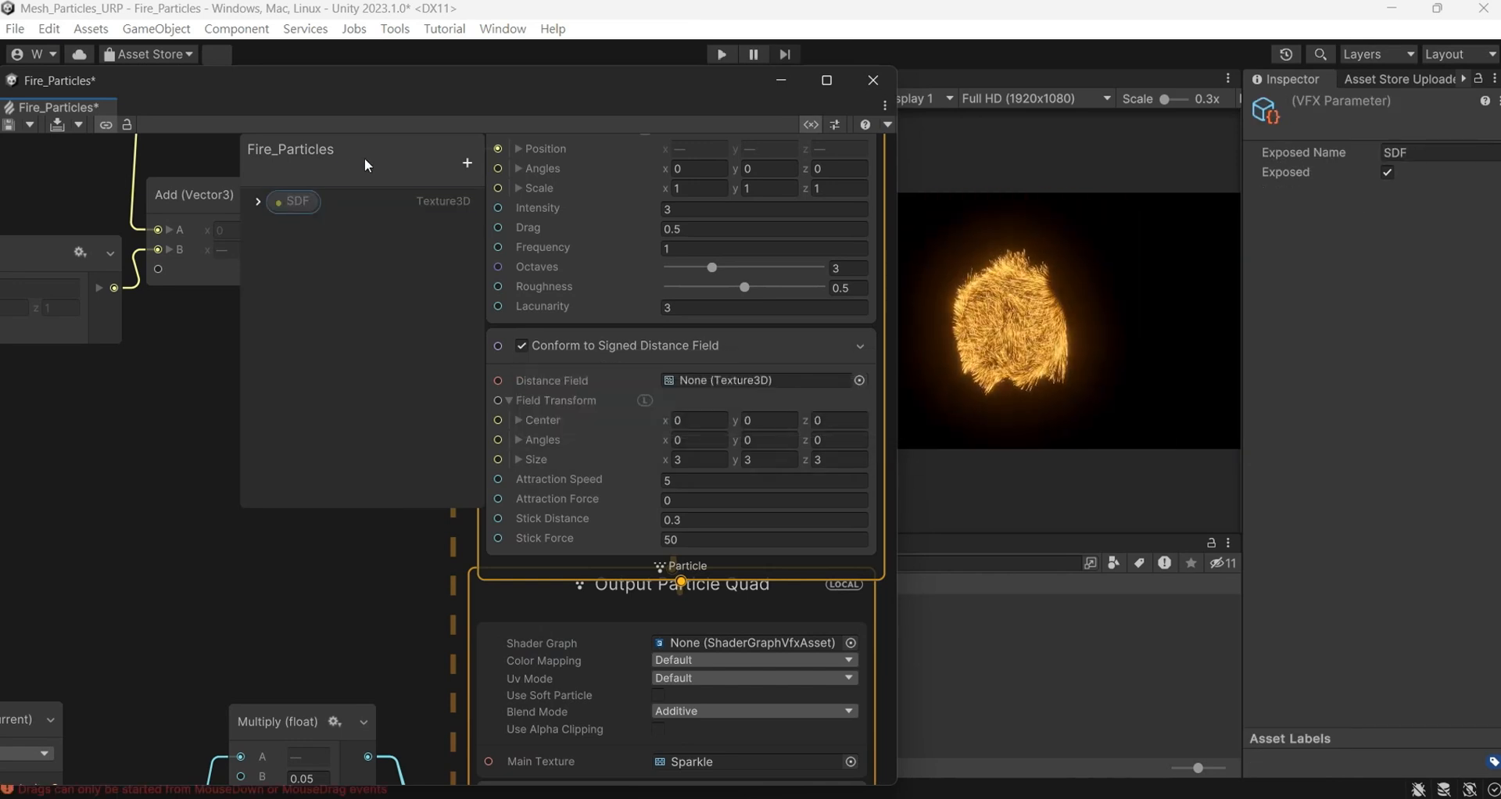
Place the SDF property in the graph and connect it to the Conform block's Distance Field input
left_click_drag(365, 158, 128, 152)
left_click_drag(56, 194, 220, 351)
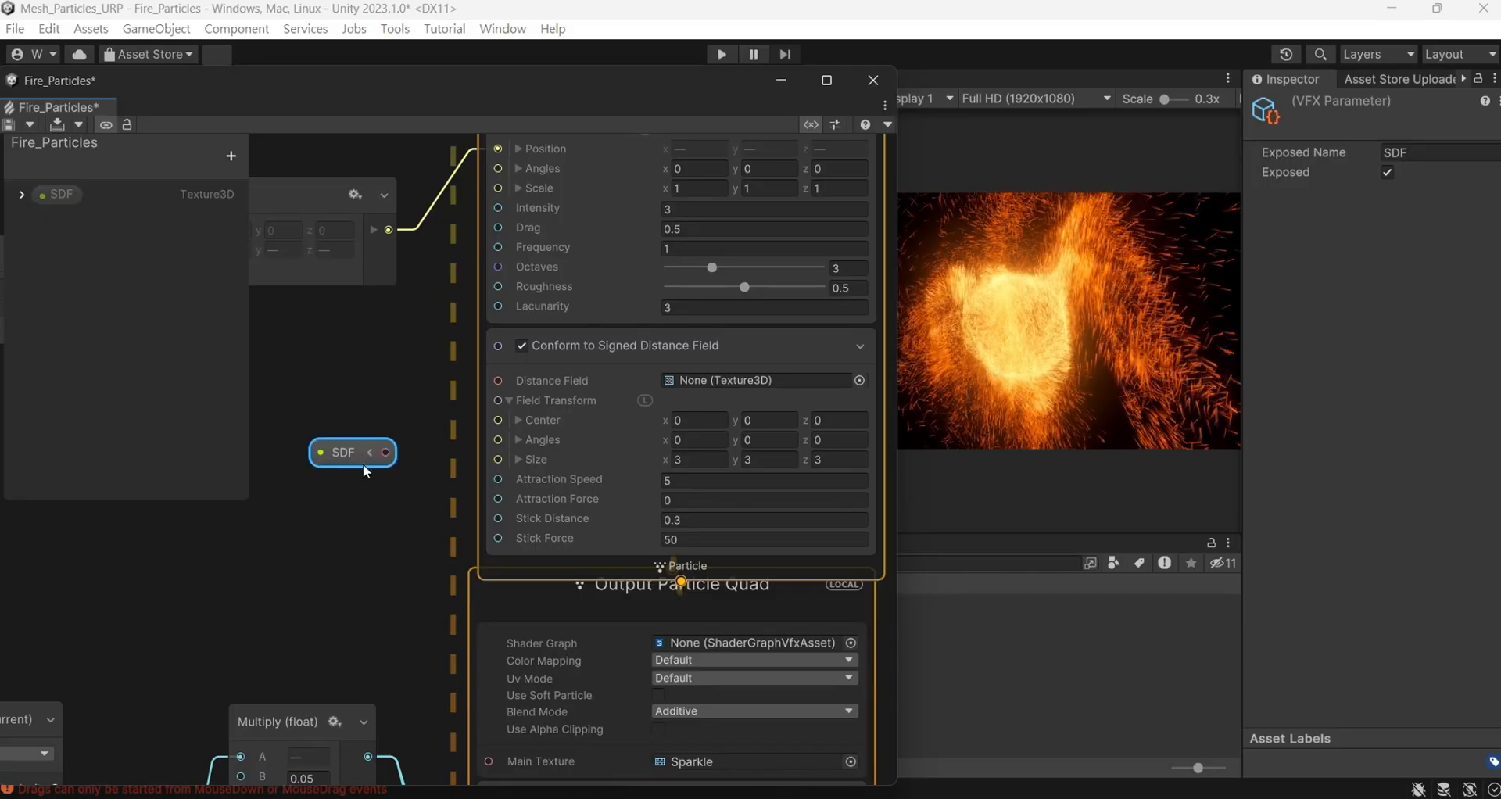
scroll(412, 466, "up", 1)
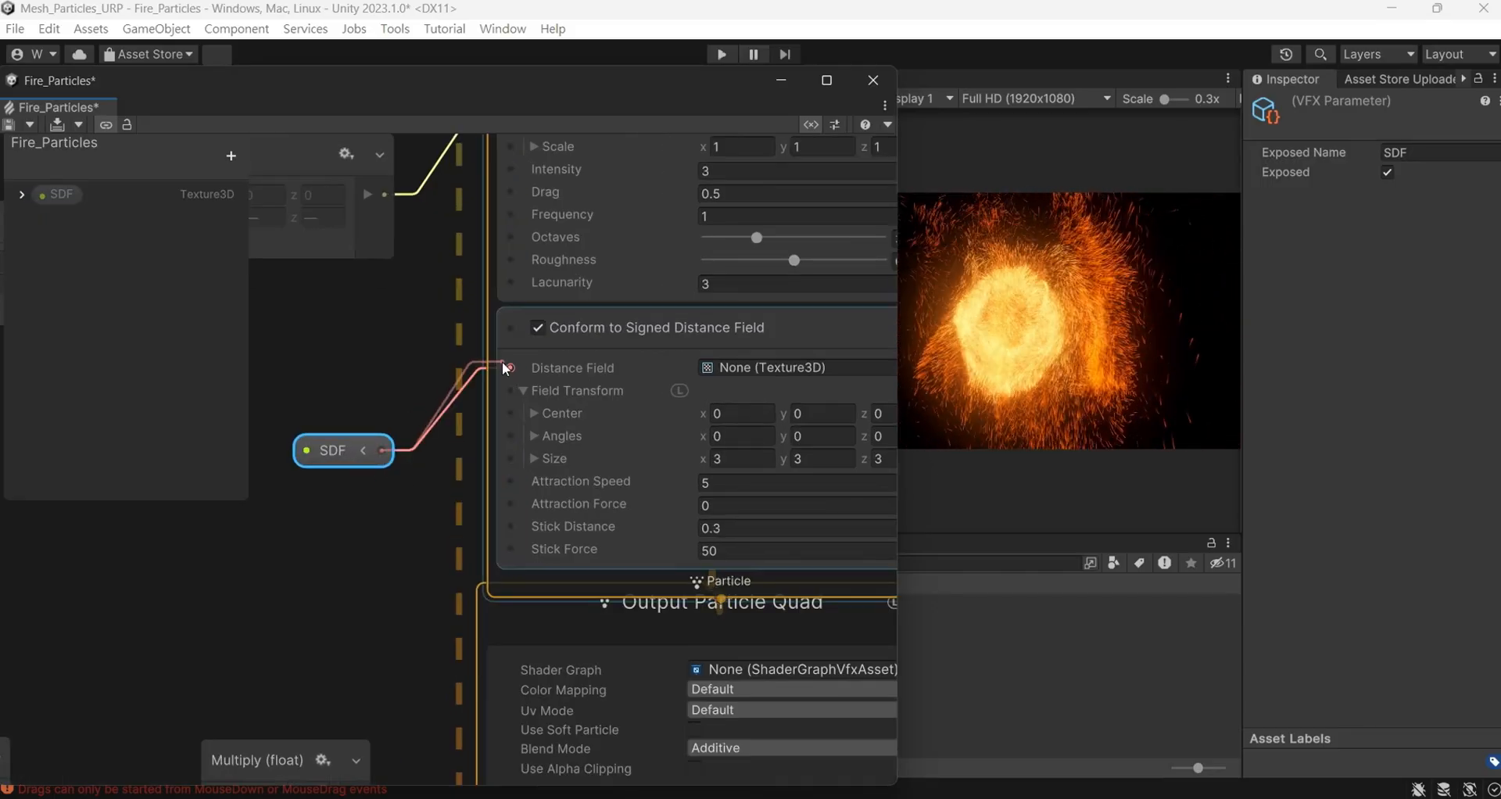
left_click_drag(506, 369, 510, 368)
left_click_drag(332, 450, 337, 353)
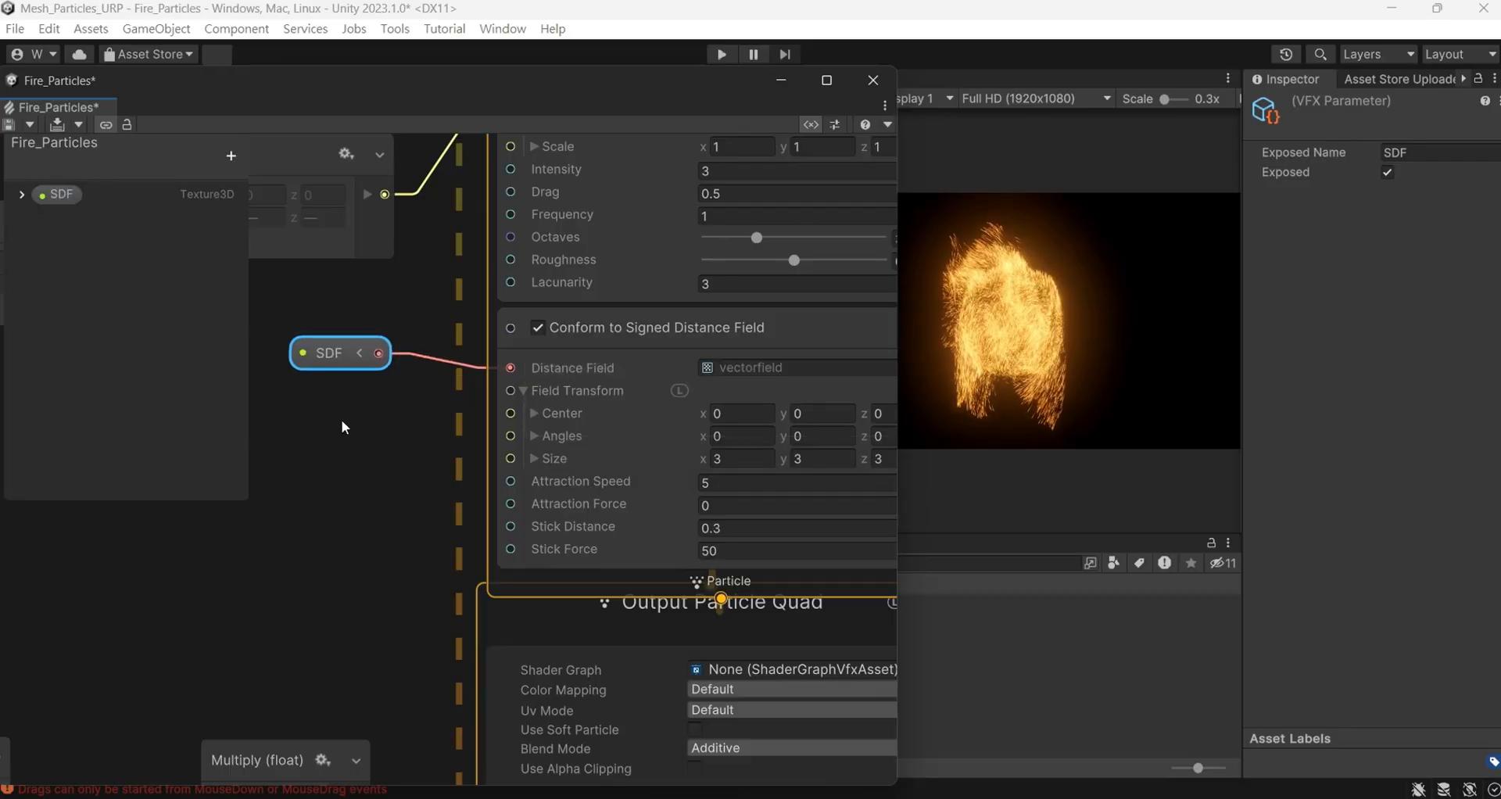
Add an exposed float property named Stick Distance and connect it to the Conform block's Stick Distance input
left_click(231, 153)
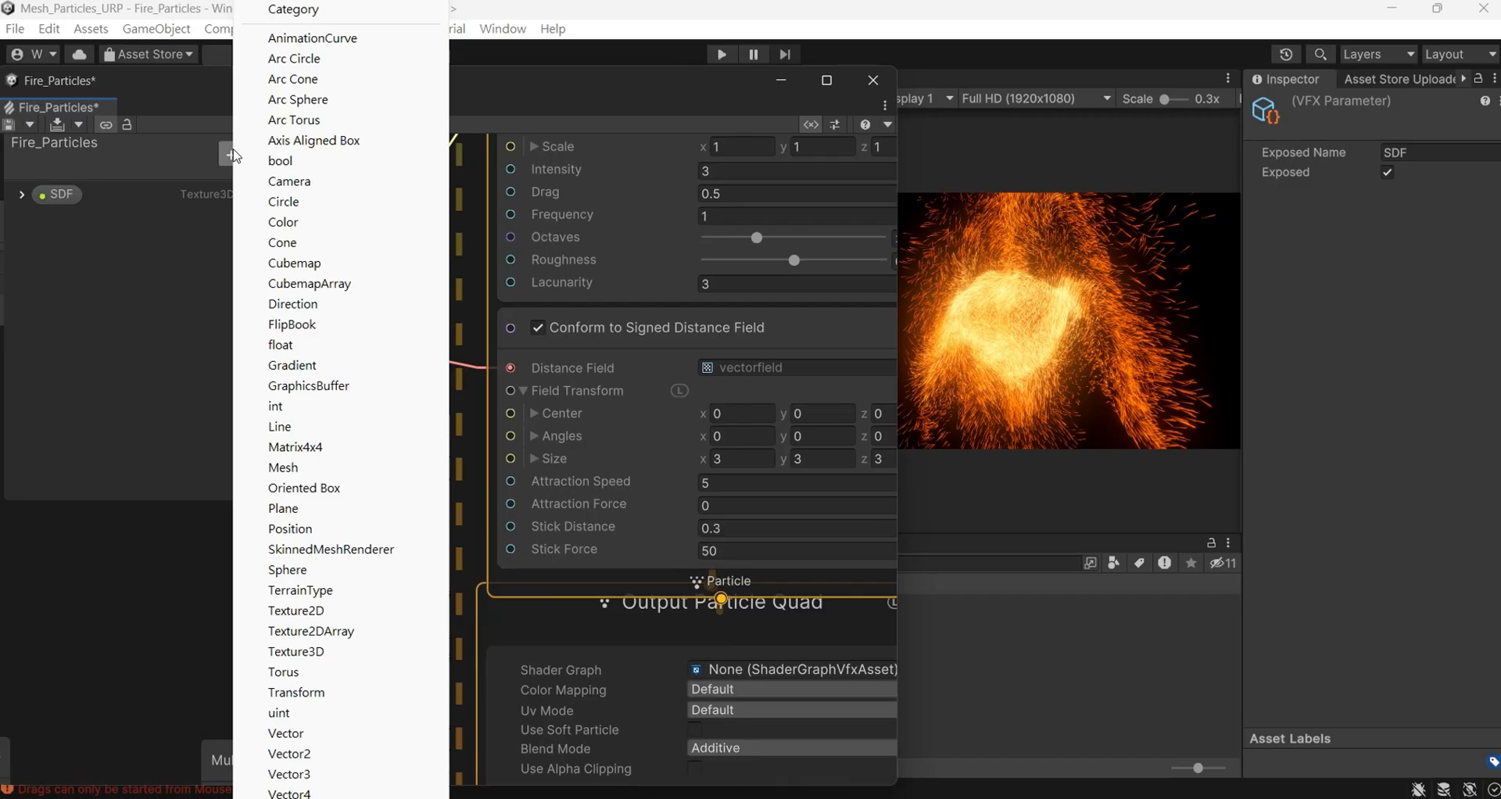
left_click(378, 344)
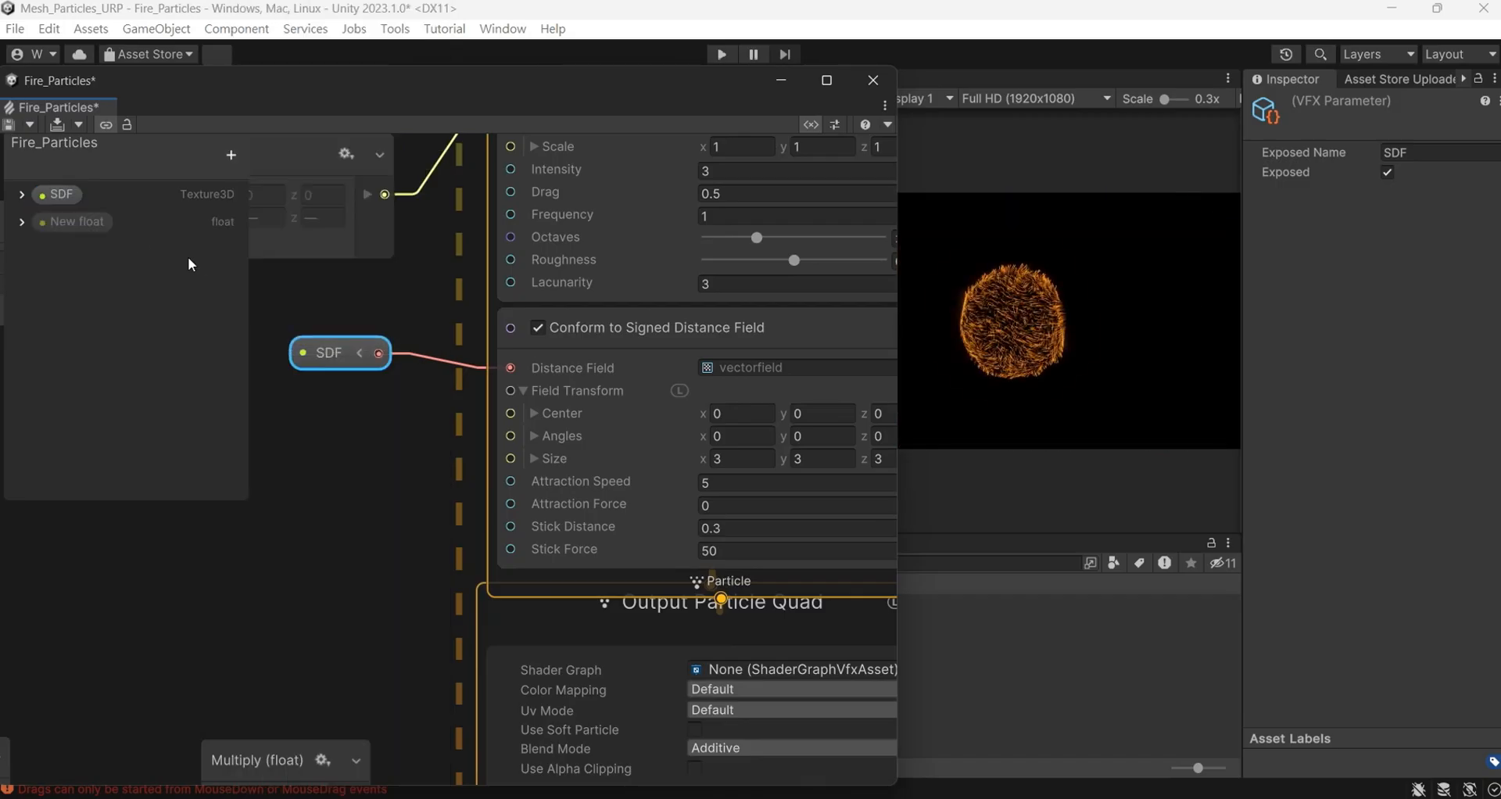
double_click(83, 216)
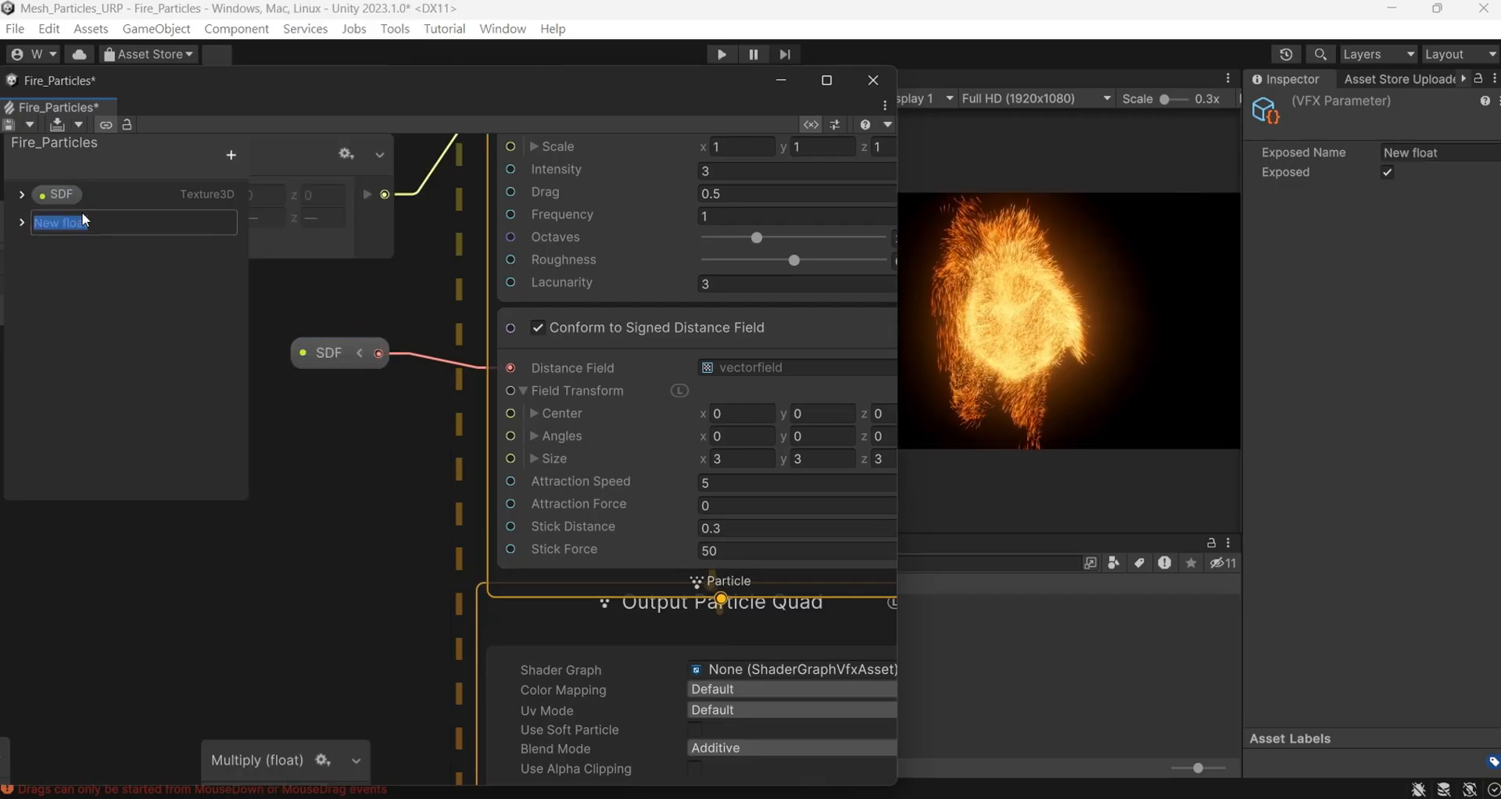
type("Sti")
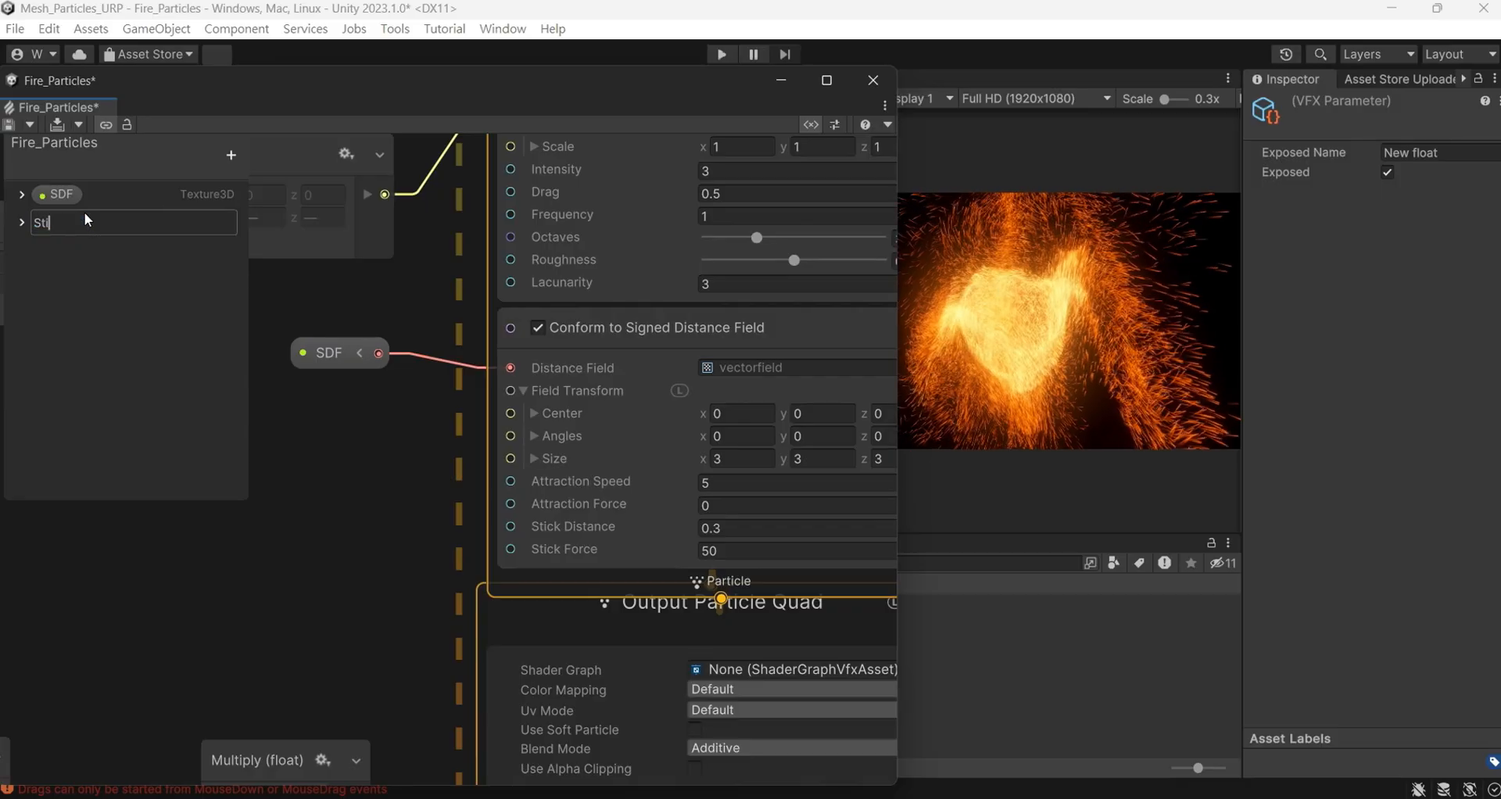
type("ck Dis")
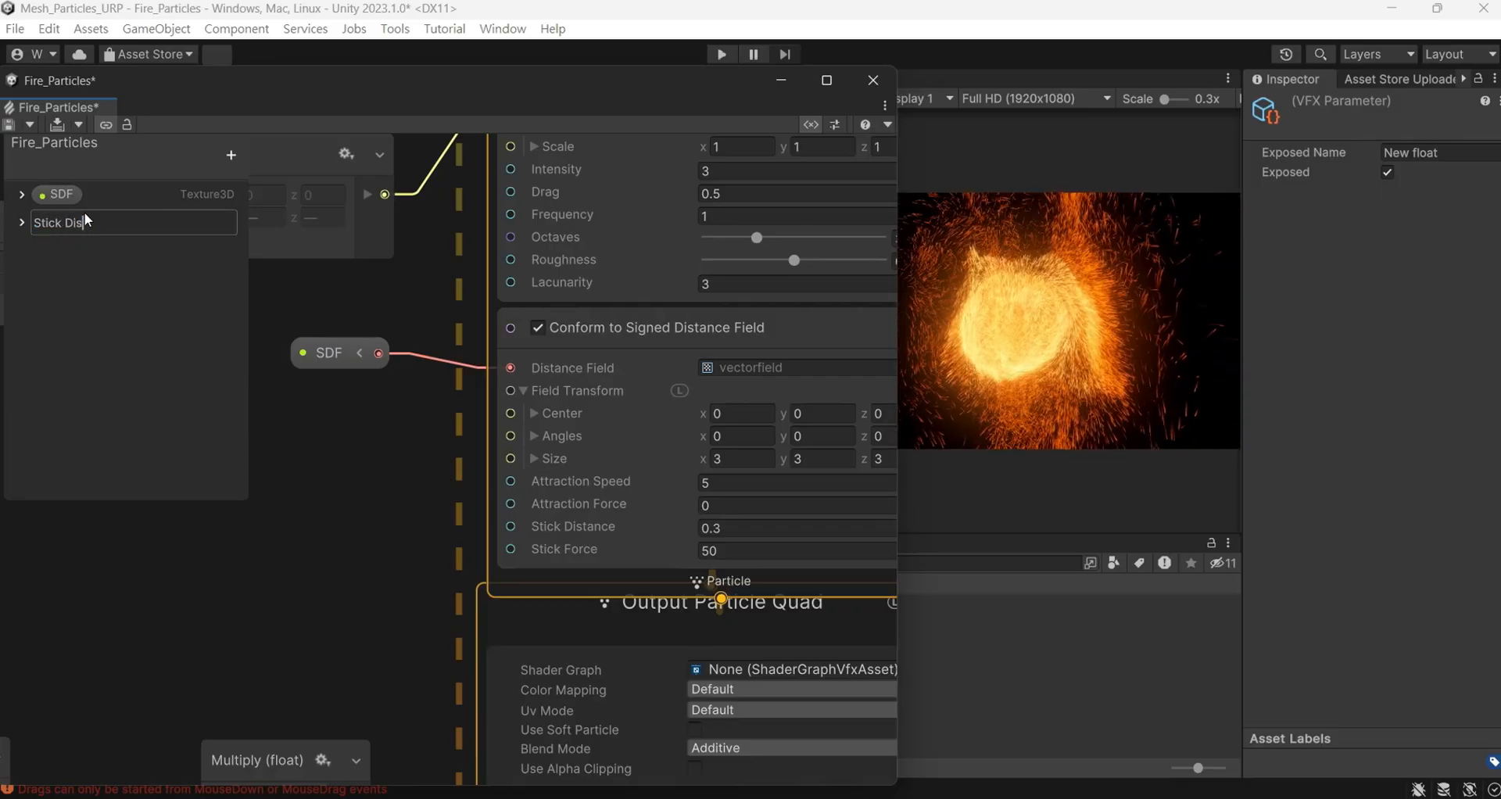
type("tance")
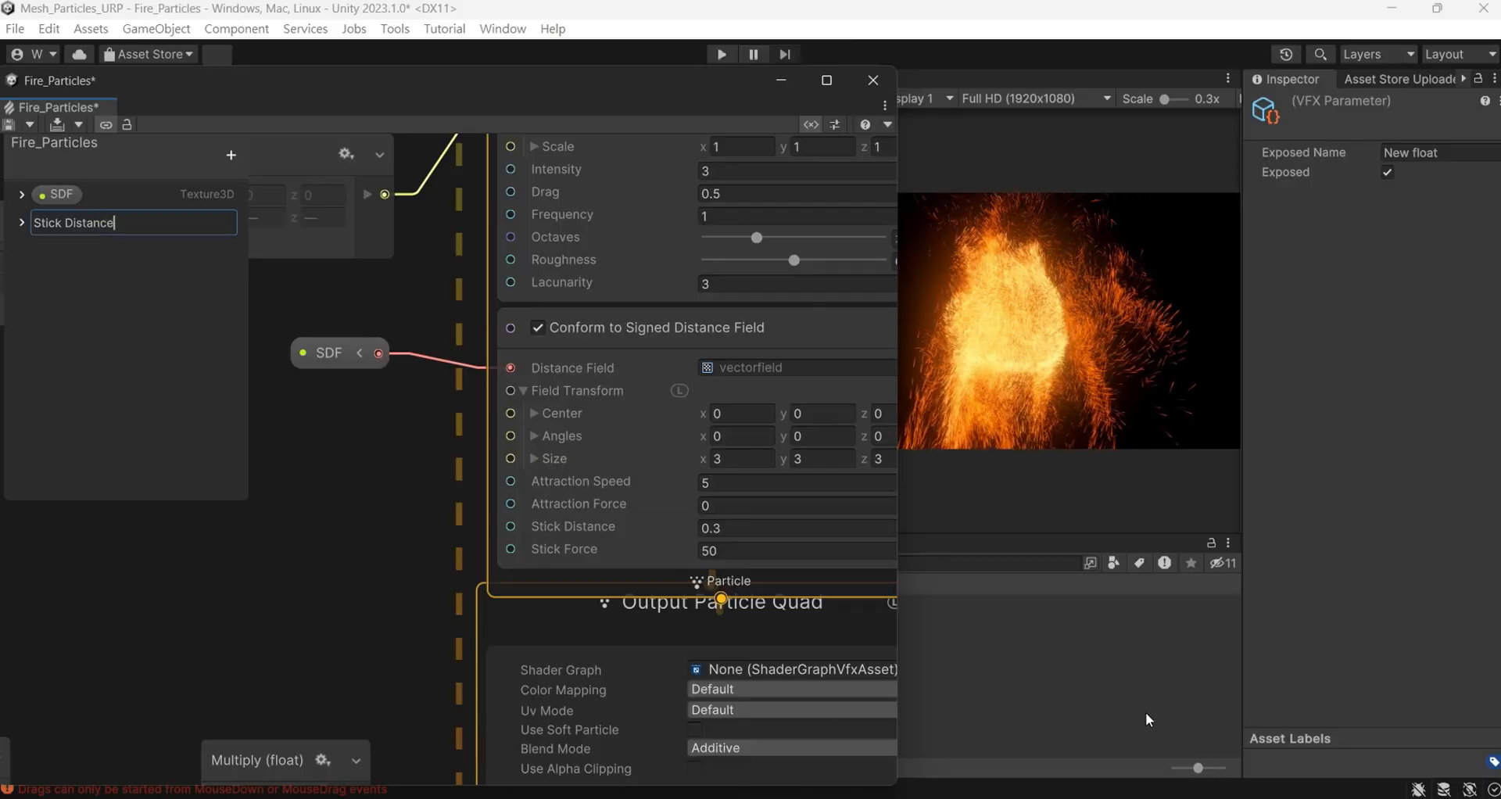
key("Return")
left_click_drag(84, 222, 511, 526)
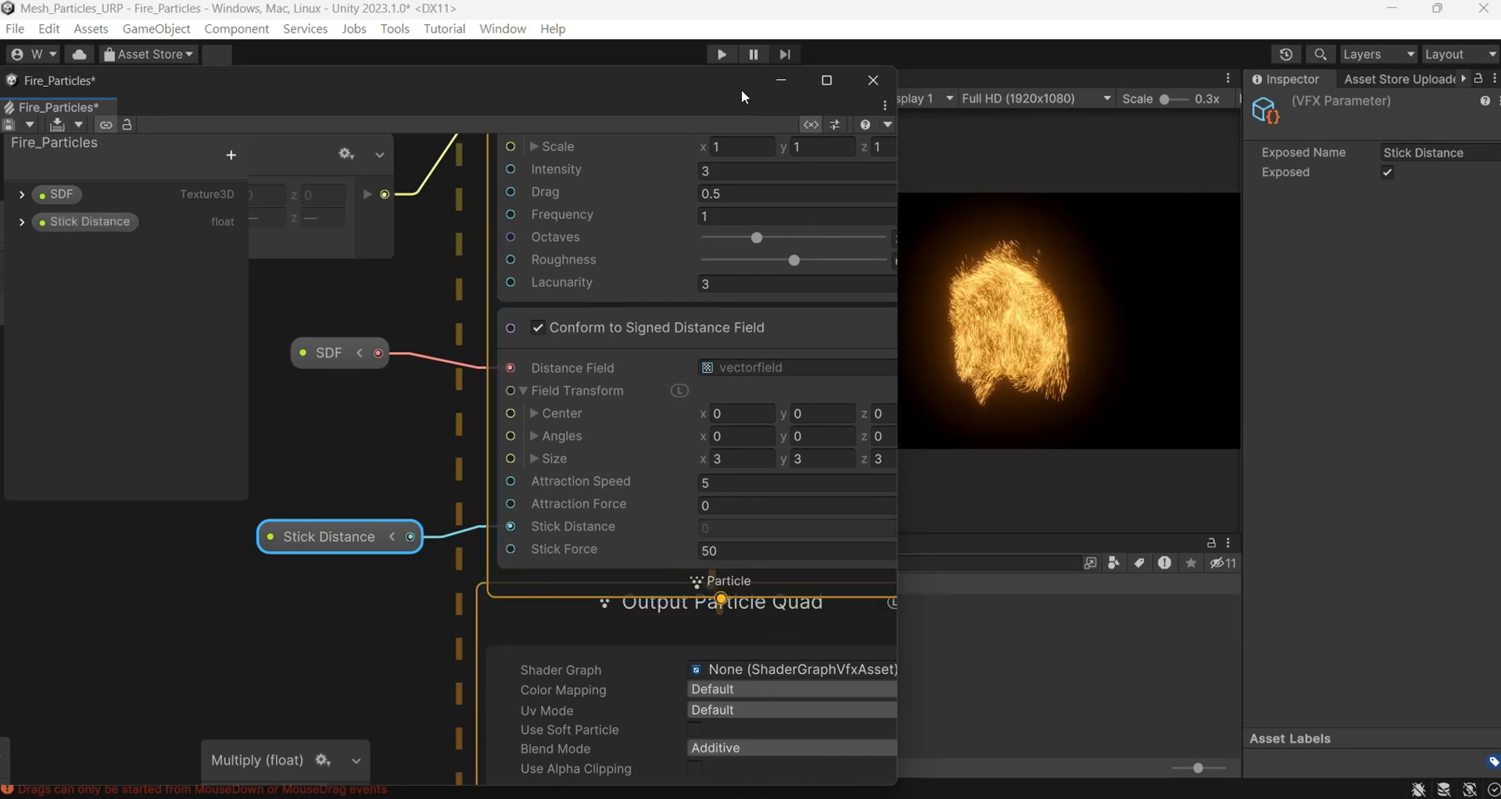
On the Fire_Particles scene object, assign the Human texture as SDF and set Stick Distance to 0.3
left_click_drag(736, 86, 403, 528)
left_click(100, 163)
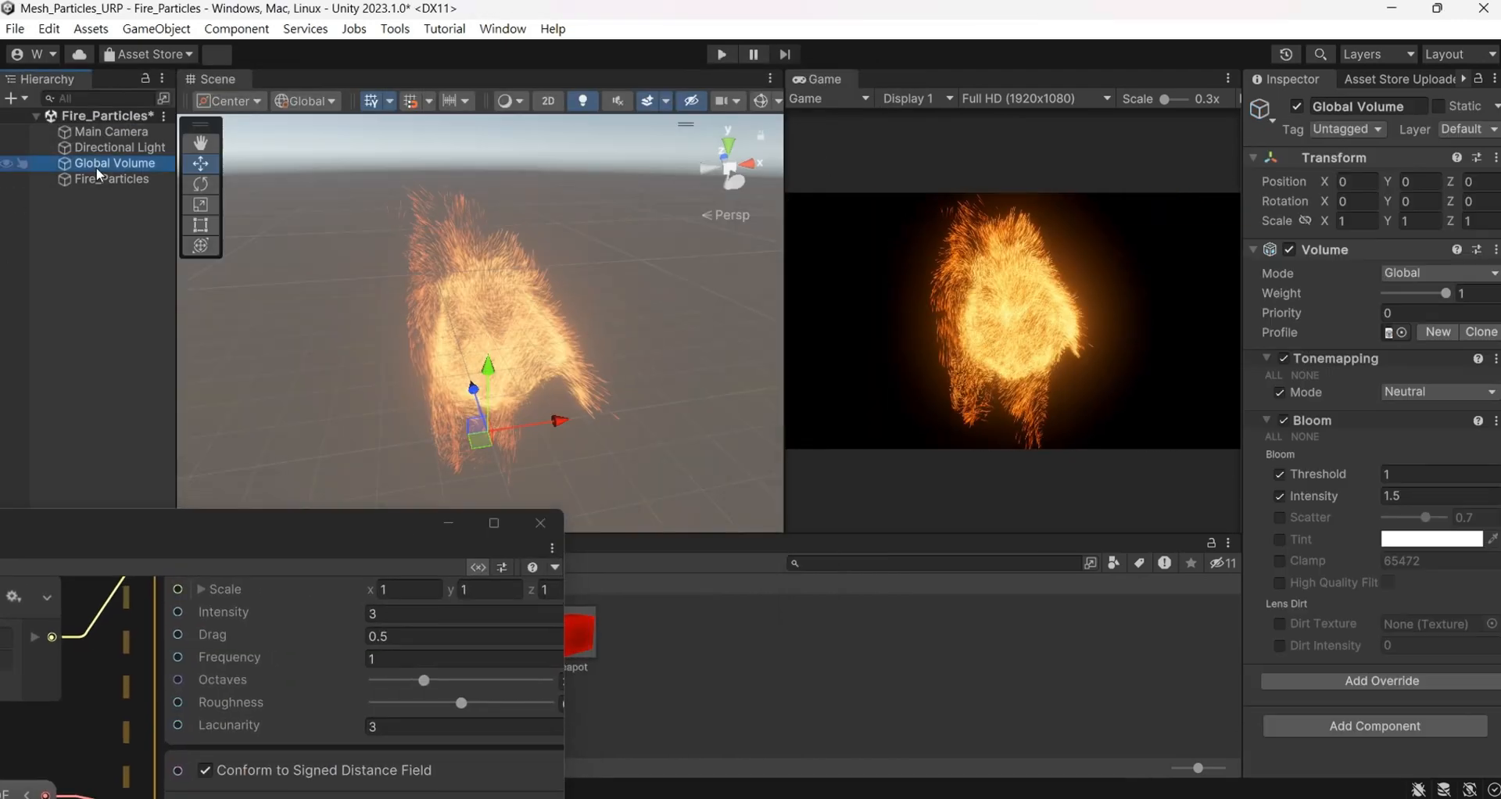
left_click(107, 179)
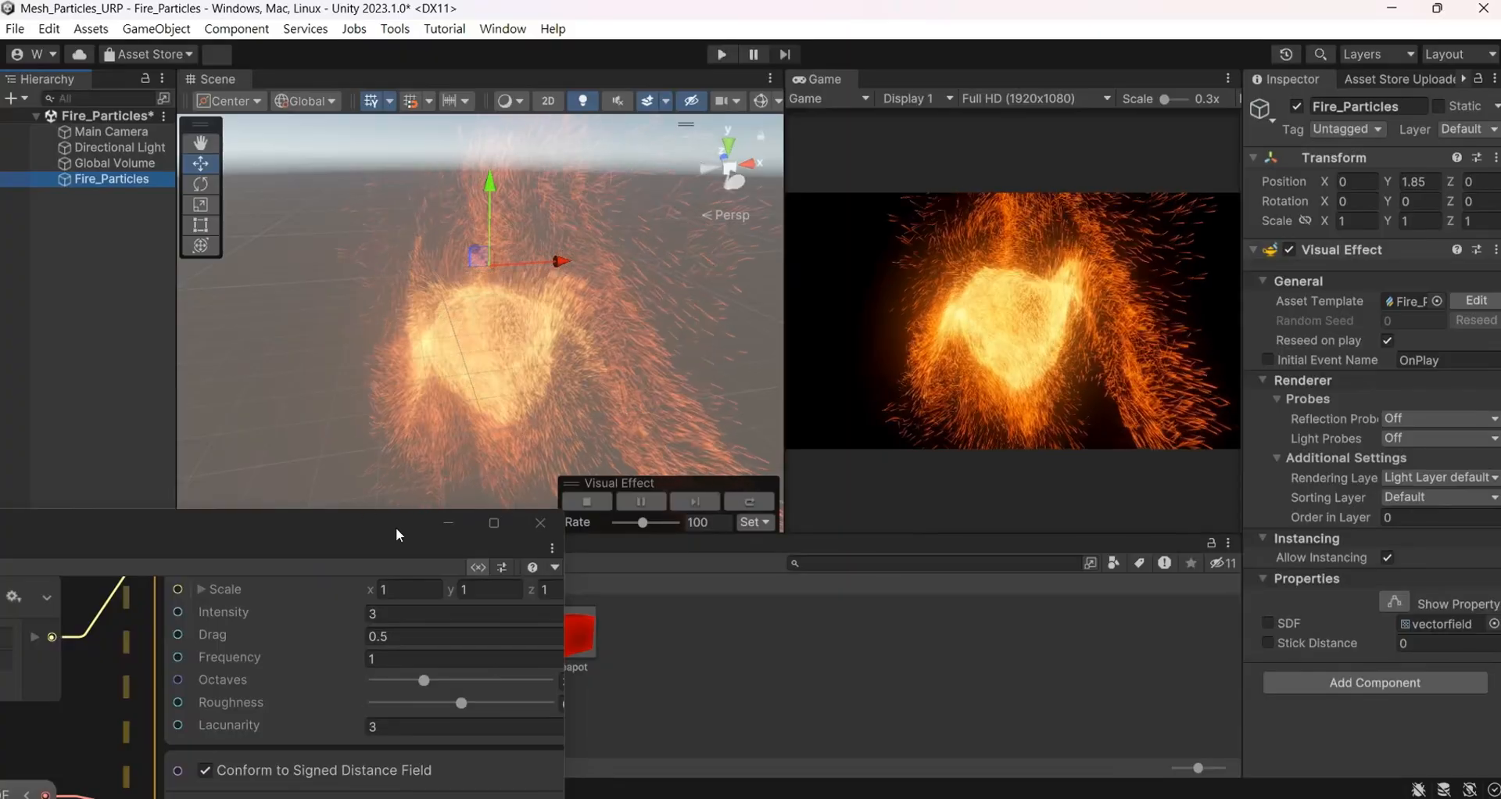
left_click_drag(395, 527, 125, 303)
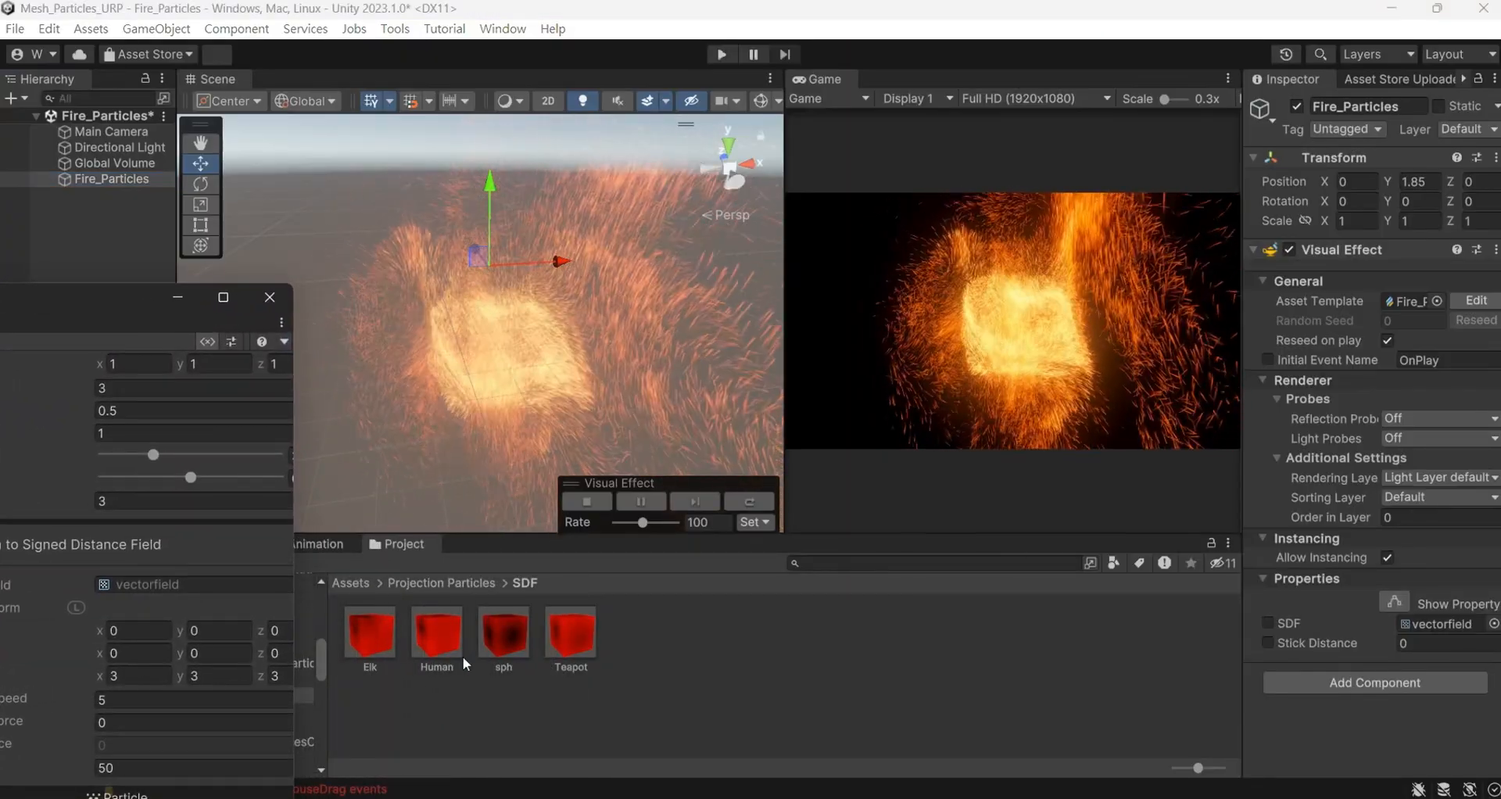
left_click_drag(457, 656, 1447, 623)
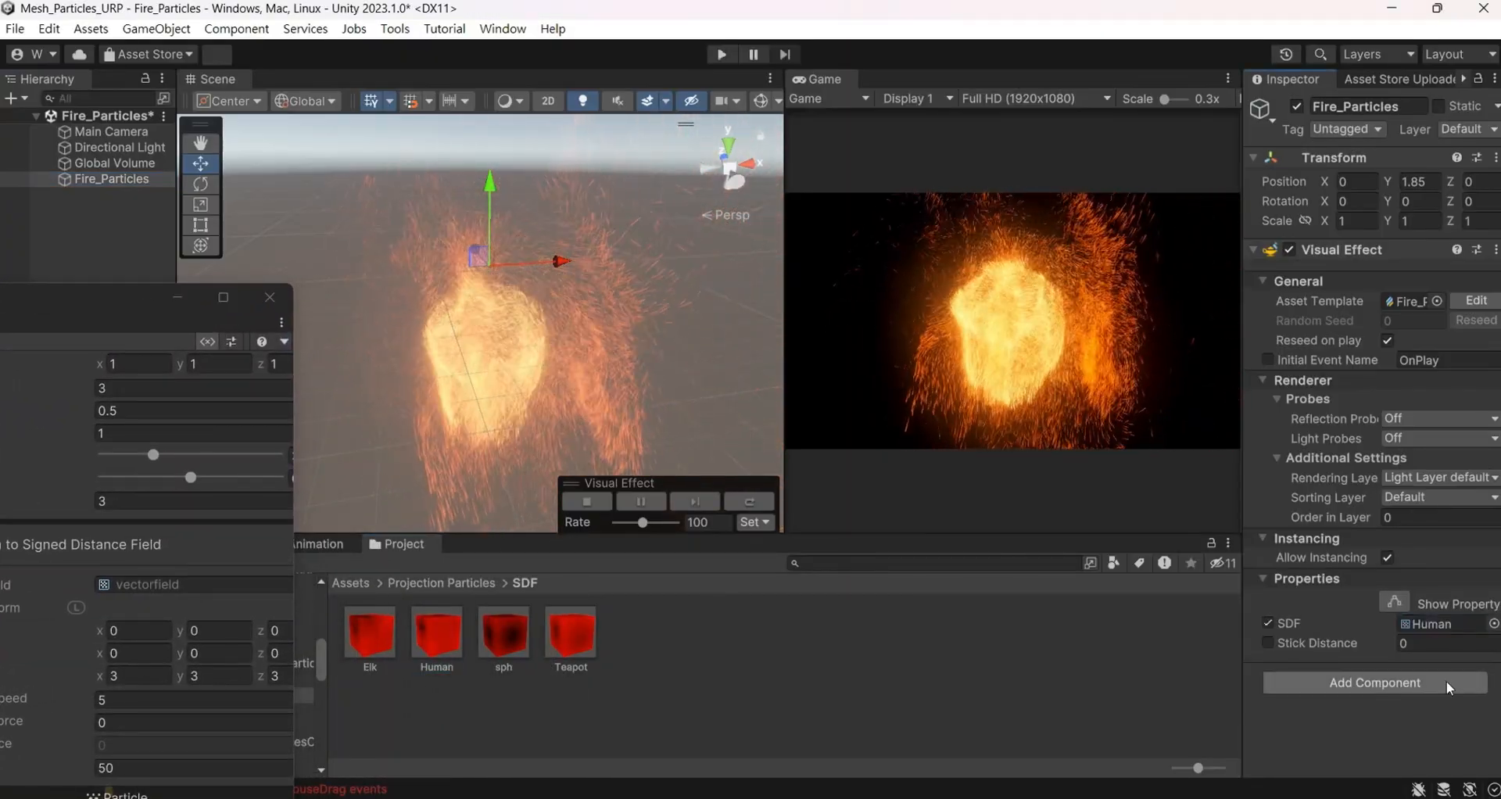
left_click(1437, 642)
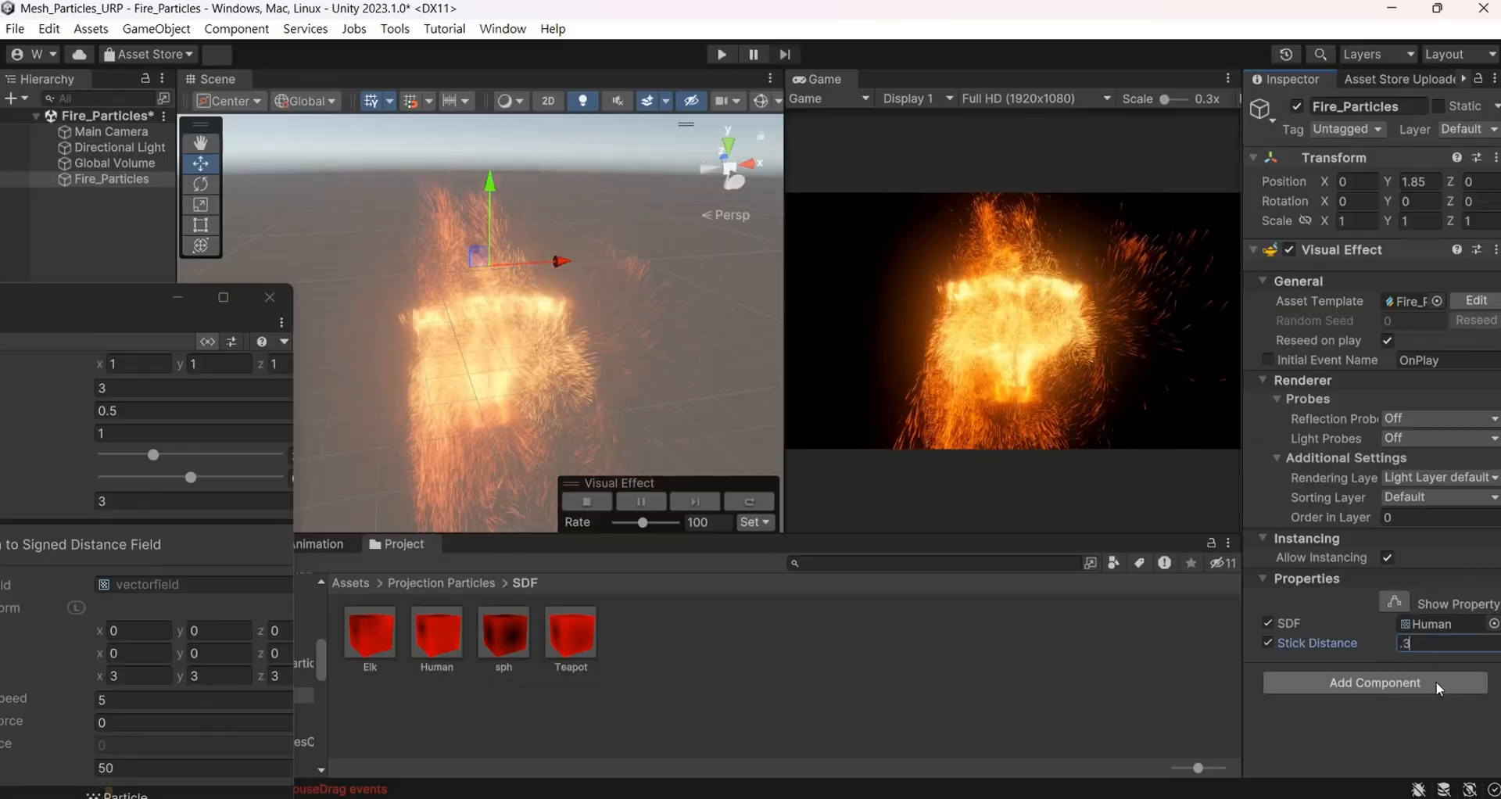
type(".3")
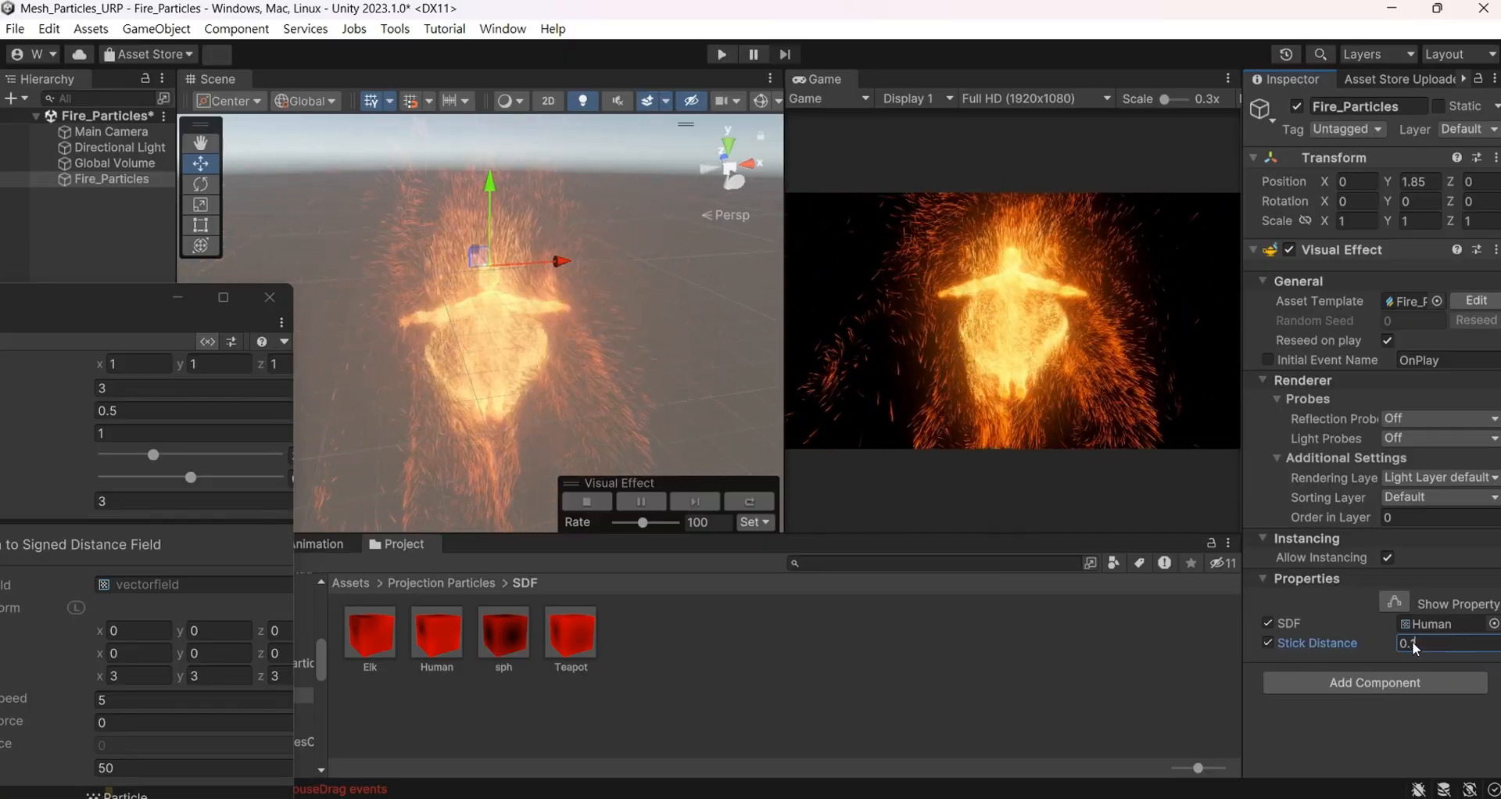
Try a Stick Distance of 0.5 on the Fire_Particles object and return it to 0.3
key("BackSpace")
type("5")
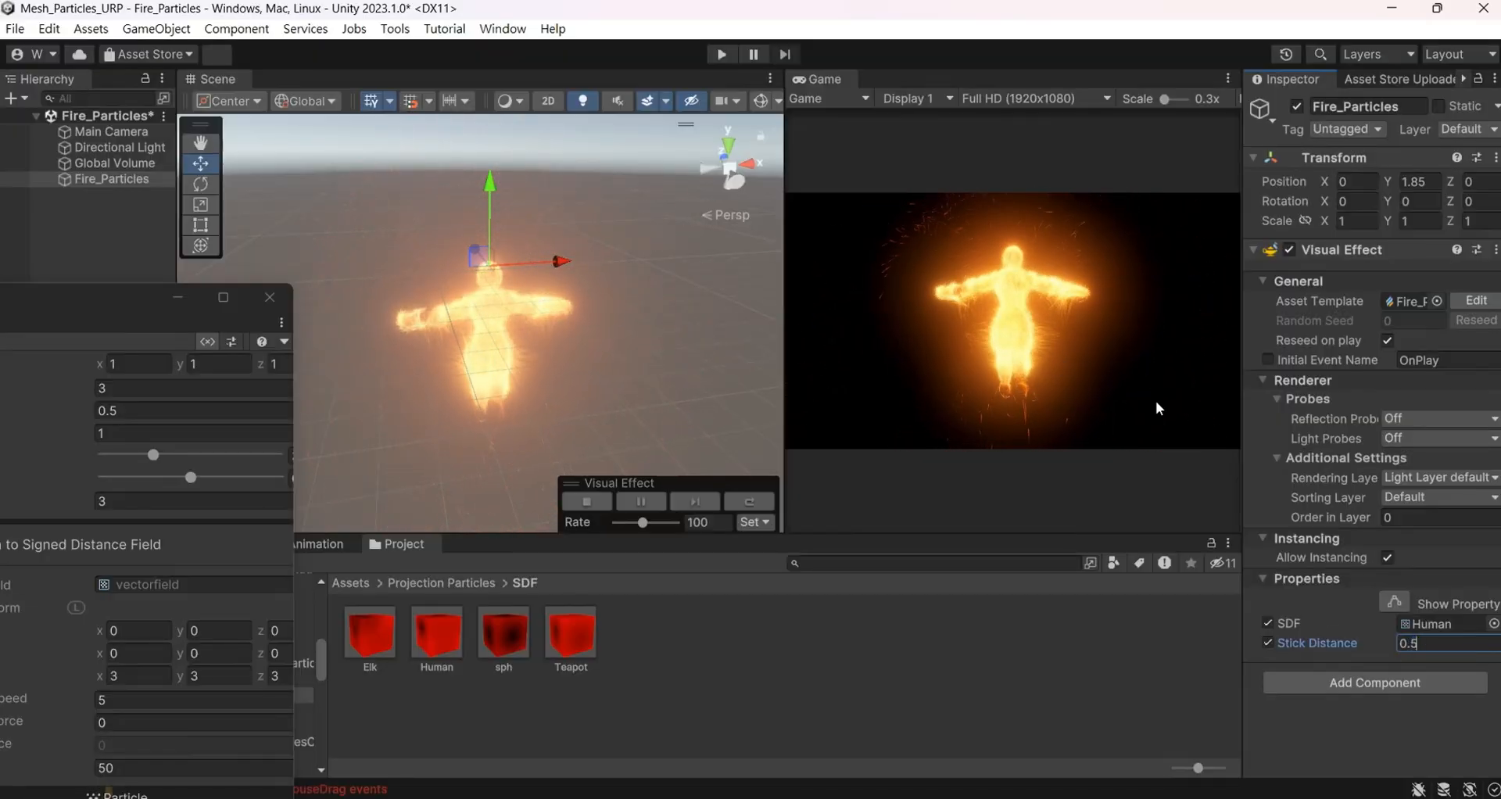
key("BackSpace")
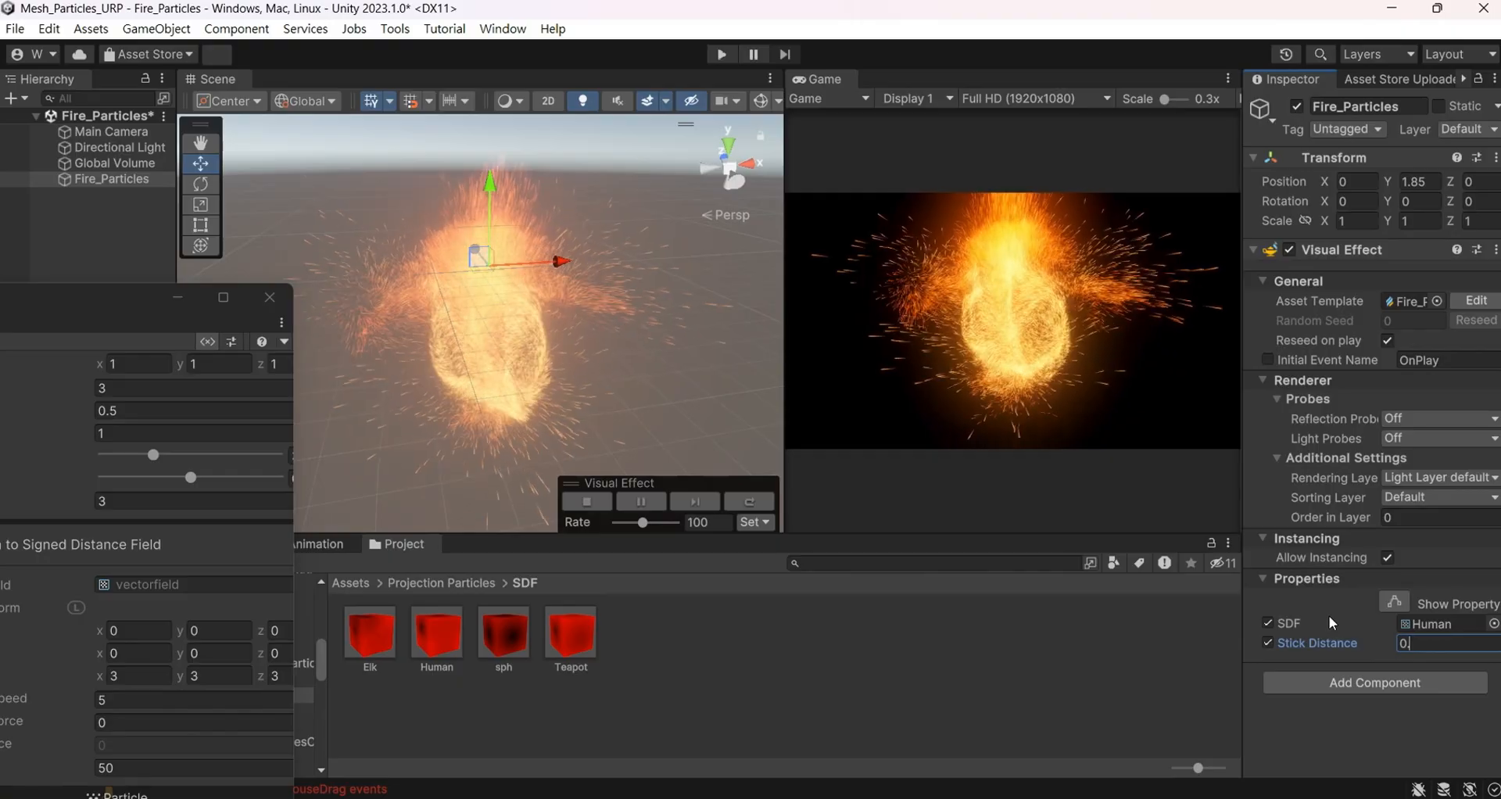
type("3")
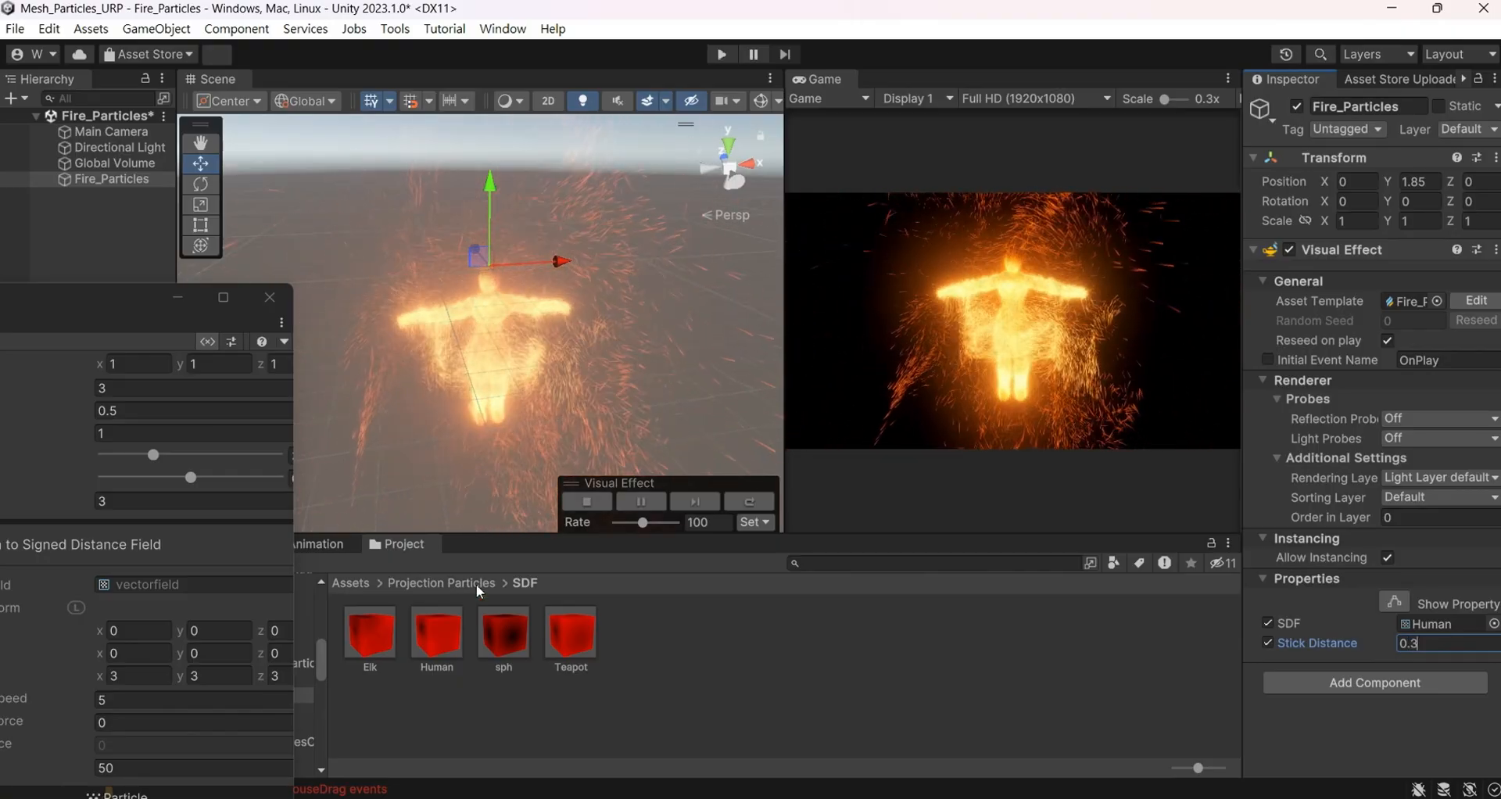
Try the sph and Teapot textures in turn as the Fire_Particles object's SDF
left_click_drag(513, 632, 1425, 623)
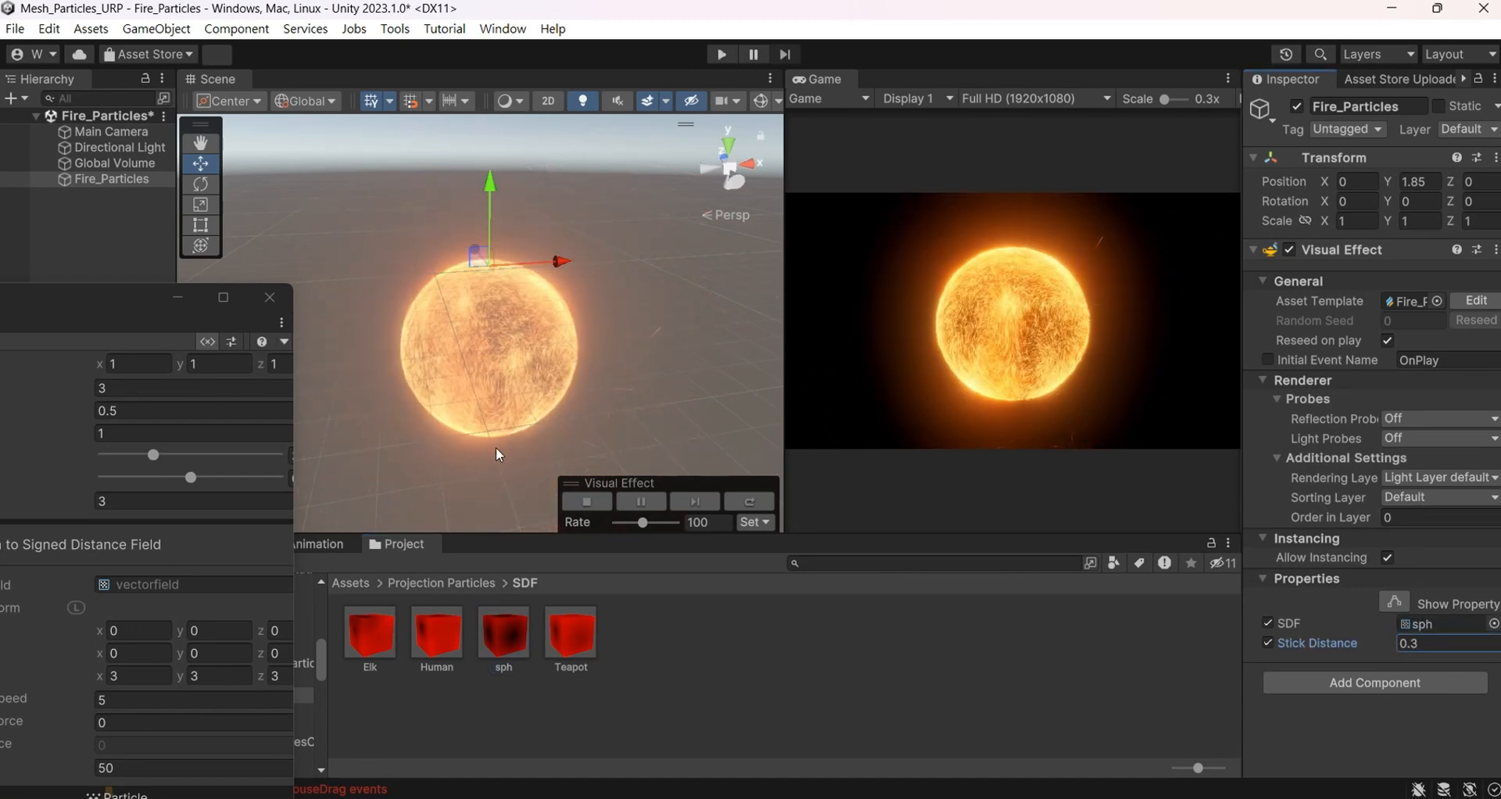
left_click(576, 622)
left_click_drag(576, 624, 1439, 624)
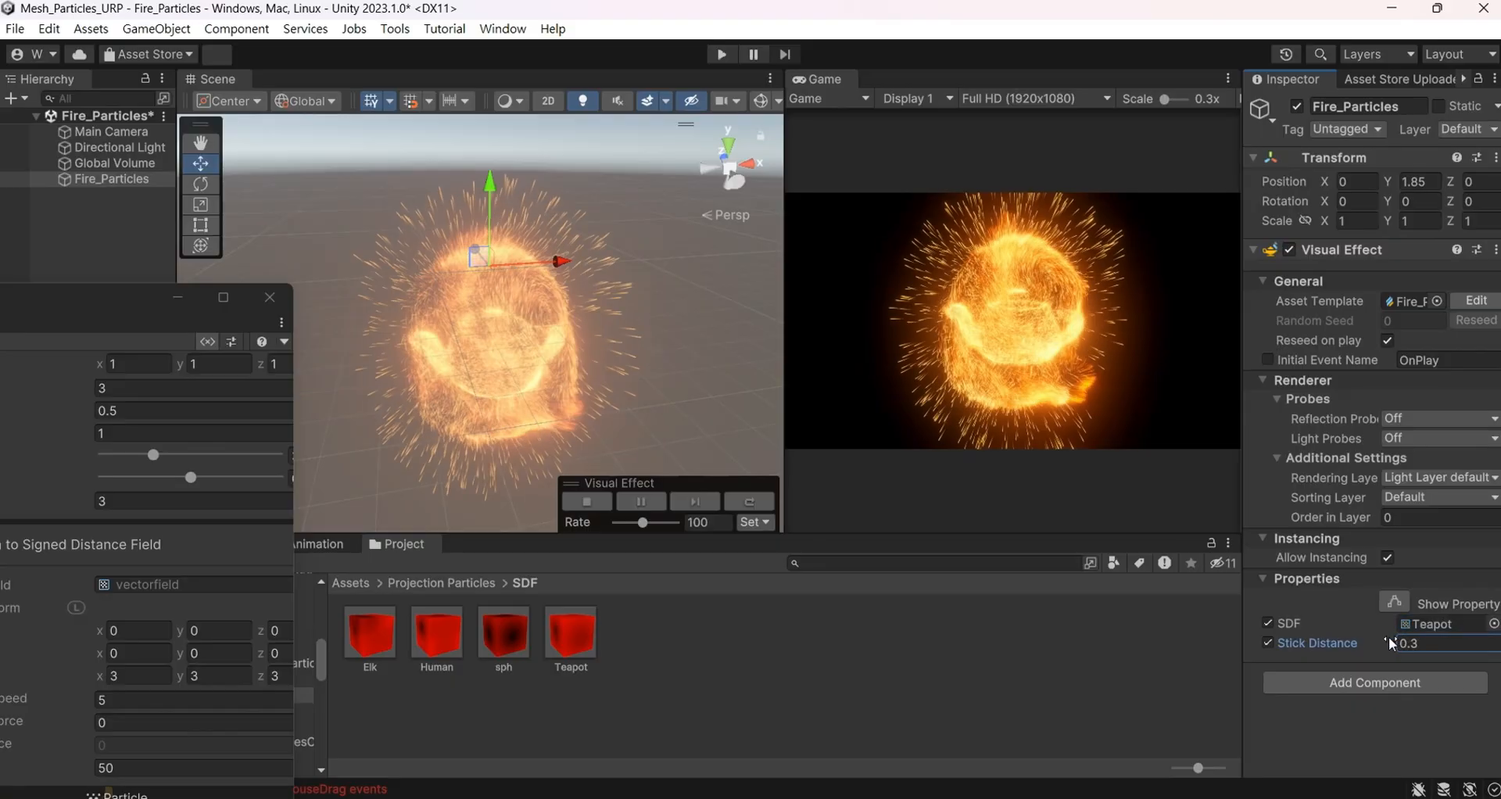
Switch the object's SDF texture to Elk and change Stick Distance to 0.6, finishing with it at 0
left_click_drag(506, 412, 442, 356, "alt")
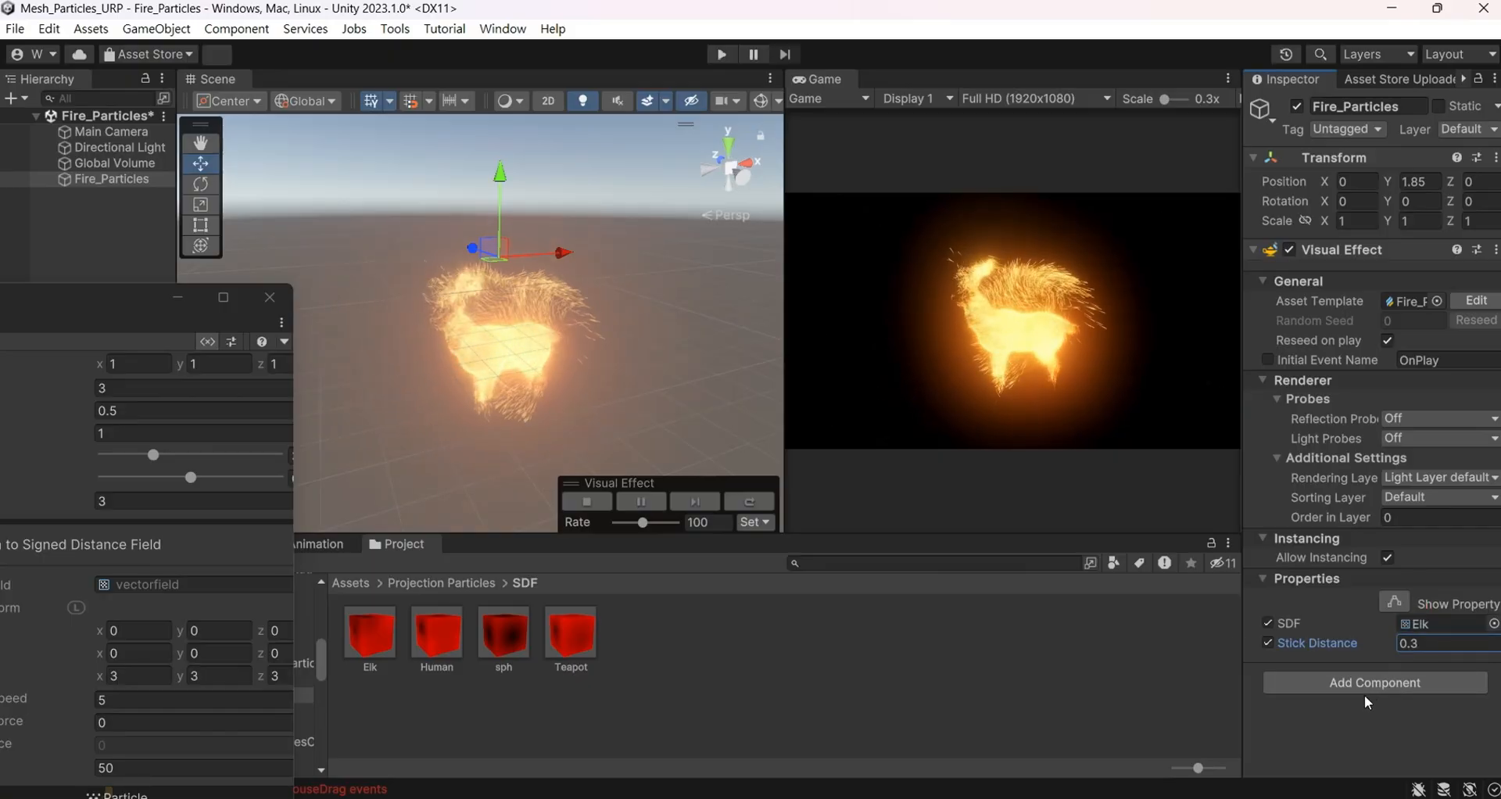
left_click_drag(680, 419, 620, 327, "alt")
left_click(1462, 644)
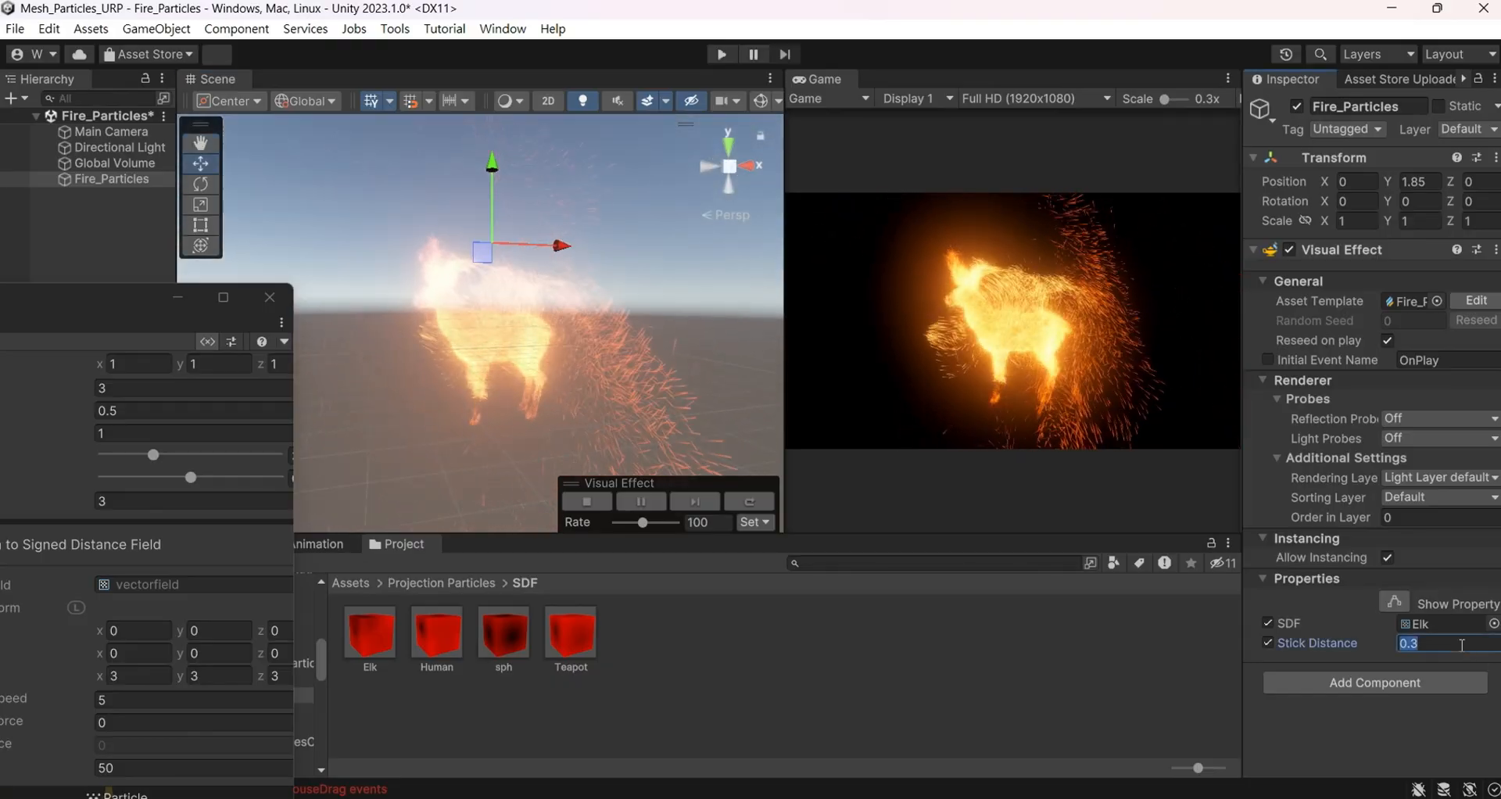
type(".6")
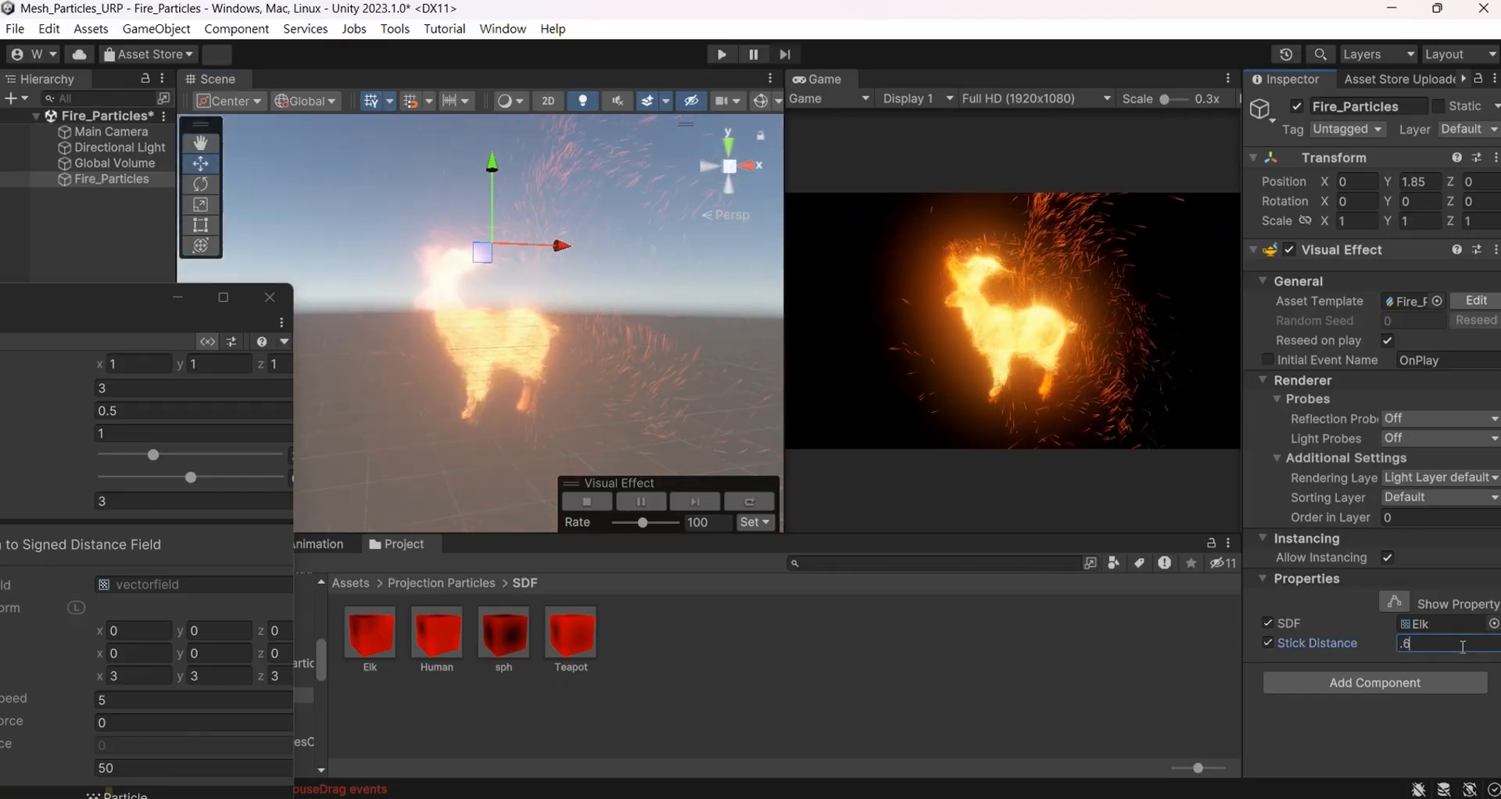
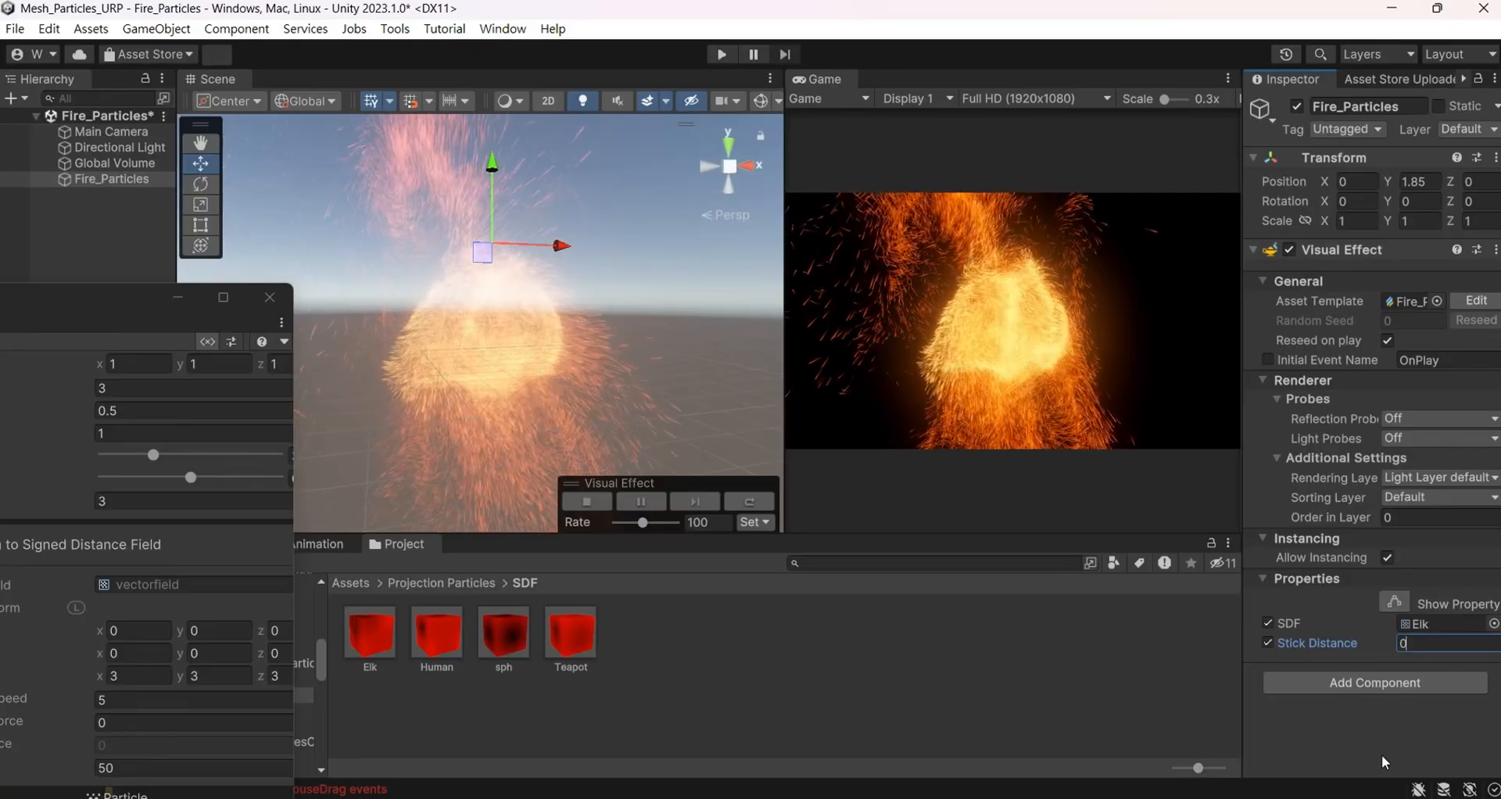
Open the Set Color over Life gradient in the Fire_Particles graph and move its second color key to 9.7%
left_click_drag(128, 299, 635, 61)
scroll(369, 380, "down", 8)
left_click_drag(540, 61, 609, 34)
middle_click_drag(375, 184, 490, 381)
scroll(490, 381, "up", 1)
middle_click_drag(444, 221, 487, 395)
middle_click_drag(529, 536, 525, 147)
middle_click_drag(488, 440, 431, 349)
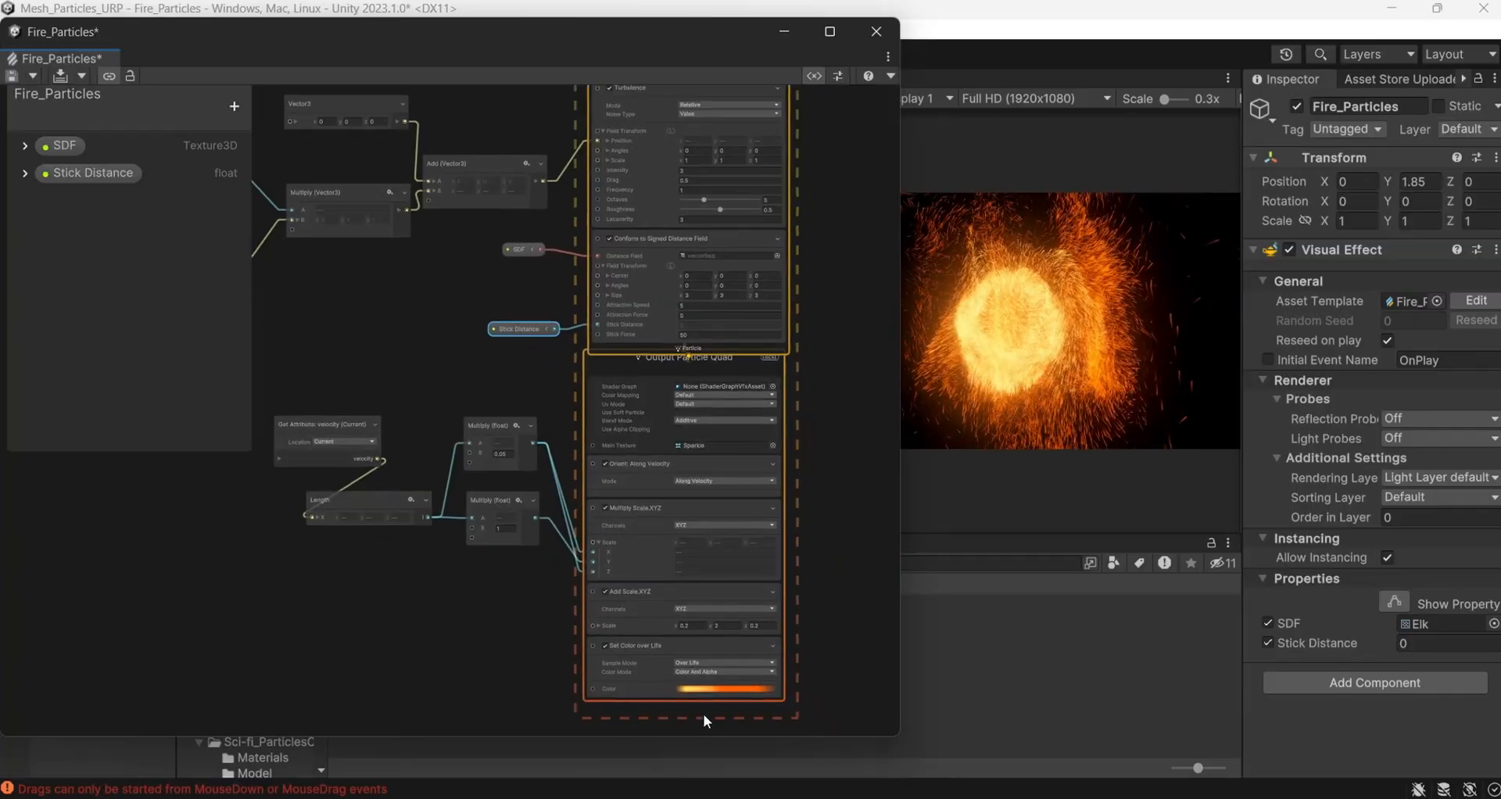
left_click(717, 693)
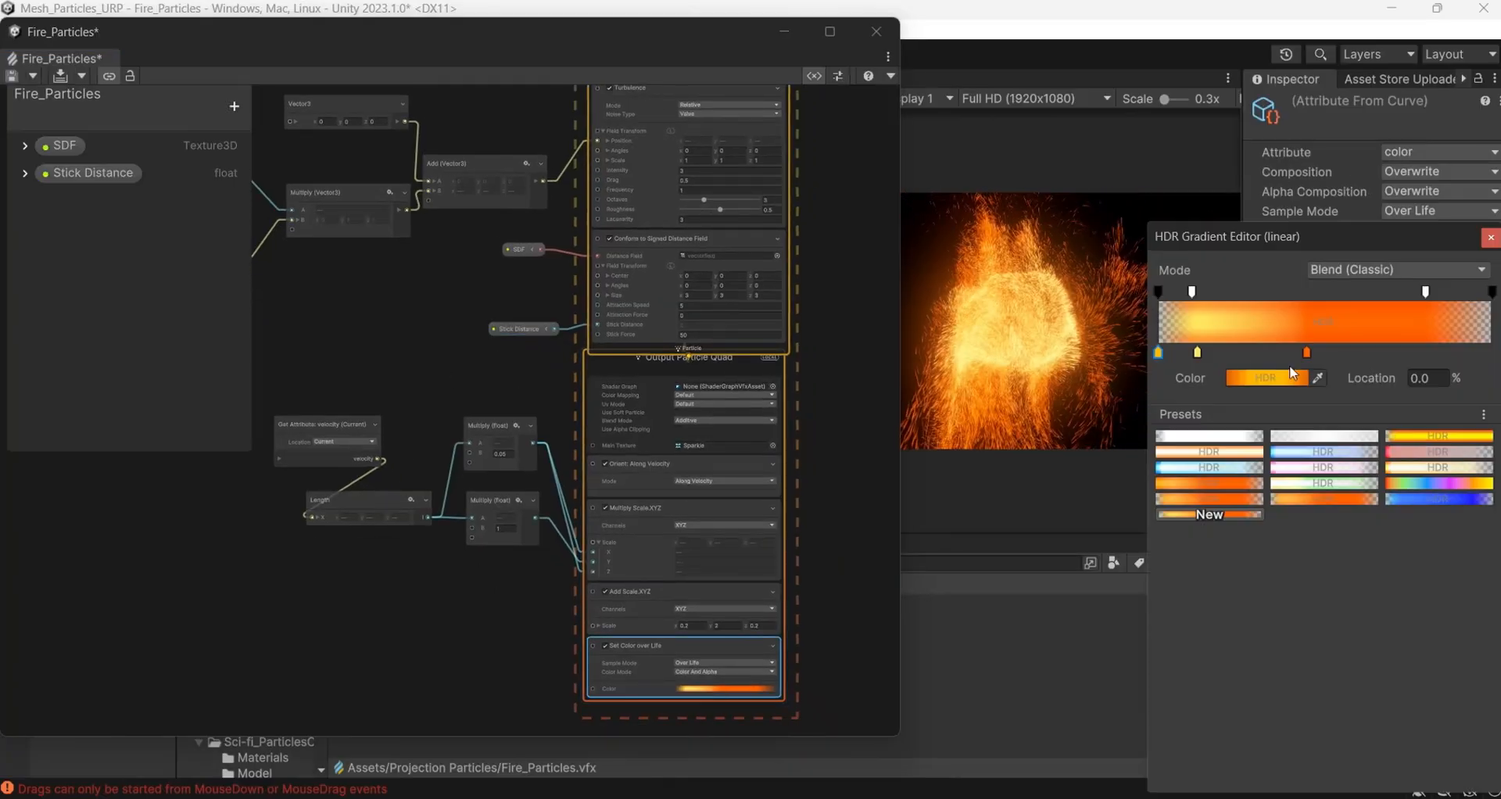
left_click_drag(1196, 356, 1190, 356)
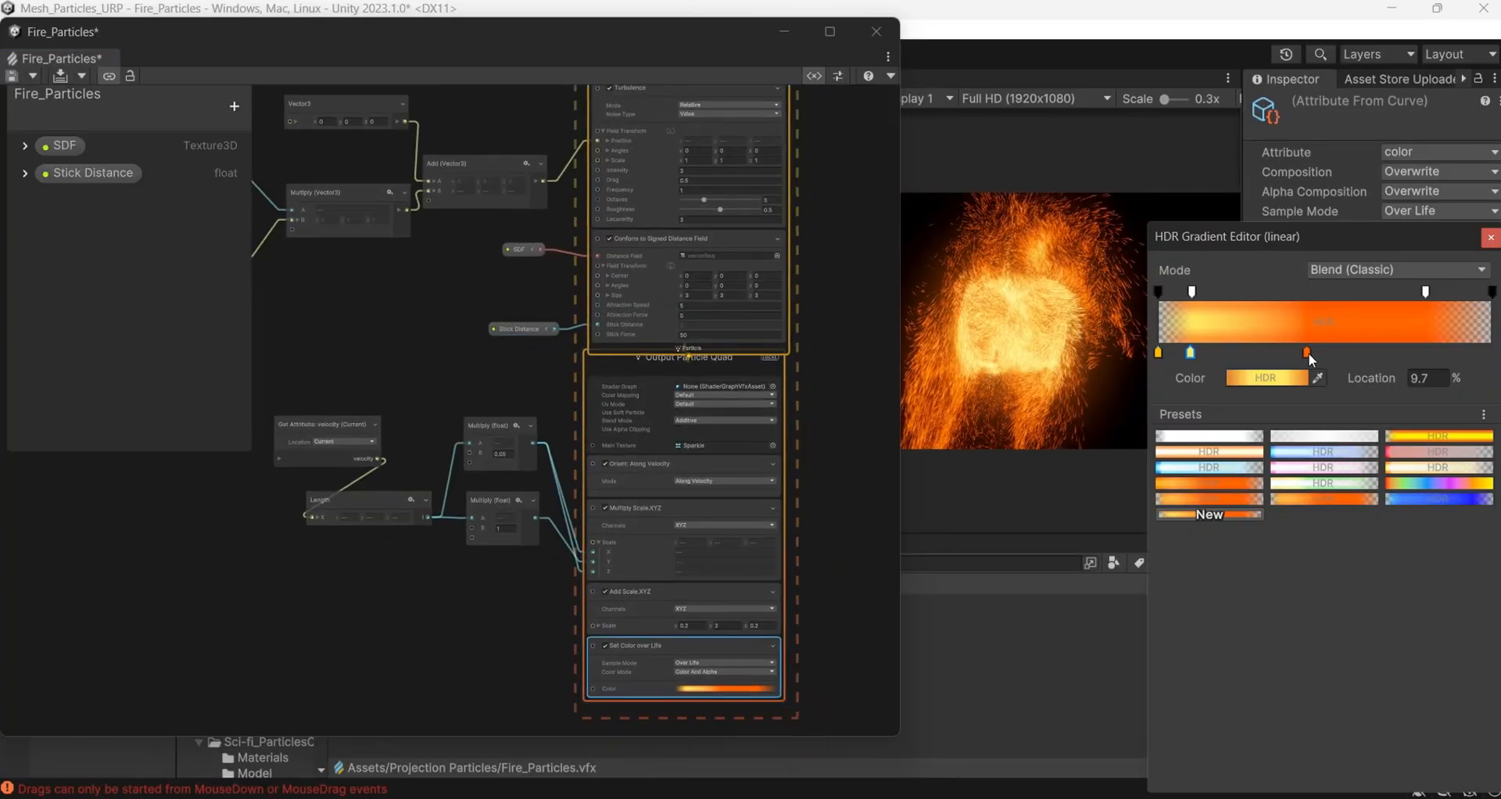
left_click_drag(1309, 355, 1311, 355)
Set the HDR intensity of the gradient's second color key to 1 and close the color and gradient editors
left_click(1190, 352)
left_click(1237, 379)
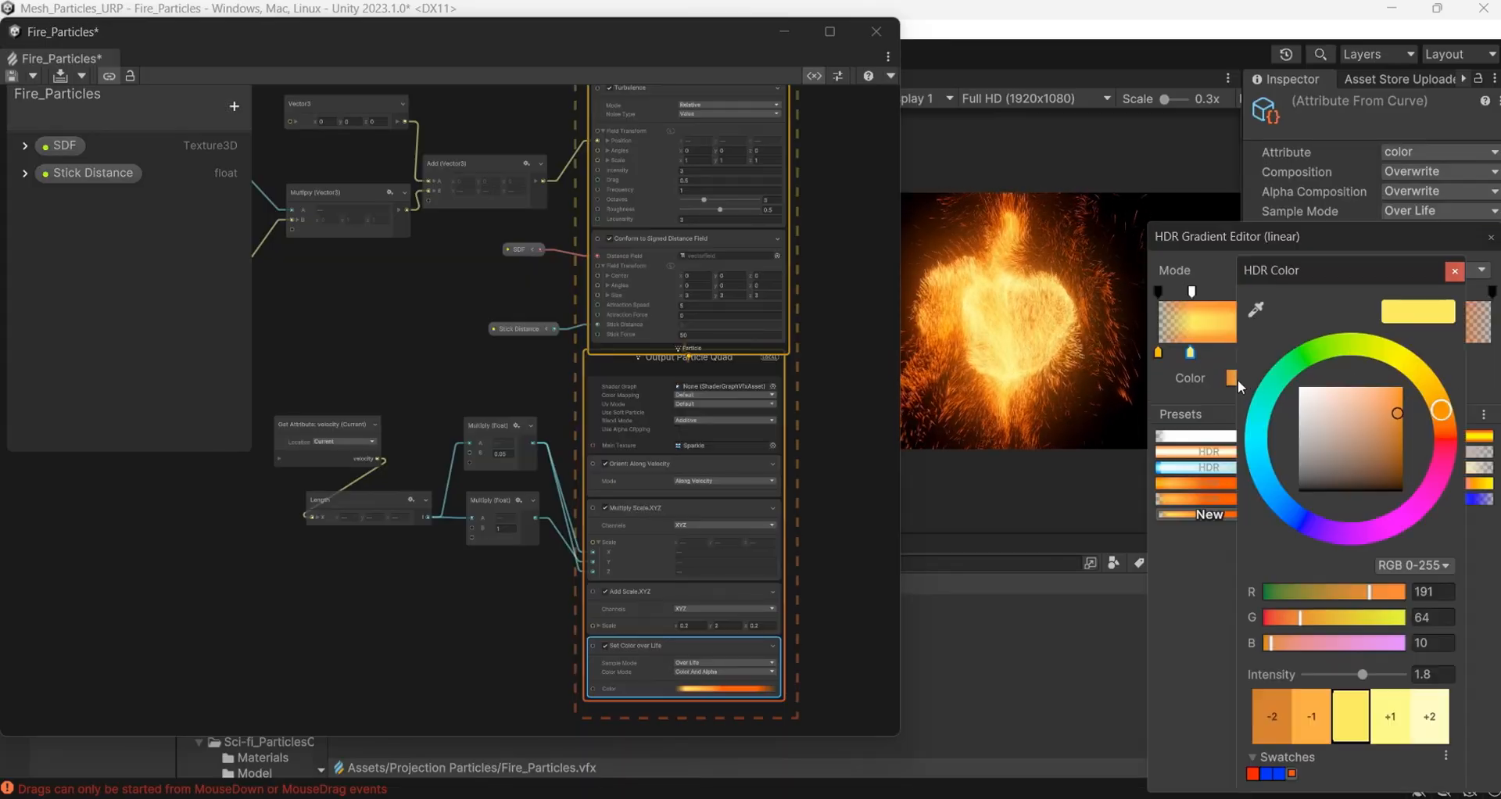
left_click(1428, 672)
type("1")
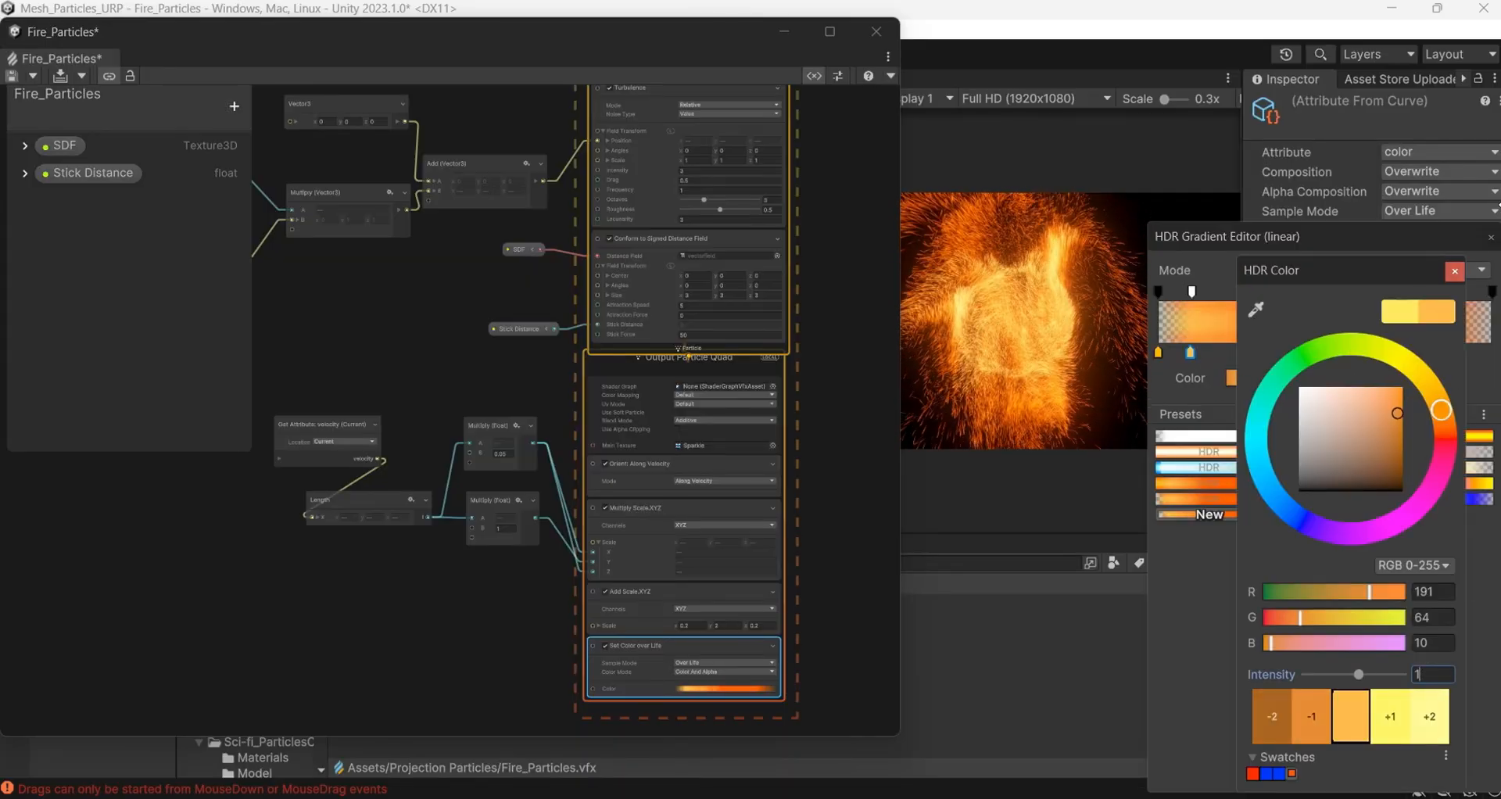
left_click(1454, 271)
key("Escape")
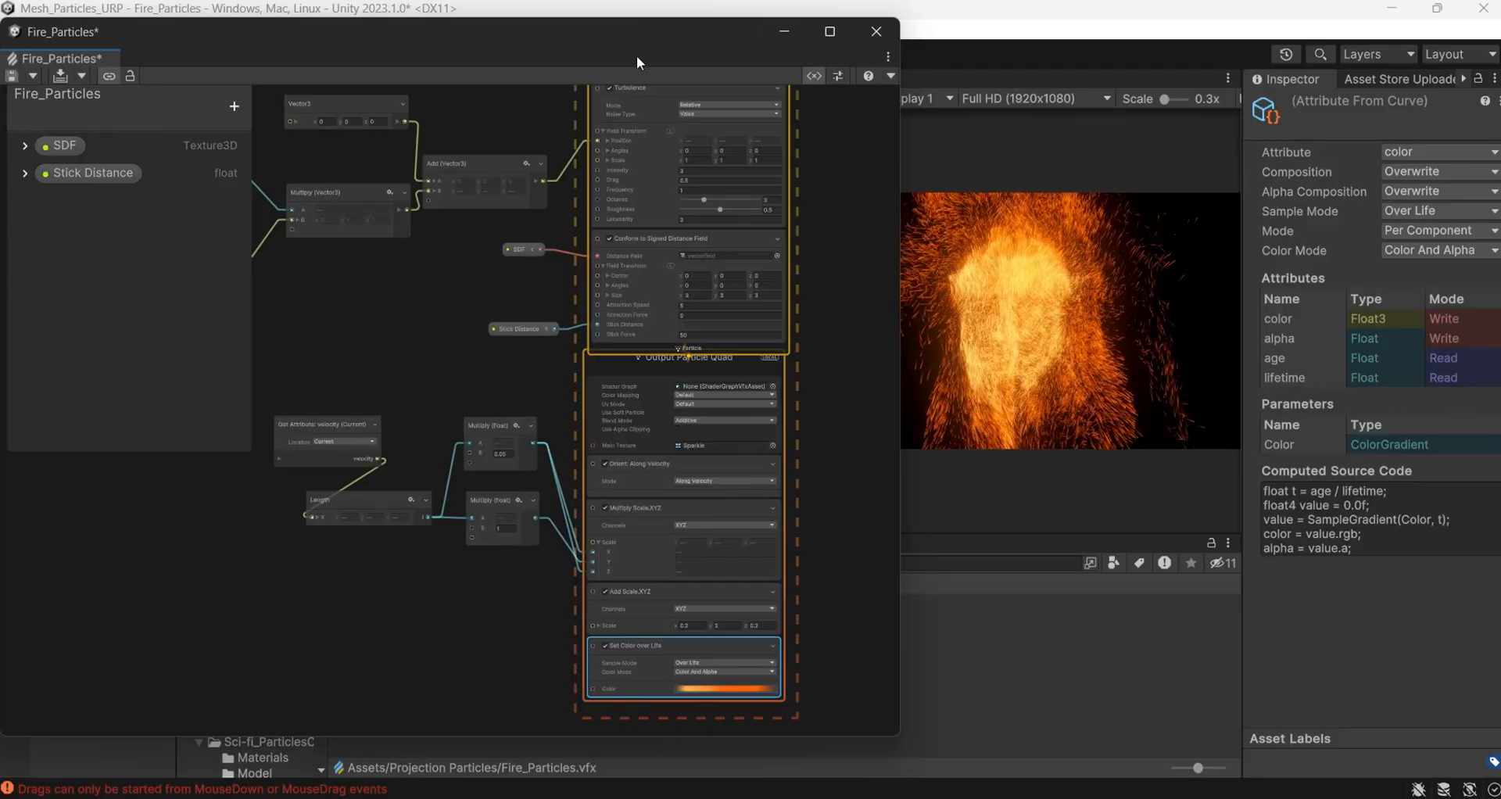
left_click(735, 358)
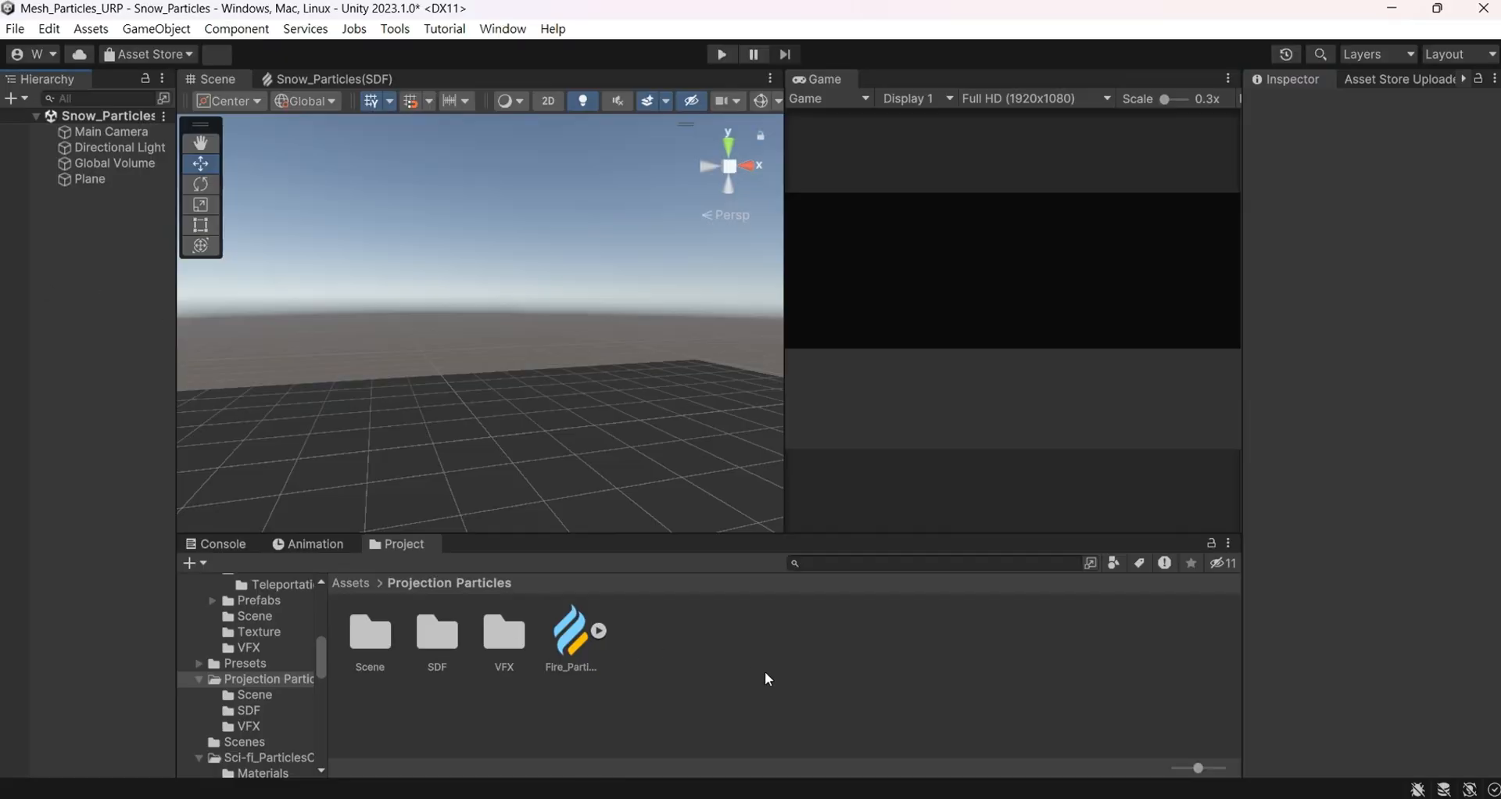
Create a Visual Effect Graph named Snow_particles in the Projection Particles folder and add it to the Snow_Particles scene
right_click(768, 679)
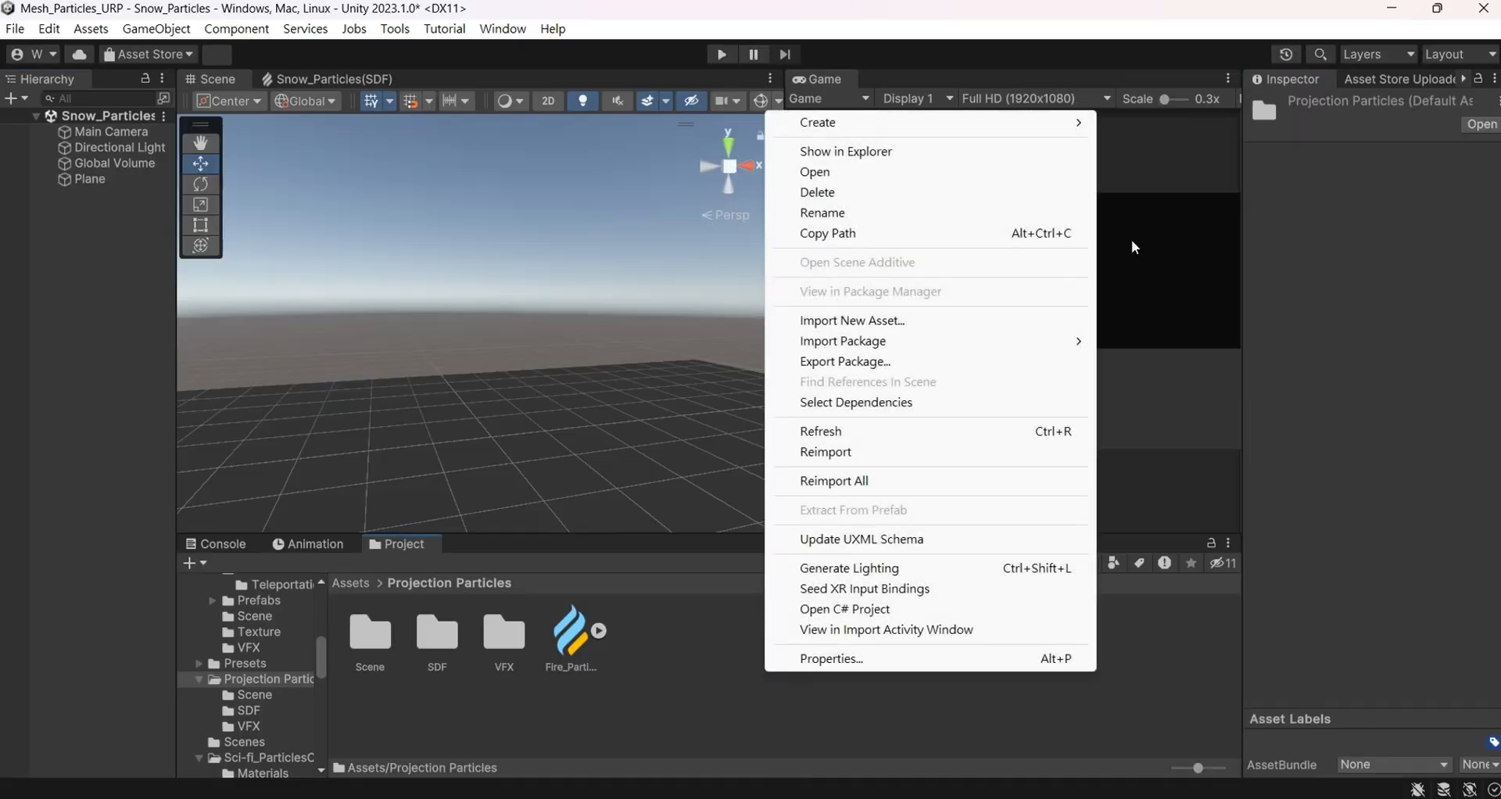
mouse_move(1080, 125)
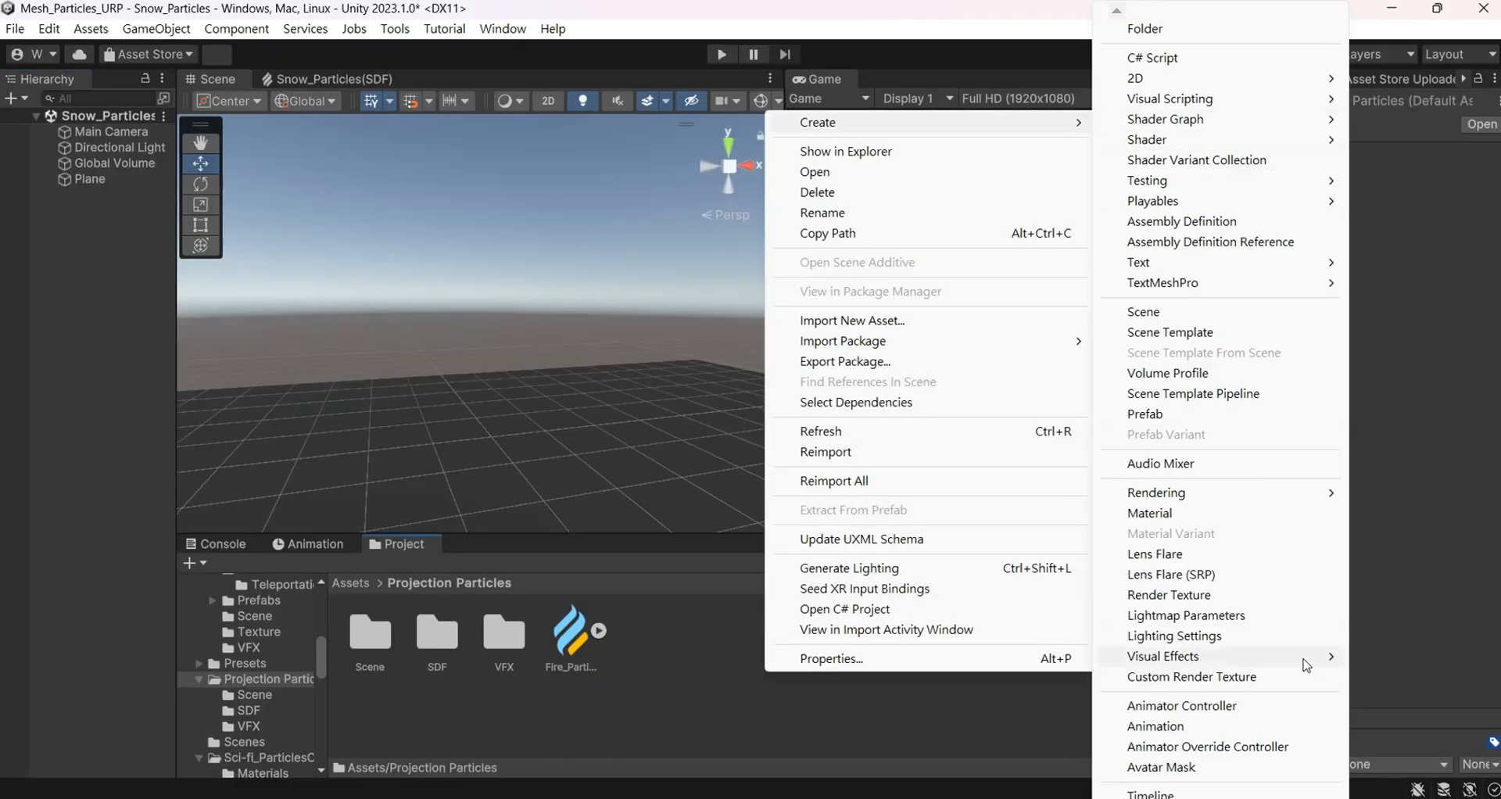
mouse_move(1311, 662)
left_click(994, 657)
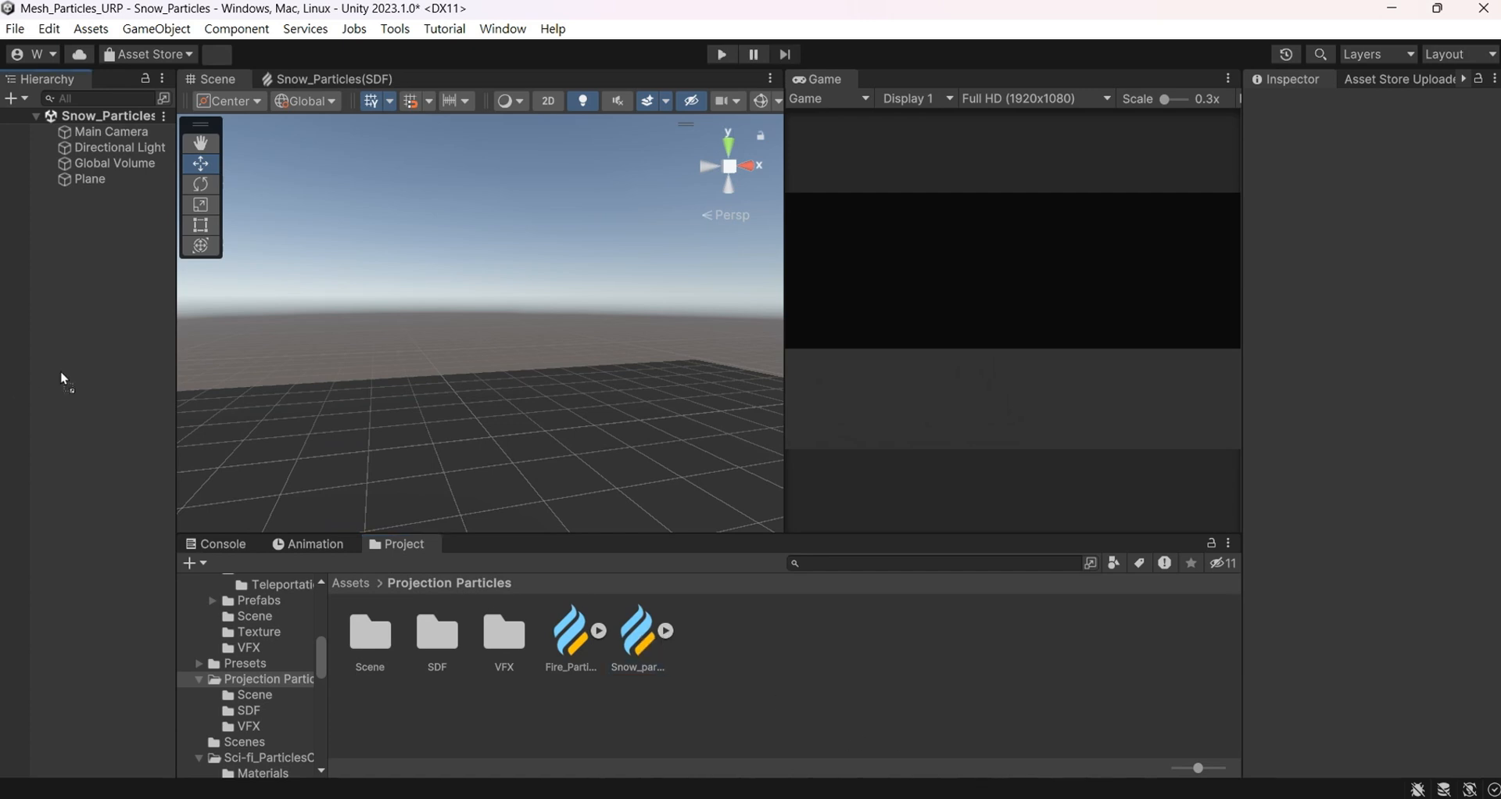
left_click_drag(64, 380, 66, 377)
double_click(116, 201)
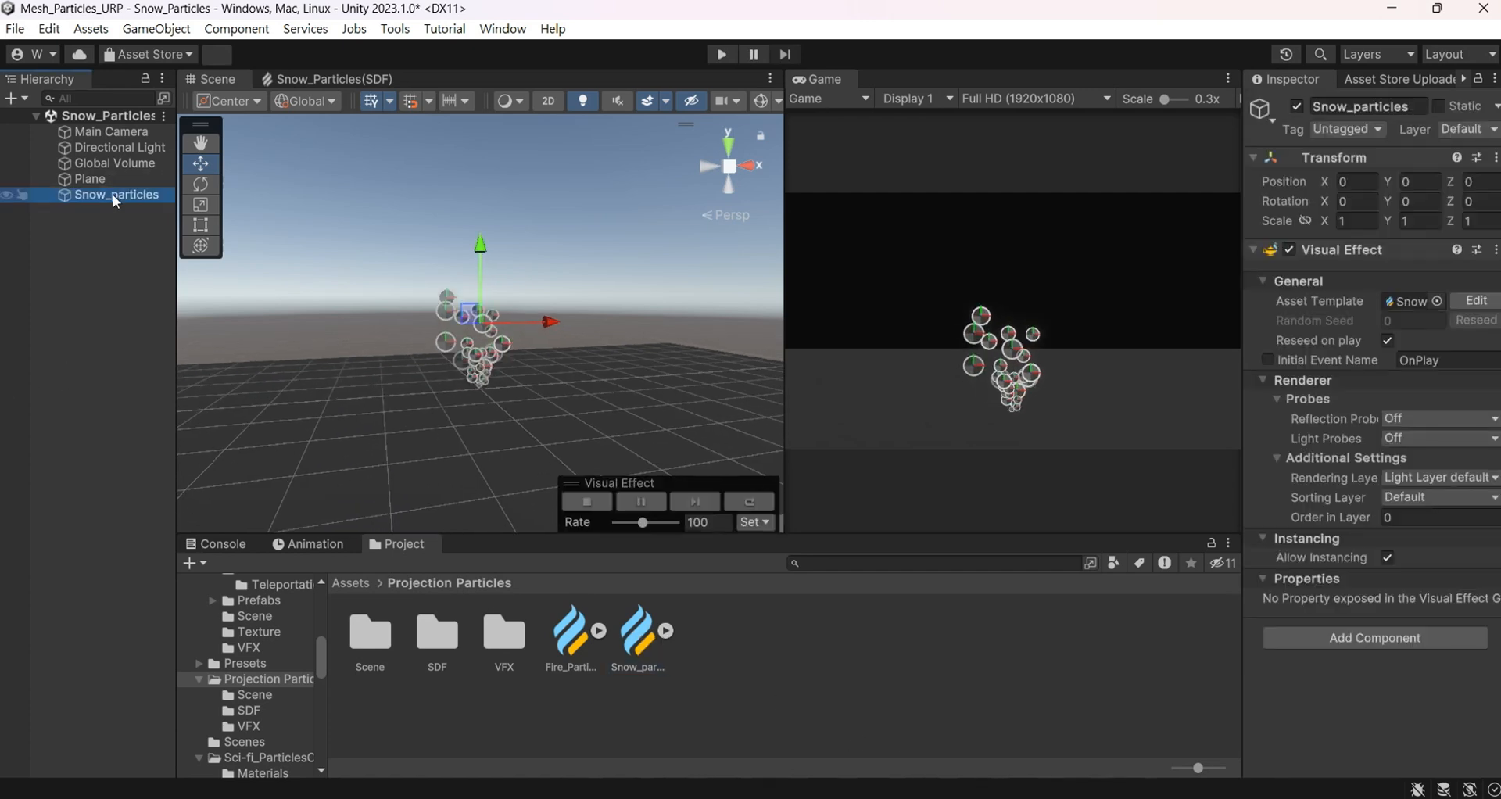
Open the Snow_particles graph for editing in its own floating window and enlarge that window
left_click(1477, 300)
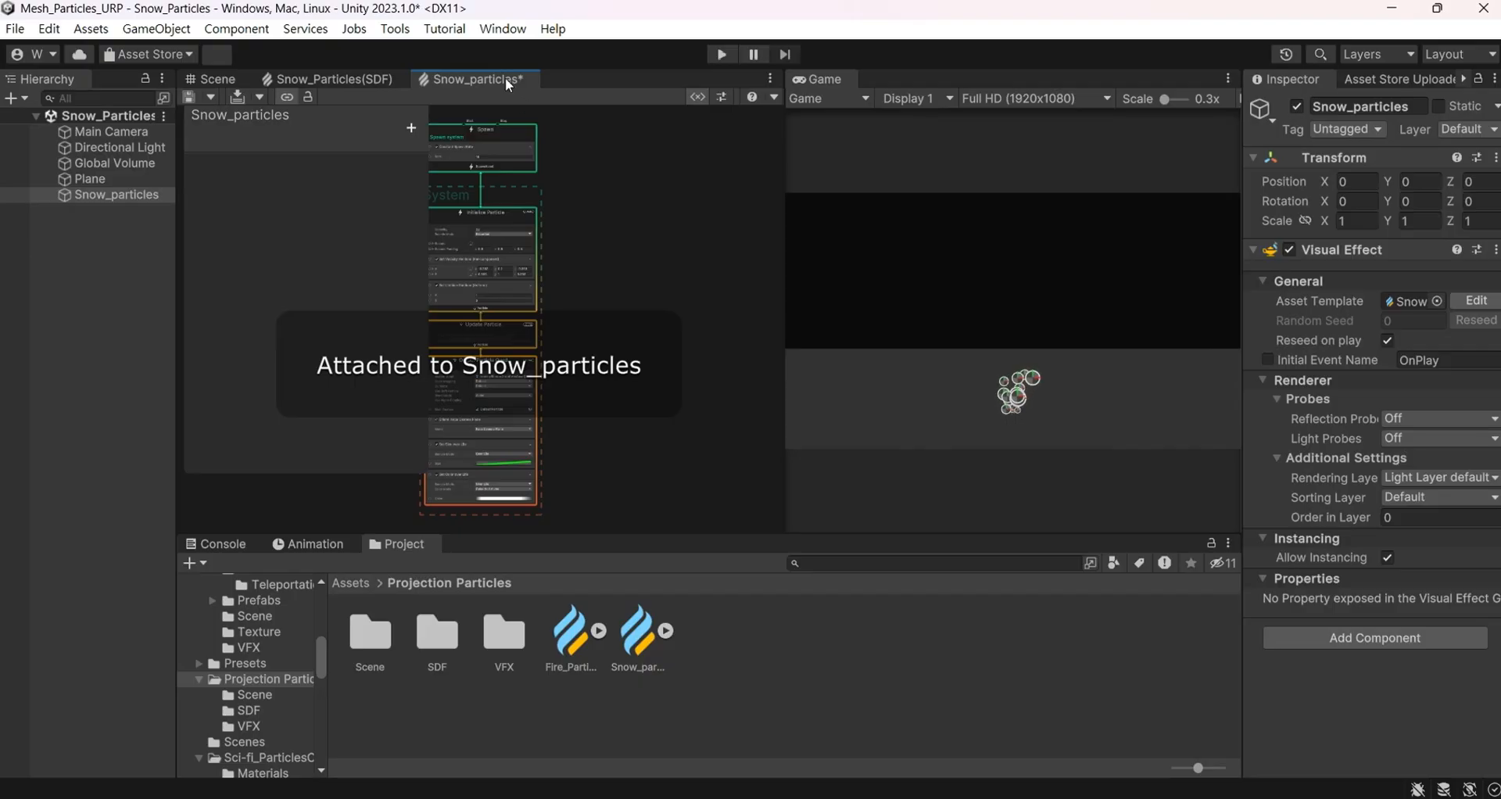
left_click_drag(507, 79, 505, 302)
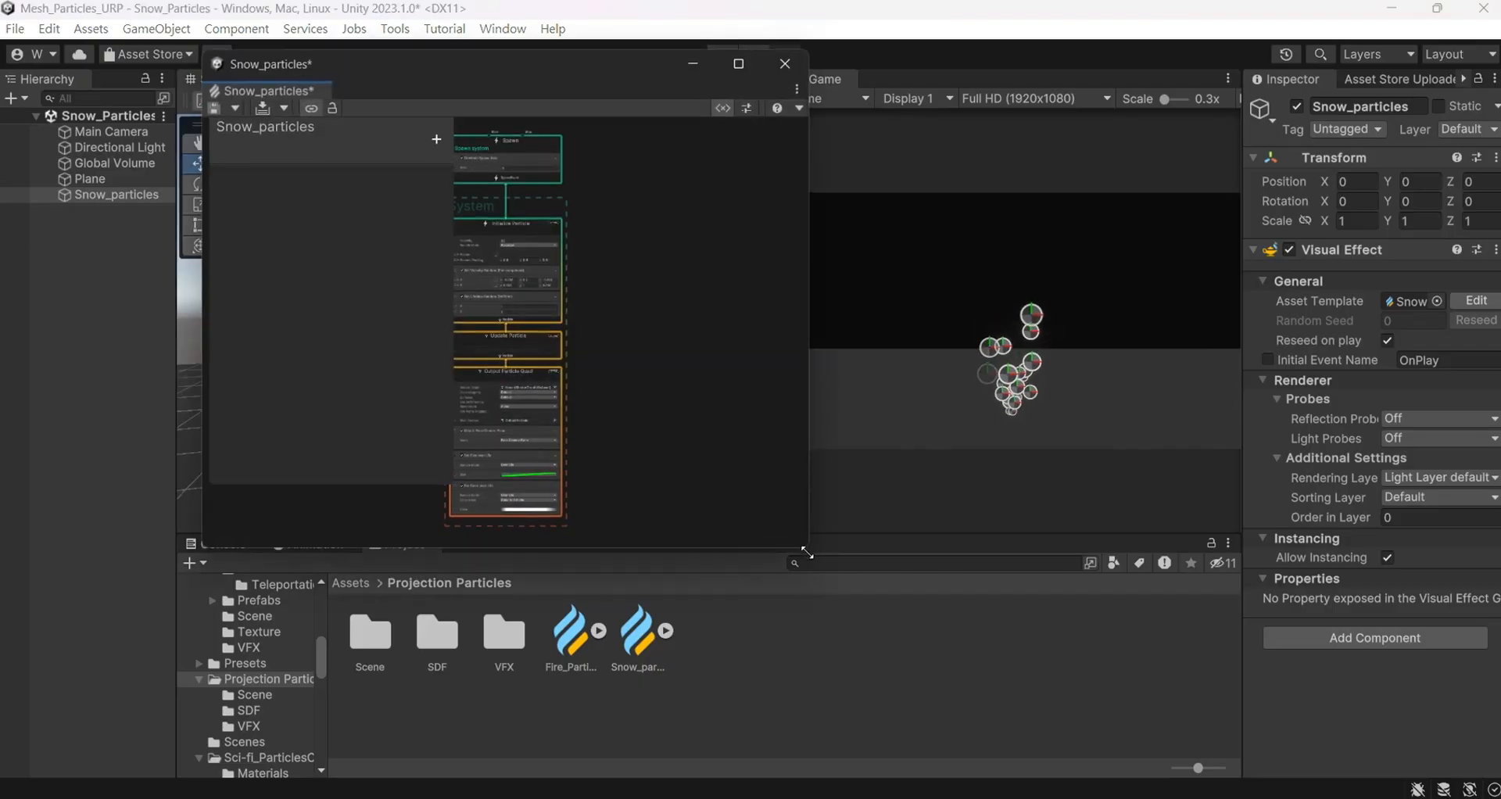
left_click_drag(807, 553, 947, 796)
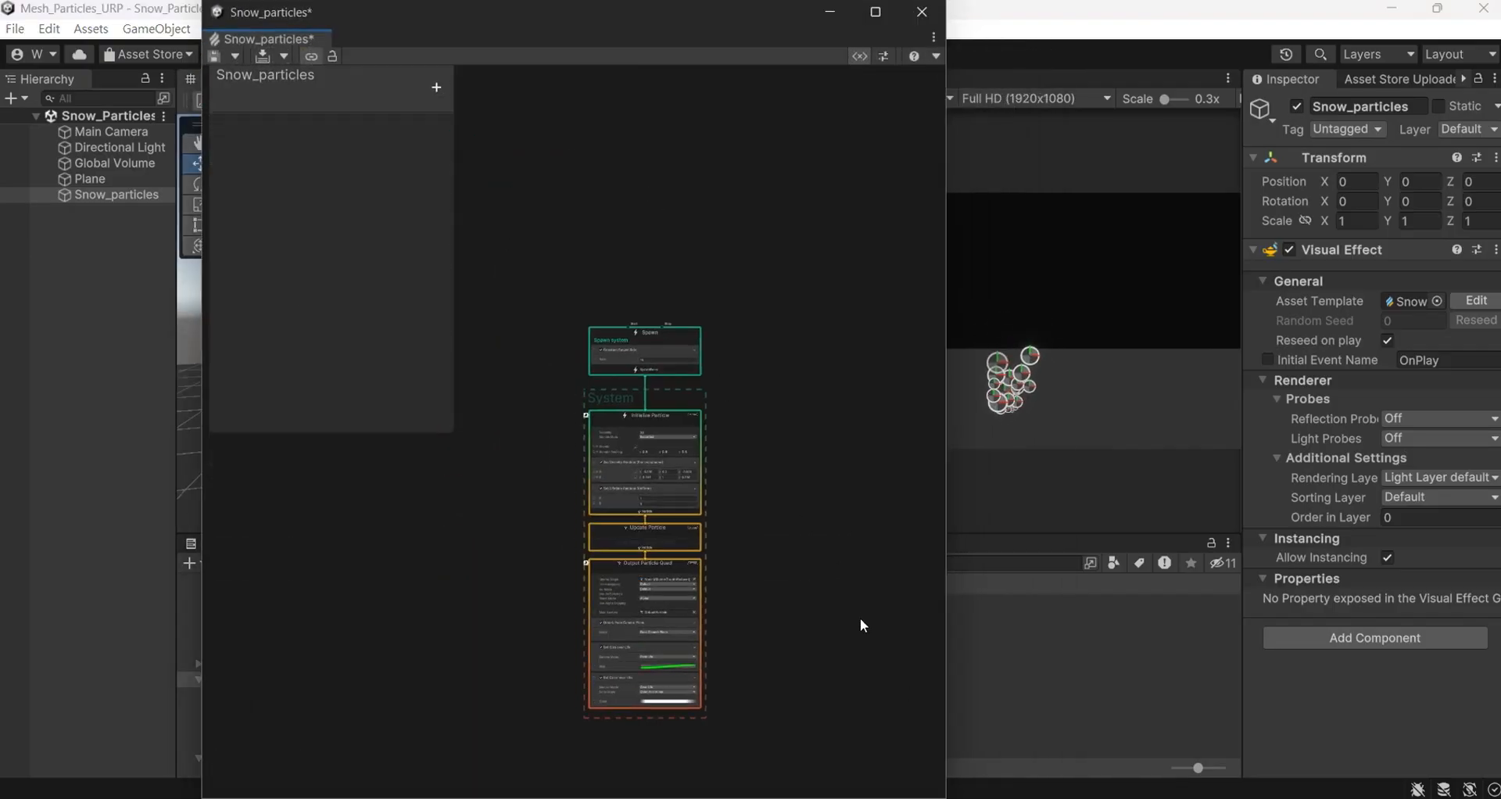
Hide the blackboard and set the Constant Spawn Rate to 500 in the Spawn context
scroll(782, 453, "up", 6)
left_click(861, 55)
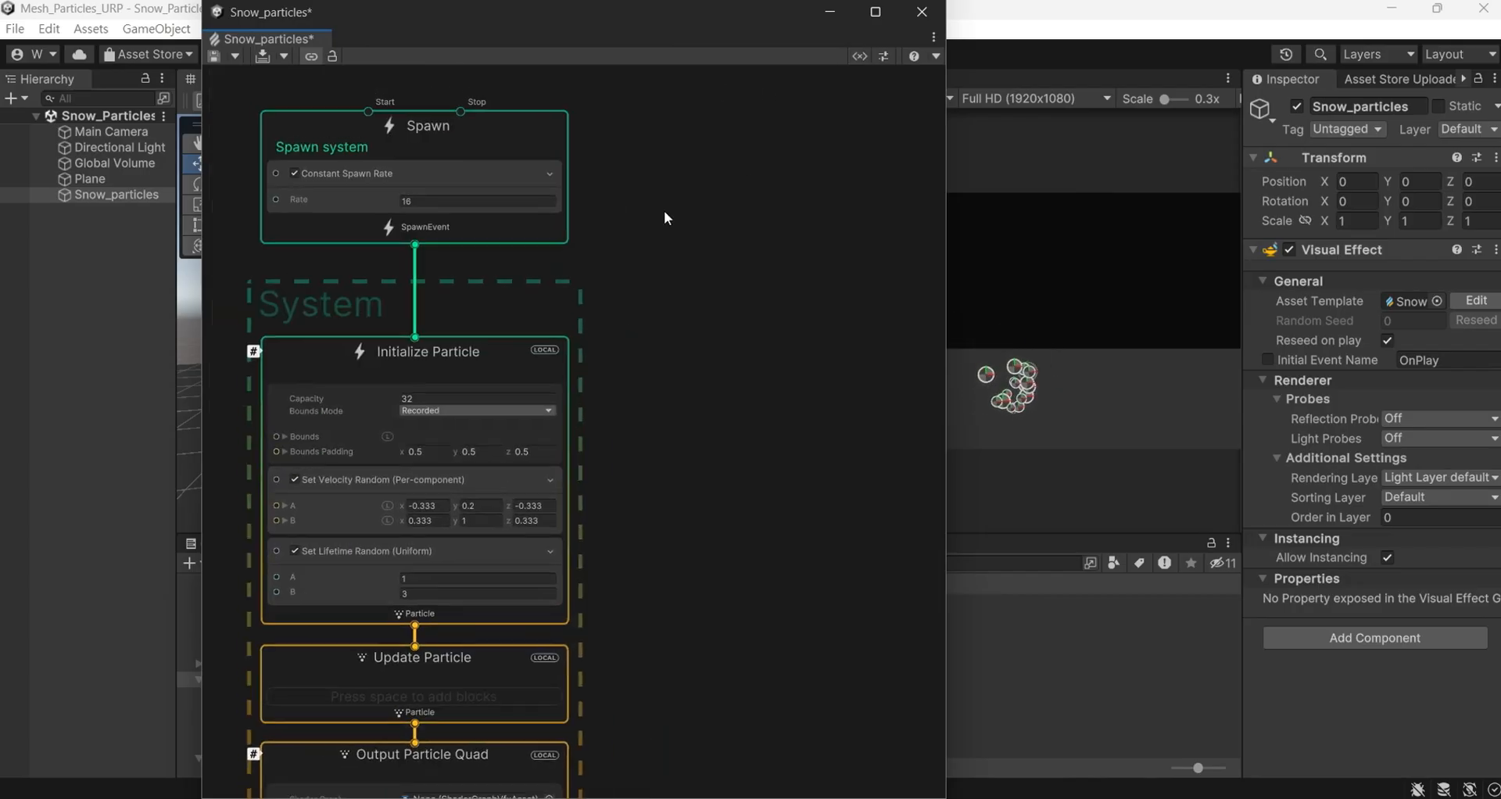
left_click(553, 252)
type("500")
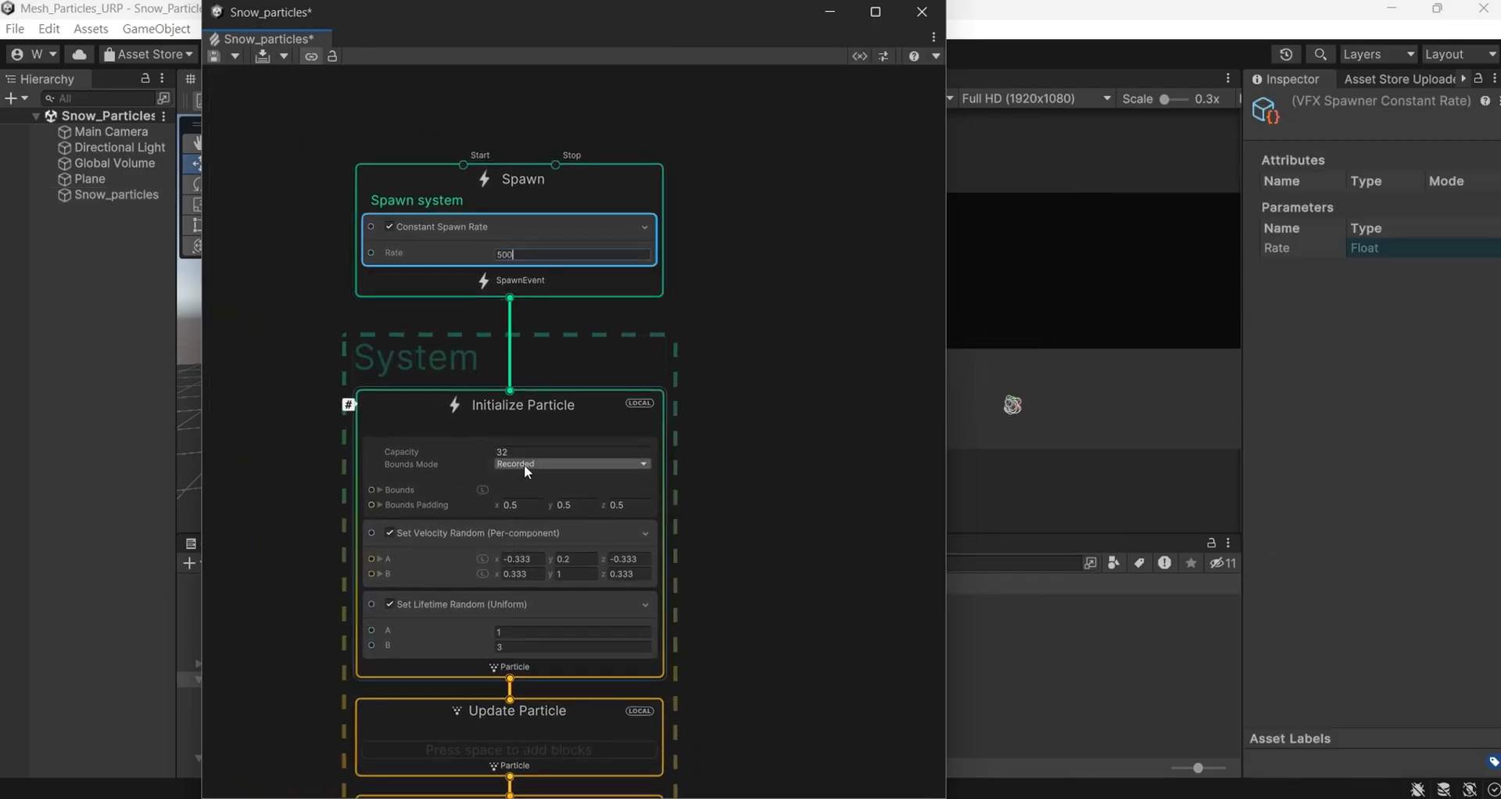
Set the Initialize Particle context's Bounds Mode to Manual and its Capacity to 50000
left_click(535, 503)
left_click(535, 453)
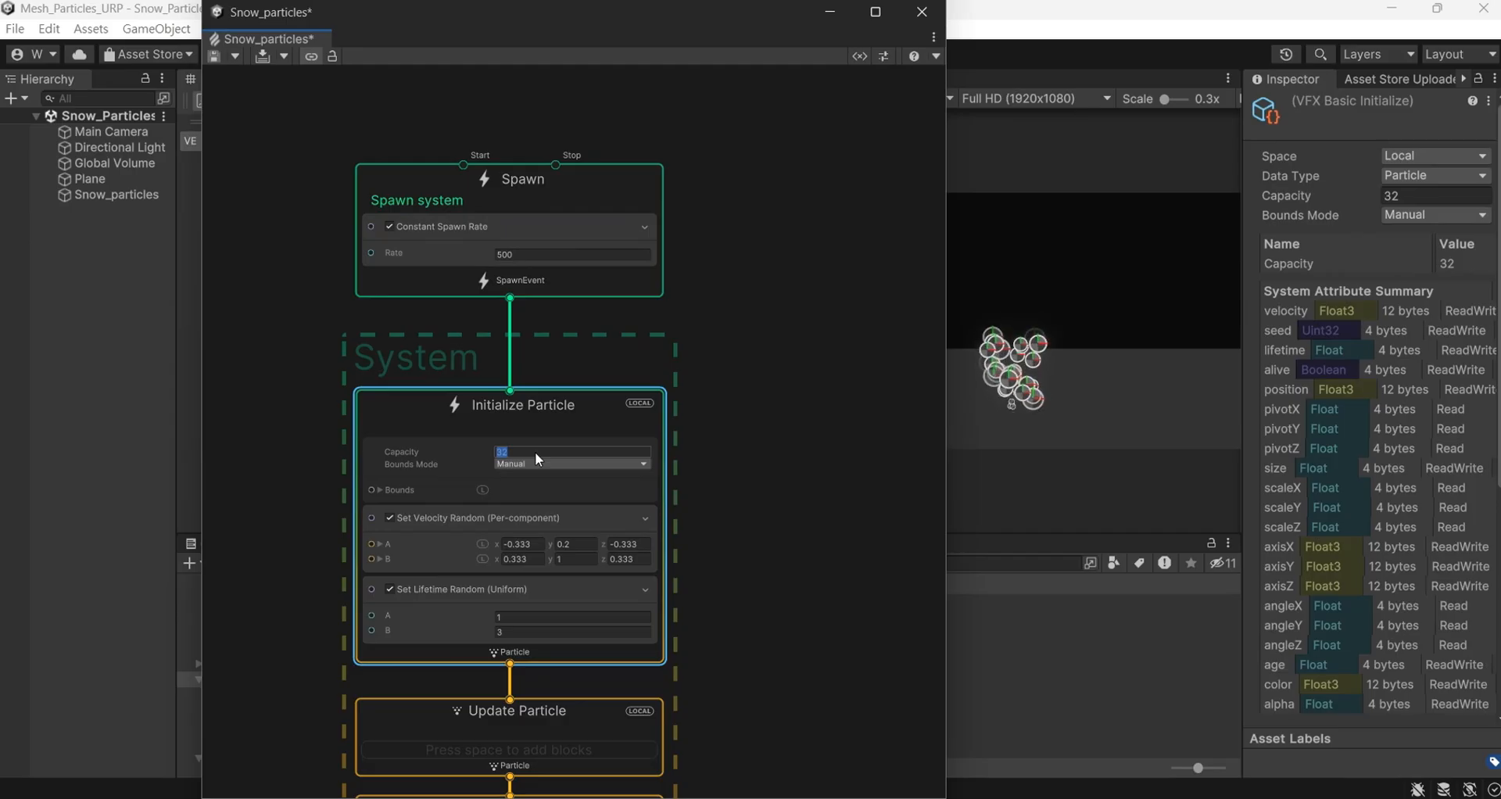
type("50000")
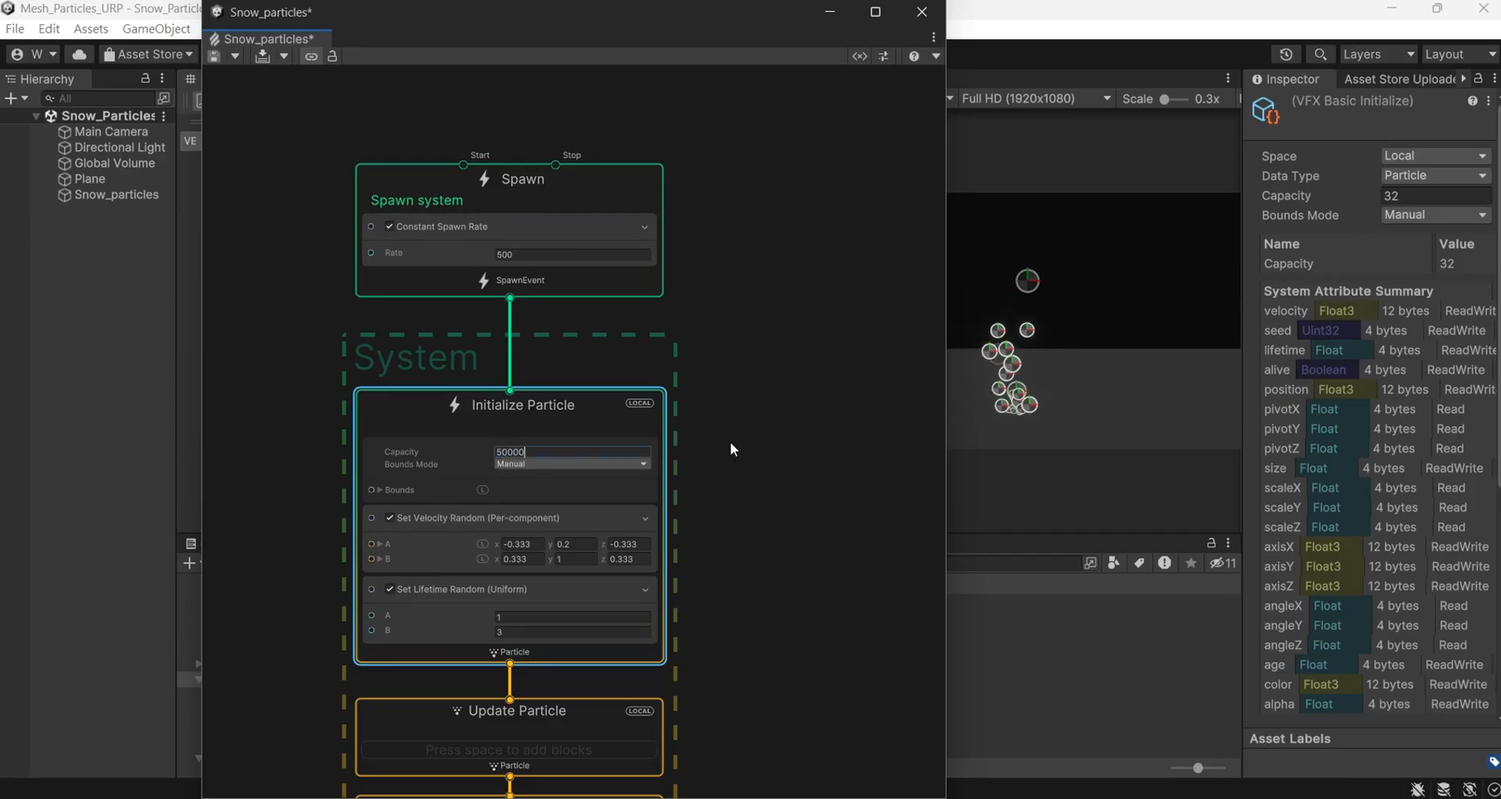
left_click(772, 548)
Set the Y values of the Set Velocity Random block to -0.4 for A and -0.8 for B
middle_click_drag(764, 557, 851, 401)
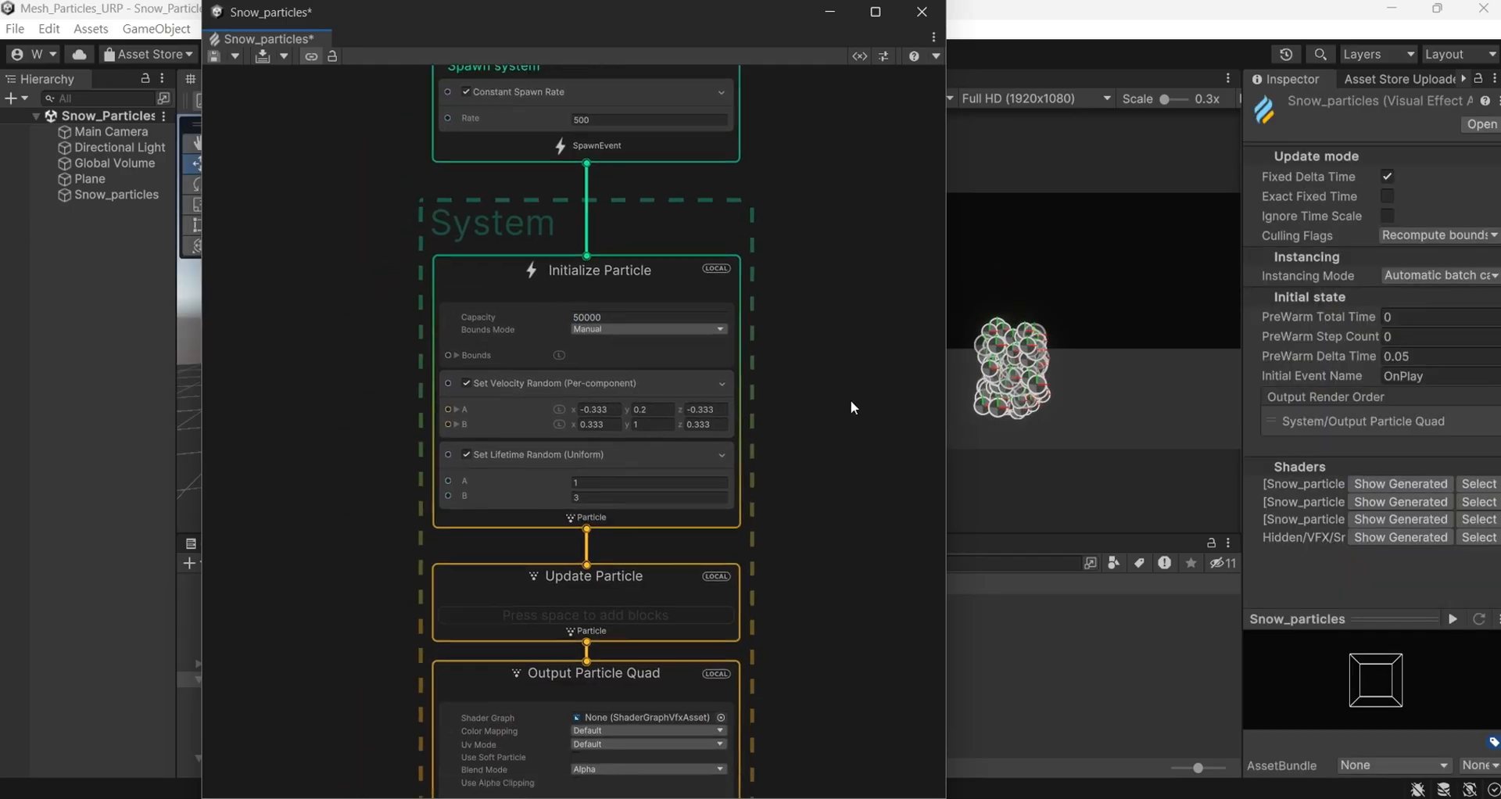
scroll(816, 433, "up", 1)
left_click(657, 383)
type("-")
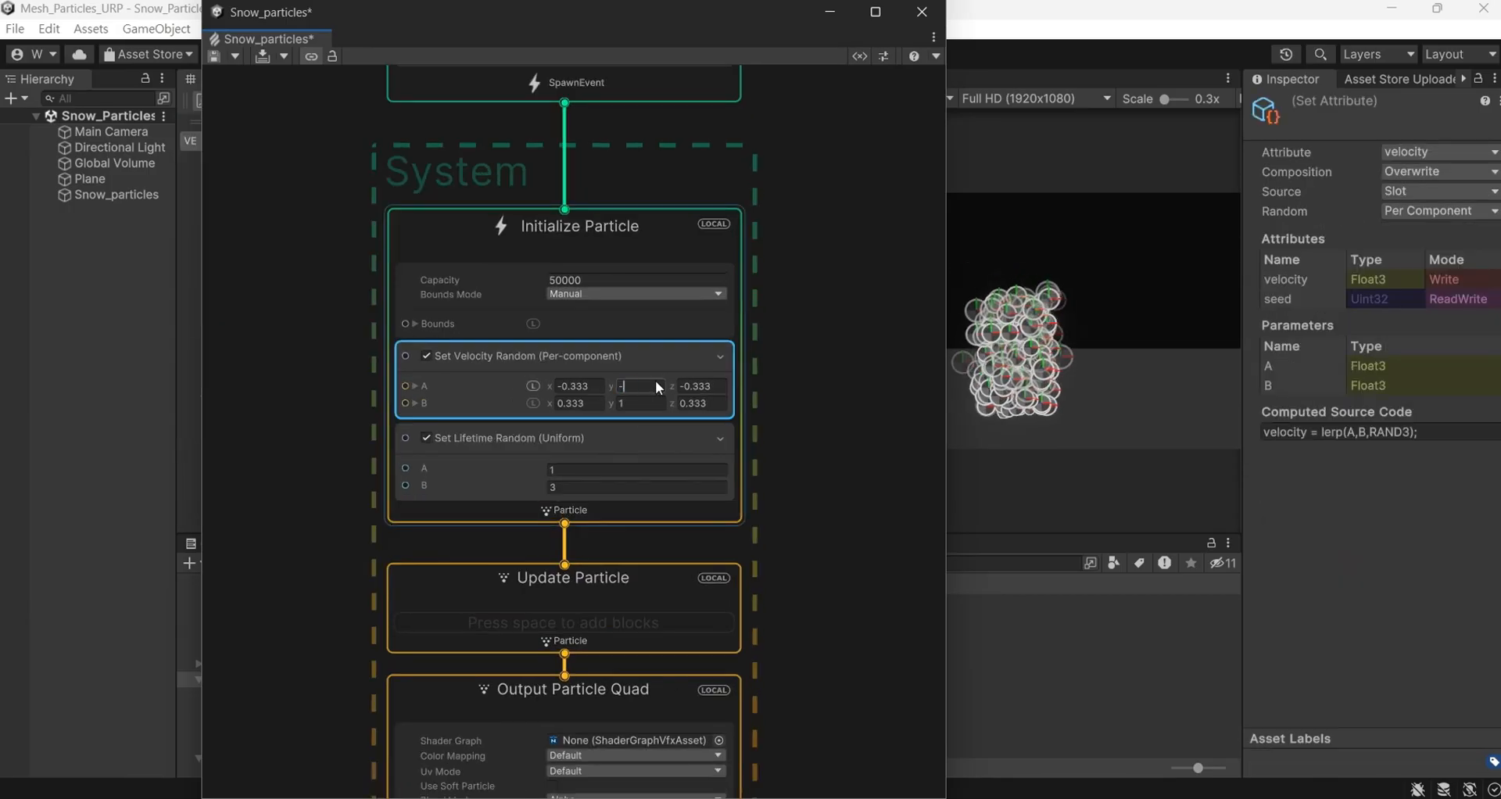
type(".4")
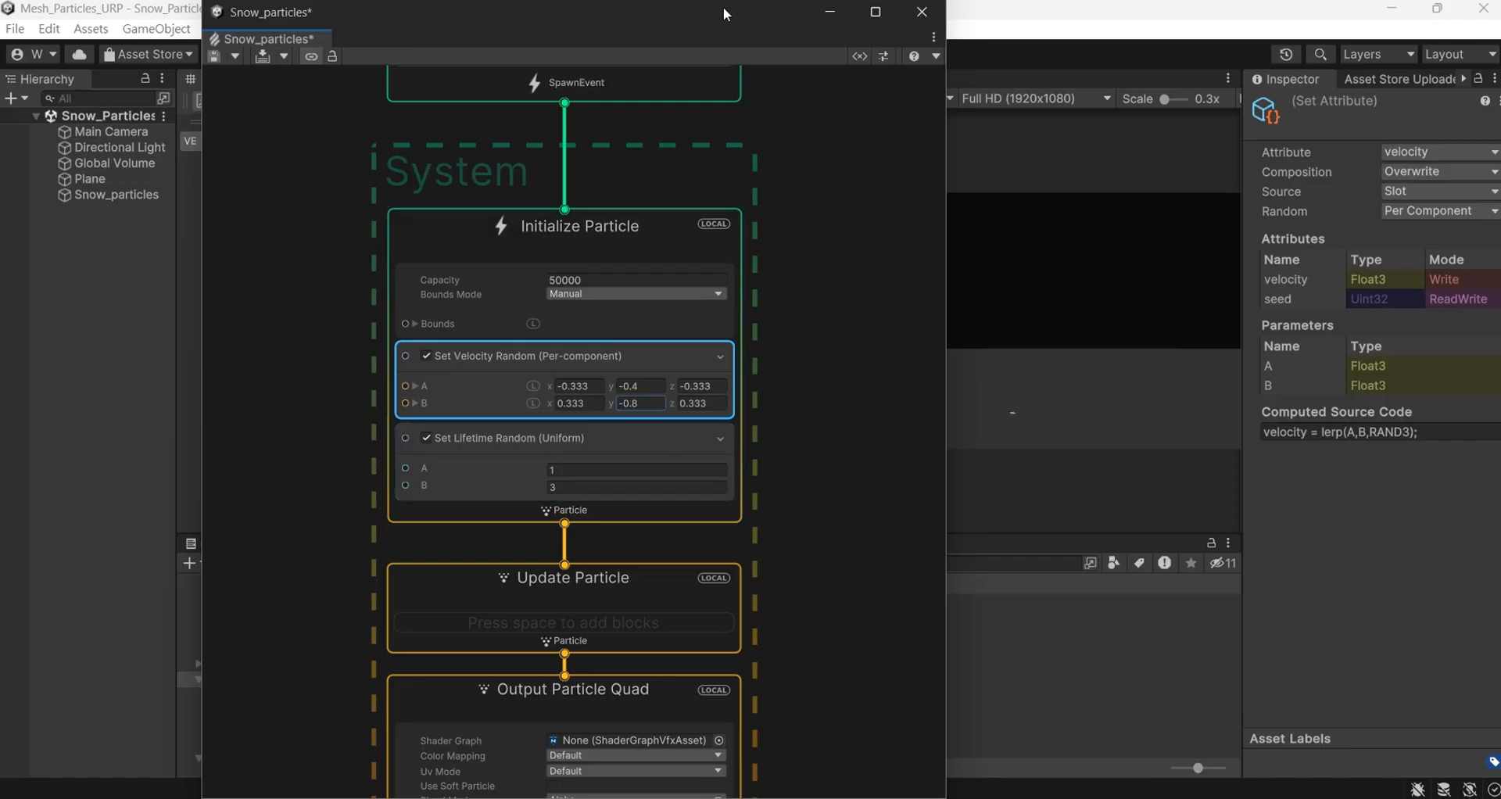
Uncover the Scene view and raise the Snow_particles object to a Y position of about 4.24
left_click_drag(725, 7, 471, 354)
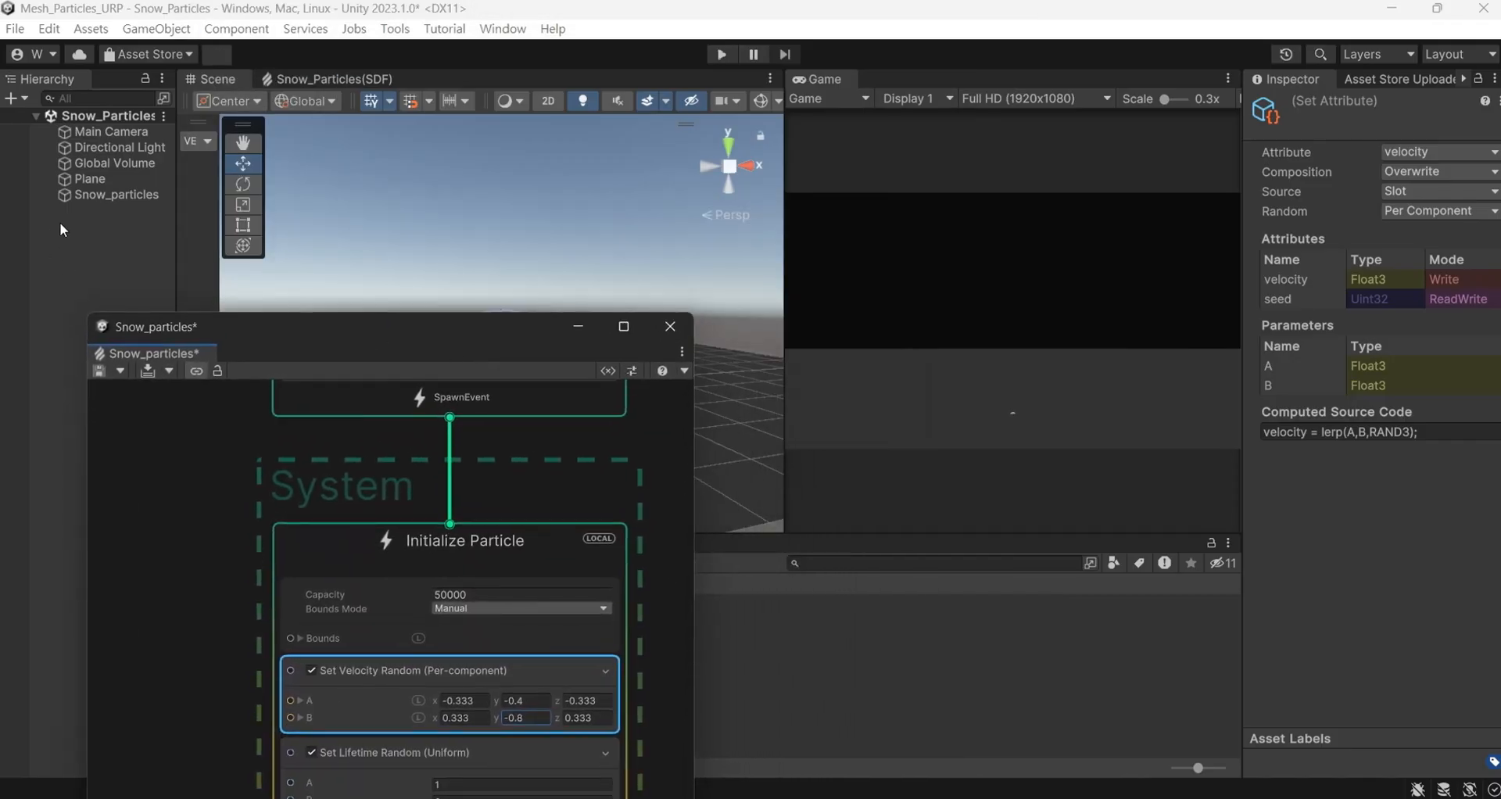
left_click(86, 194)
left_click_drag(505, 236, 518, 78)
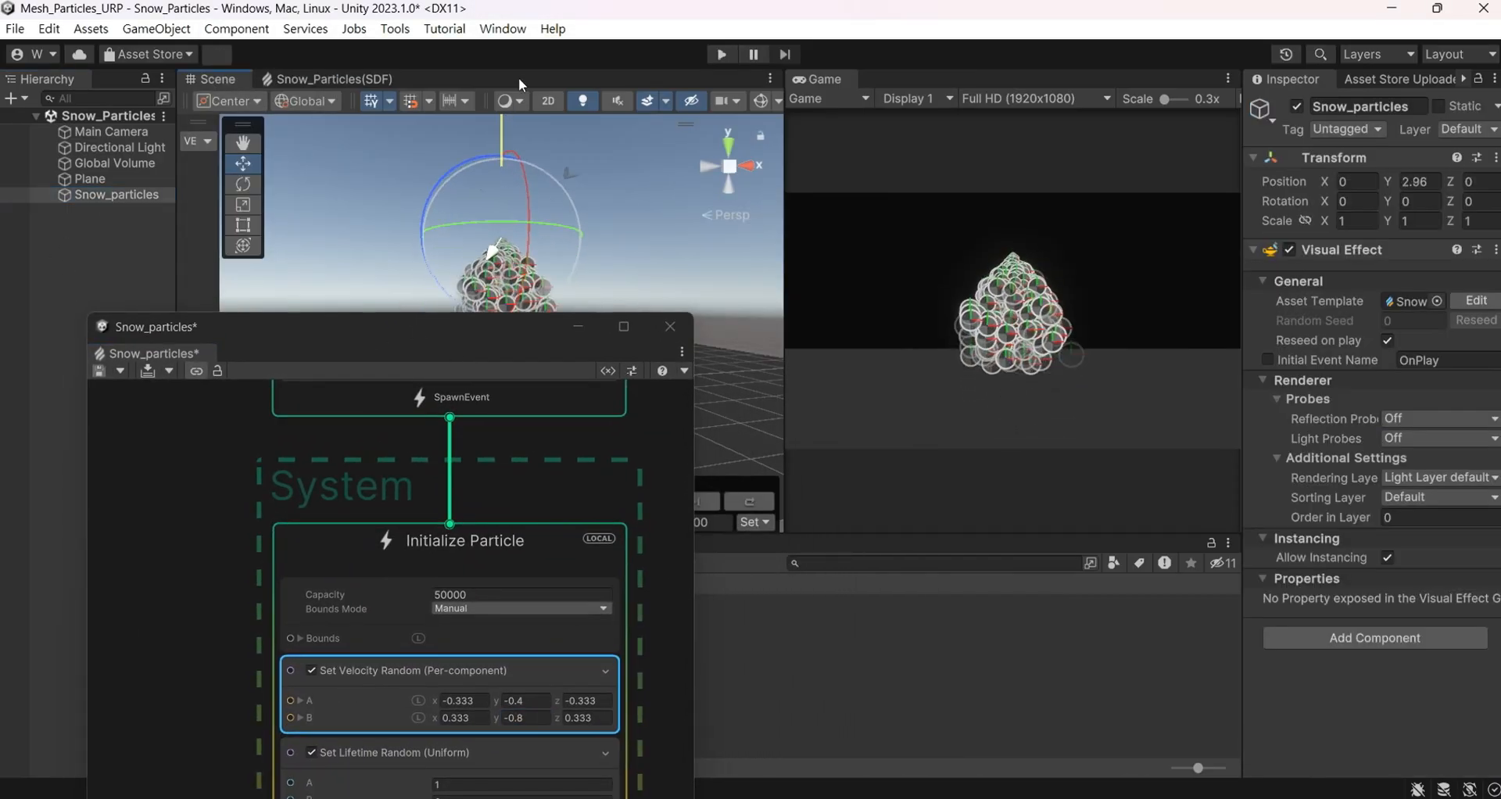
Bring the graph back into view and set the random particle lifetime to 5 for A and 7 for B
left_click_drag(508, 324, 686, 61)
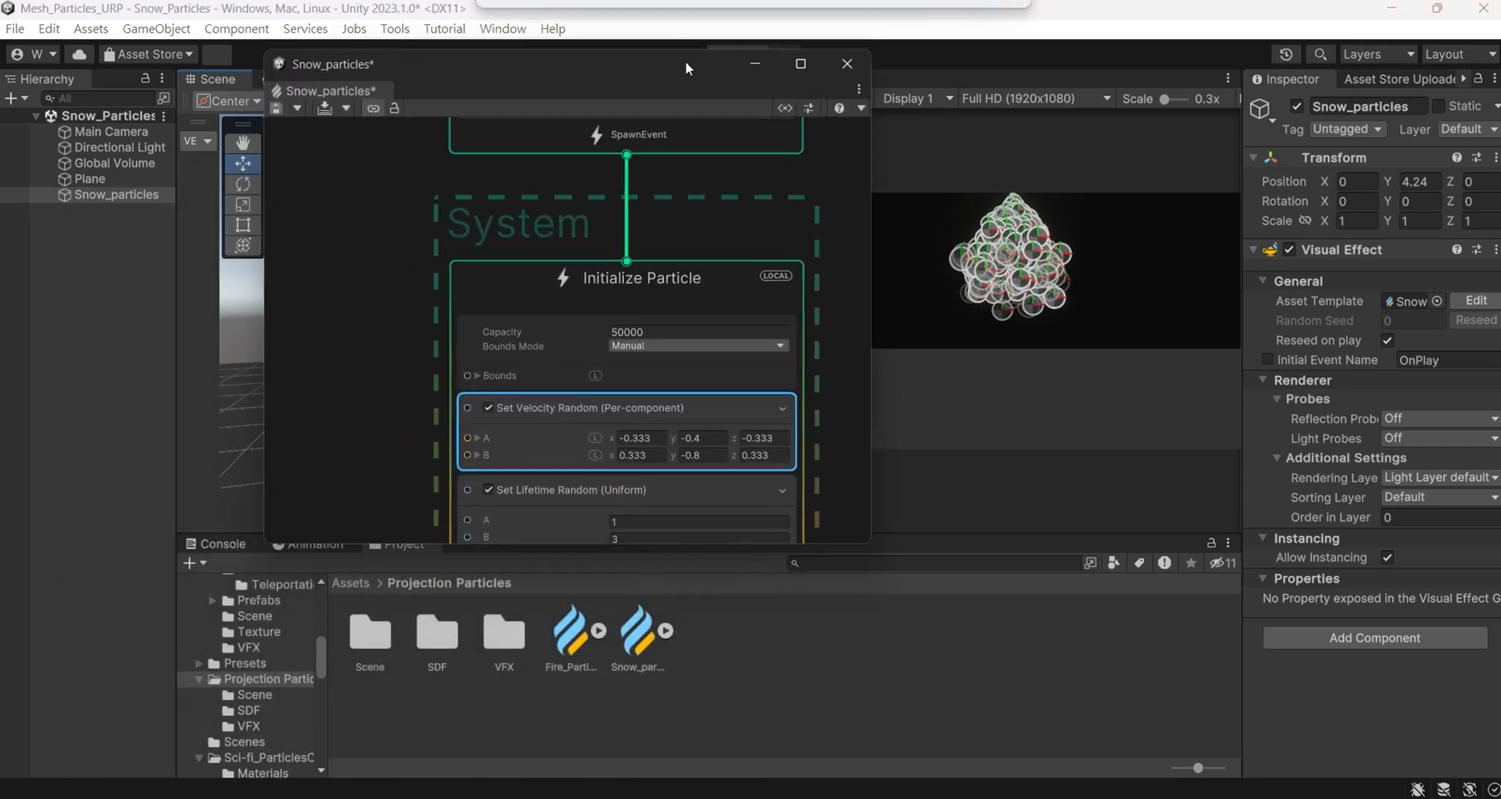
left_click_drag(396, 533, 401, 764)
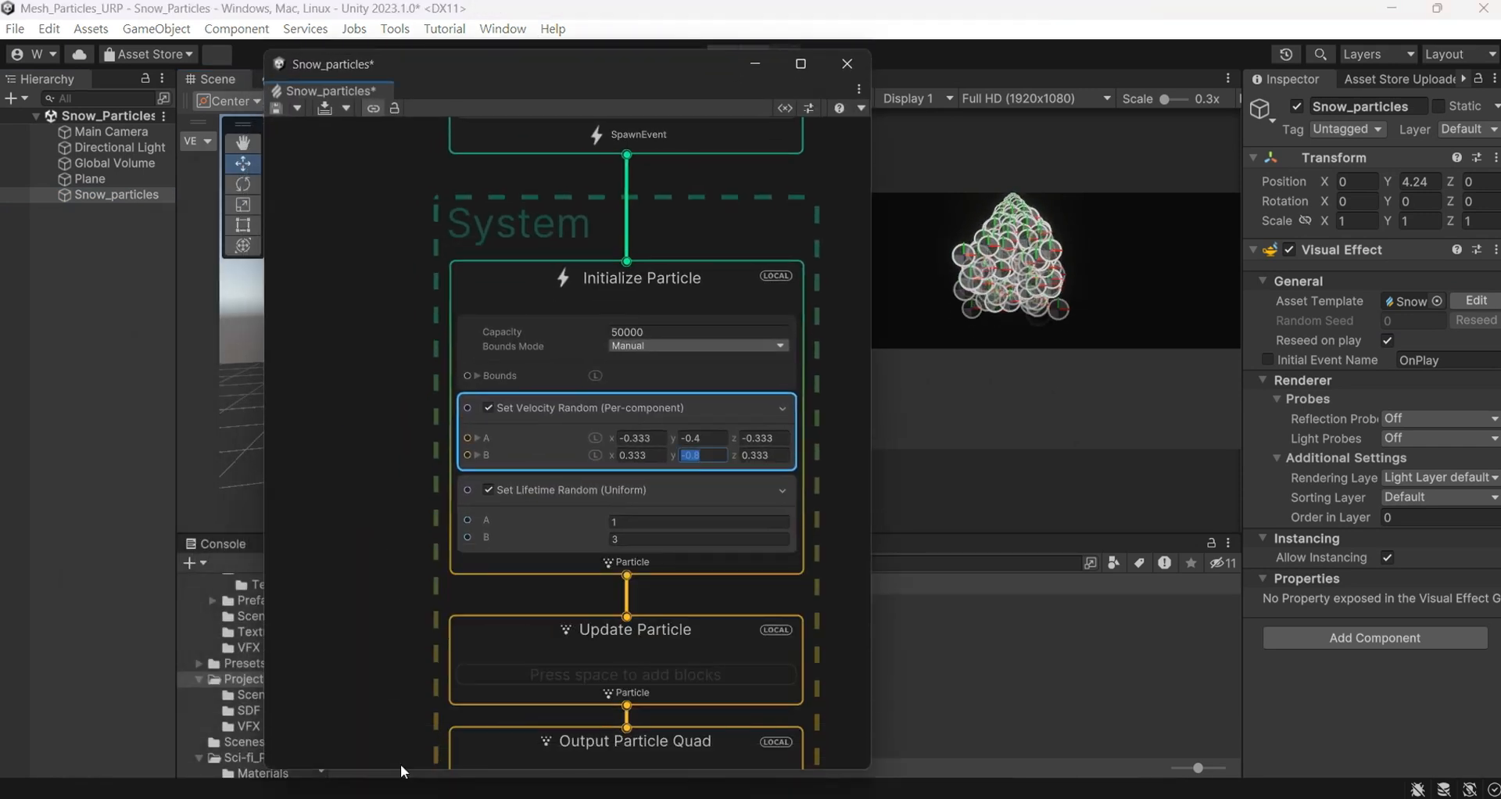
left_click(631, 523)
type("5")
left_click(644, 540)
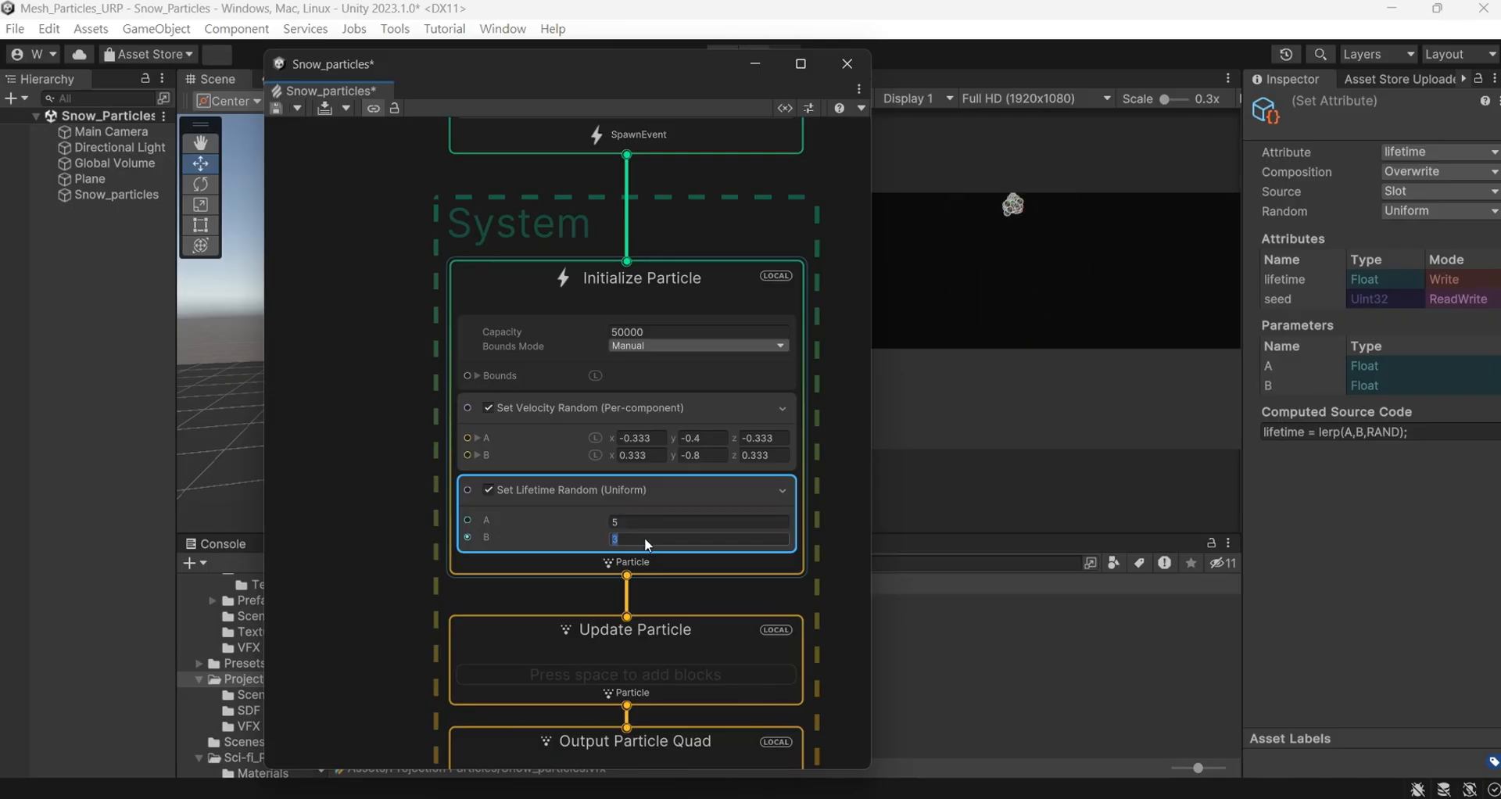
type("7")
Add a Set Position block to the Initialize Particle context and set its Random mode to Uniform
left_click(688, 564)
right_click(688, 564)
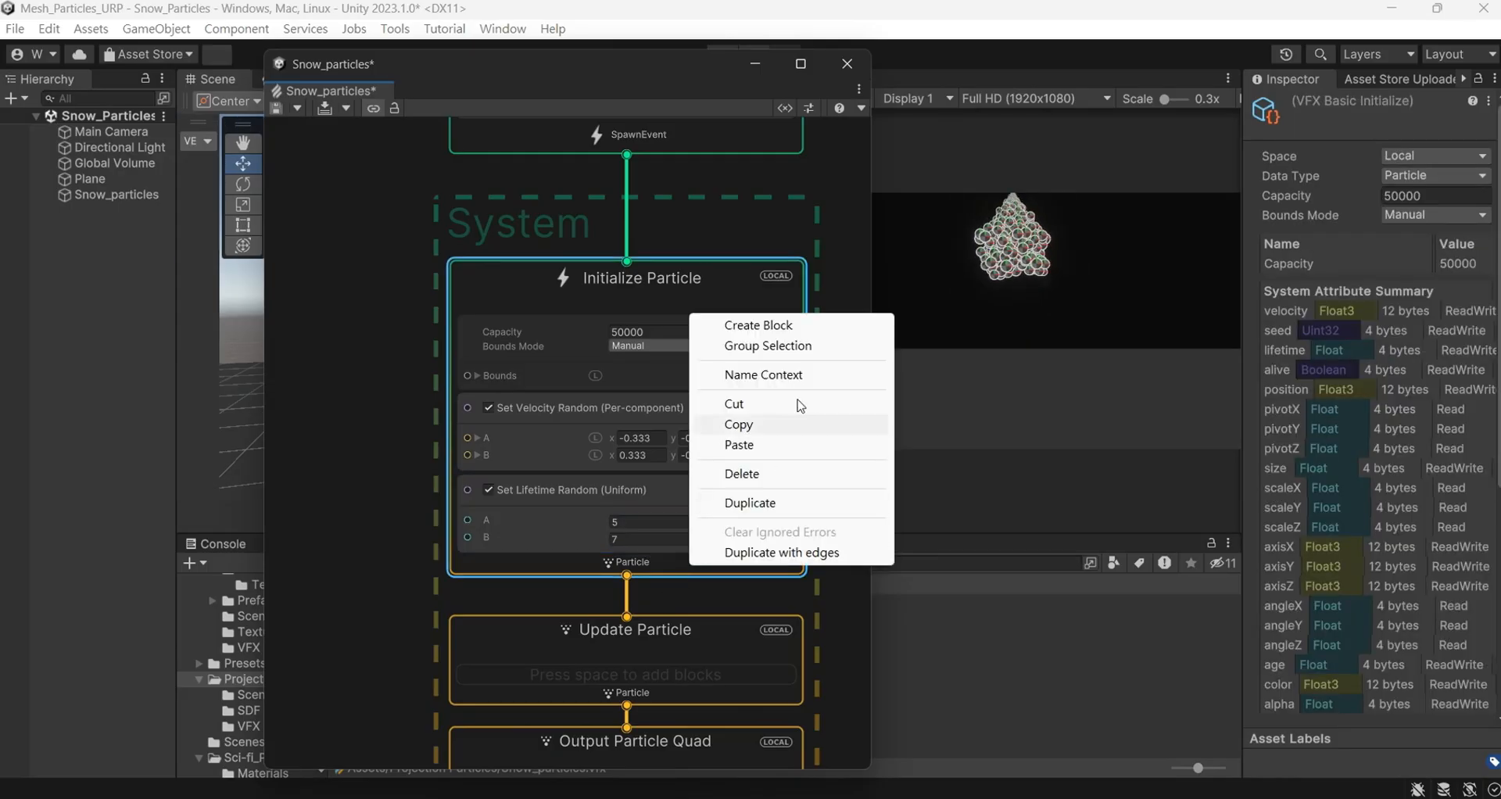
left_click(809, 331)
type("set pos")
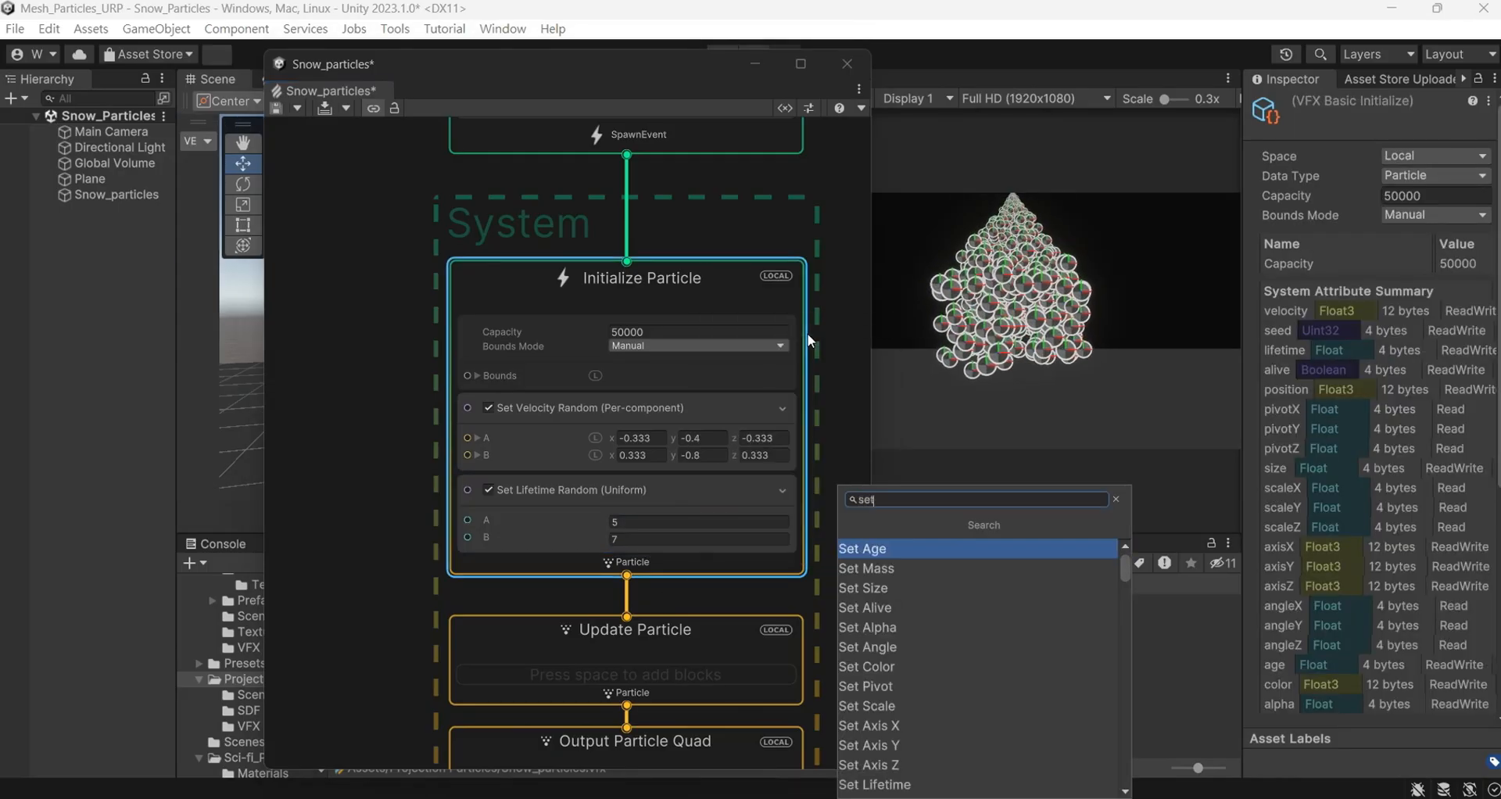
key("Return")
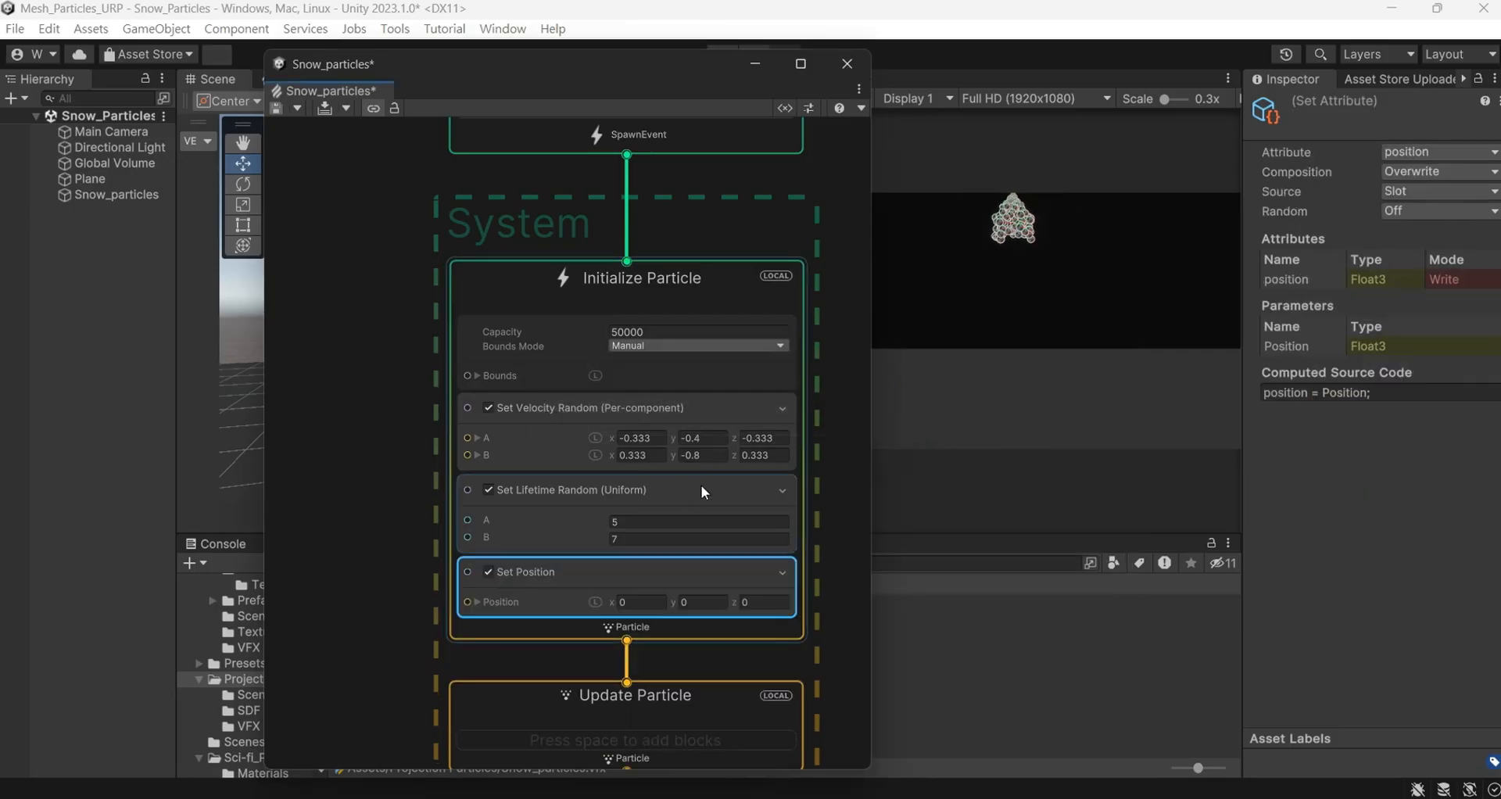
left_click(1454, 211)
left_click(1433, 271)
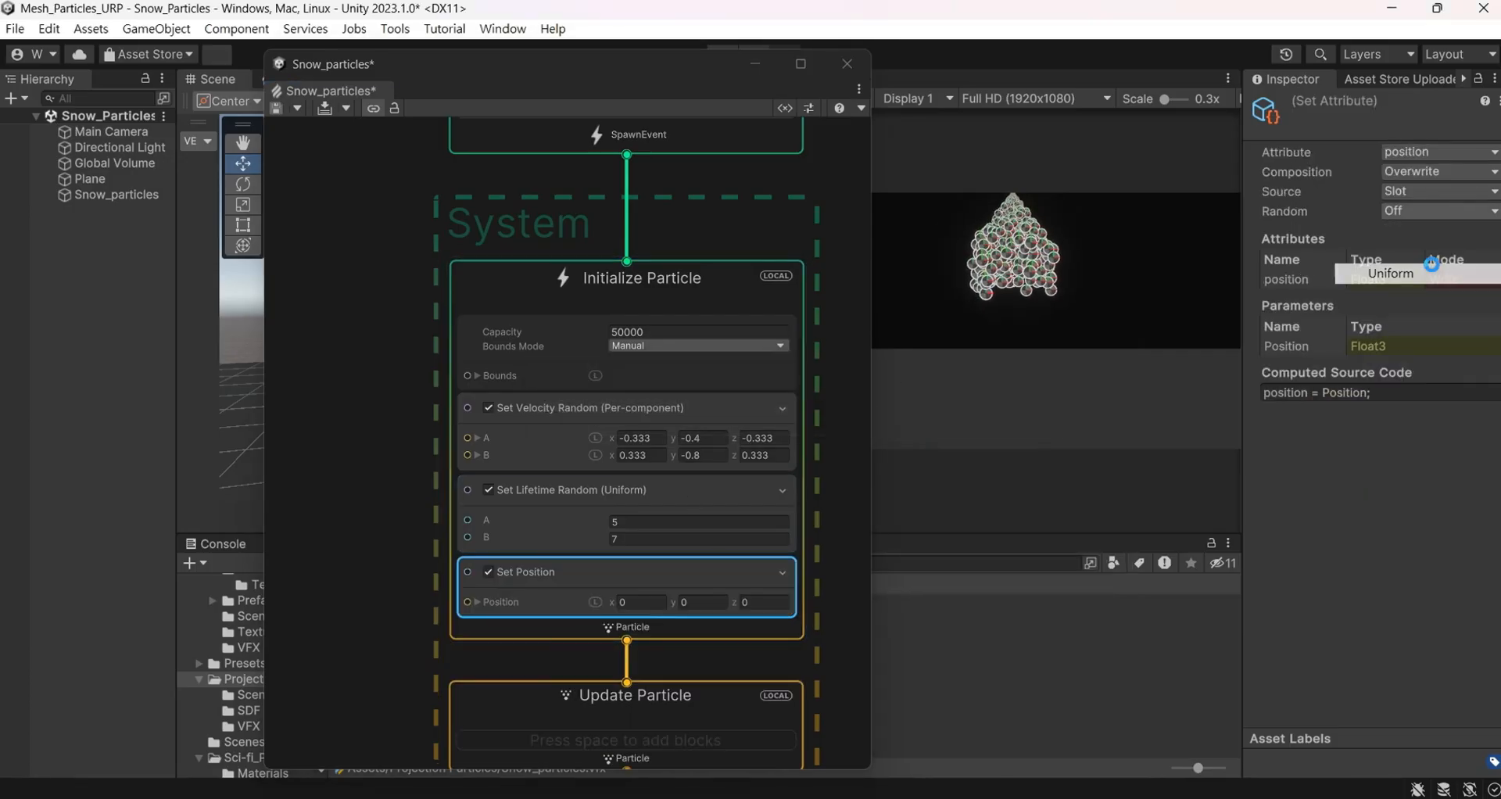
Set the X values of the Set Position Random block to 5 for A and -5 for B
left_click_drag(666, 69, 585, 119)
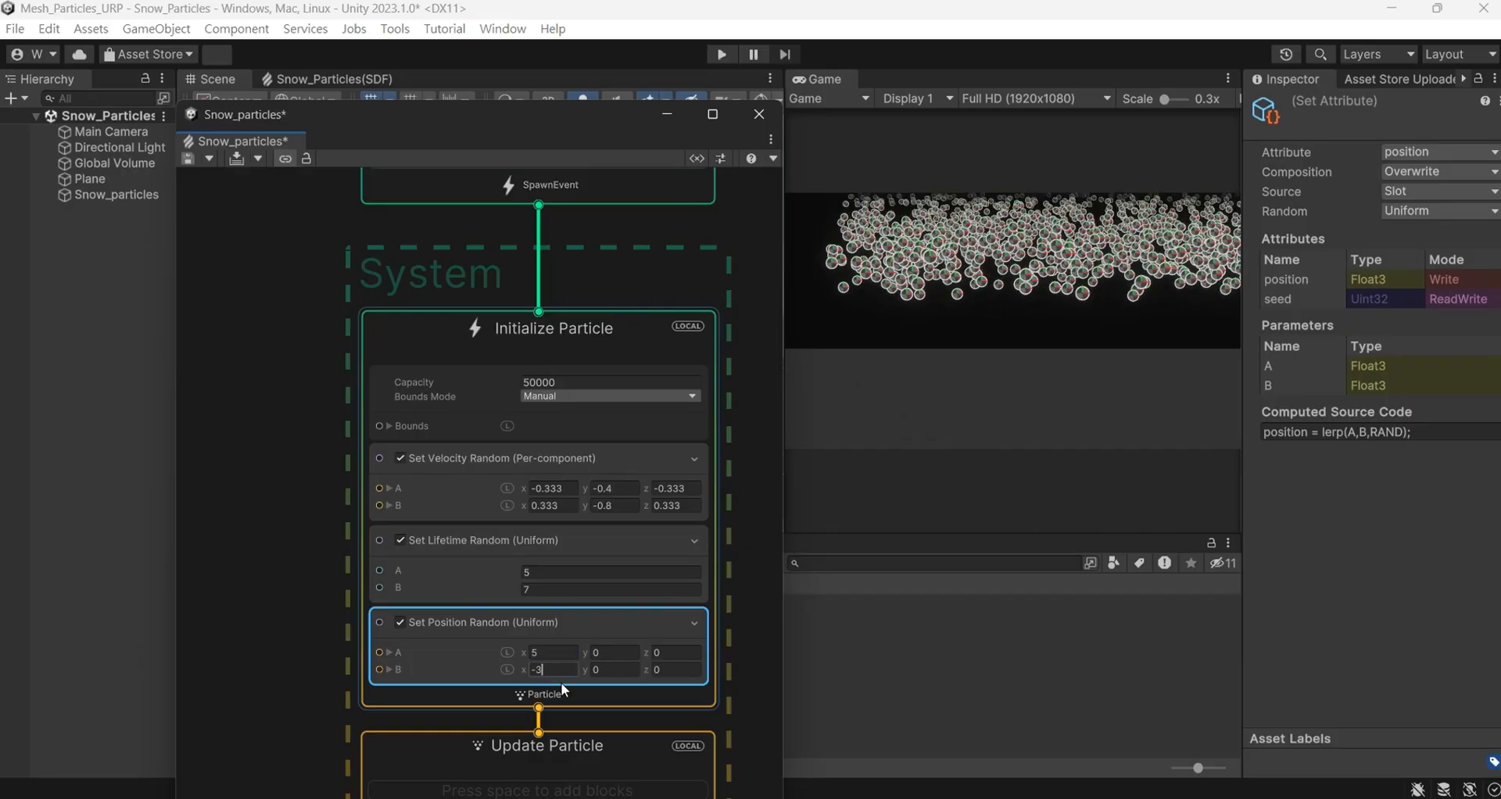
key("BackSpace")
type("5")
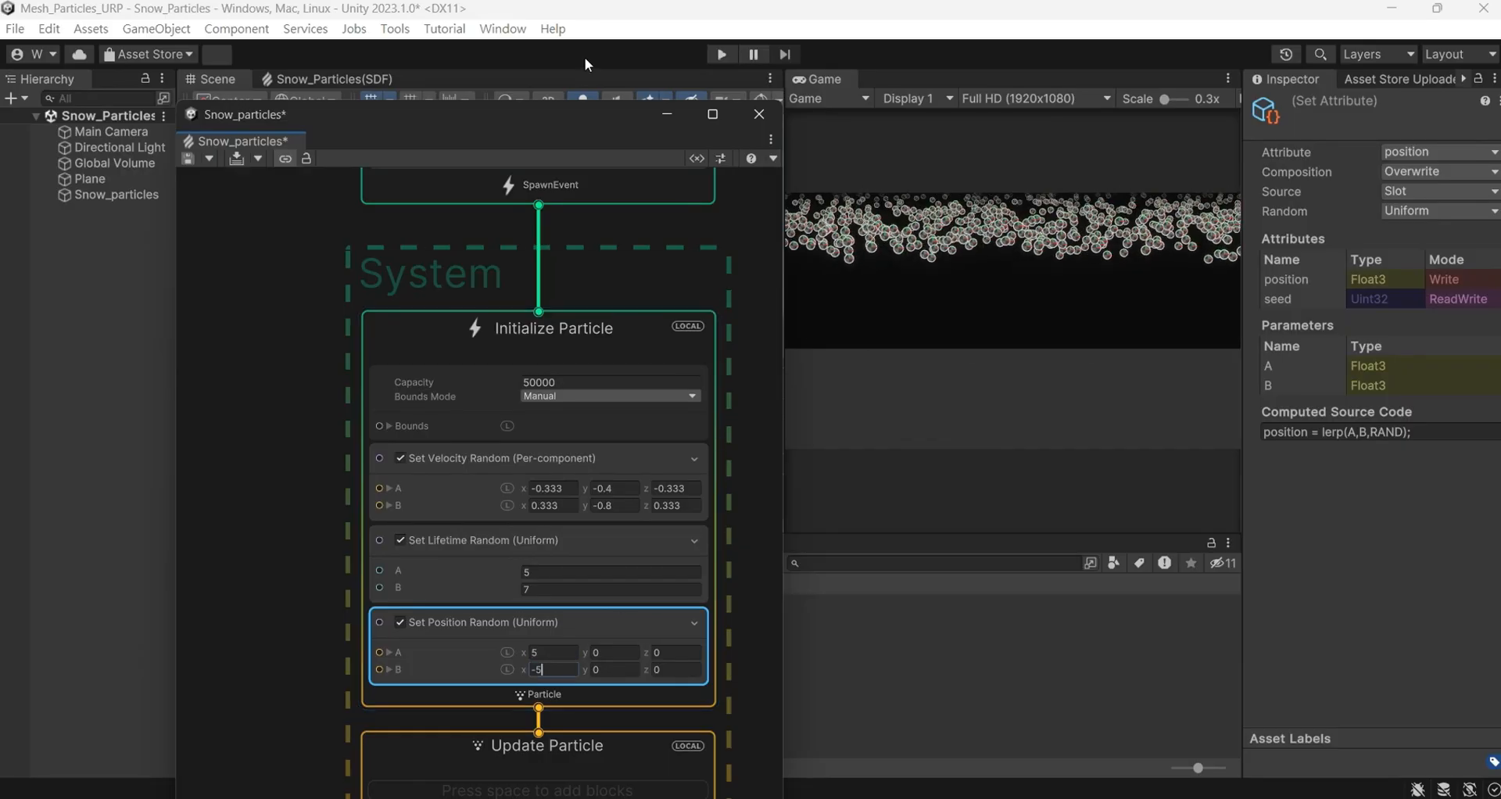
Assign the Spark Blur texture as the Main Texture of the Output Particle Quad context
mouse_move(586, 114)
left_mouse_down()
mouse_move(593, 466)
mouse_move(591, 91)
left_mouse_up()
middle_click_drag(292, 658, 312, 164)
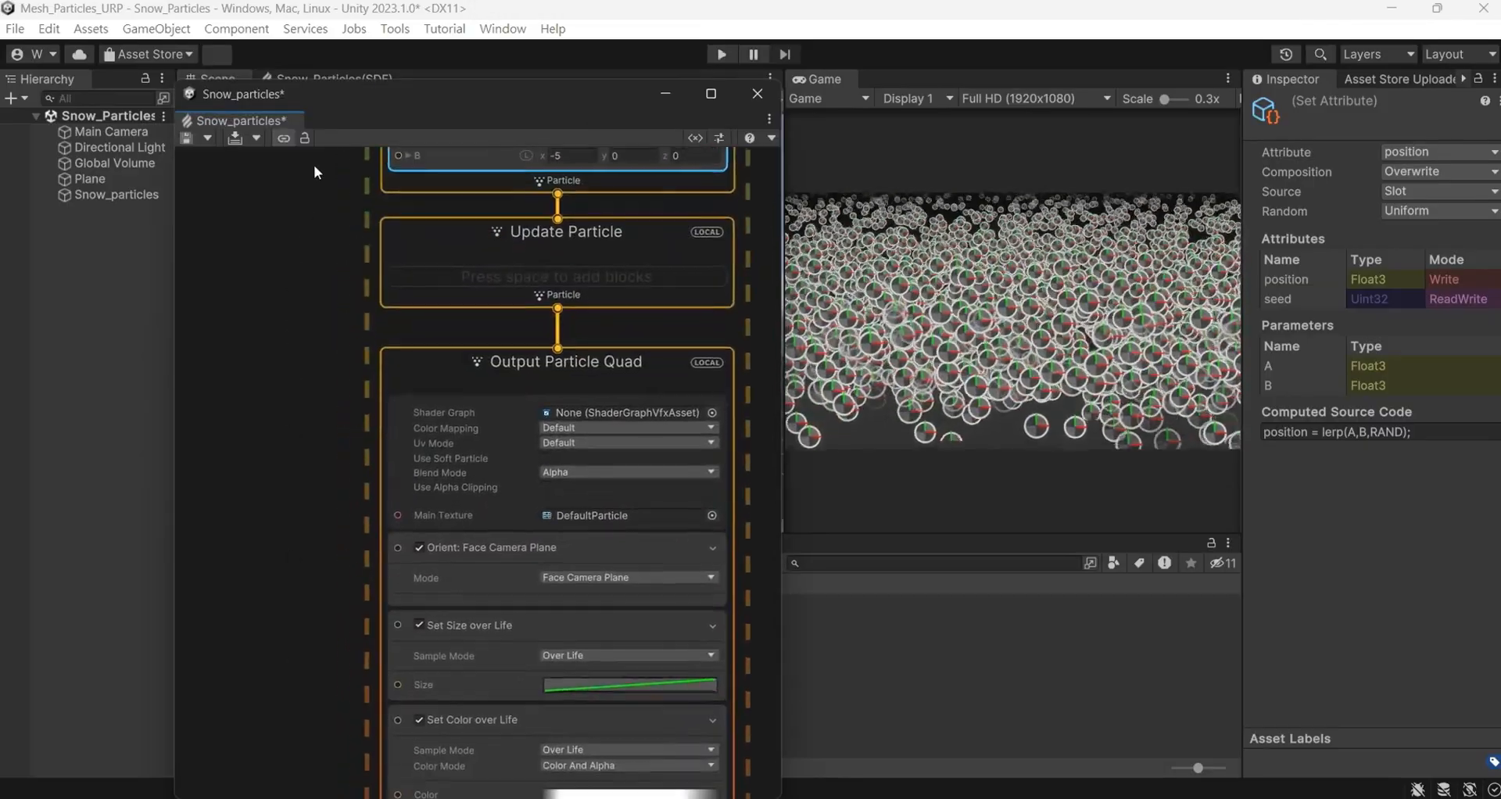
middle_click_drag(299, 568, 277, 495)
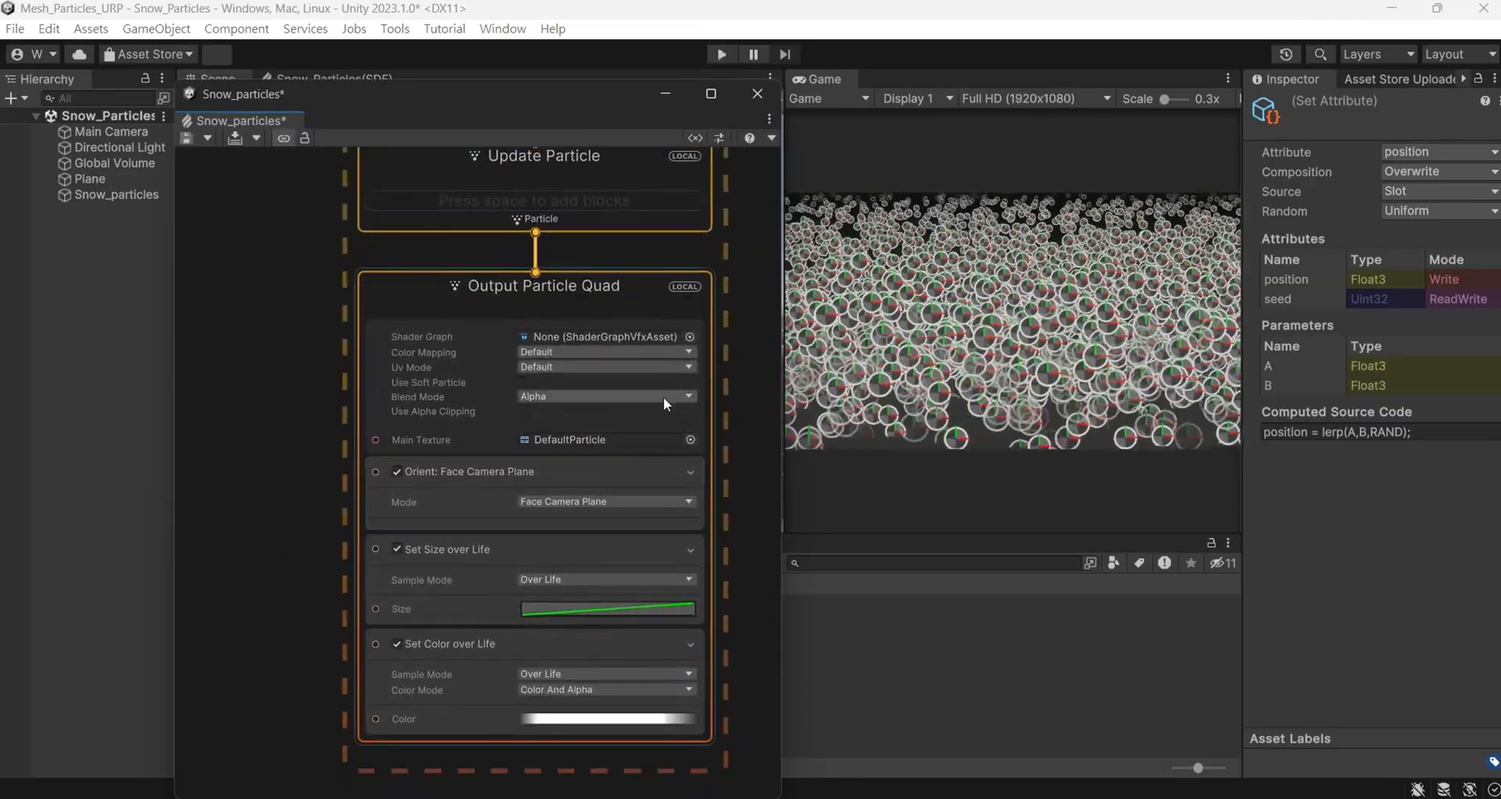
left_click(631, 396)
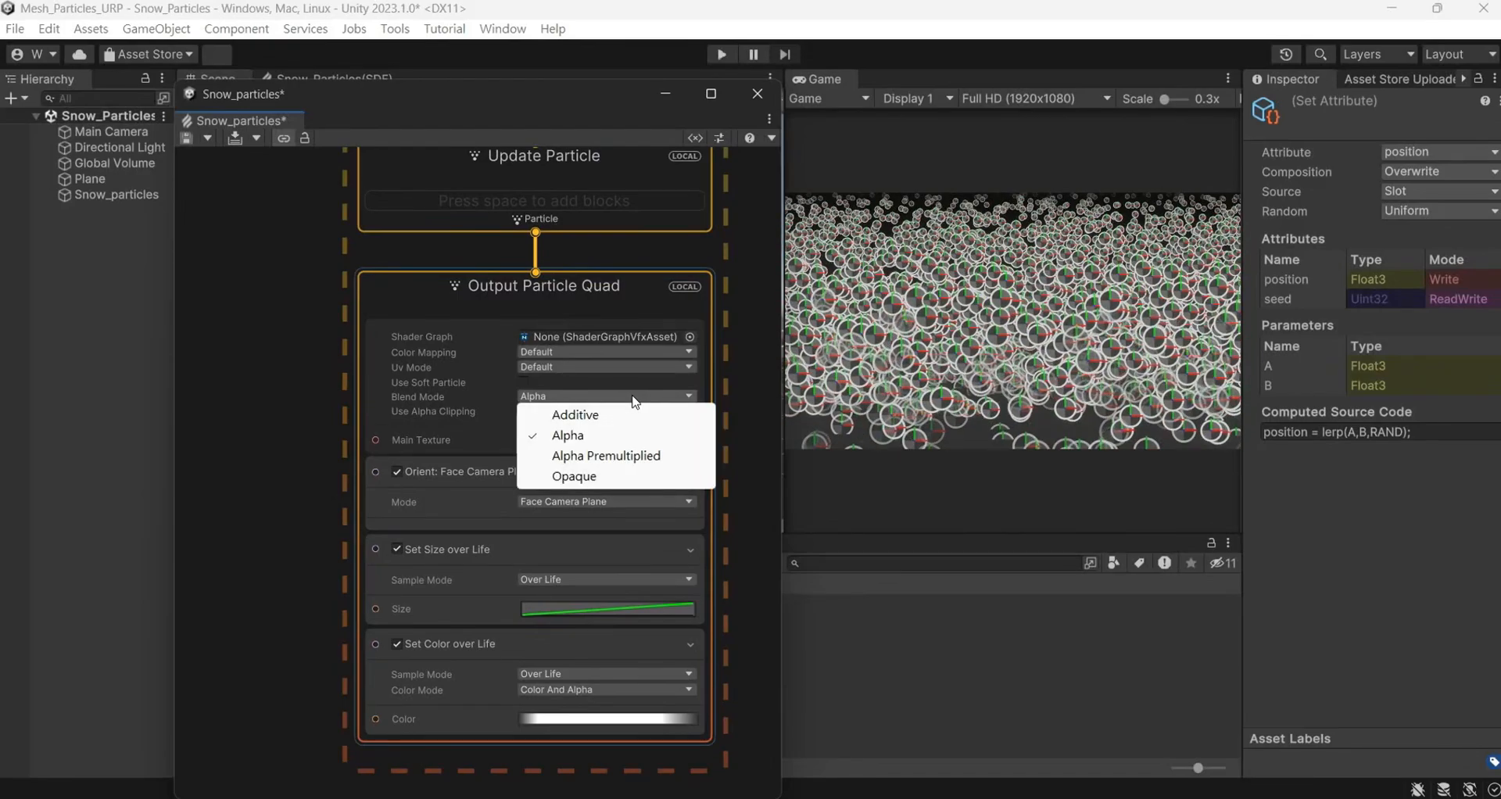
left_click(478, 344)
left_click(692, 441)
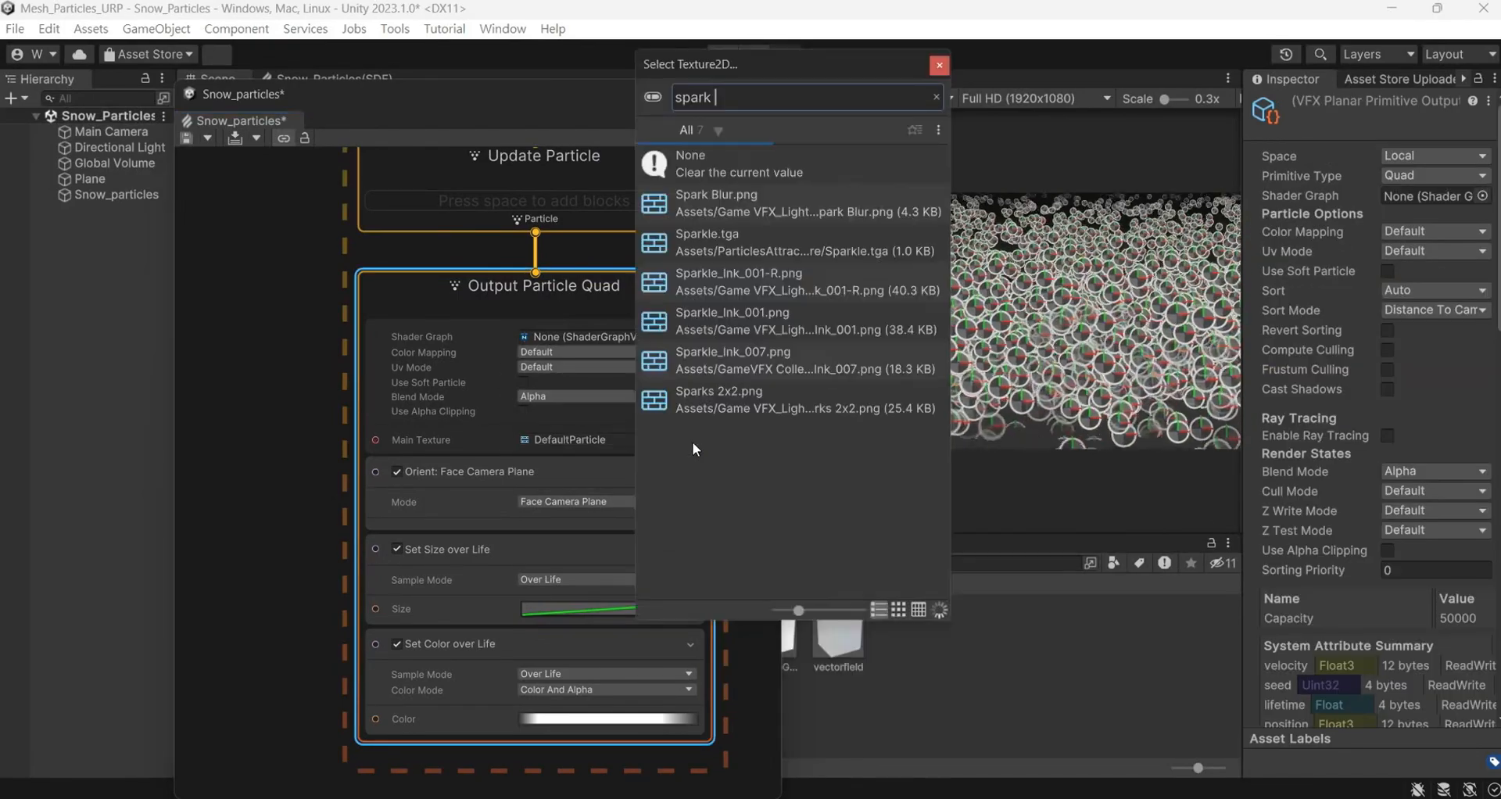
left_click(735, 194)
double_click(708, 204)
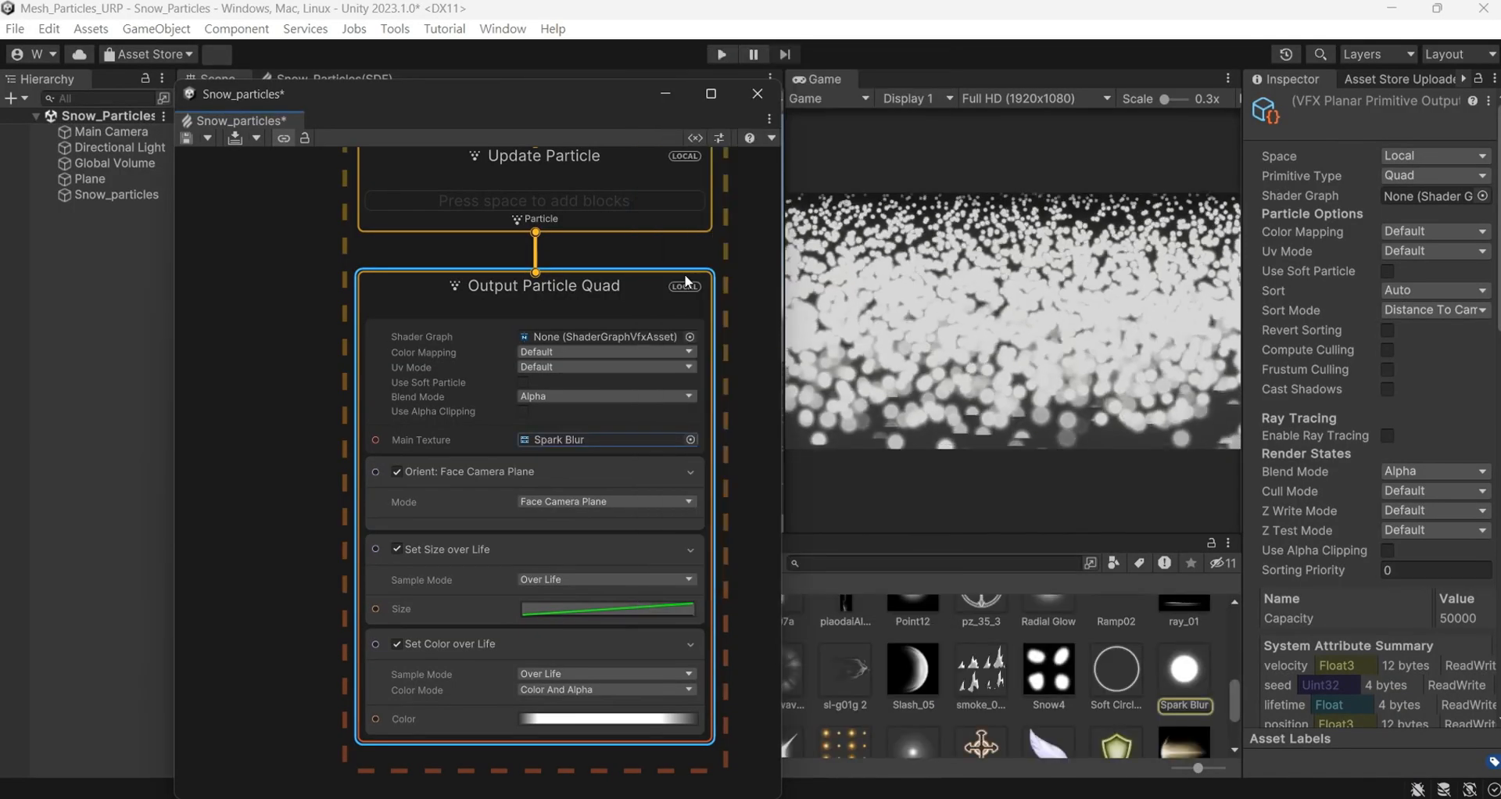
Delete the Set Size over Life block and move the Color over Life gradient's second opaque alpha key to about 57%
left_click(556, 552)
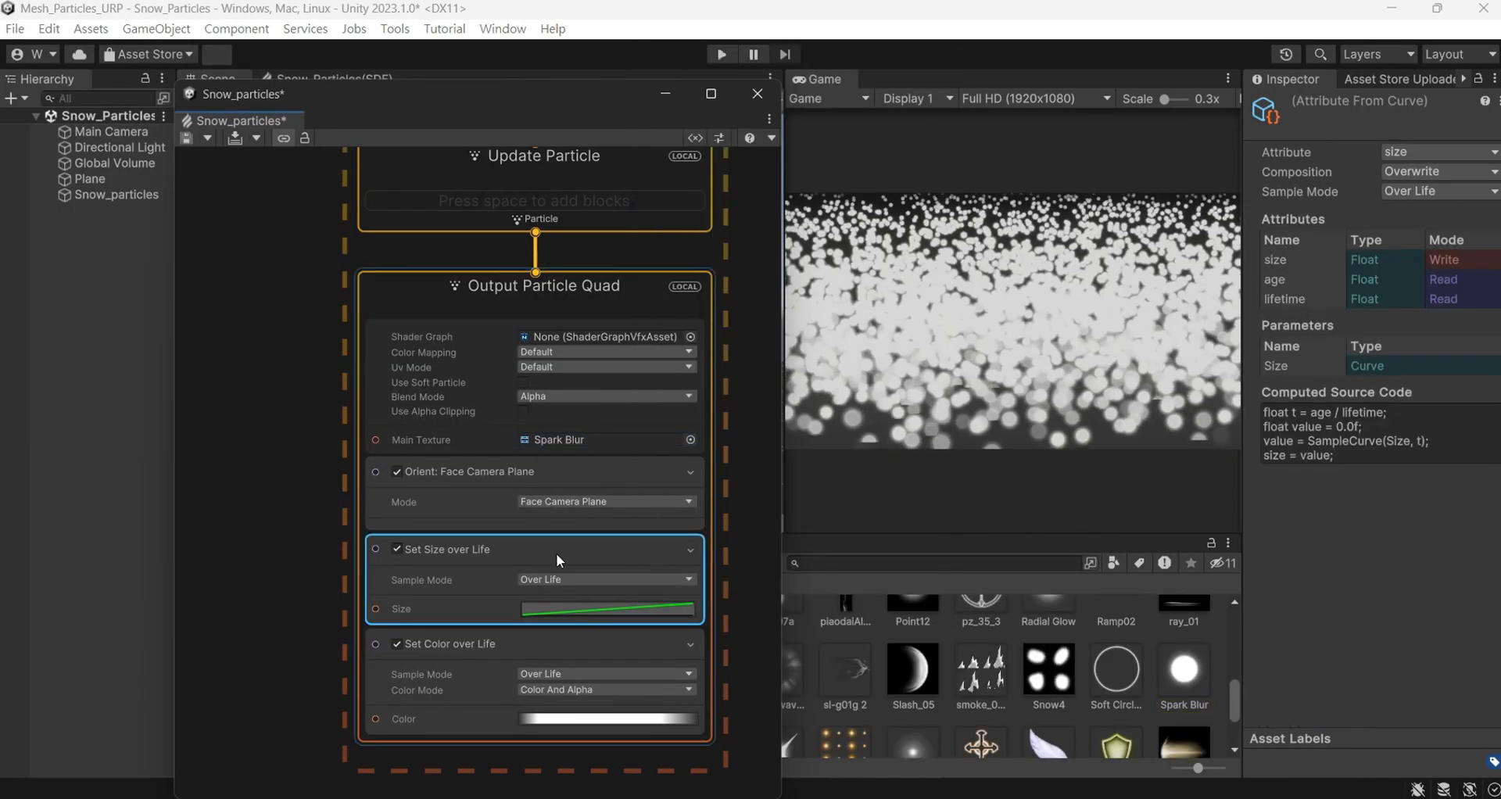
key("Delete")
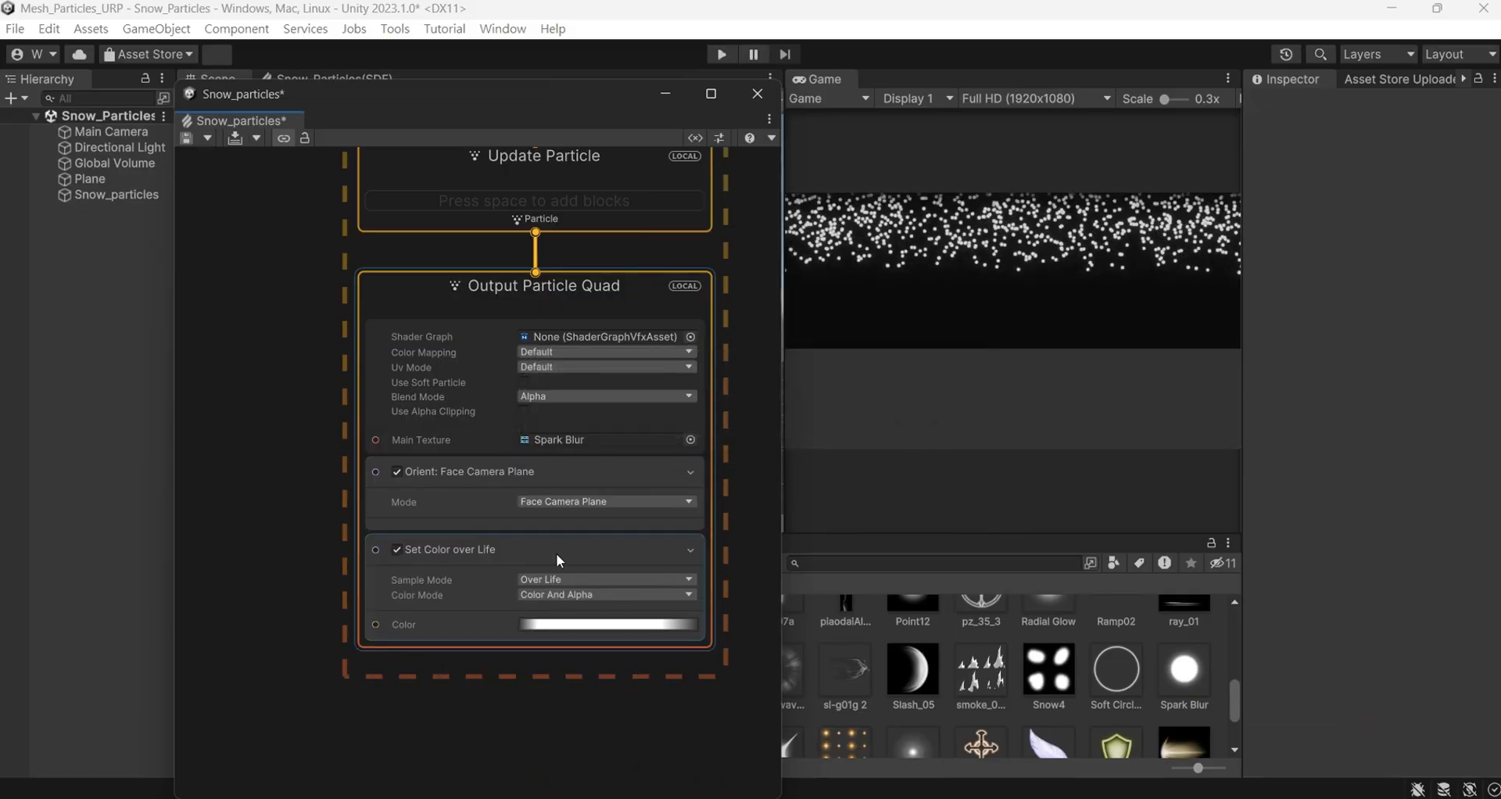
left_click(625, 624)
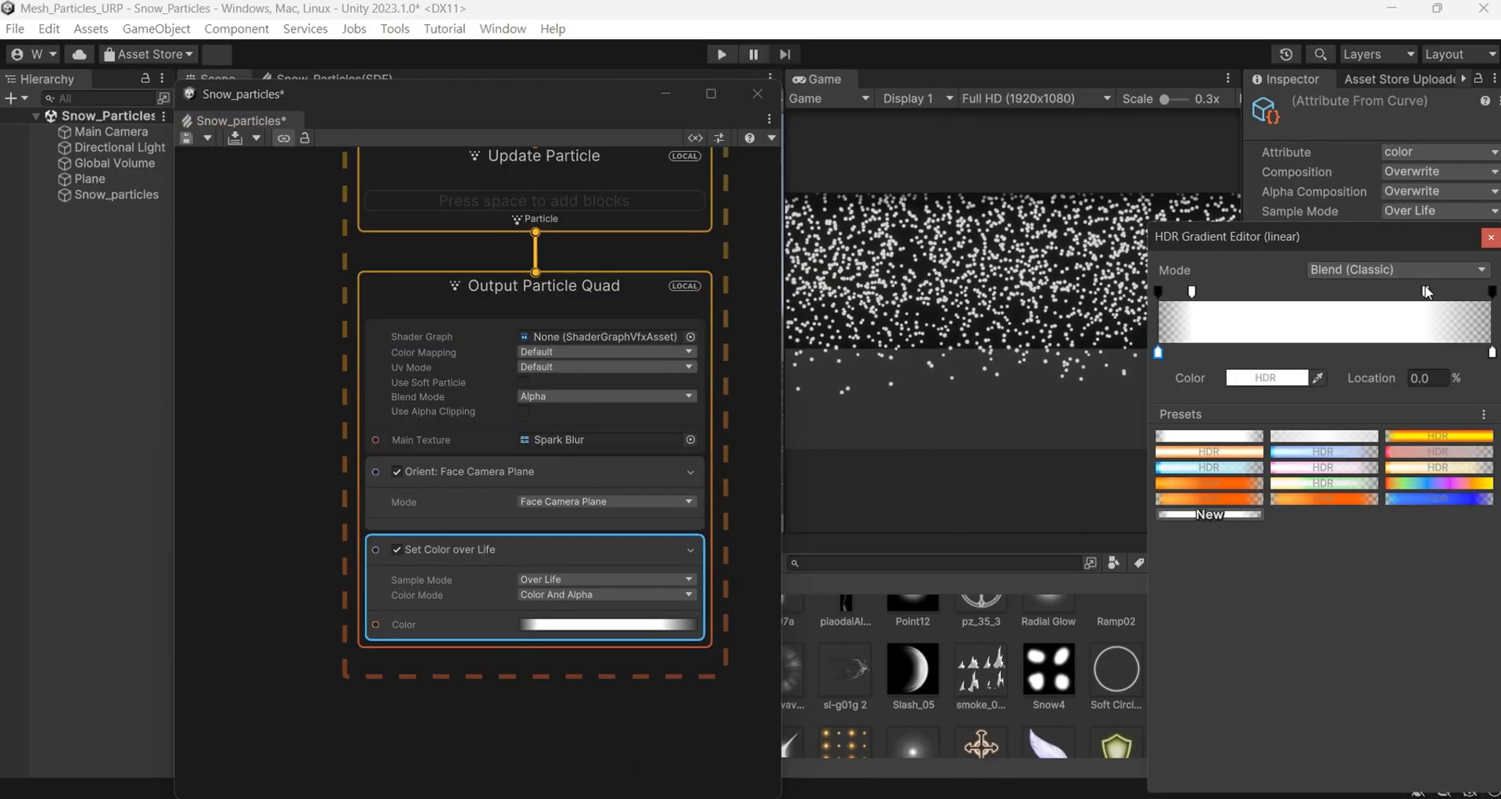
left_click_drag(1428, 292, 1350, 293)
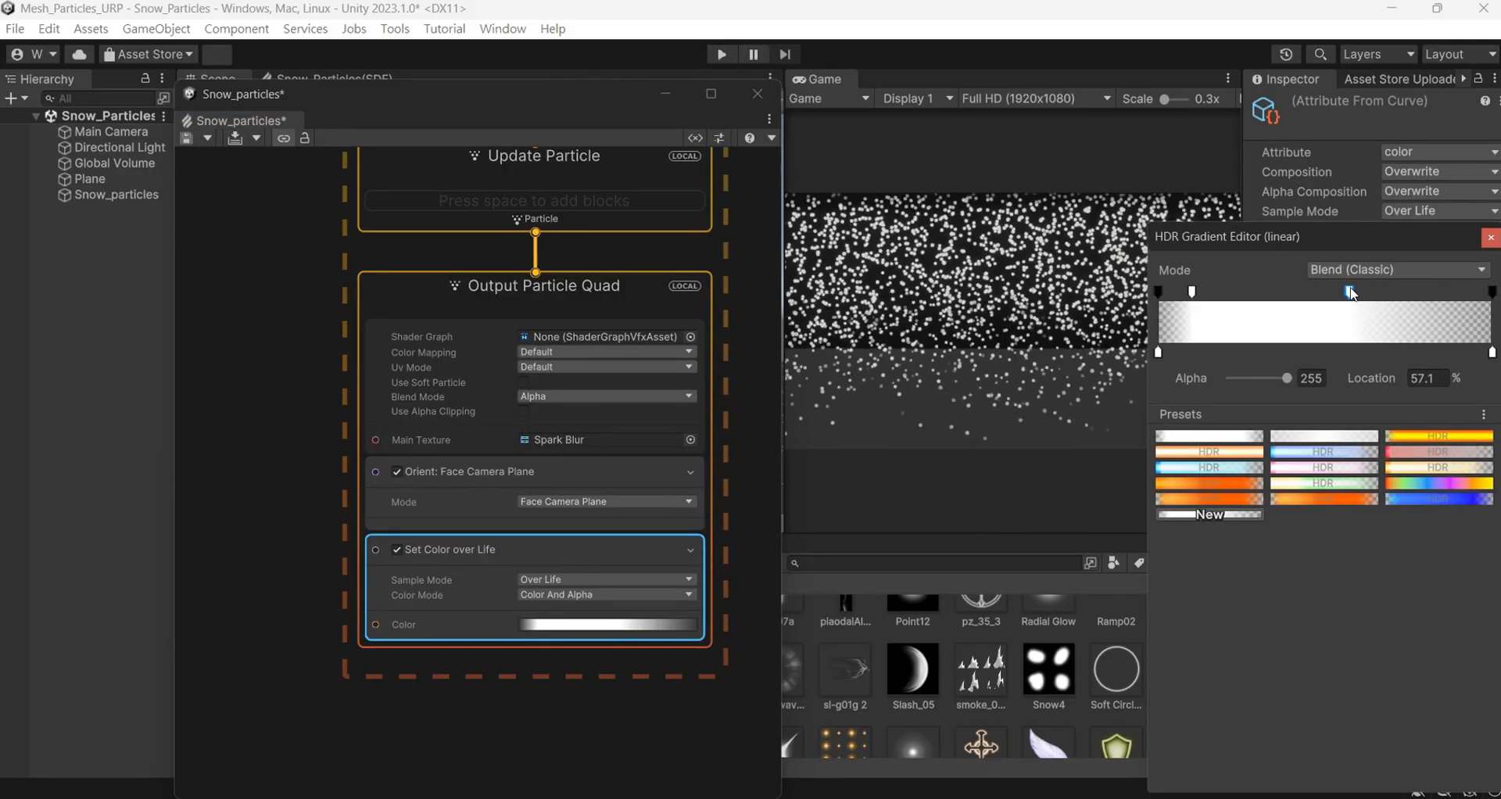
left_click(1492, 238)
Add a Set Size block to Output Particle Quad, set Random to Uniform and enter 0.03 for B
right_click(601, 643)
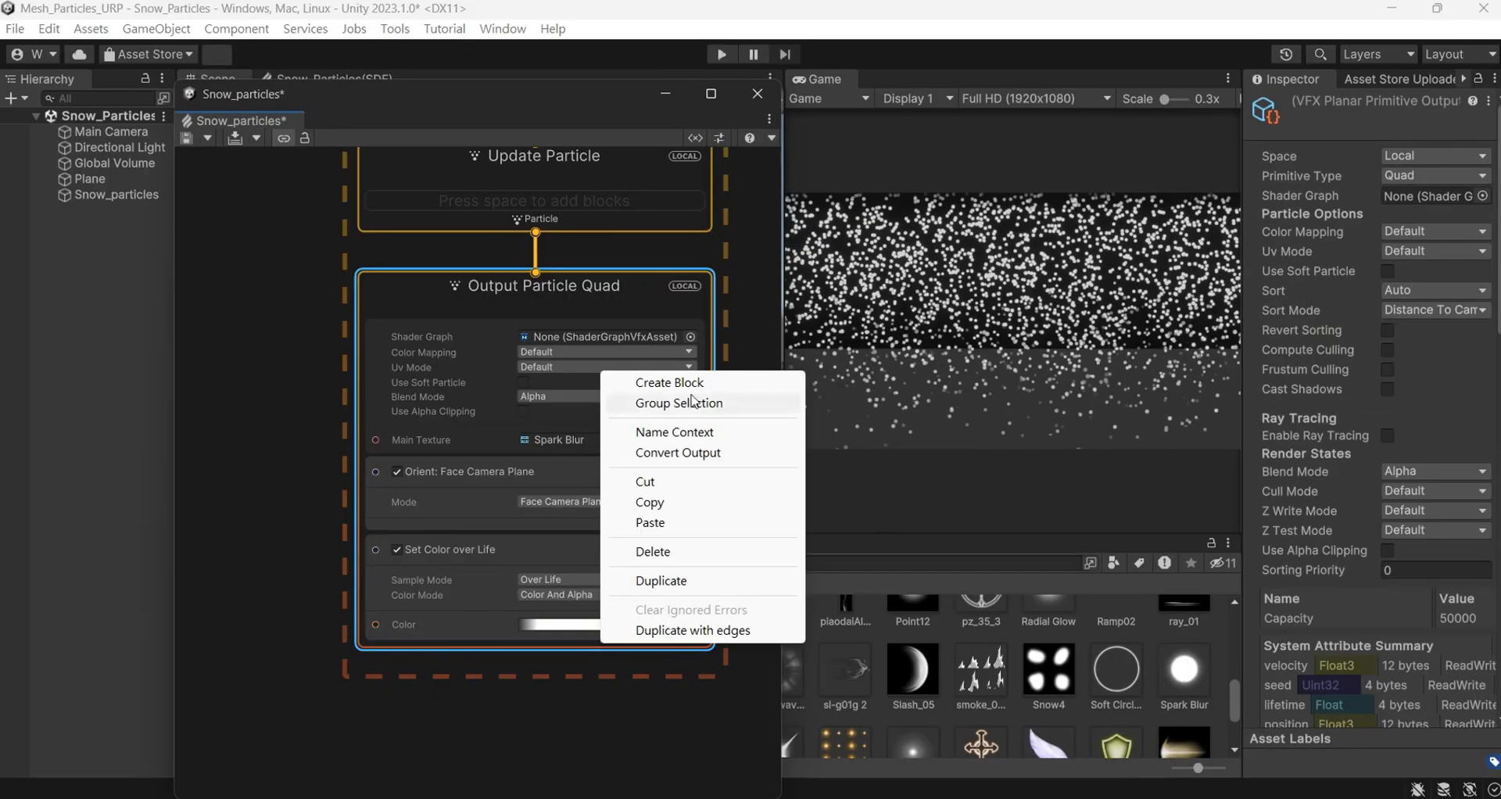
left_click(693, 383)
type("se")
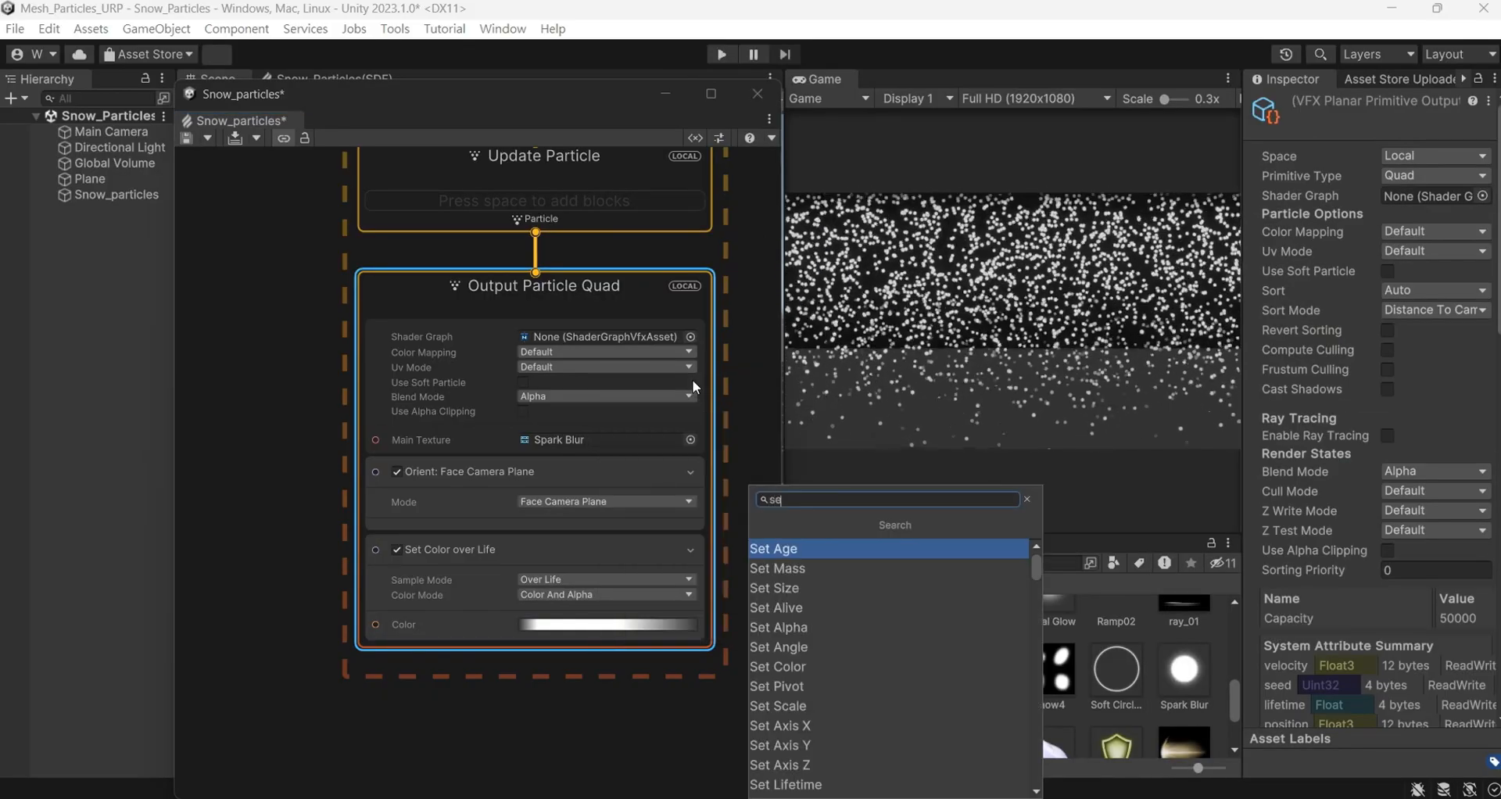
type("t size")
key("Return")
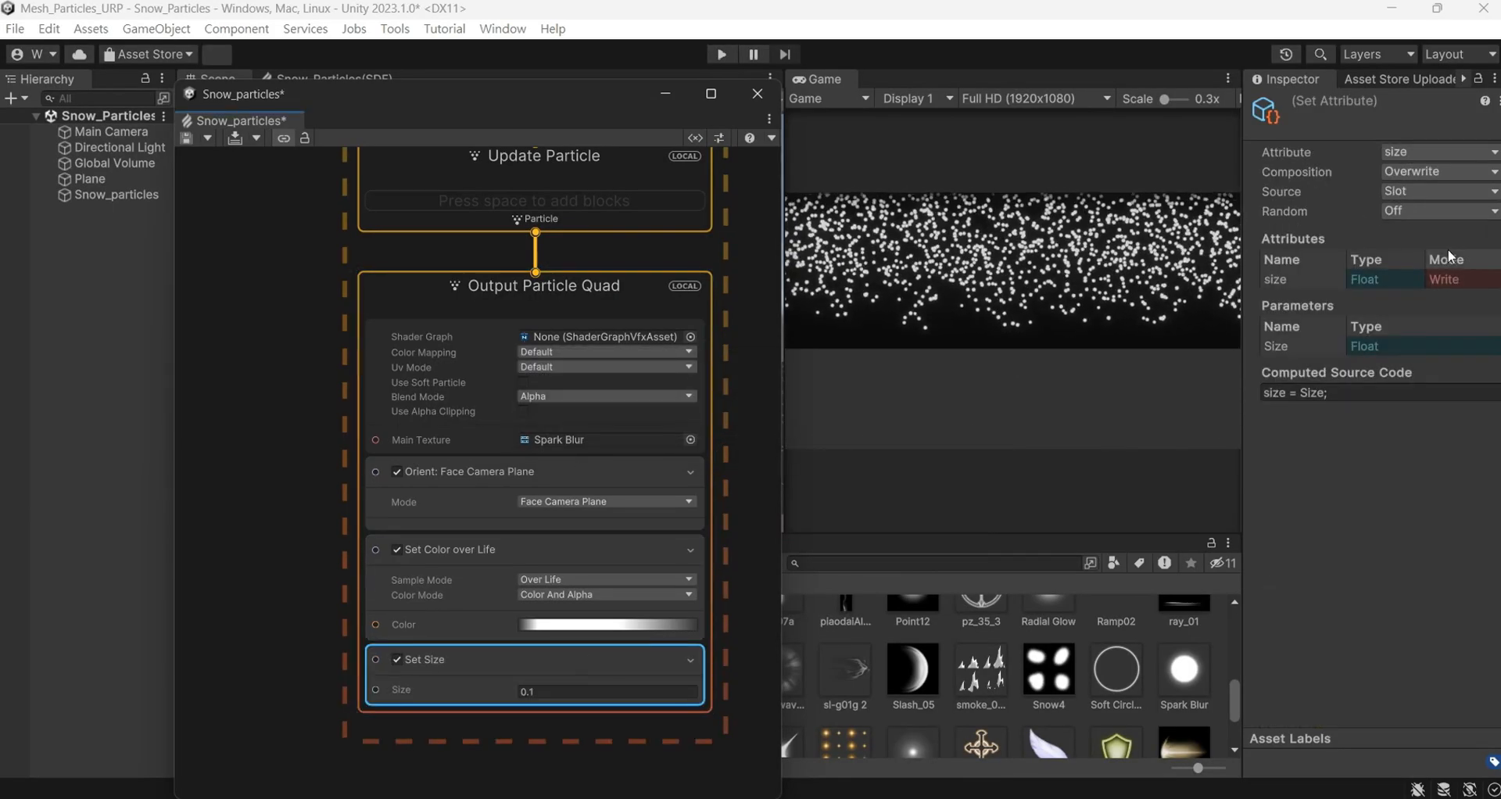
left_click(1431, 215)
left_click(1378, 270)
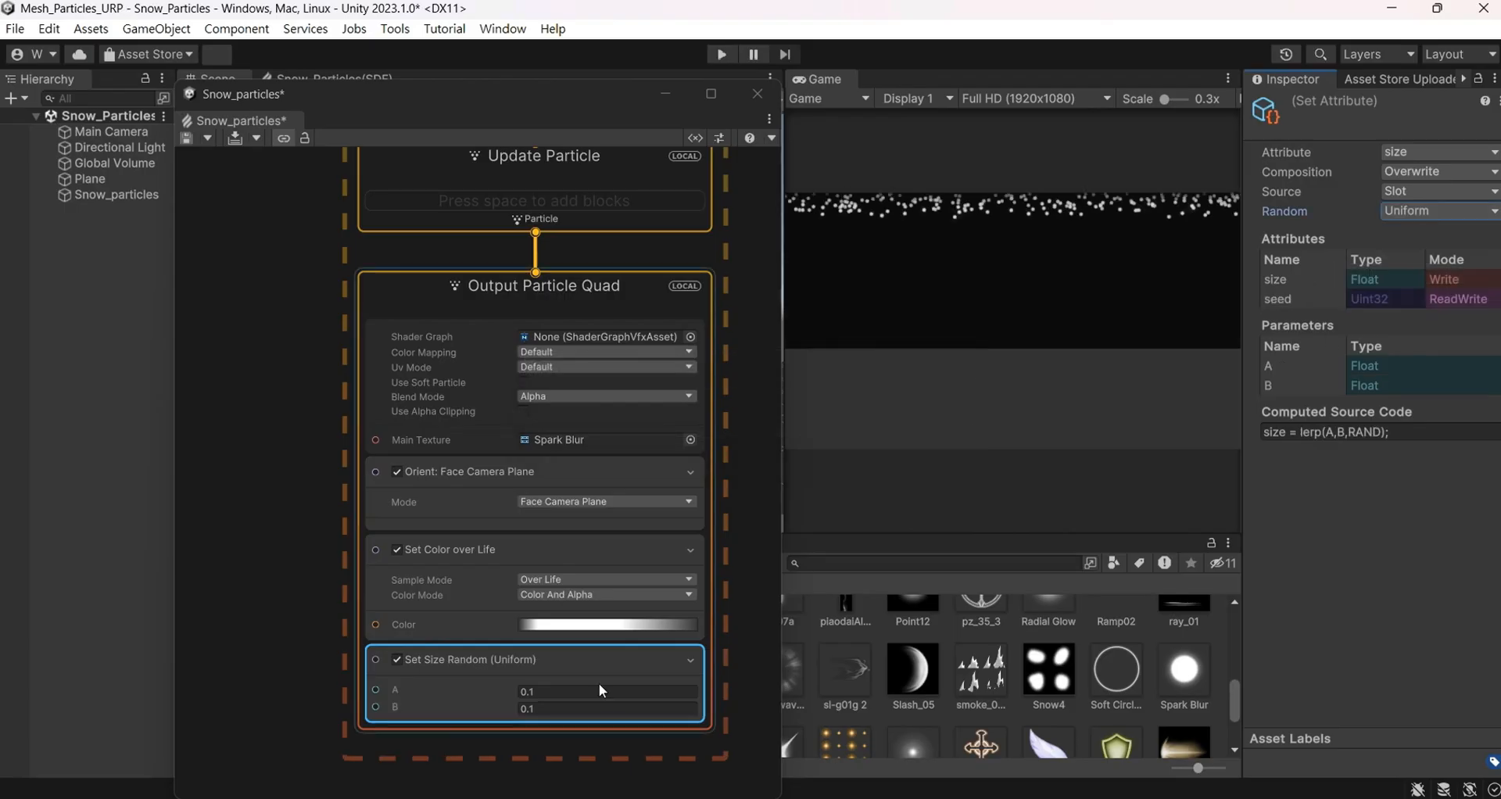
left_click(551, 709)
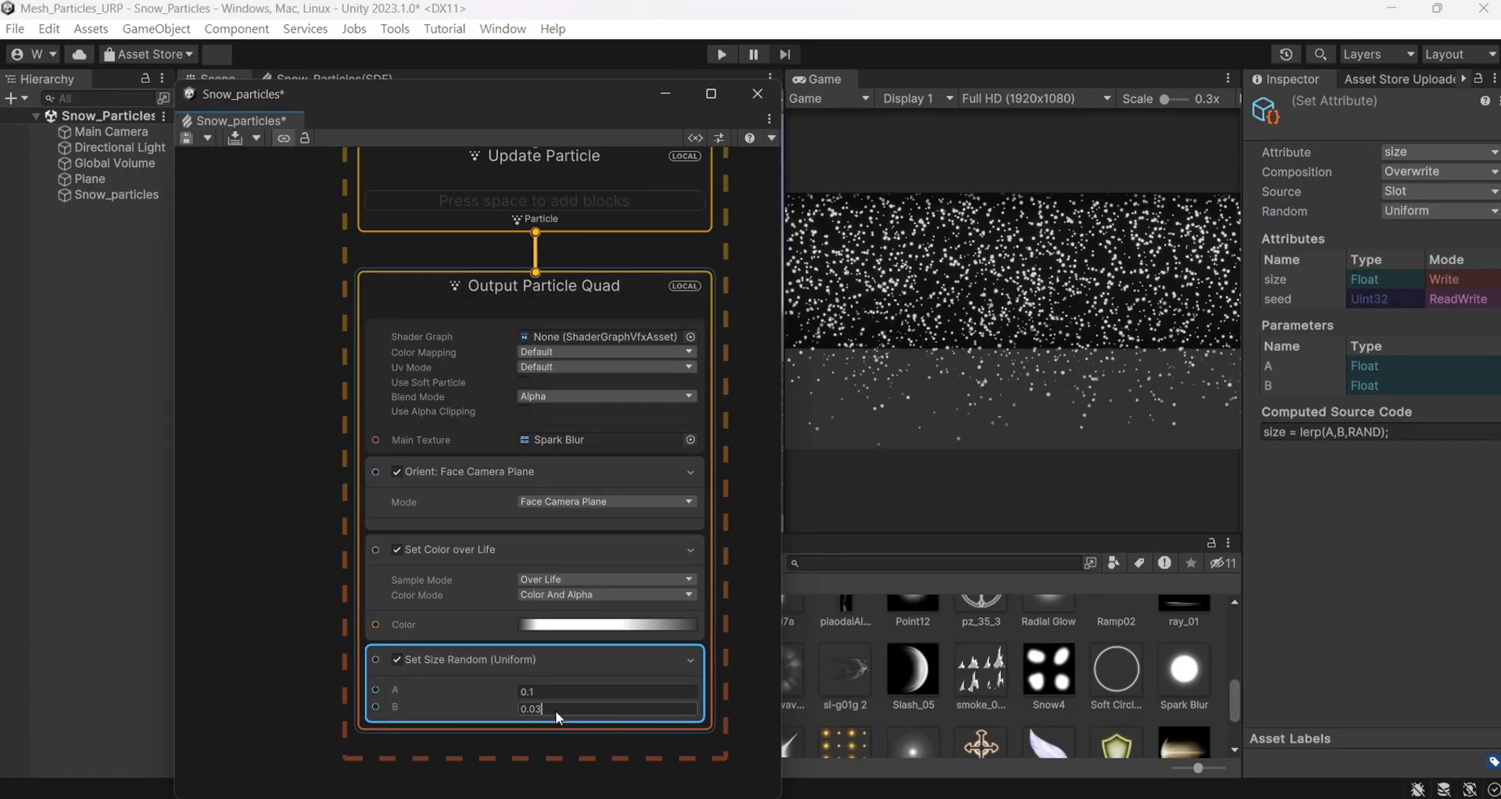
Set the X values of the Set Velocity Random block to -0.4 for A and -0.1 for B
middle_click_drag(710, 258, 632, 790)
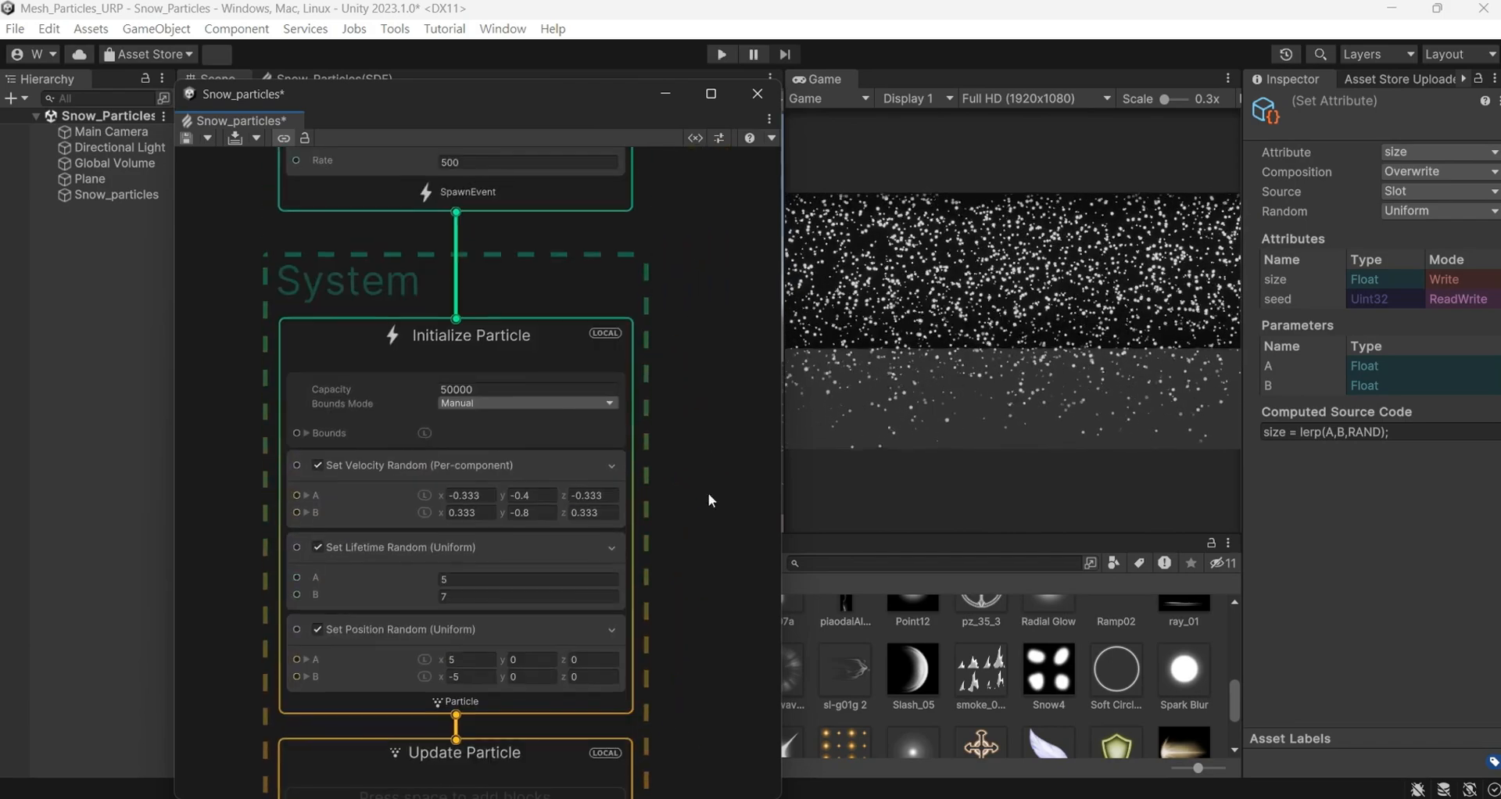
scroll(681, 504, "up", 3)
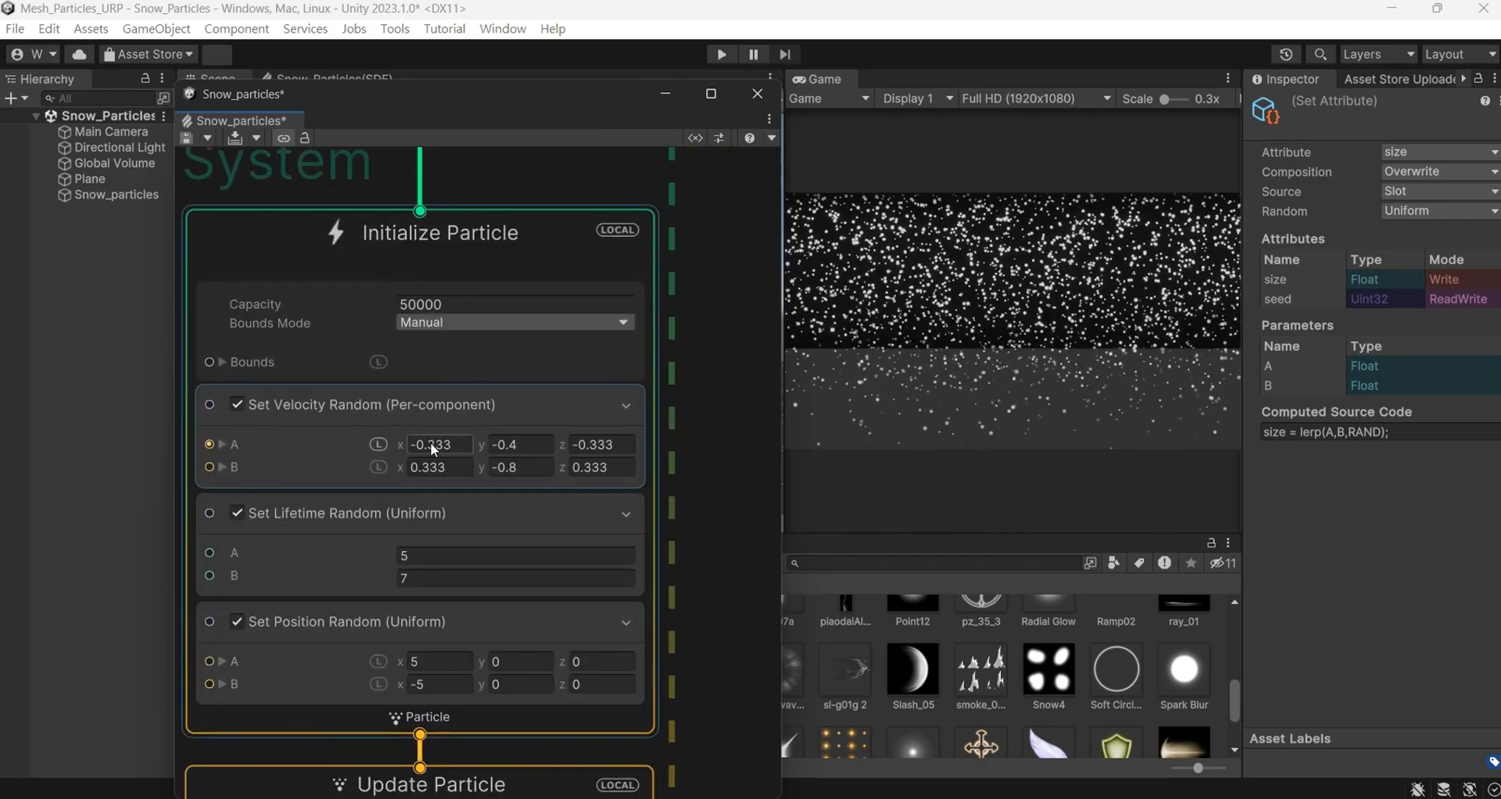
left_click(450, 467)
type(".2")
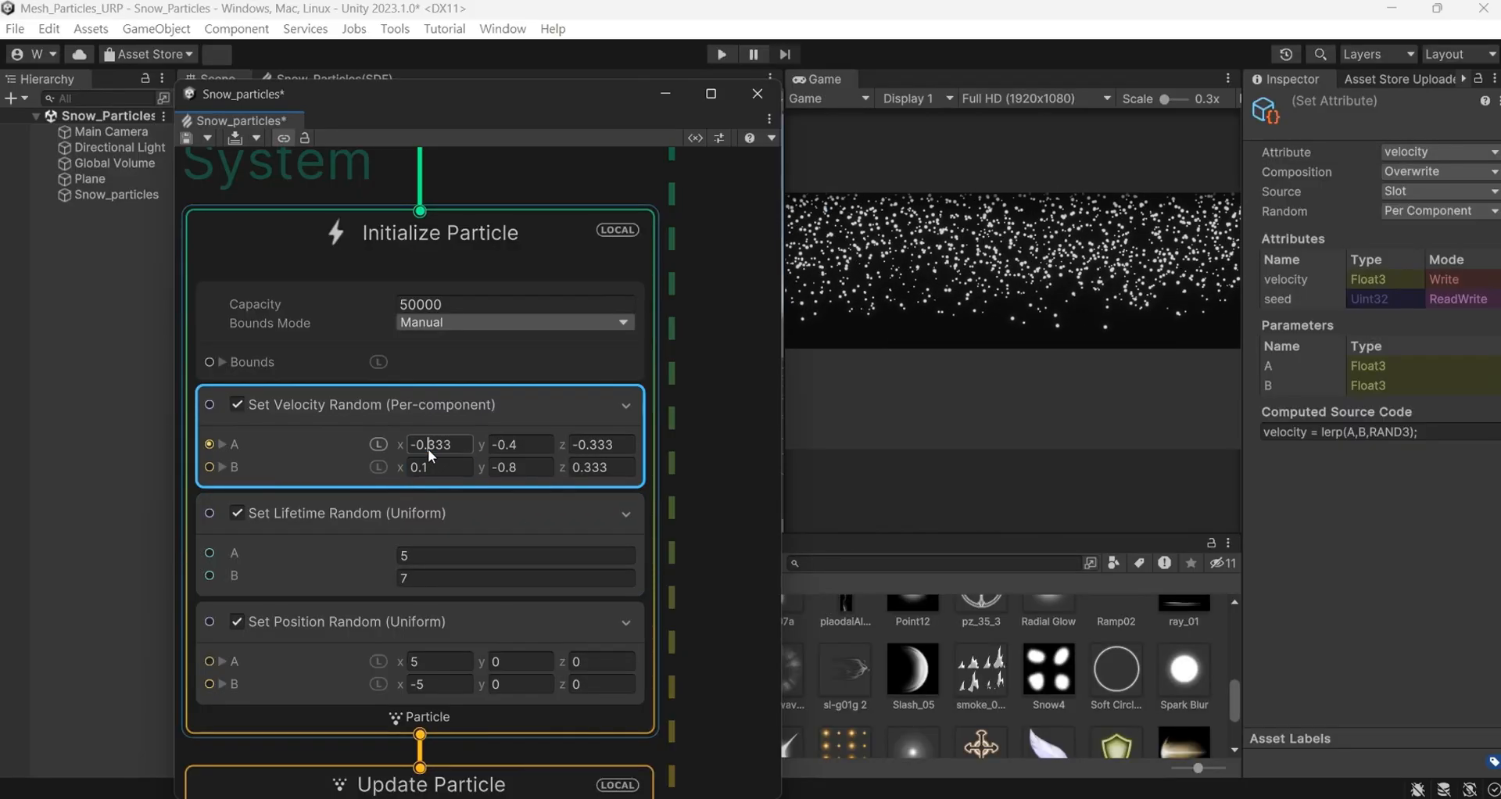
left_click(451, 448)
type("-0.4")
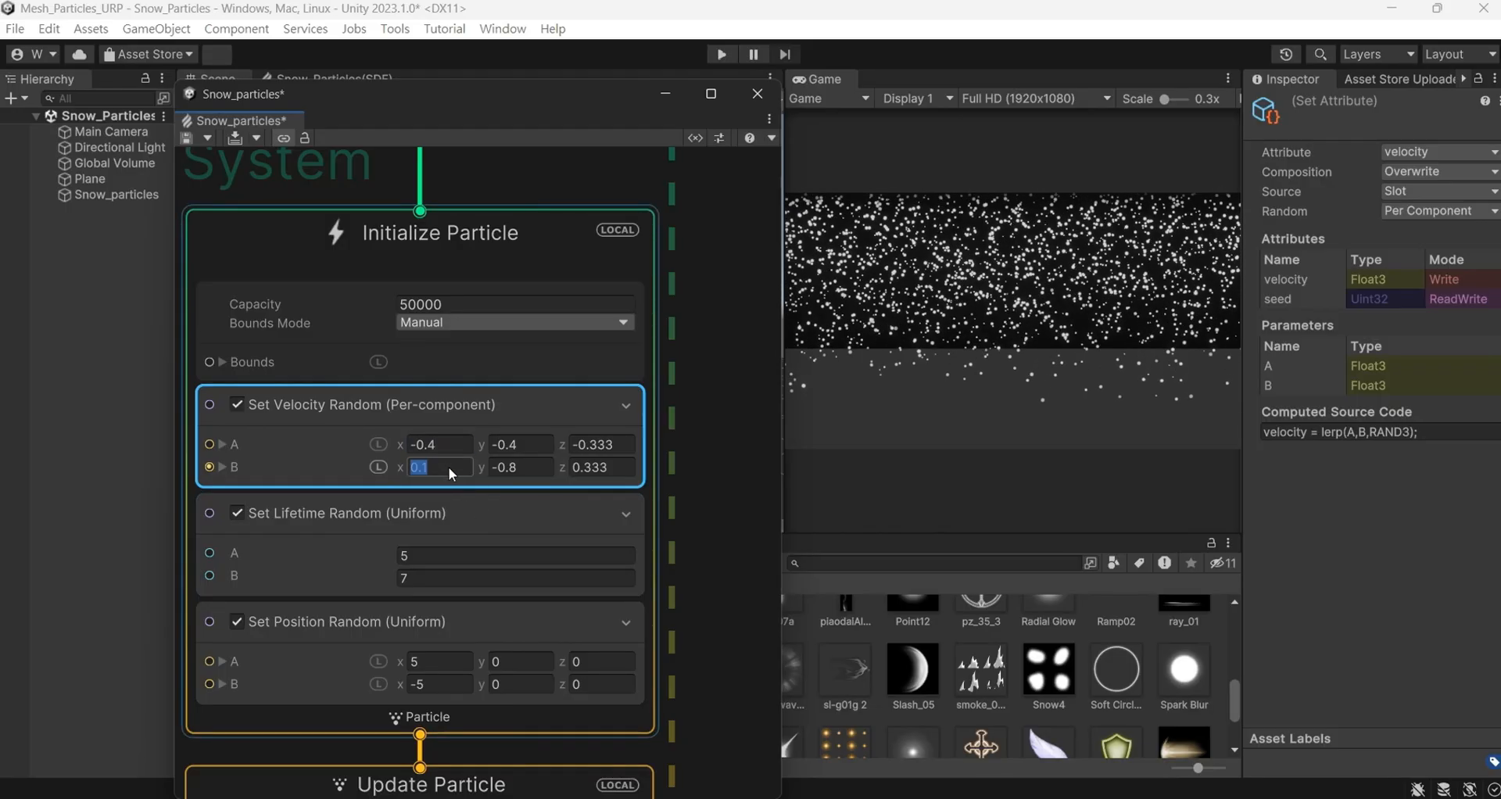
key("Return")
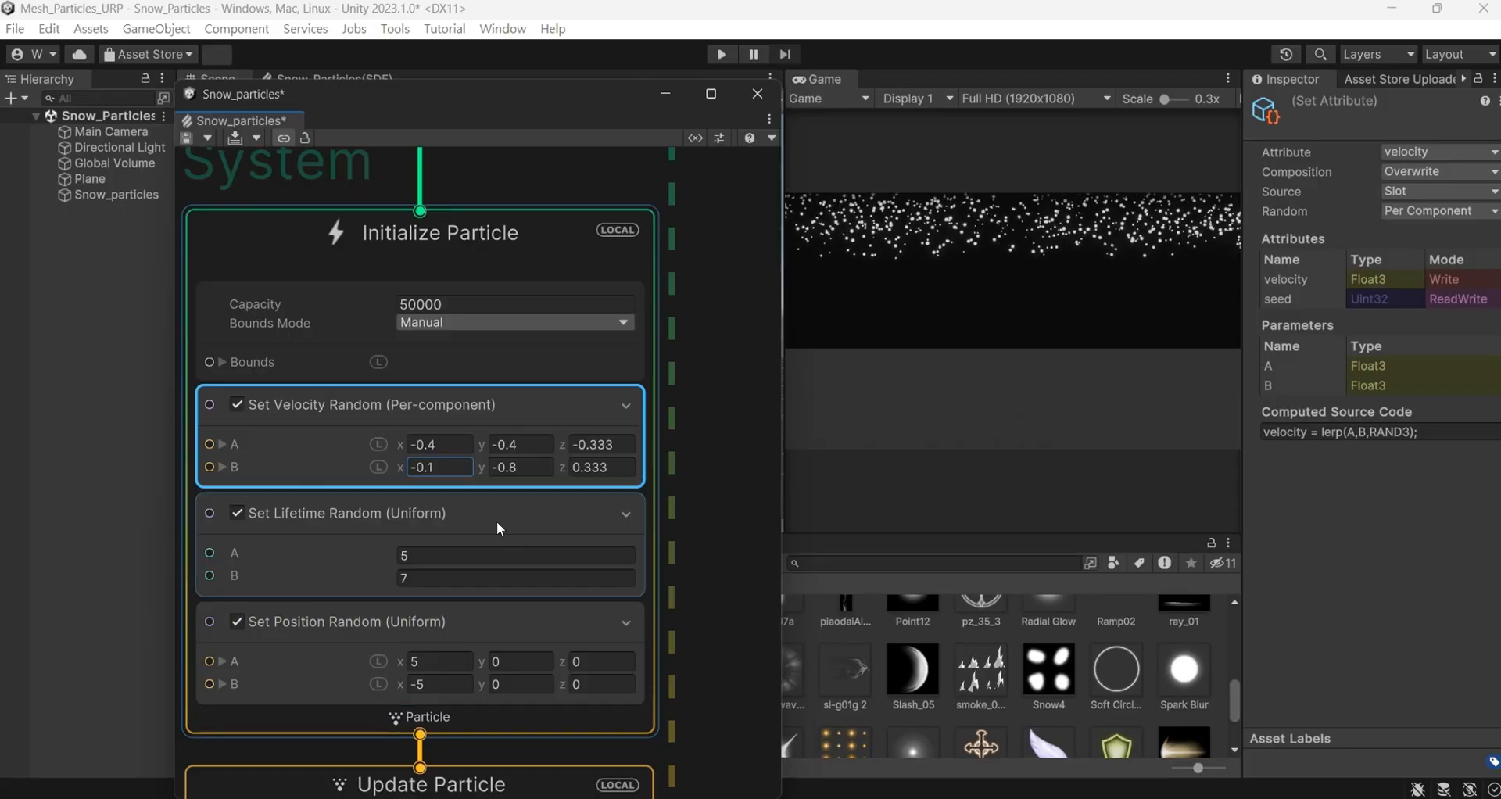
Add a Turbulence block to the Update Particle context
scroll(691, 534, "down", 2)
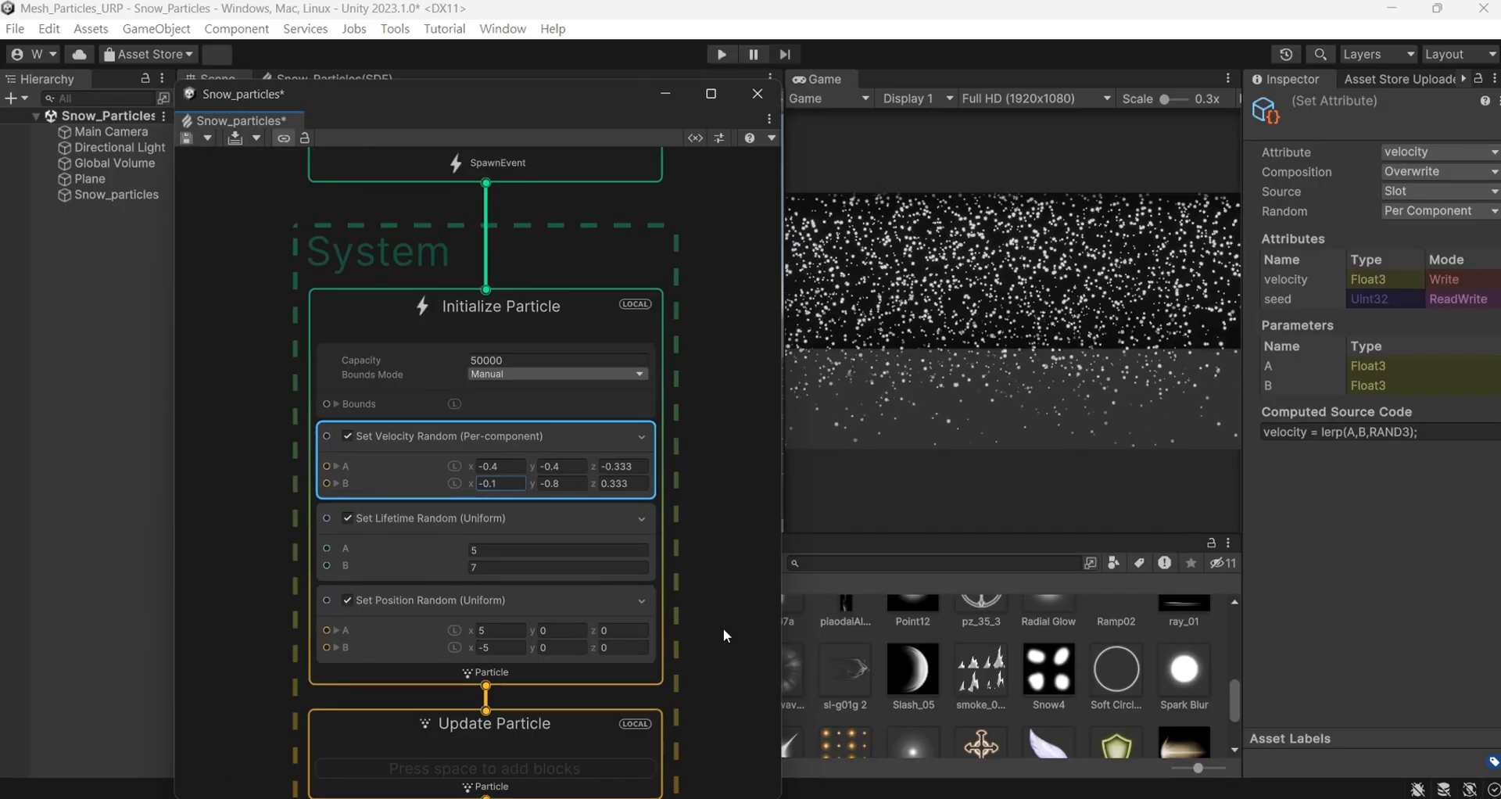
middle_click_drag(724, 627, 750, 355)
right_click(549, 494)
left_click(655, 506)
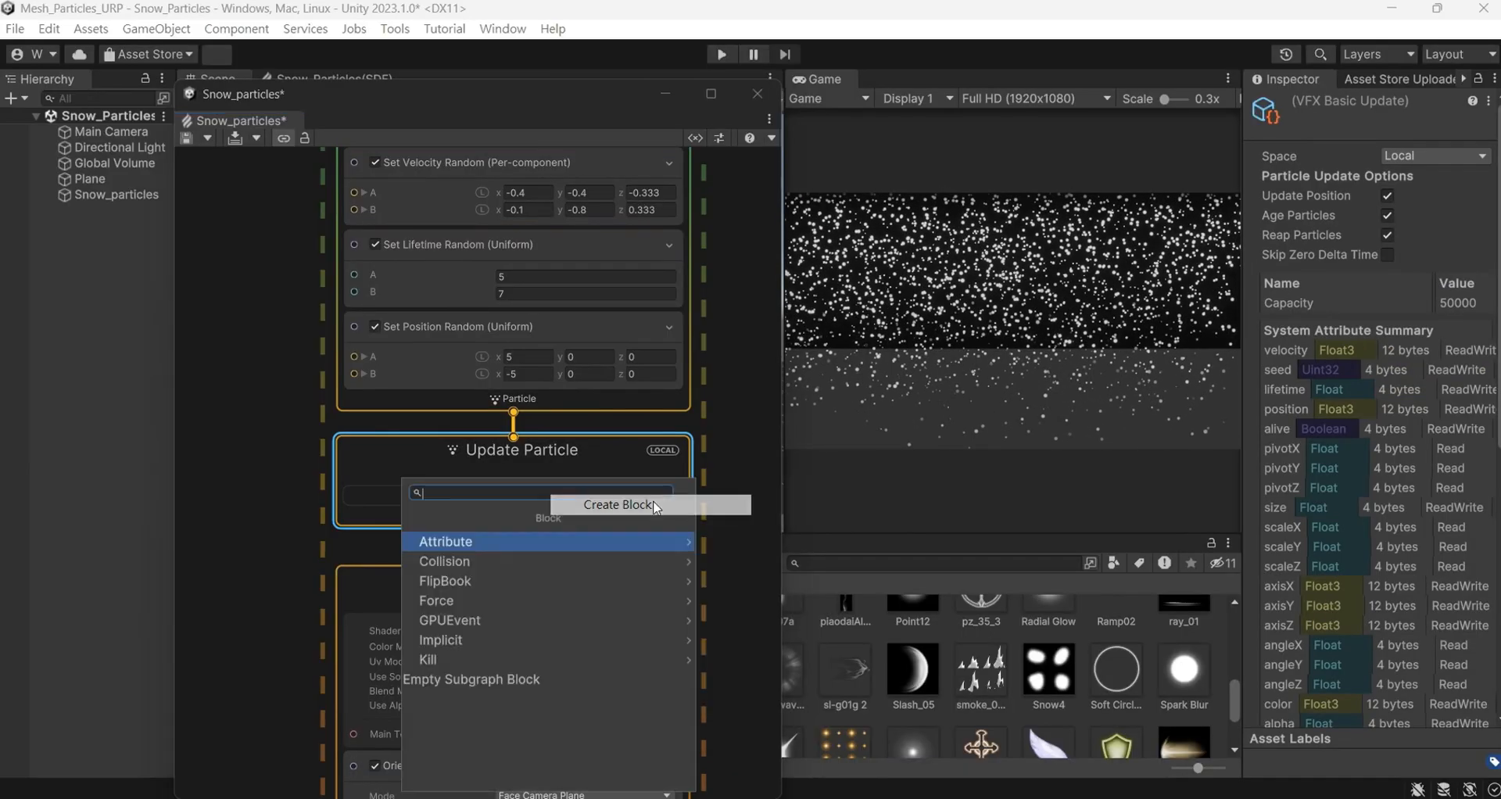
type("turb")
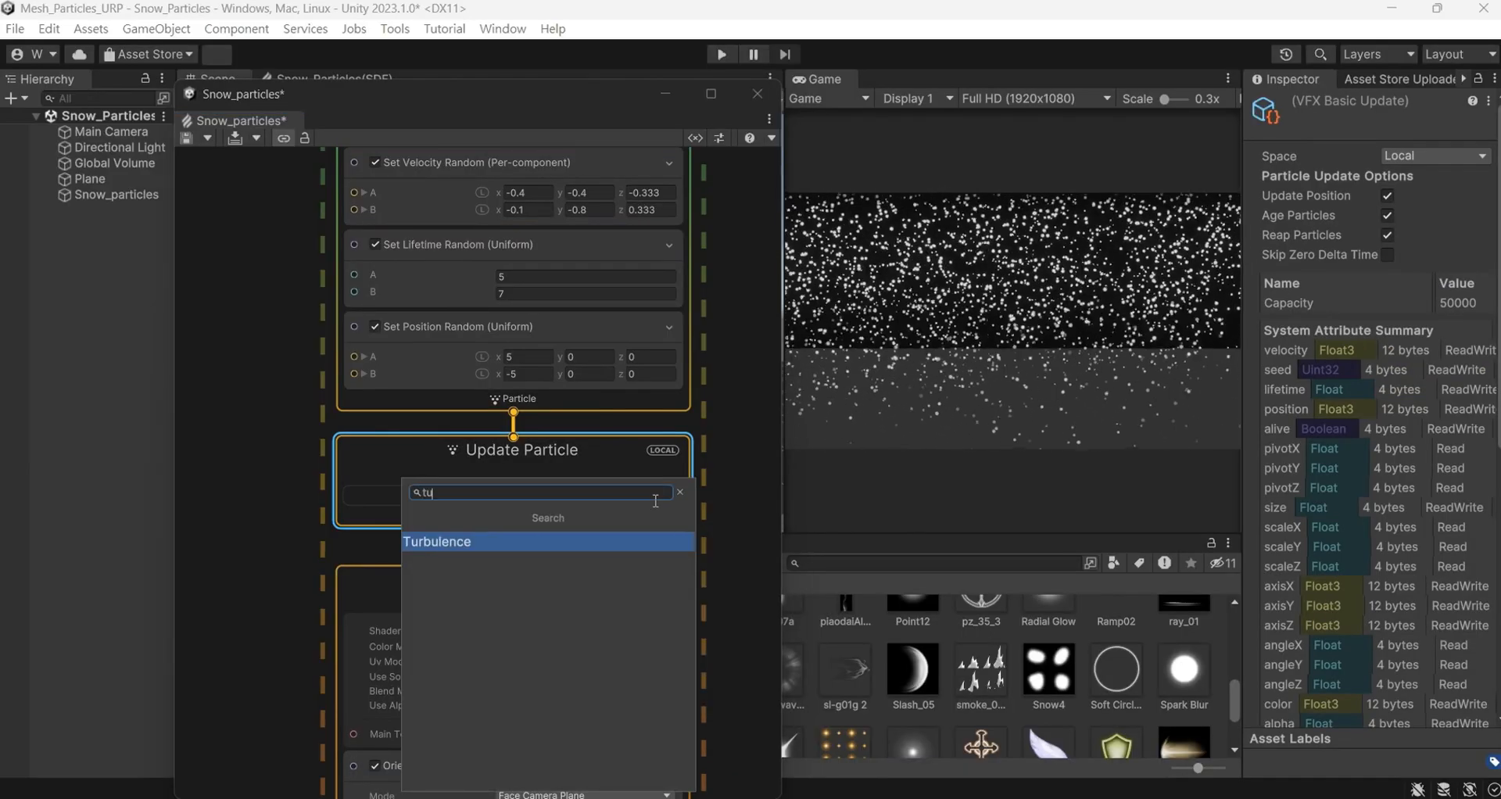
key("Return")
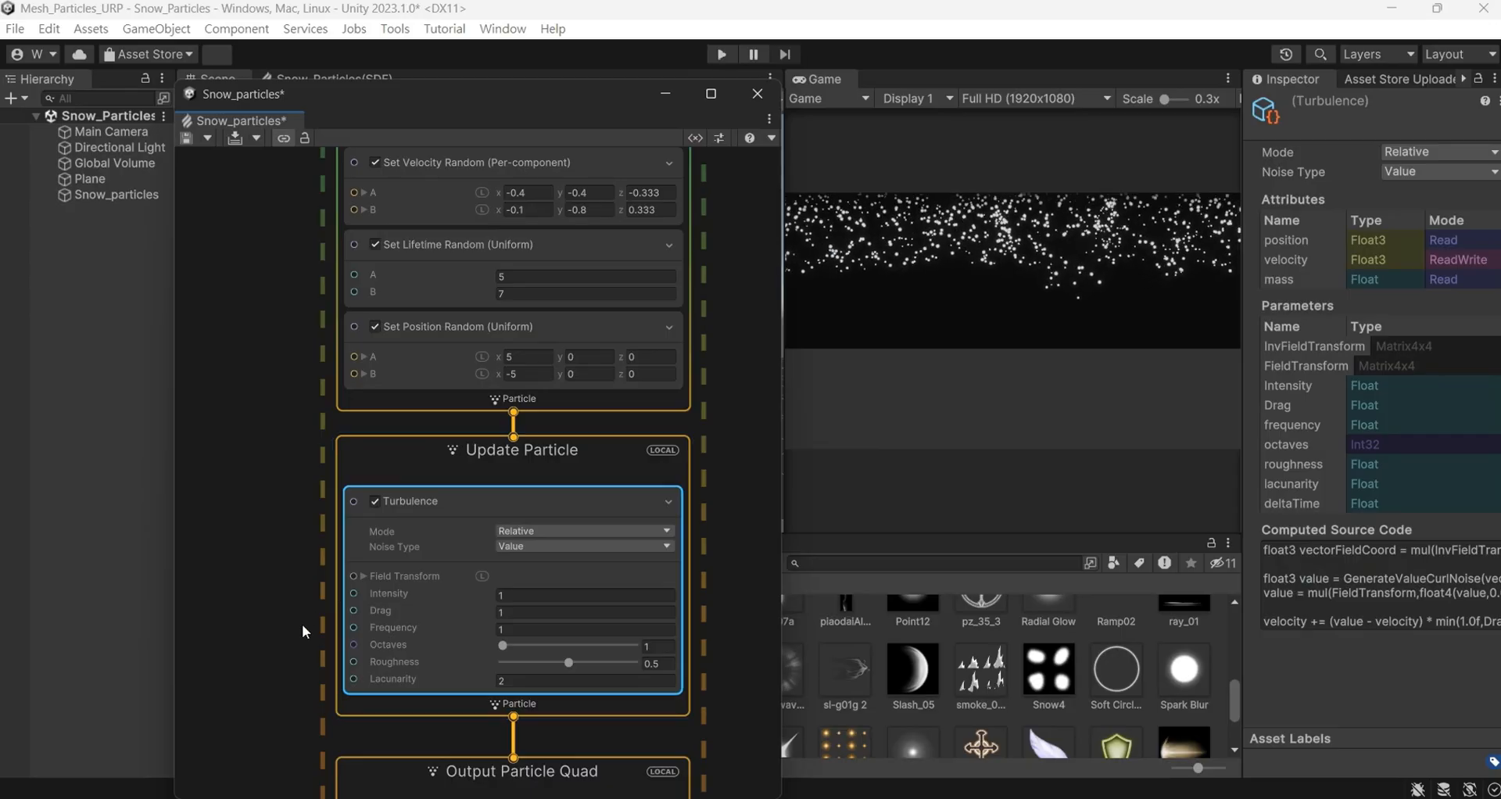
Set the Turbulence block's Intensity to 0.3 and Drag to 0.5
middle_click_drag(302, 624, 317, 426)
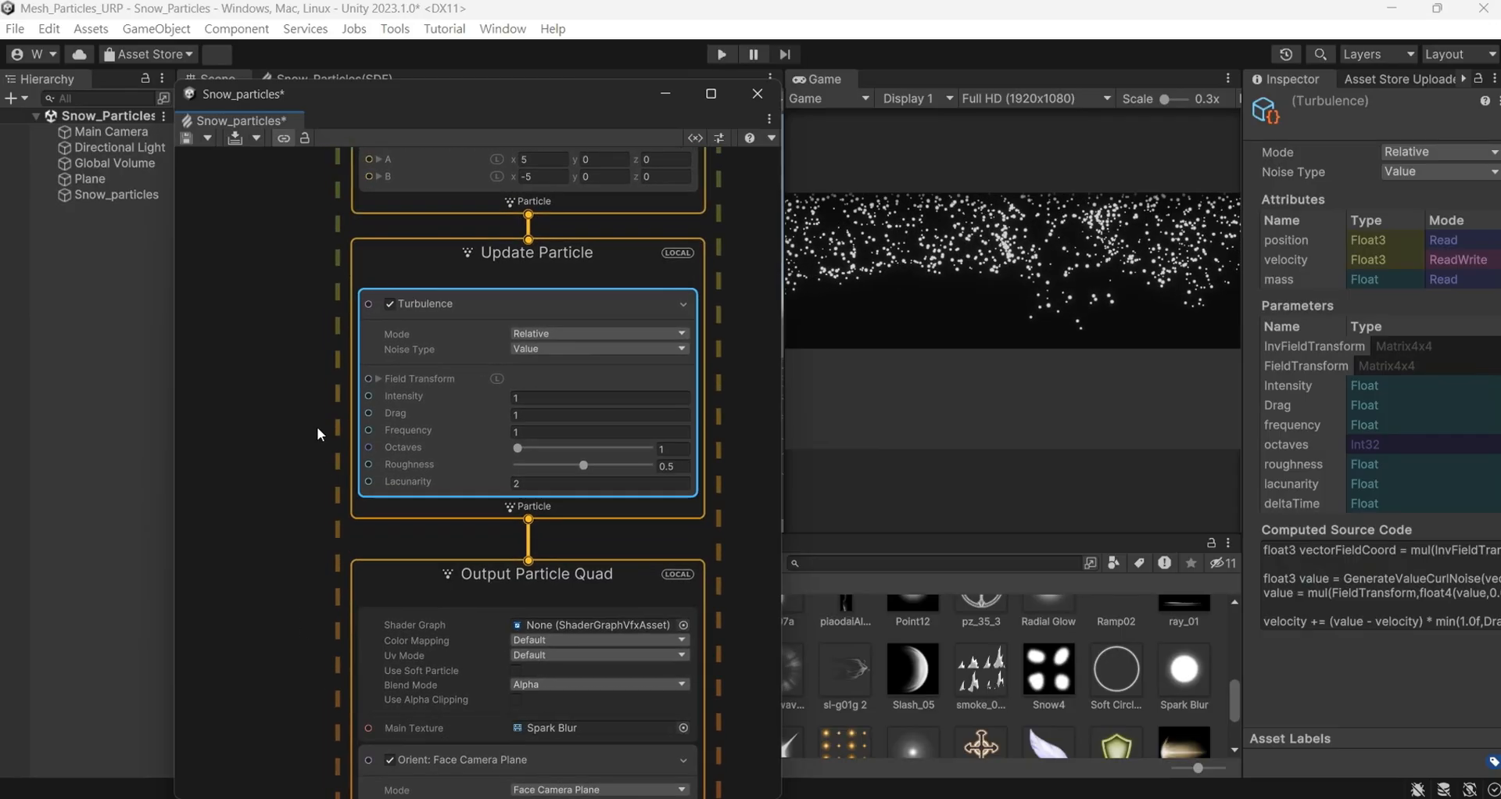
left_click(542, 405)
type(".3")
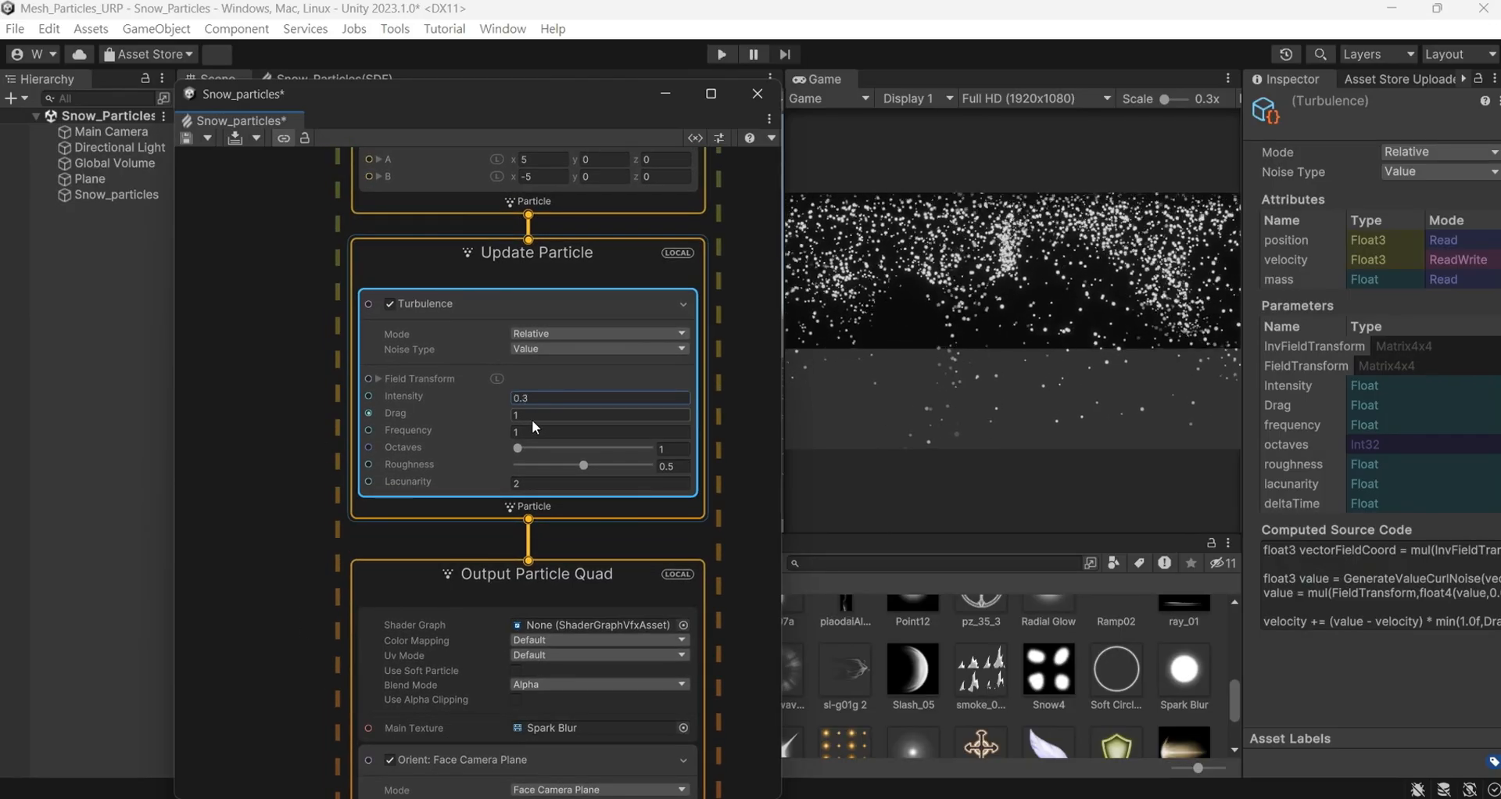
left_click(532, 416)
type(".5")
key("Return")
left_click(758, 433)
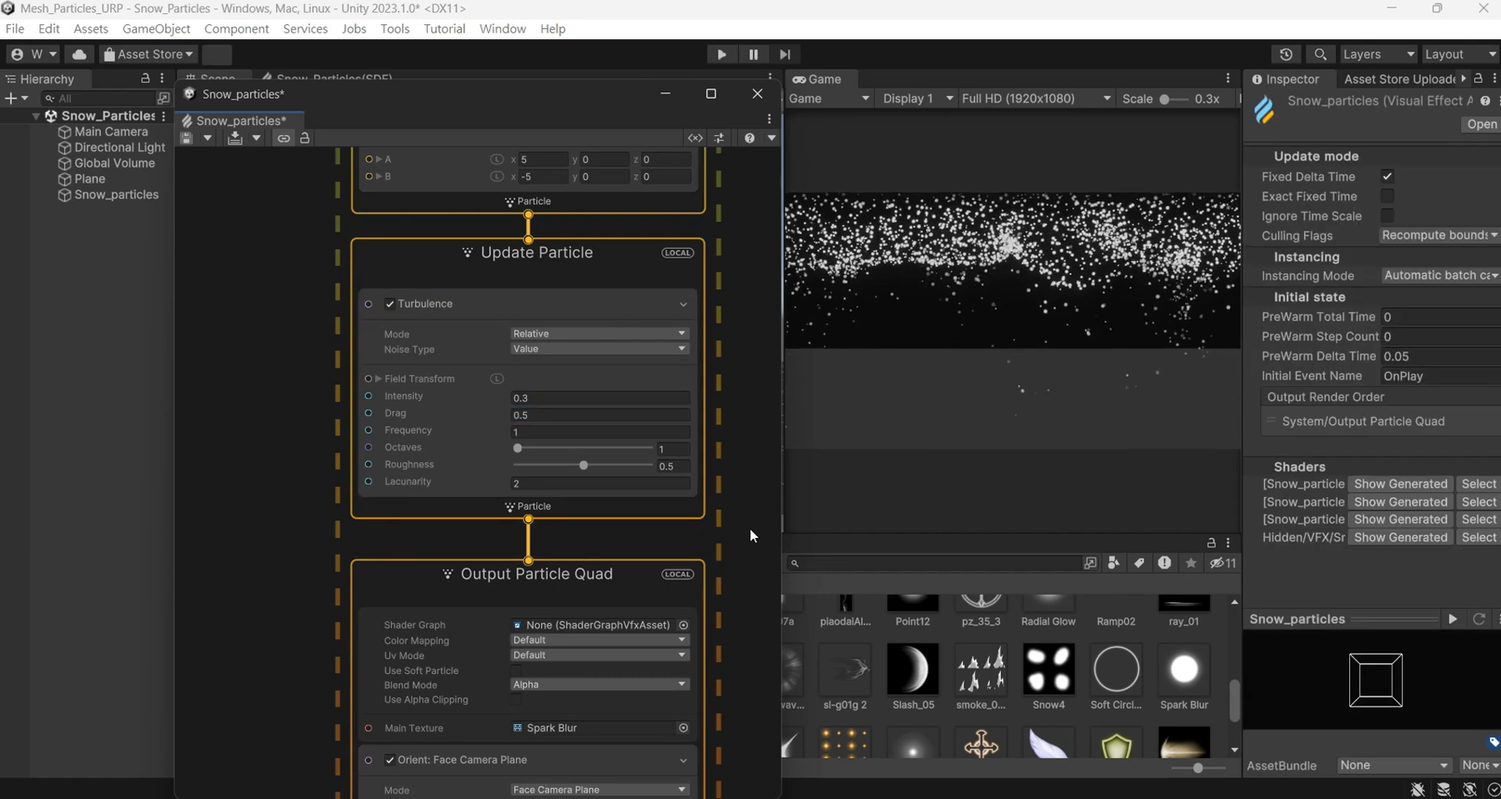
Try a Drag of 0.1 in the Turbulence block, then set it to 0
scroll(753, 278, "down", 2)
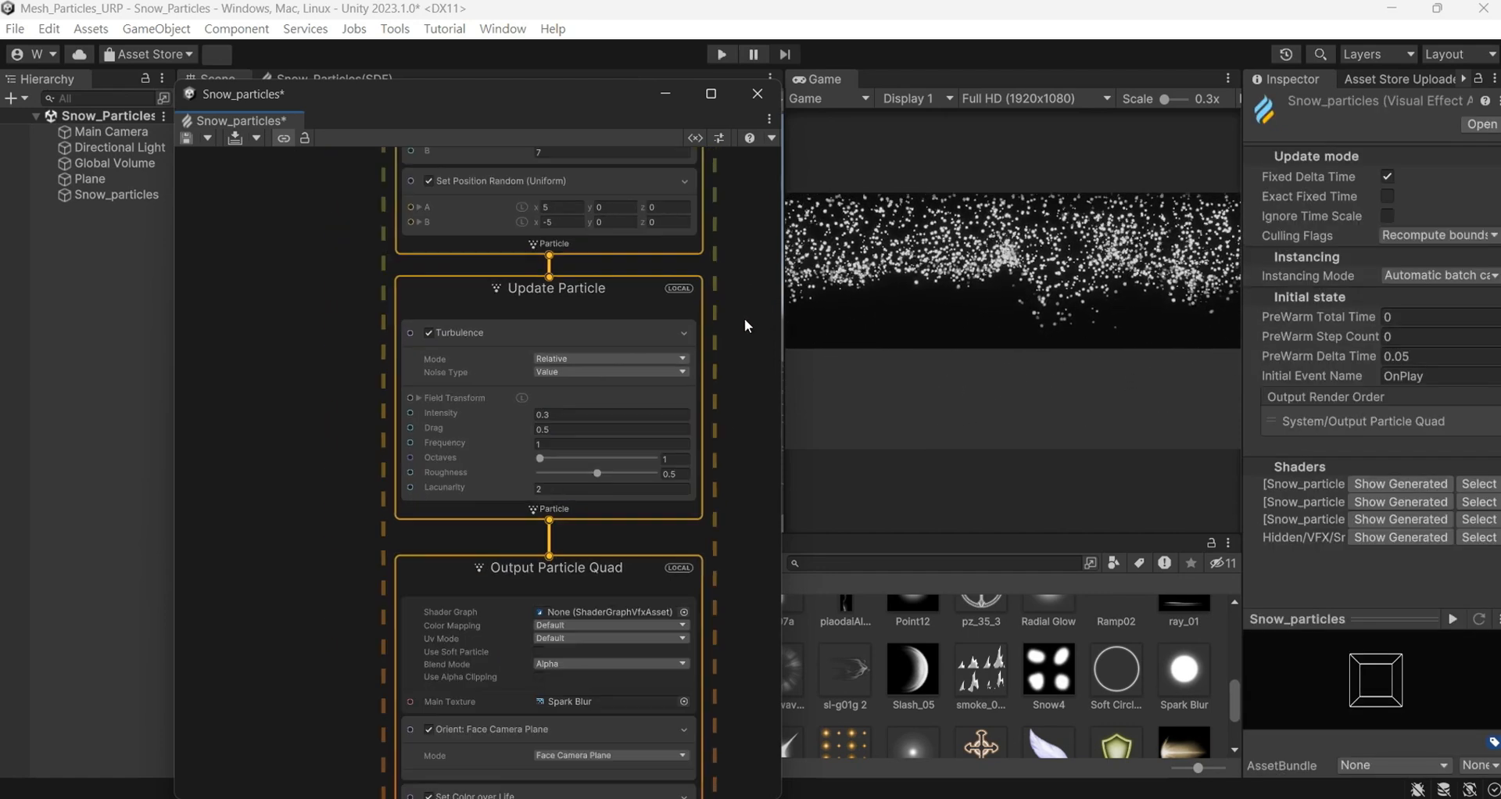
left_click(577, 428)
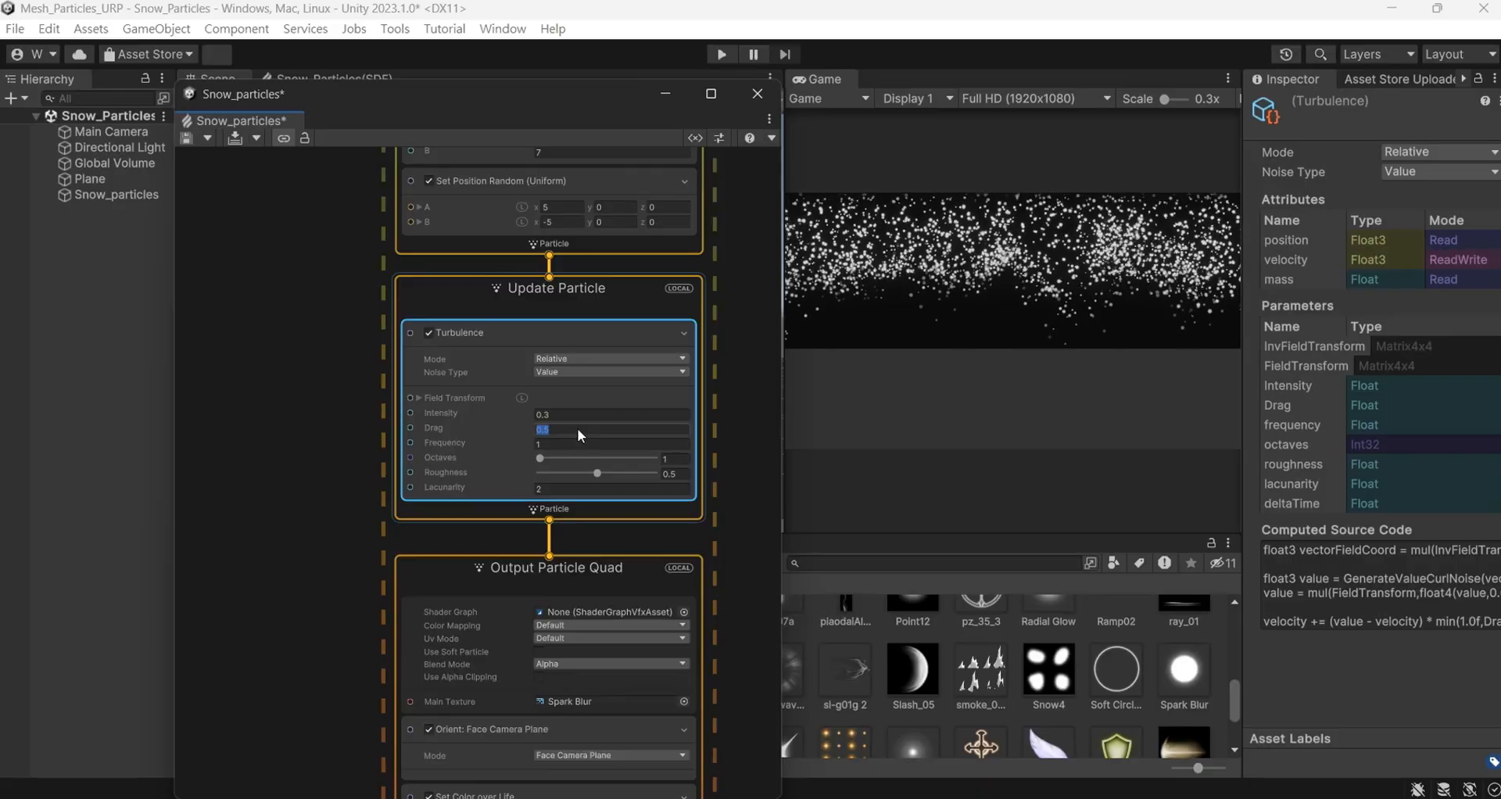
type(".1")
key("Return")
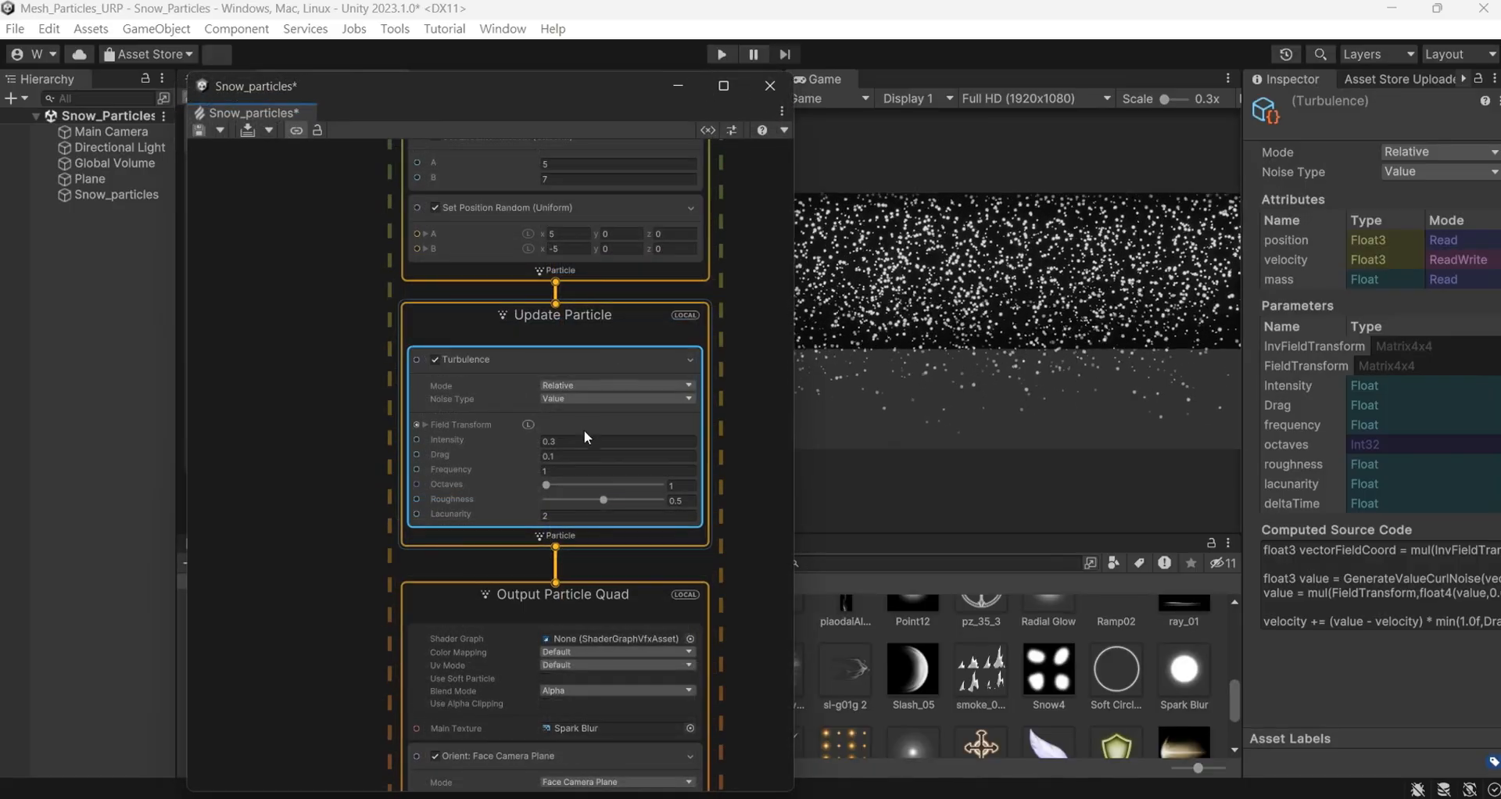
type("0")
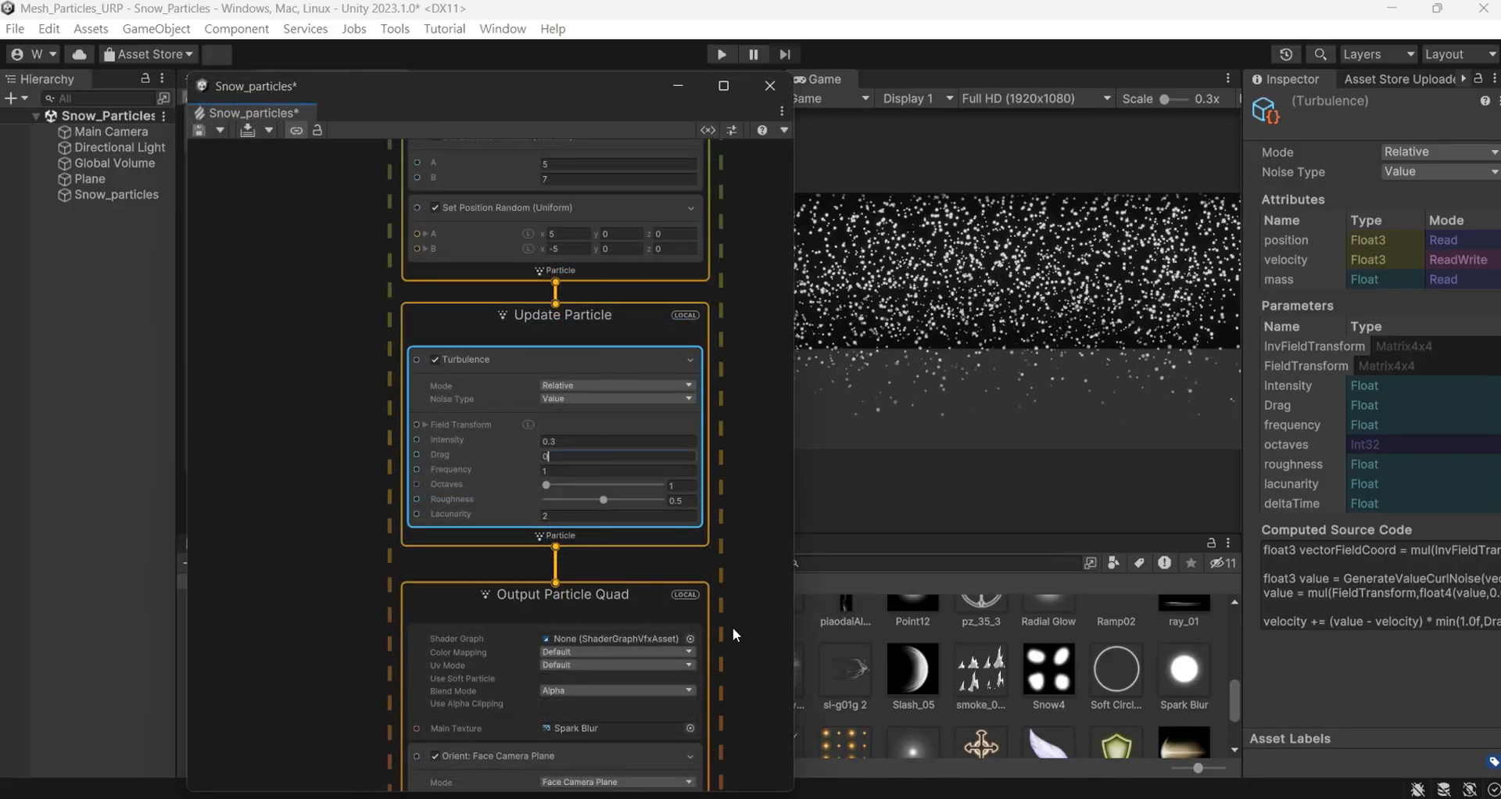
Set value A of the Set Lifetime Random block to 8
middle_click_drag(751, 276, 746, 457)
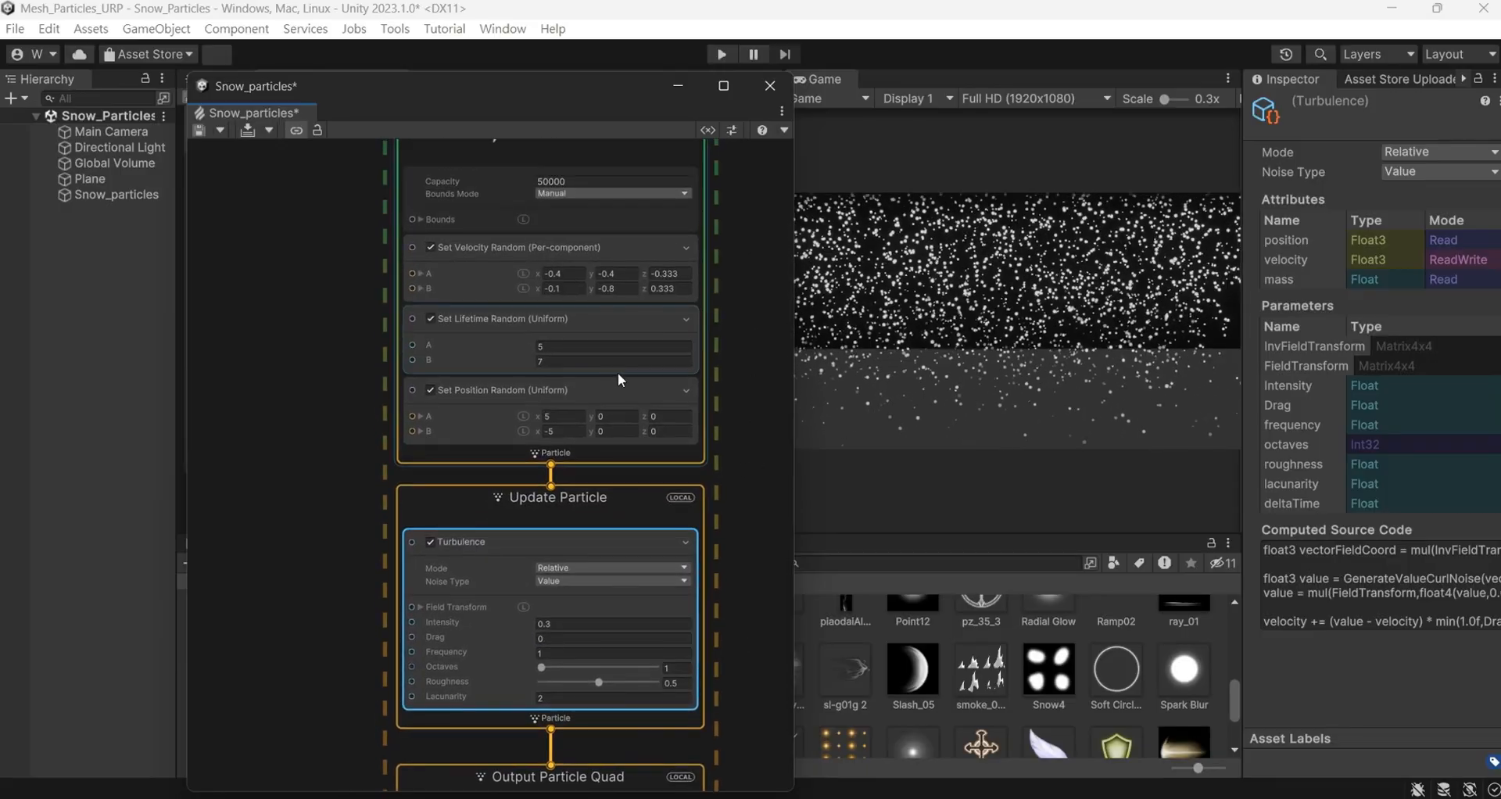
left_click(582, 348)
type("8")
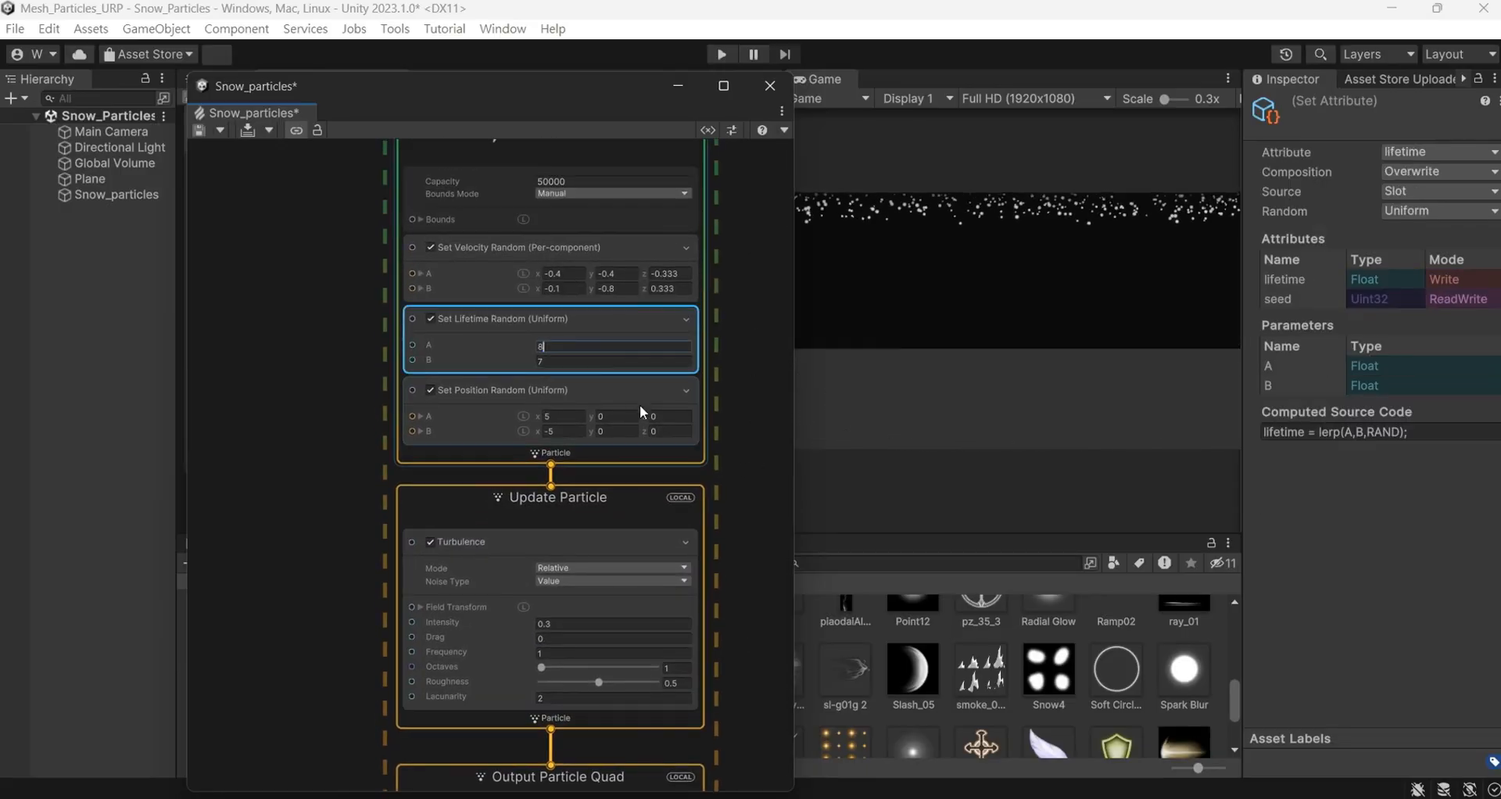
key("Return")
Add a Conform to Signed Distance Field block below Turbulence in the Update Particle context
middle_click_drag(768, 654, 667, 475)
right_click(658, 463)
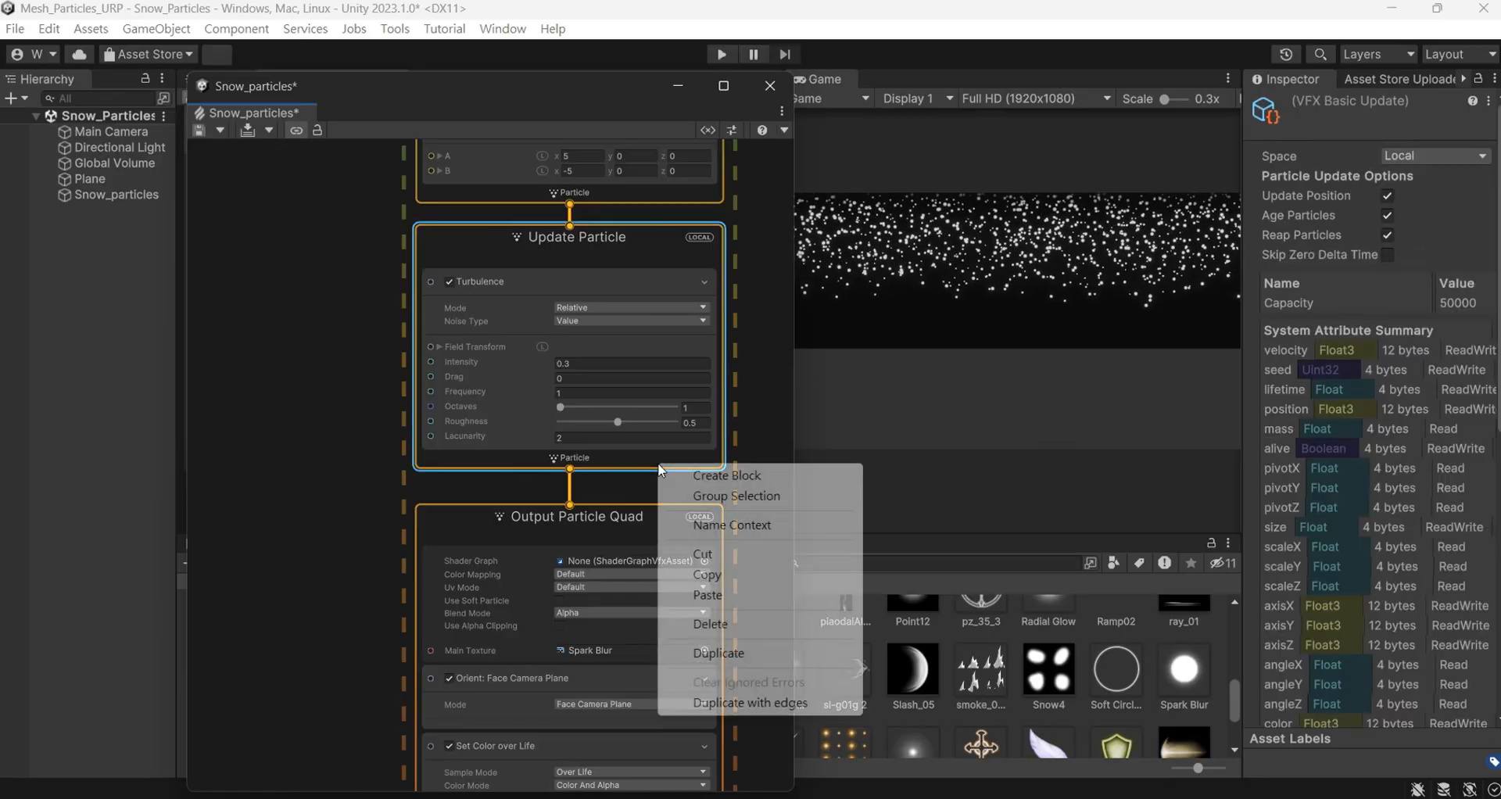
left_click(710, 477)
type("conf")
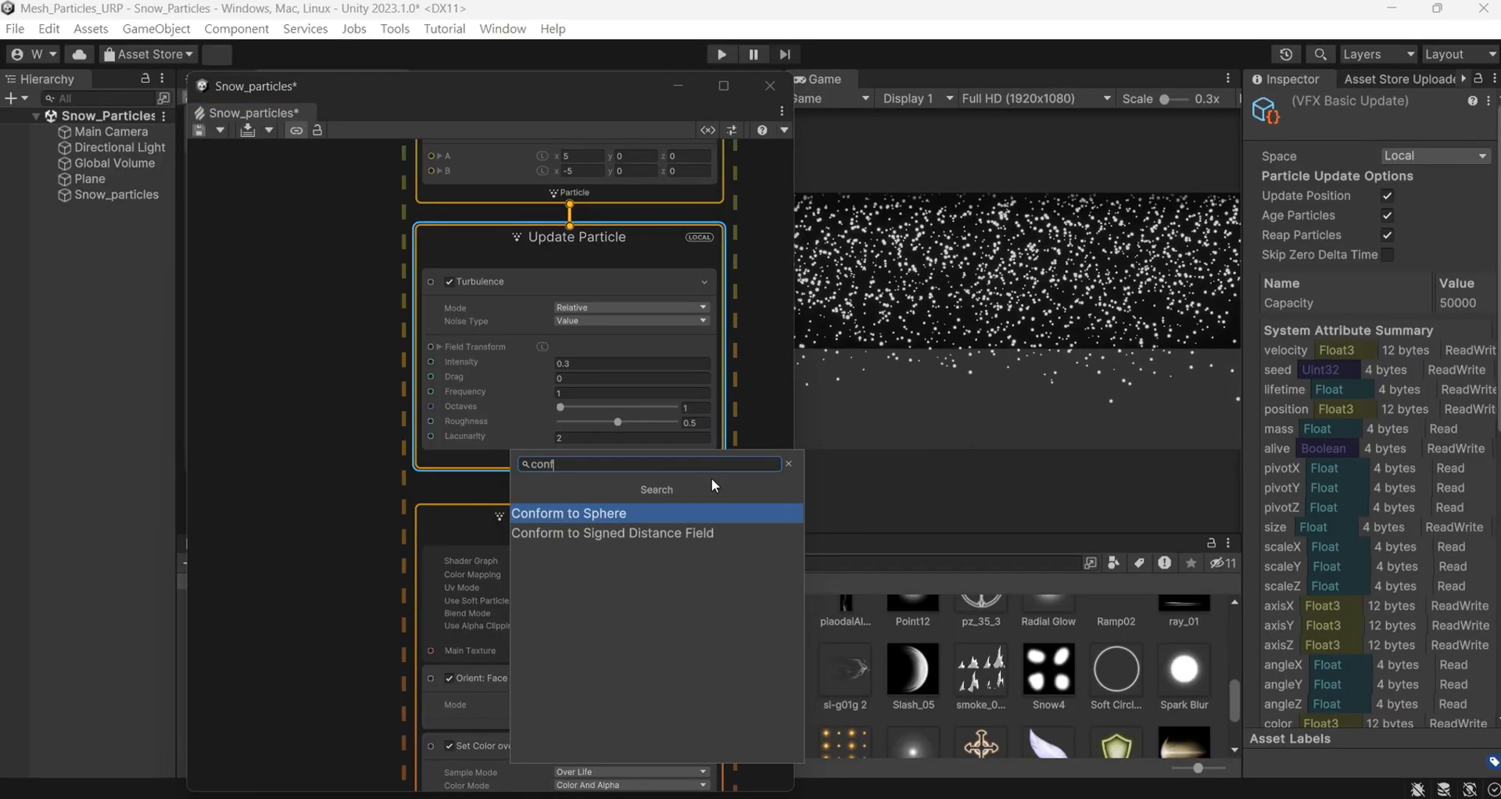
key("Down")
key("Return")
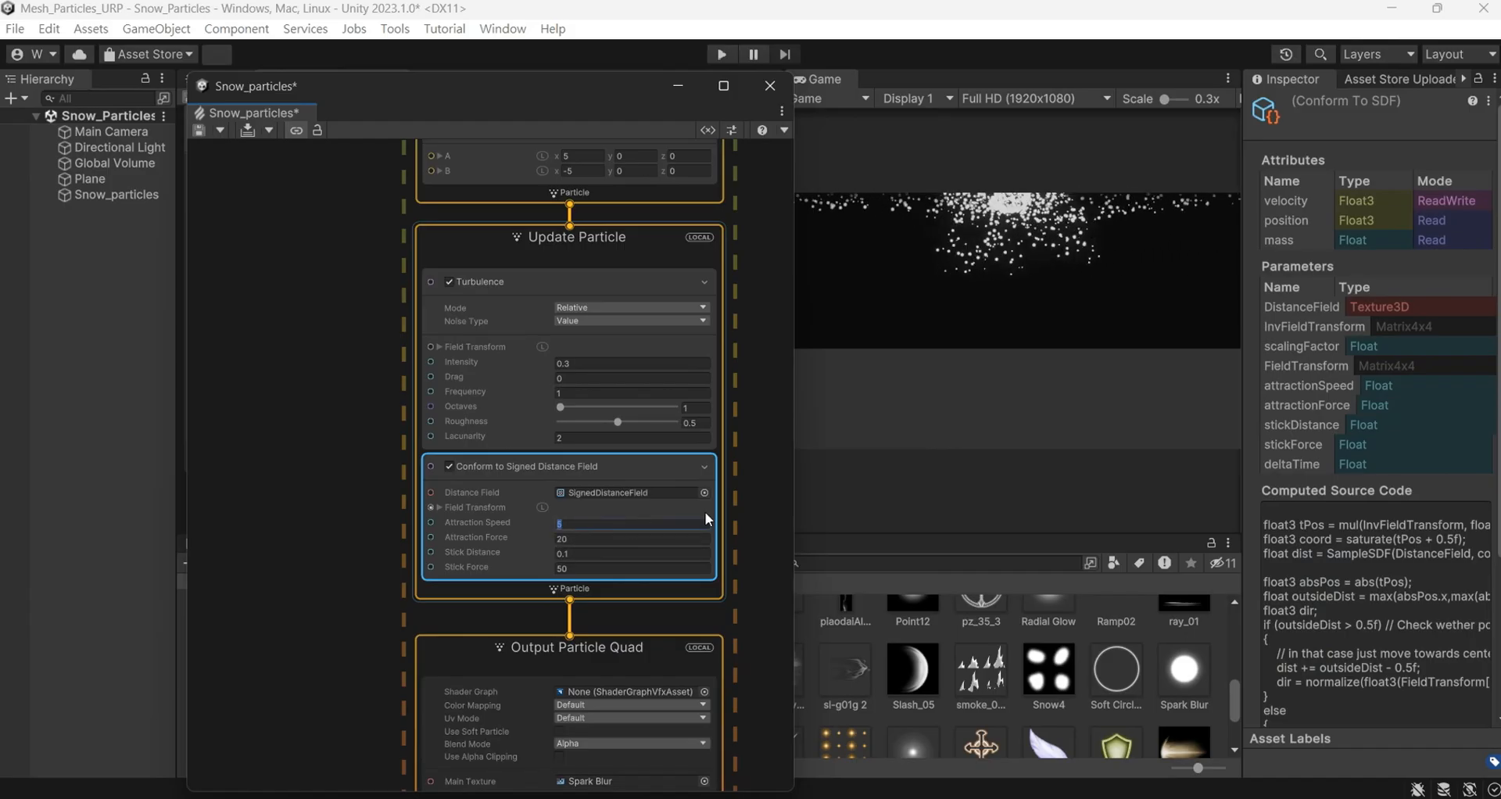
Clear the Conform to Signed Distance Field block's Distance Field texture and set Attraction Speed and Attraction Force to 0
left_click(707, 493)
left_click(729, 162)
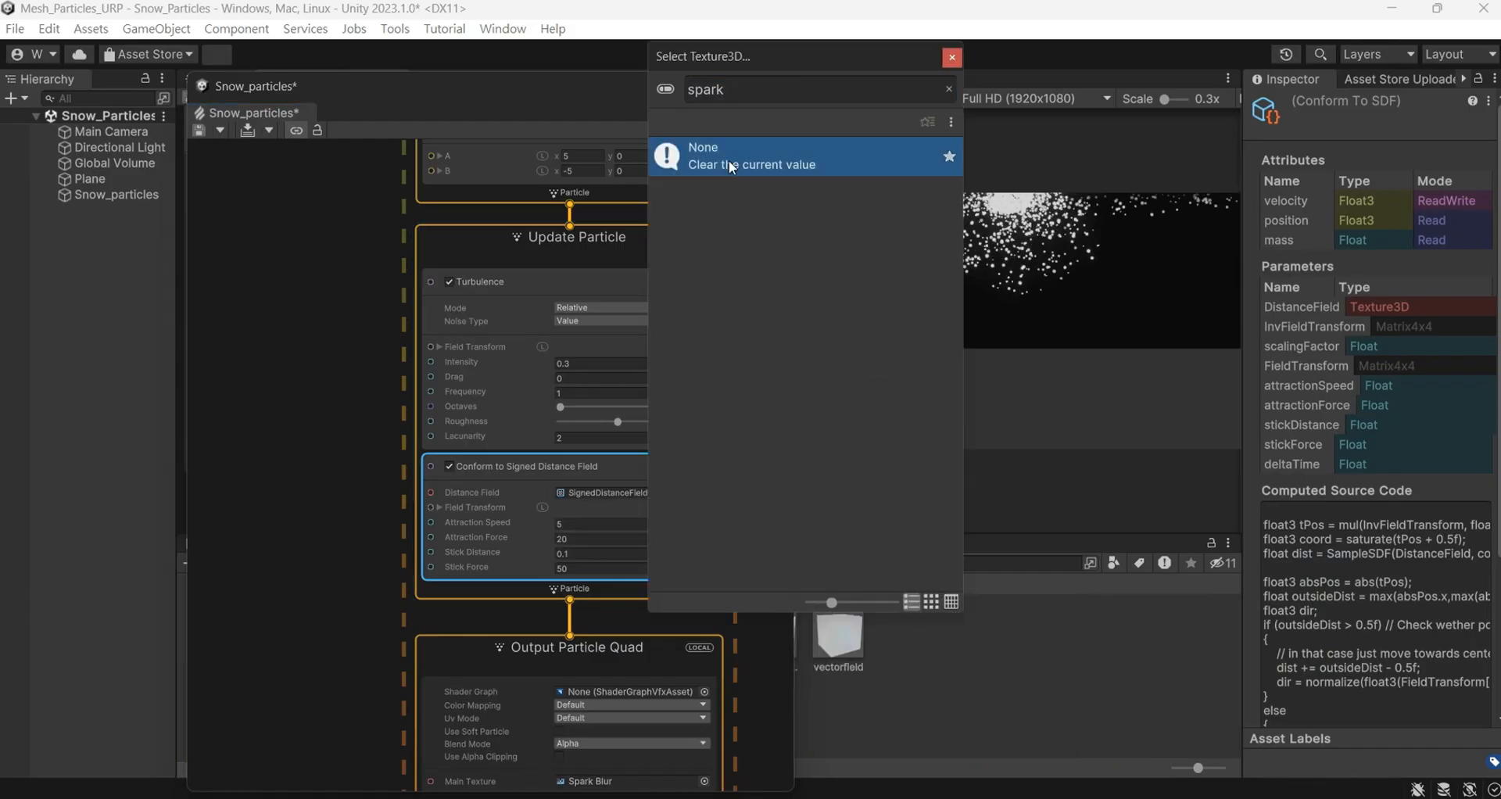
left_click(728, 161)
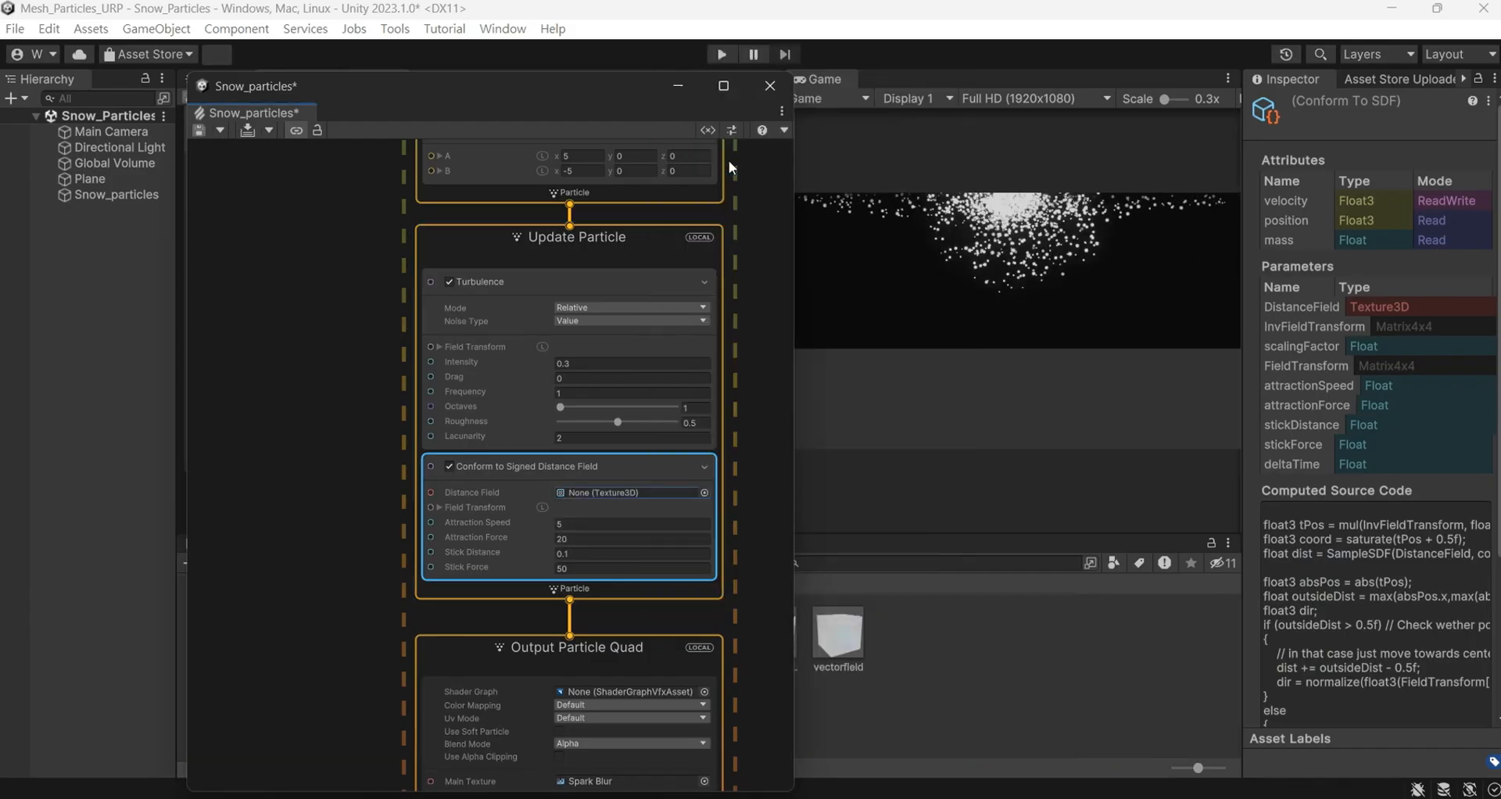
left_click(586, 524)
type("0")
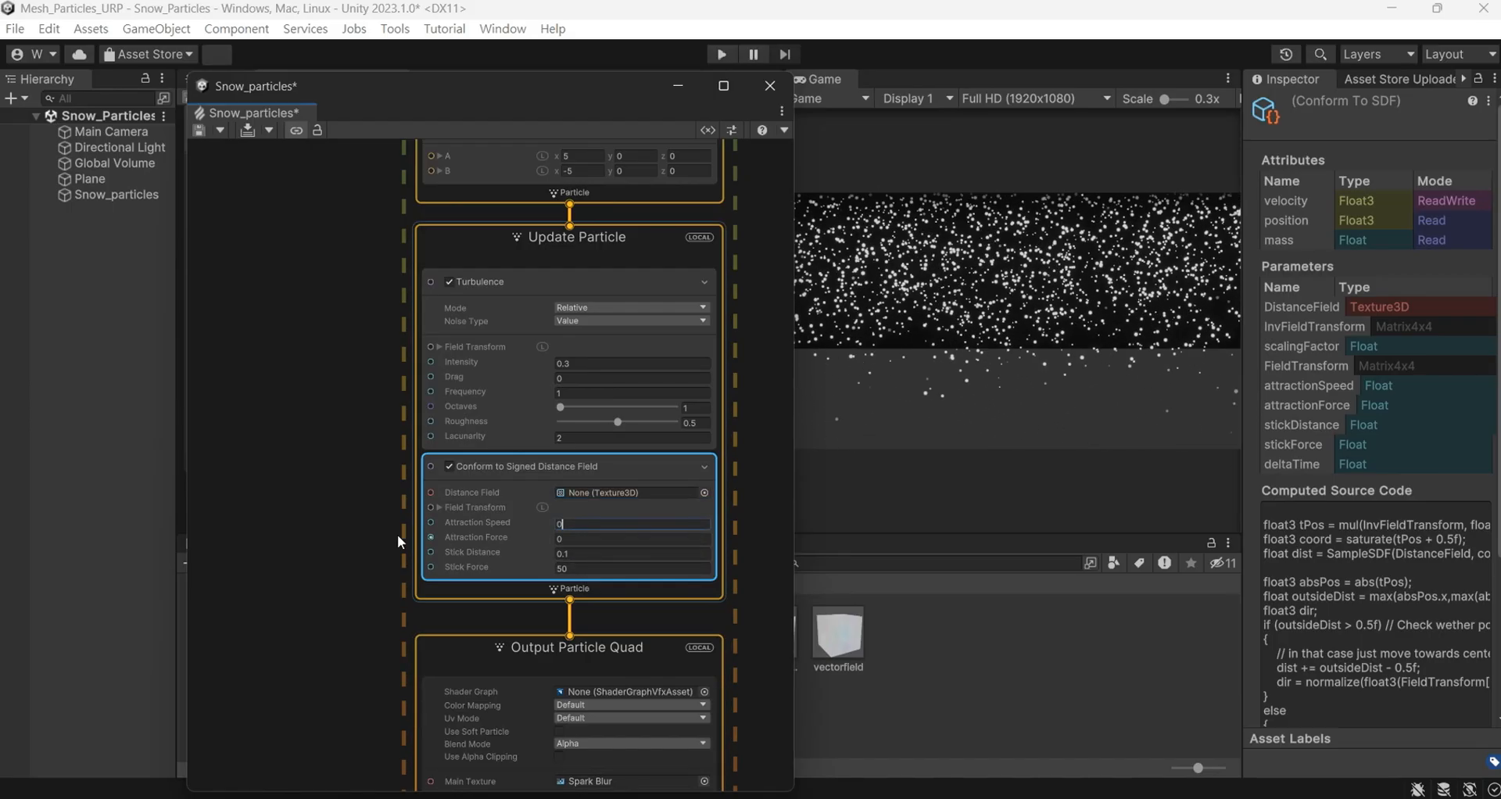
Create a Texture3D property named SDF and connect it to the Distance Field input of the Conform to Signed Distance Field block
middle_click_drag(326, 471, 331, 500)
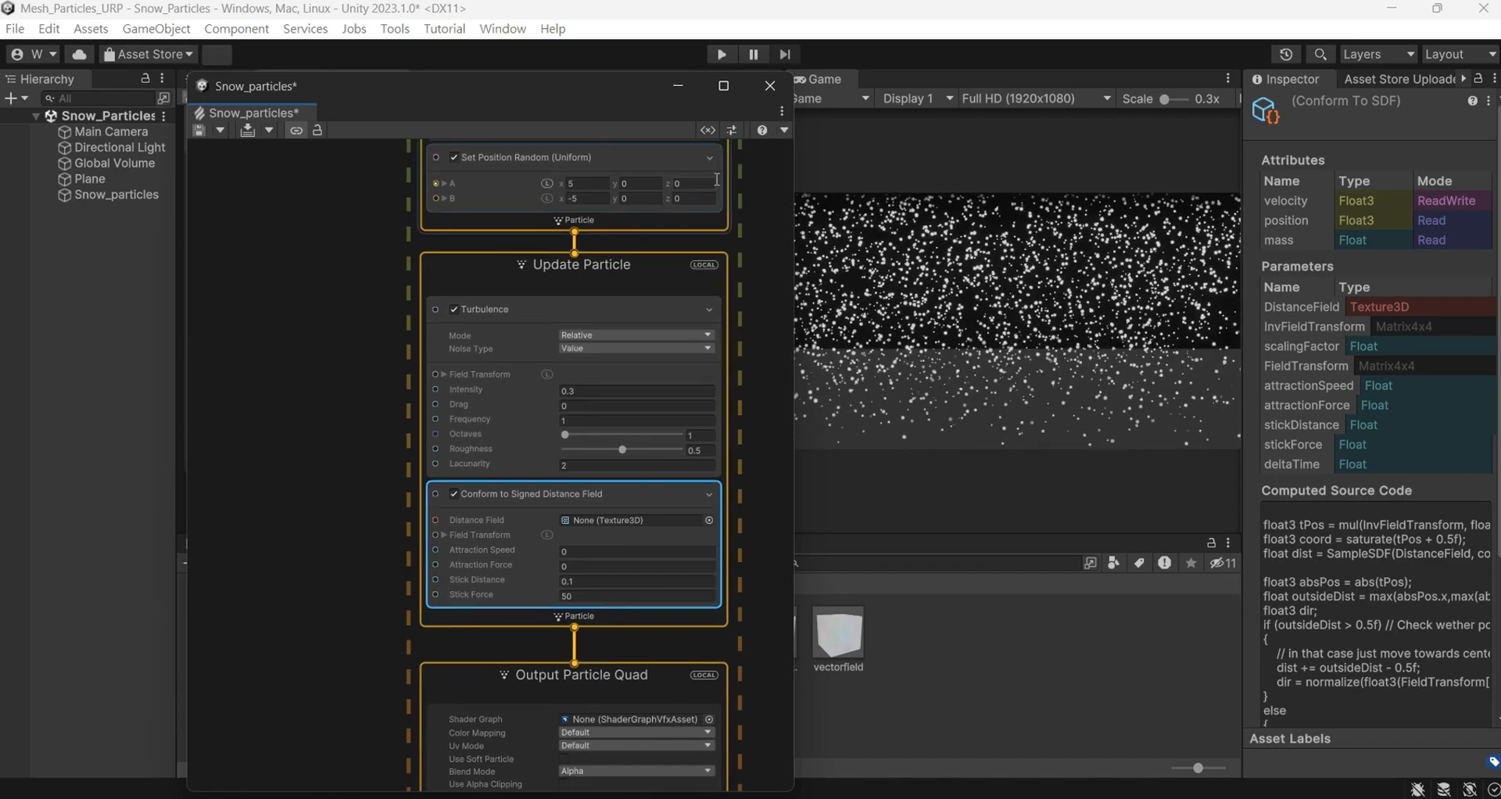
left_click(709, 131)
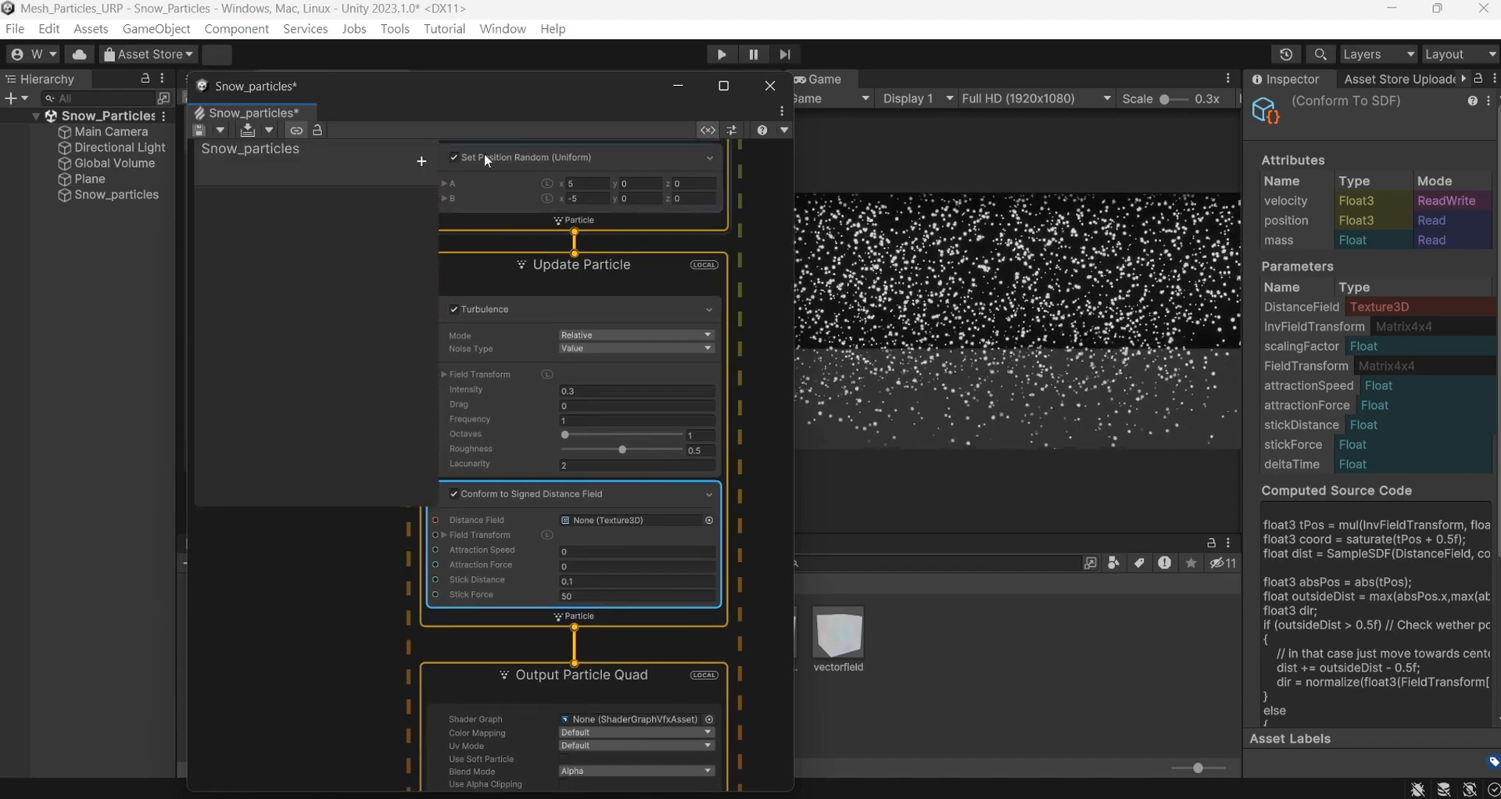
left_click(417, 161)
left_click(579, 656)
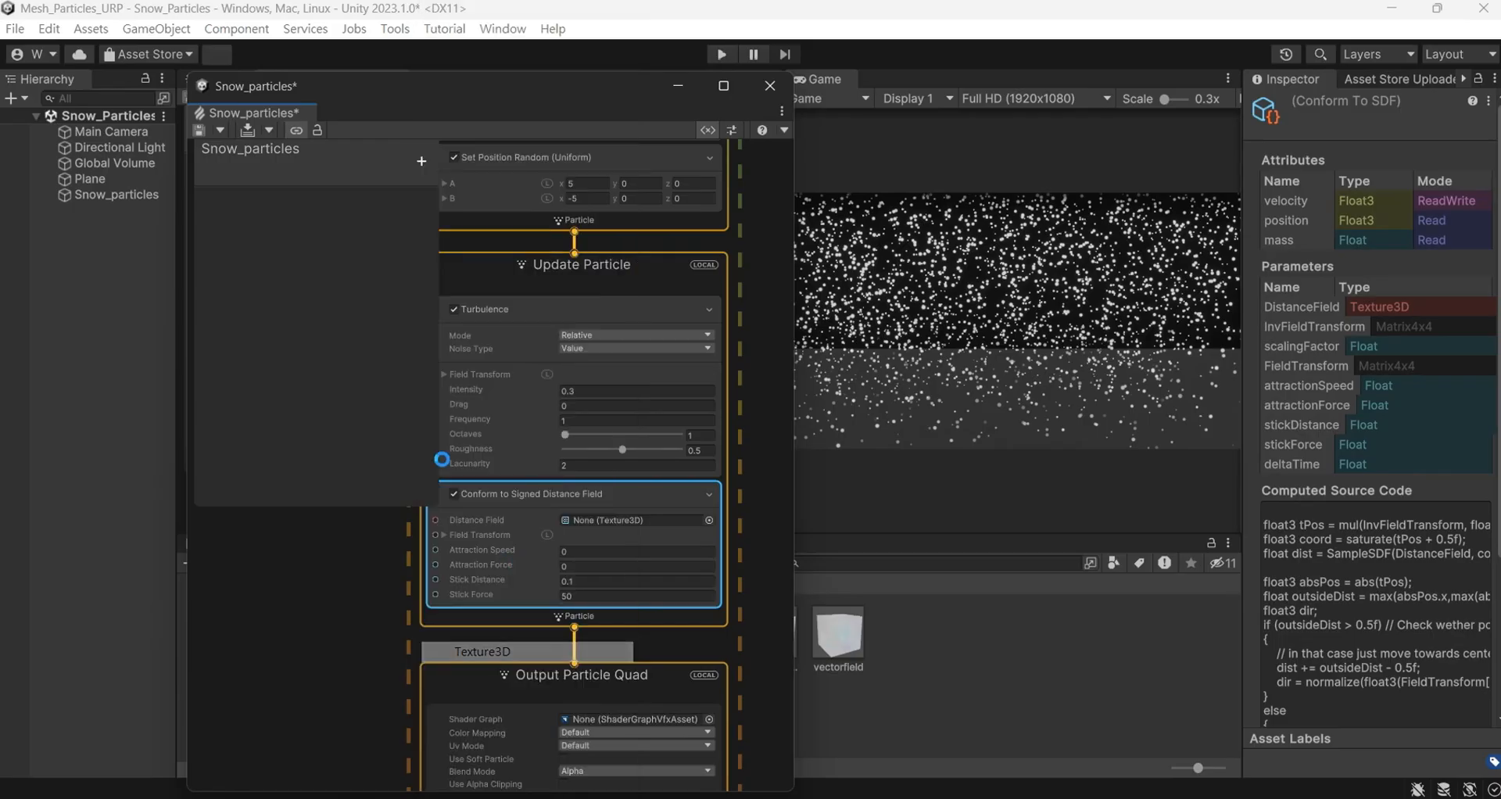
double_click(278, 200)
type("SDF")
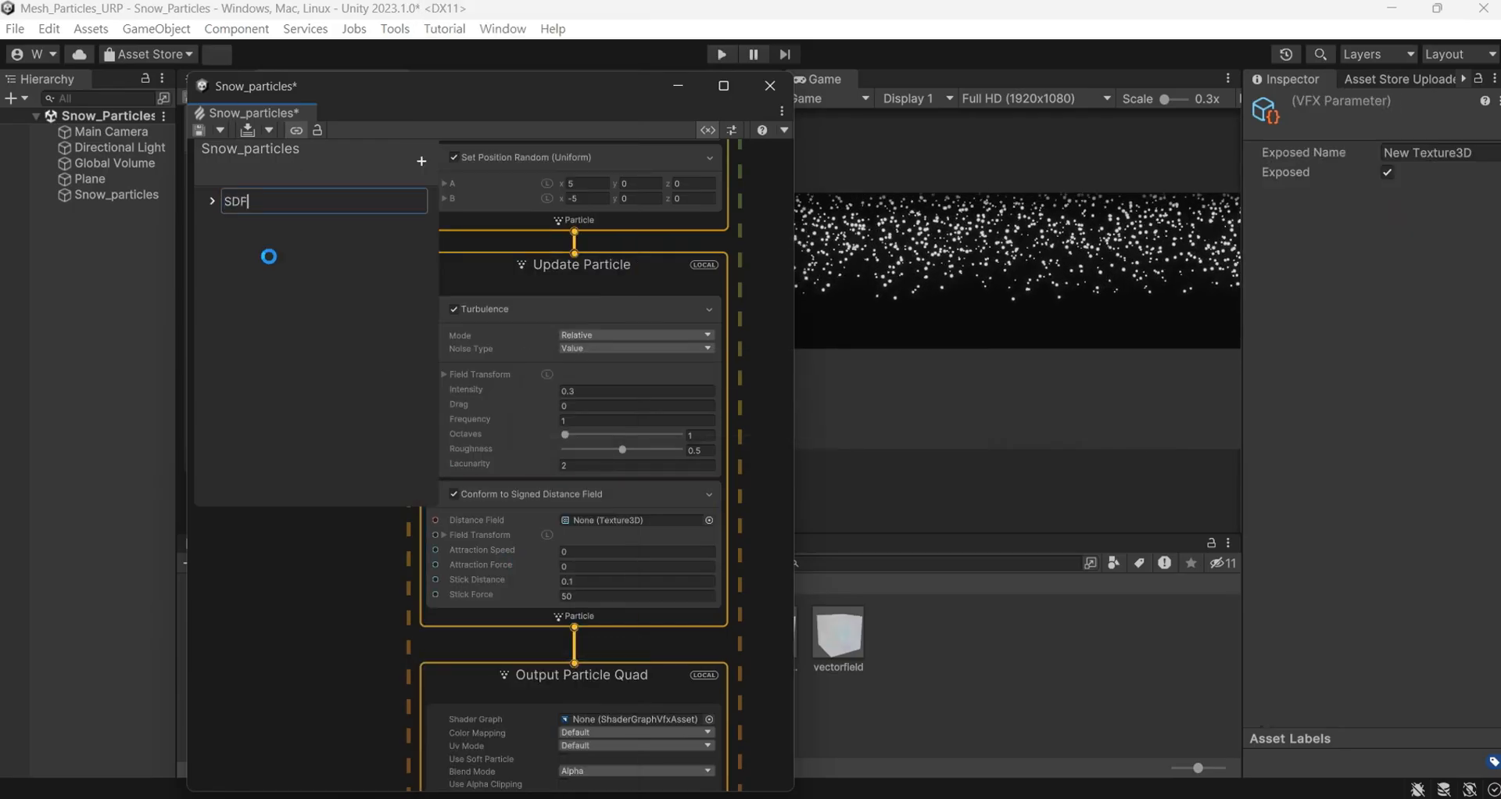
left_click(268, 256)
left_click_drag(243, 208, 435, 520)
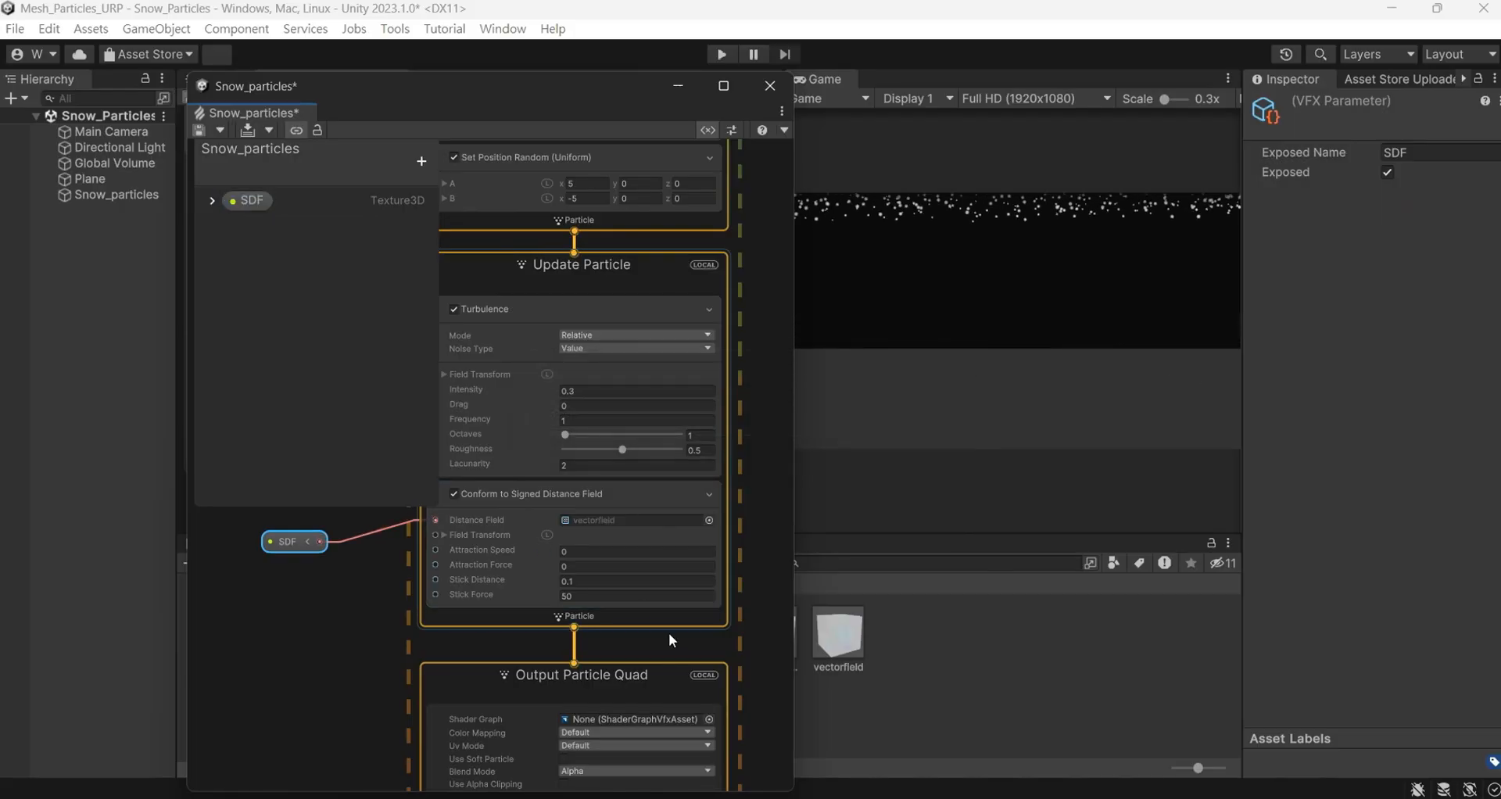
Assign the Human texture from the Projection Particles SDF folder to the SDF property of the Snow_particles object
left_click_drag(606, 86, 928, 223)
scroll(289, 683, "up", 10)
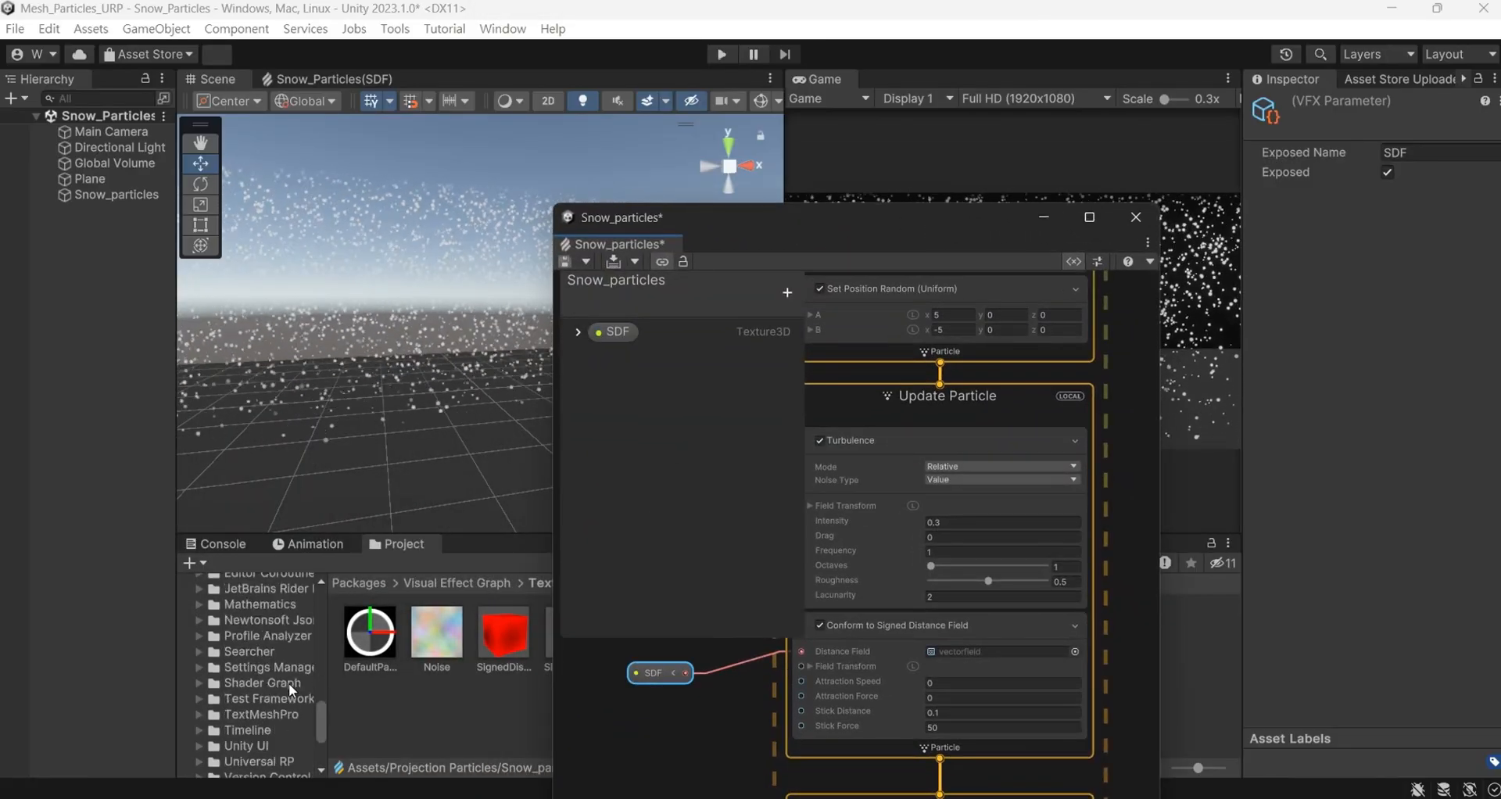
left_click(279, 636)
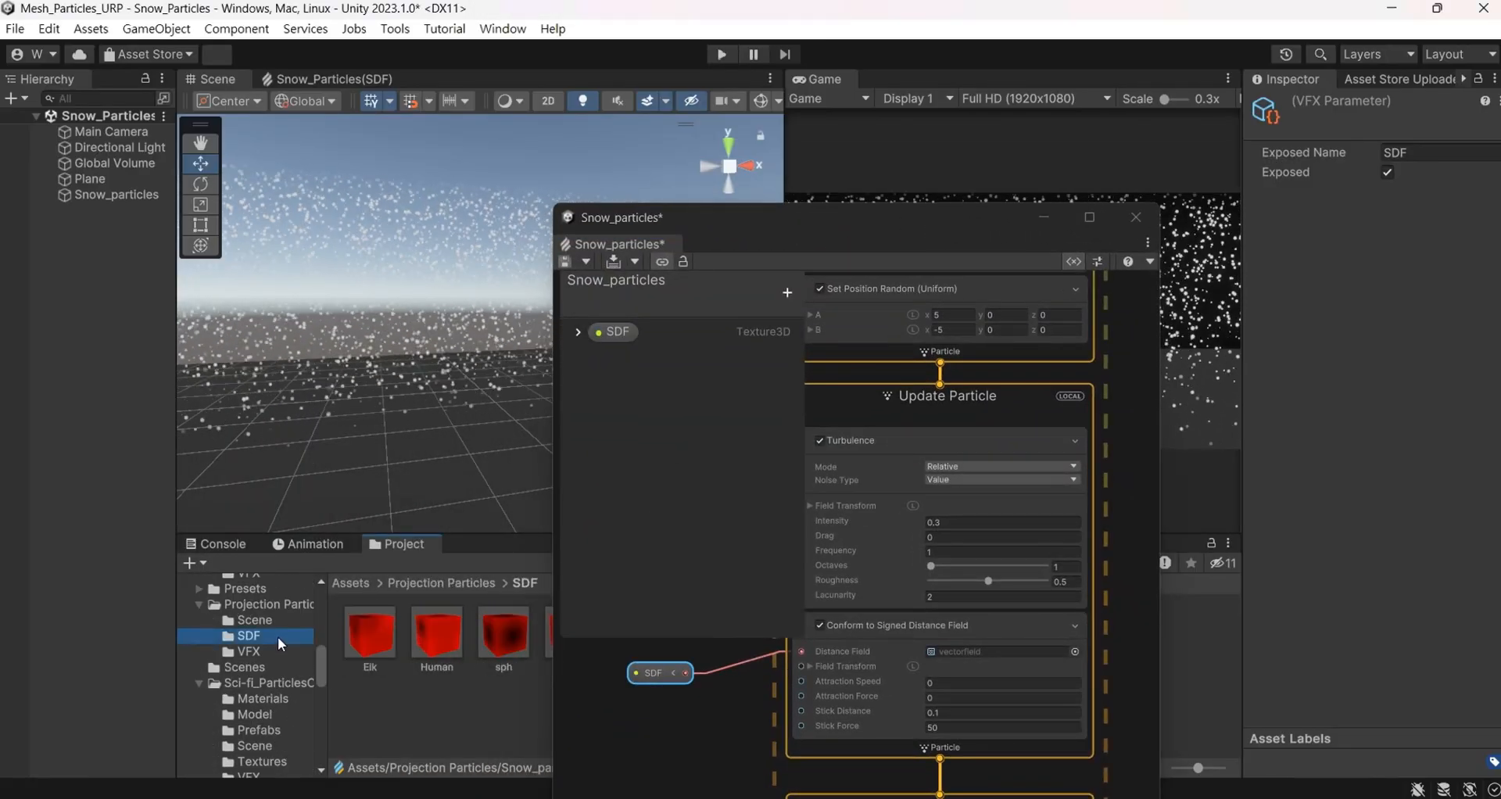
left_click_drag(429, 639, 68, 270)
left_click(110, 195)
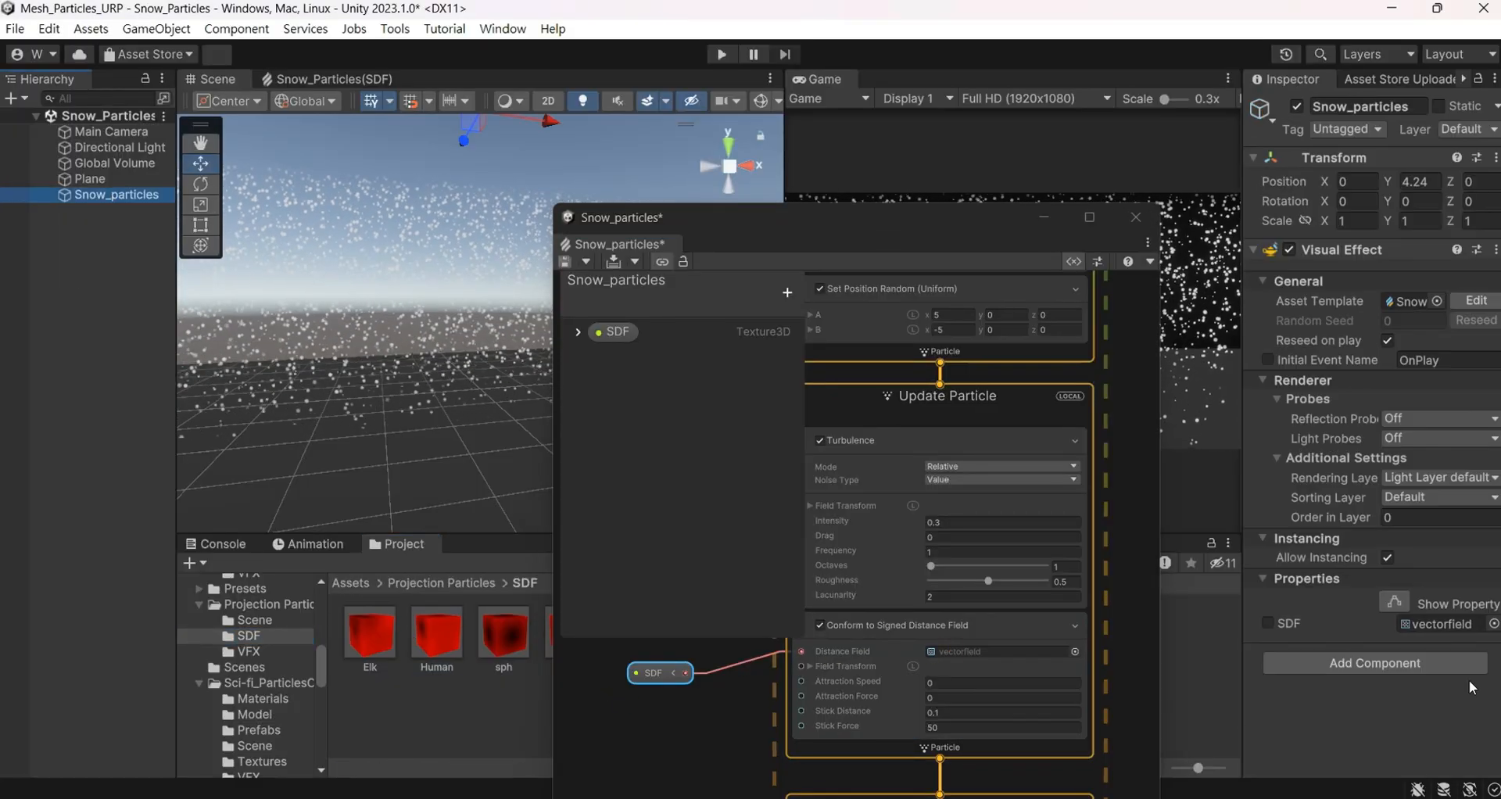
left_click_drag(458, 660, 1443, 624)
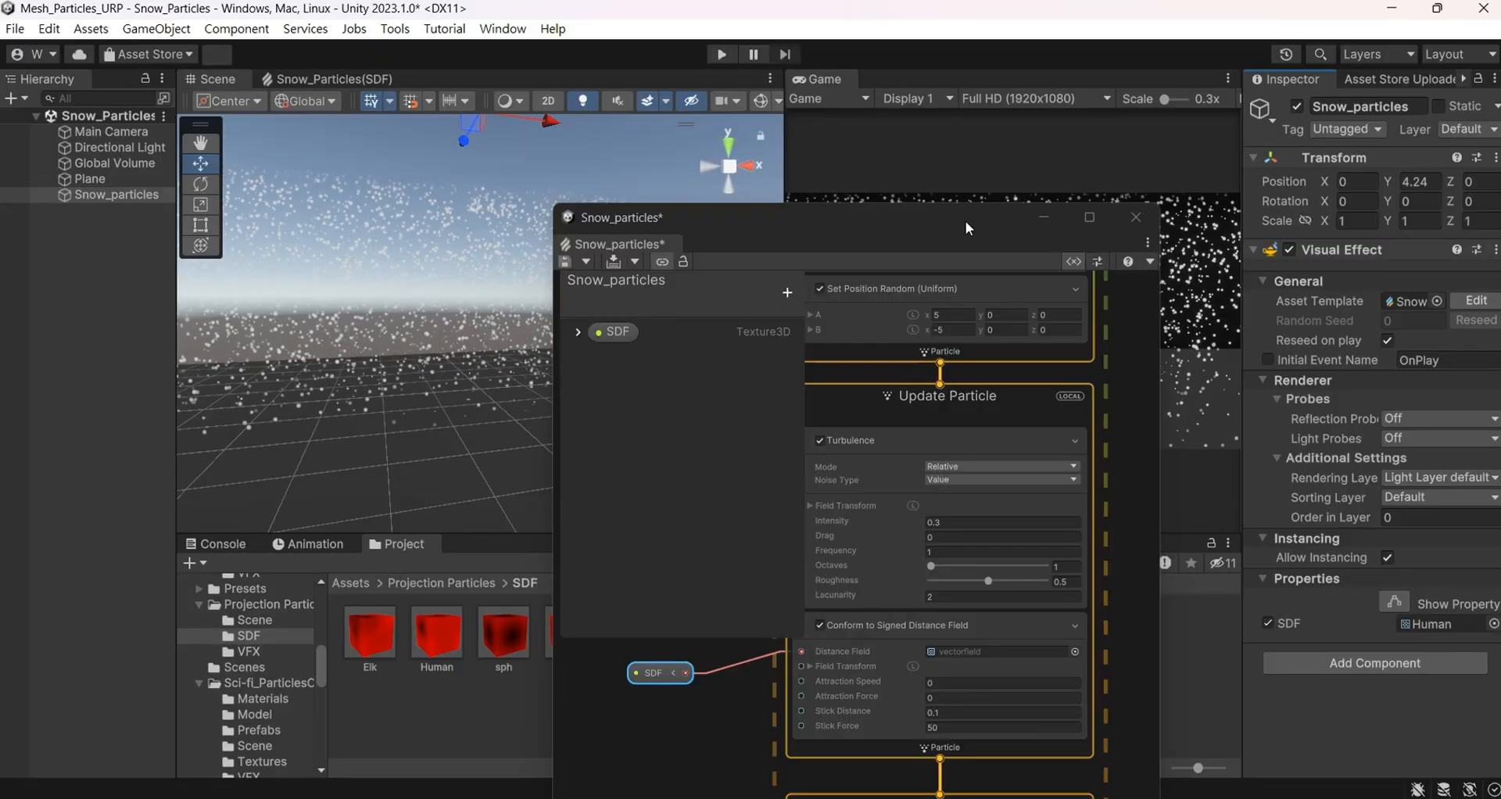
Set the Attraction Speed of the Conform to Signed Distance Field block to 8
left_click_drag(965, 220, 546, 143)
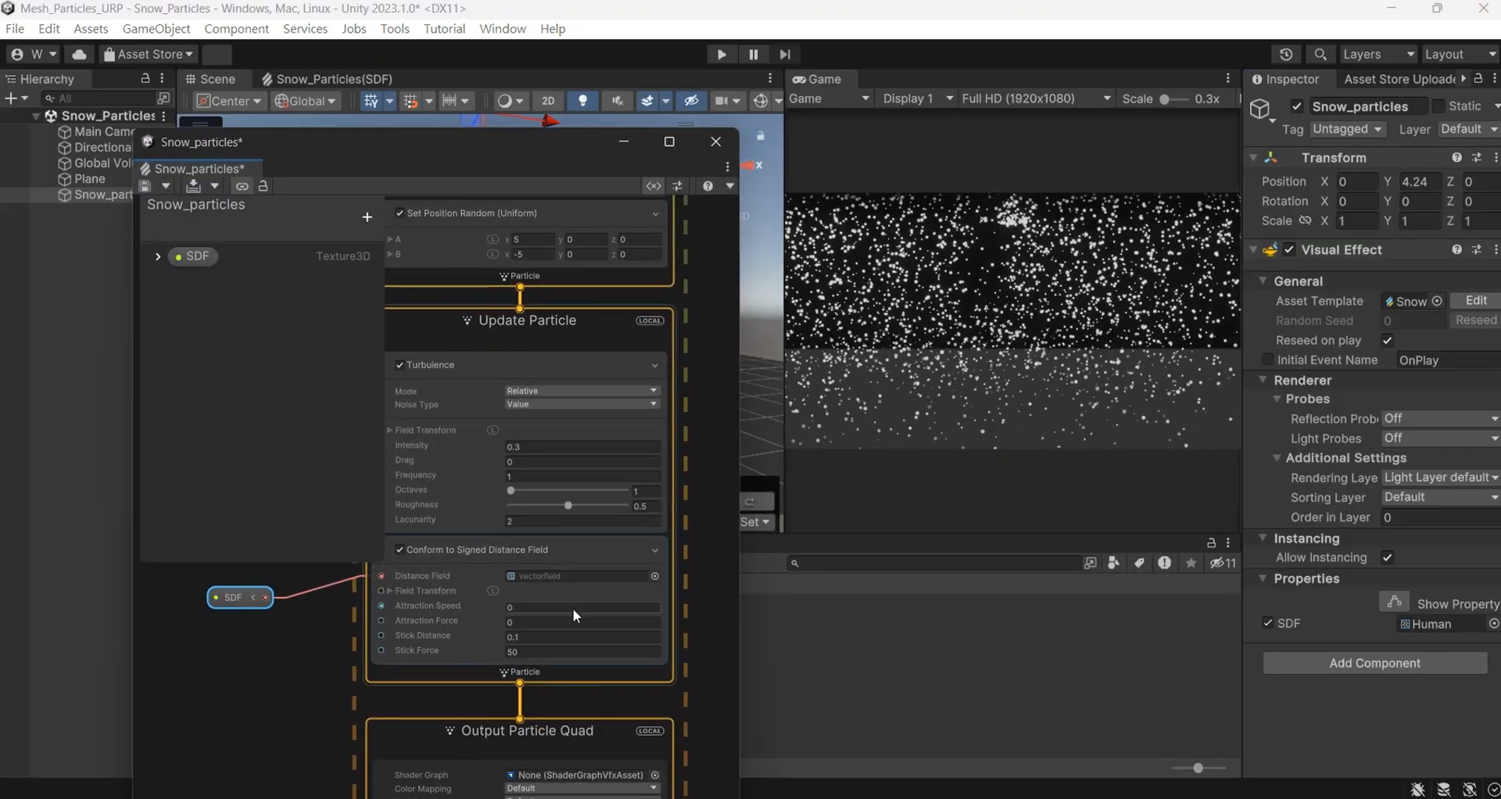
left_click(540, 607)
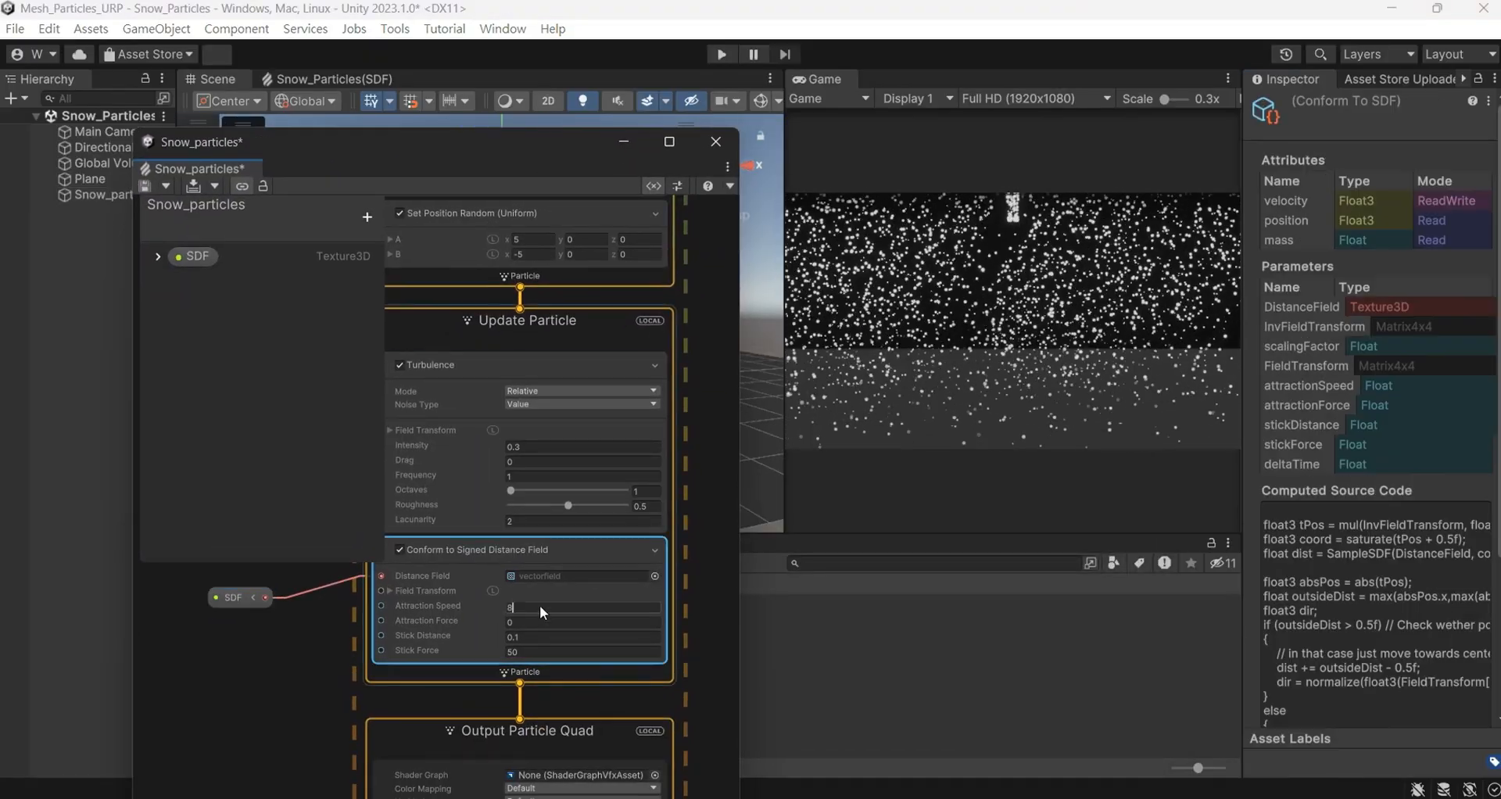
type("8")
Expand the Field Transform of the Conform to Signed Distance Field block and set its Size to 3 on X, Y and Z
left_click(391, 591)
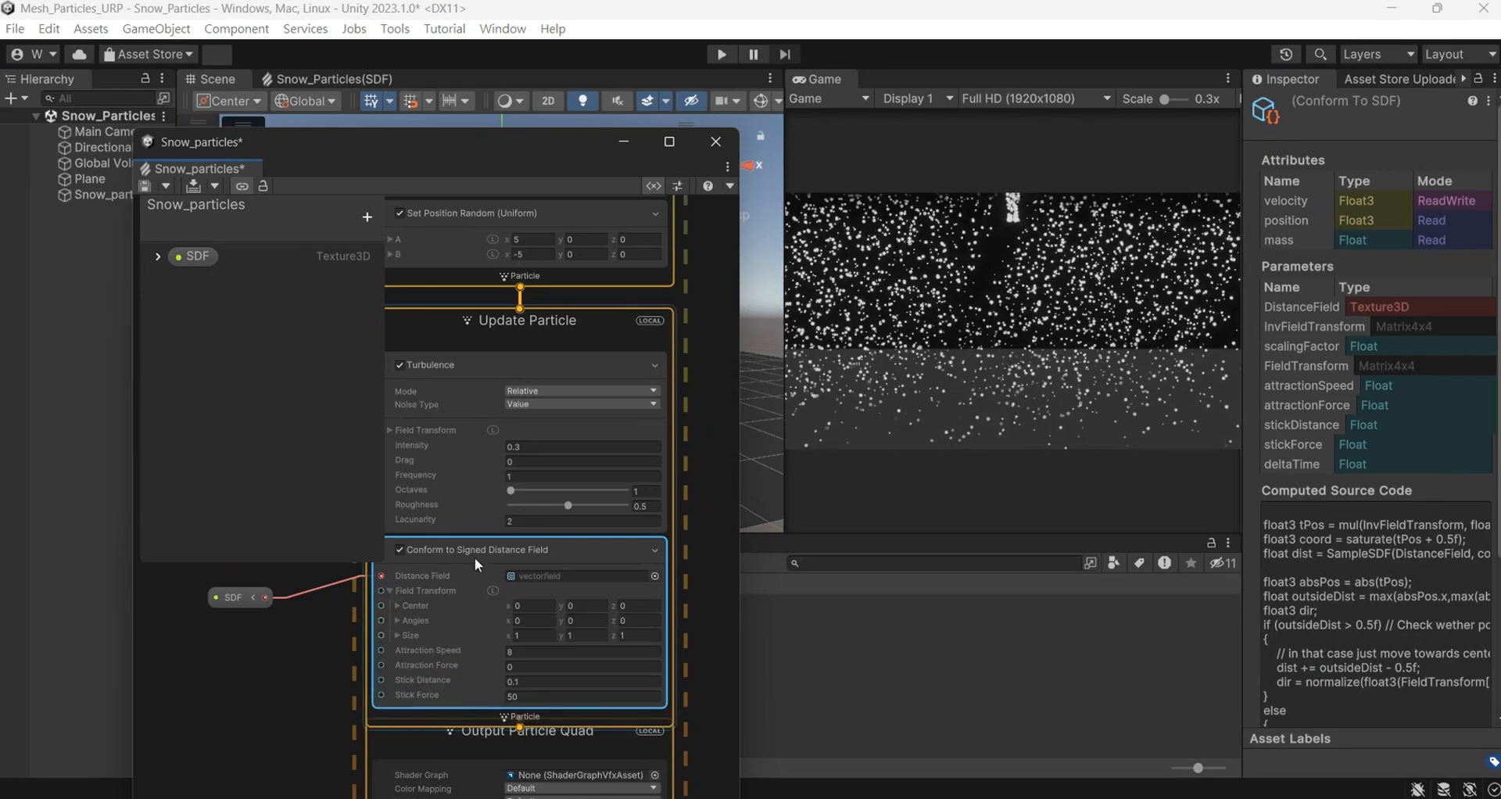
left_click_drag(552, 138, 570, 193)
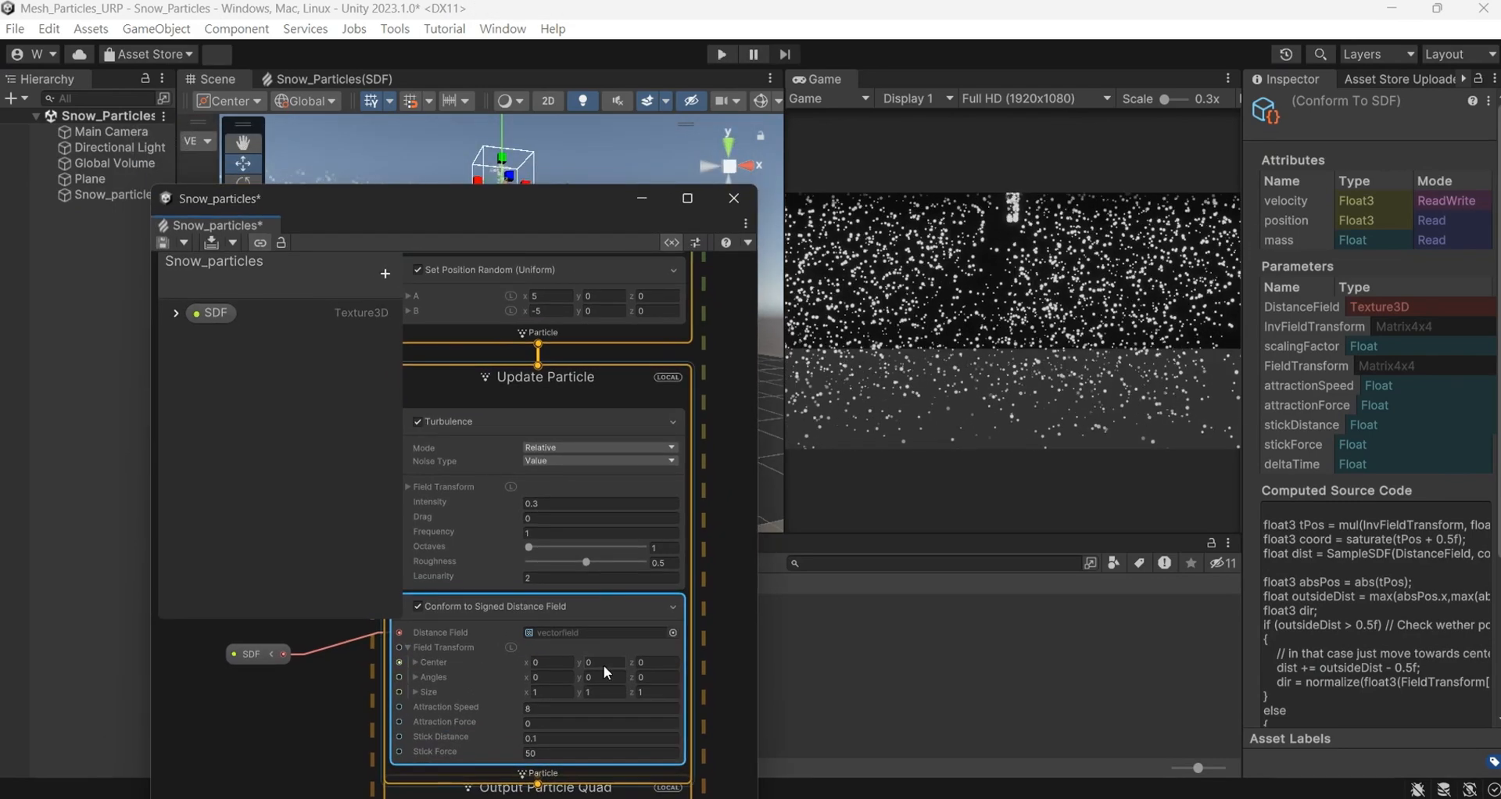
left_click(560, 692)
type("3")
left_click(596, 692)
type("3")
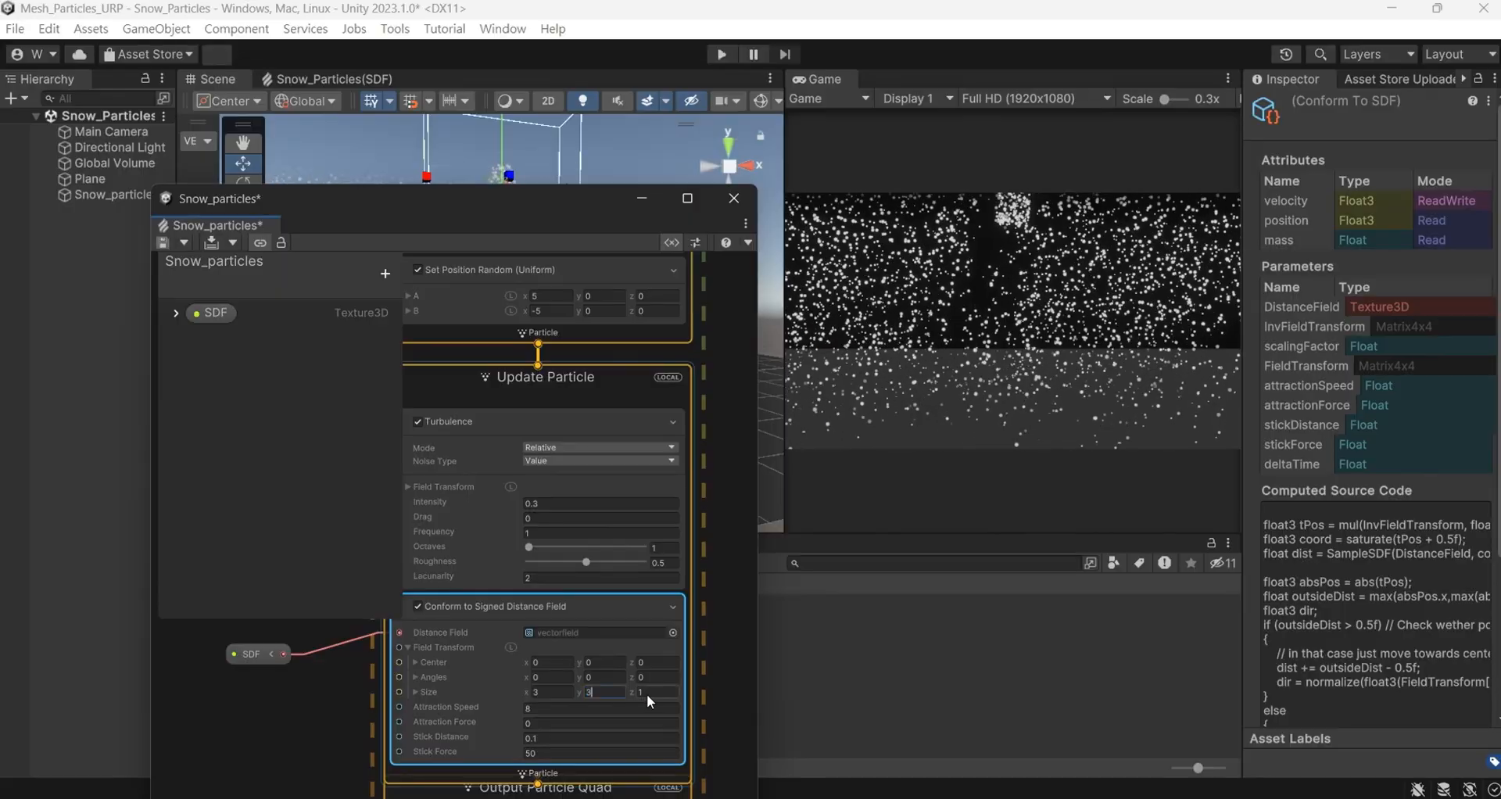
left_click(647, 693)
type("3")
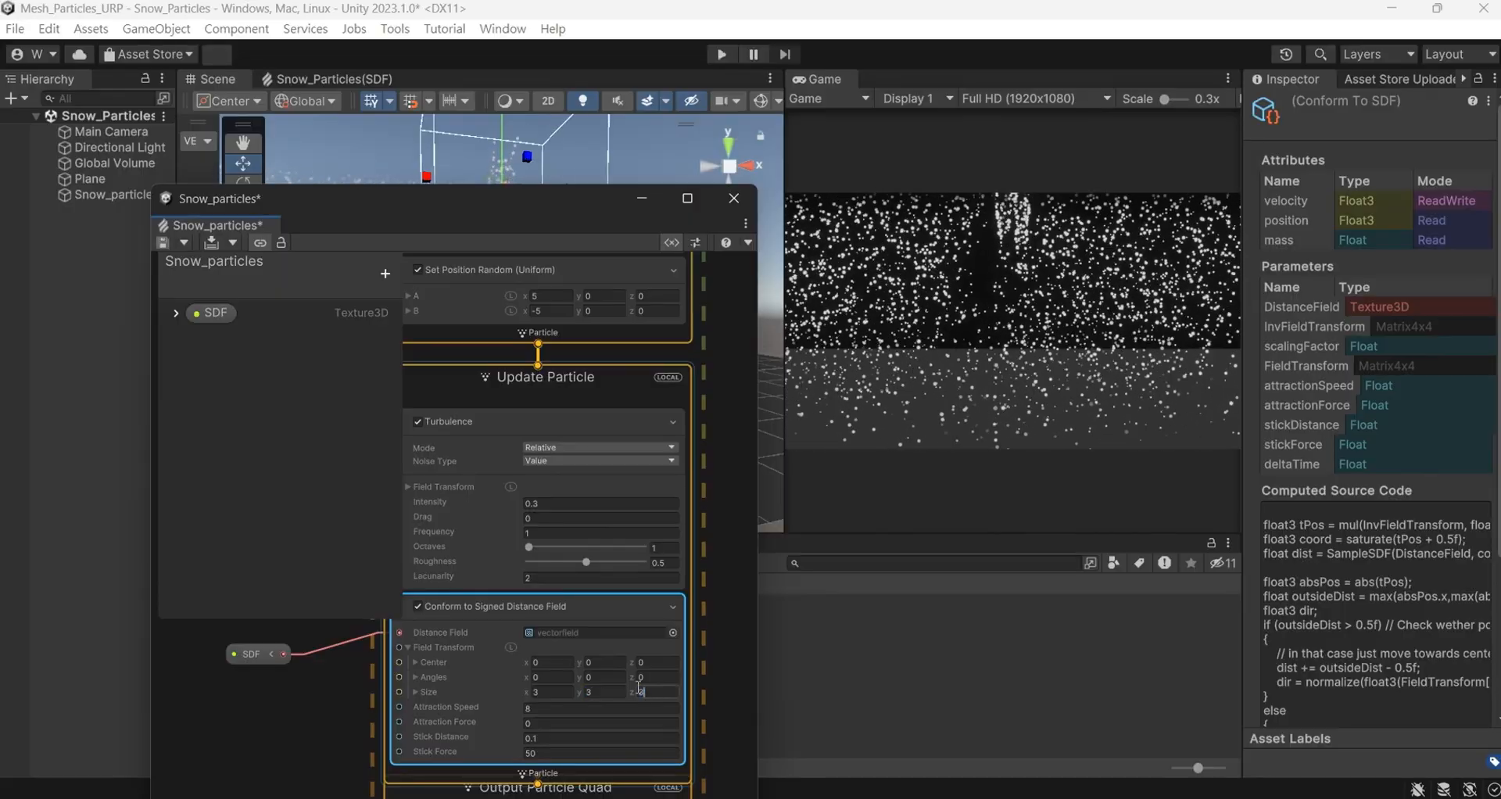
Lower the signed distance field by setting its Field Transform Center Y to -1.5
left_click(600, 663)
type("-3")
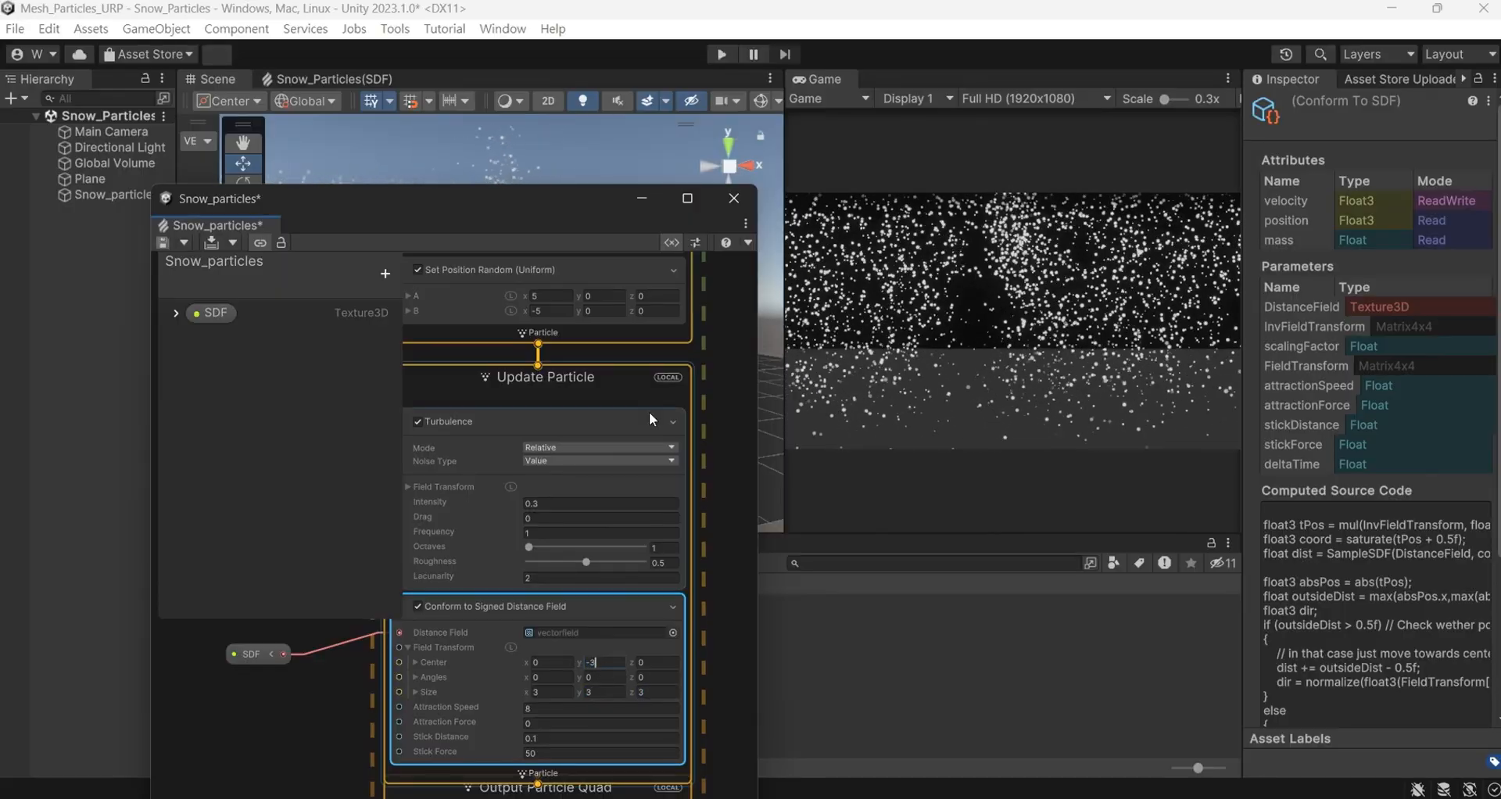
key("BackSpace")
type("1.5")
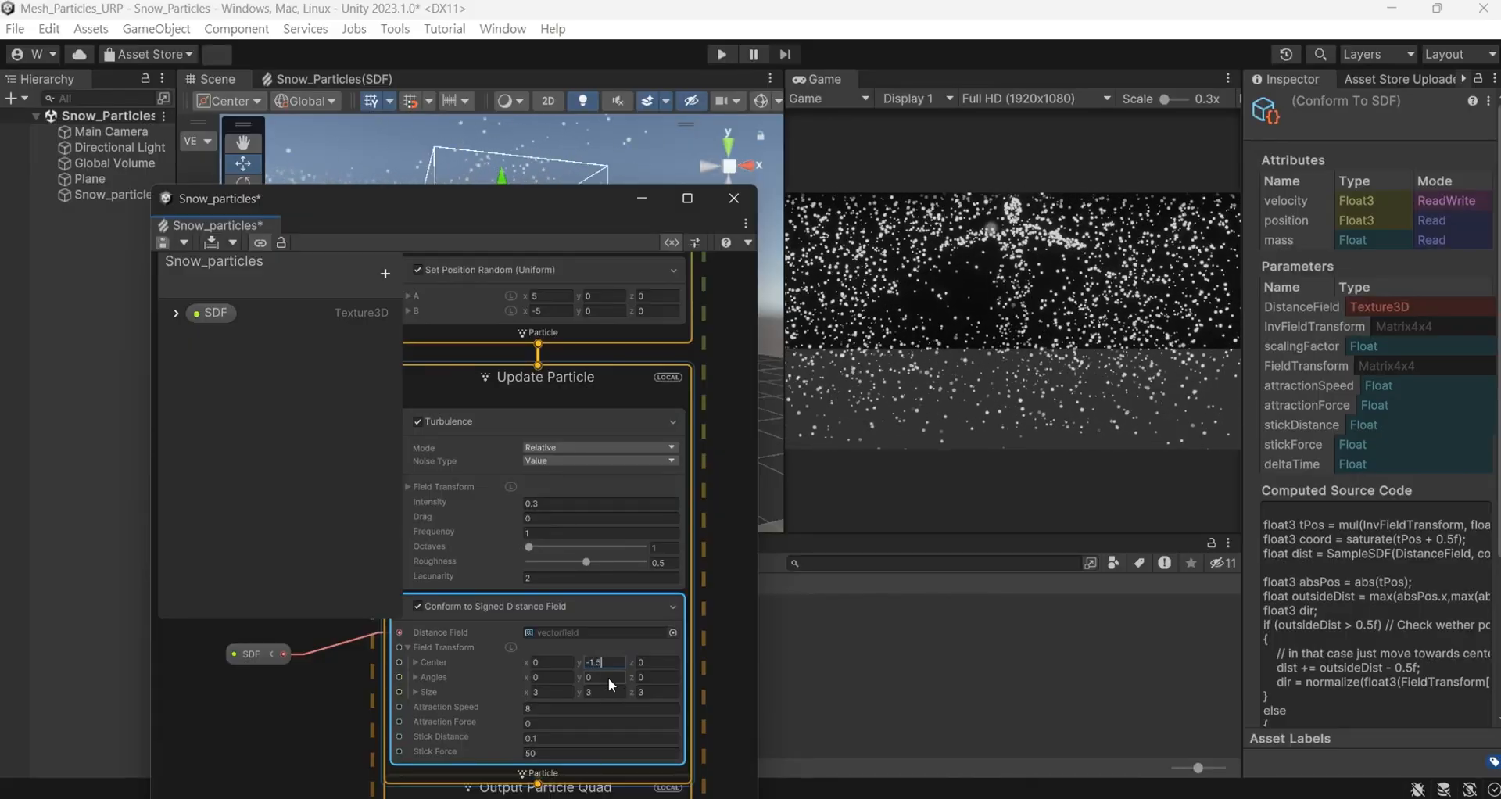
Enlarge the signed distance field by setting its Field Transform Size to 4 on X, Y and Z
left_click(560, 692)
type("4")
left_click(604, 691)
type("4")
left_click(650, 692)
type("4")
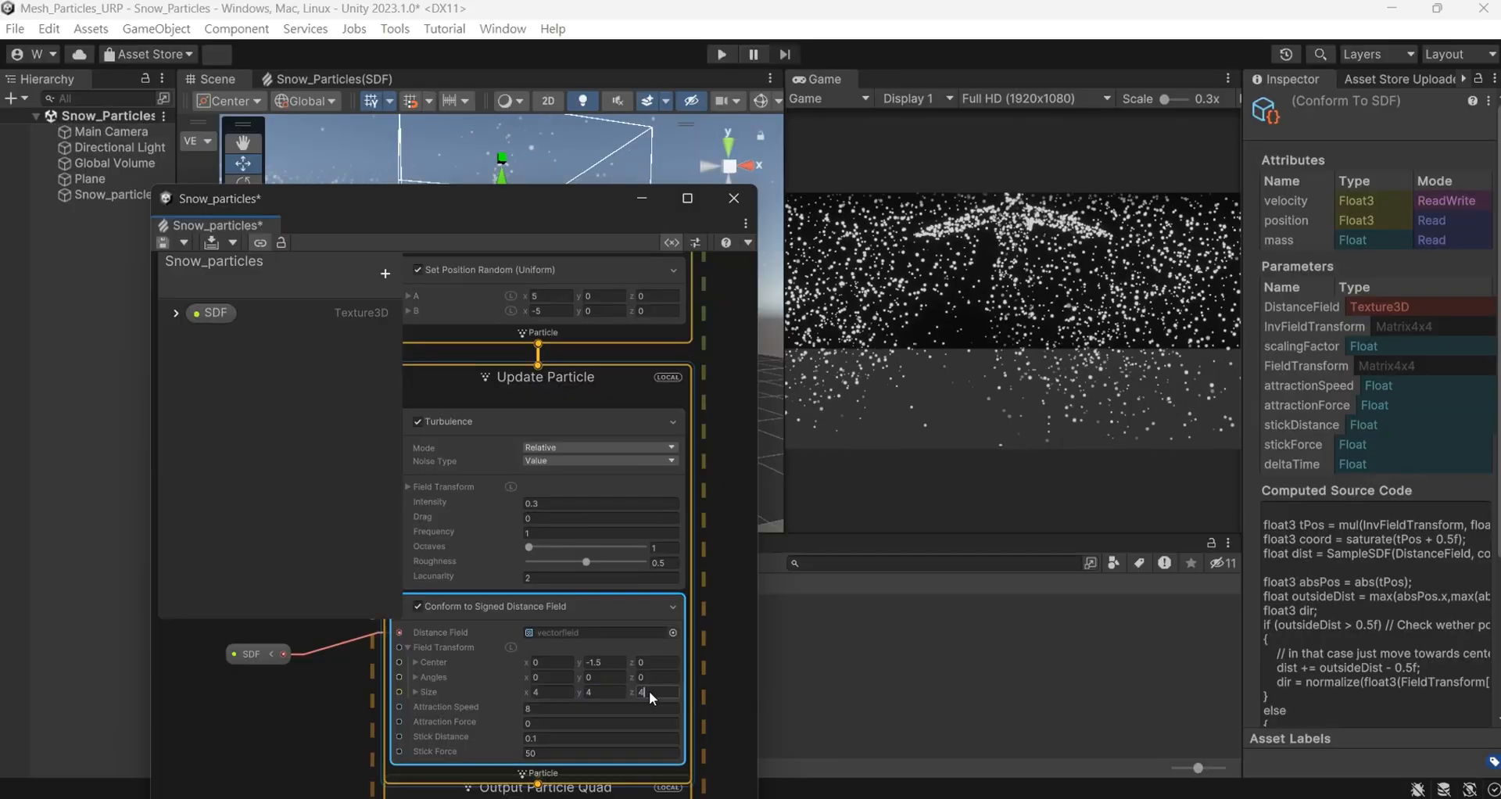
Move the signed distance field down in the Scene view to a Center Y of about -2.42
left_click_drag(578, 201, 145, 168)
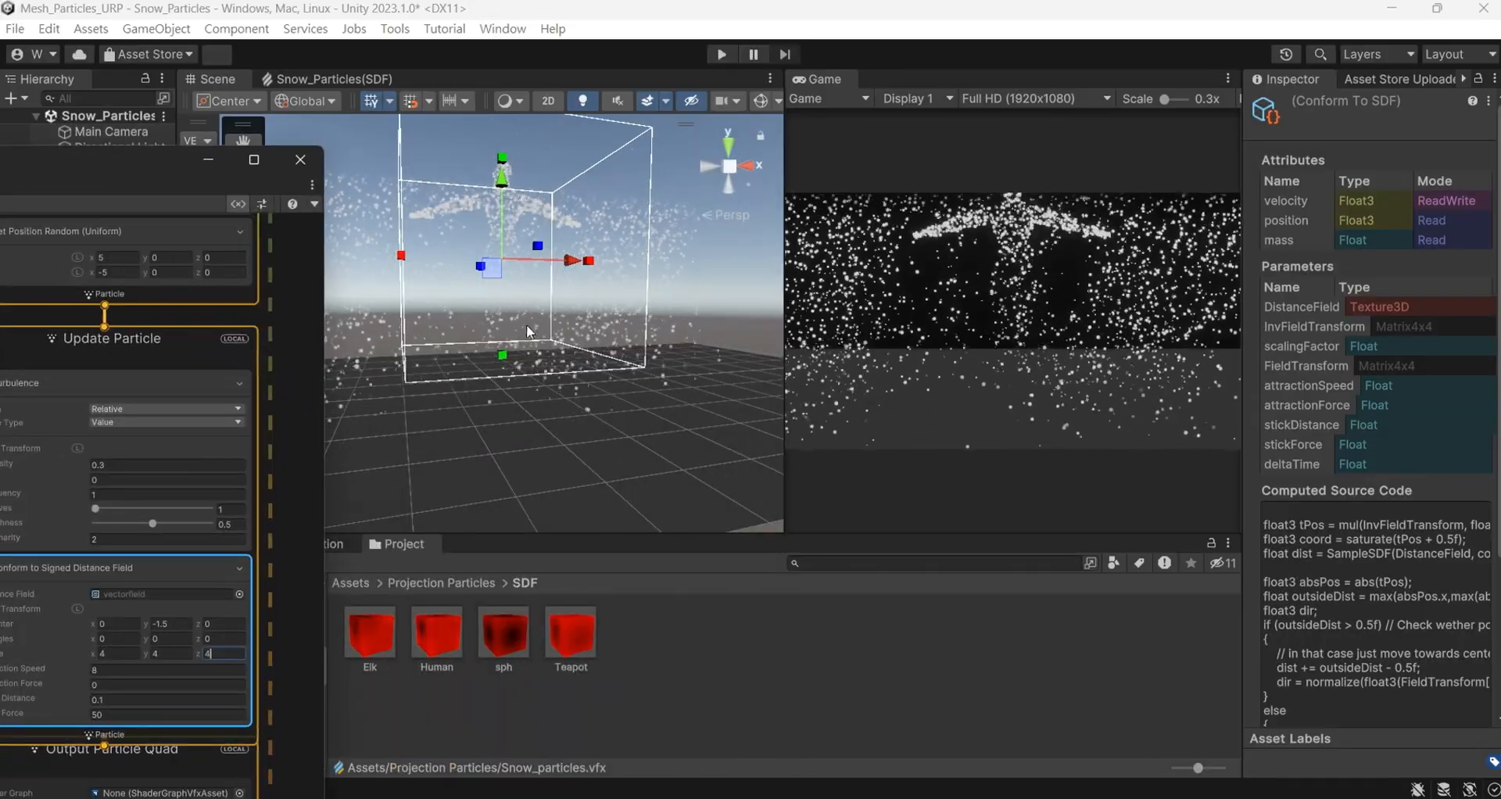
middle_click_drag(542, 350, 574, 383)
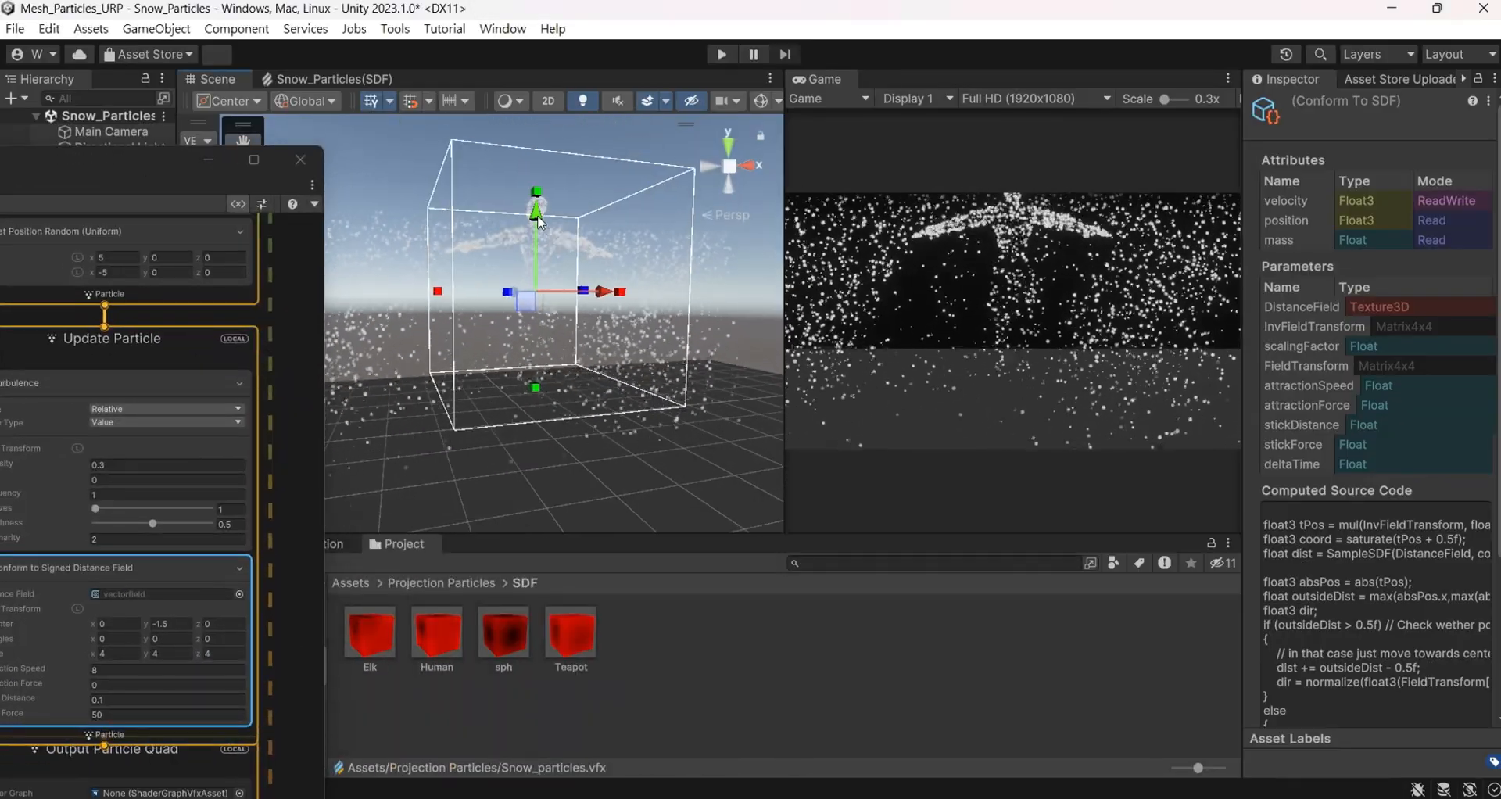
left_click_drag(539, 222, 549, 269)
Set the block's Stick Force to 0, then create a float property named Stick Force and connect it to that input
left_click_drag(124, 160, 567, 74)
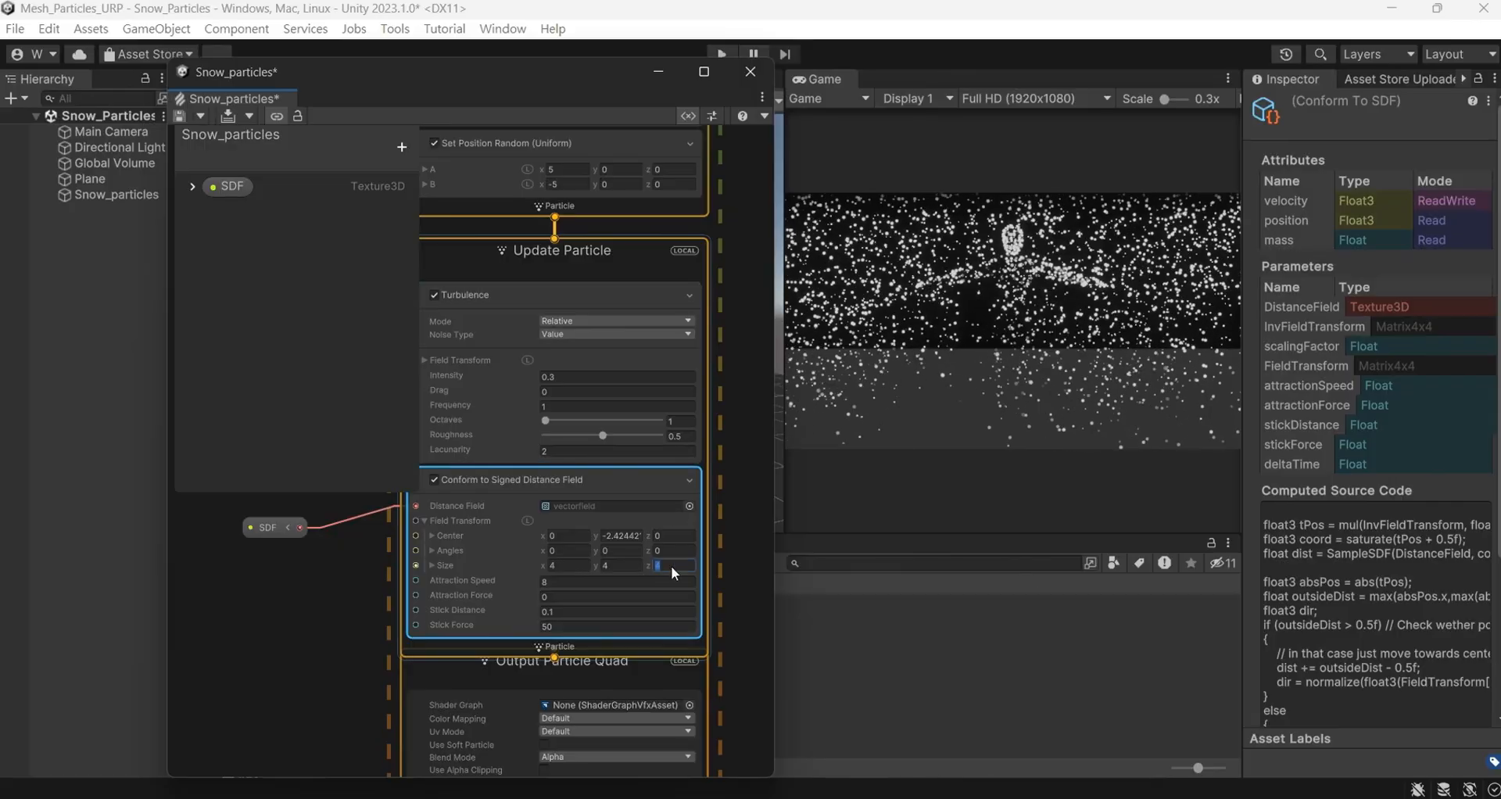
left_click(577, 631)
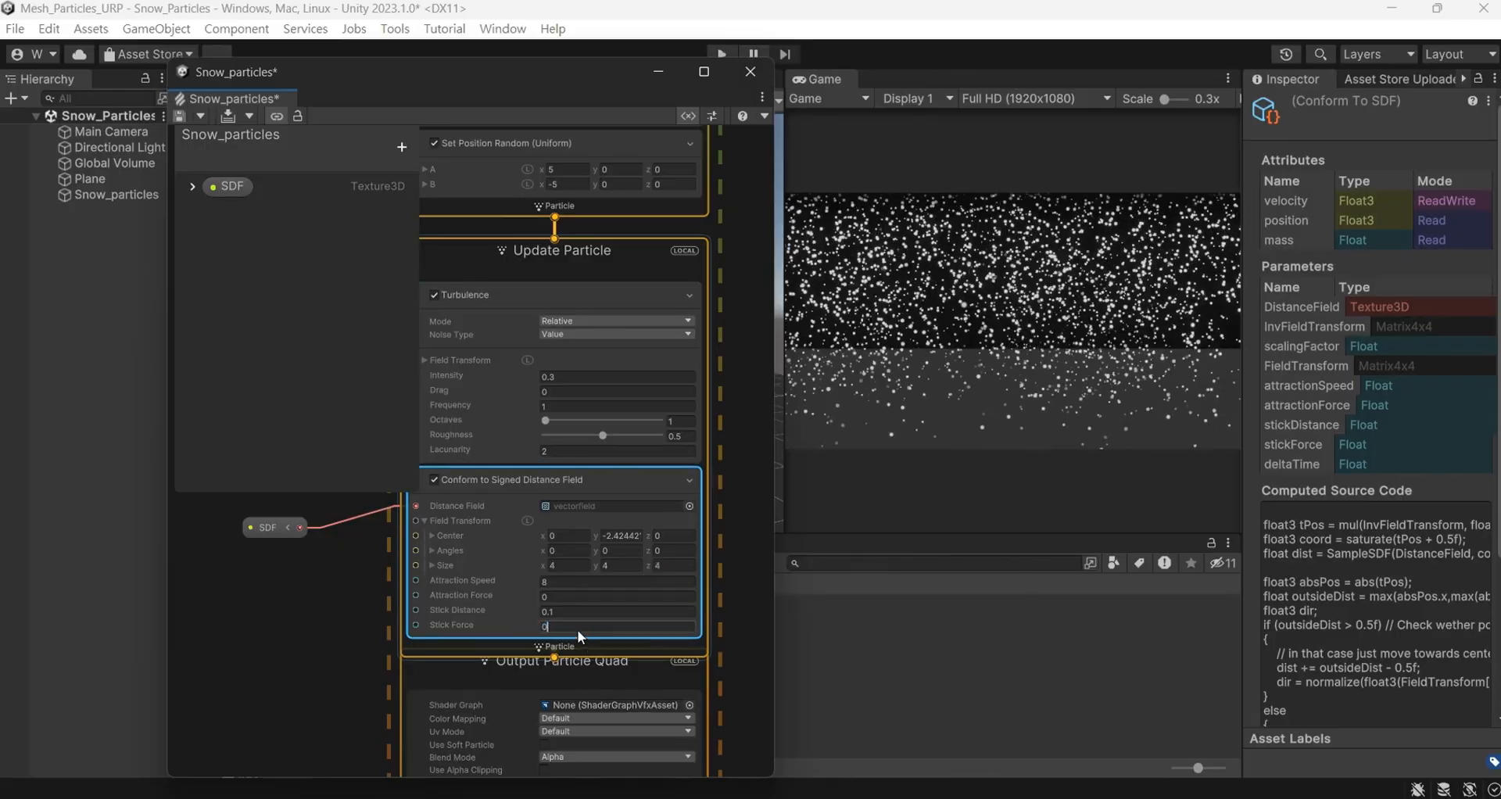
type("0")
left_click(402, 147)
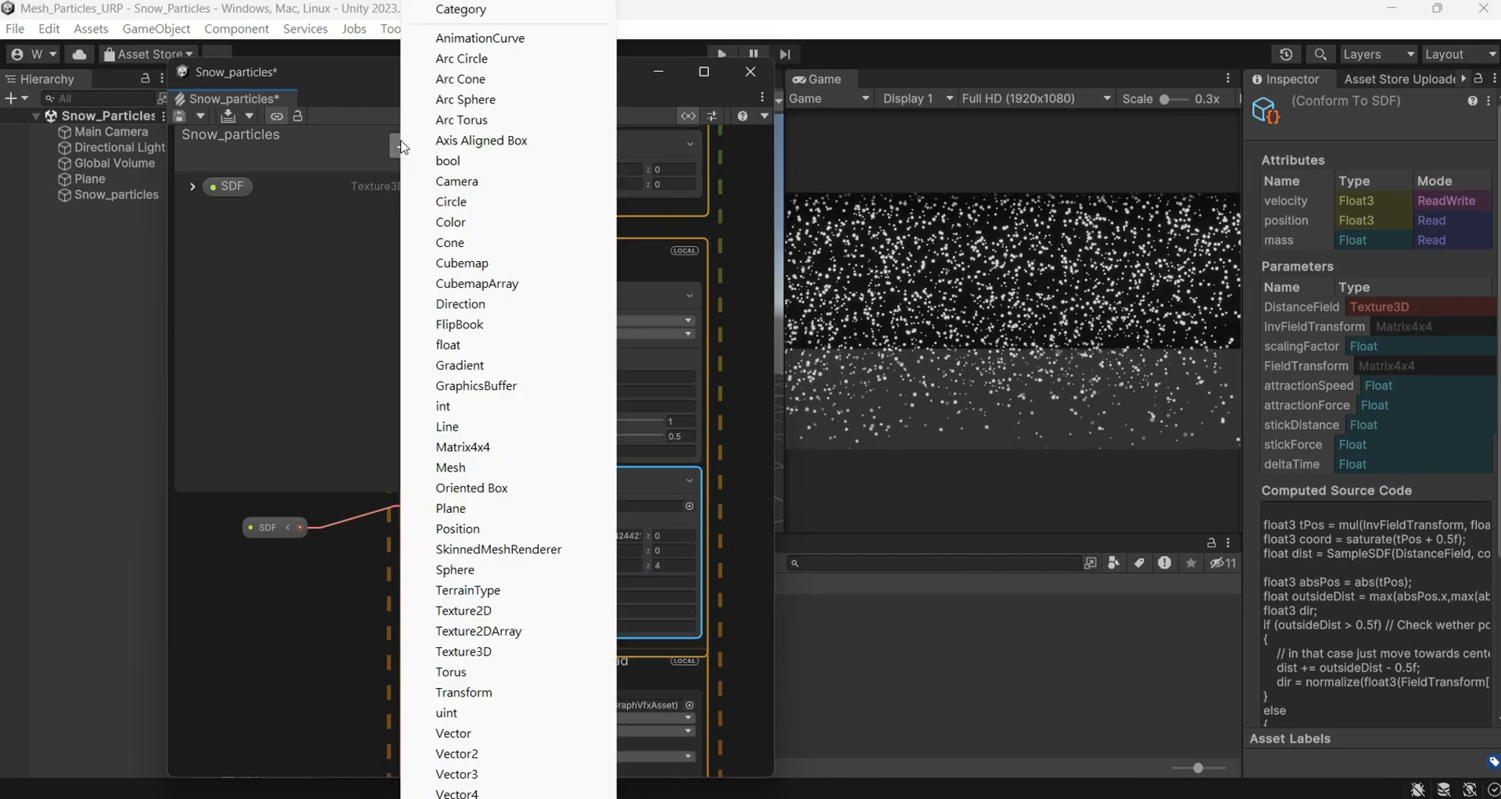
left_click(500, 344)
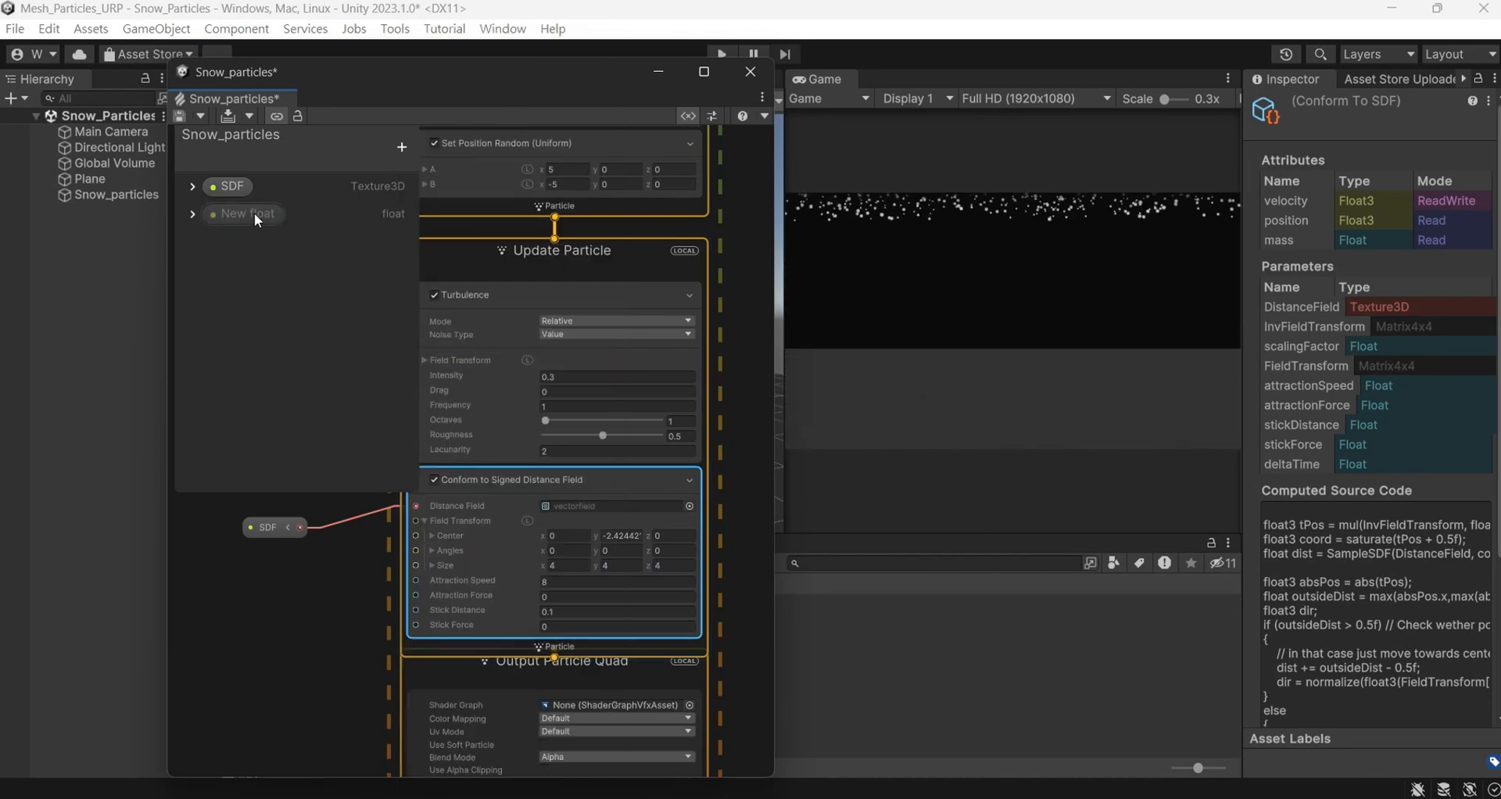
left_click(258, 220)
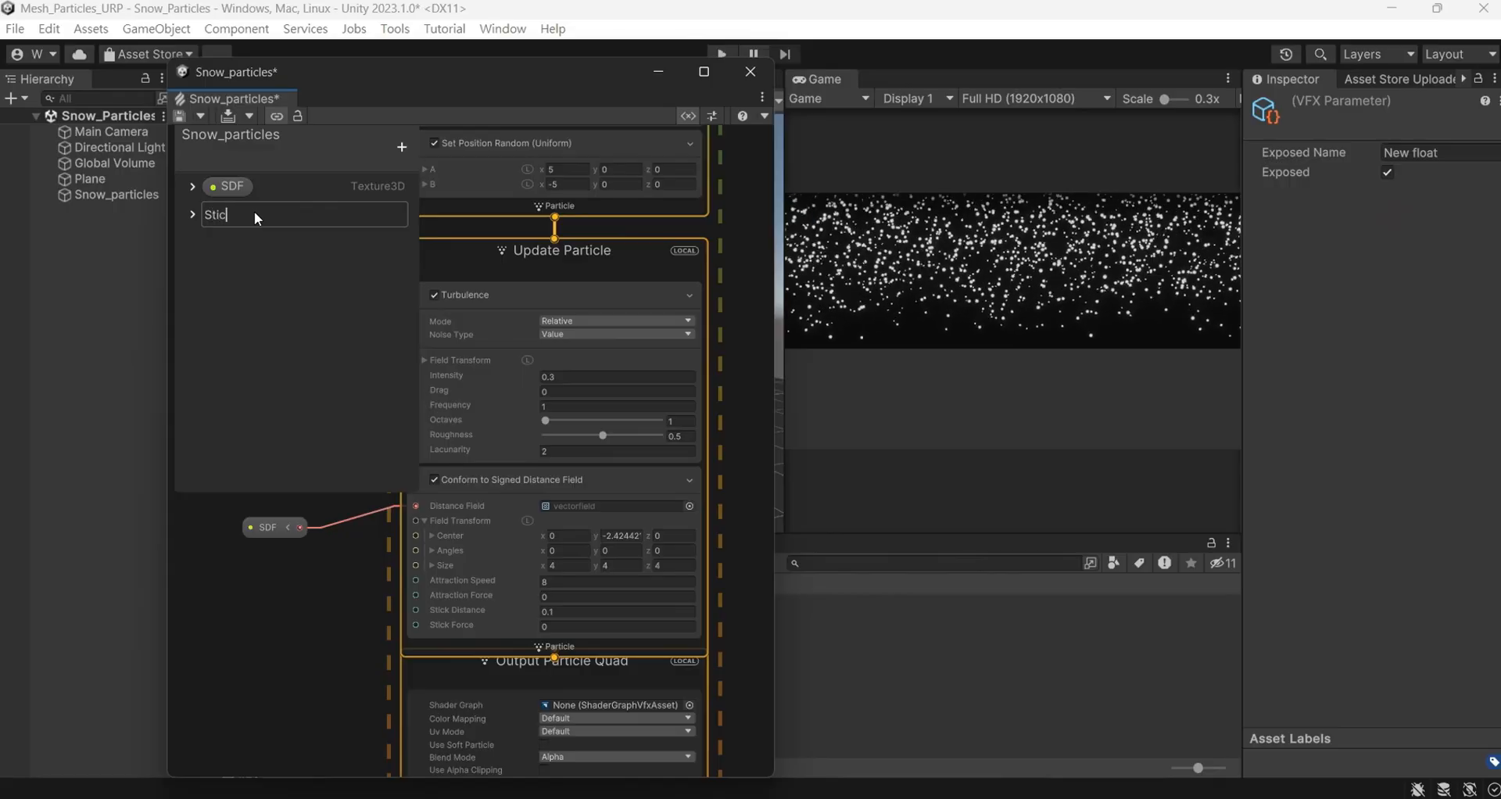
type("Stick Force")
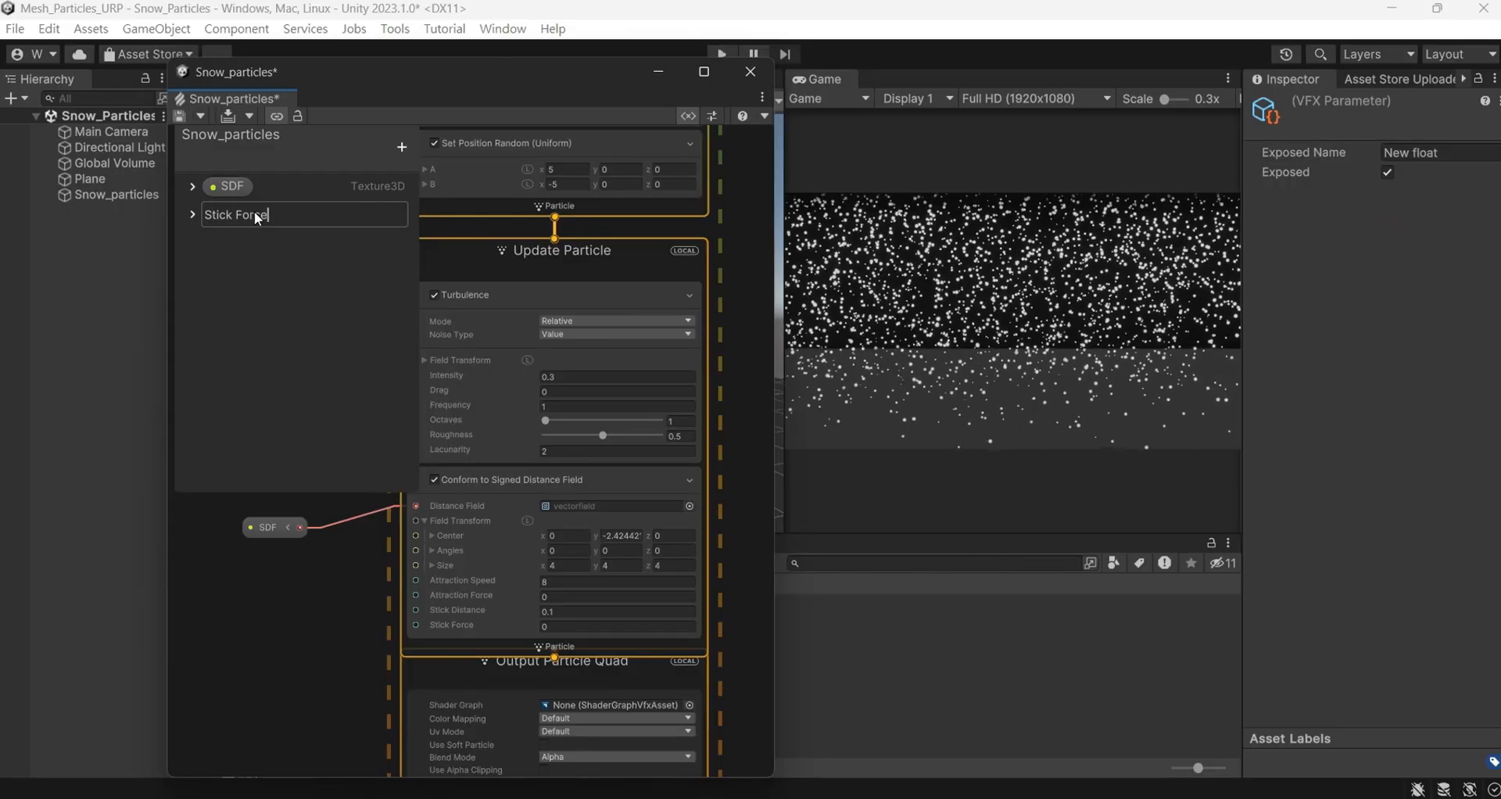
key("Return")
left_click_drag(303, 612, 416, 626)
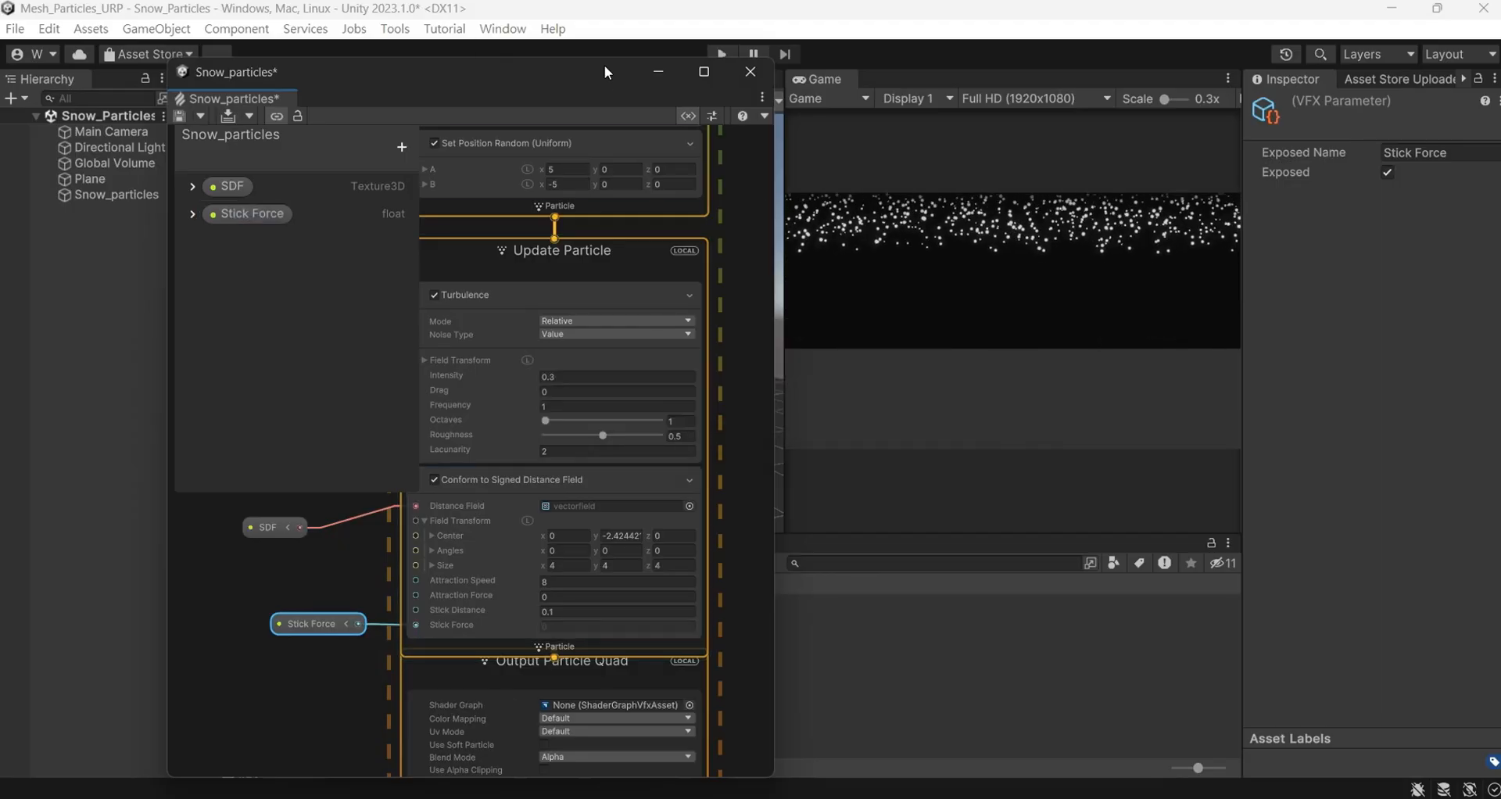
Try Stick Force values of 10 and 50 on the Snow_particles object and inspect the particle figure in the Scene view
left_click_drag(608, 69, 71, 352)
left_click(119, 195)
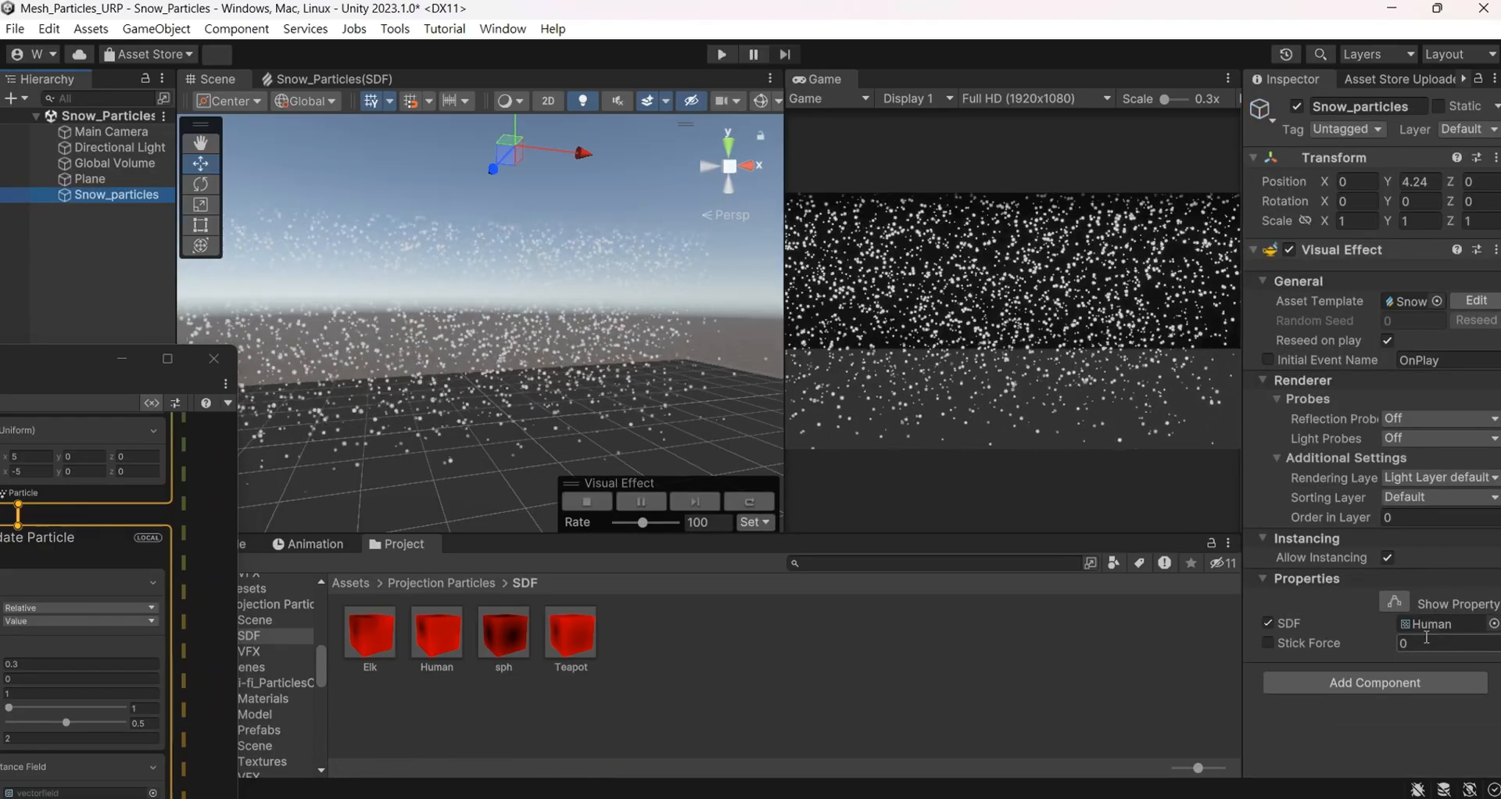
left_click(1428, 642)
type("1")
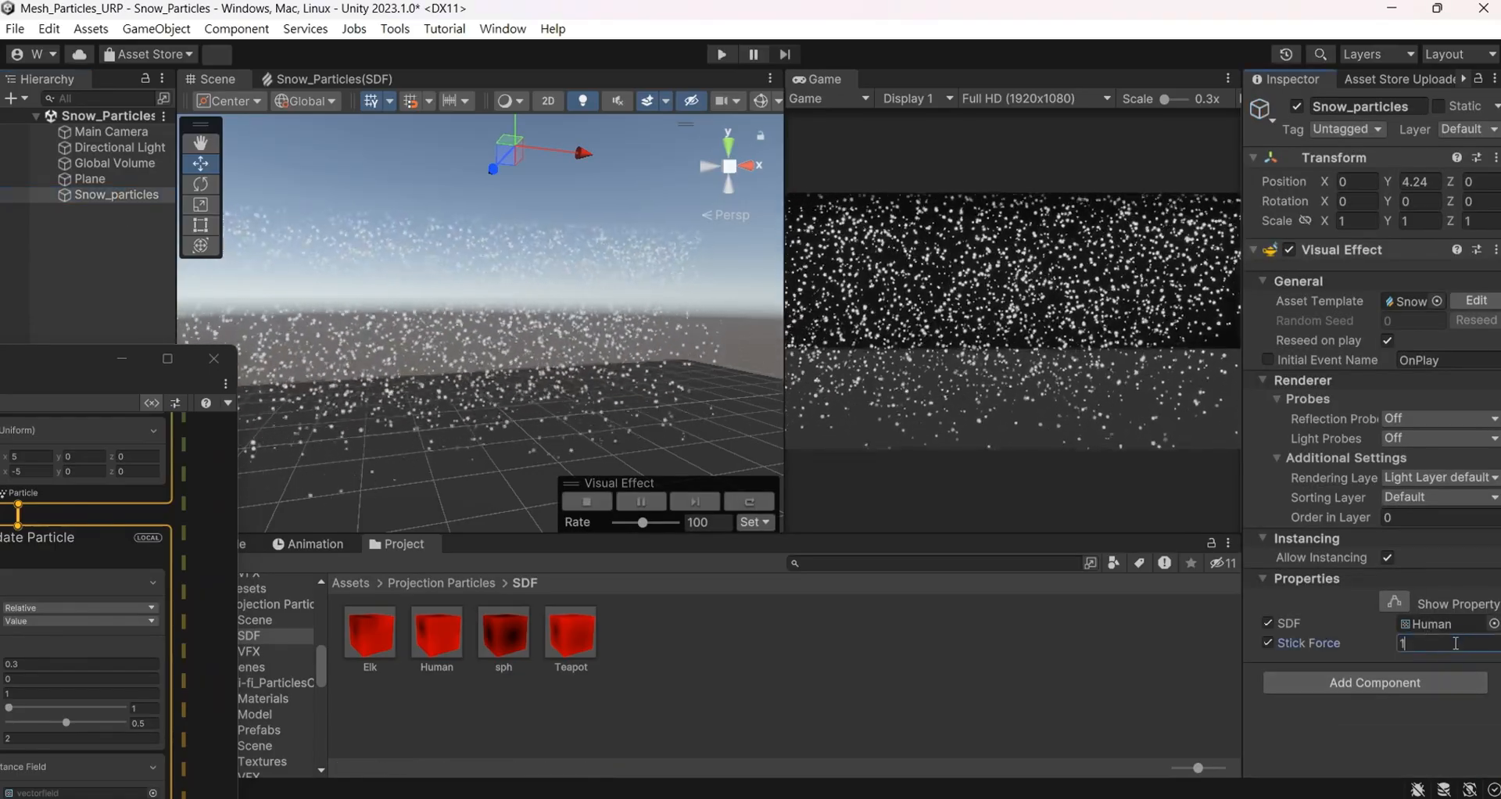
type("0")
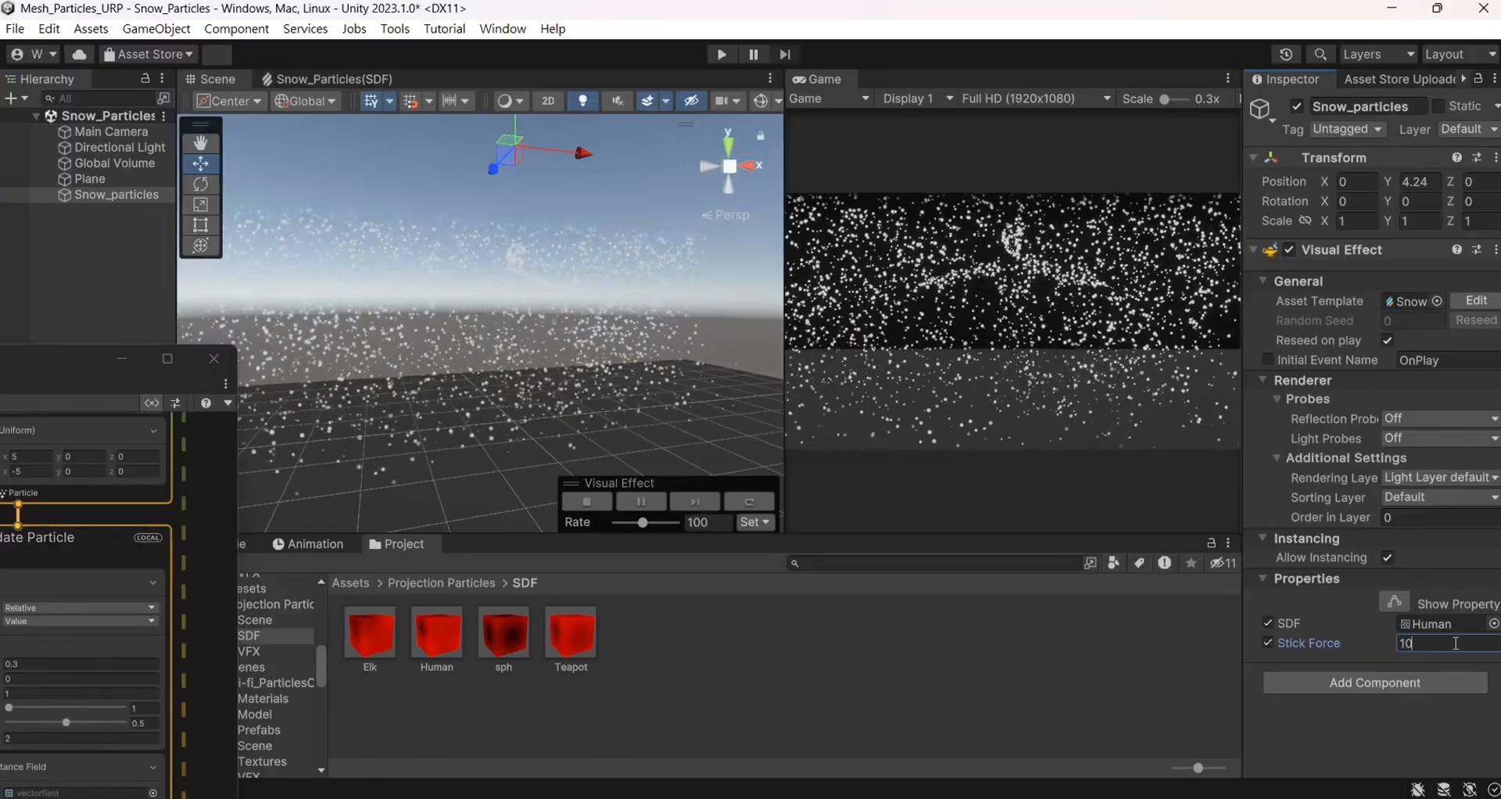
key("Return")
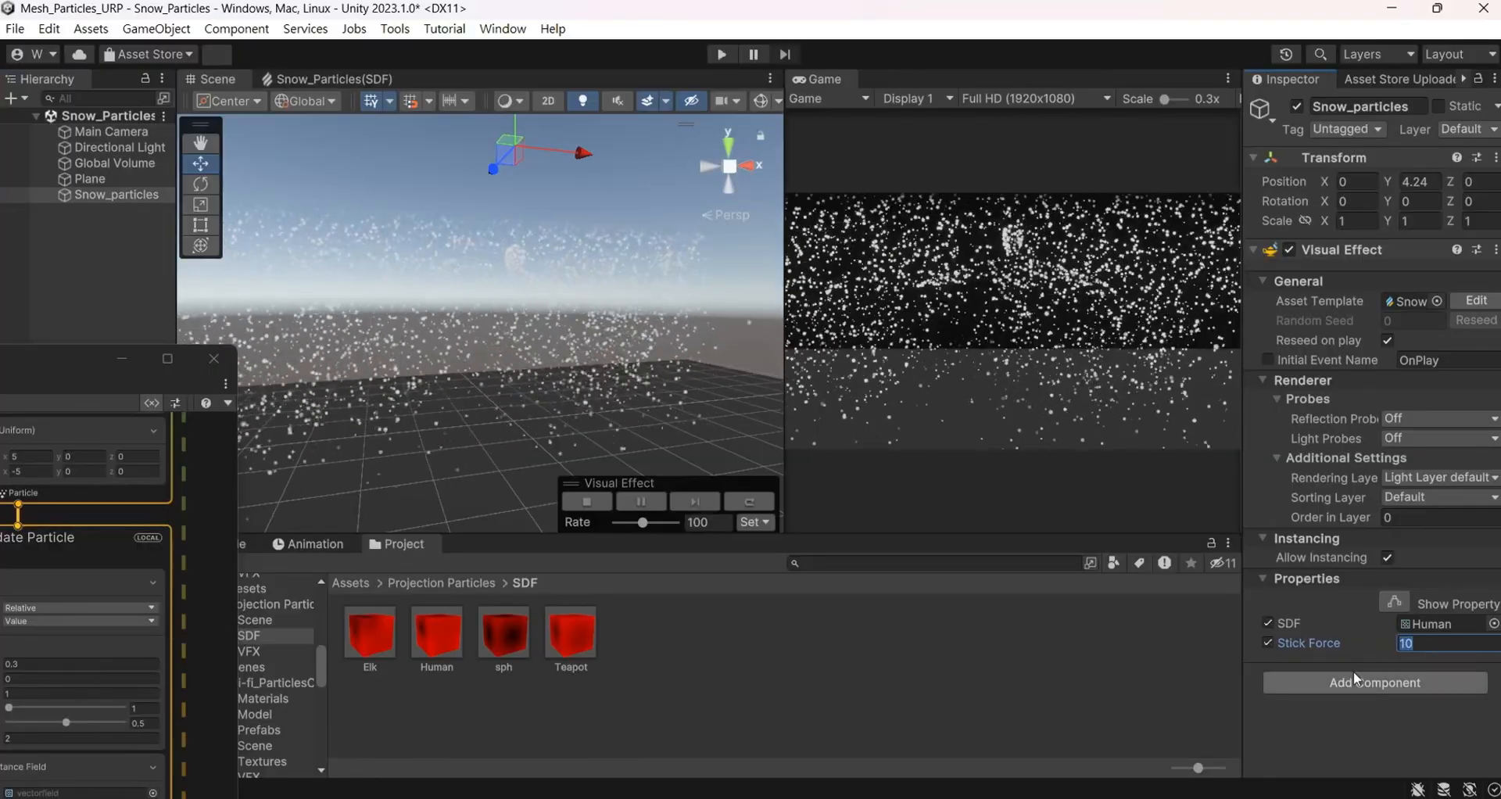
type("50")
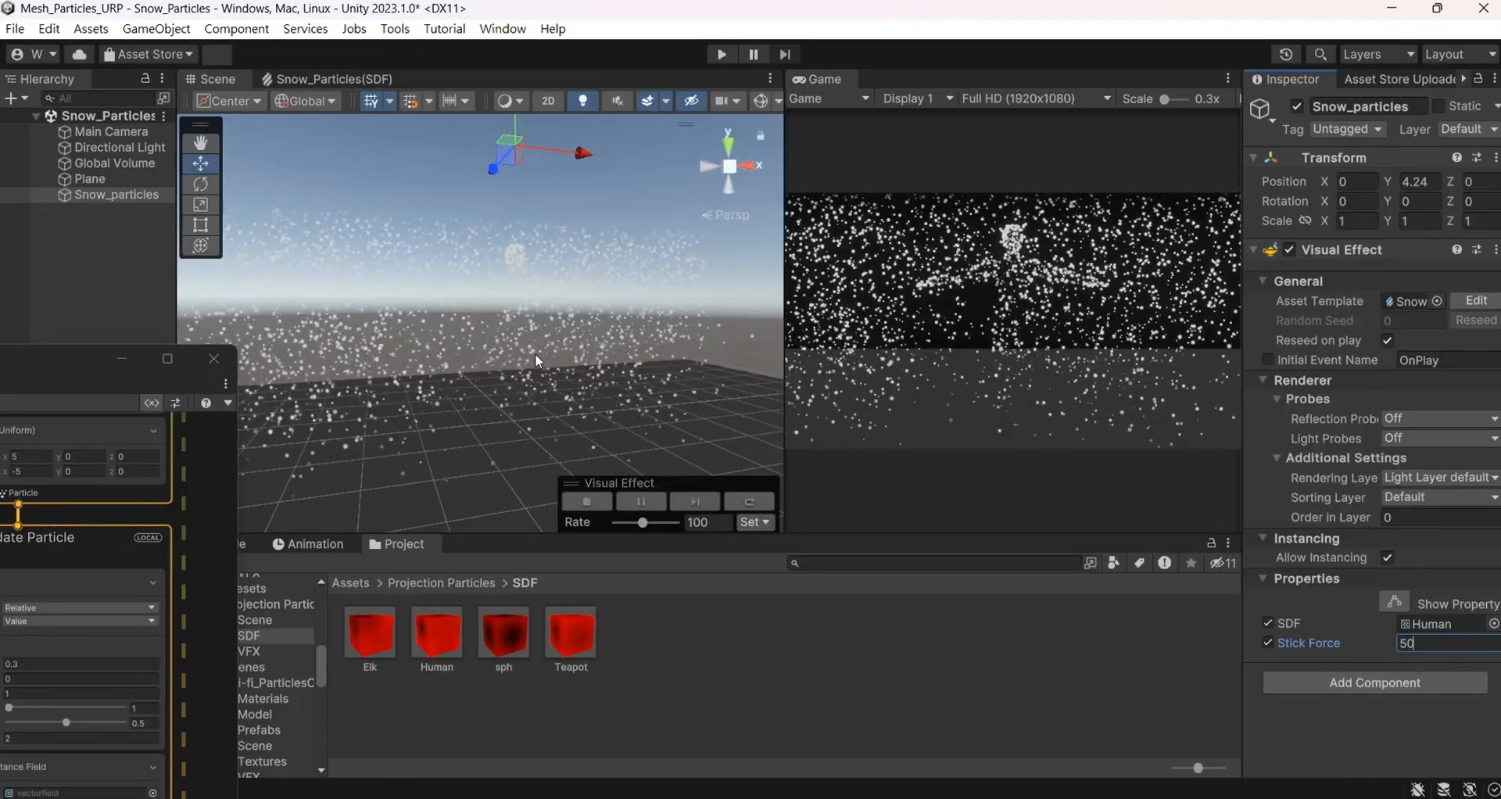
left_click_drag(535, 354, 462, 432, "alt")
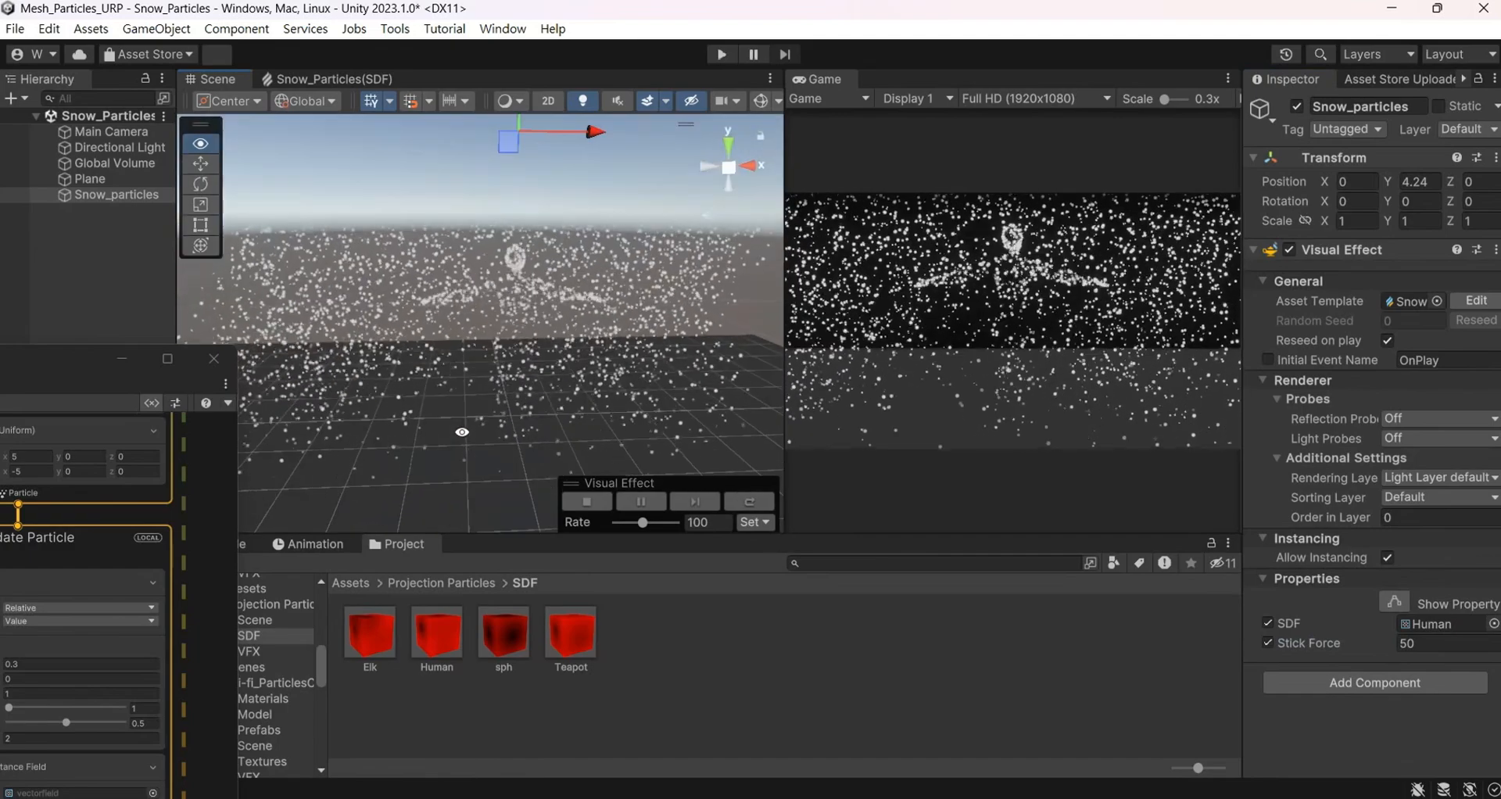
Set the Conform to Signed Distance Field block's Attraction Speed to 5 and Stick Distance to 0.5
left_click_drag(13, 360, 518, 59)
left_click(558, 592)
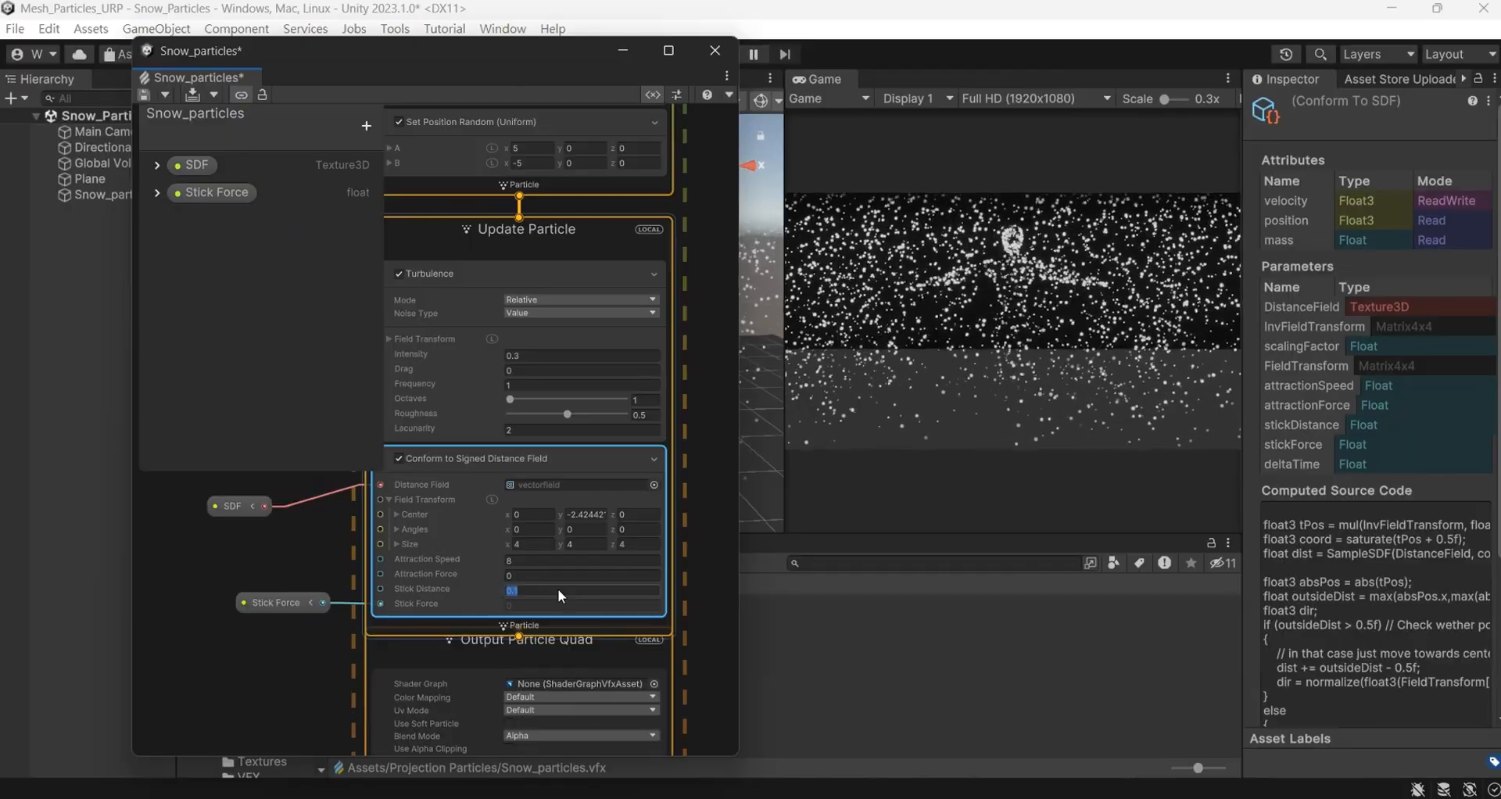
left_click(550, 560)
type("0")
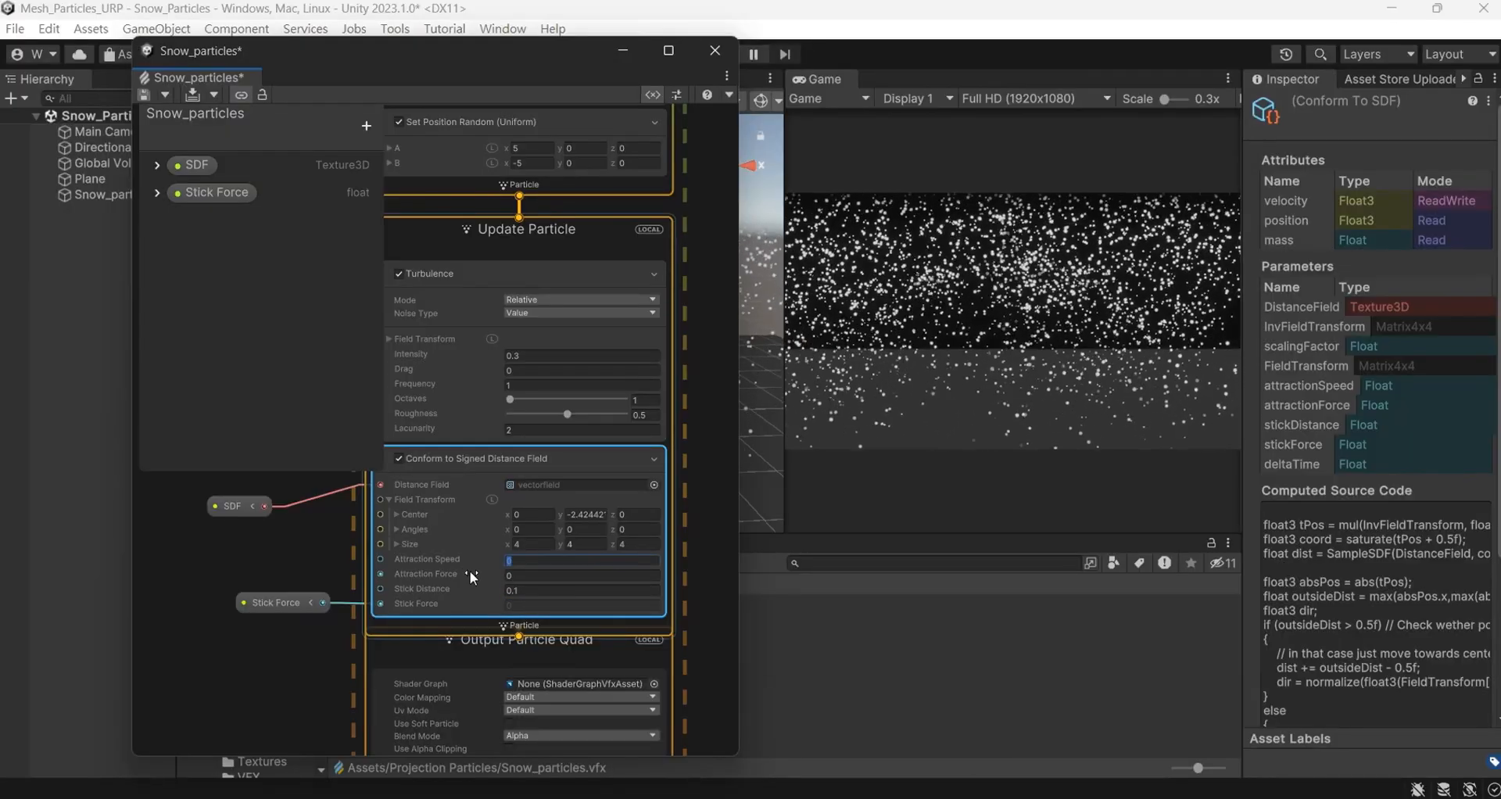
type("5")
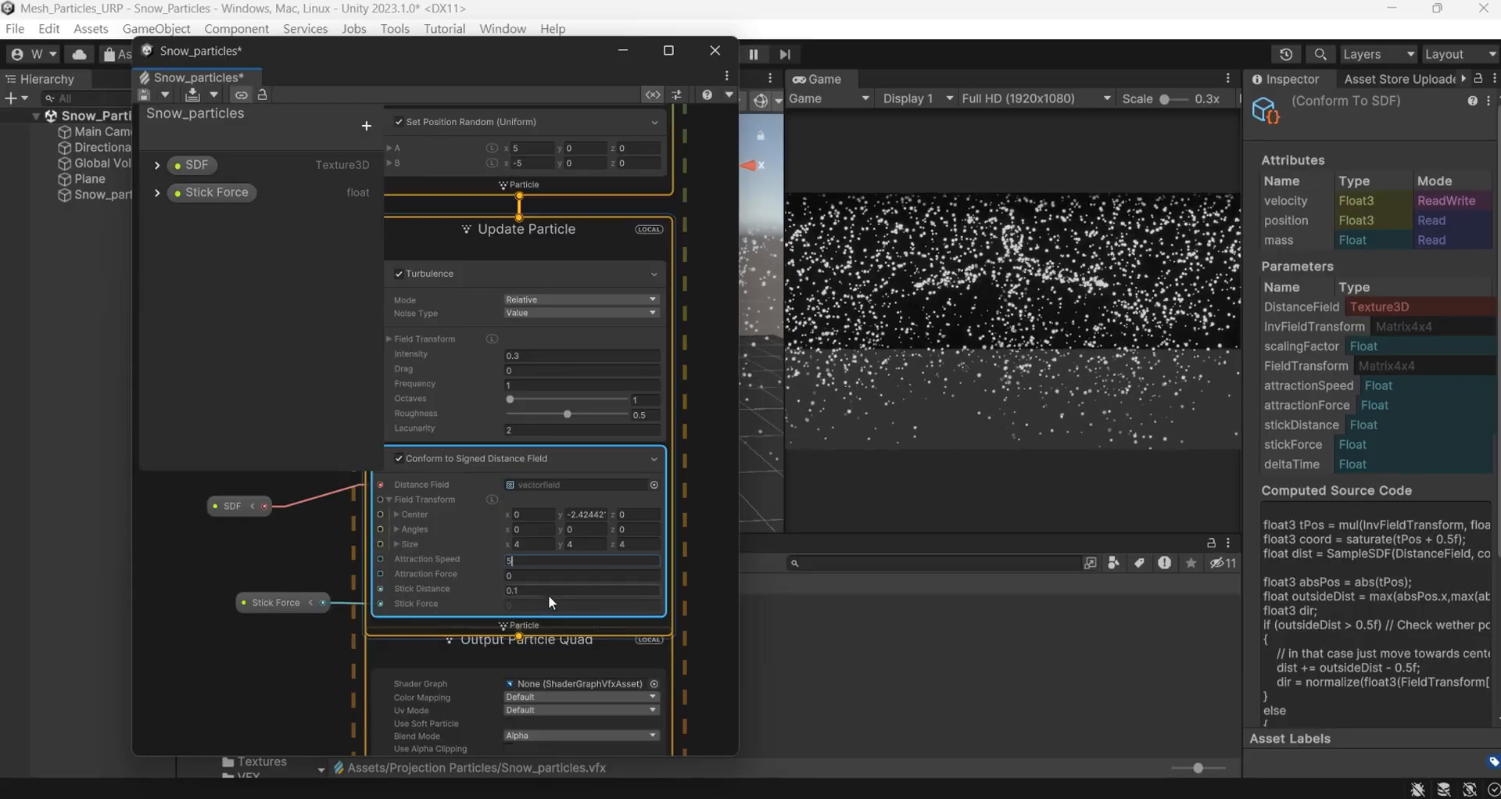
left_click(548, 592)
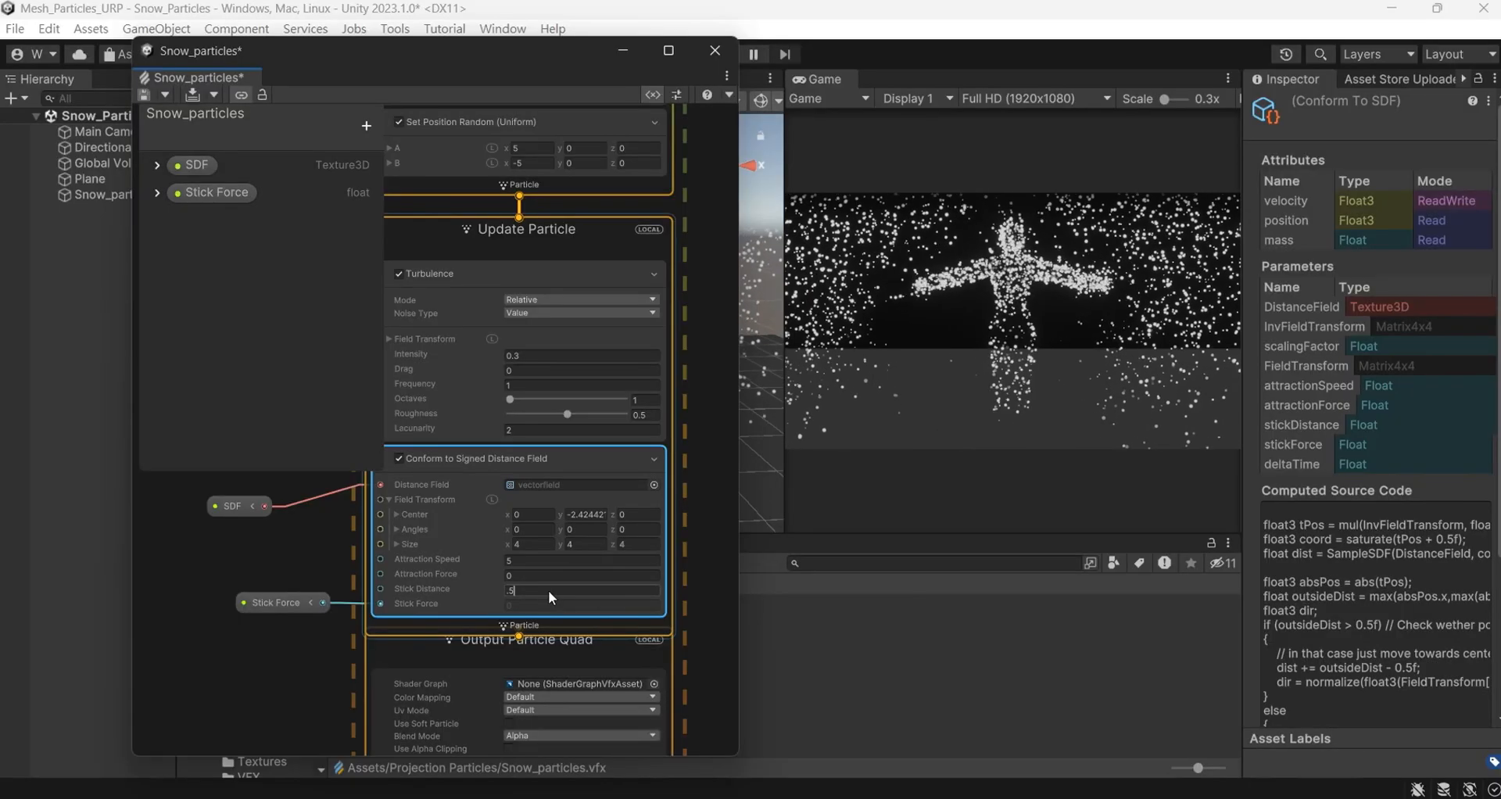
type(".5")
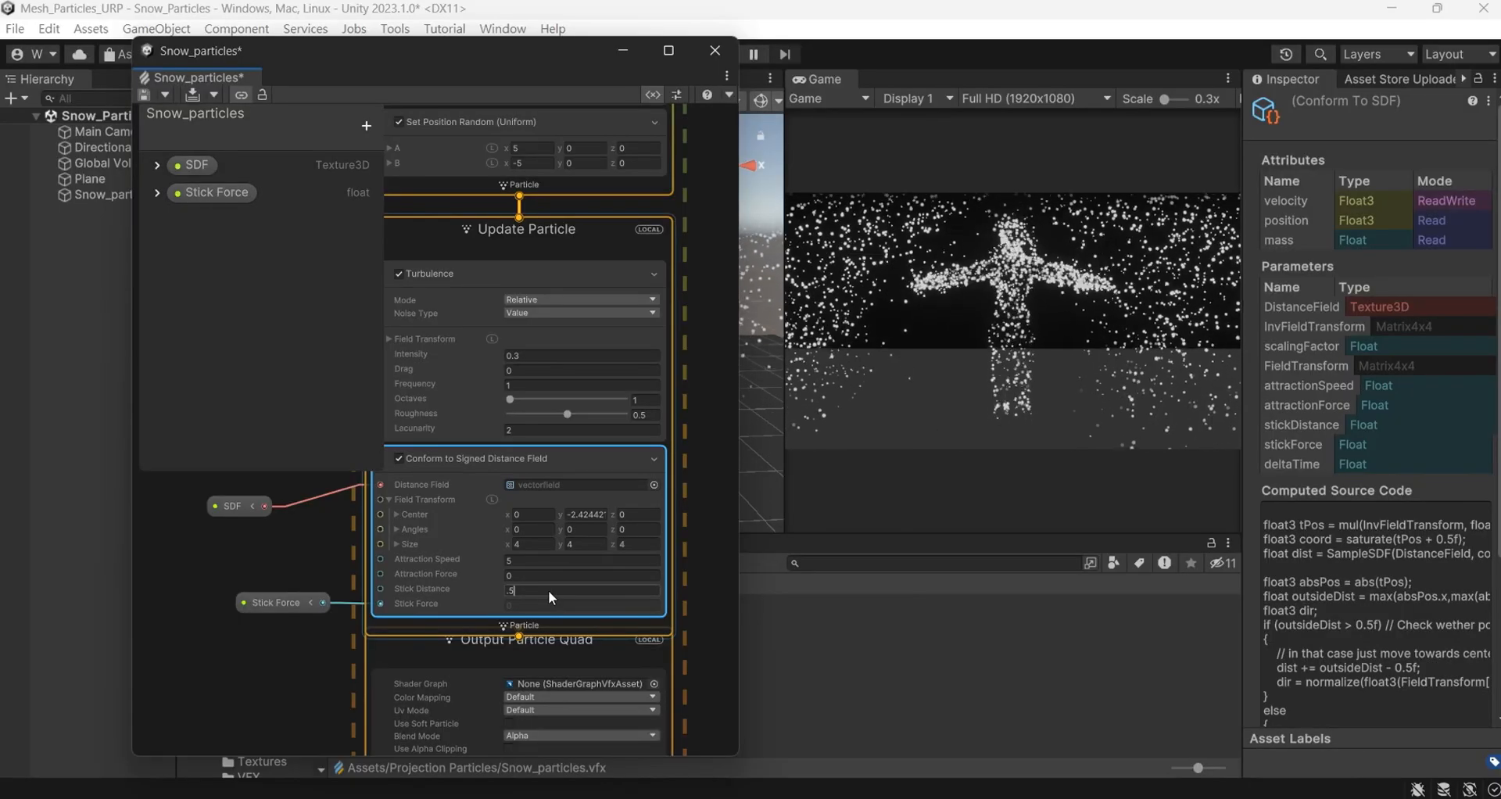
Set the Field Transform's Center Y to -2.2 and the block's Attraction Speed to 7
left_click(581, 513)
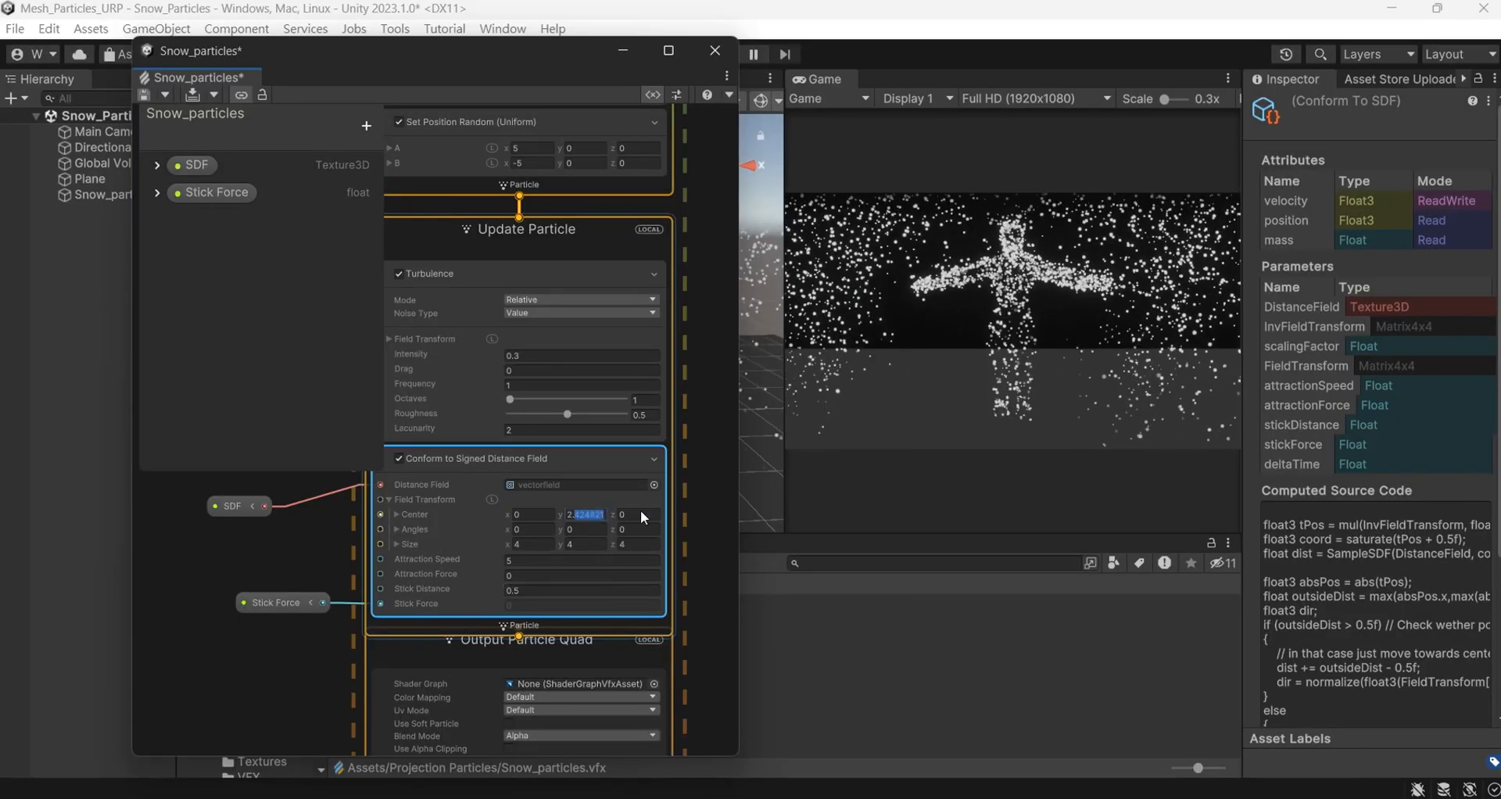
type("-2.2")
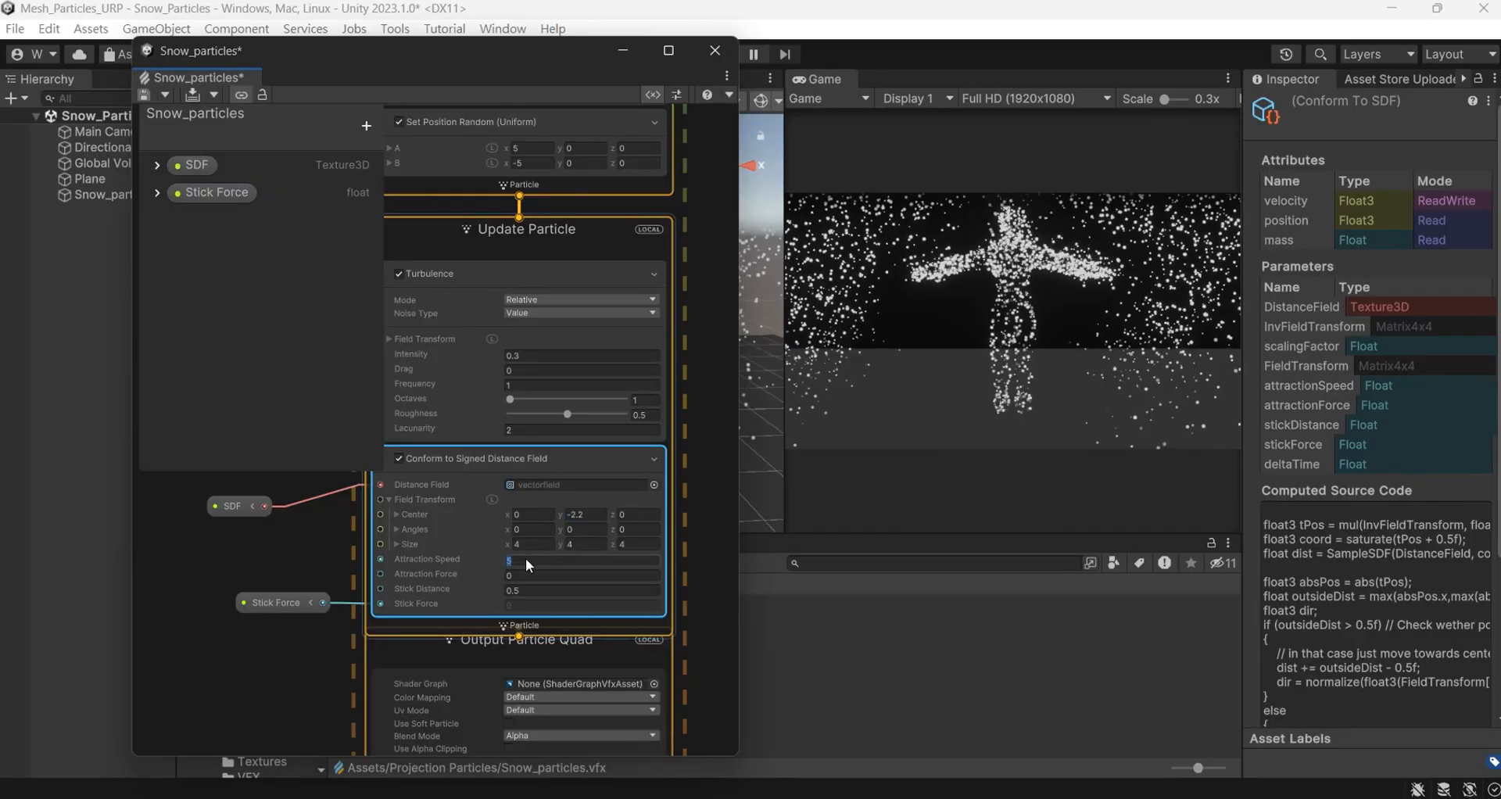
Try a Stick Force of 20 on the Snow_particles object, then set it to 10
left_click_drag(560, 45, 340, 435)
left_click(144, 196)
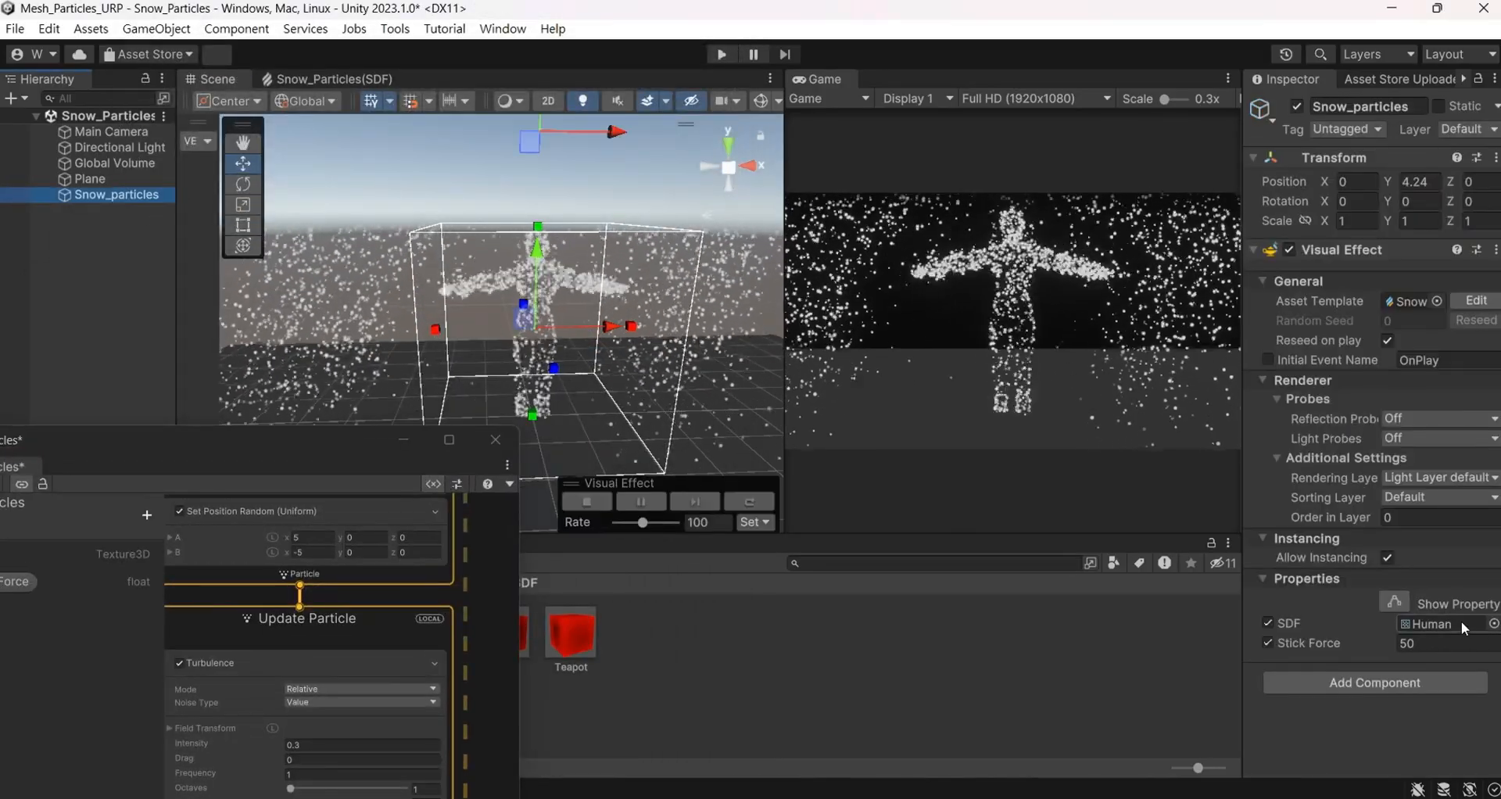
left_click(1428, 644)
type("20")
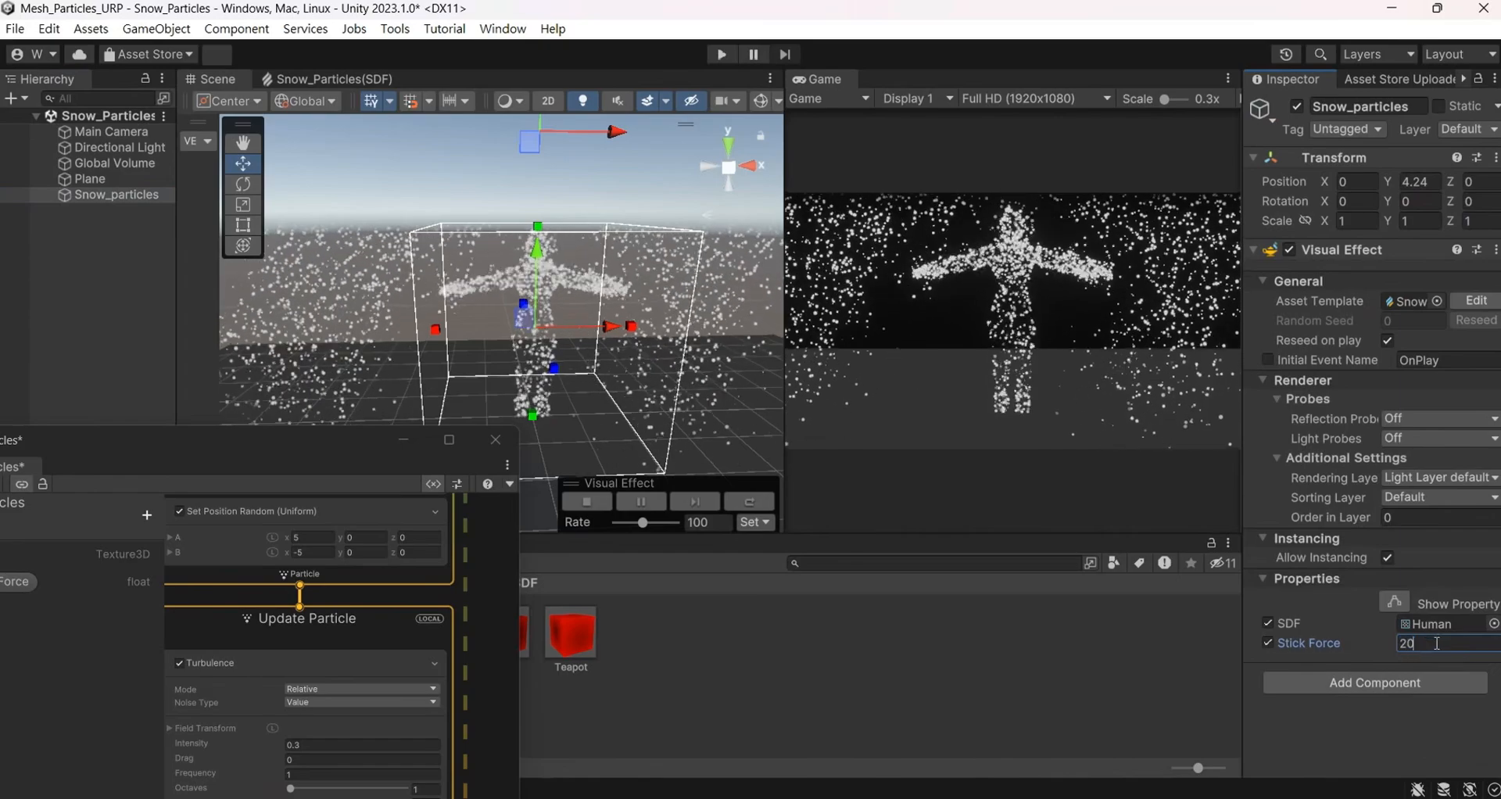
key("BackSpace")
key("BackSpace")
type("10")
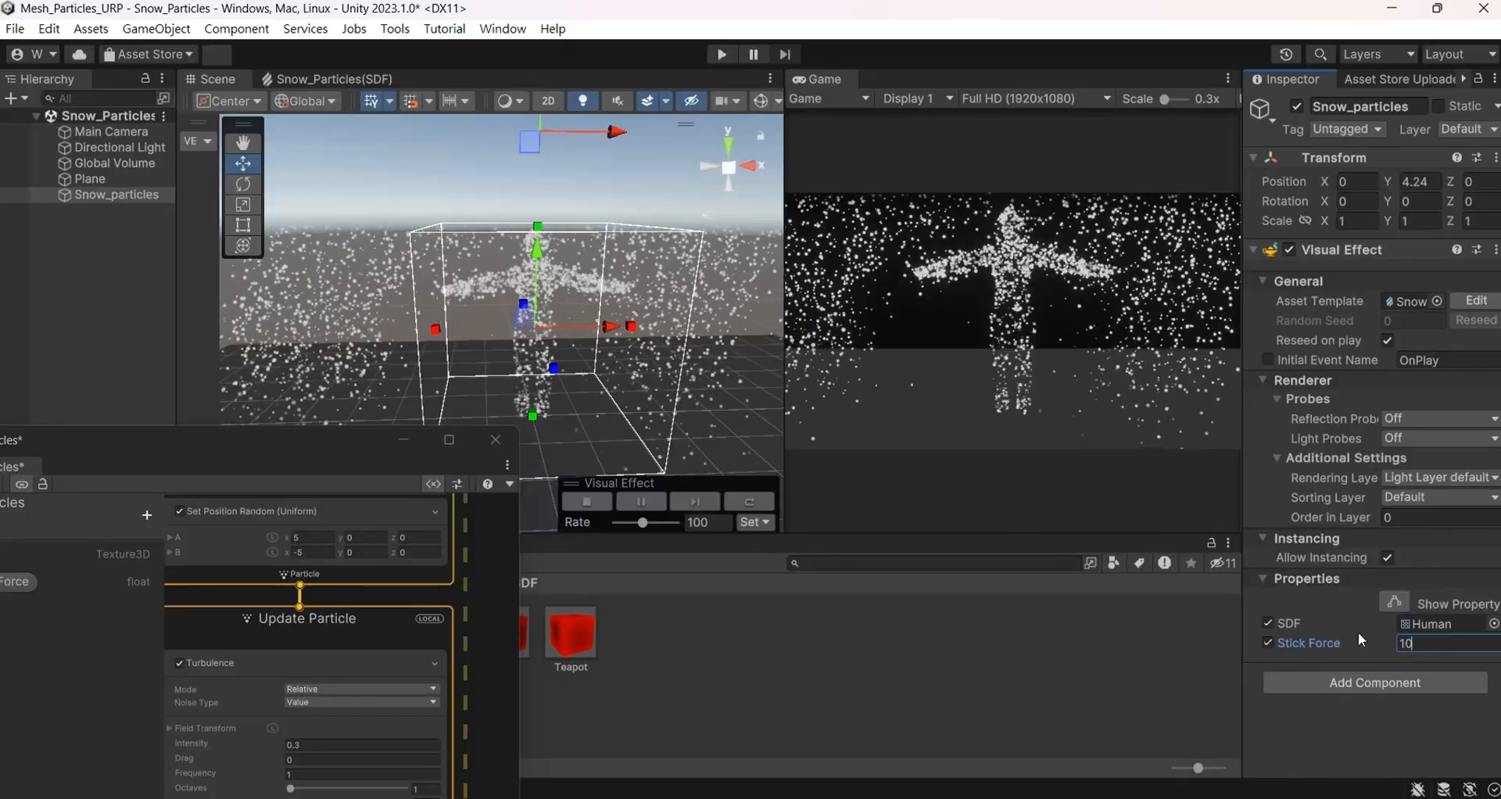
left_click_drag(368, 449, 459, 152)
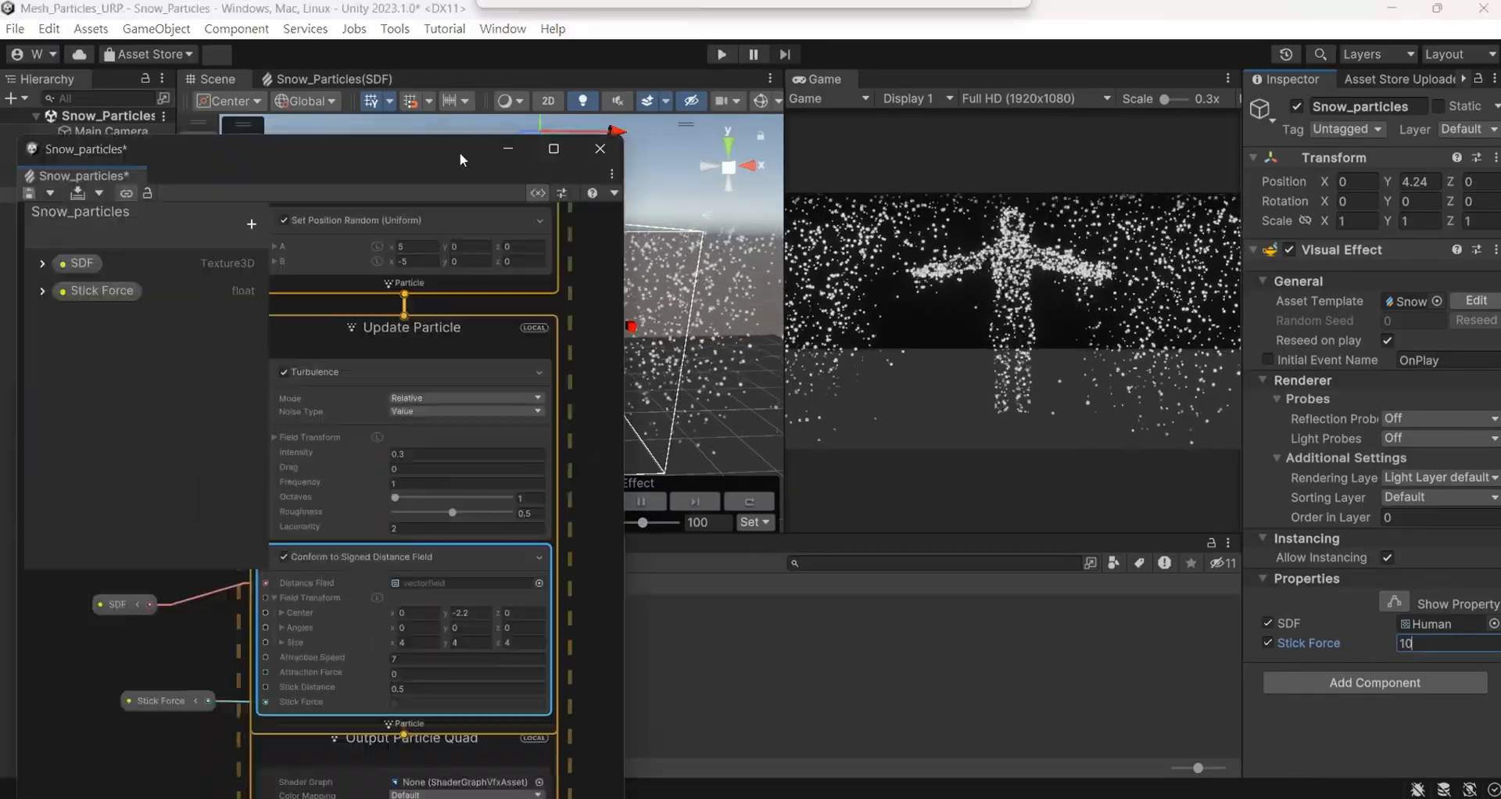
Duplicate the whole snow particle system with its SDF and Stick Force nodes, and place the copy beside the original
scroll(487, 310, "down", 5)
middle_click_drag(535, 254, 520, 435)
left_click_drag(529, 316, 352, 753)
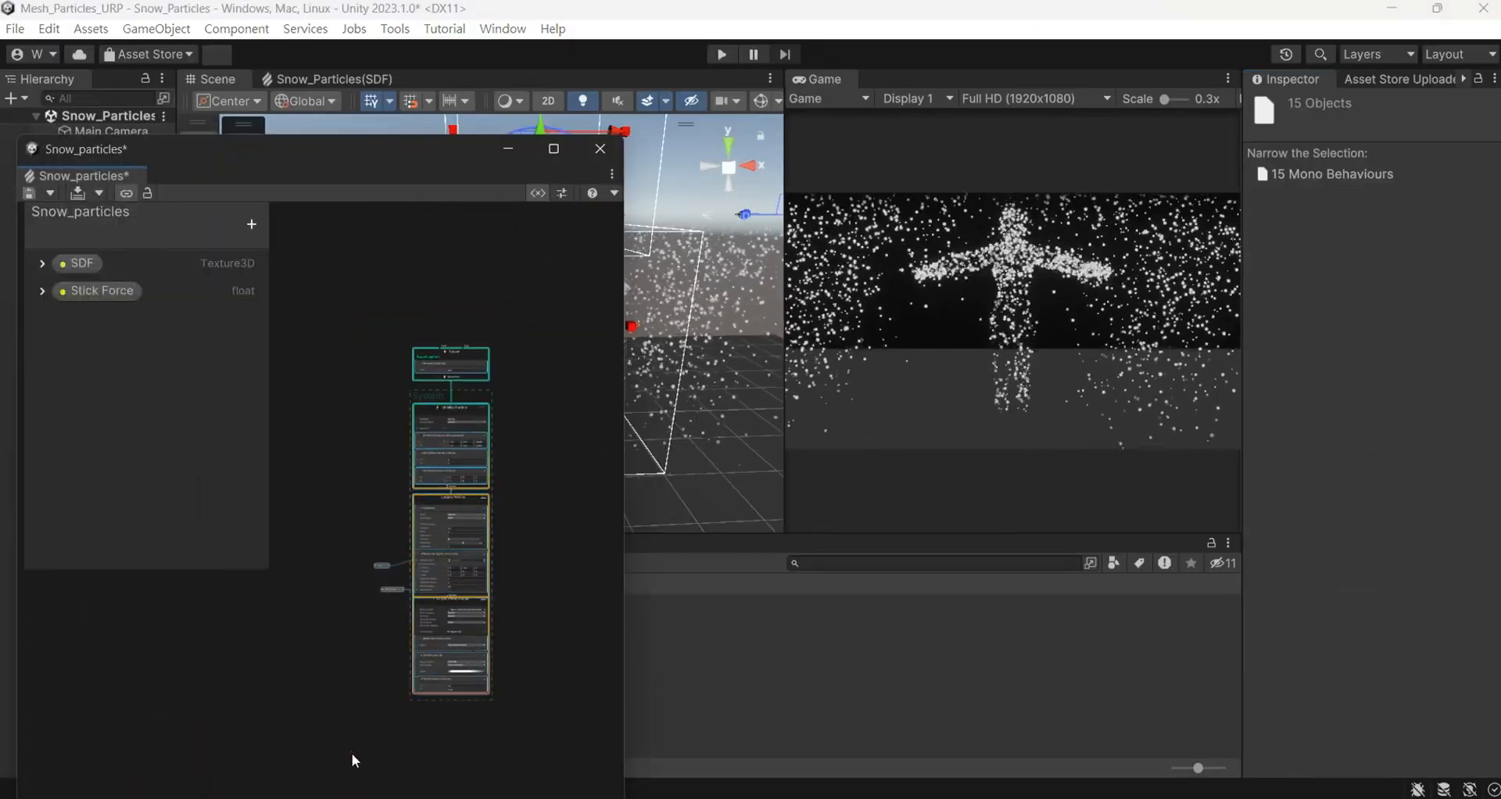
middle_click_drag(522, 516, 476, 481)
key("ctrl+d")
middle_click_drag(523, 372, 486, 317)
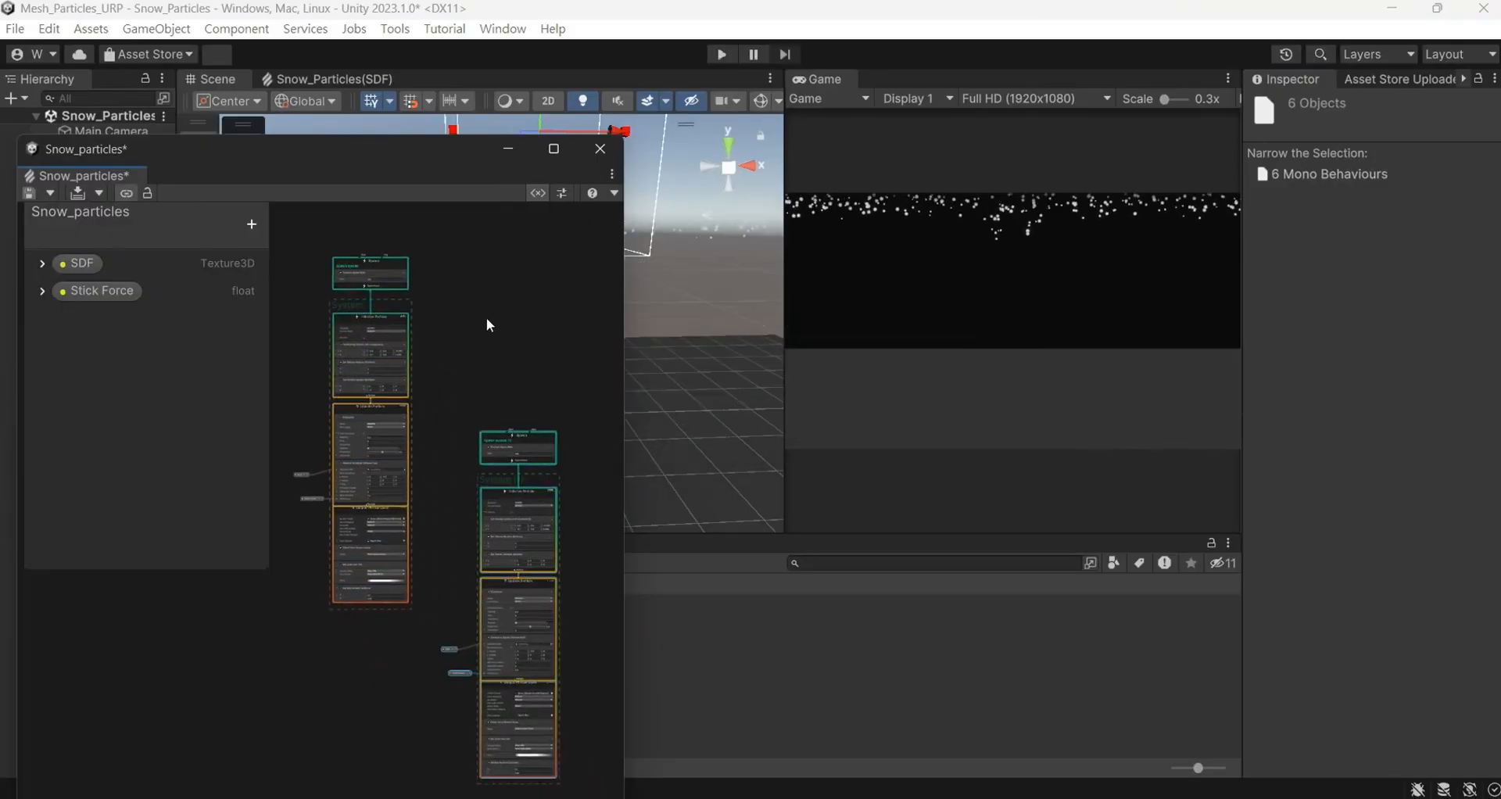
left_click_drag(541, 440, 489, 334)
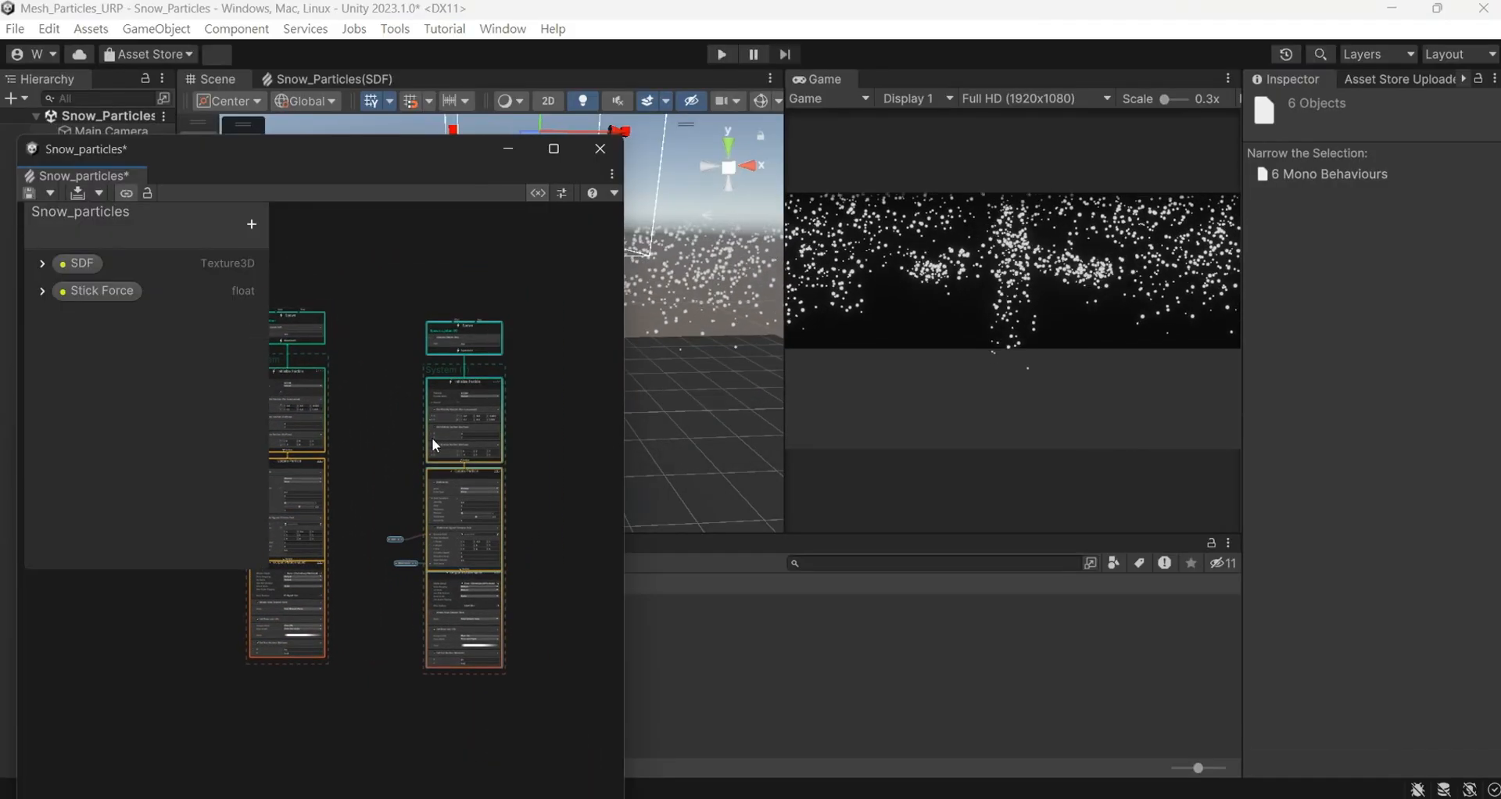
Delete the SDF and Stick Force nodes and the Conform to Signed Distance Field block from the duplicated system
left_click_drag(378, 509, 408, 611)
key("Delete")
scroll(410, 610, "up", 5)
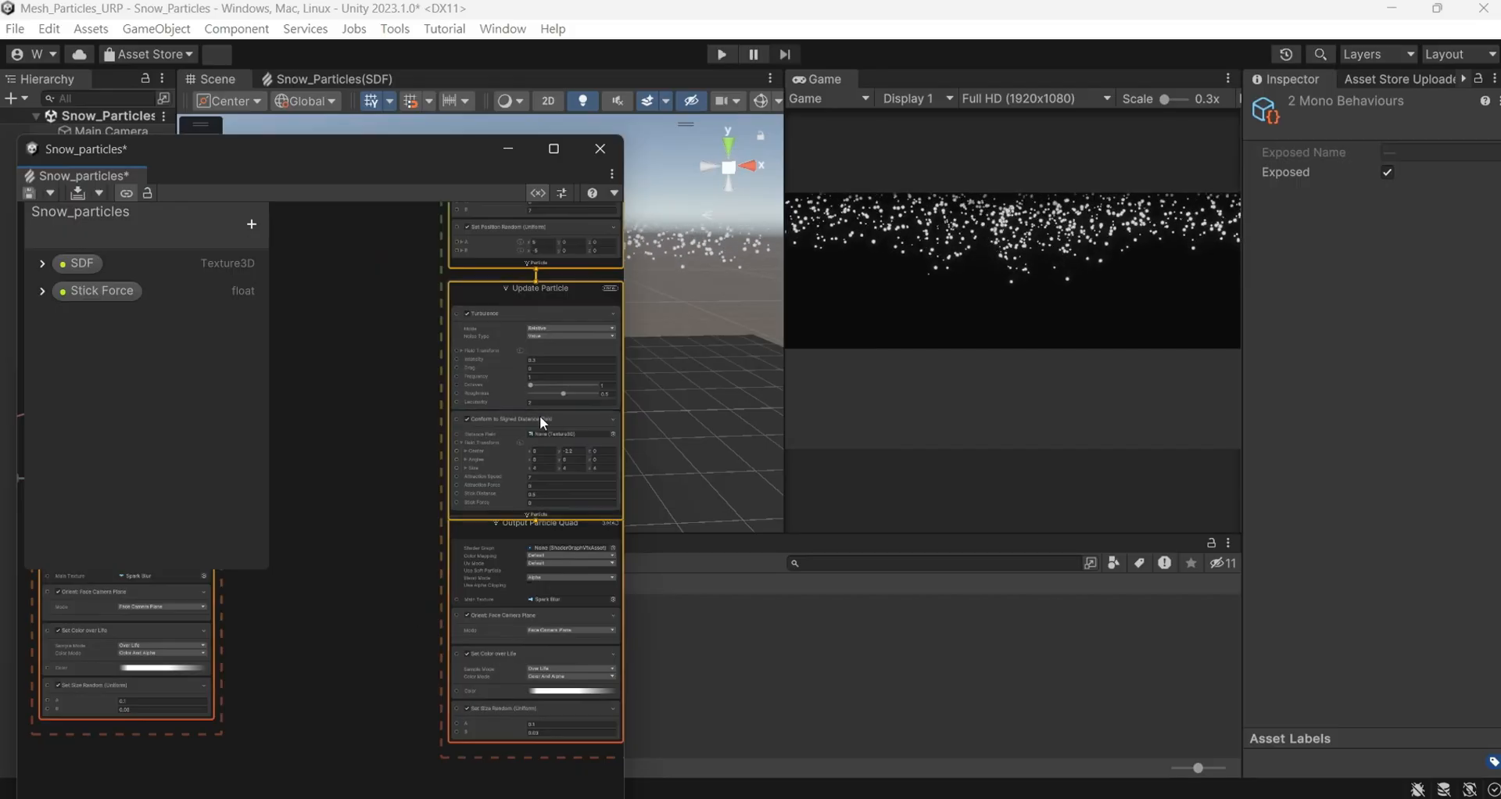
left_click(567, 430)
key("Delete")
scroll(416, 271, "up", 2)
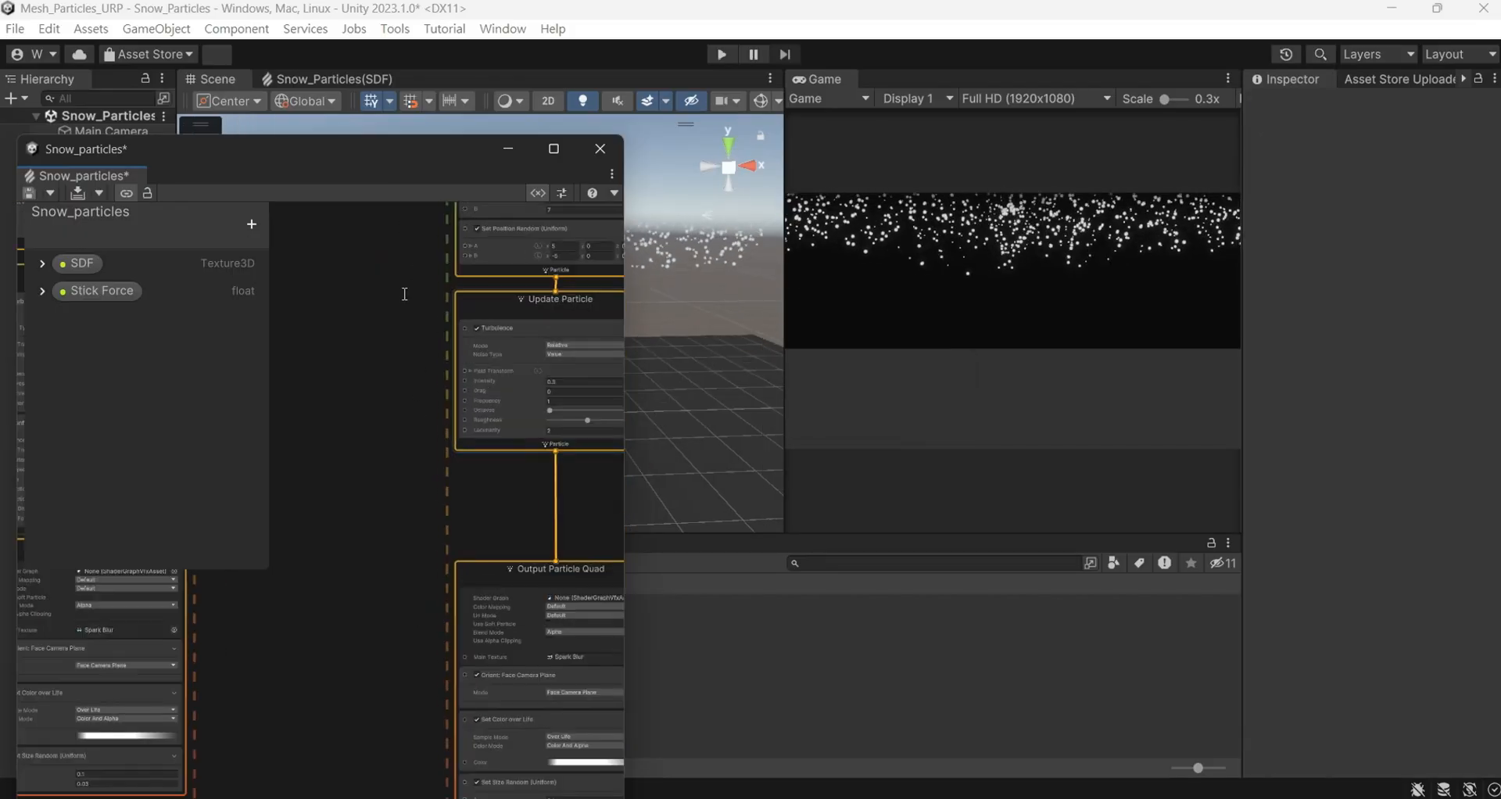
Set the duplicated system's Constant Spawn Rate to 100
middle_click_drag(408, 282, 312, 692)
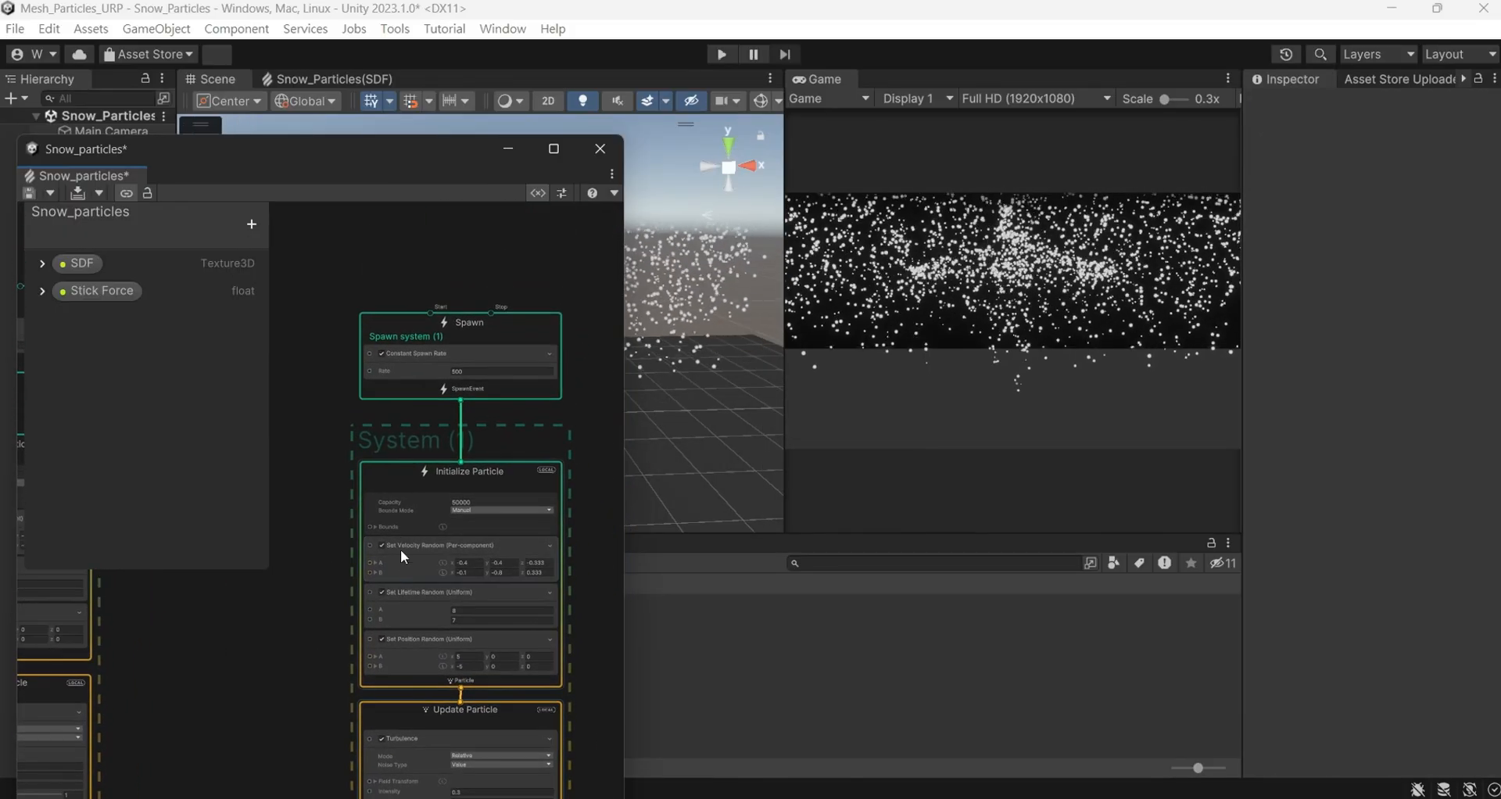
scroll(441, 419, "up", 2)
middle_click_drag(440, 419, 459, 401)
left_click(520, 341)
type("100")
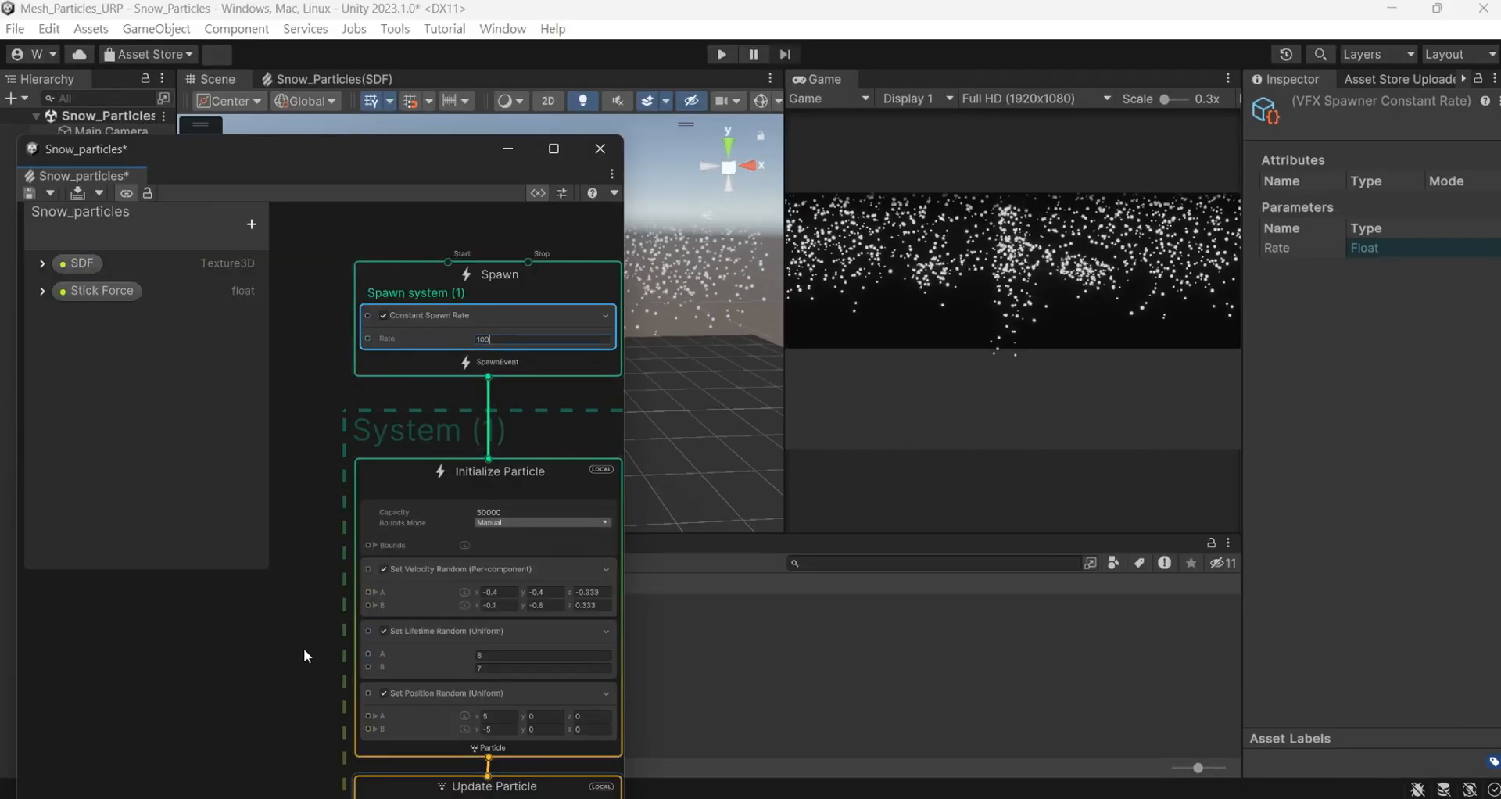
middle_click_drag(304, 649, 290, 575)
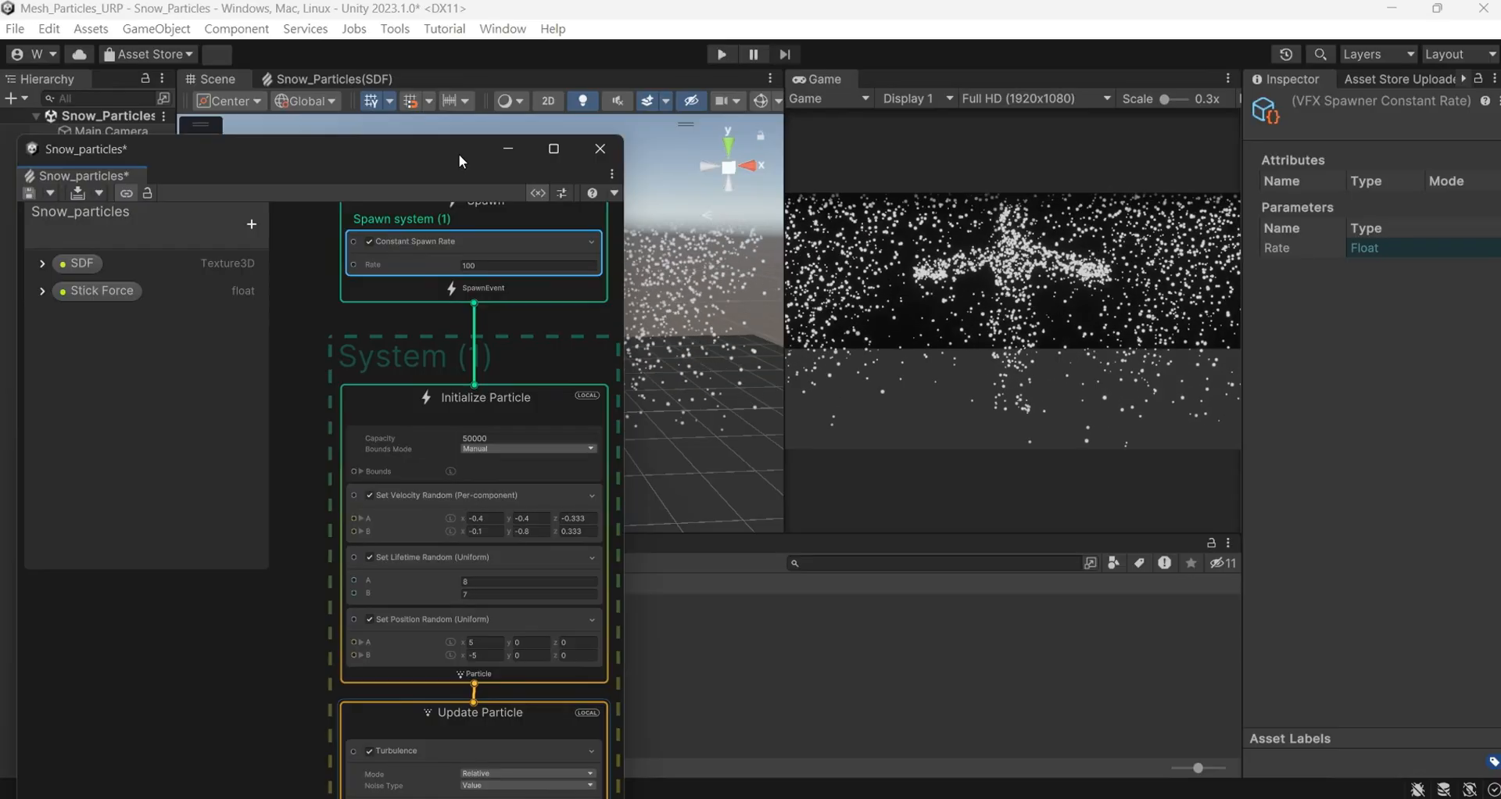
Try the Teapot texture as the SDF property of the Snow_particles object and inspect the shape in the Scene view
left_click_drag(462, 156, 519, 425)
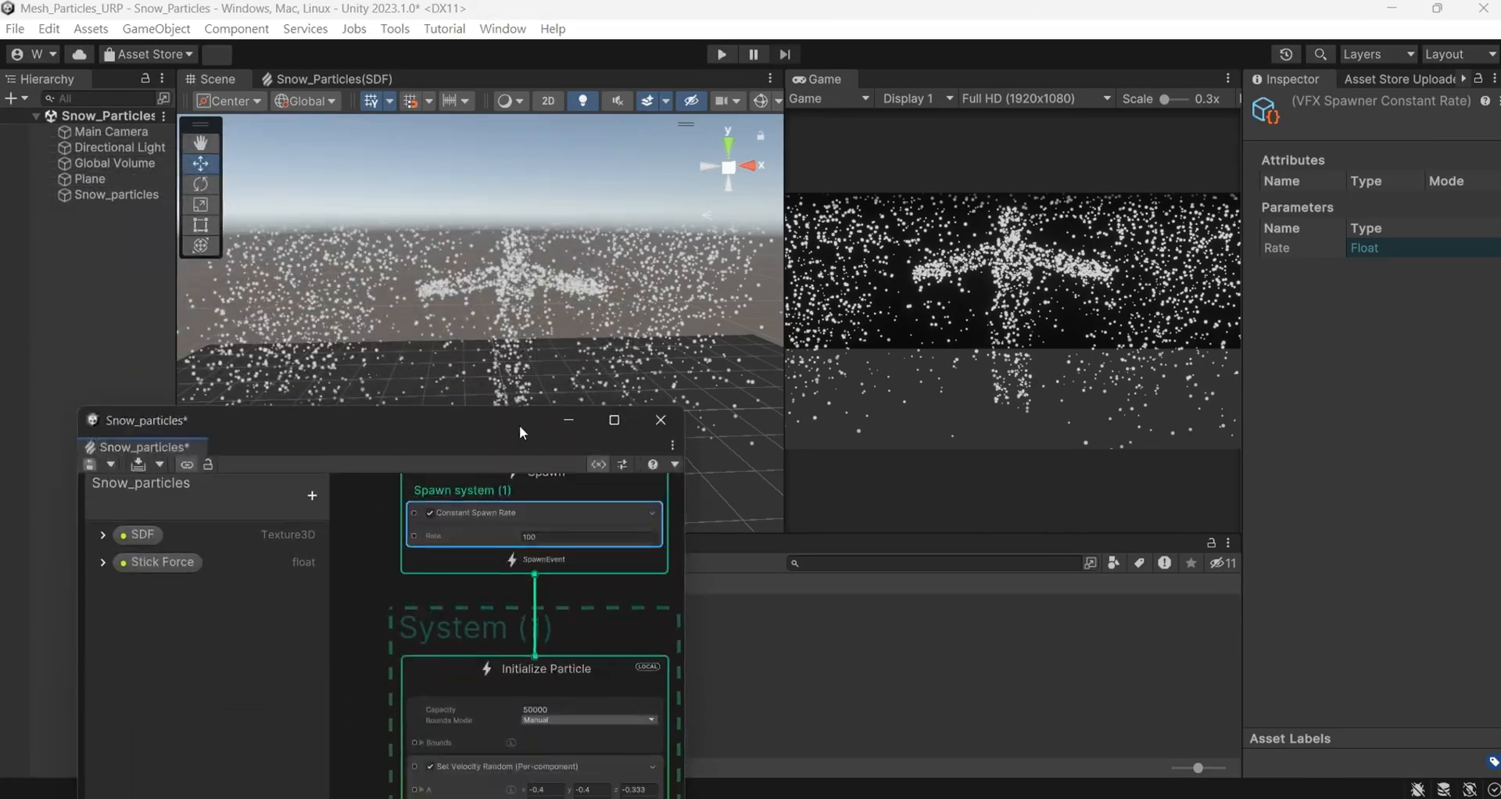
left_click(151, 196)
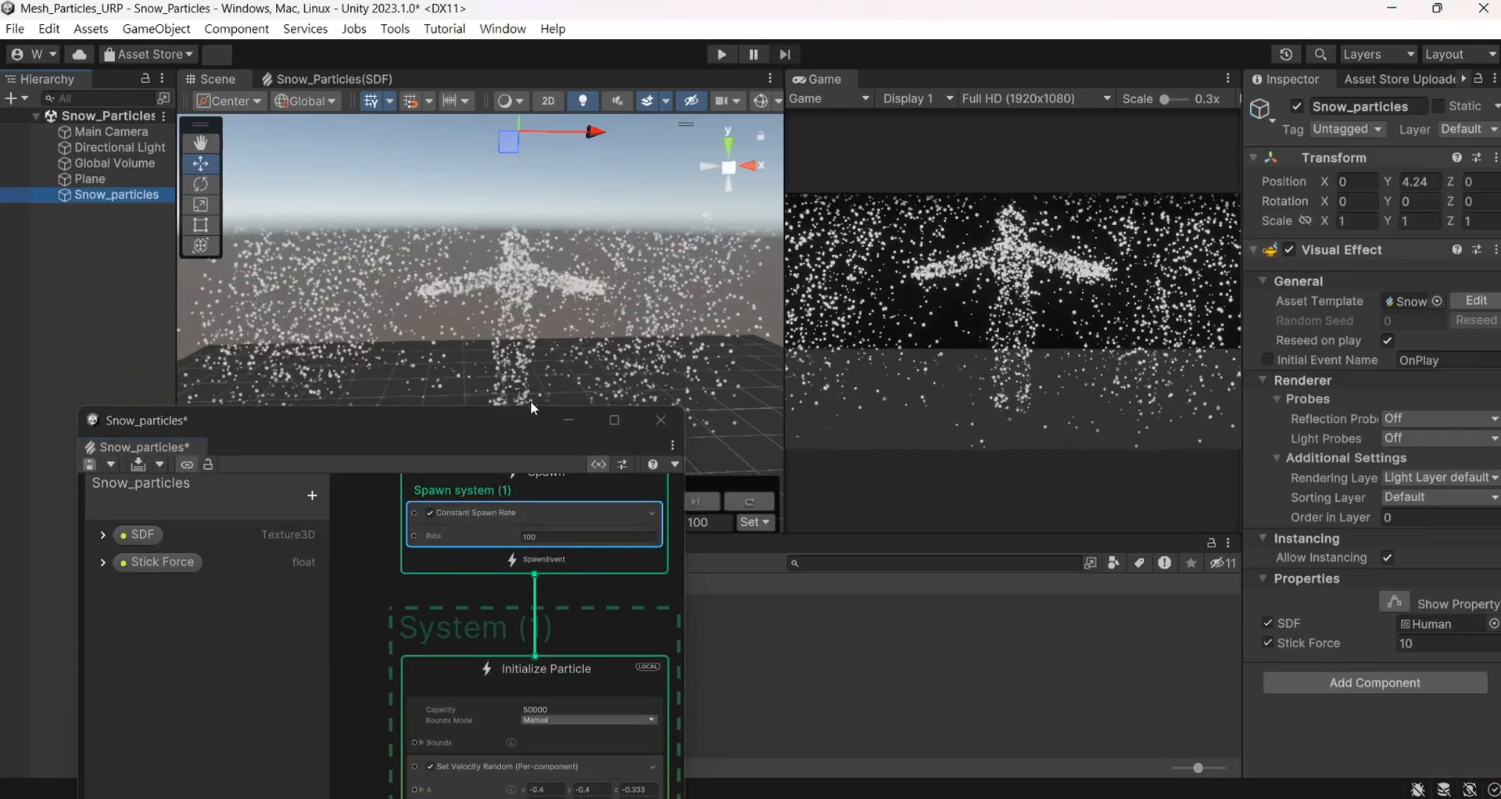
left_click_drag(530, 430, 156, 229)
left_click_drag(587, 637, 1433, 624)
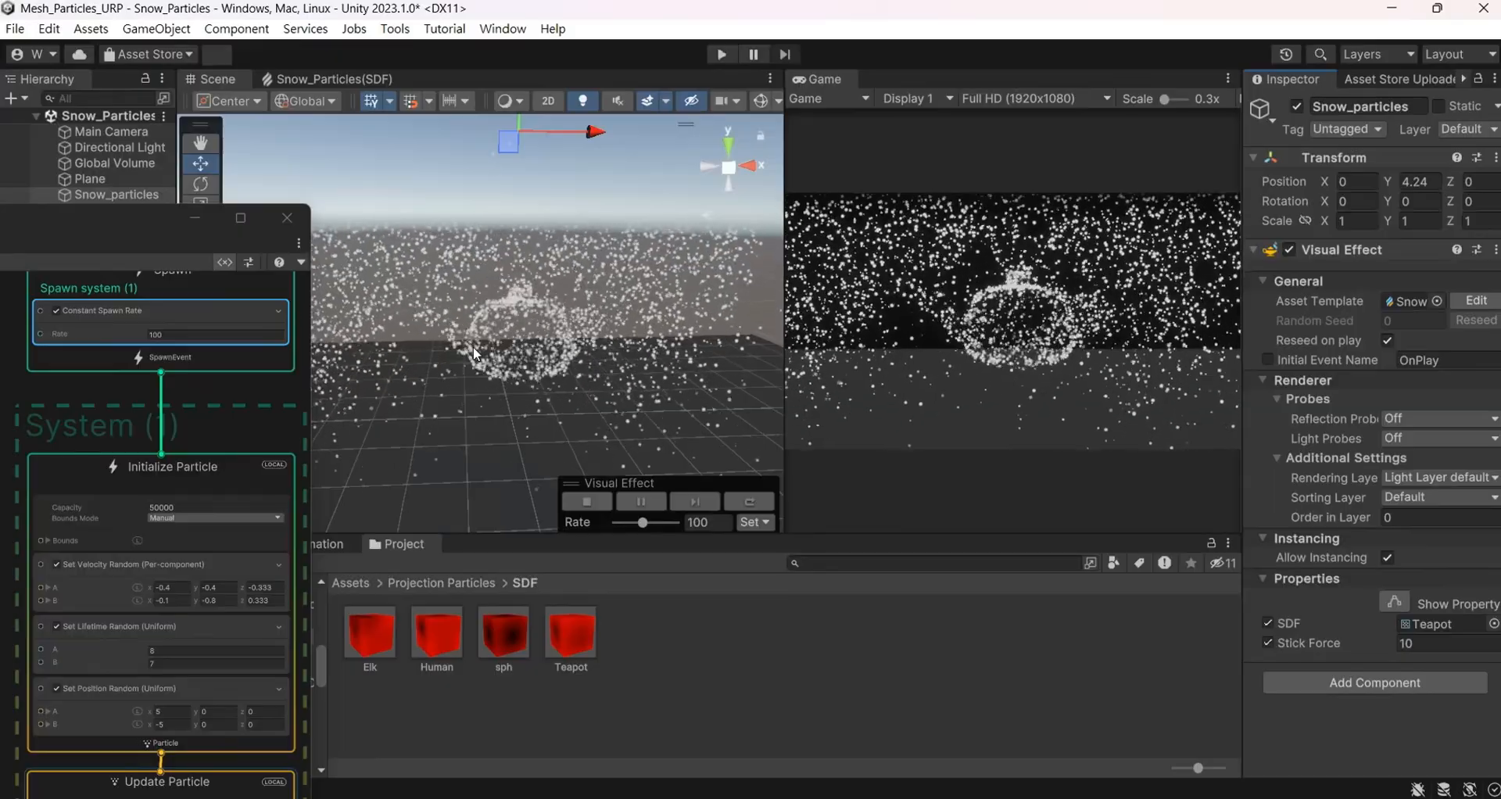
left_click_drag(505, 366, 537, 222, "alt")
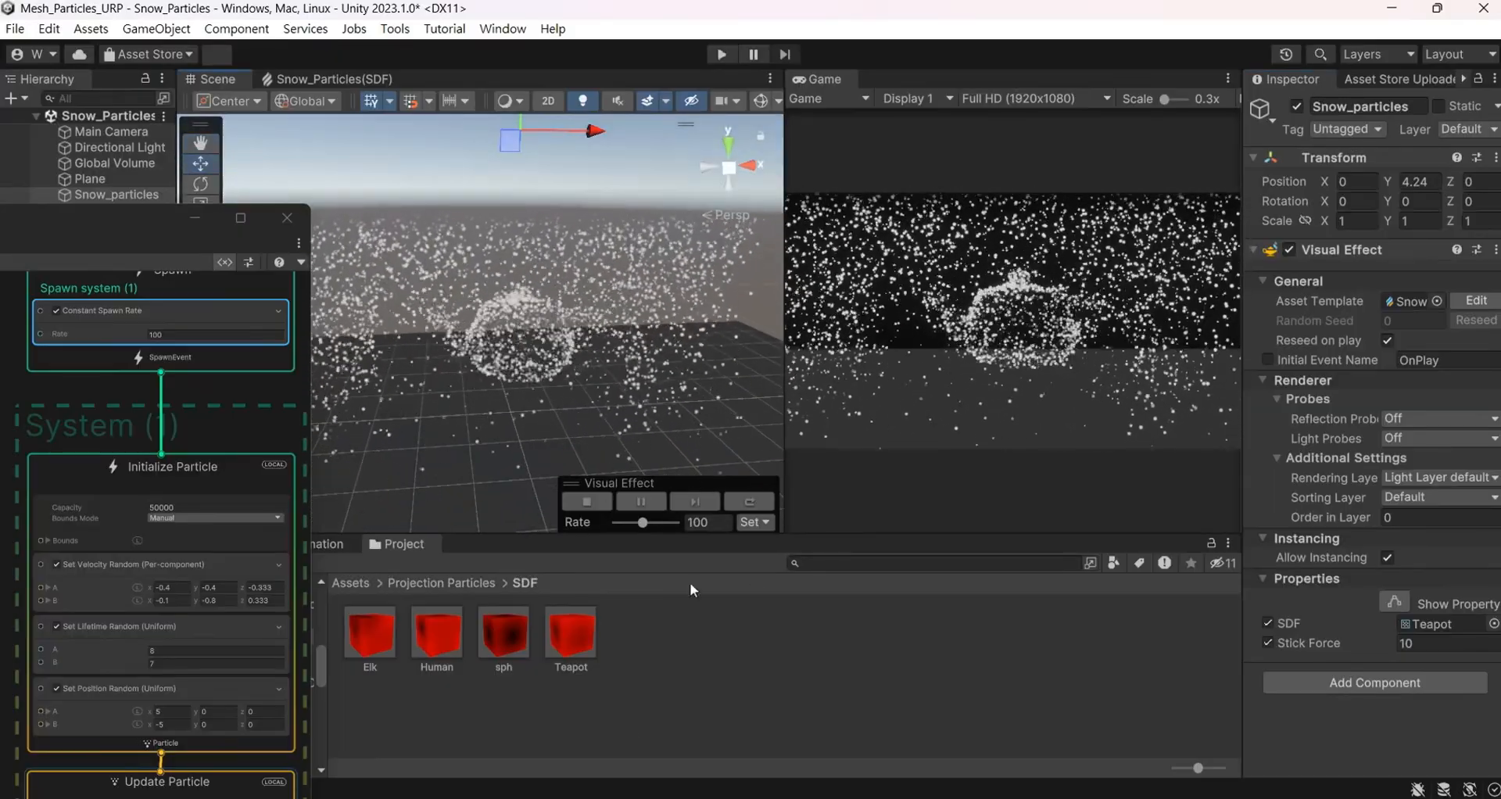
Try the Elk texture as the Snow_particles object's SDF, inspect it, and switch the SDF to sph
left_click_drag(387, 654, 1439, 632)
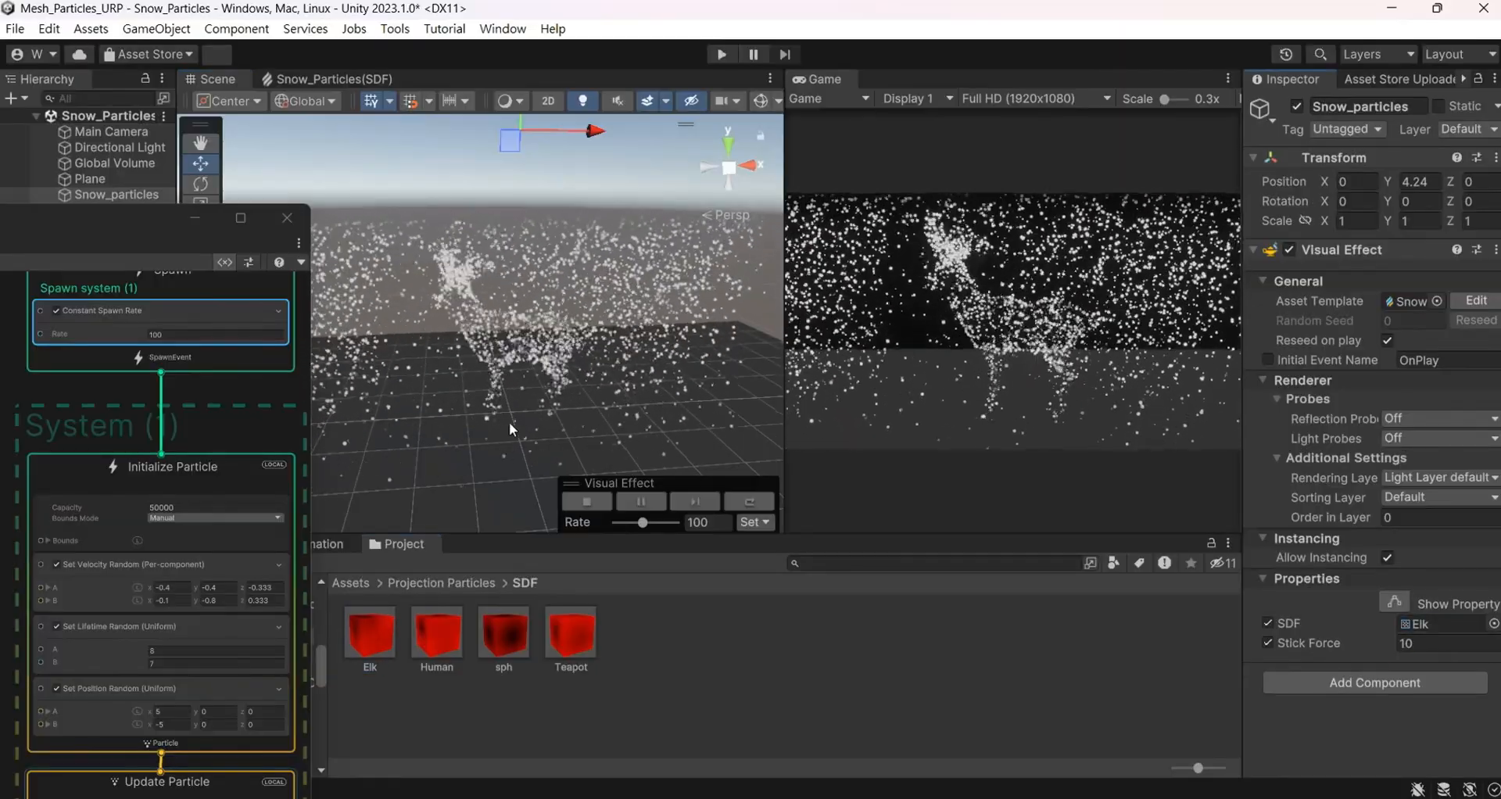
mouse_move(417, 422)
left_mouse_down("alt")
mouse_move(955, 494)
mouse_move(1293, 453)
mouse_move(1090, 503)
mouse_move(571, 449)
mouse_move(447, 419)
left_mouse_up("alt")
left_click_drag(503, 635, 1431, 624)
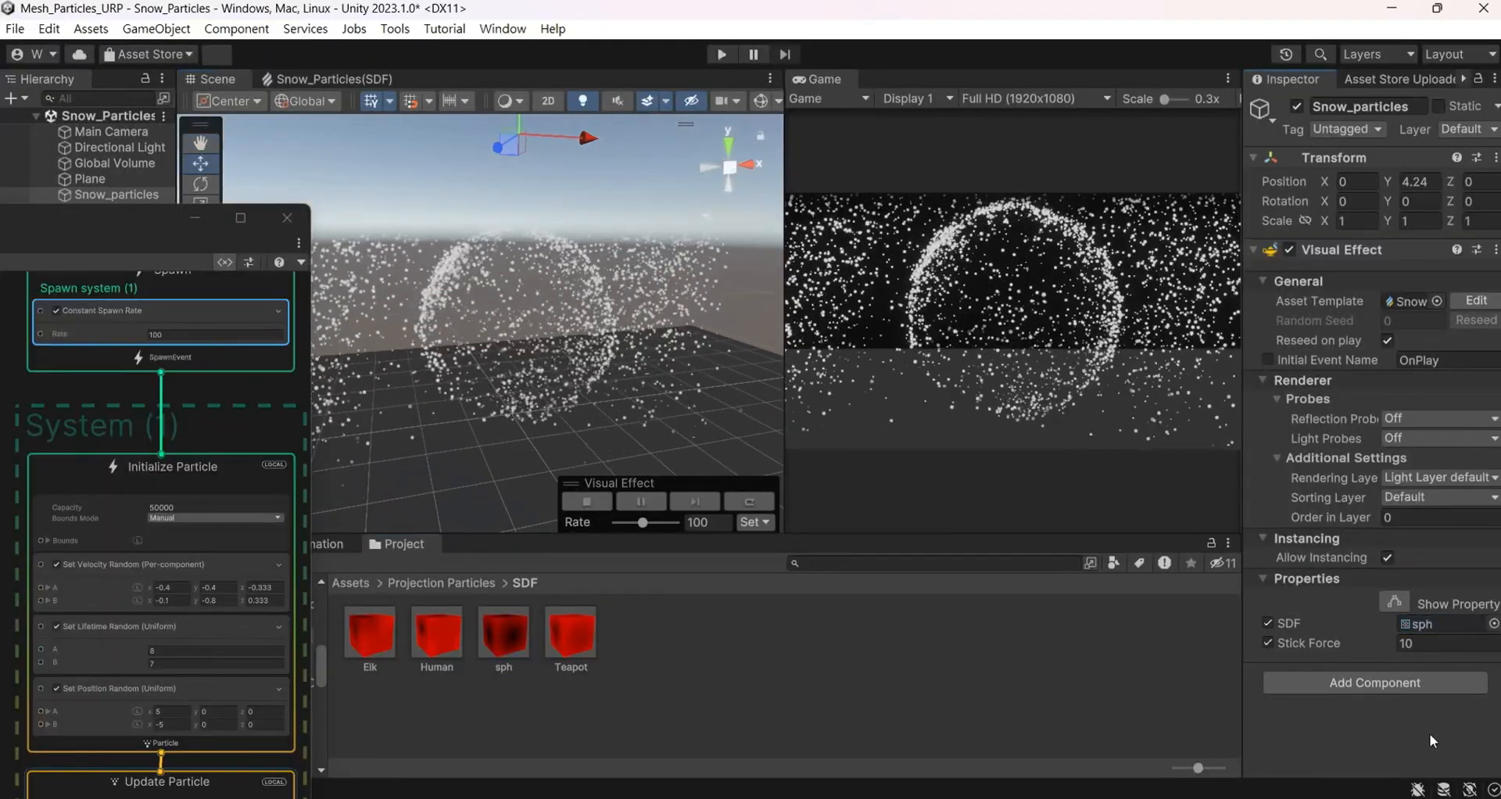
Set the Snow_particles object's Stick Force to 0 with the sph SDF assigned
left_click(1428, 643)
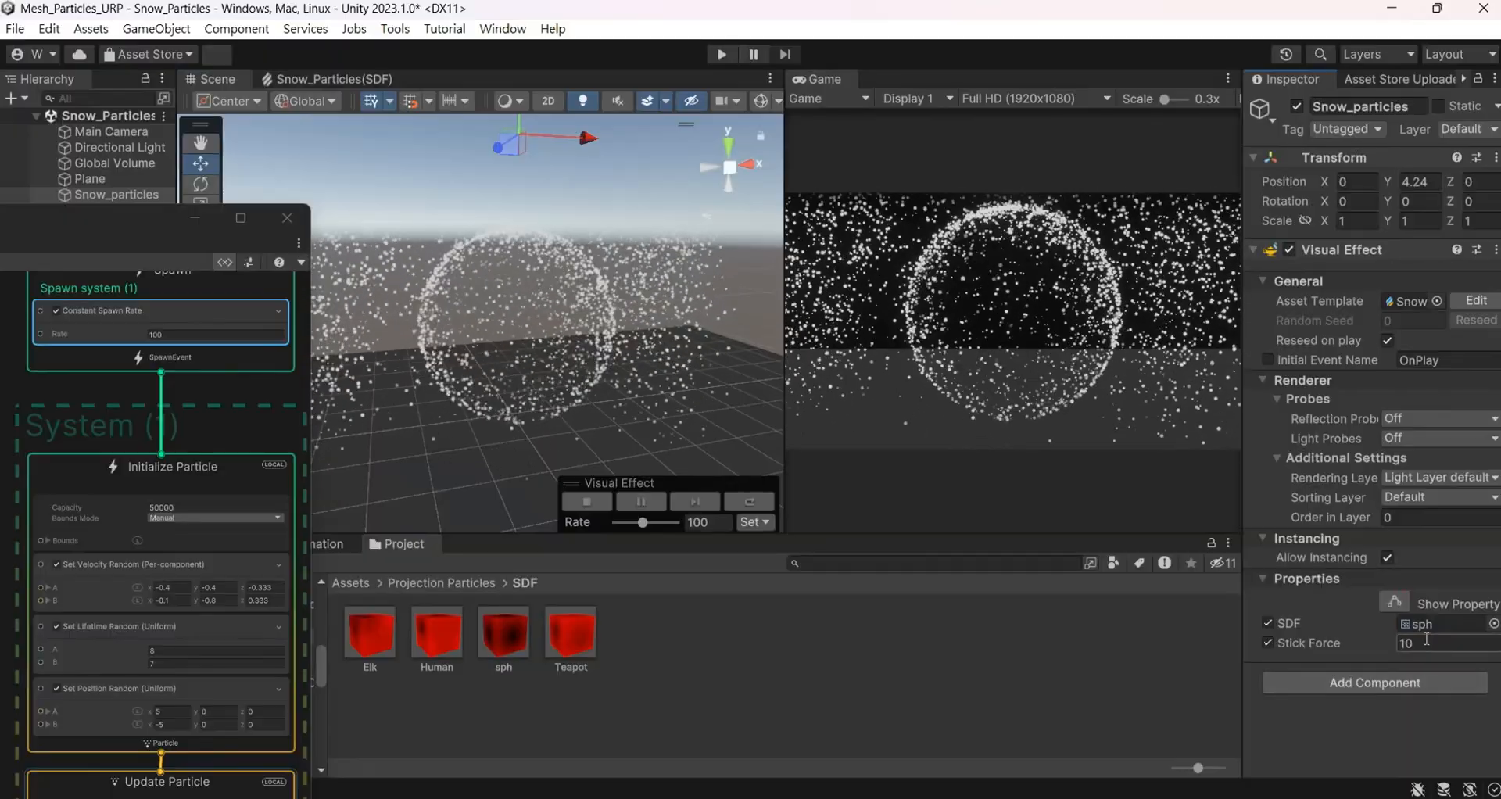
type("50")
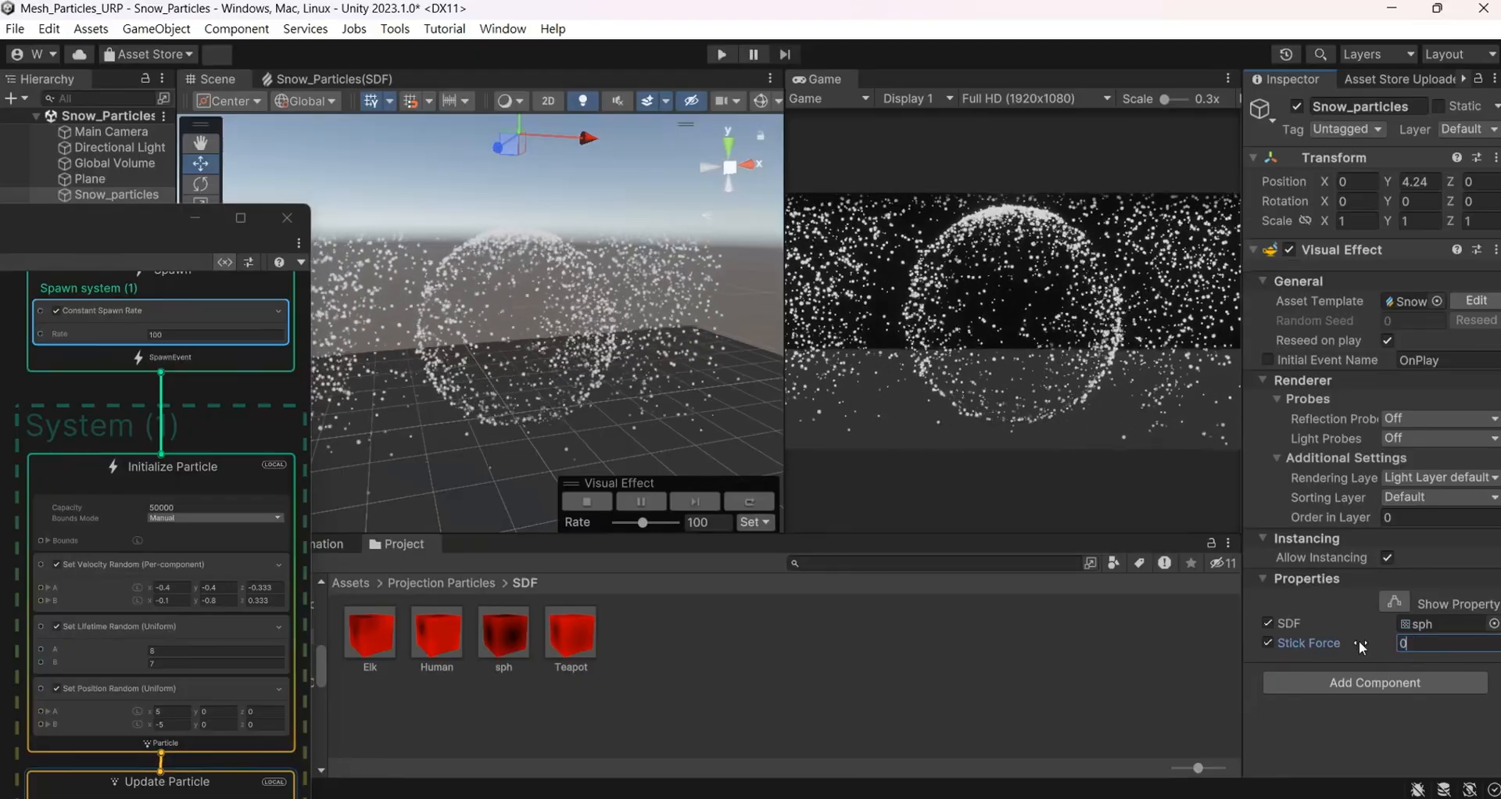
type("0")
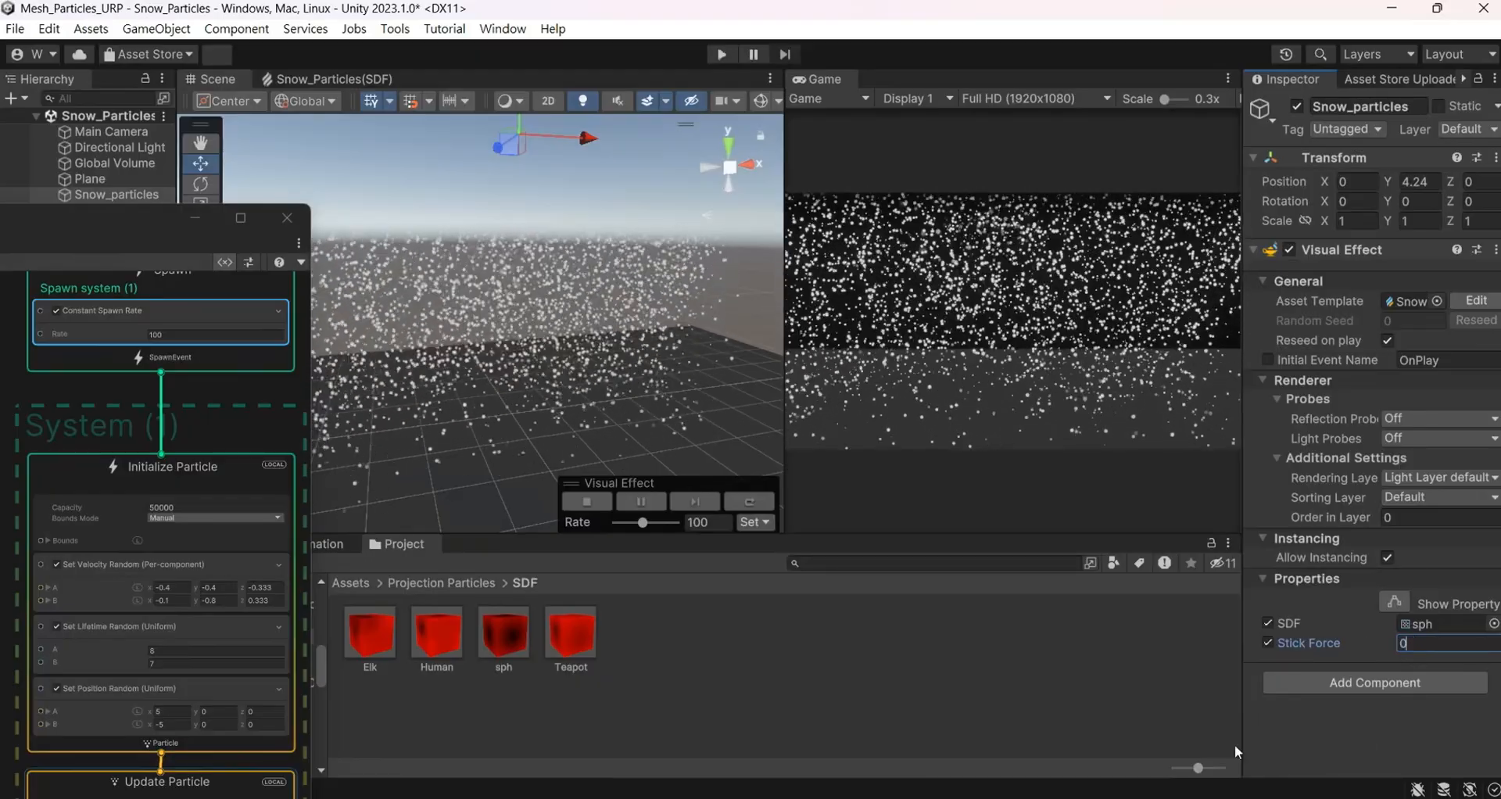
Assign the Teapot SDF to Snow_particles, try a Stick Force of 30, and set it to 0
left_click_drag(558, 635, 1442, 624)
type("30")
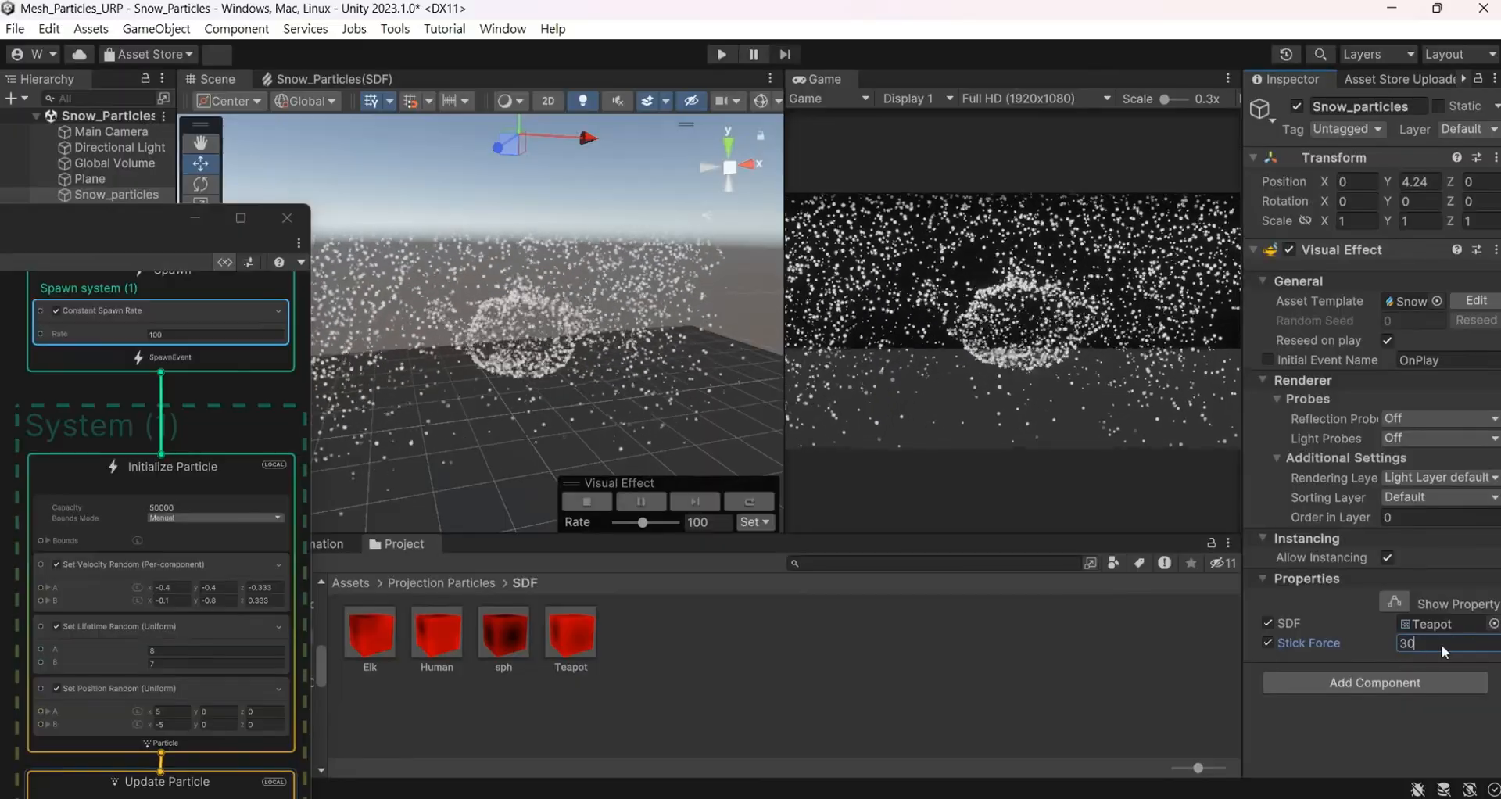
left_click(1303, 646)
type("0")
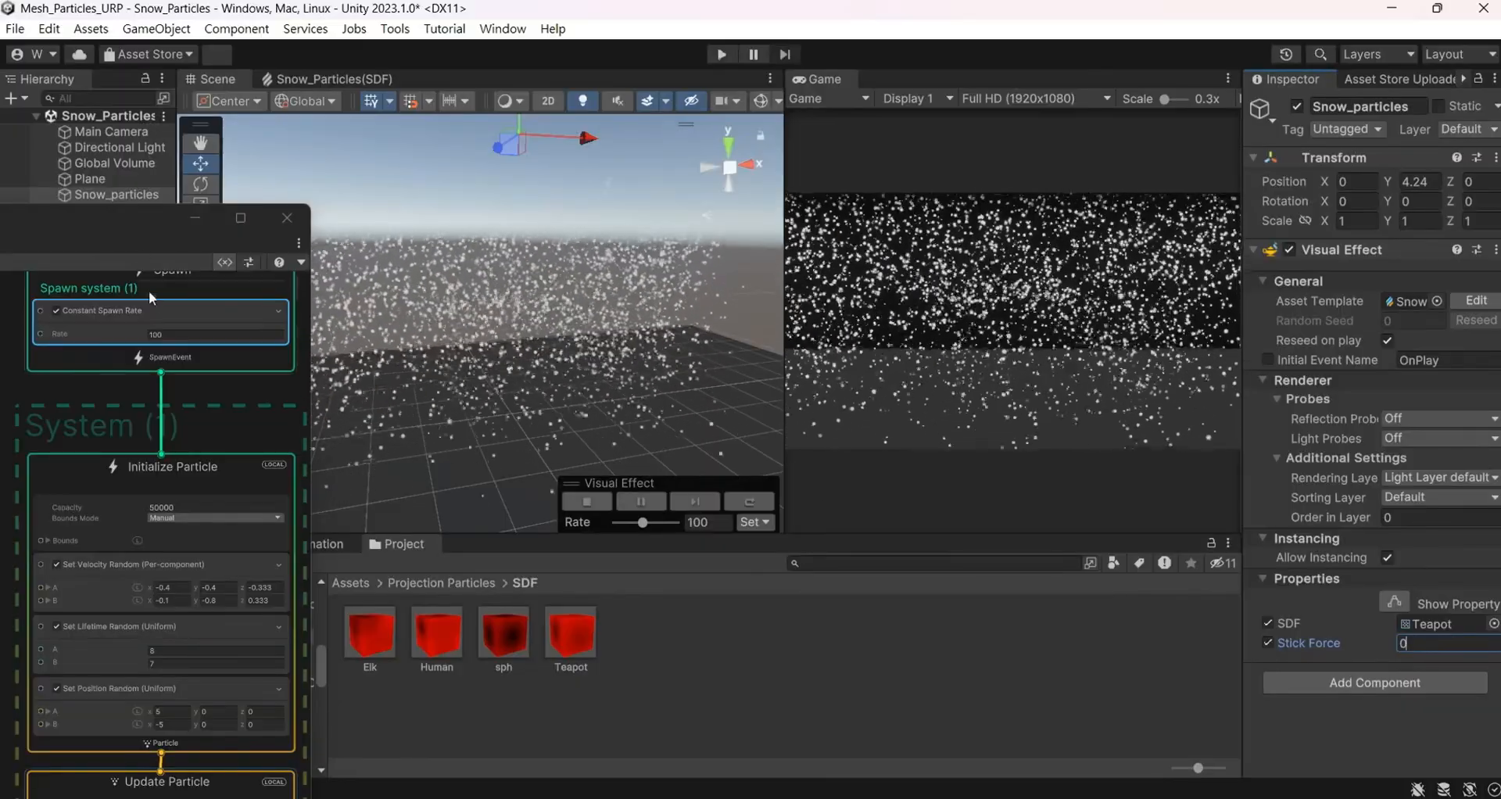
Review the falling snow in the Scene view and the blocks of the systems in the Snow_particles graph
left_click_drag(134, 216, 785, 406)
left_click_drag(305, 293, 345, 237, "alt")
left_click_drag(625, 415, 455, 208)
scroll(484, 352, "down", 4)
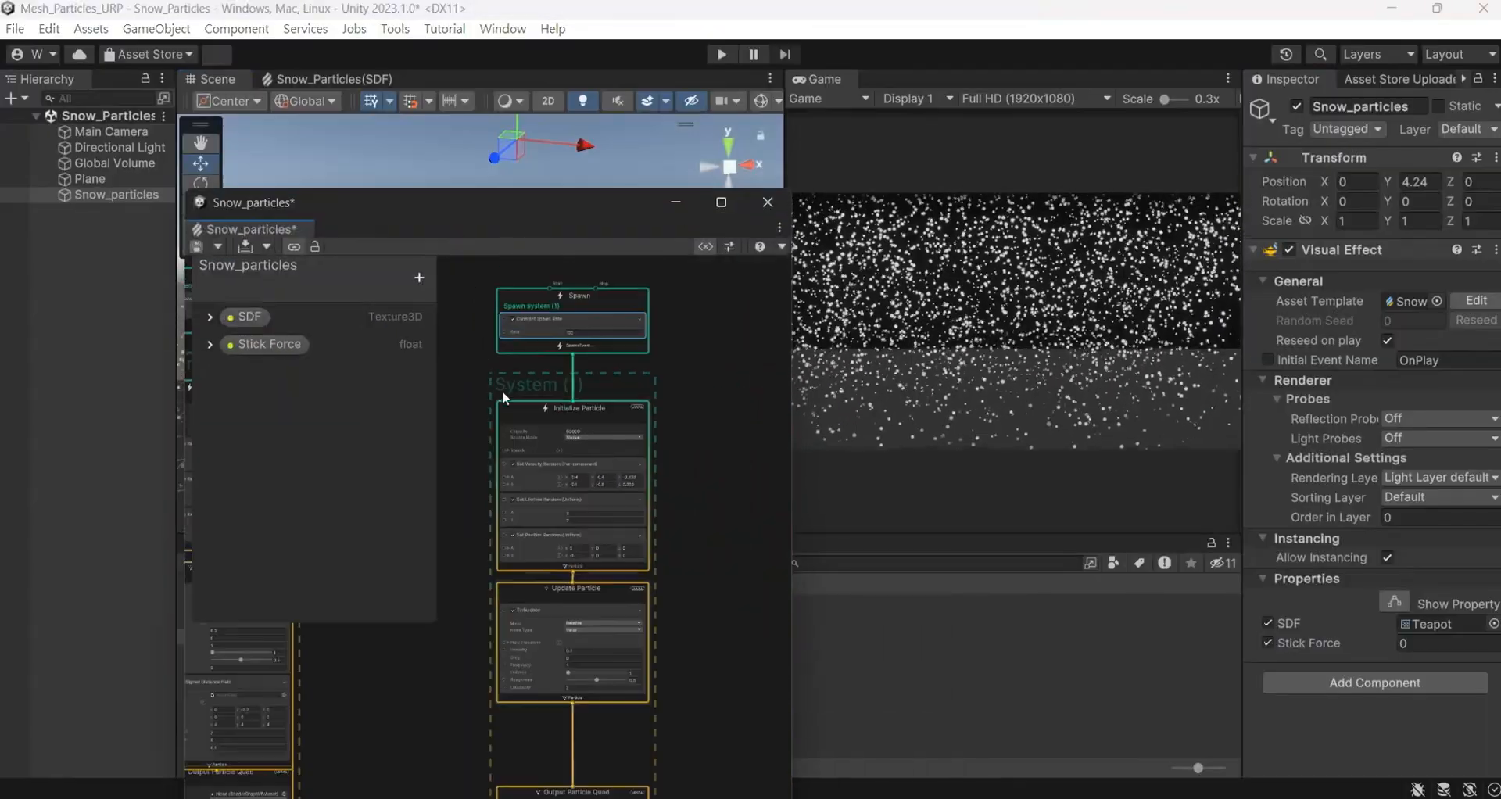
middle_click_drag(502, 392, 601, 412)
left_click(705, 247)
scroll(640, 495, "up", 8)
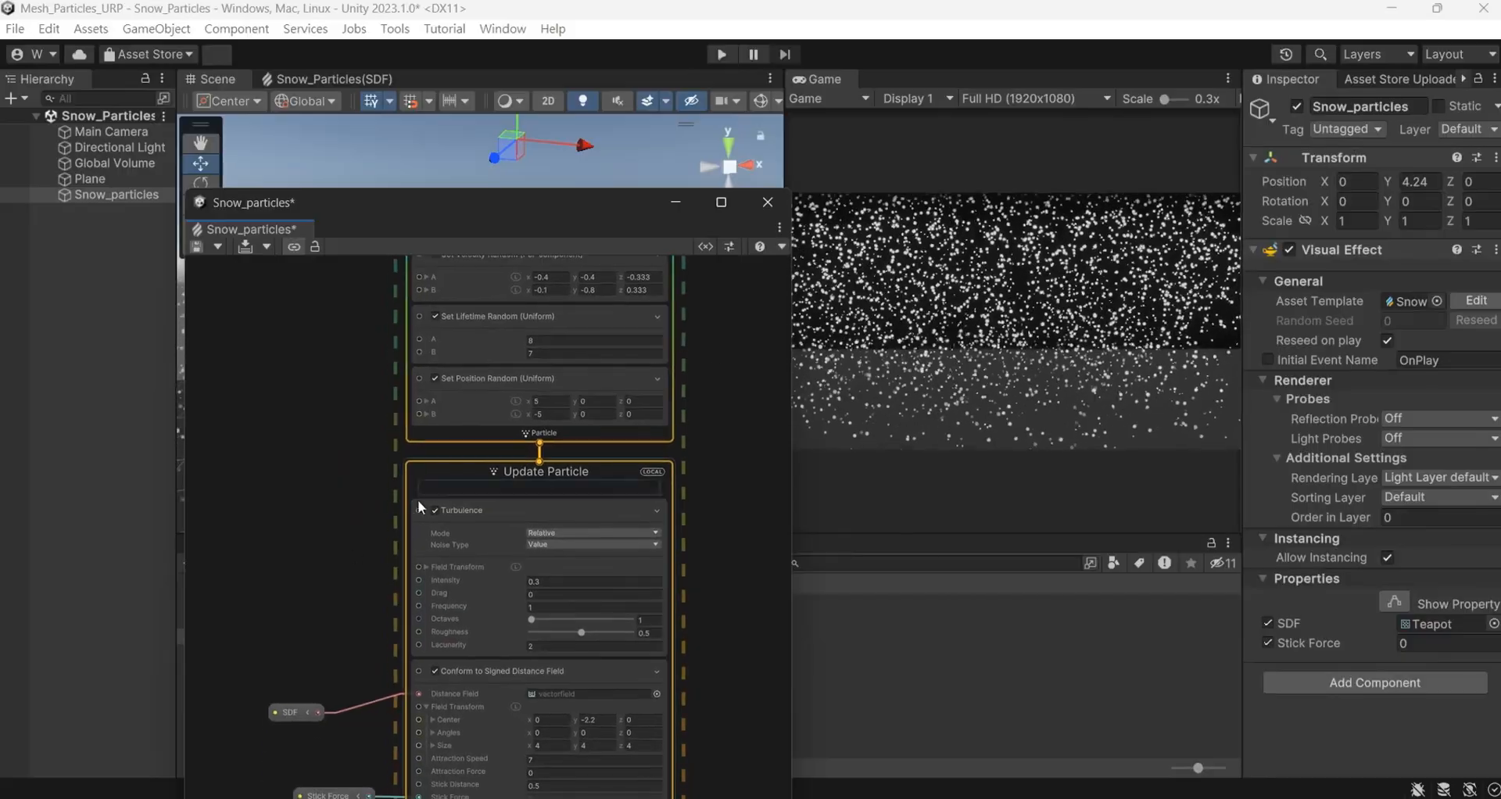
middle_click_drag(332, 593, 343, 297)
middle_click_drag(350, 669, 308, 535)
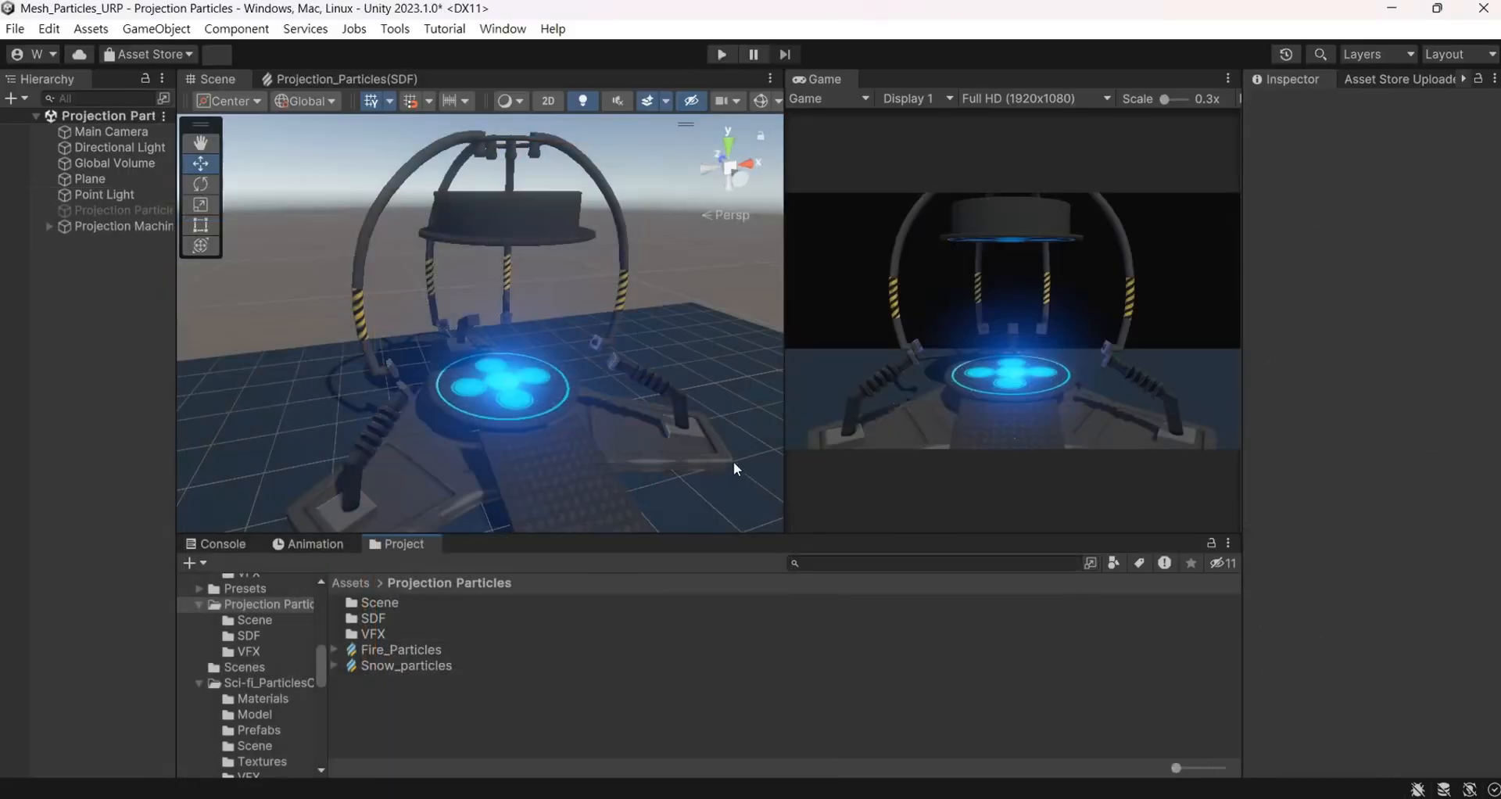
Duplicate the Fire_Particles visual effect asset in the Projection Particles folder and rename the copy Scifi_Particles
scroll(466, 306, "up", 4)
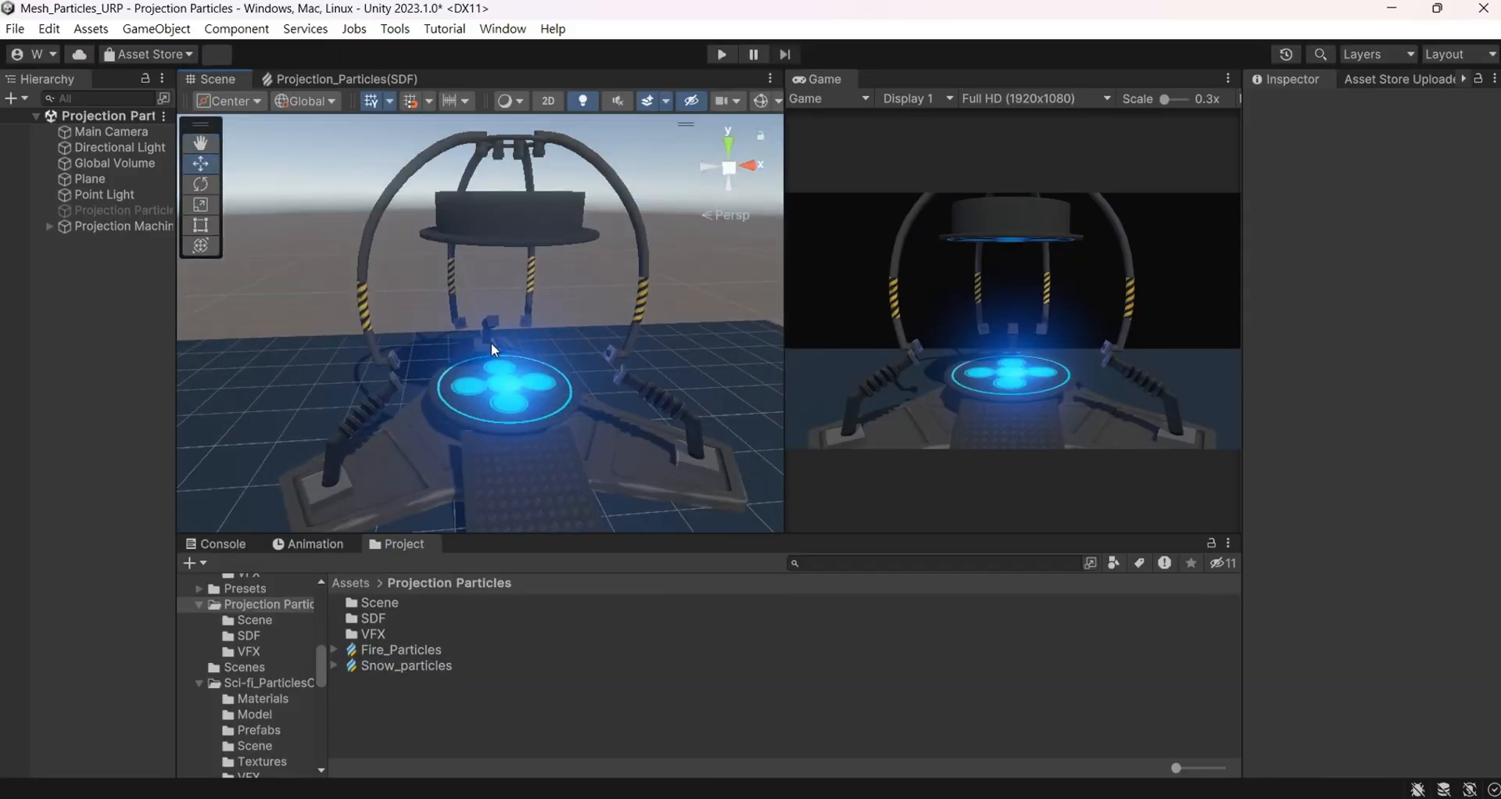
left_click(461, 652)
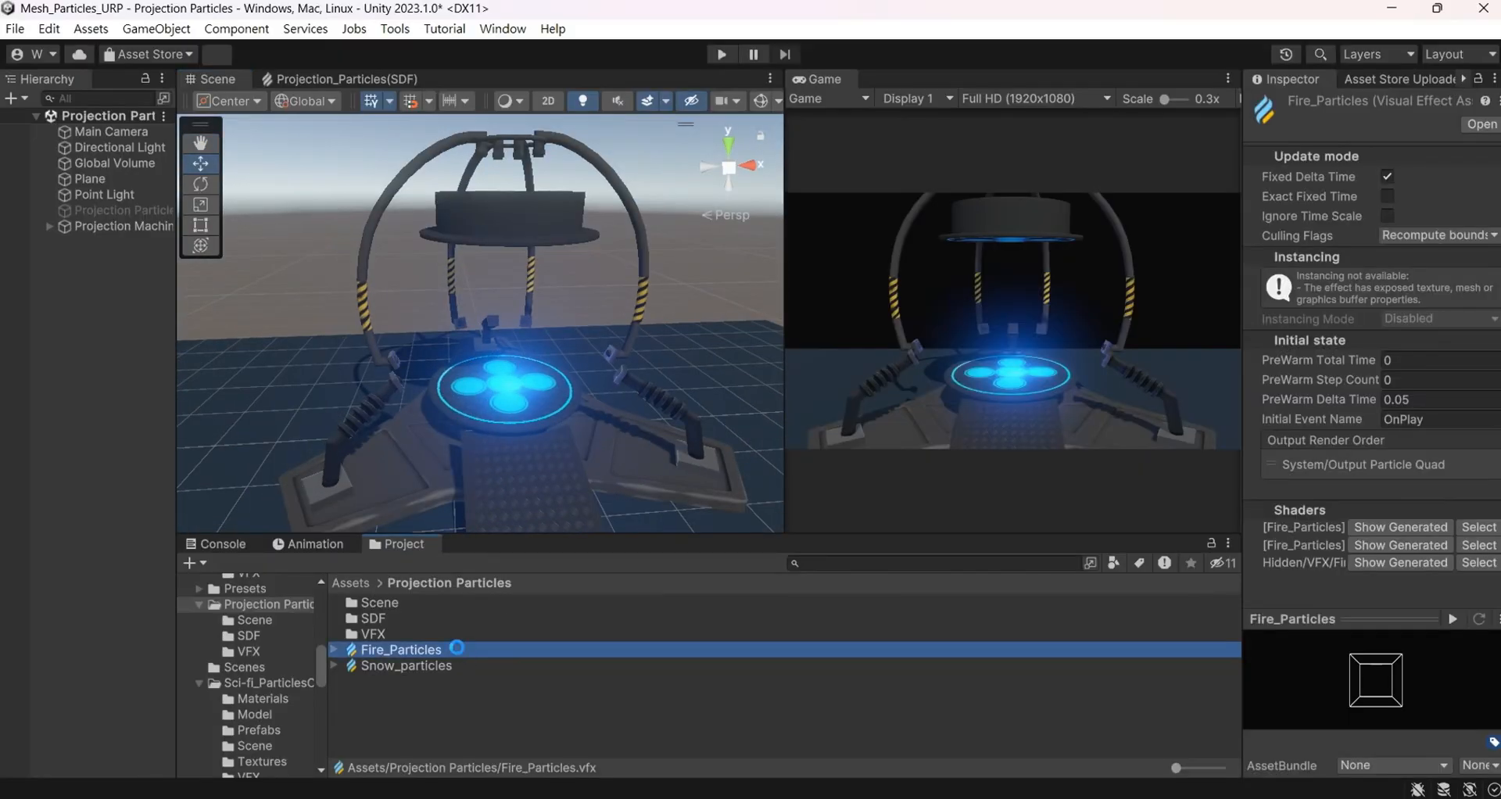
key("ctrl+d")
left_click(379, 664)
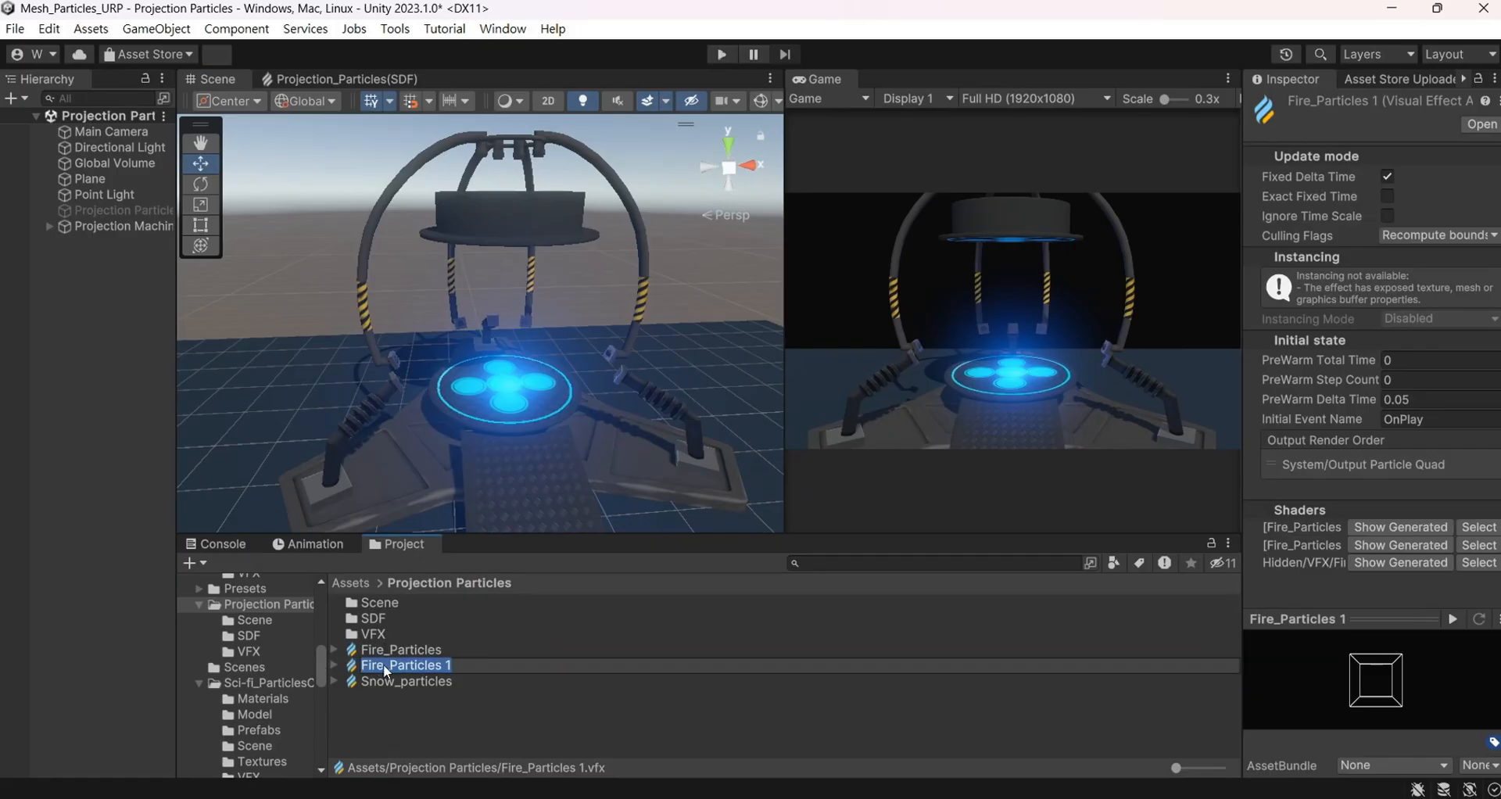
left_click(383, 665)
key("BackSpace")
key("BackSpace")
key("BackSpace")
key("BackSpace")
type("Scifi")
key("End")
key("BackSpace")
key("BackSpace")
key("Return")
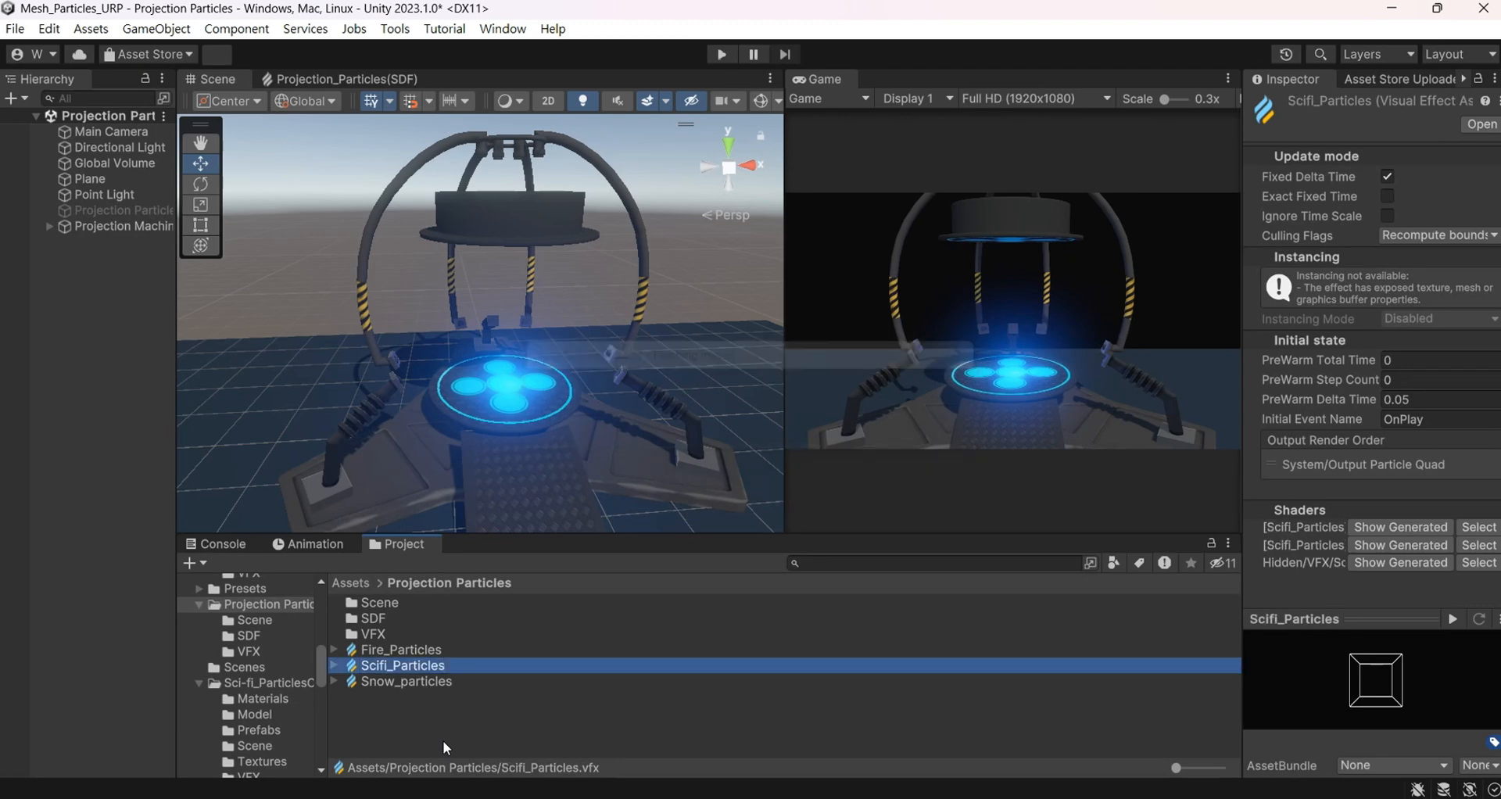
Open the Scifi_Particles graph for editing and add the effect to the scene hierarchy
left_click(1481, 125)
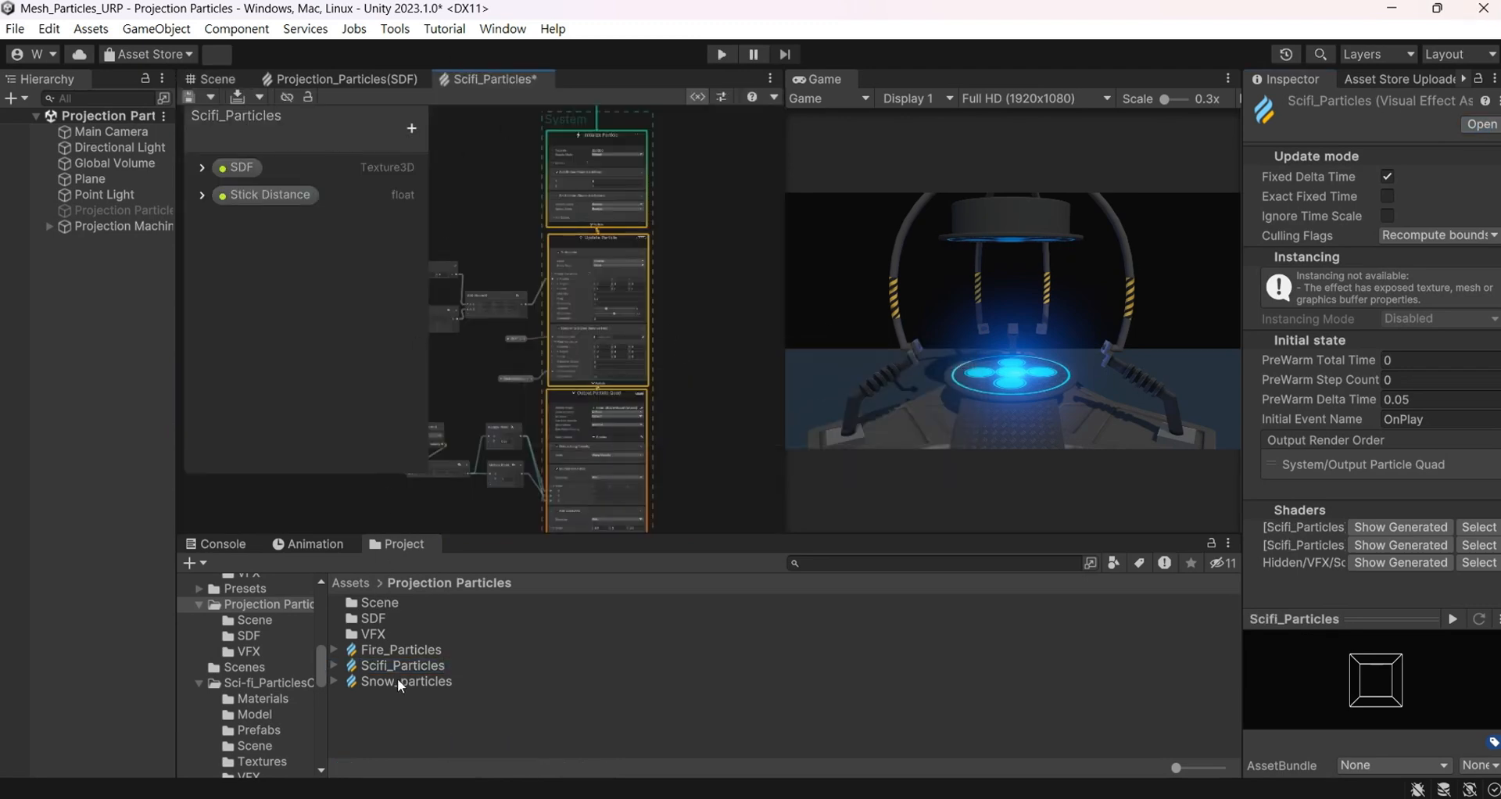
left_click_drag(395, 667, 50, 341)
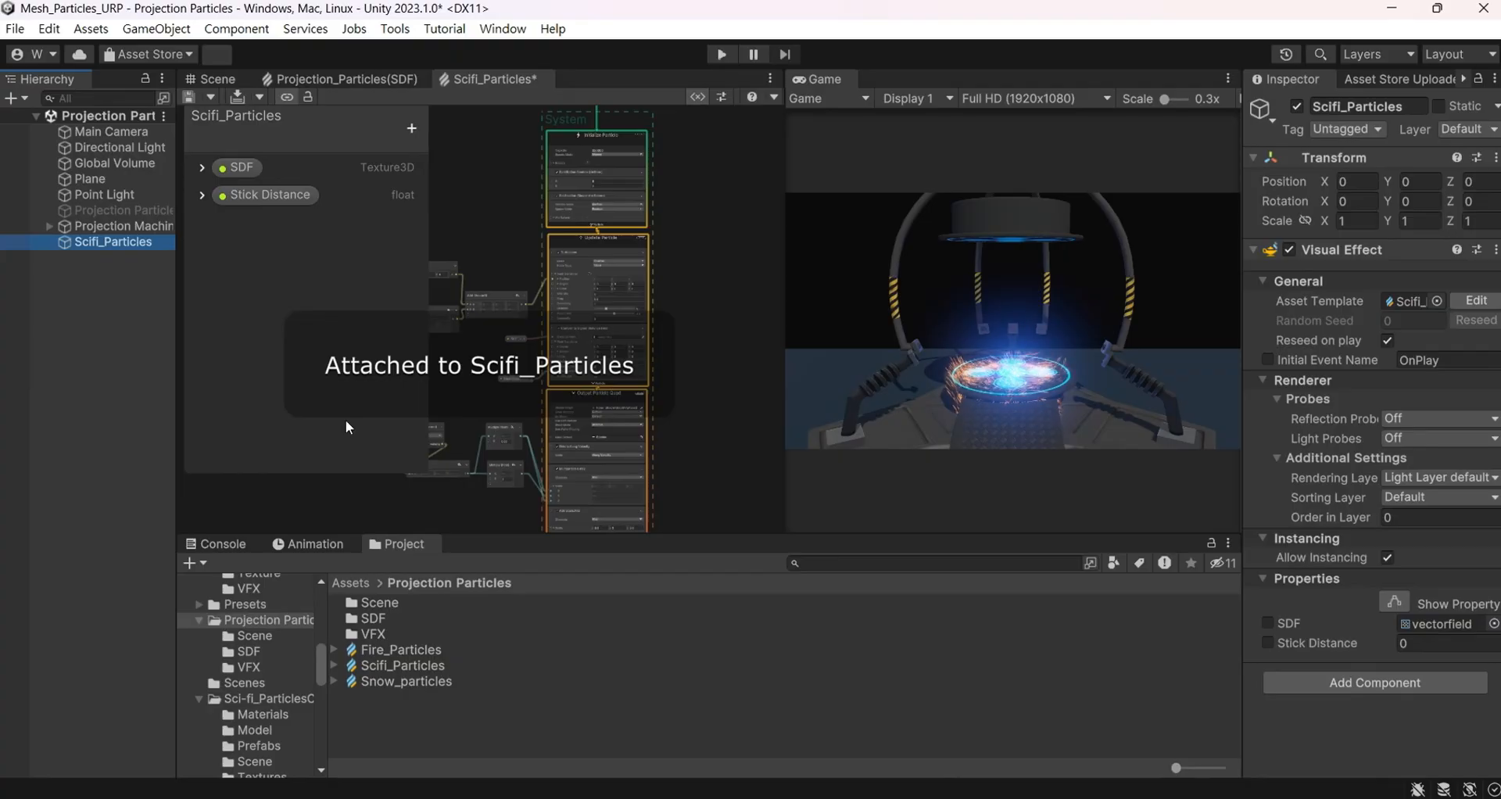
Hide the graph's property blackboard and disable the Turbulence block in Update Particle
left_click(700, 98)
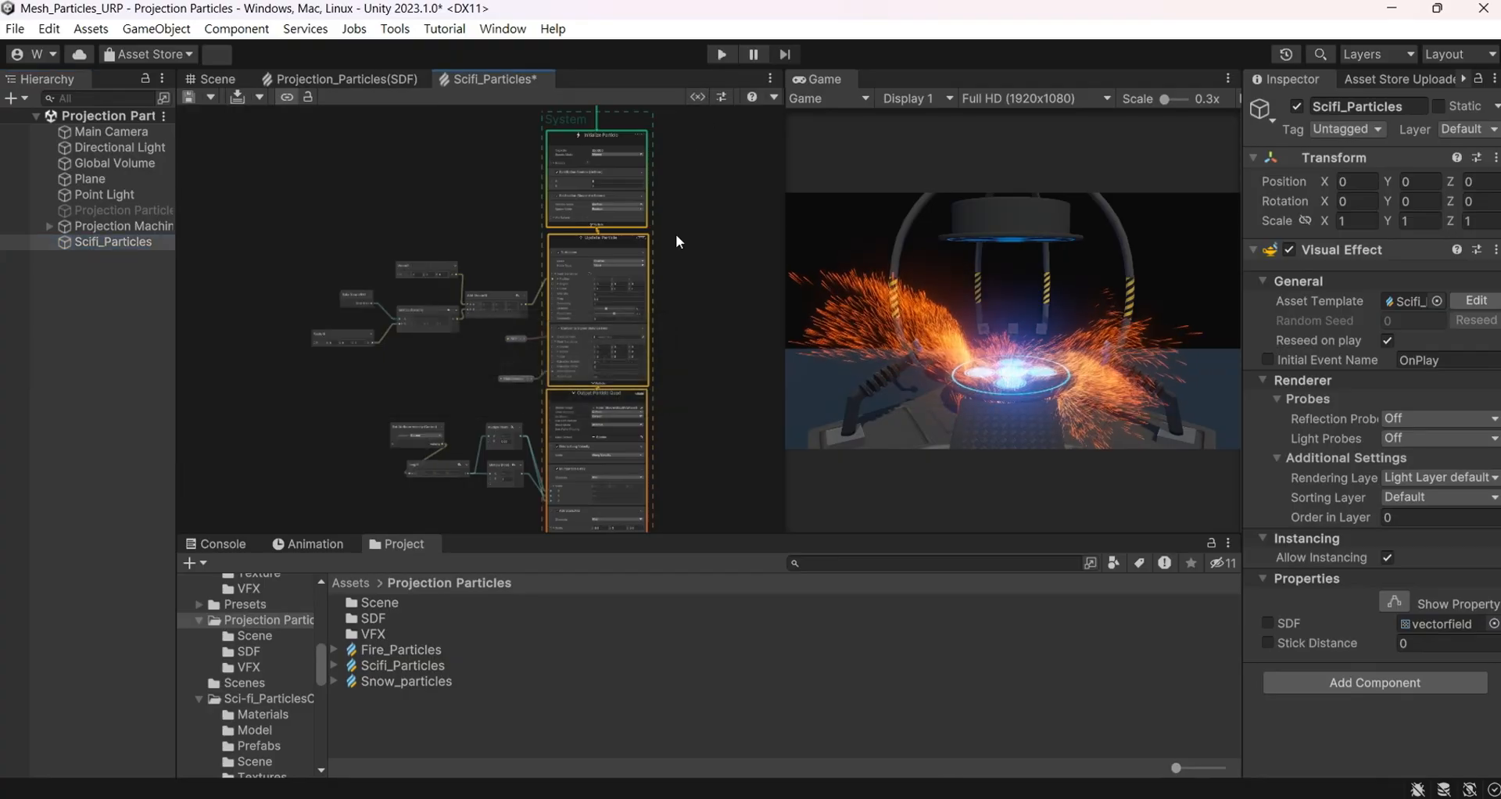
scroll(664, 378, "up", 6)
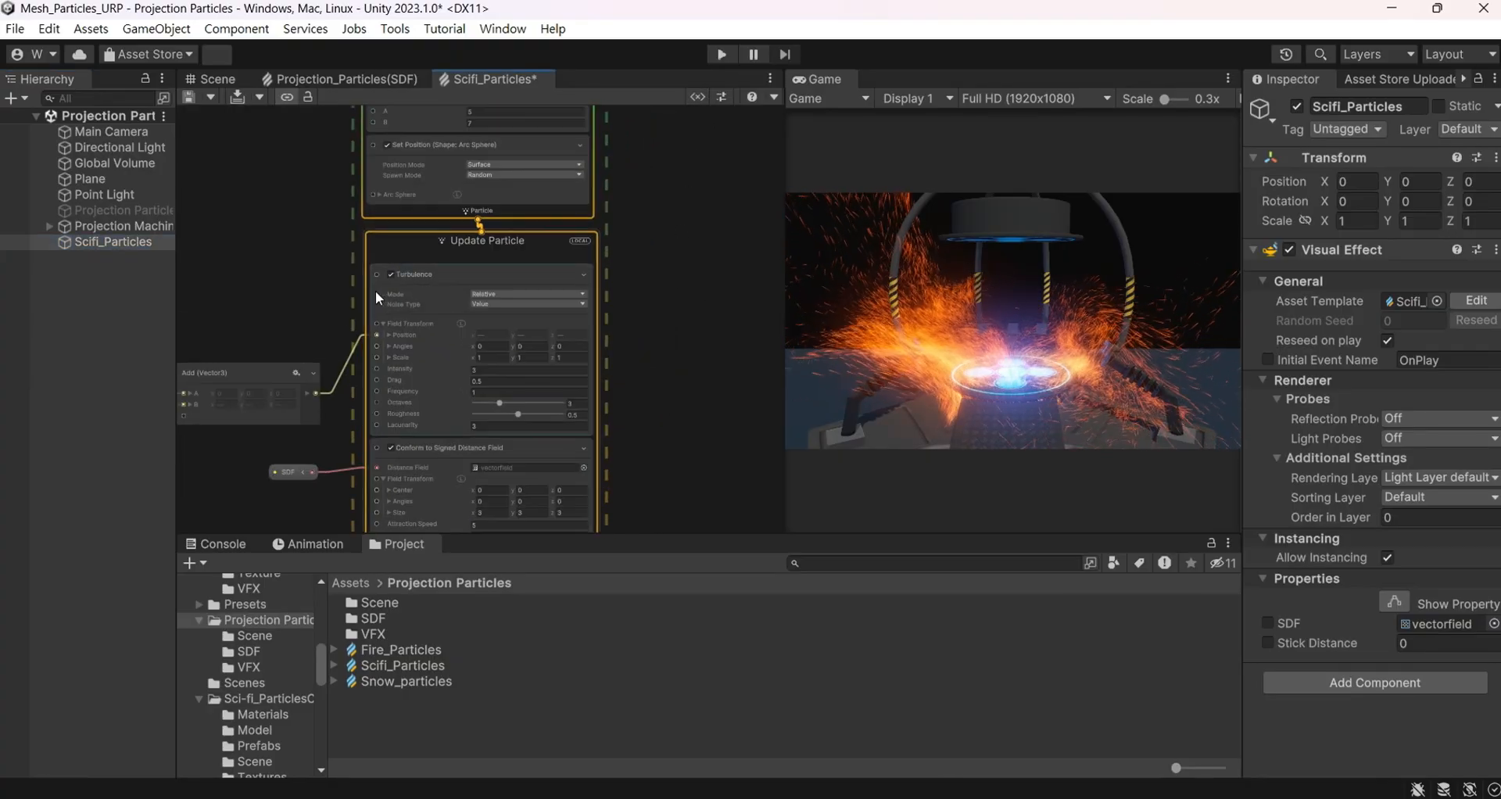
left_click(391, 275)
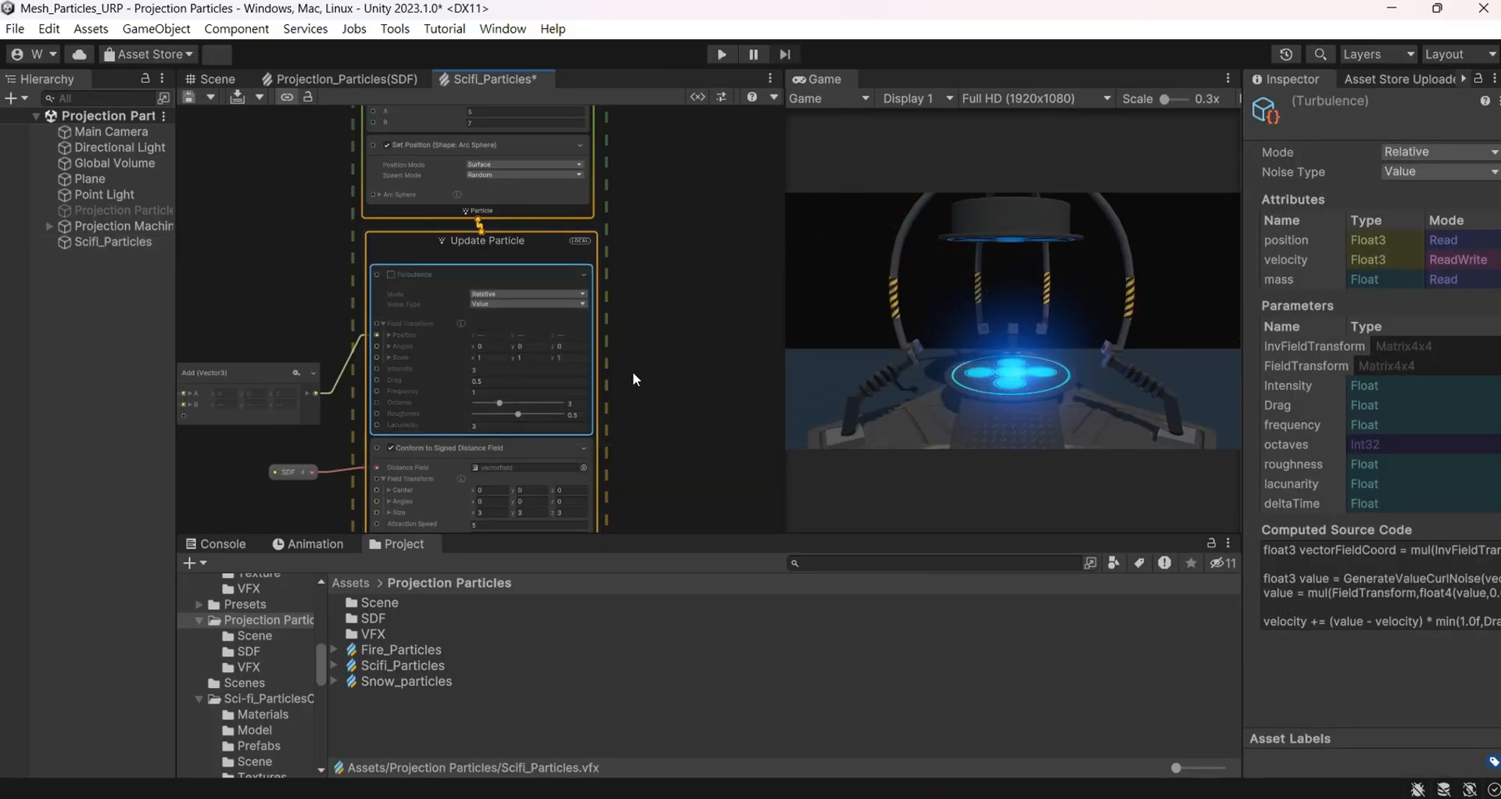
Add a float property named Attraction Speed to the Scifi_Particles blackboard
middle_click_drag(660, 424, 725, 224)
scroll(721, 298, "up", 2)
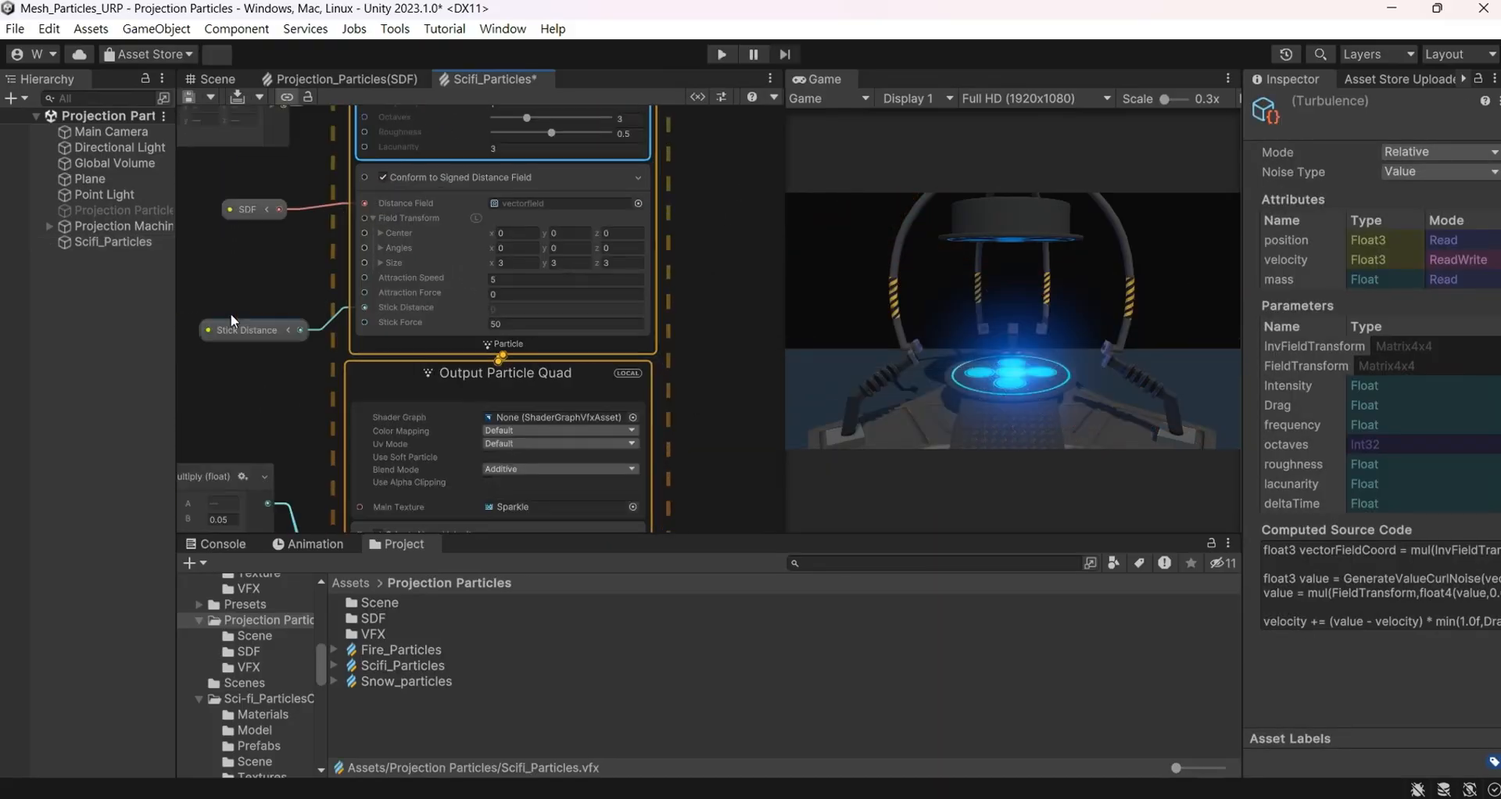
middle_click_drag(308, 268, 507, 324)
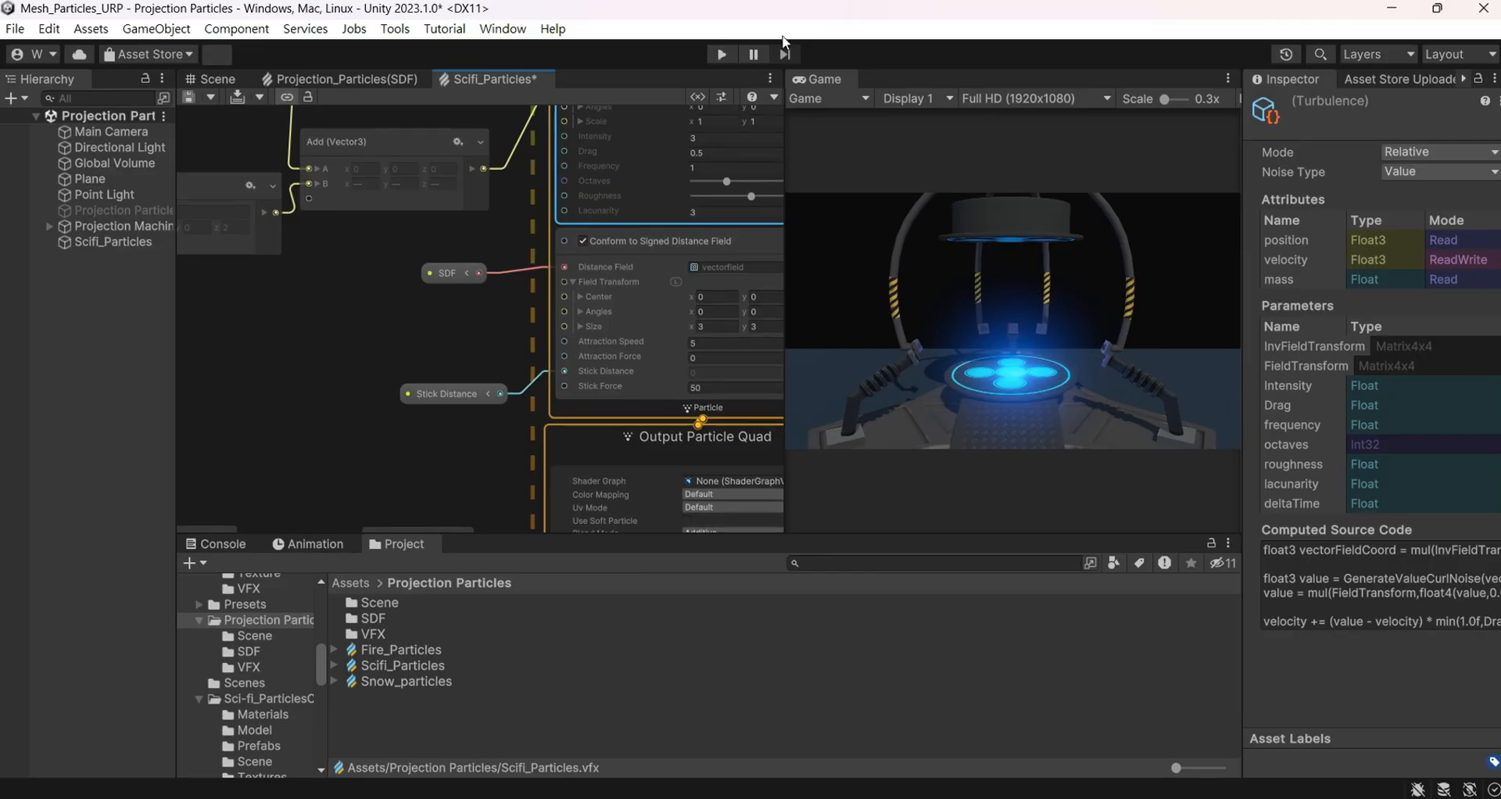
left_click(703, 97)
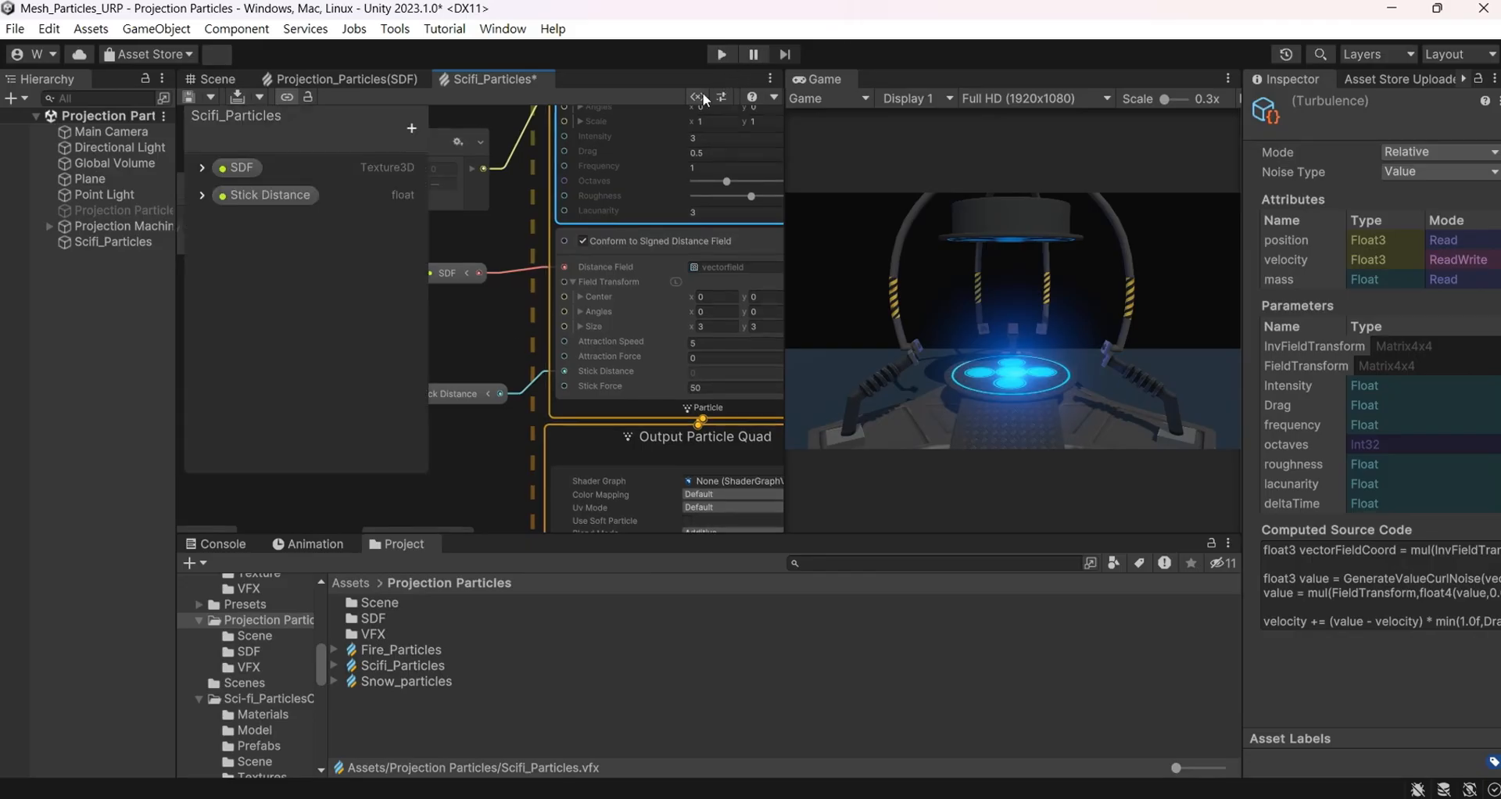
left_click(409, 131)
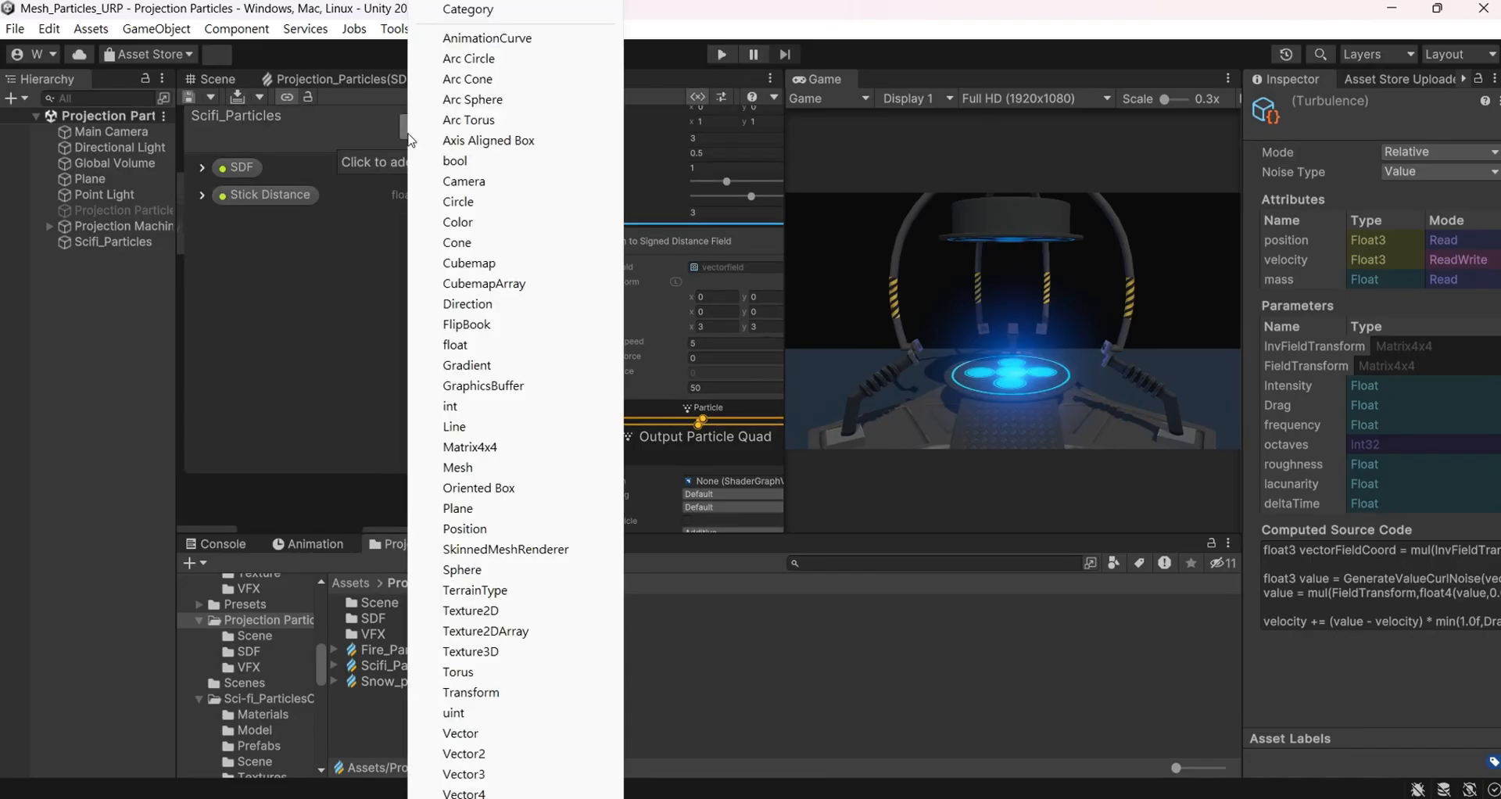
left_click(512, 348)
type("Attrac")
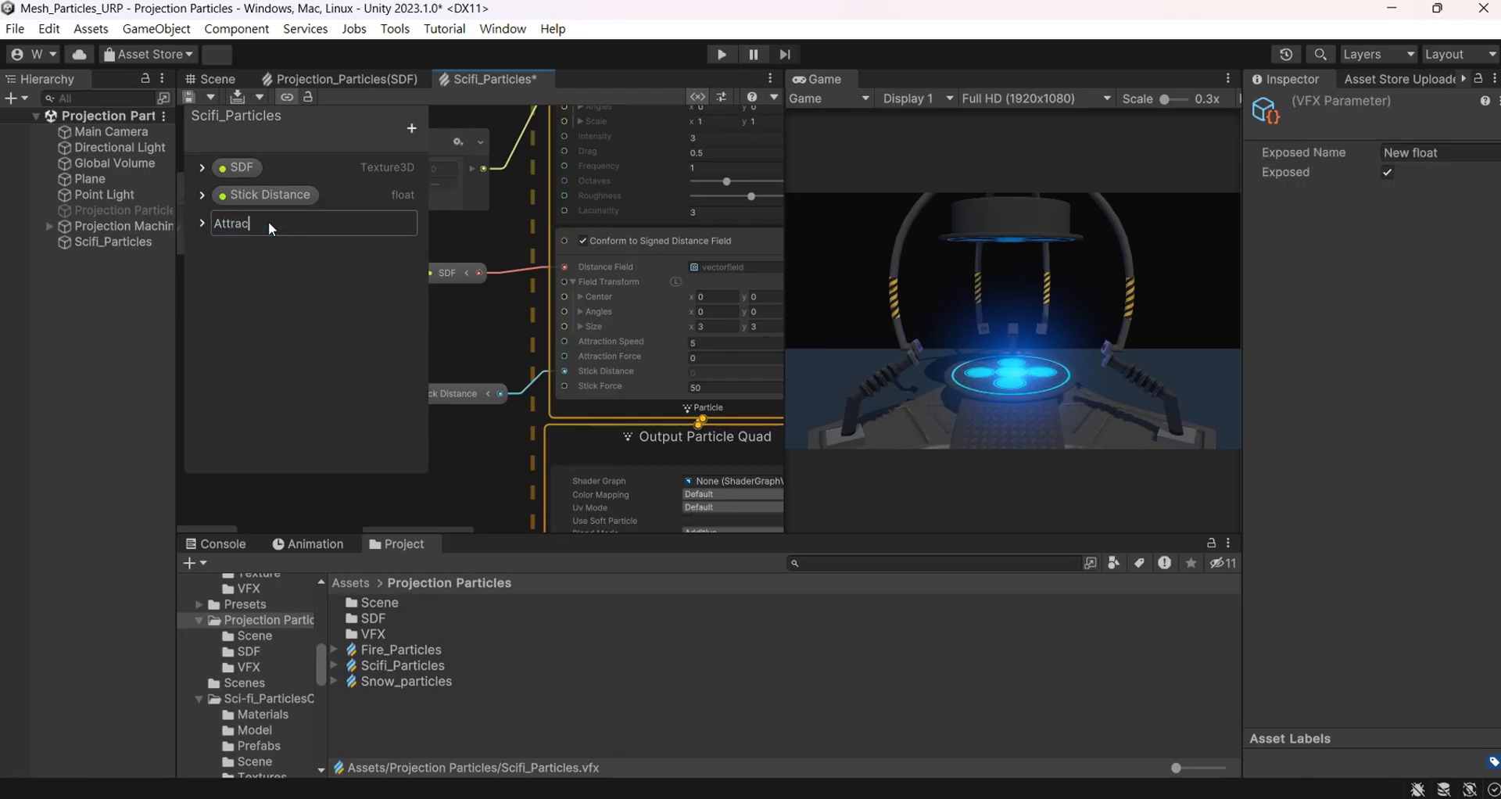
type("tion Speed")
key("Return")
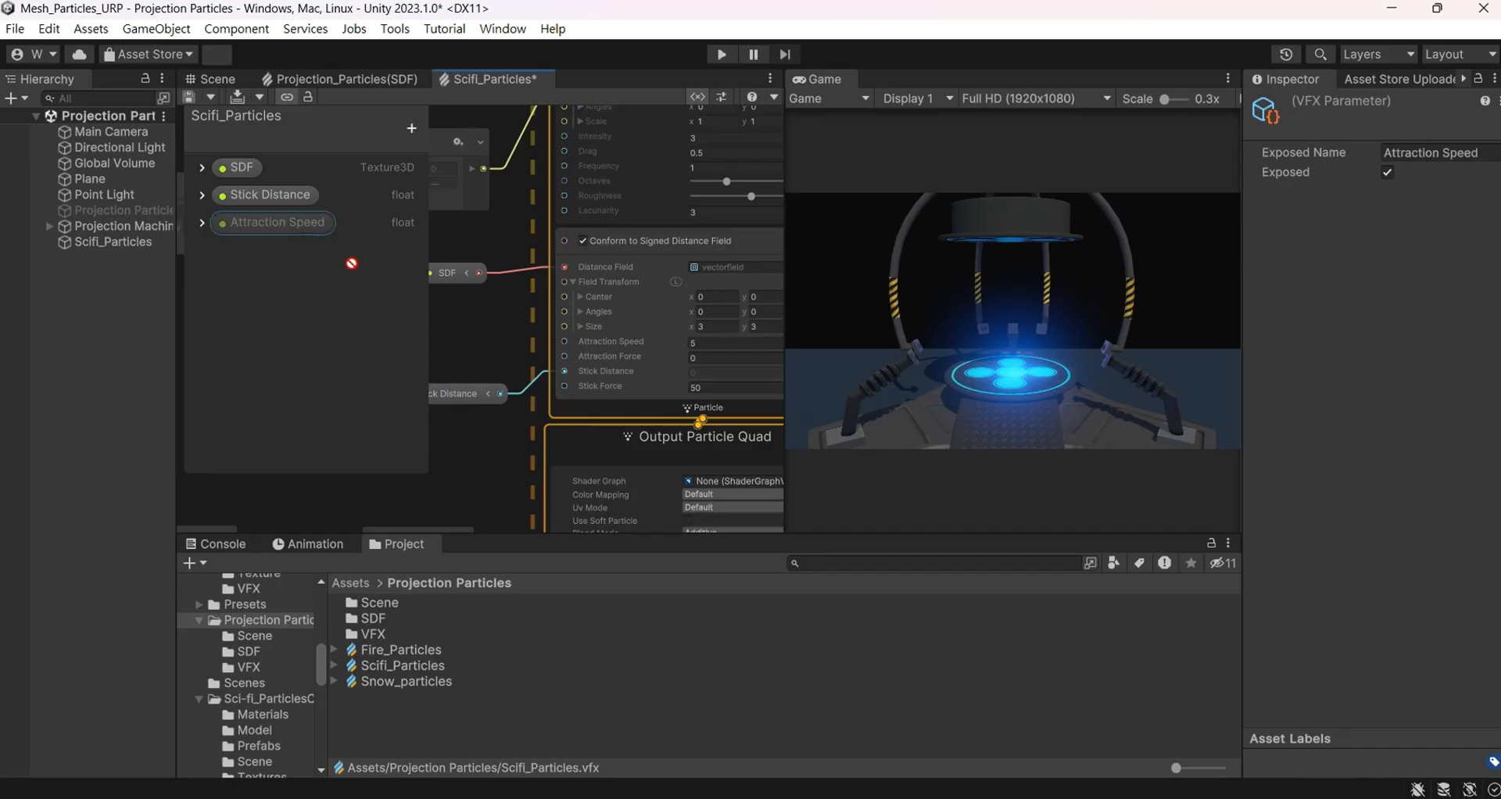
Place the Attraction Speed property in the graph and connect it to Conform to Signed Distance Field's Attraction Speed input
left_click_drag(468, 344, 564, 342)
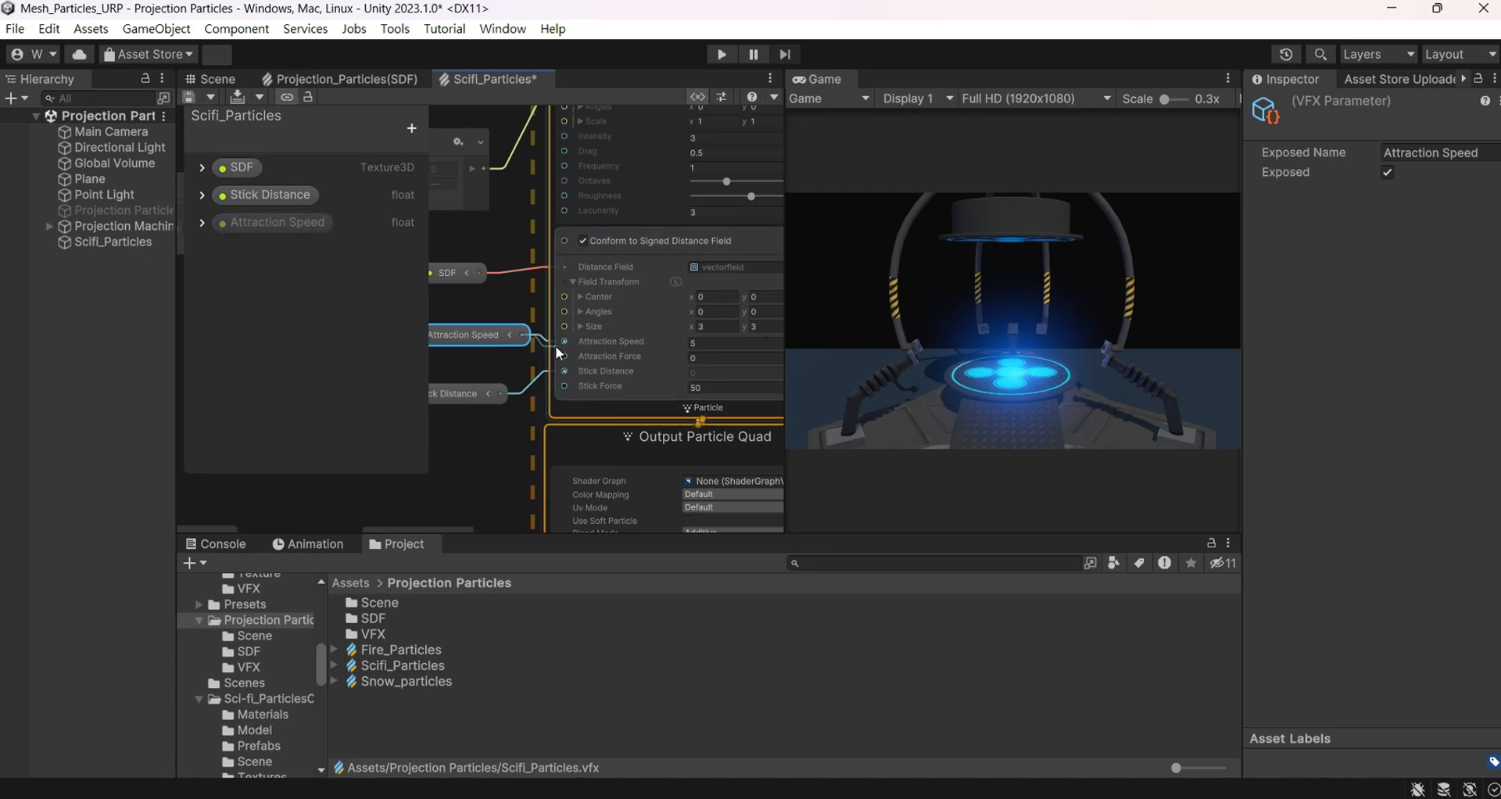
scroll(503, 244, "down", 2)
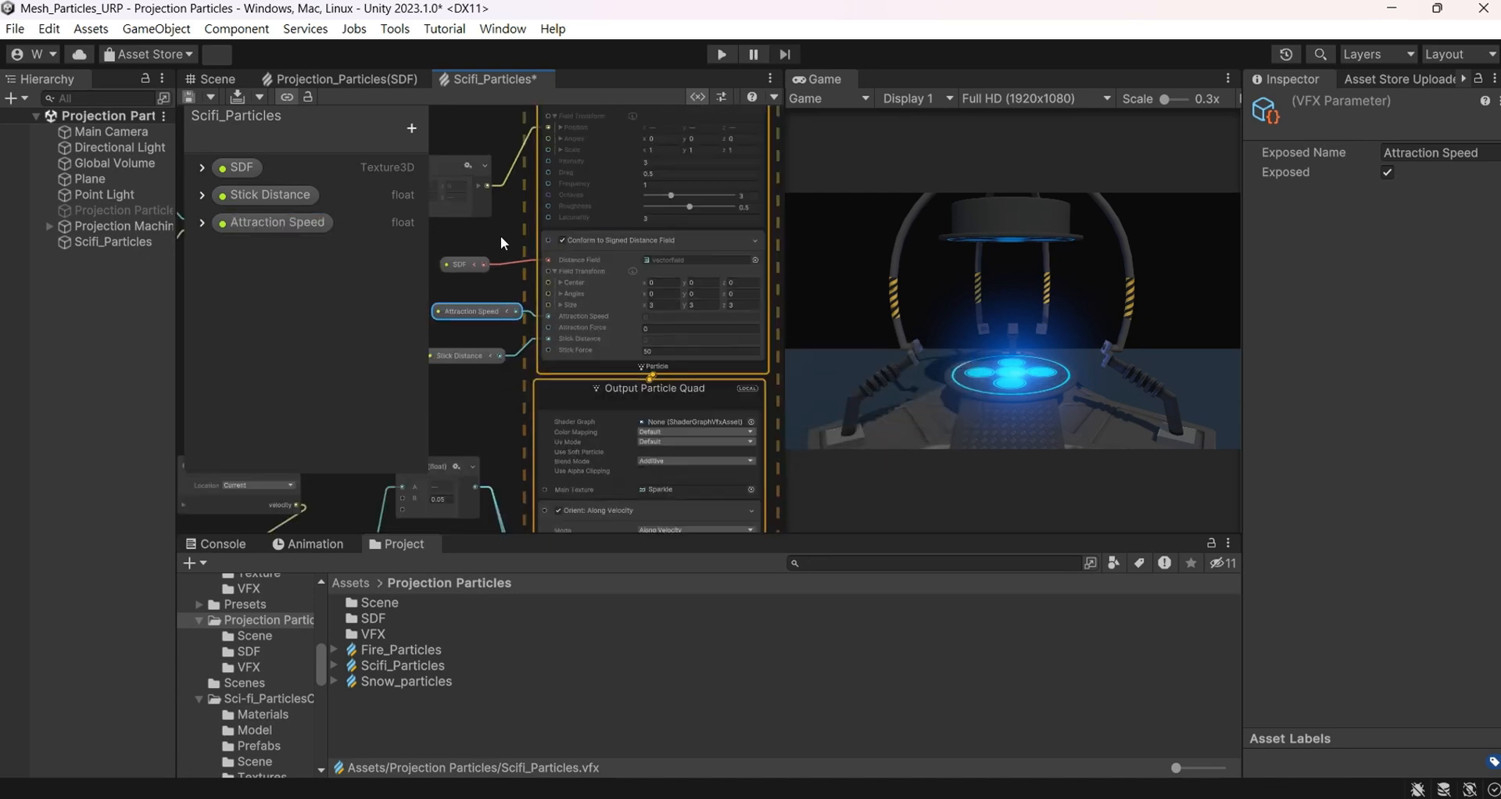
middle_click_drag(496, 416, 481, 408)
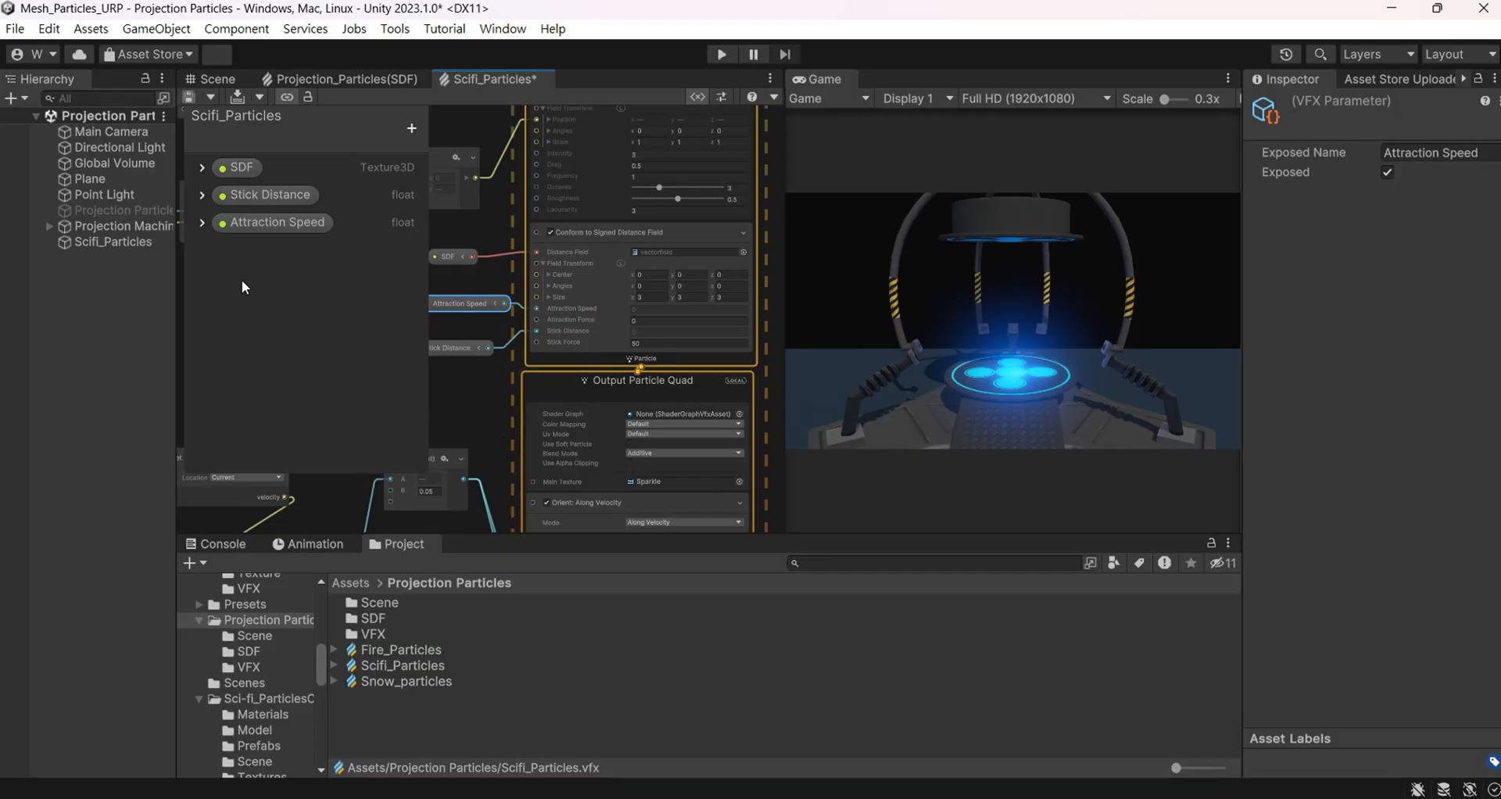
Override the Scifi_Particles scene object's exposed properties with Stick Distance 1 and Attraction Speed 10
left_click(113, 242)
left_click(209, 77)
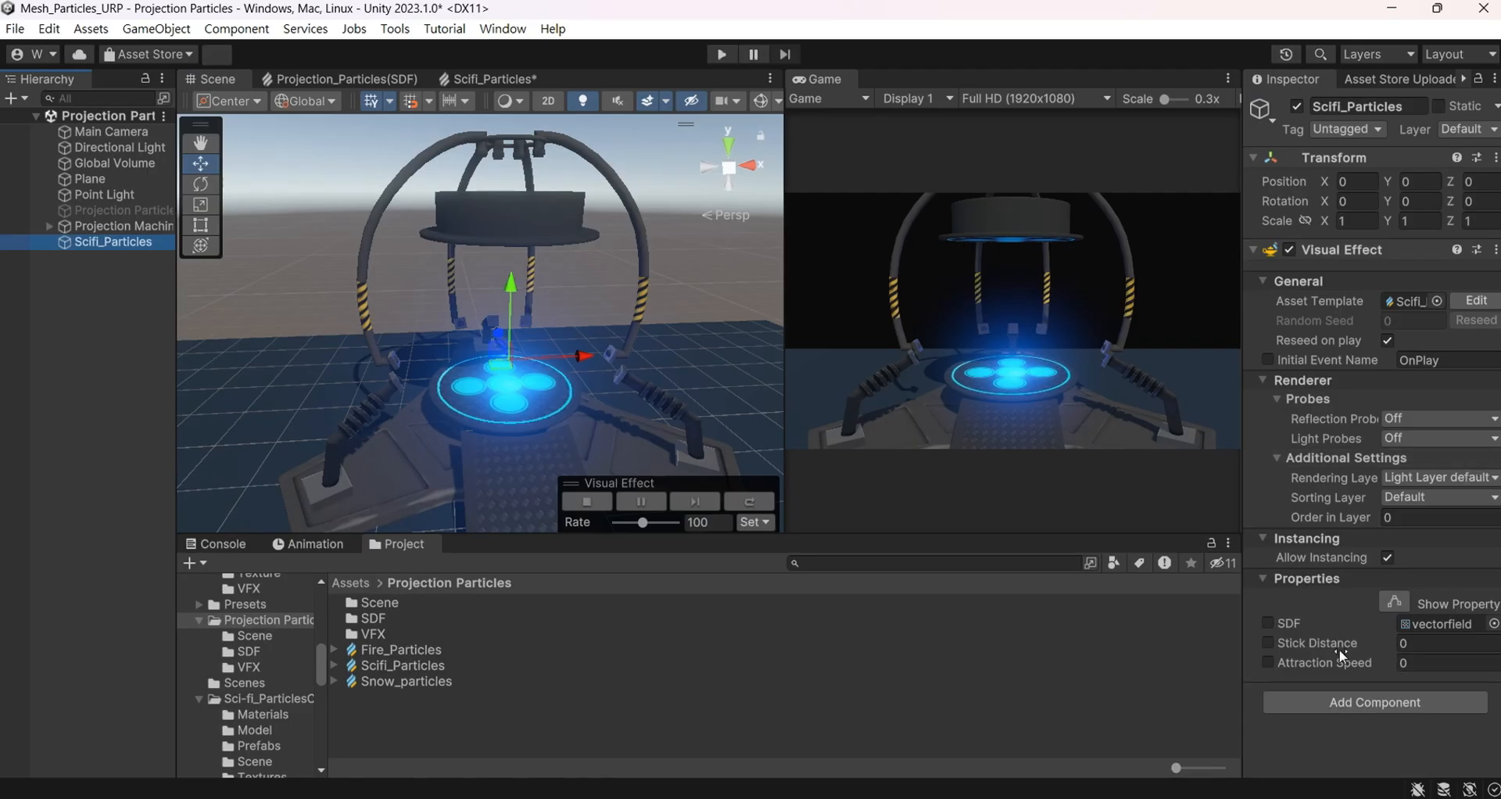
left_click(1450, 649)
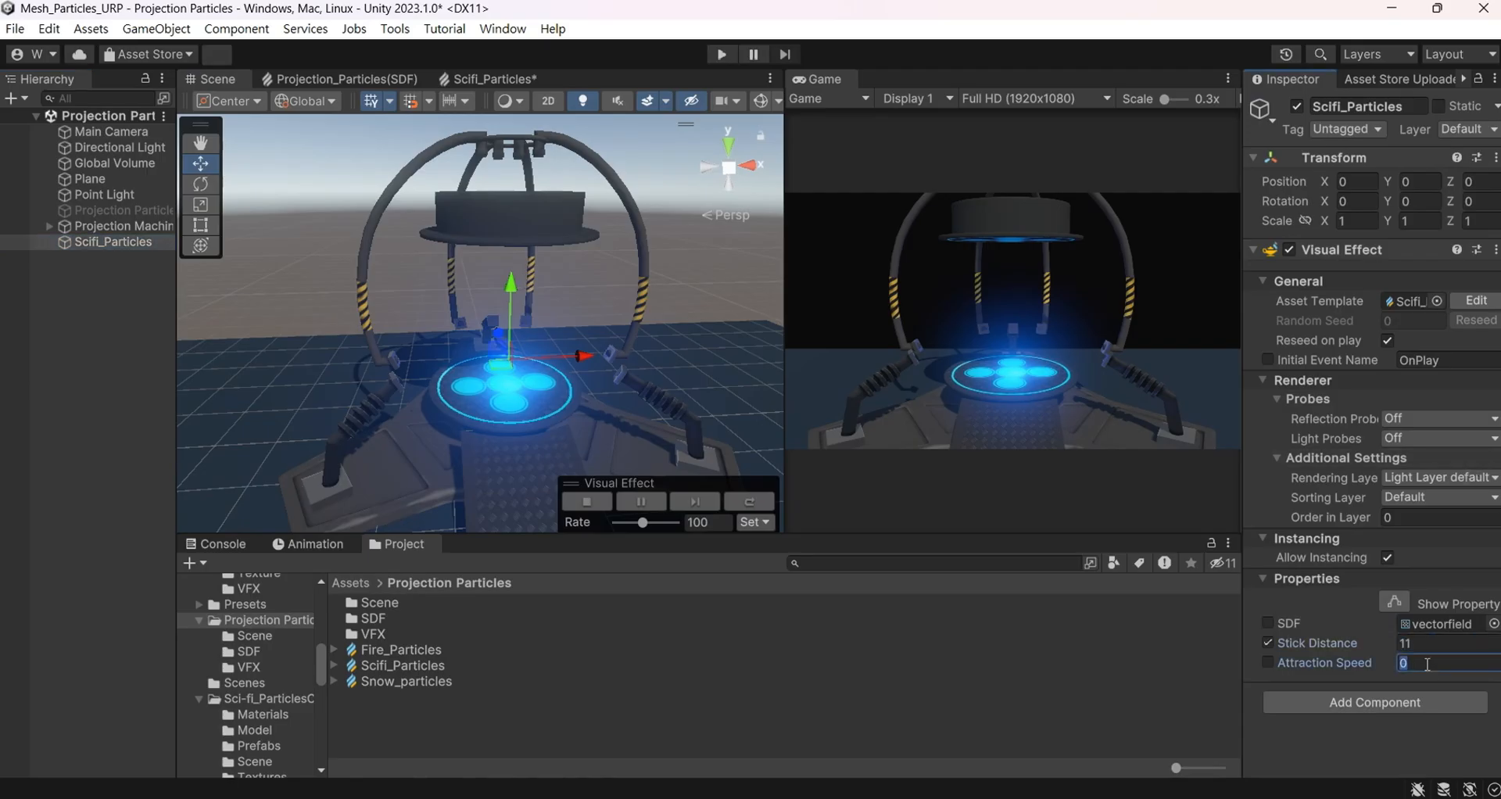
type("1")
left_click(1431, 650)
type("1")
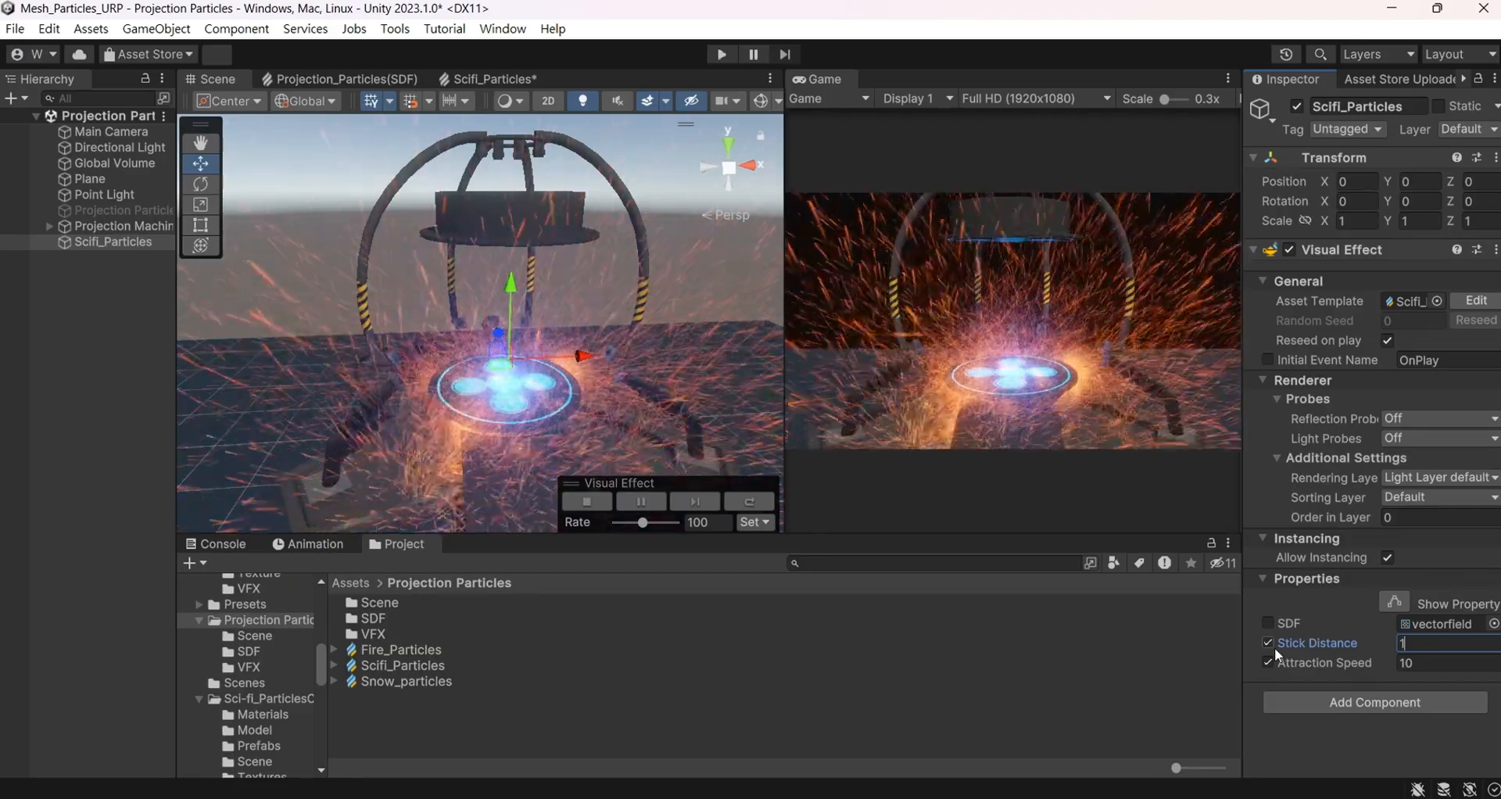
Assign the Human texture from the SDF folder to the Scifi_Particles object's SDF property
double_click(392, 617)
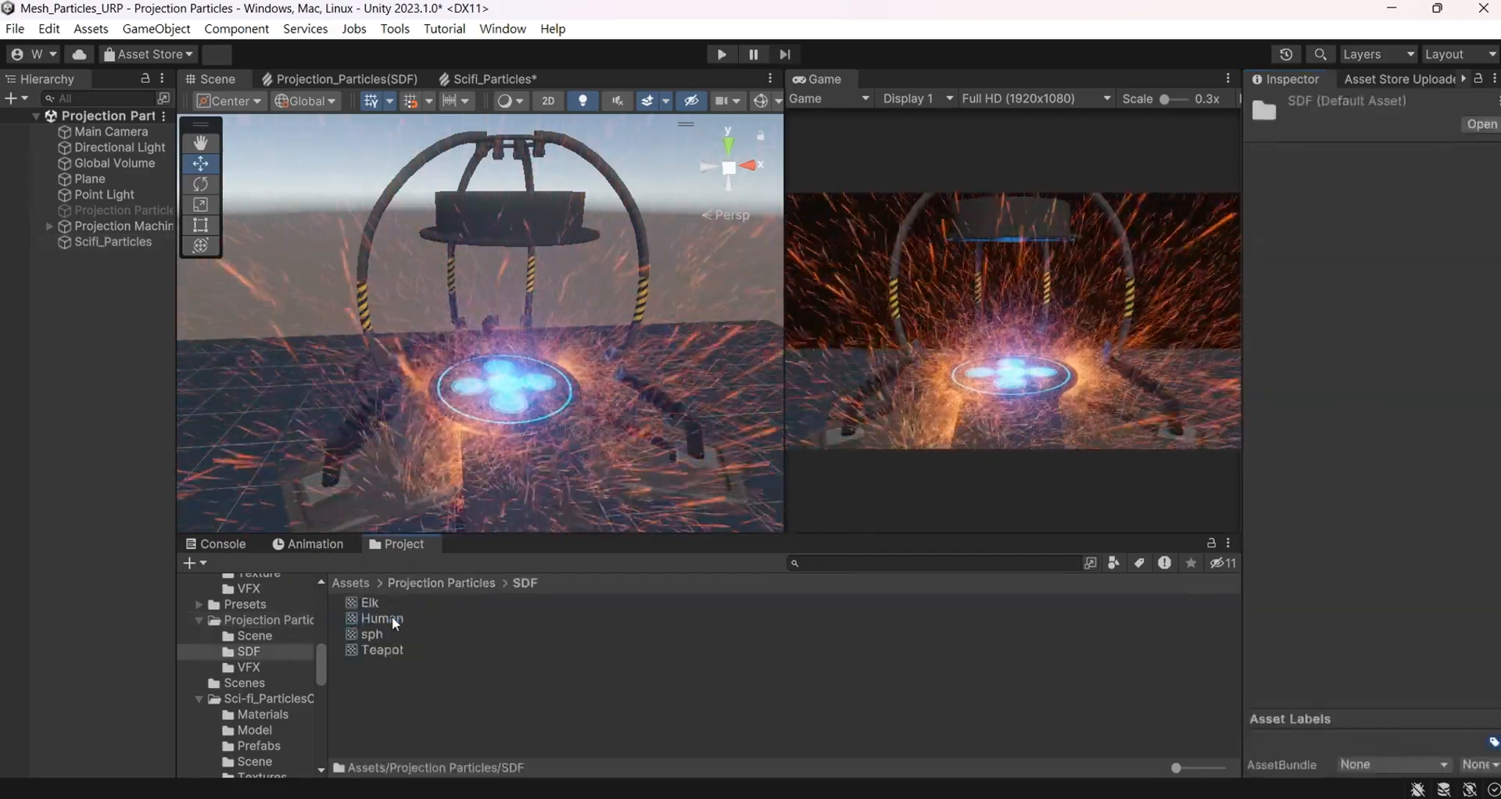
left_click(118, 242)
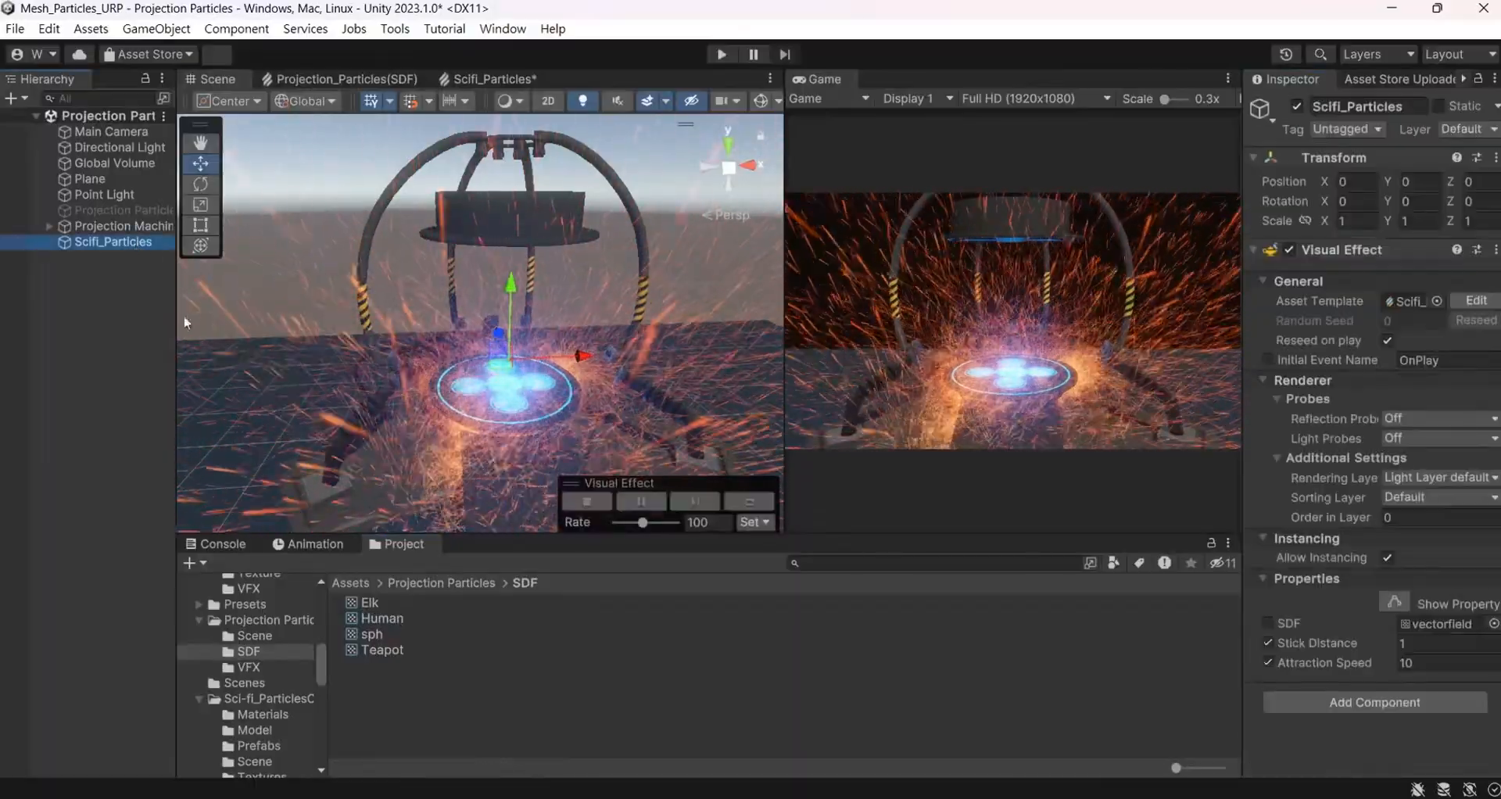
left_click_drag(387, 618, 1412, 625)
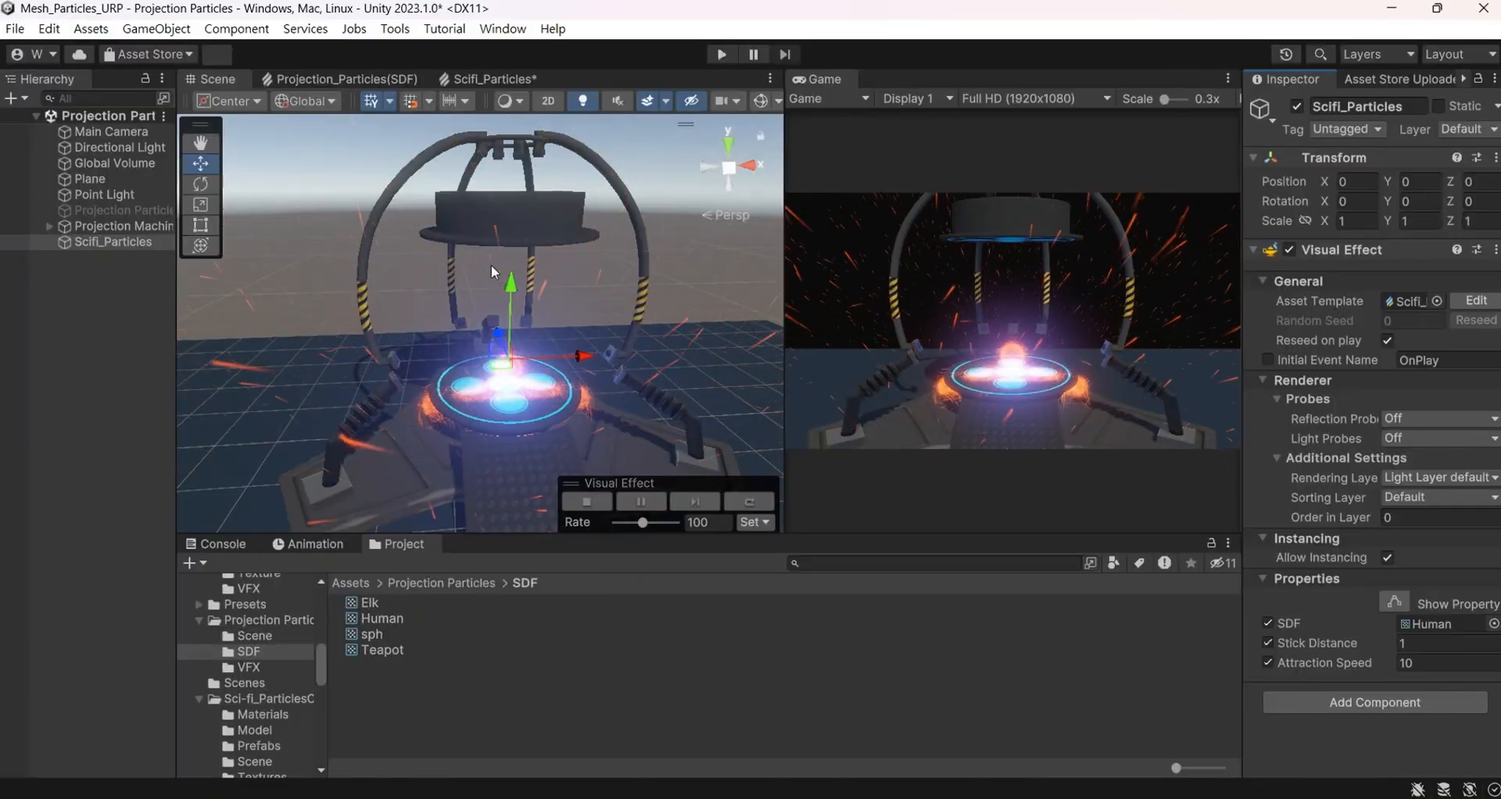
Detach the Scifi_Particles graph into a floating window and enlarge it, leaving the Game view partly visible
left_click_drag(495, 77, 522, 315)
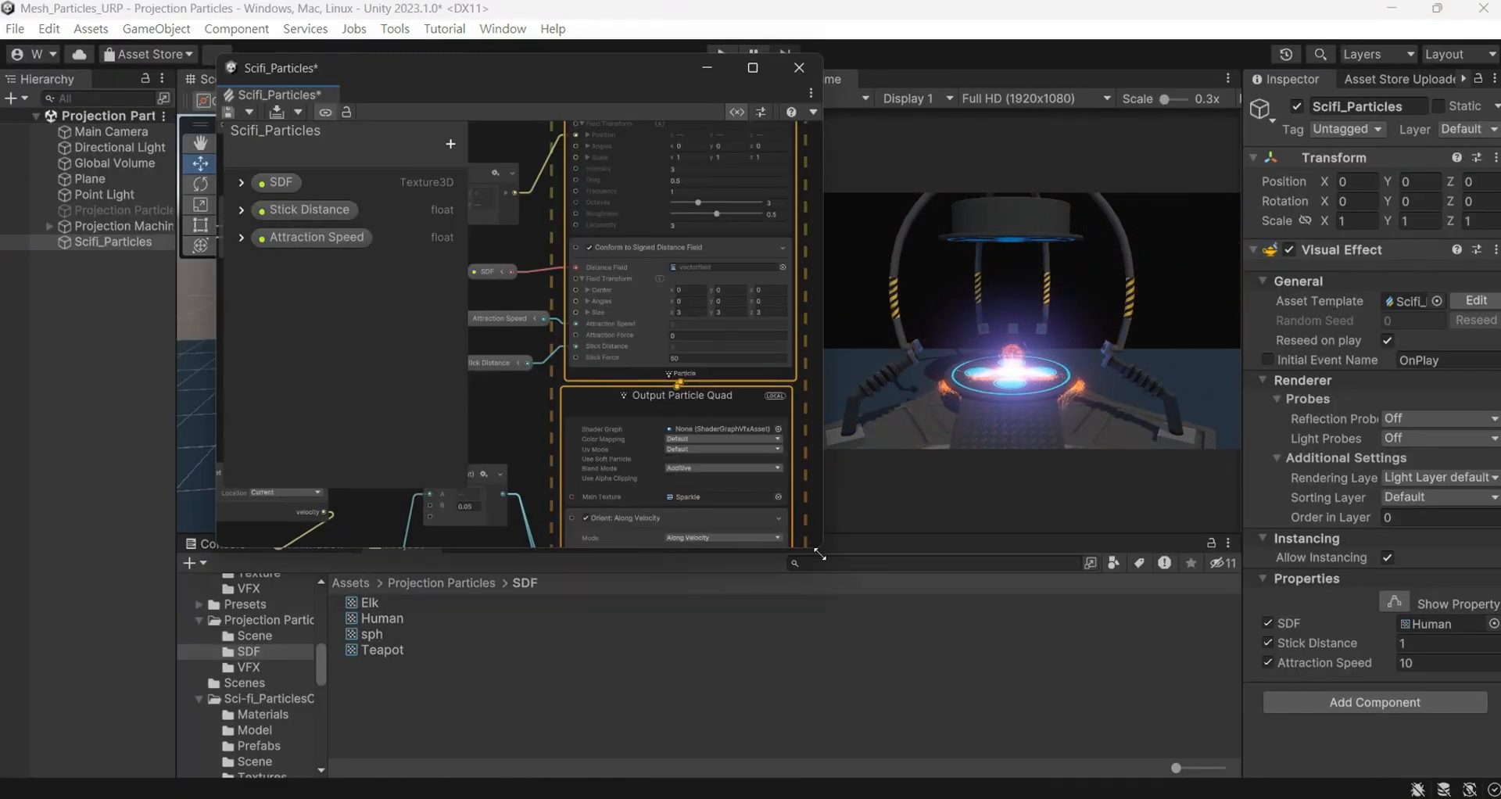
left_click_drag(818, 553, 903, 718)
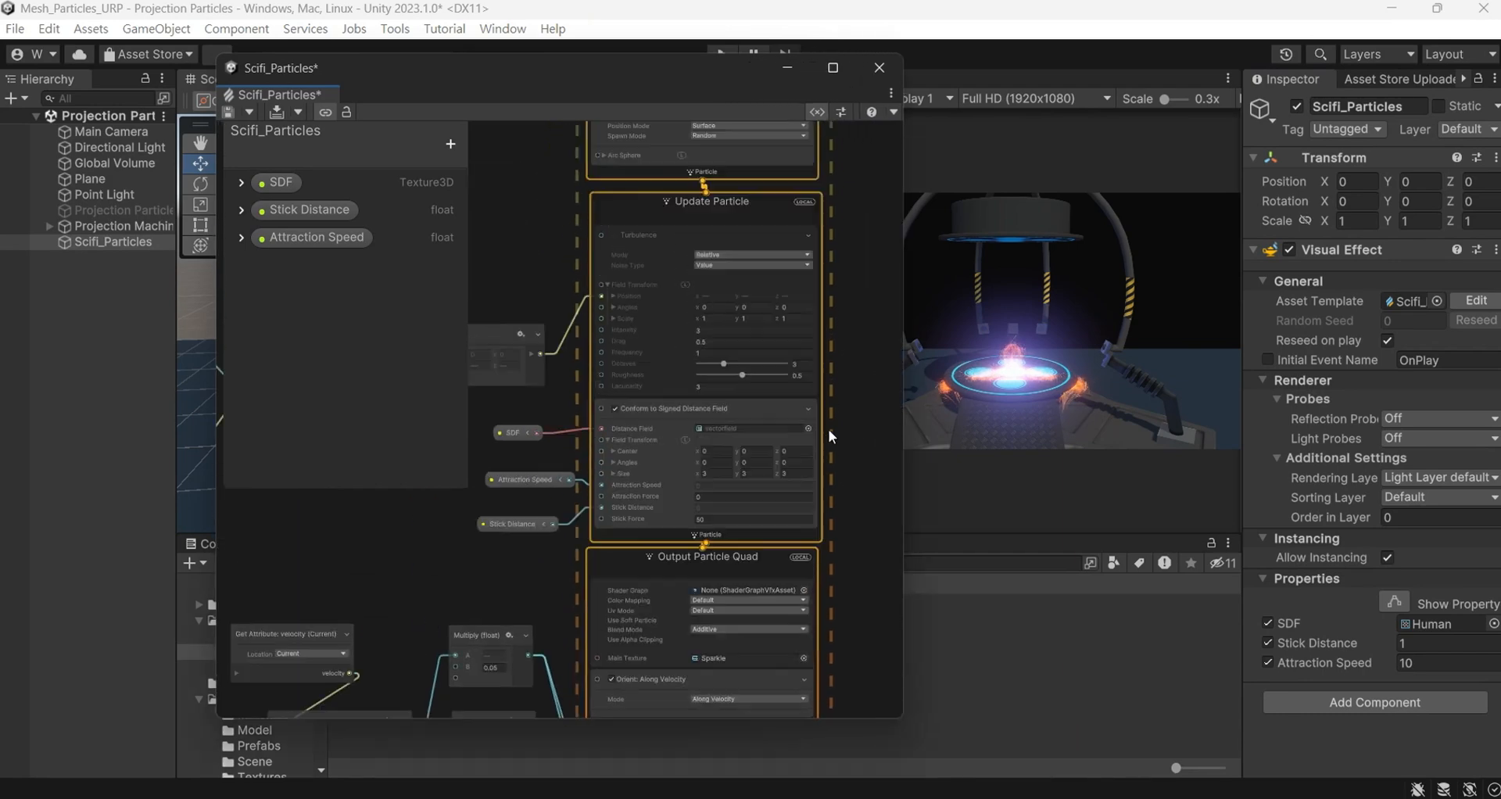
scroll(827, 450, "up", 6)
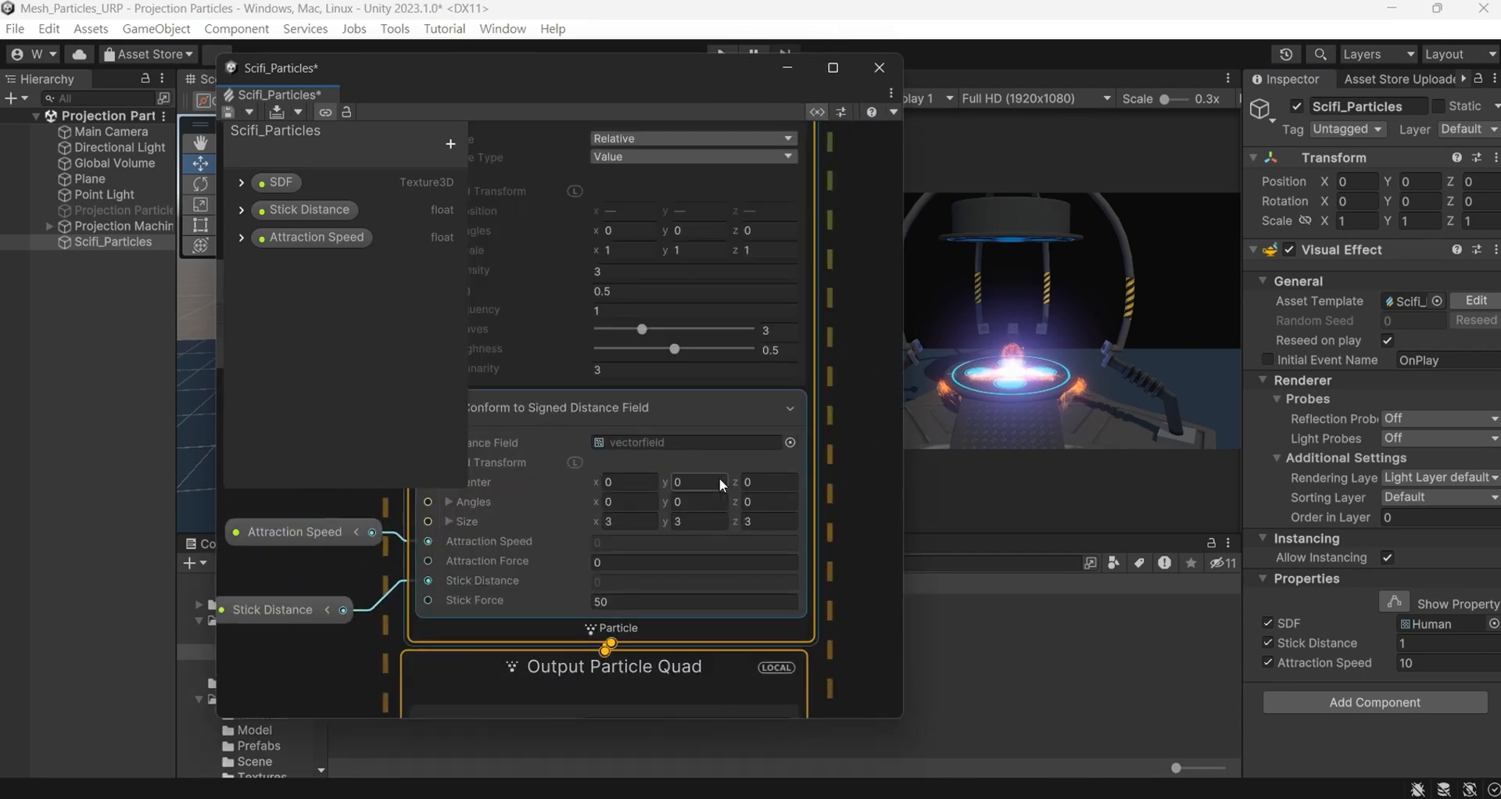
Set the Conform to Signed Distance Field transform to Size 2.2 on all three axes and Center Y 2.2
left_click(715, 484)
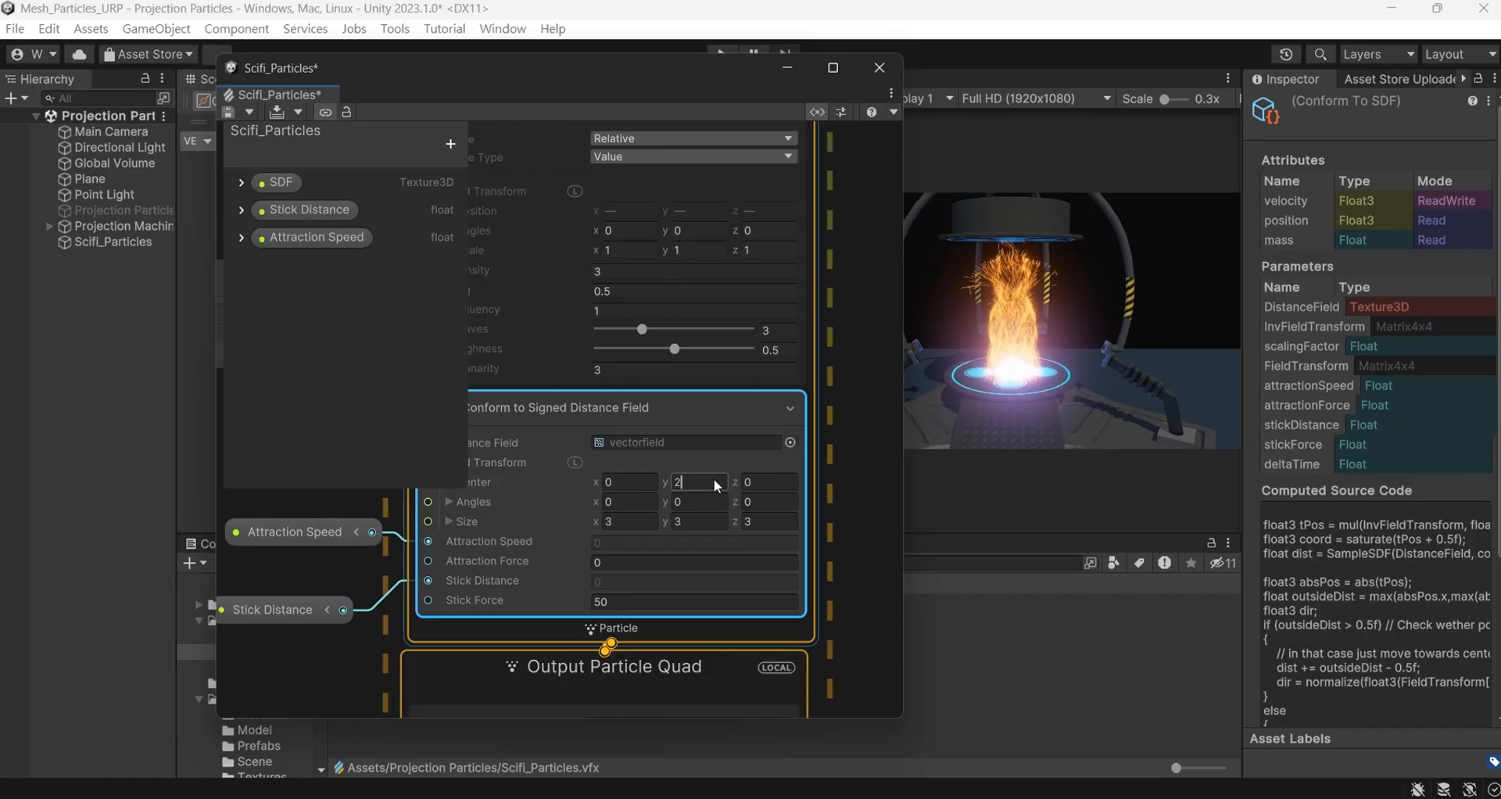
left_click(645, 519)
type("2.2")
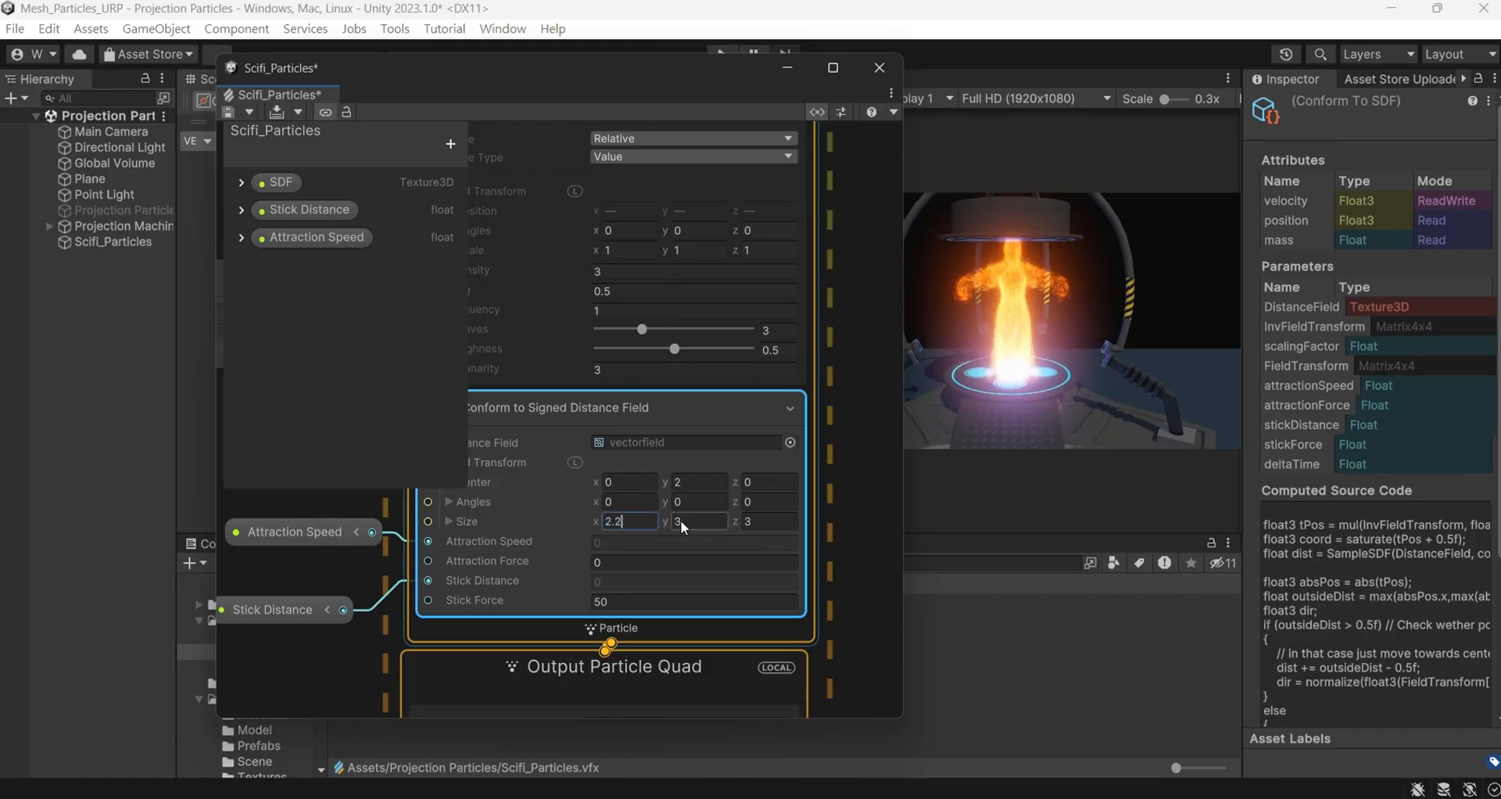
left_click(706, 522)
type("2.2")
left_click(760, 519)
type("2.2")
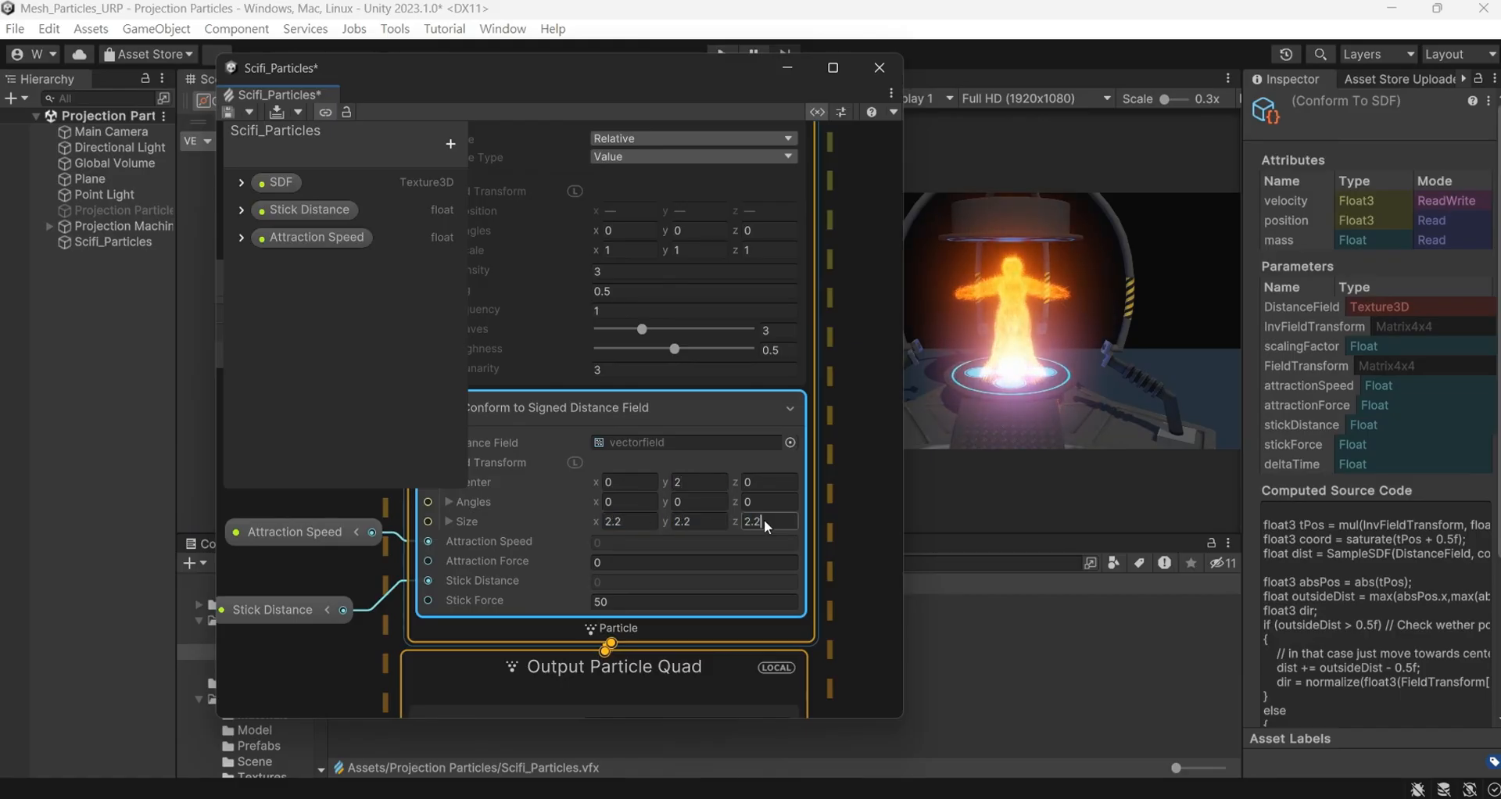
left_click(710, 480)
type("2.2")
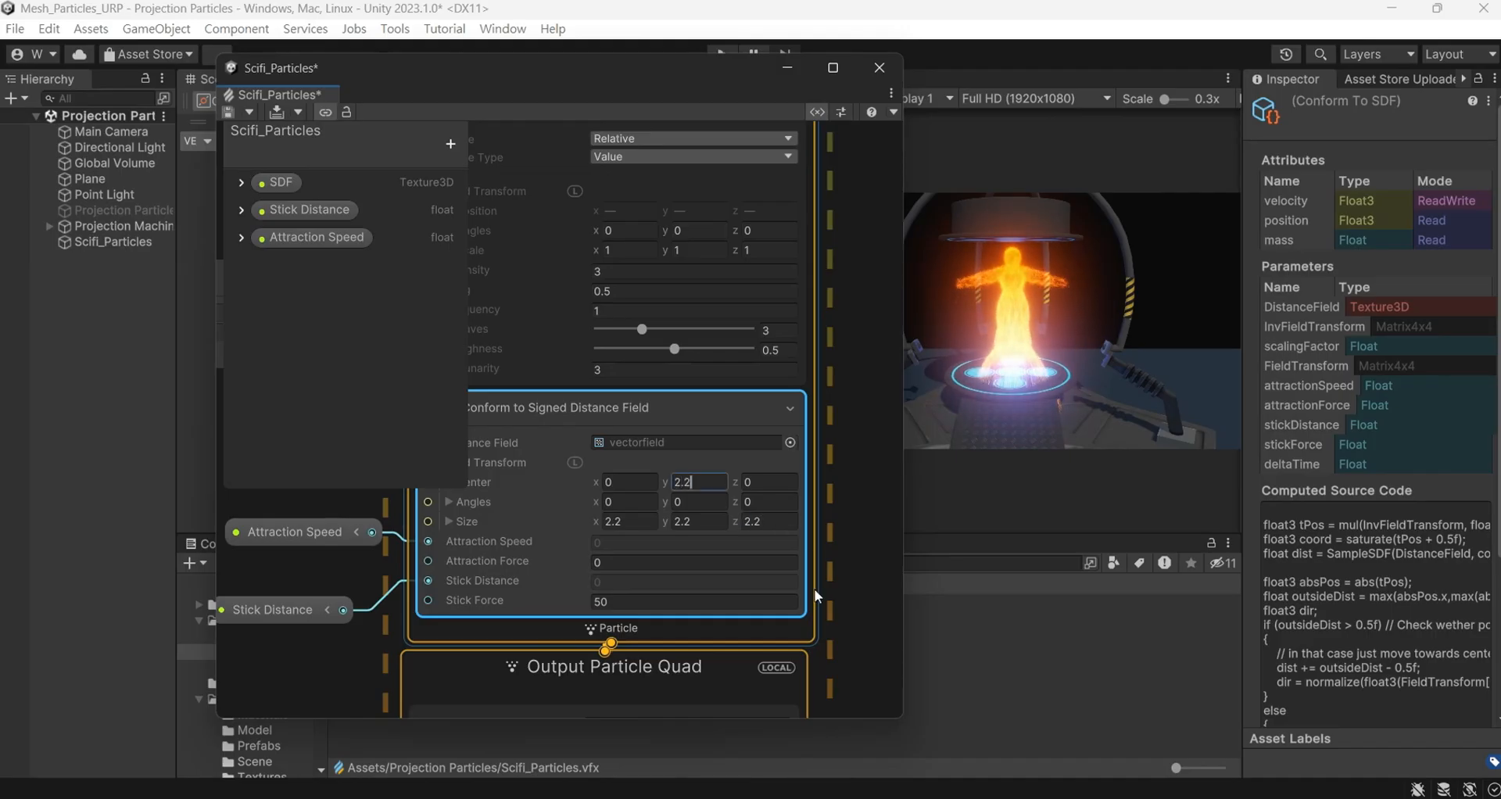
Disable the Multiply Scale.XYZ block in Output Particle Quad
middle_click_drag(834, 651, 871, 214)
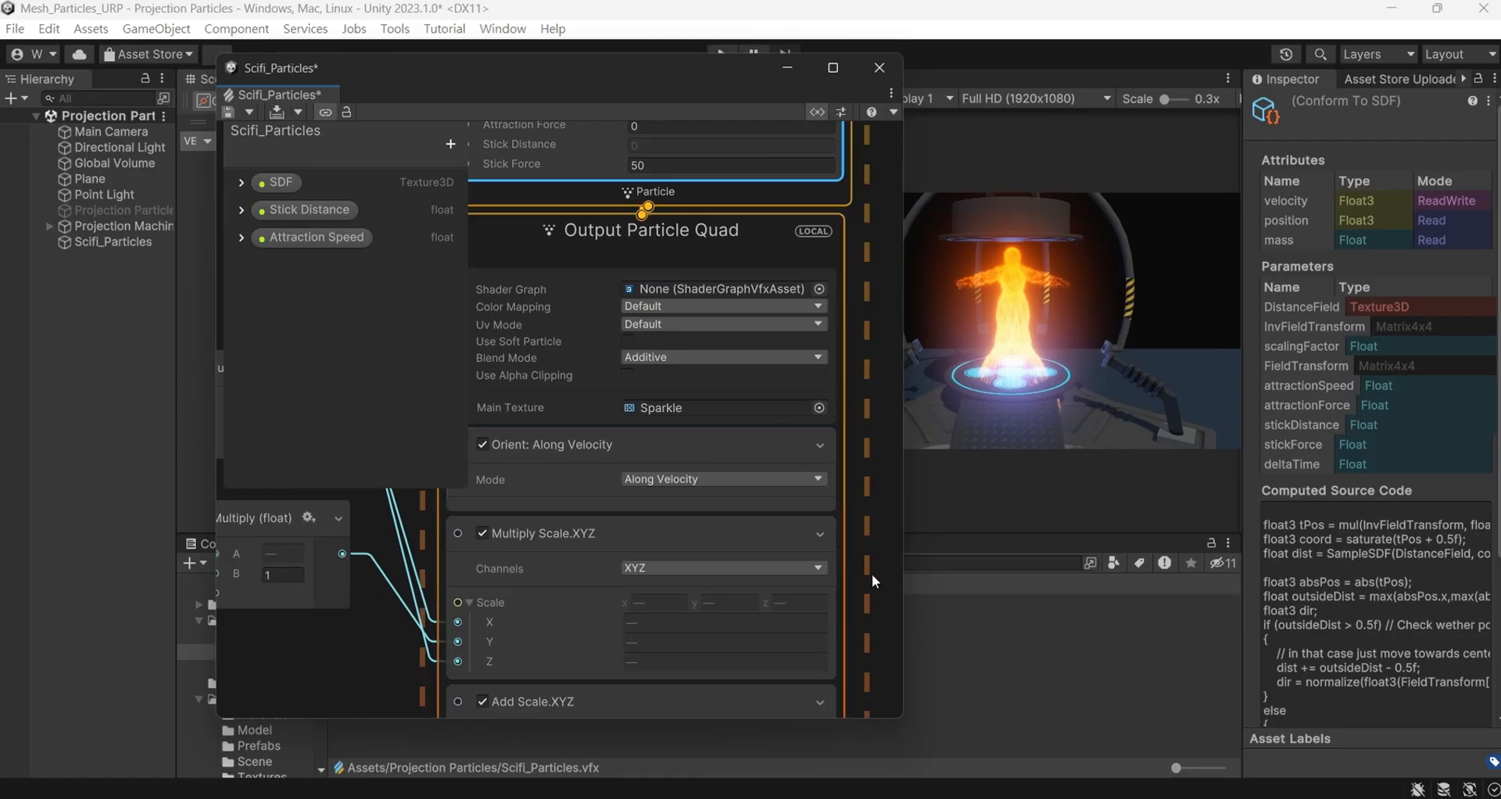
middle_click_drag(871, 574, 908, 435)
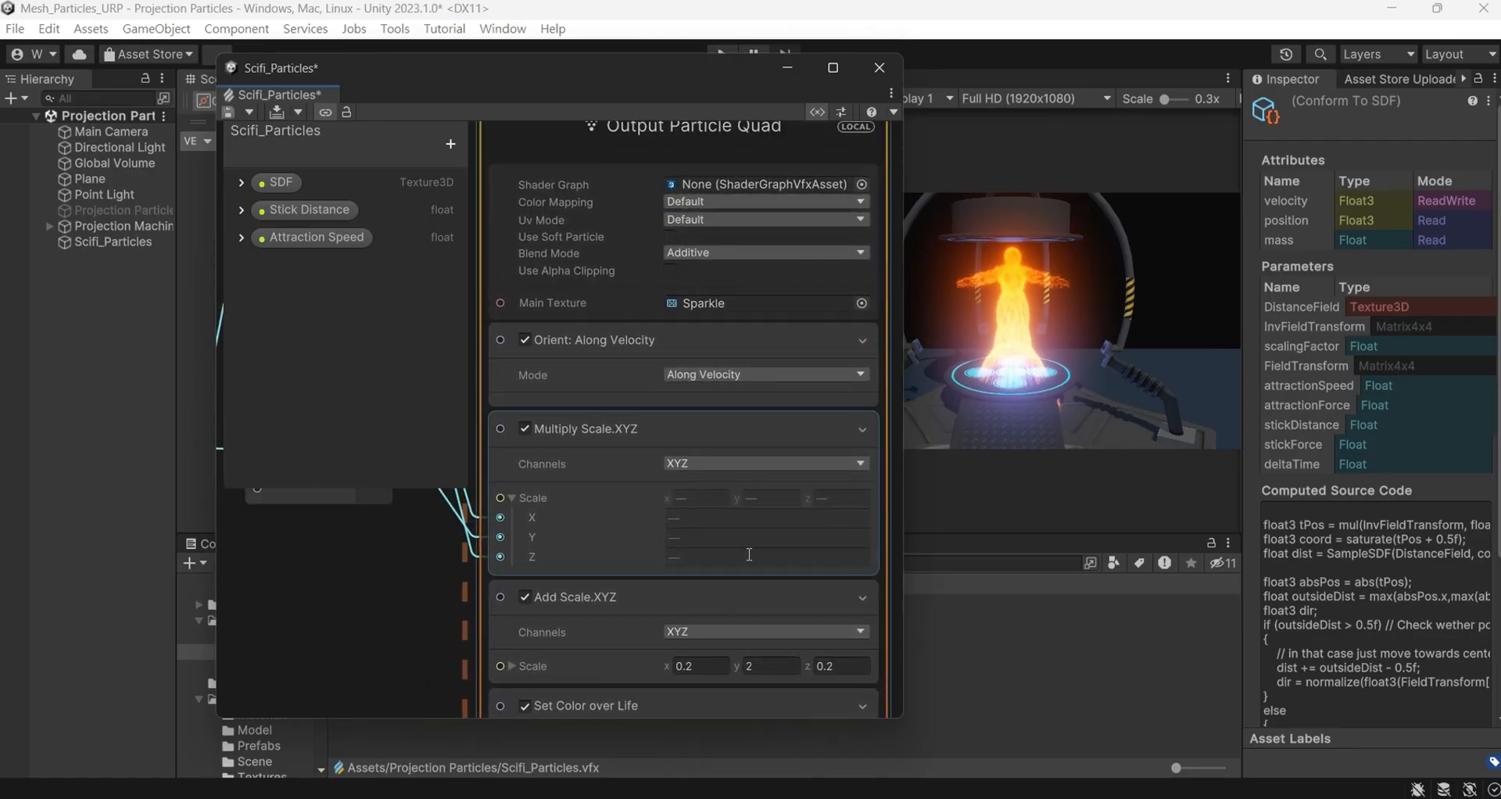
left_click(525, 428)
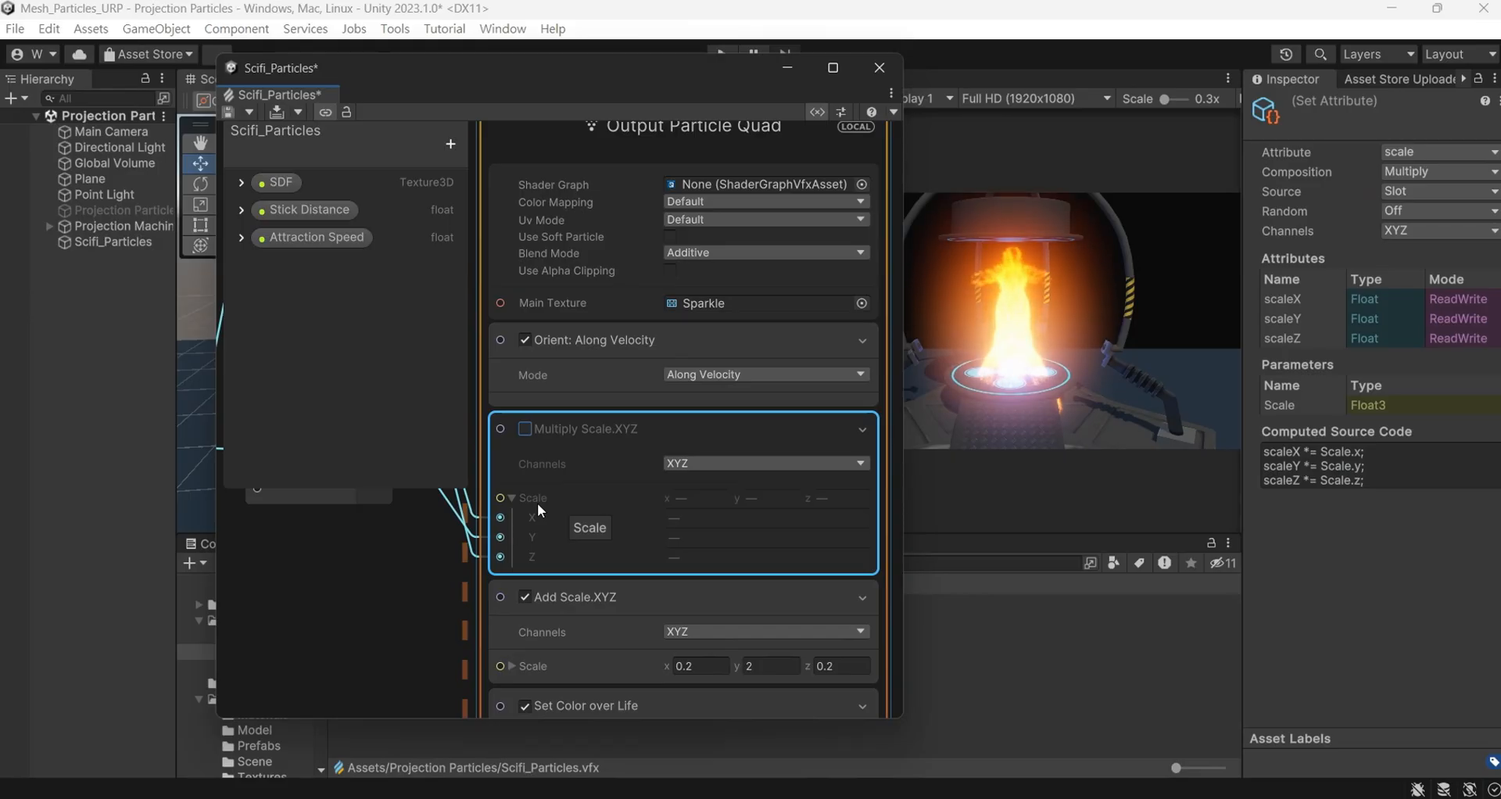
Recolor the Set Color over Life gradient keys to cyan, light blue (RGB 10, 51, 191) and deep blue (RGB 0, 11, 191)
middle_click_drag(403, 622, 485, 484)
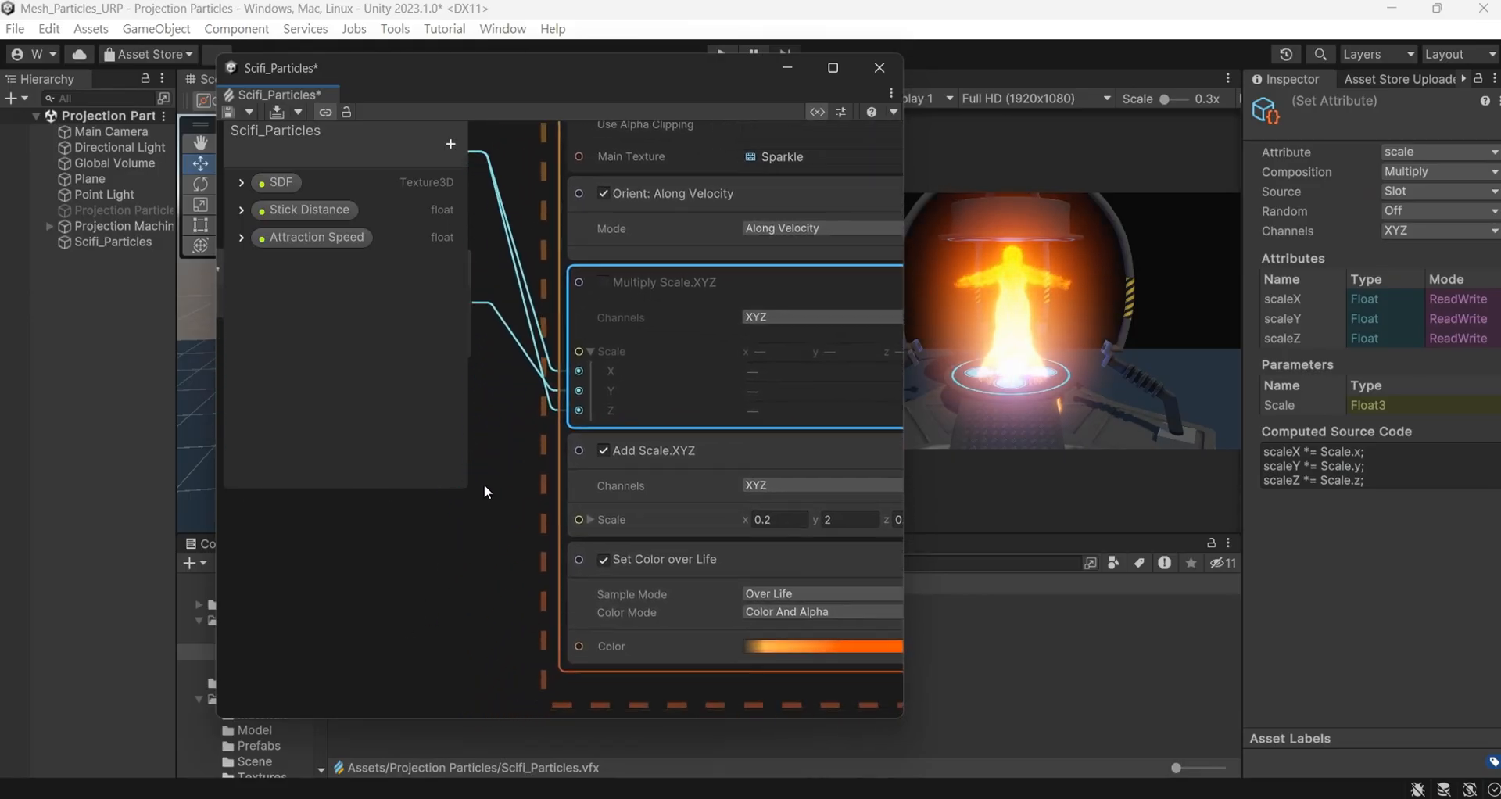
left_click(837, 646)
left_click(1263, 378)
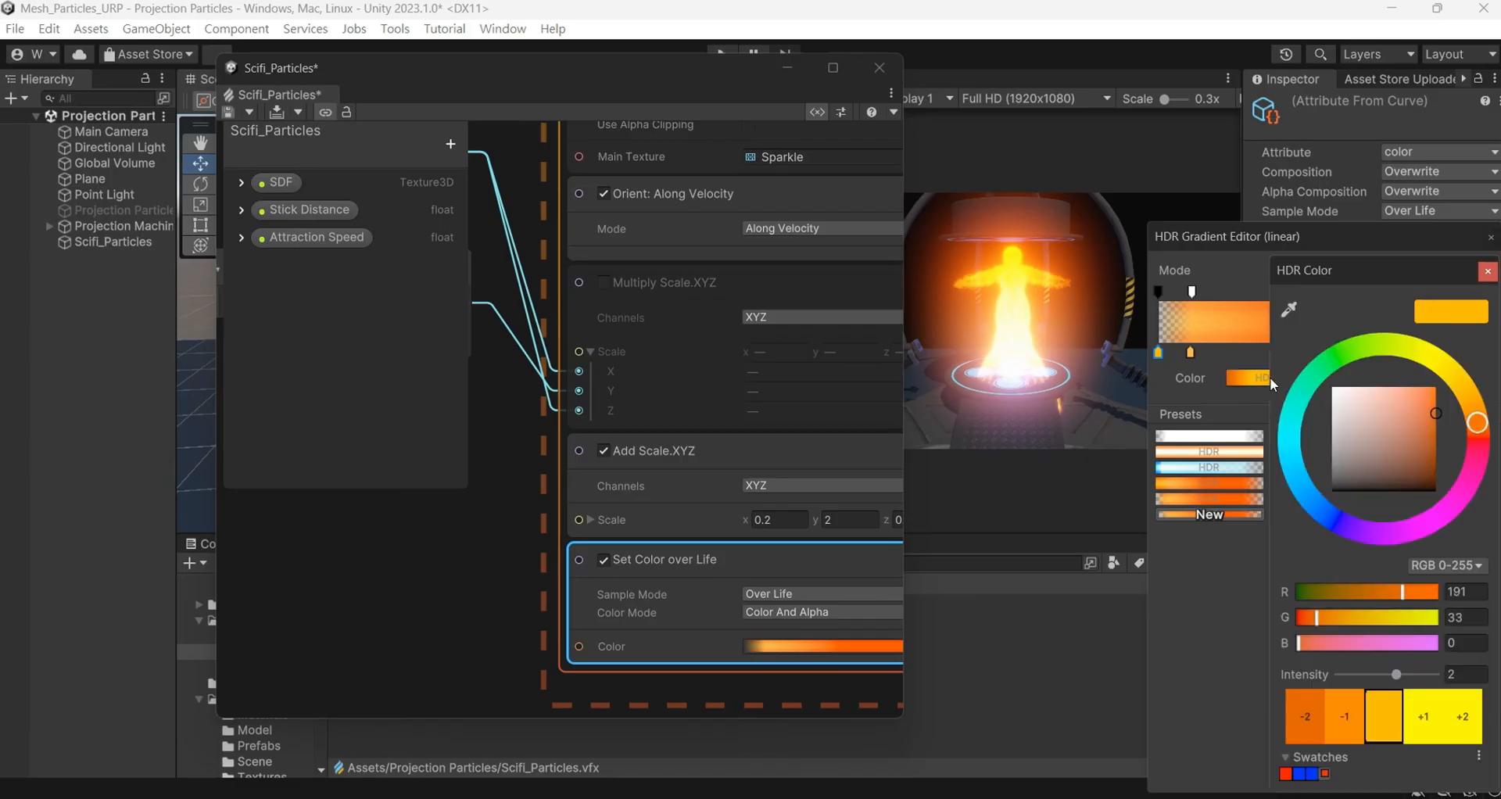
left_click(1191, 353)
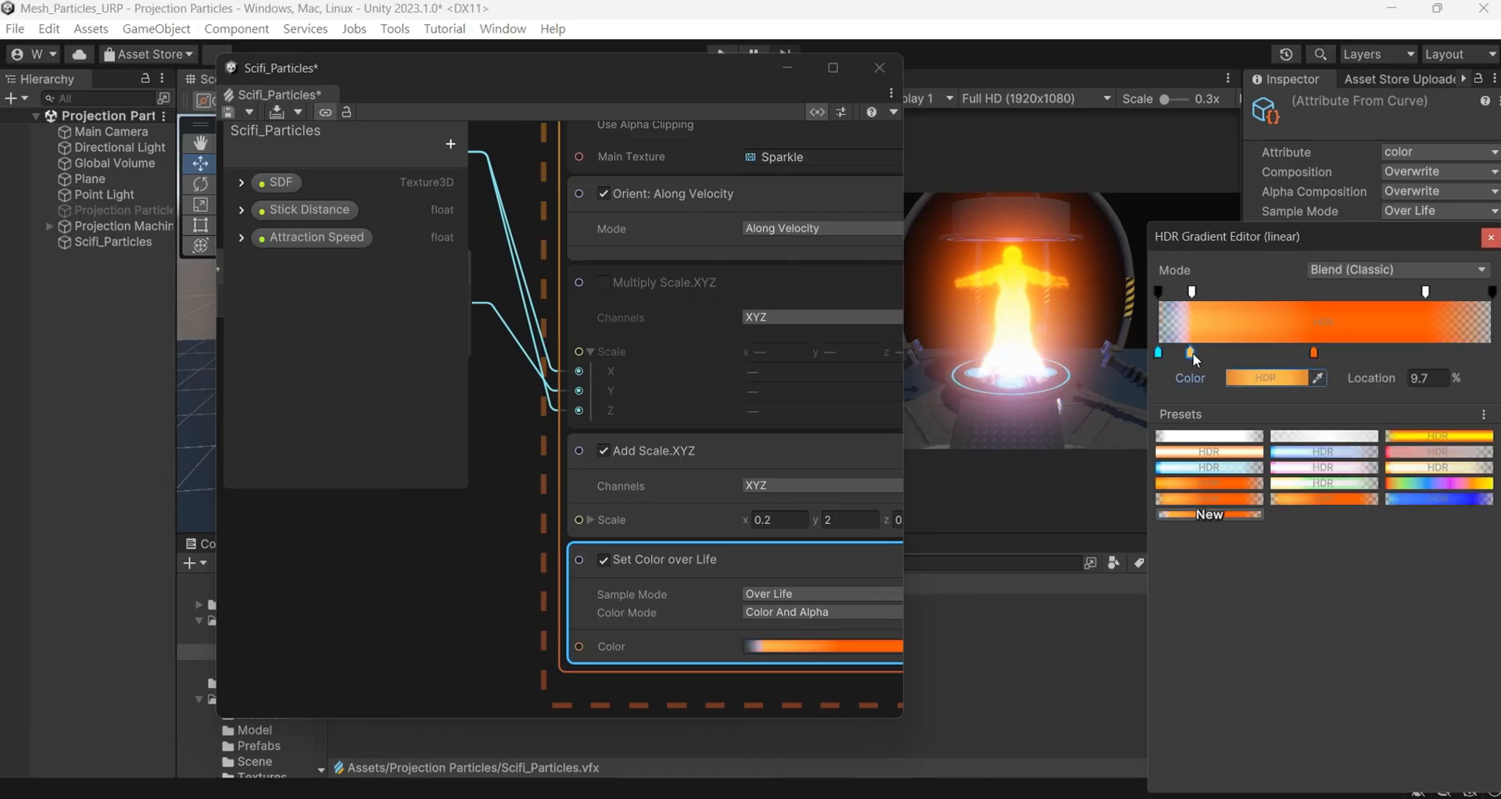
left_click(1245, 385)
left_click(1314, 504)
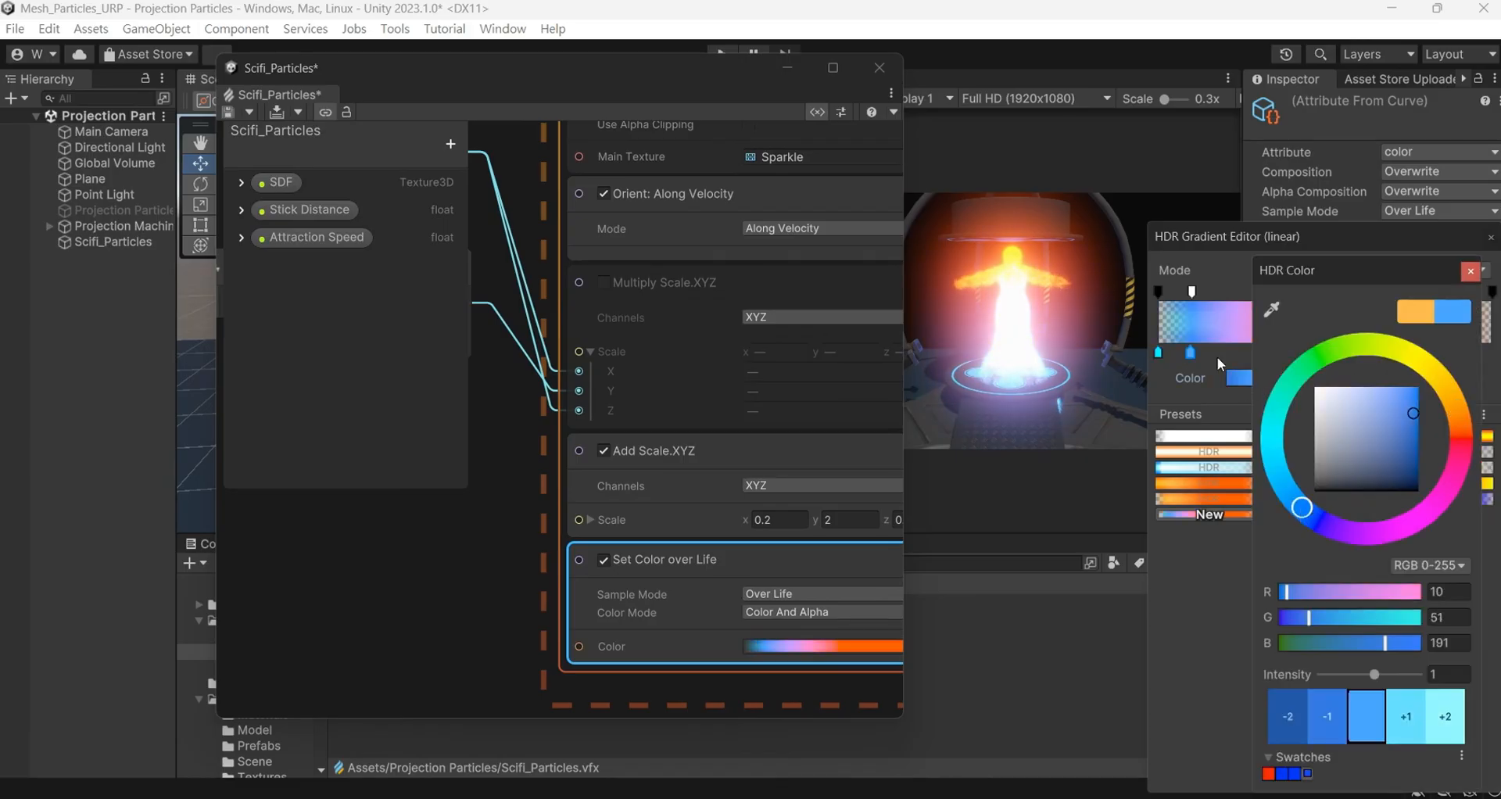
left_click(1245, 233)
left_click(1314, 352)
left_click(1273, 378)
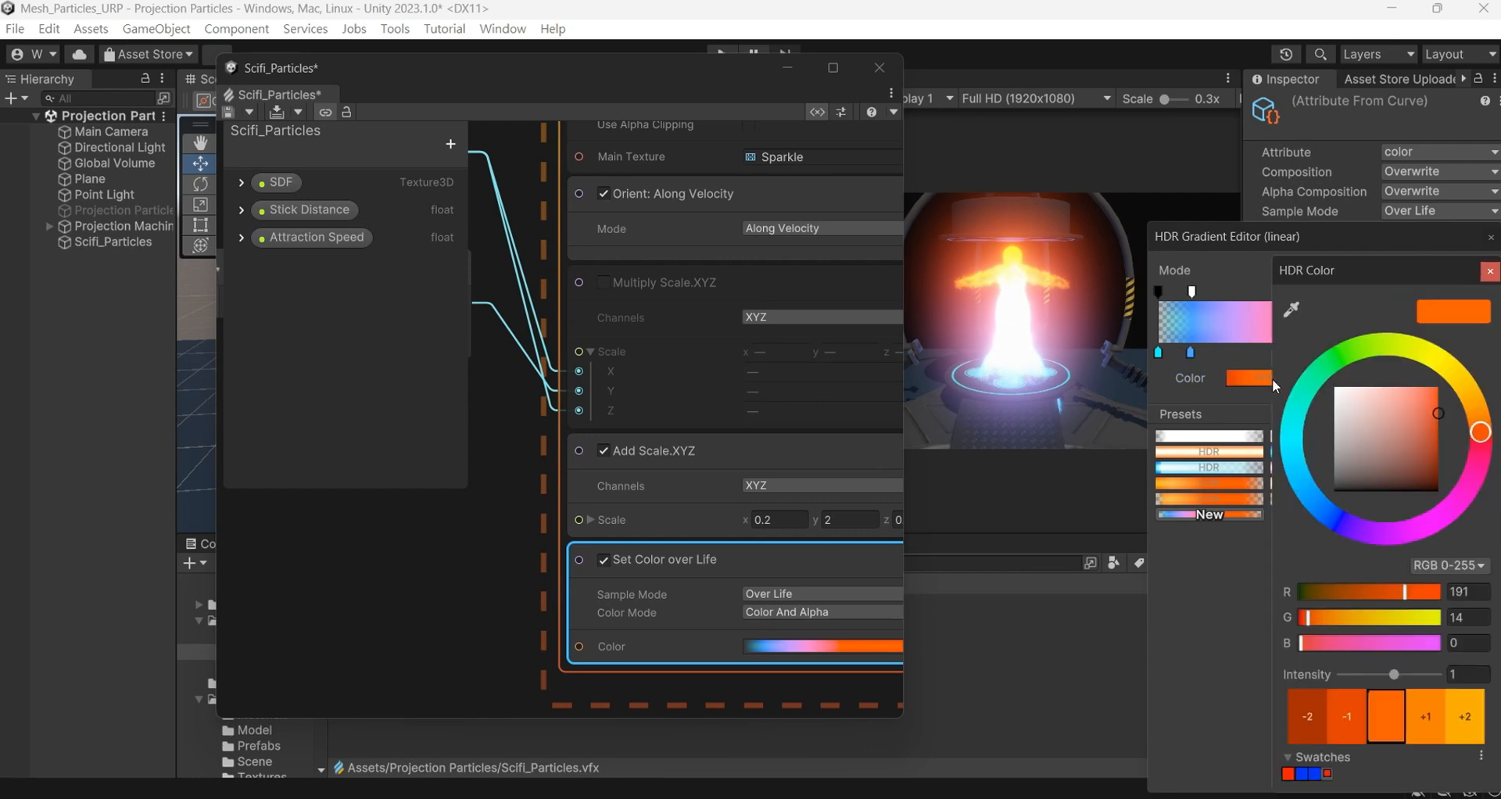
left_click(1335, 520)
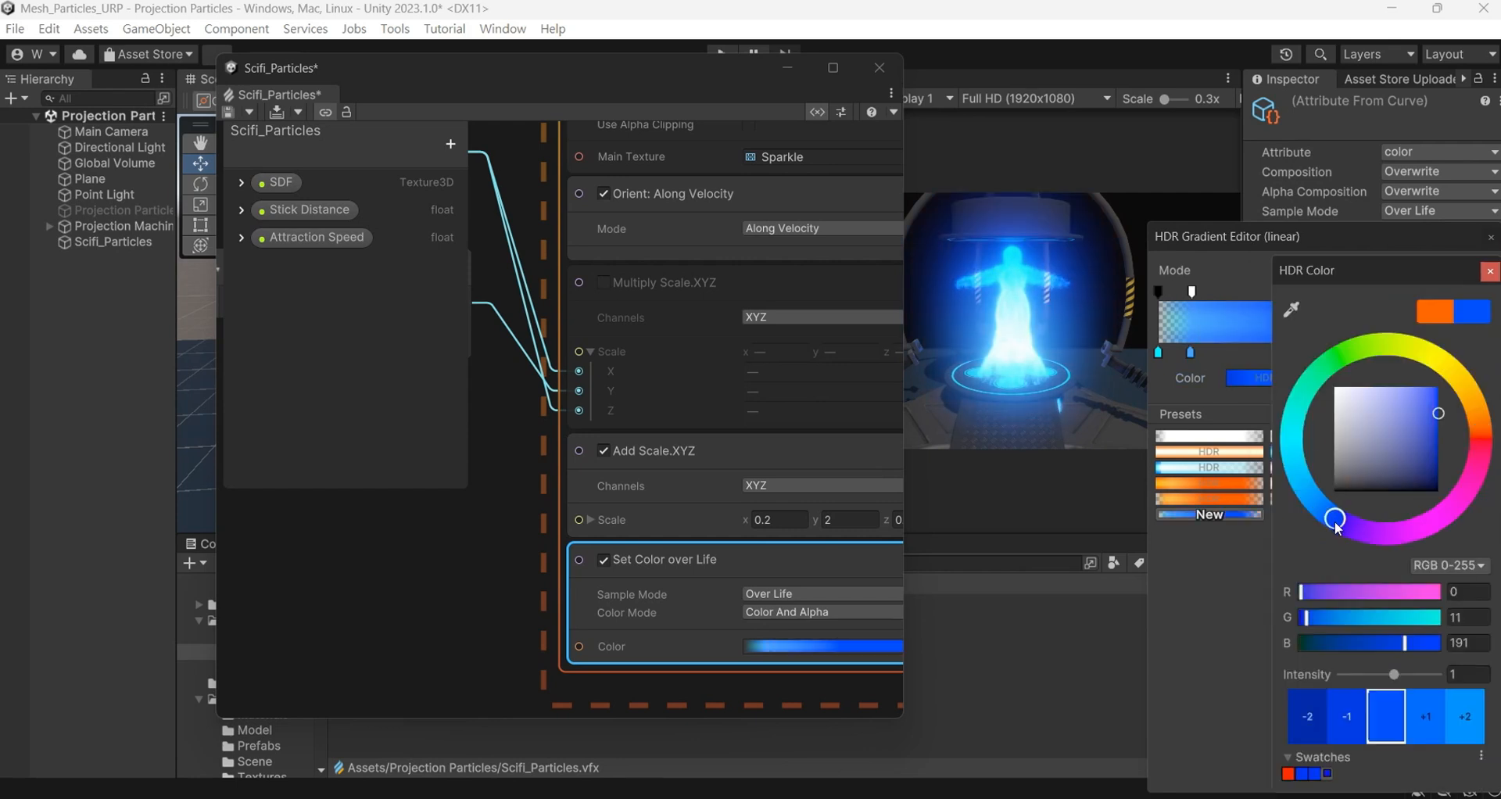
left_click(519, 575)
Disable the Orient: Along Velocity block in Output Particle Quad
scroll(521, 509, "down", 3)
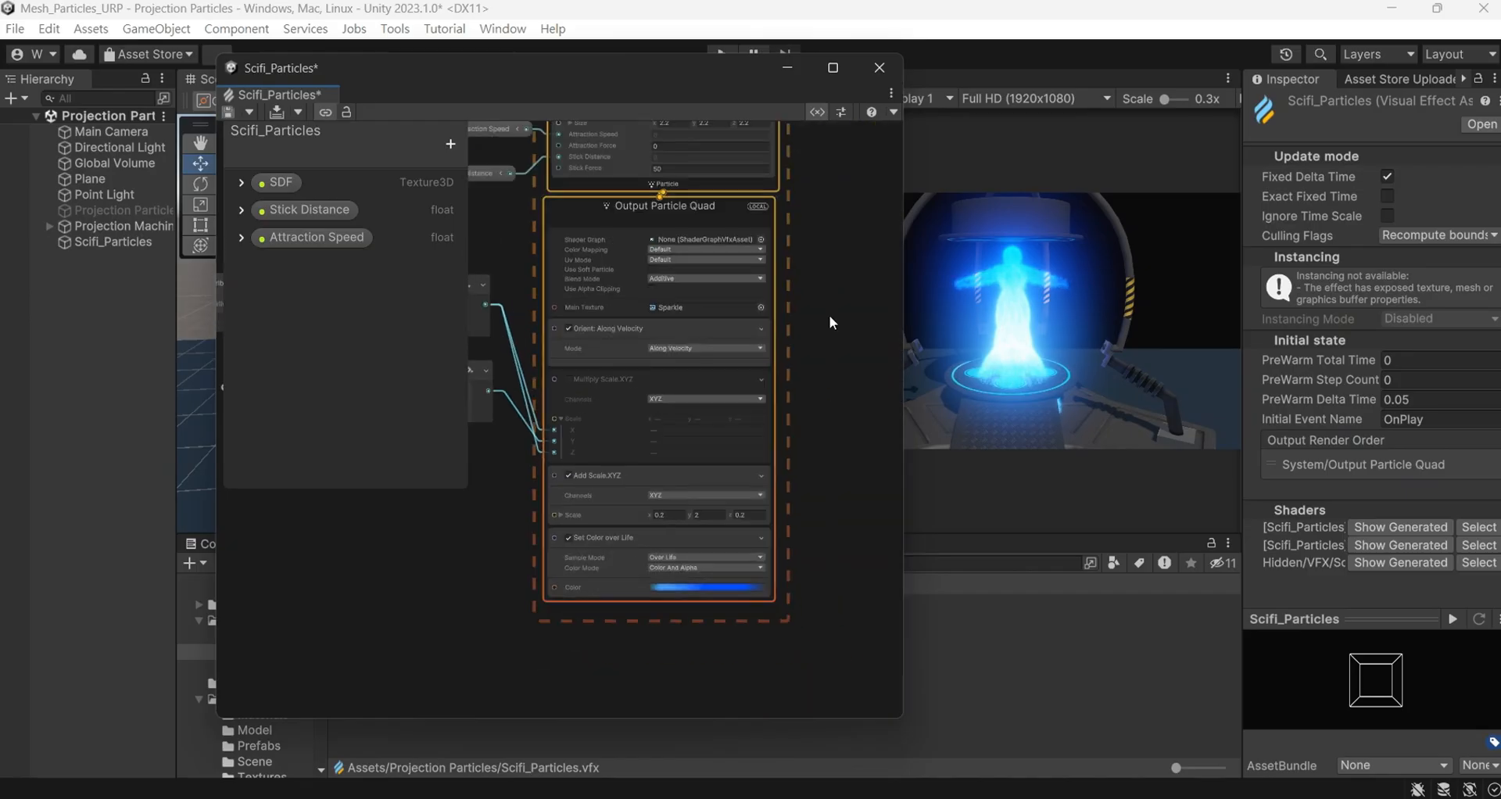
left_click(567, 328)
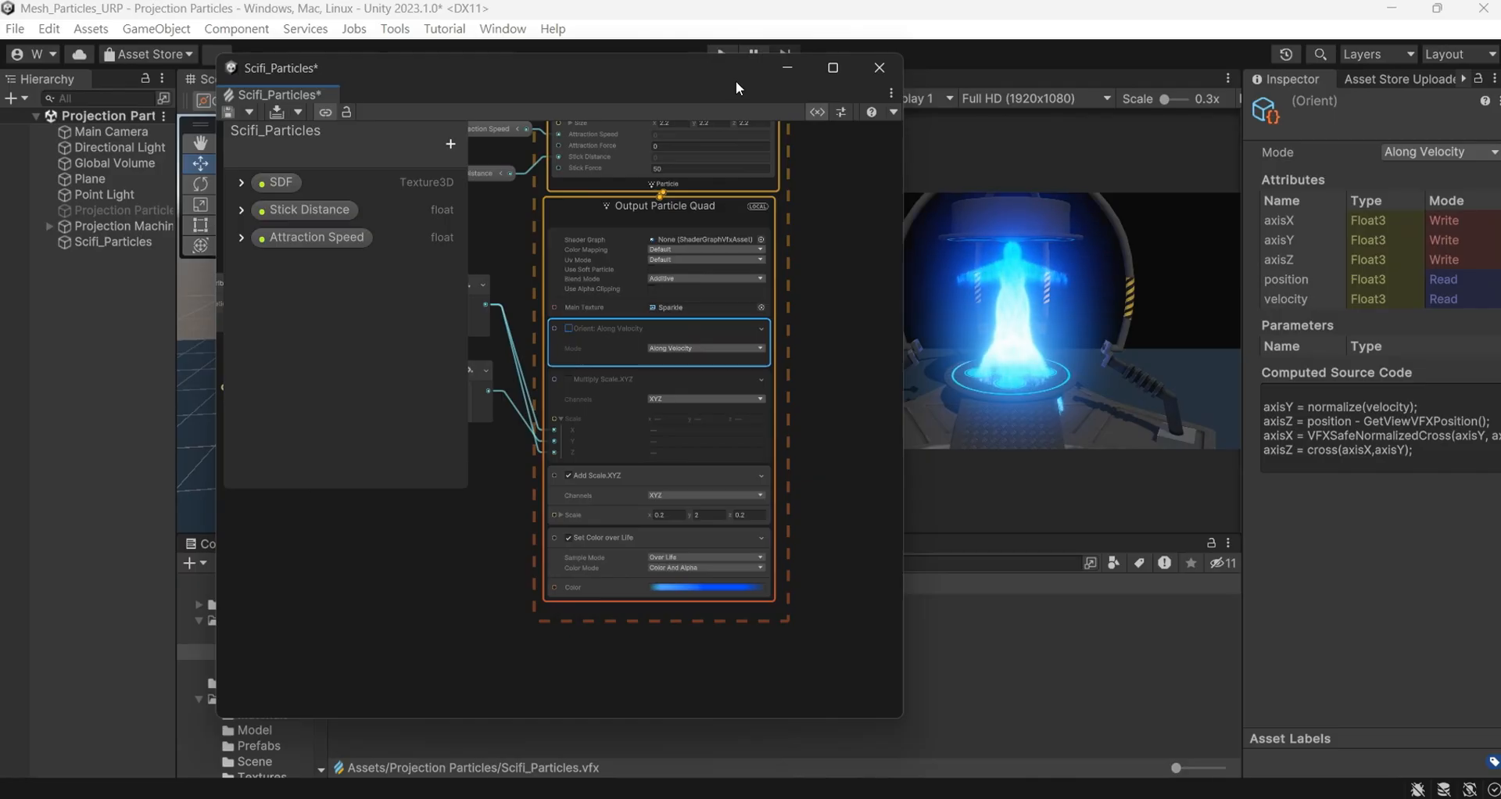
Set the Constant Spawn Rate in the Spawn context to 3000
scroll(810, 579, "up", 10)
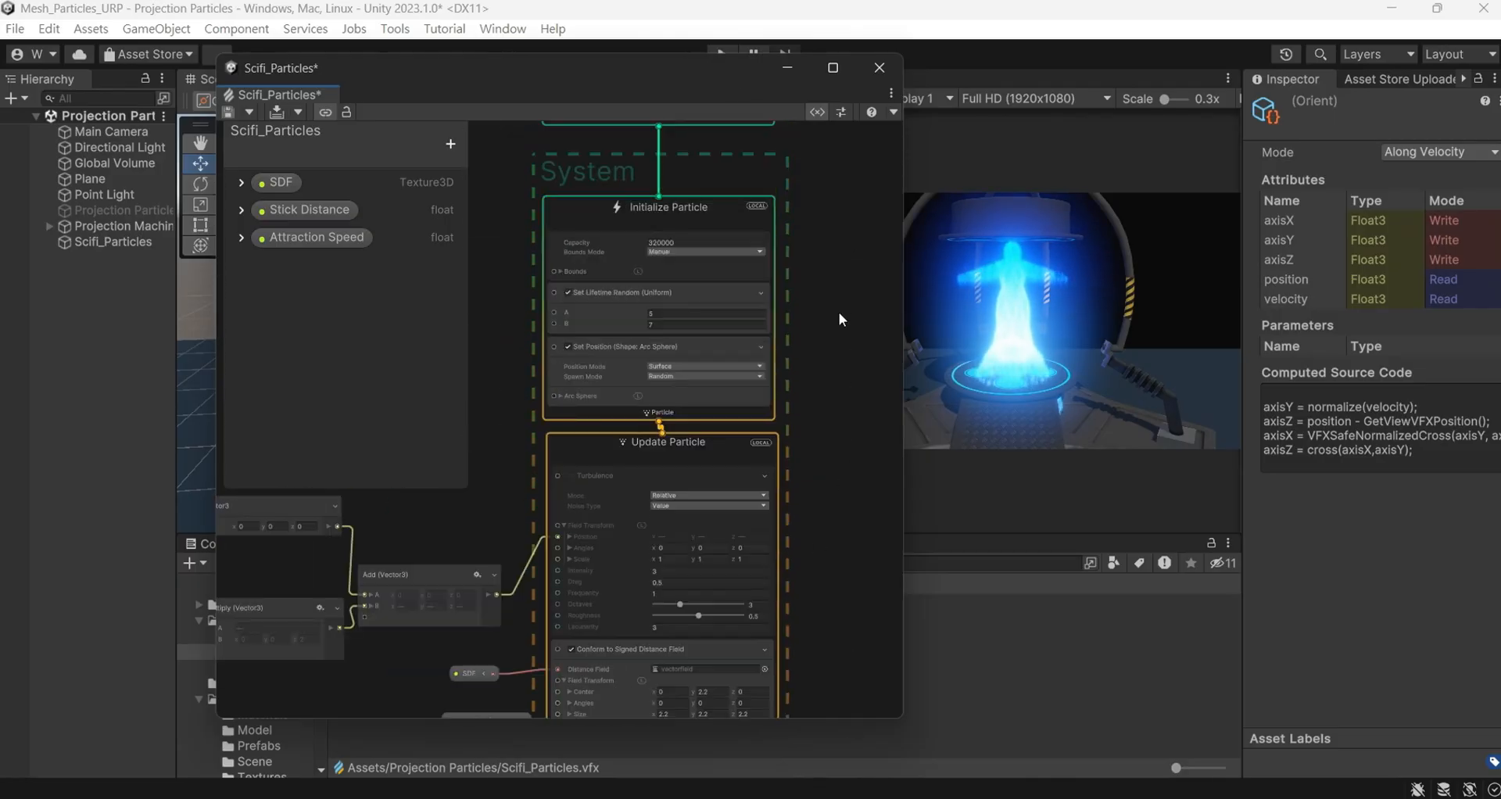
scroll(864, 659, "up", 3)
left_click(706, 331)
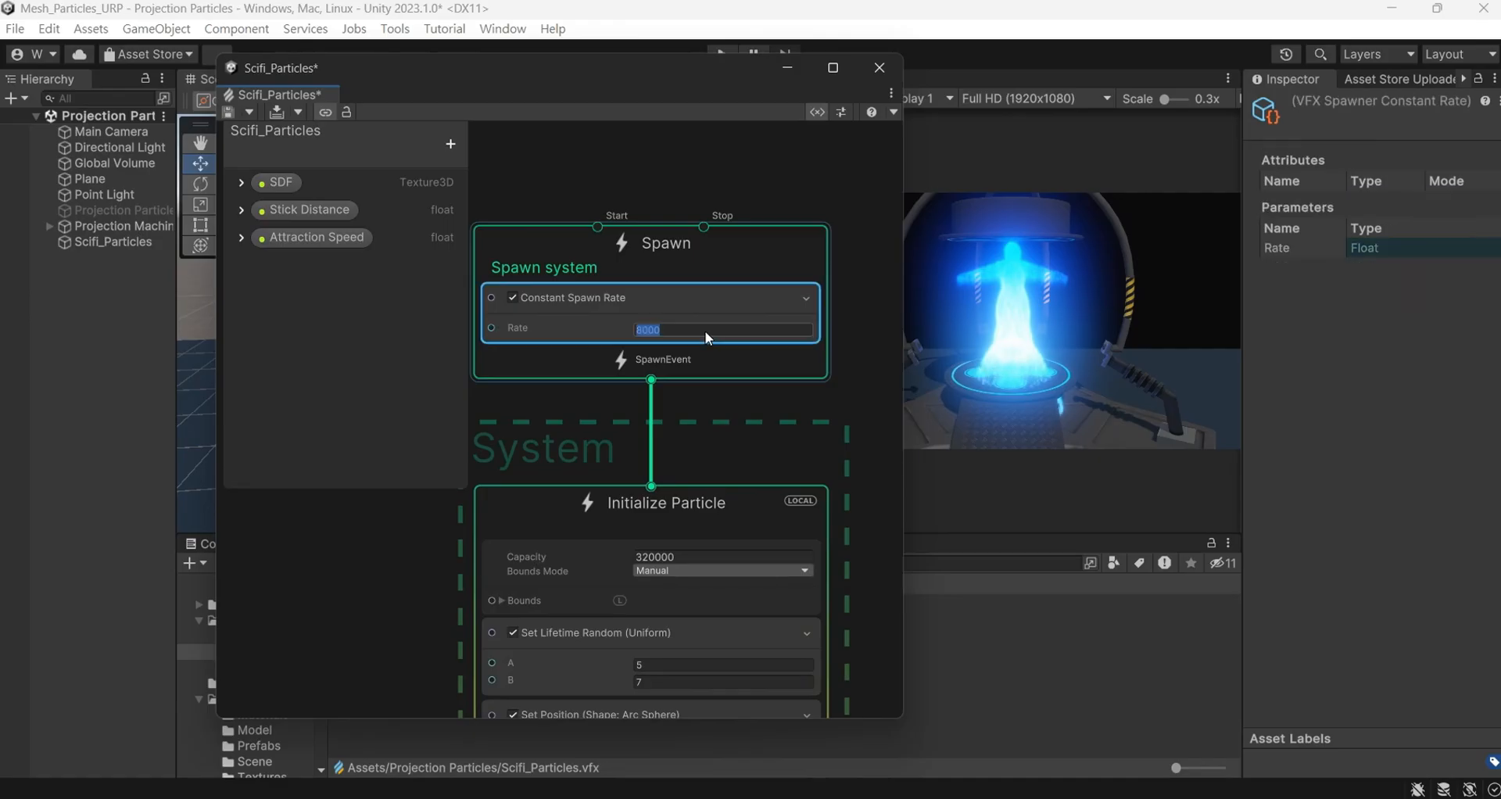
type("3000")
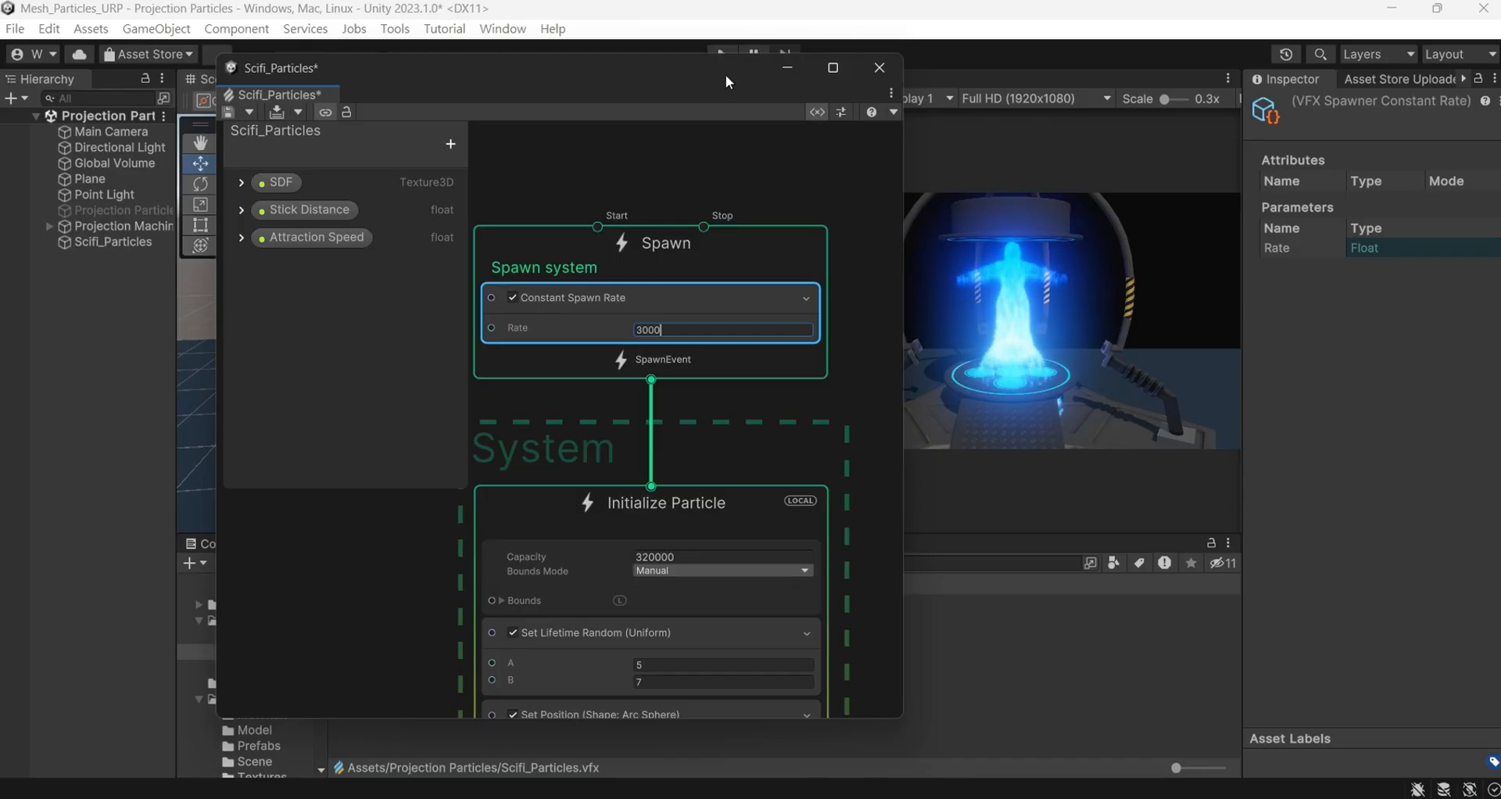
Move the second color key of the Set Color over Life gradient to 6.2% and set its HDR intensity to 0.2
left_click_drag(726, 76, 446, 268)
scroll(571, 640, "down", 15)
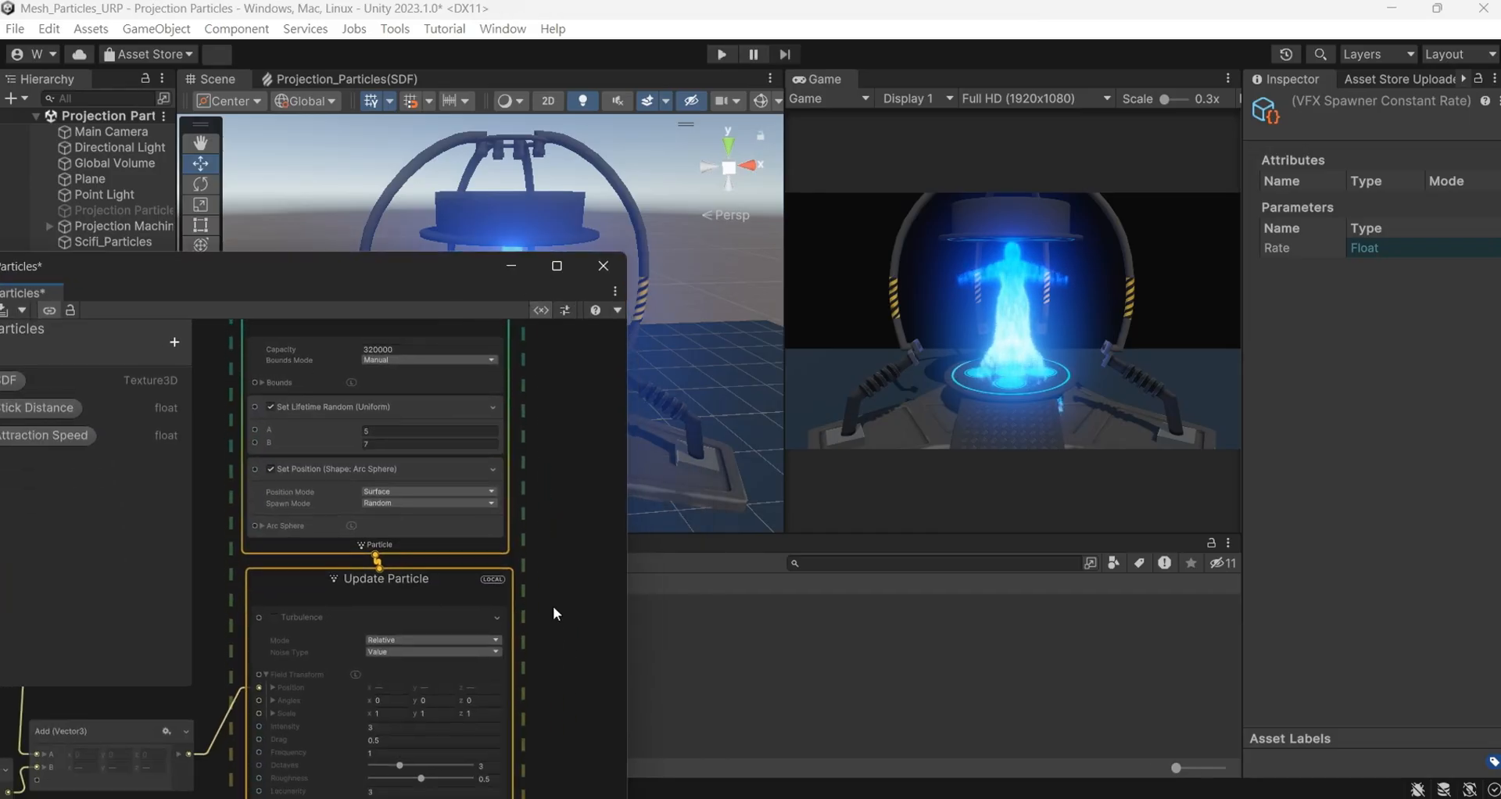
middle_click_drag(266, 717, 264, 372)
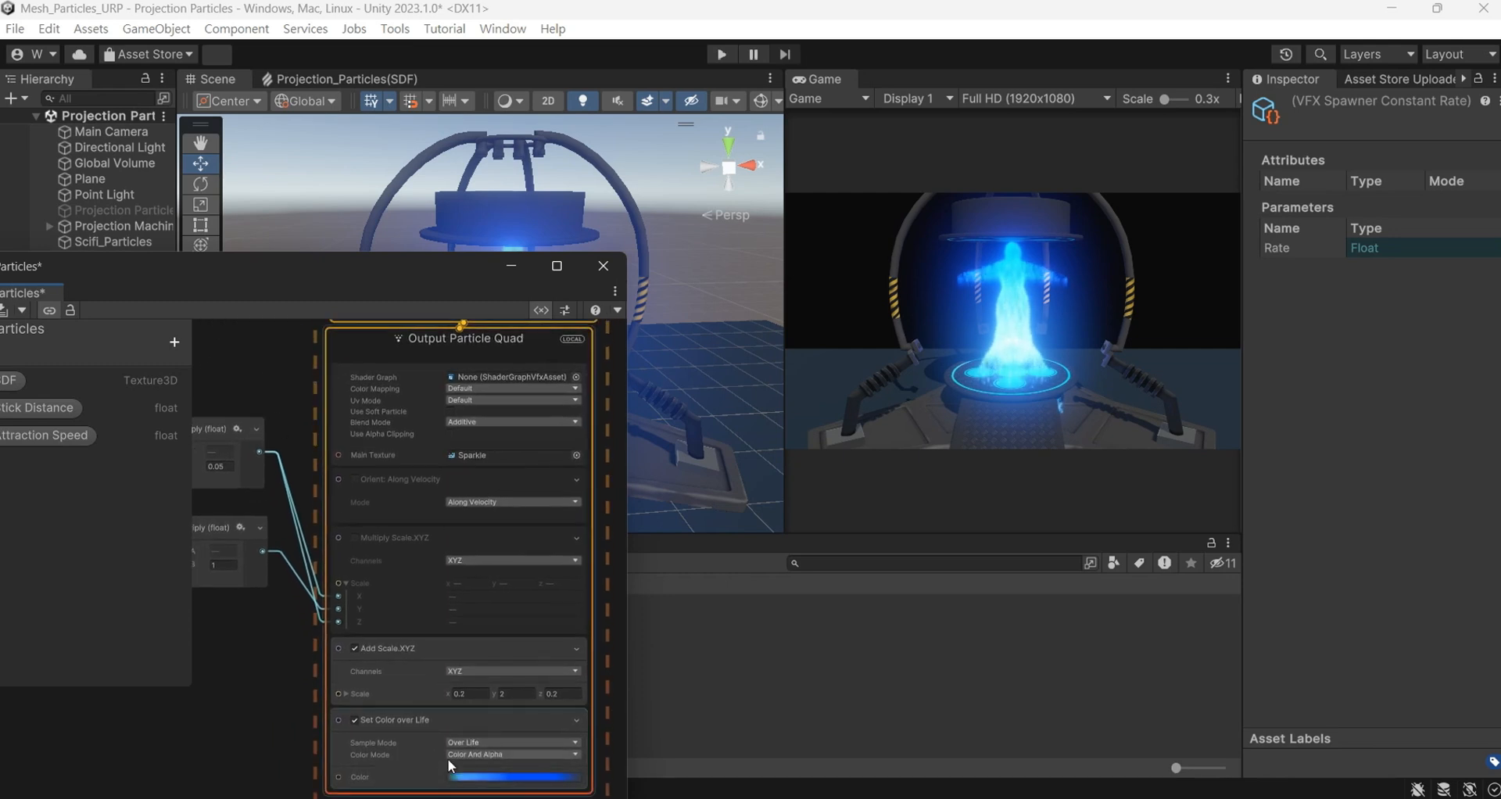
left_click(480, 779)
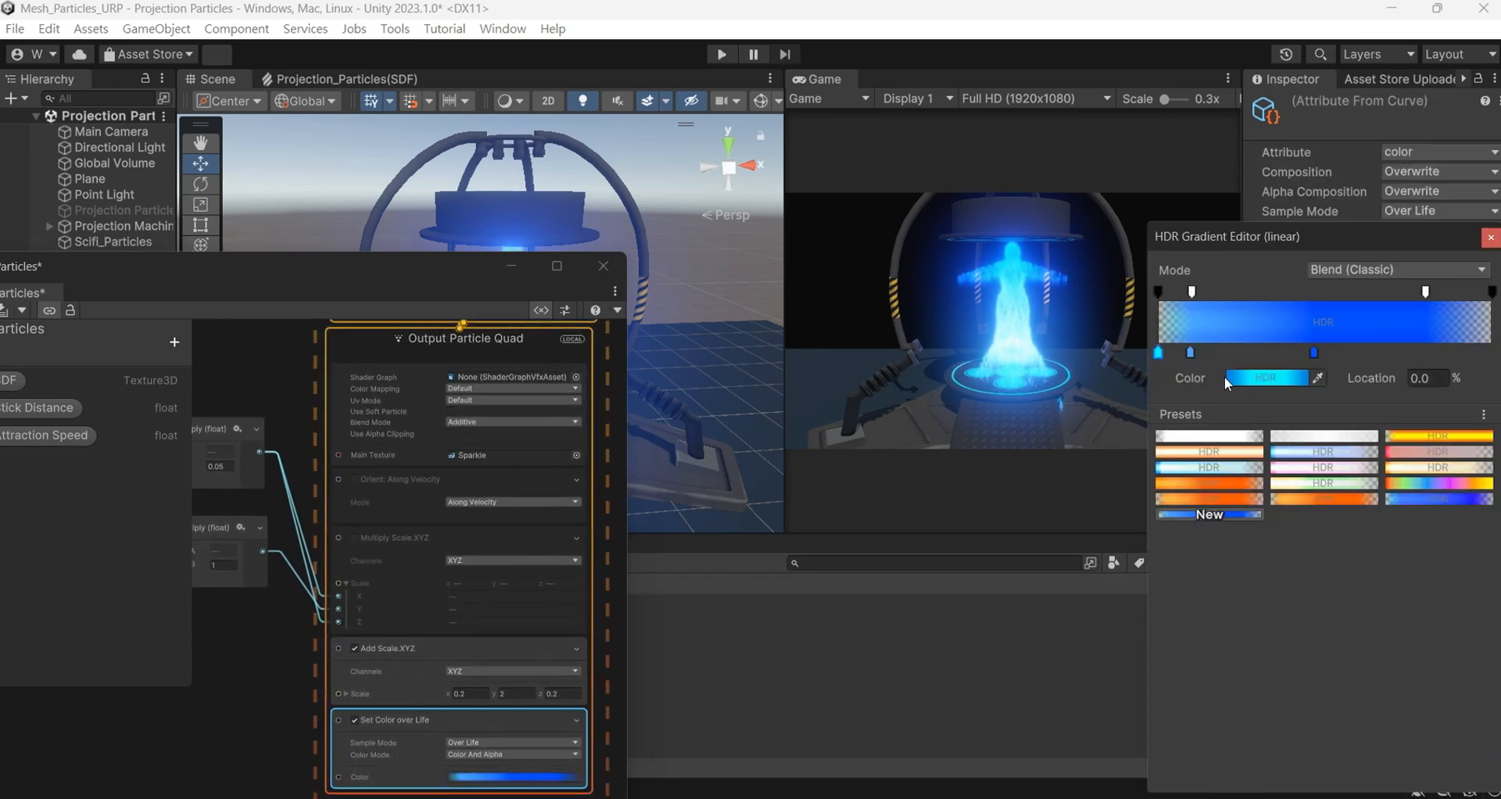
left_click_drag(1192, 353, 1180, 353)
left_click(1244, 380)
type(".2")
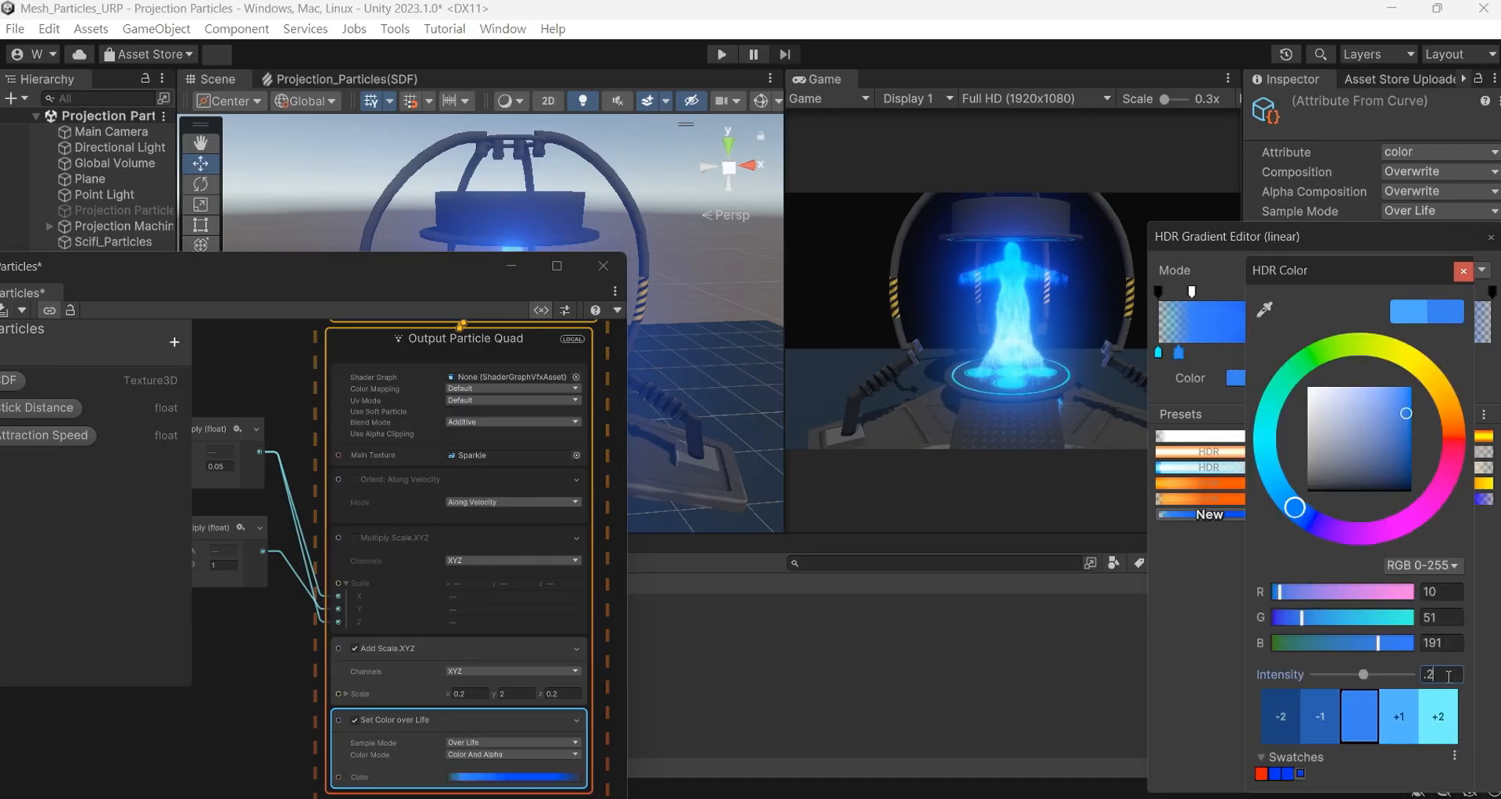
left_click(1463, 272)
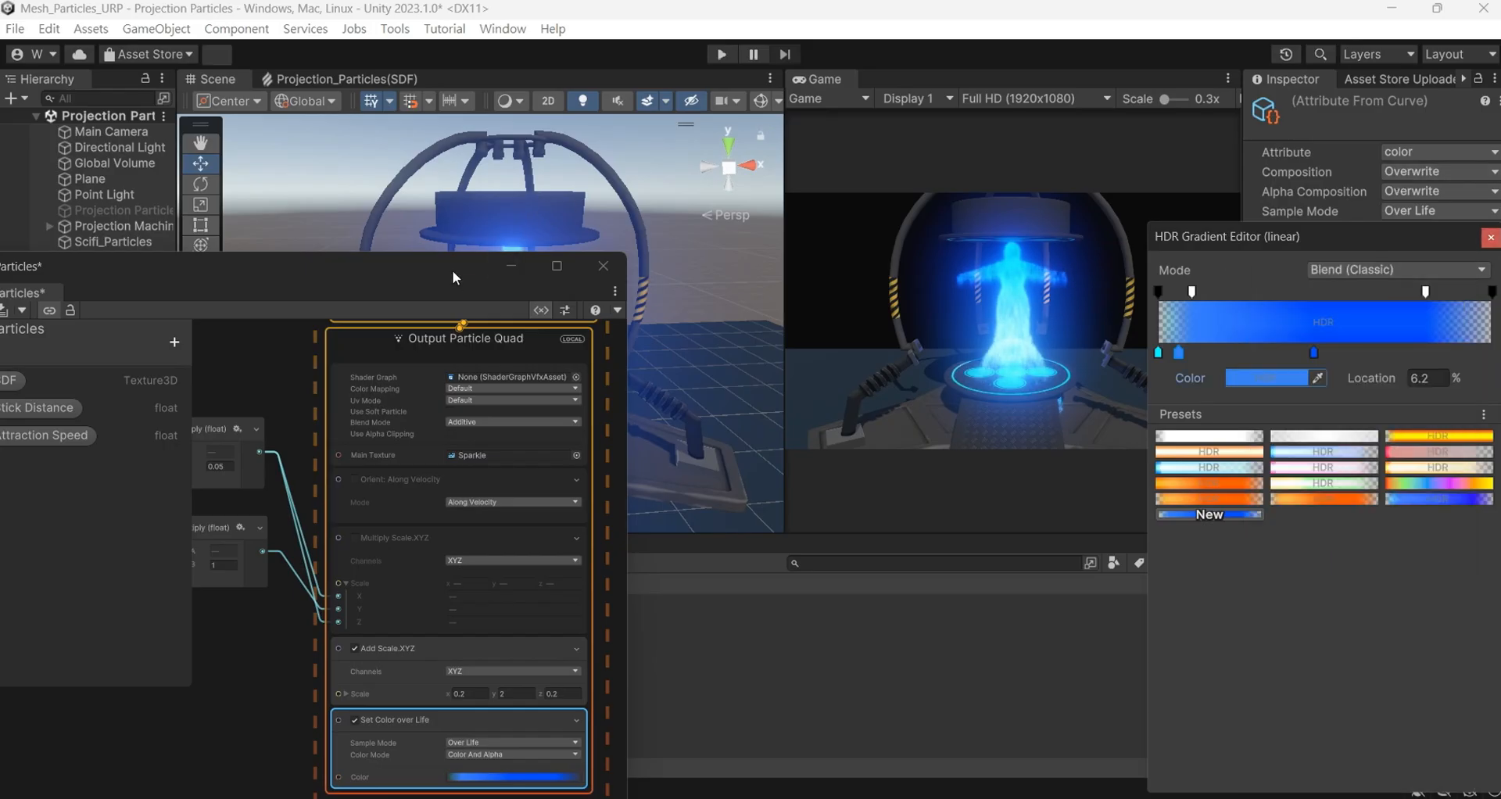
Set the Conform to Signed Distance Field transform Size to 2.1 on all three axes
left_click_drag(452, 270, 344, 178)
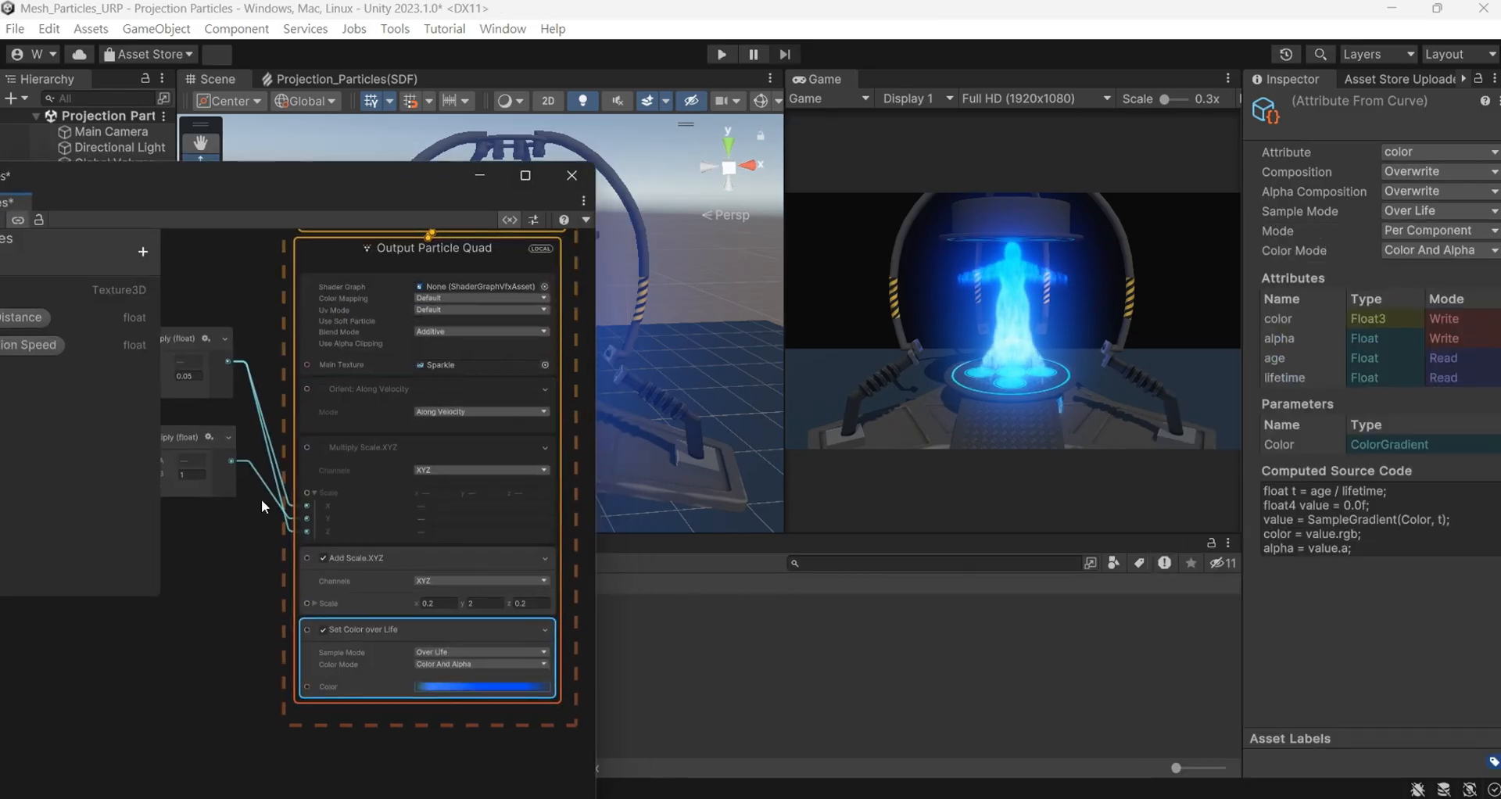
middle_click_drag(244, 512, 262, 786)
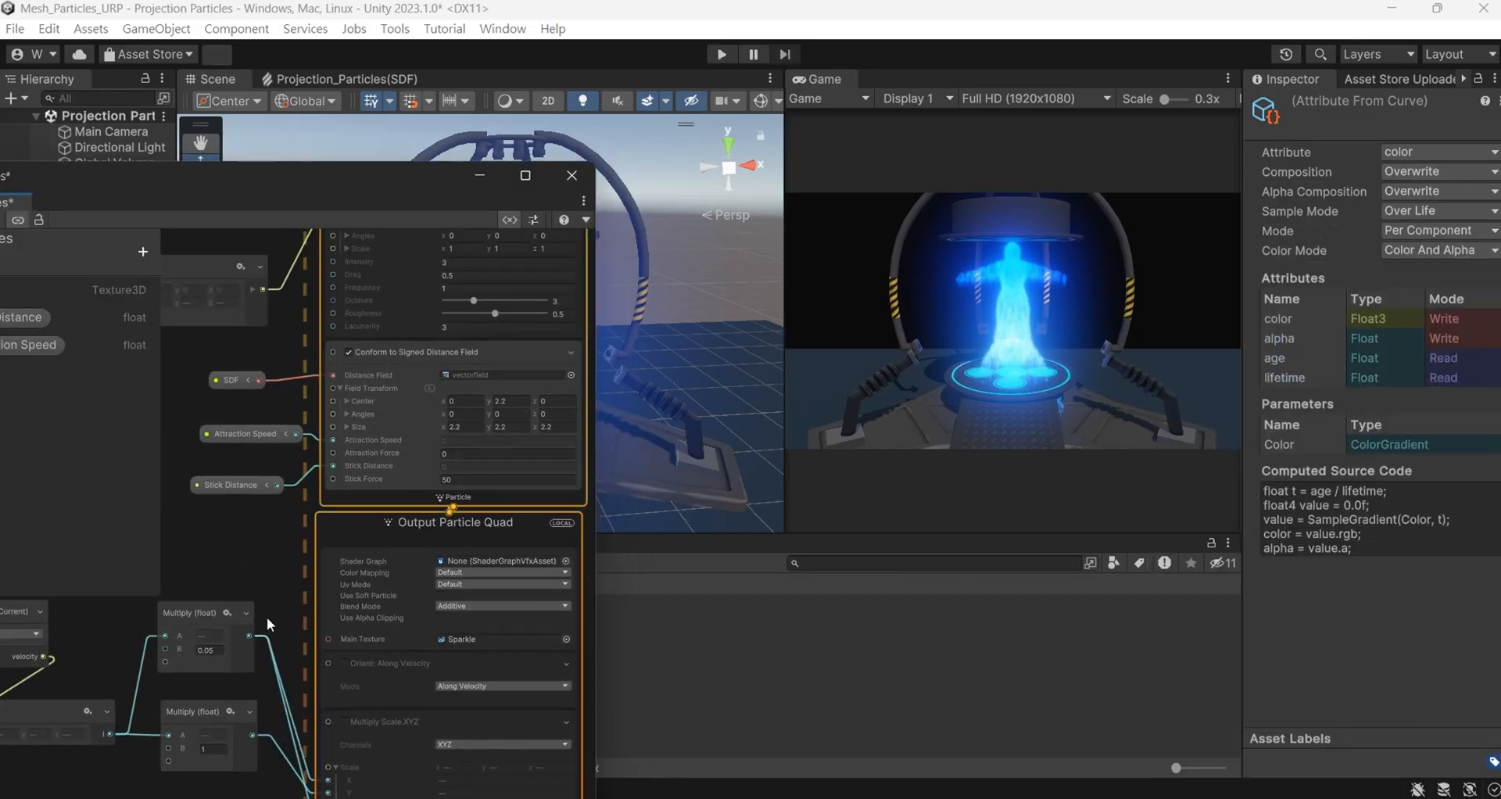
left_click(473, 428)
type("2.1")
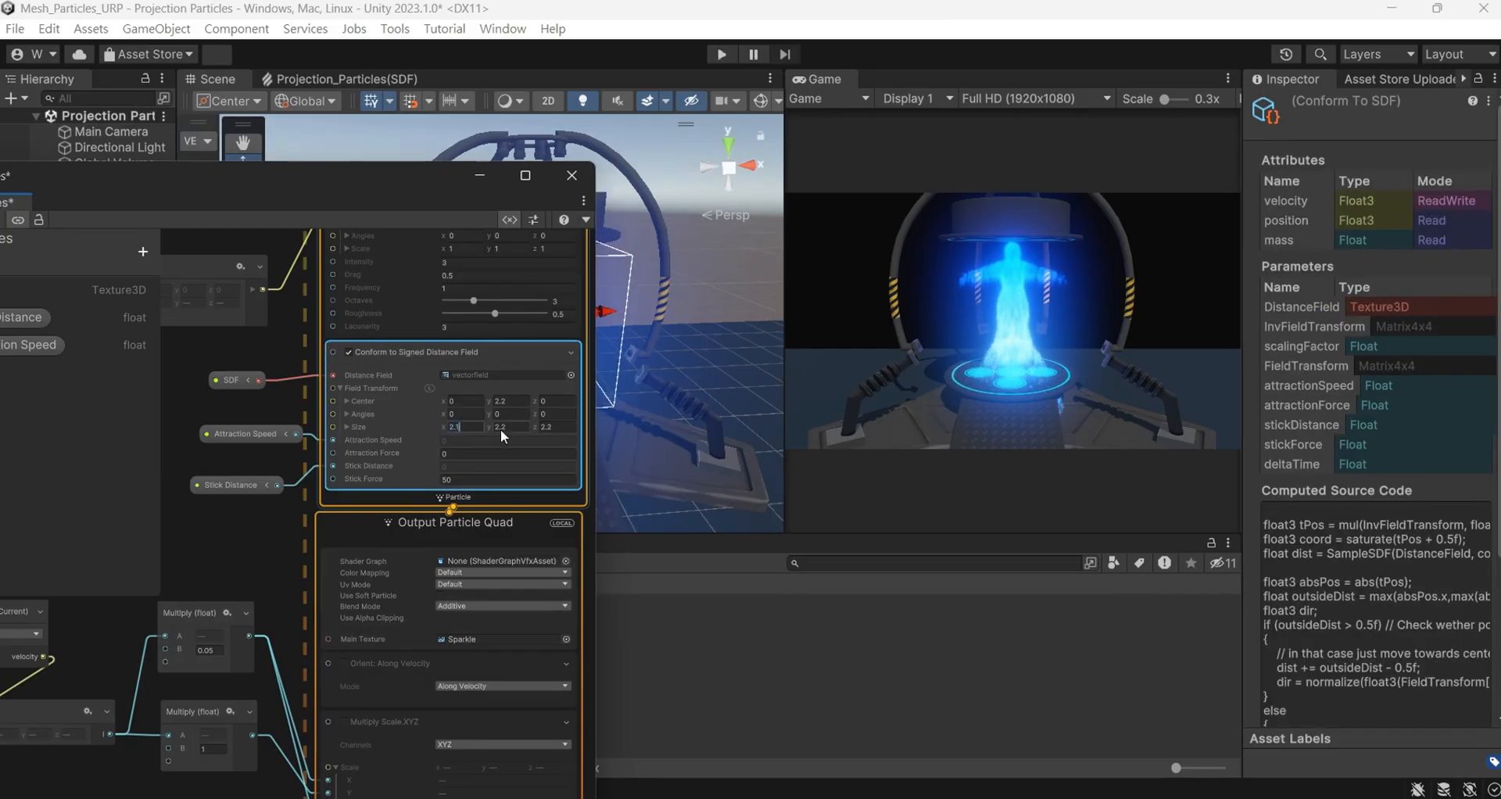
left_click(515, 425)
type("2.1")
left_click(556, 427)
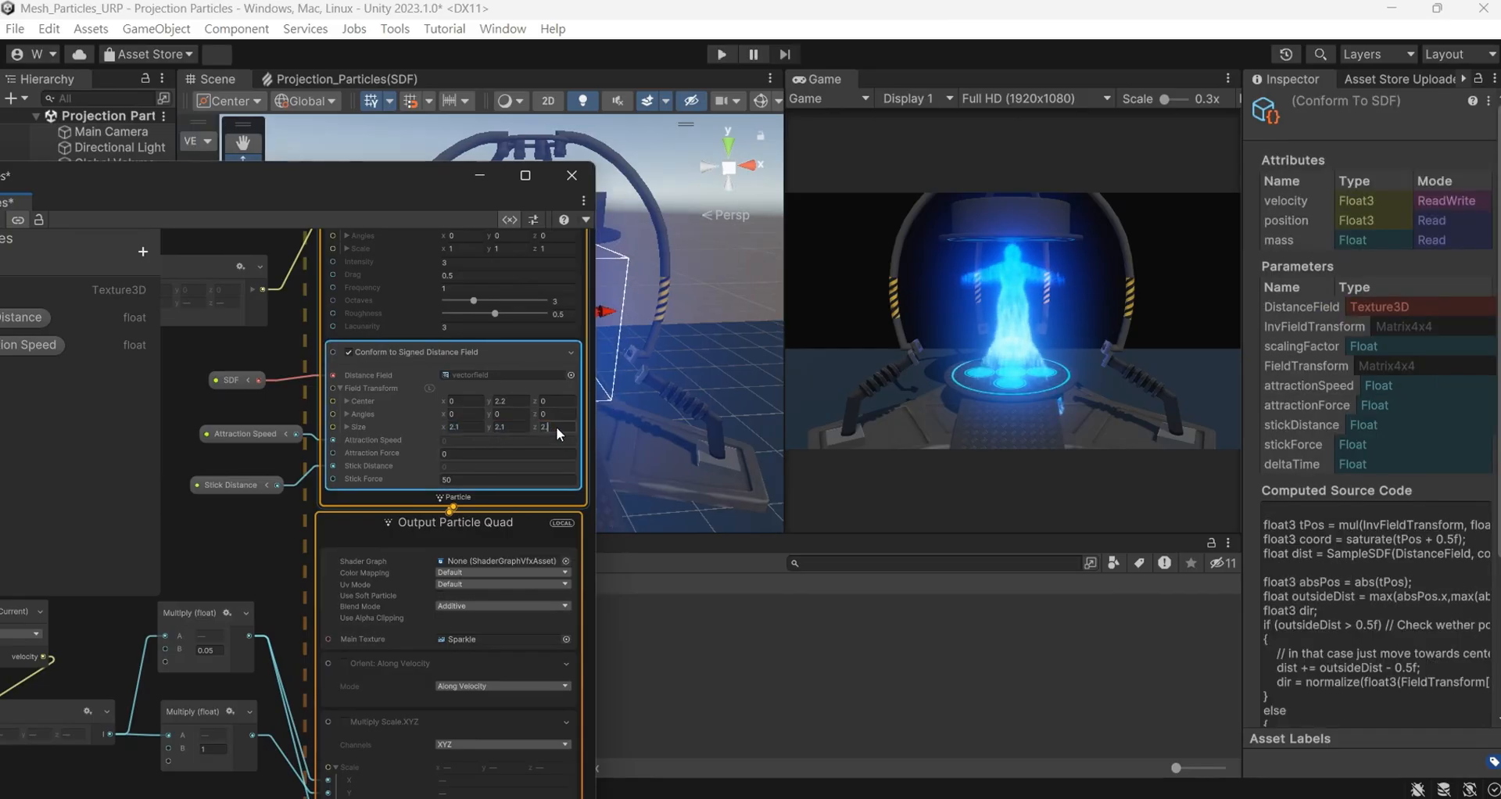
type("2.1")
Assign the Elk distance field from the SDF folder to the SDF property of Scifi_Particles
left_click_drag(447, 177, 344, 491)
left_click(92, 243)
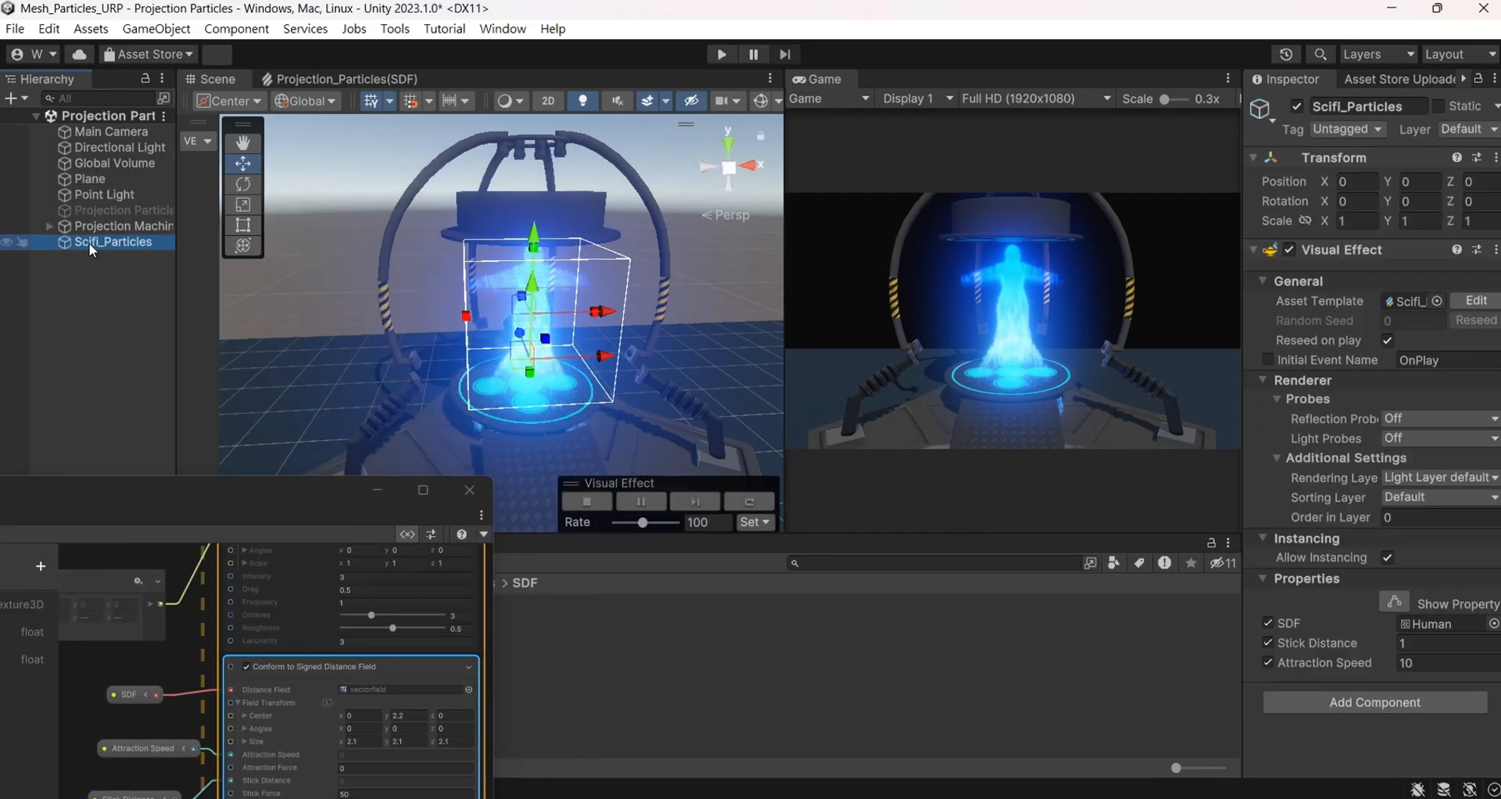
left_click_drag(214, 485, 83, 699)
left_click(391, 619)
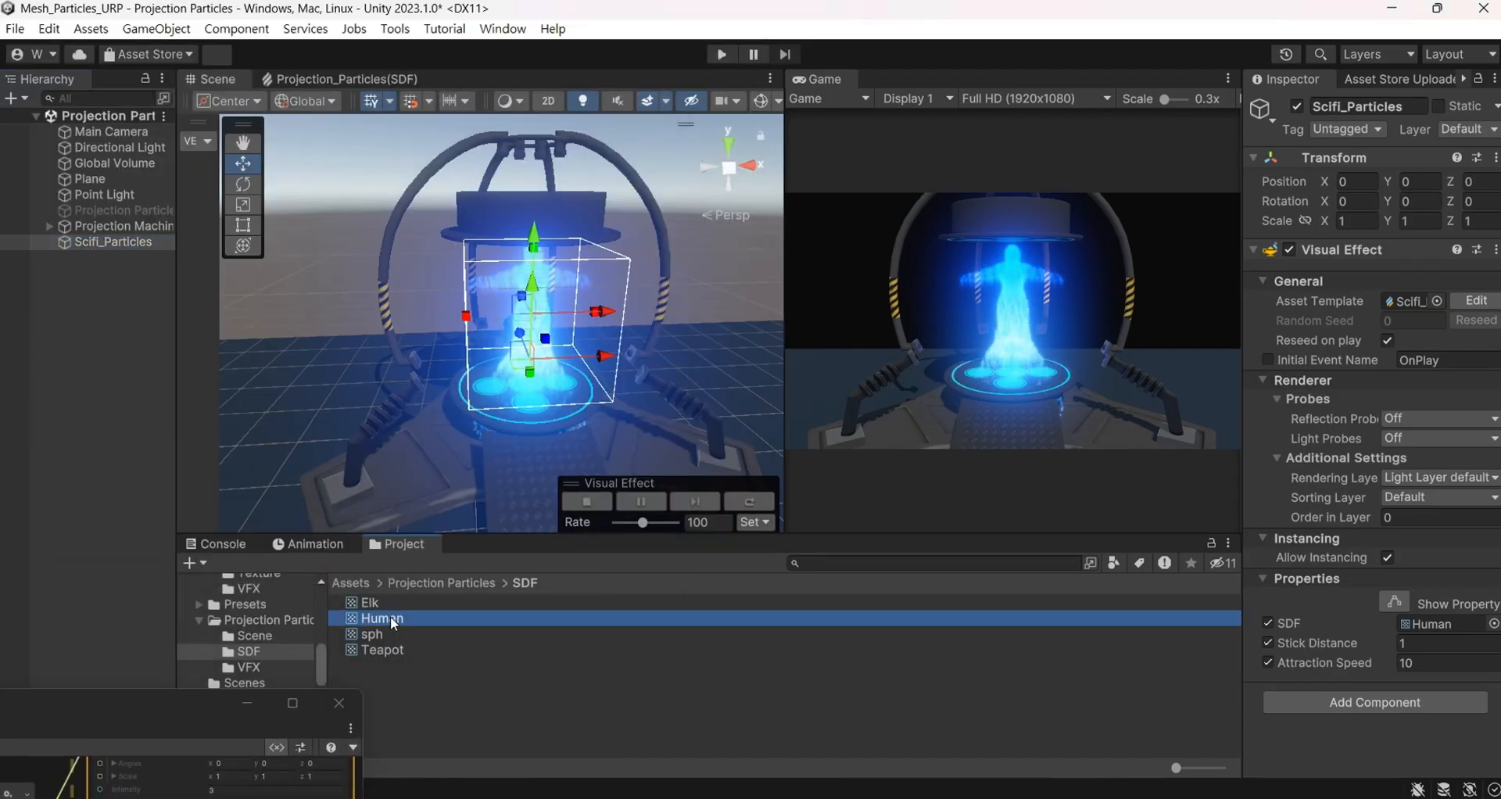
left_click(140, 242)
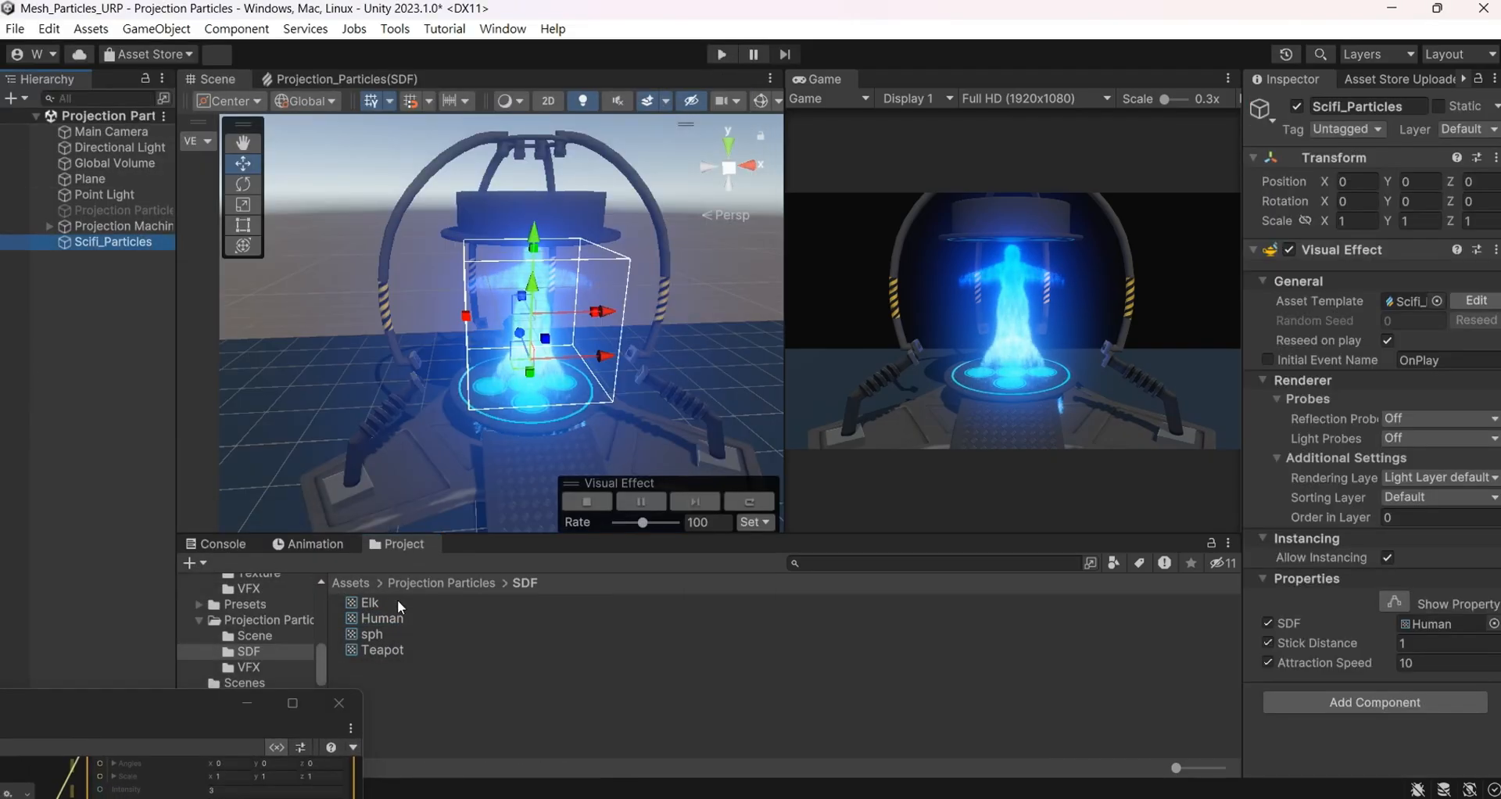
left_click_drag(397, 603, 1443, 625)
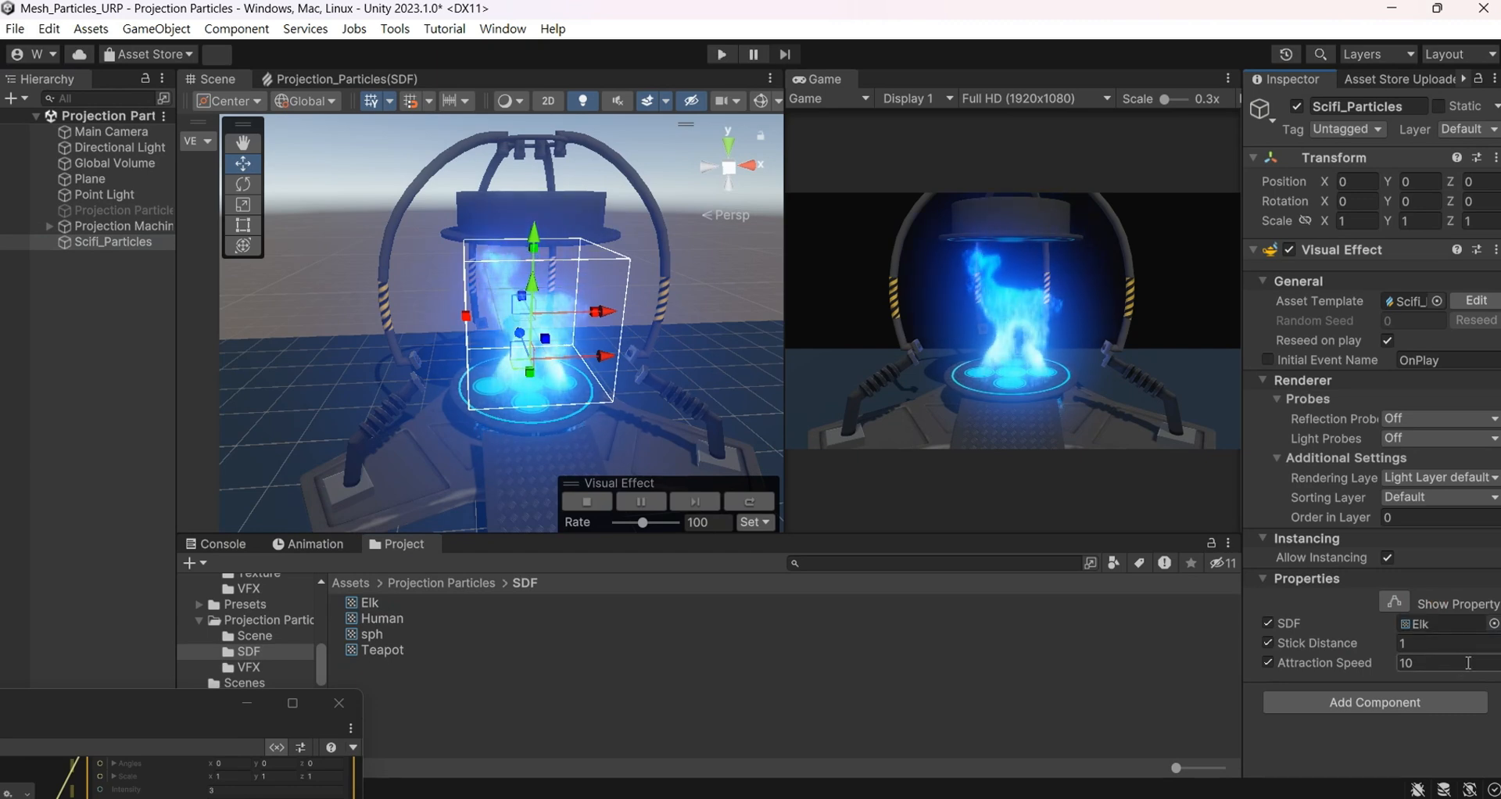
Replace the SDF property of Scifi_Particles with the sph and Teapot distance fields in turn
scroll(590, 347, "up", 6)
left_click_drag(640, 344, 652, 283, "alt")
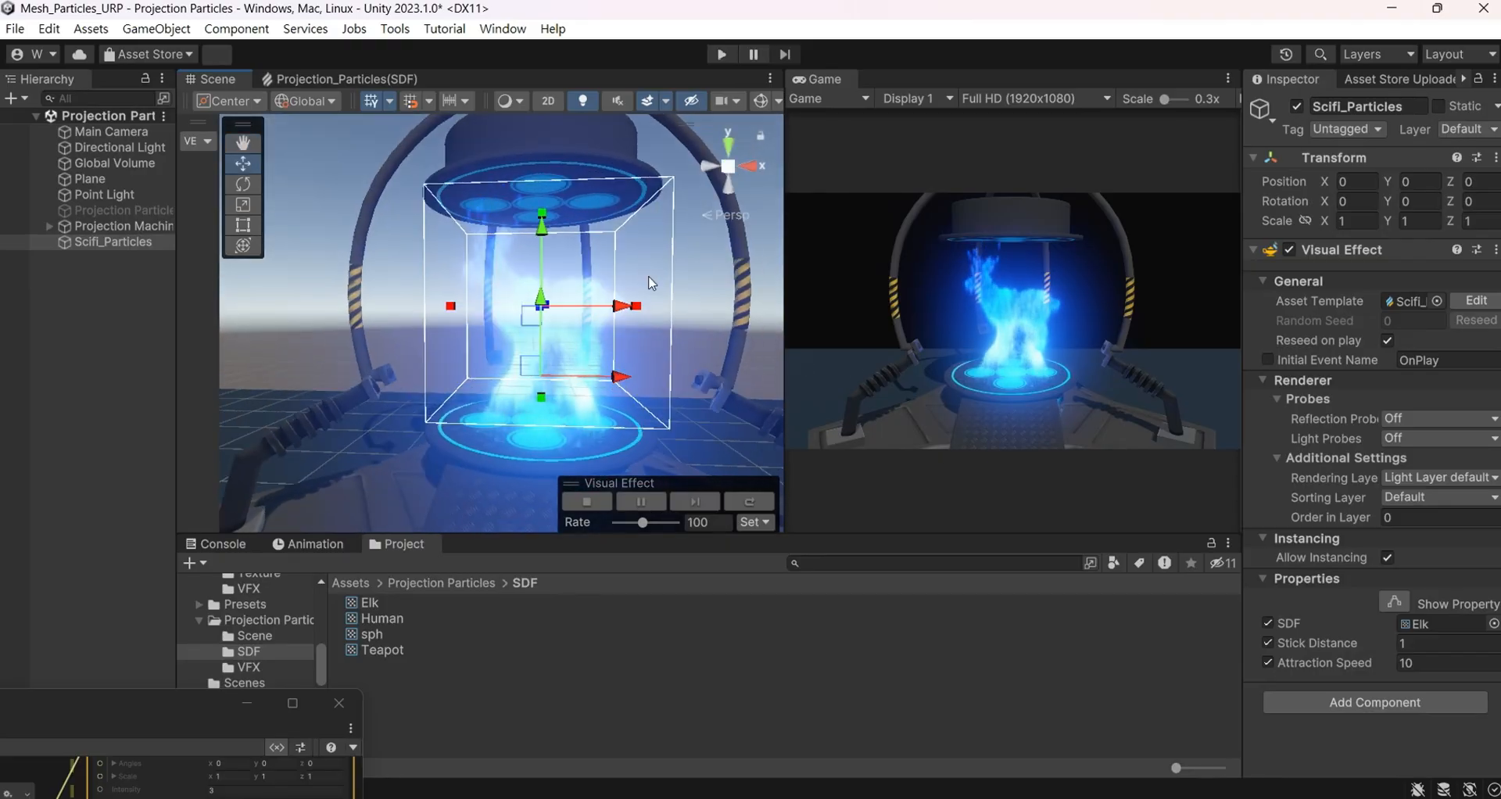
left_click_drag(374, 635, 1435, 624)
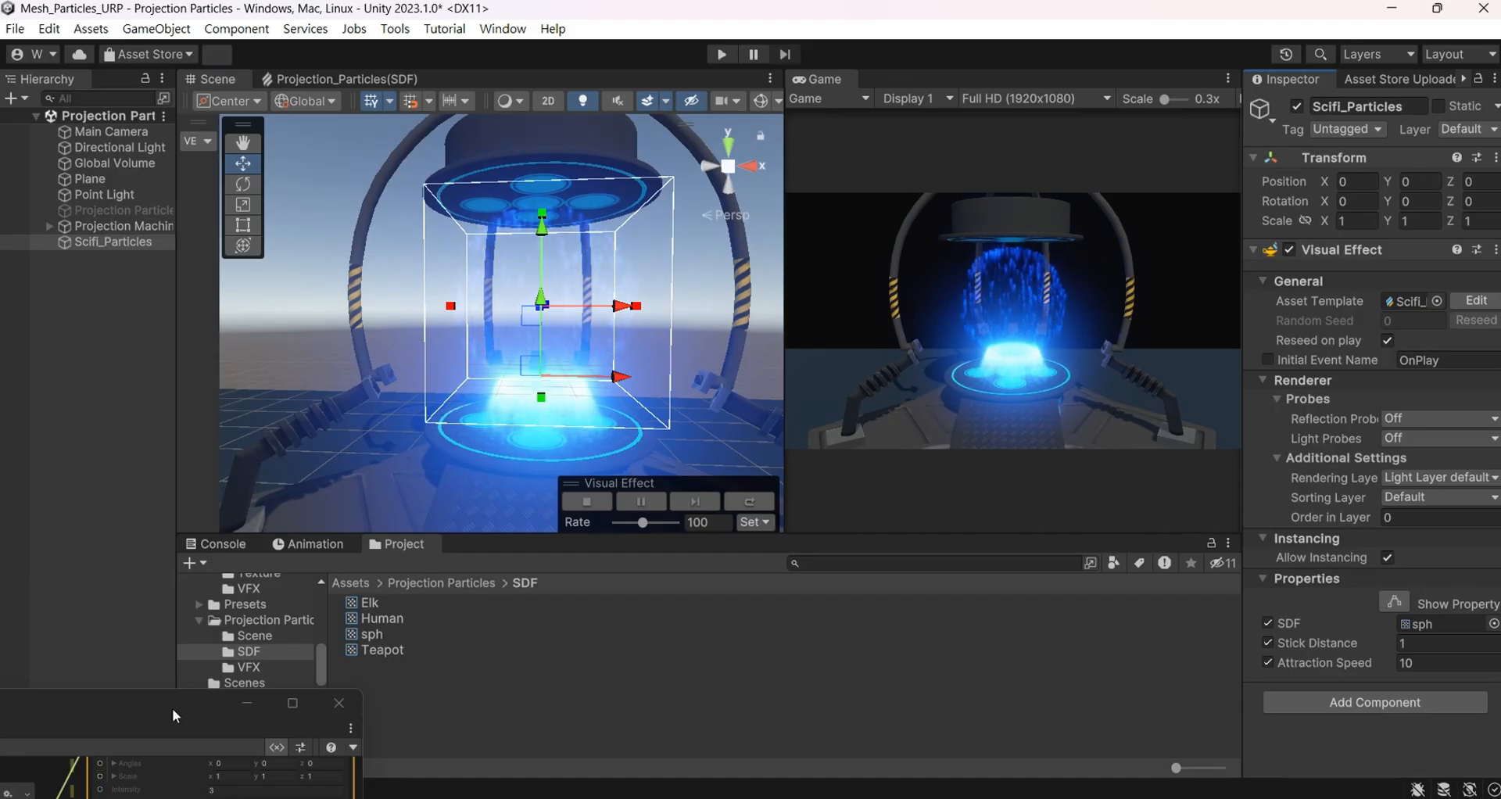
left_click_drag(375, 650, 1466, 631)
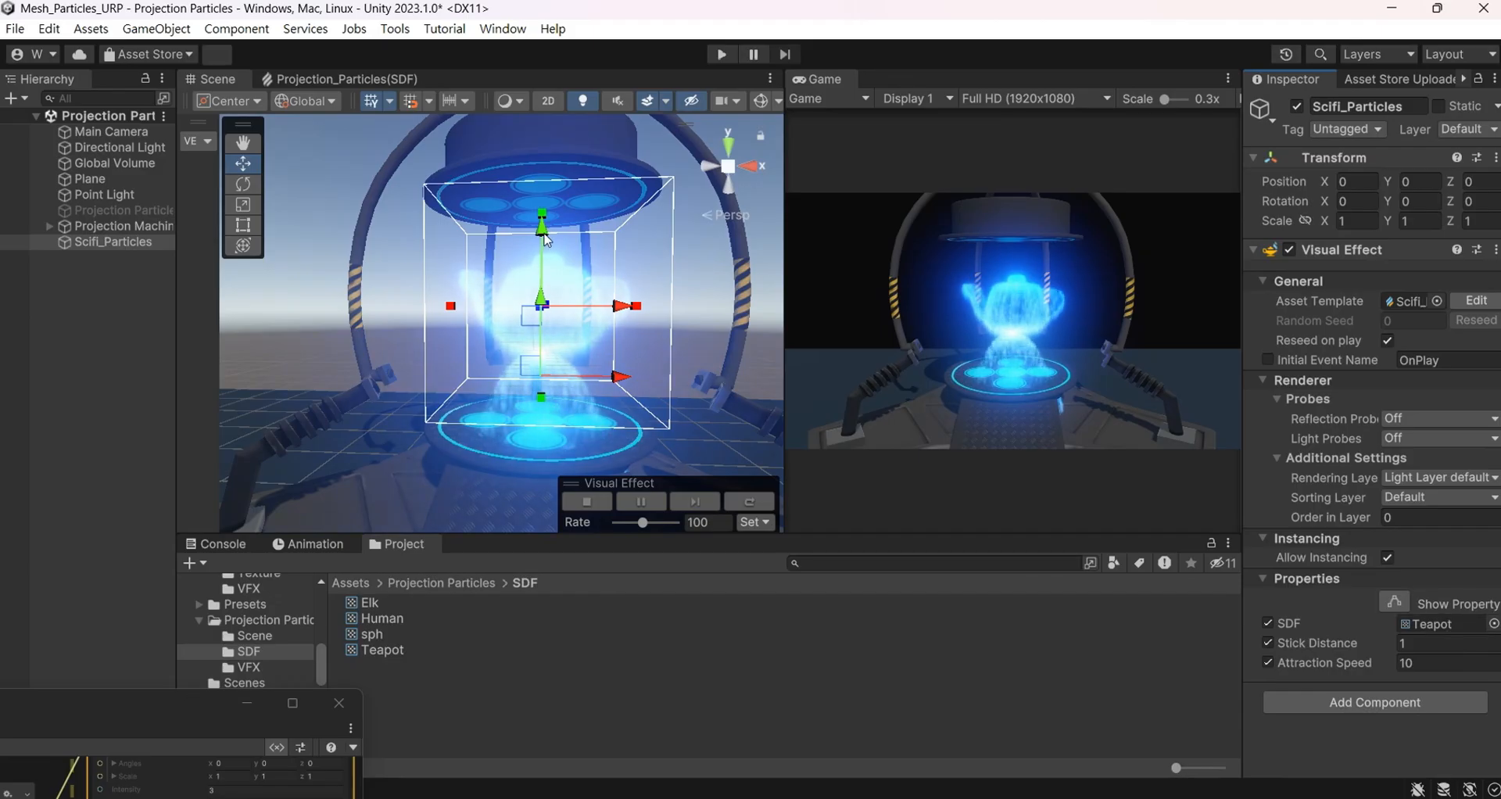
Set the Conform to Signed Distance Field transform Center to X -0.2 and Y 1.5
left_click_drag(195, 704, 311, 118)
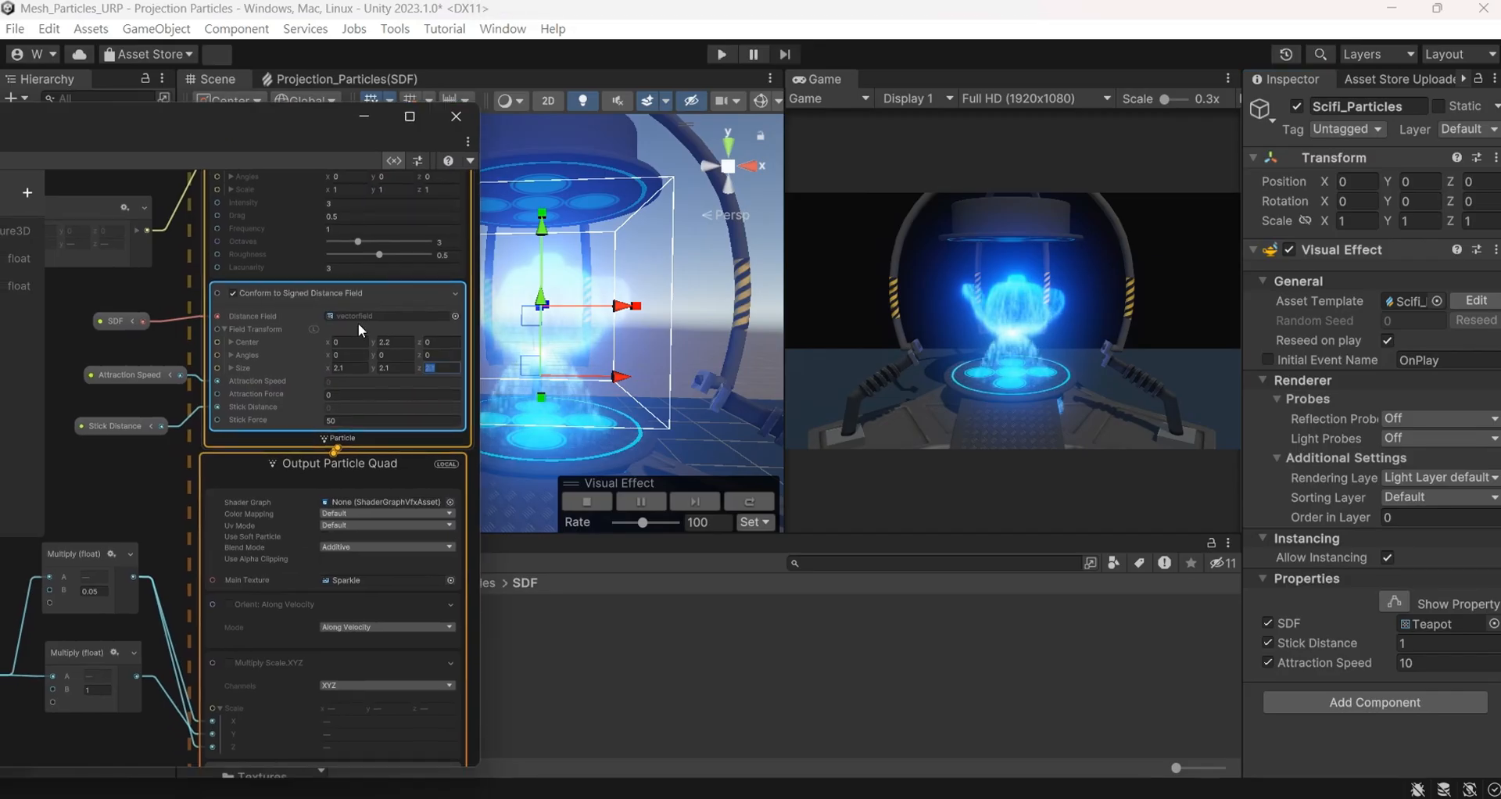
left_click(402, 341)
type("1")
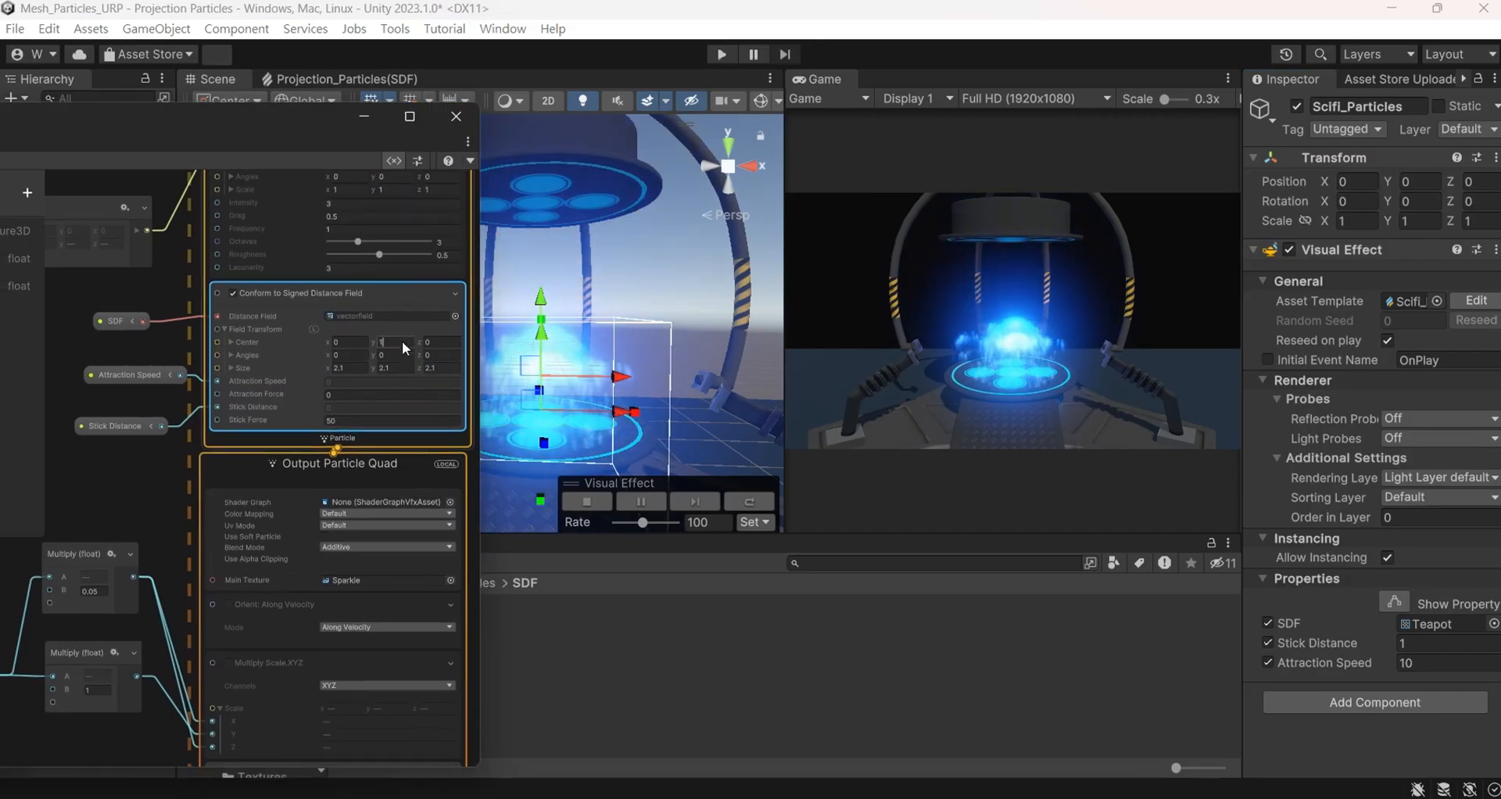
type(".5")
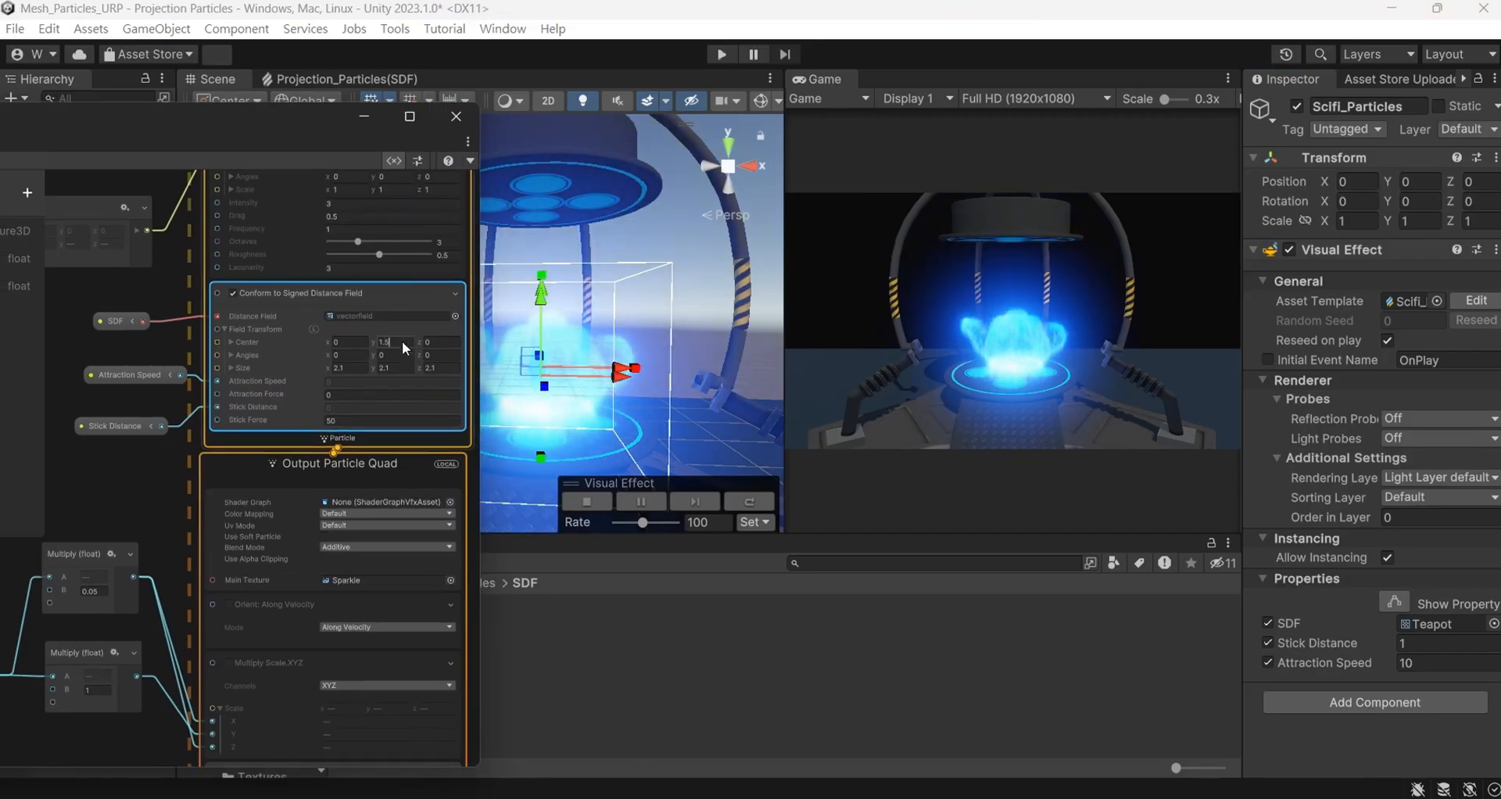
left_click(358, 345)
type("-")
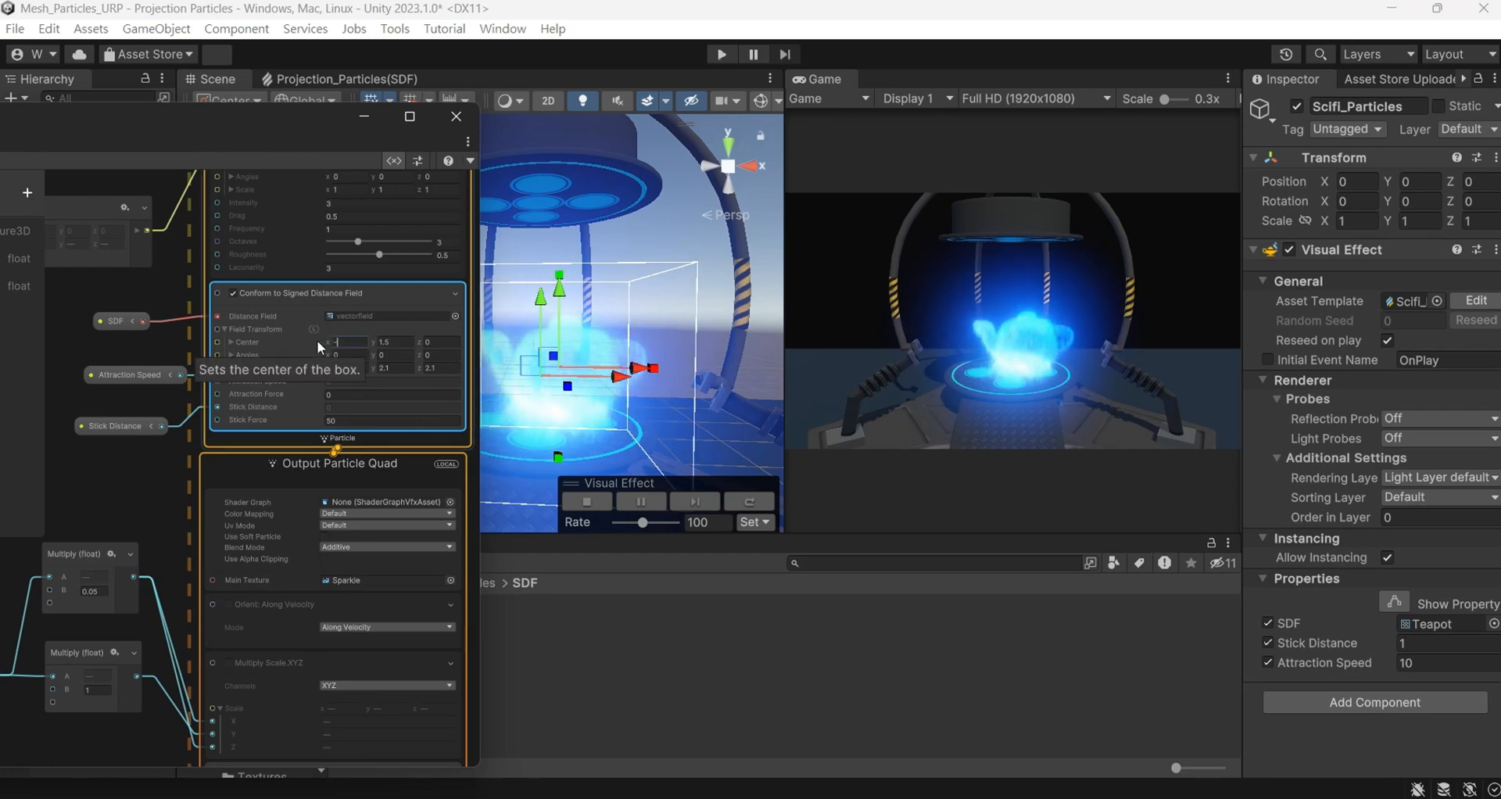
type(".2")
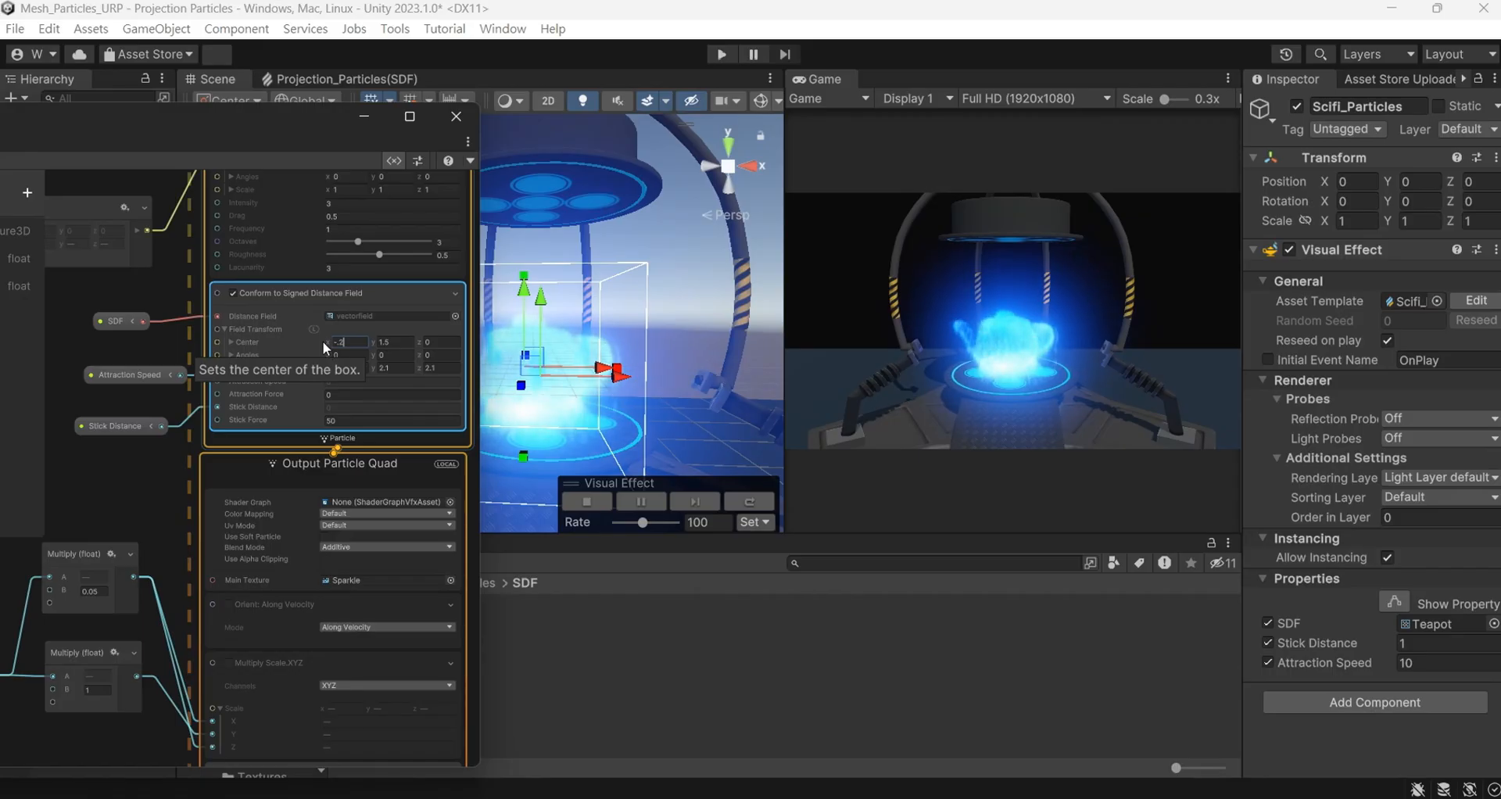
In the Set Color over Life gradient, set the first color key's intensity to 1 and shift the starting alpha keys inward, the opaque one to 21.8%
middle_click_drag(174, 596, 119, 325)
left_click(333, 633)
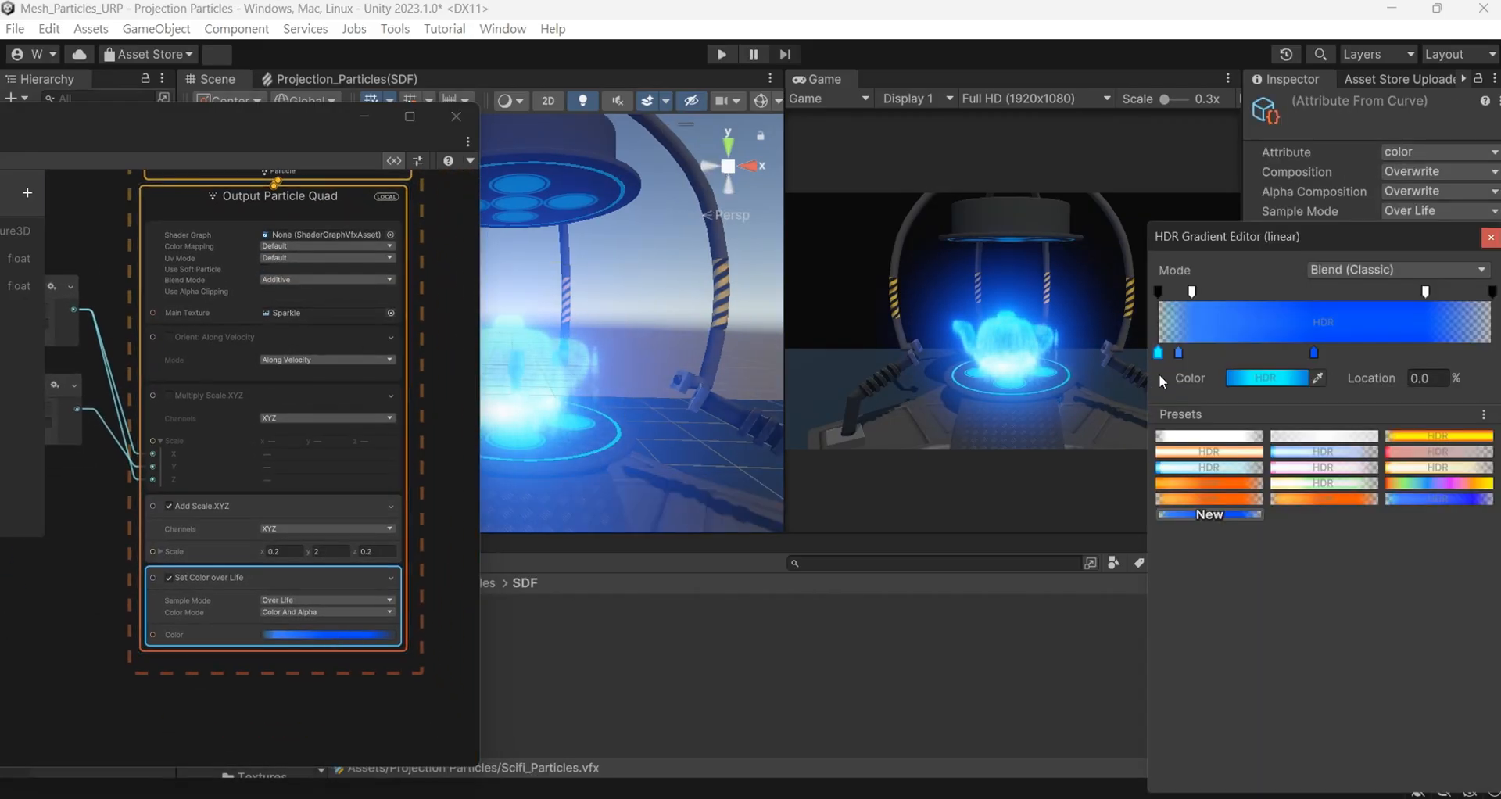
left_click(1250, 382)
left_click(1447, 675)
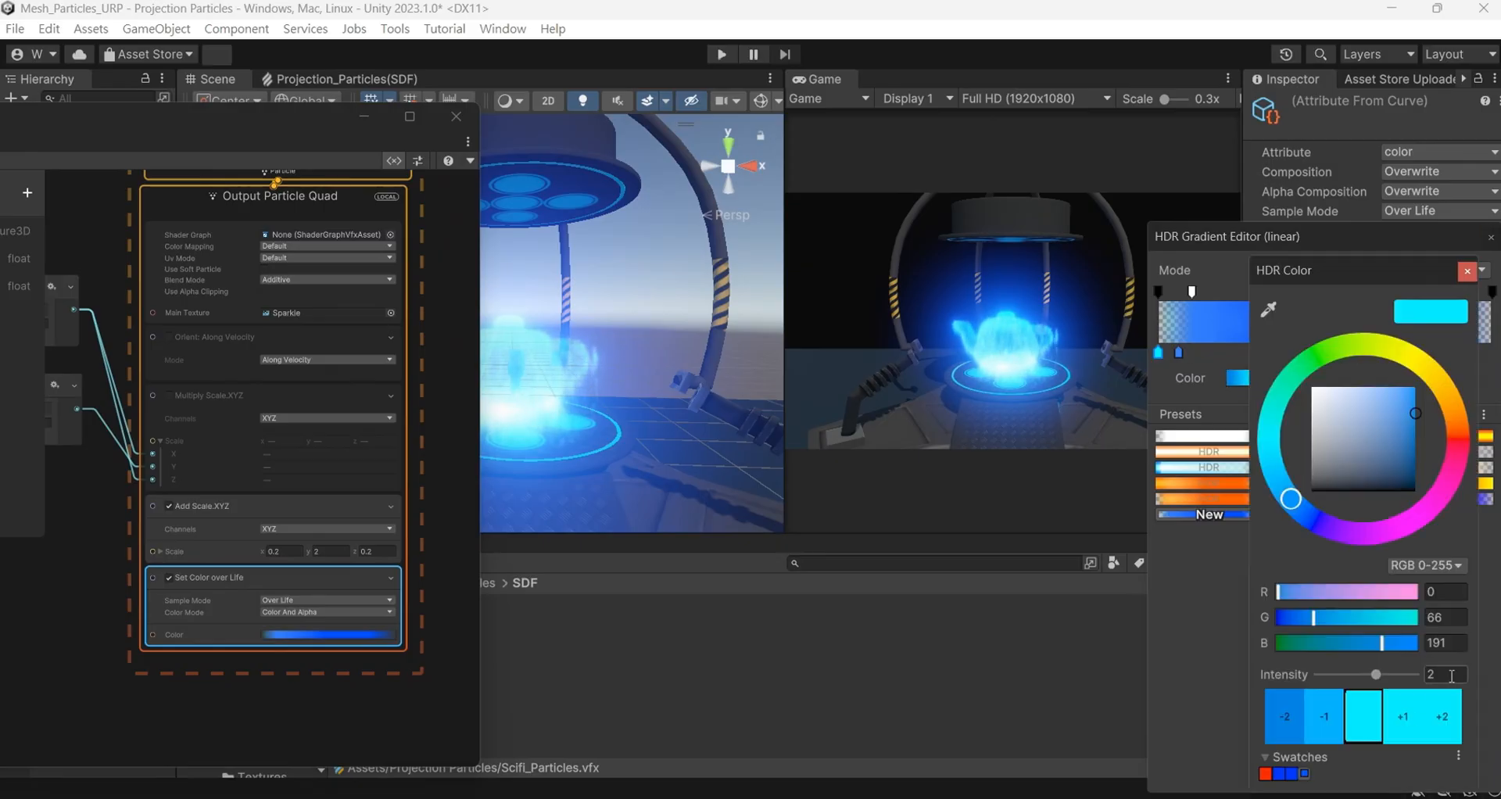
type("1")
key("Return")
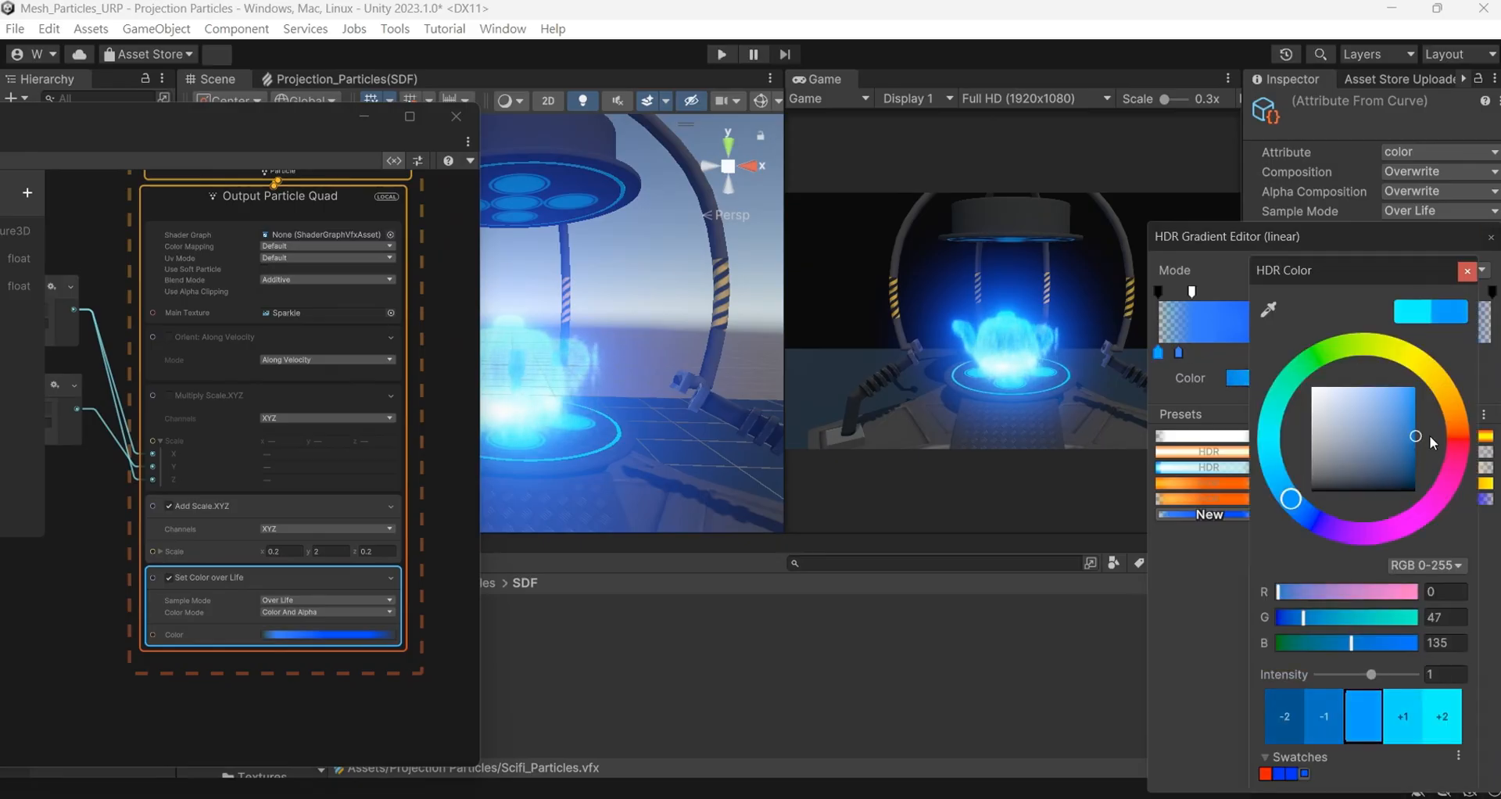
left_click(1468, 270)
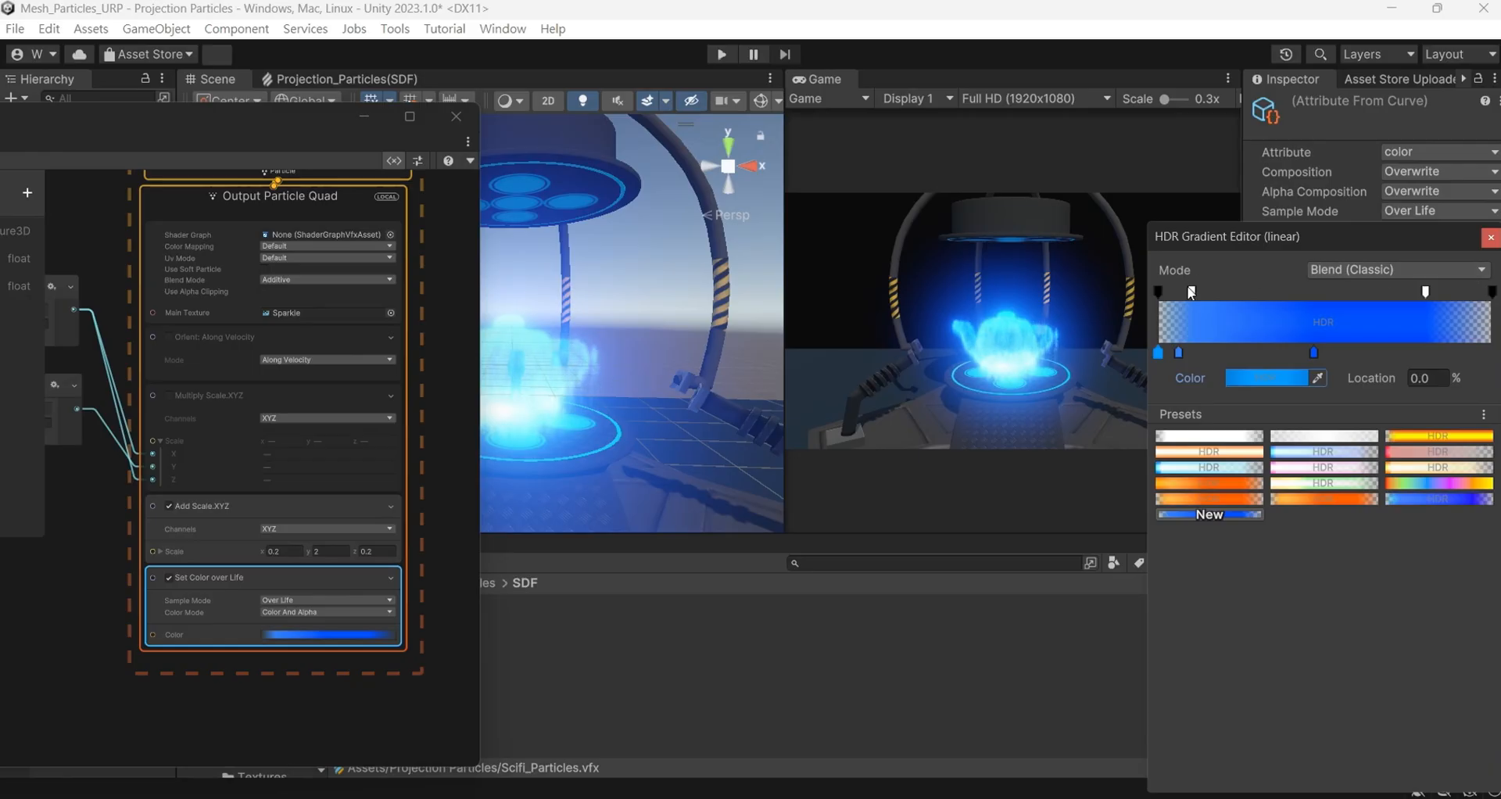
left_click_drag(1159, 292, 1226, 293)
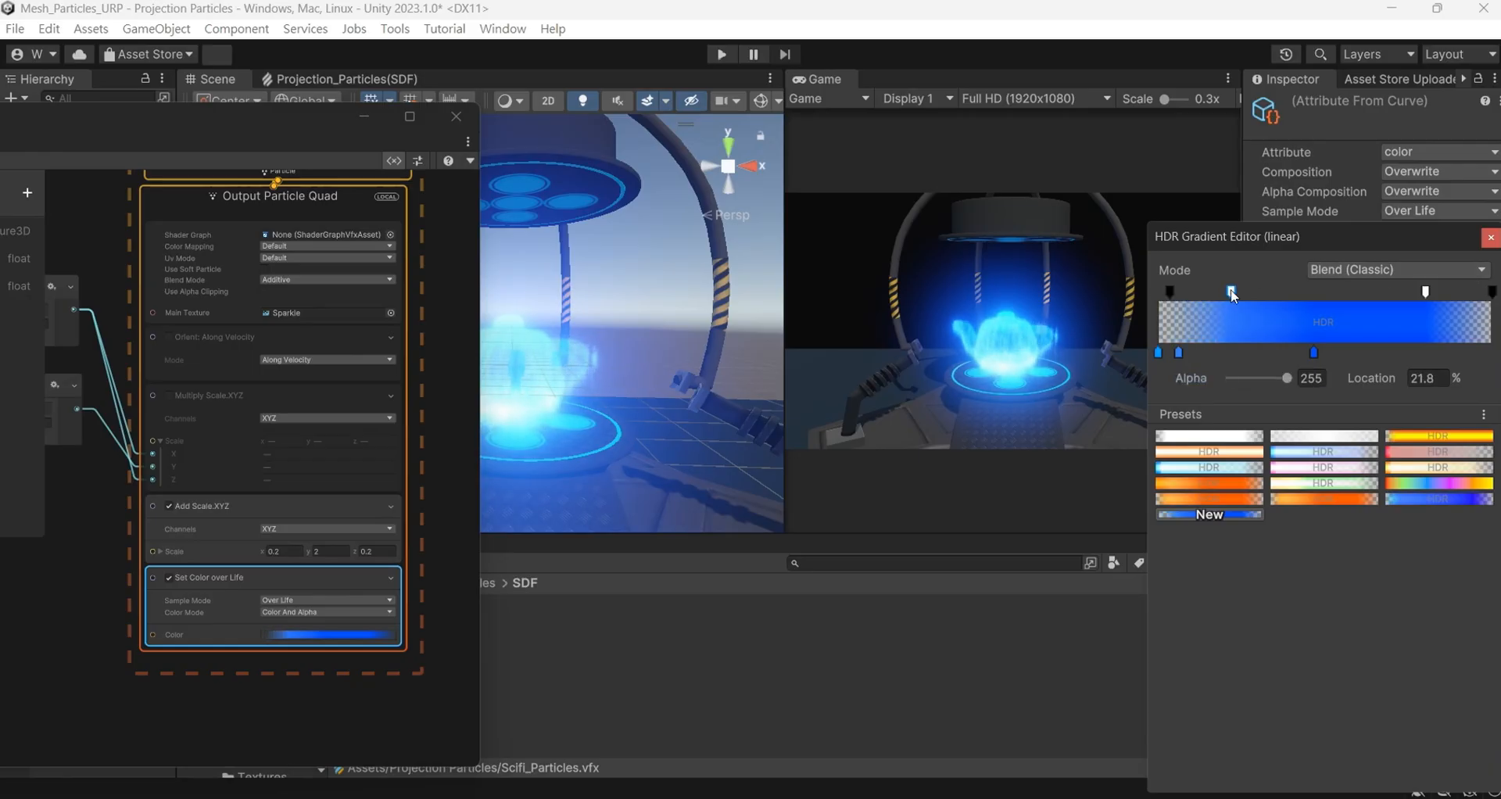
left_click(324, 118)
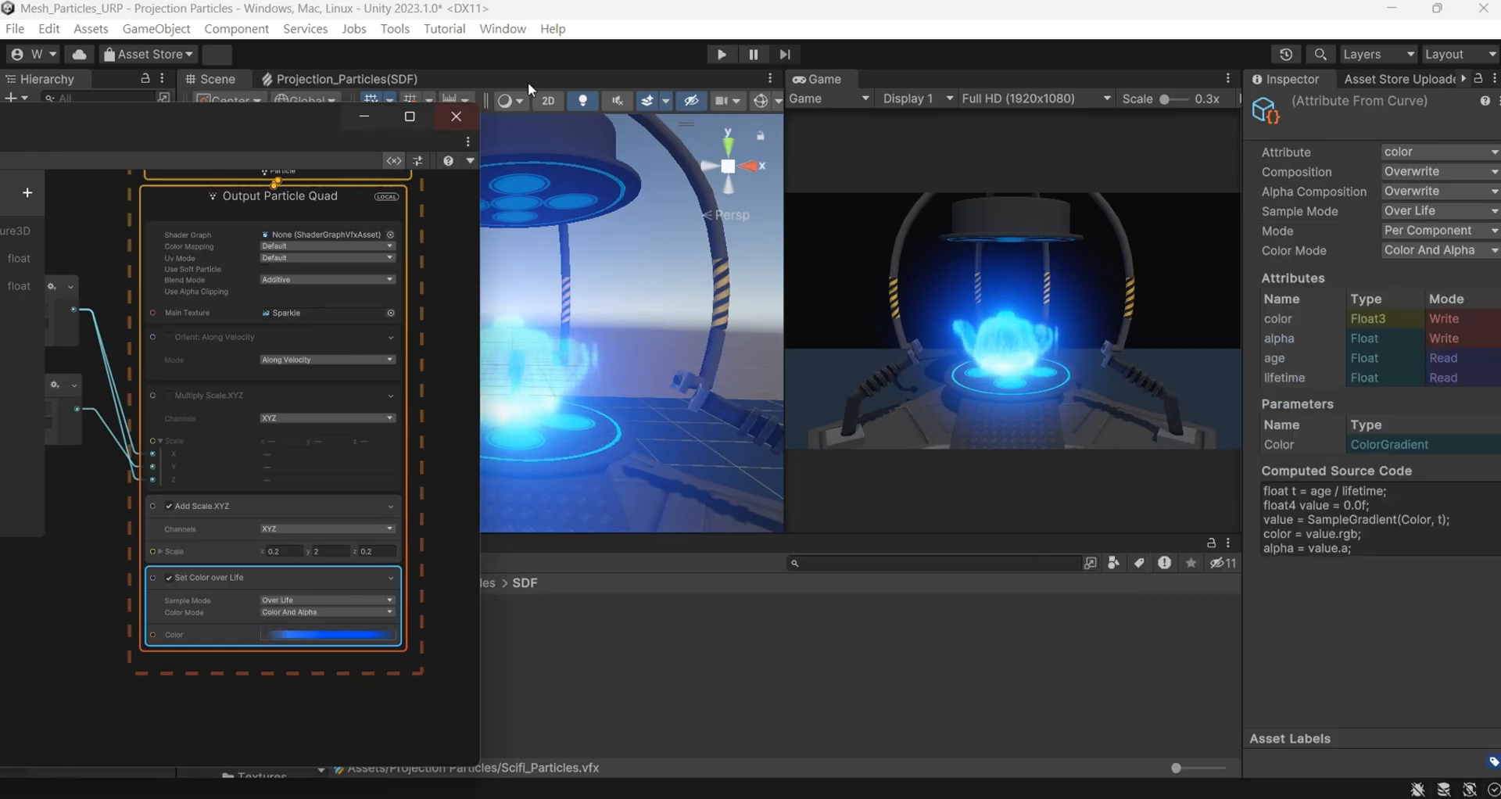
Assign the Human distance field to the SDF property of Scifi_Particles
left_click_drag(310, 121, 127, 405)
left_click(93, 242)
left_click_drag(383, 618, 1438, 624)
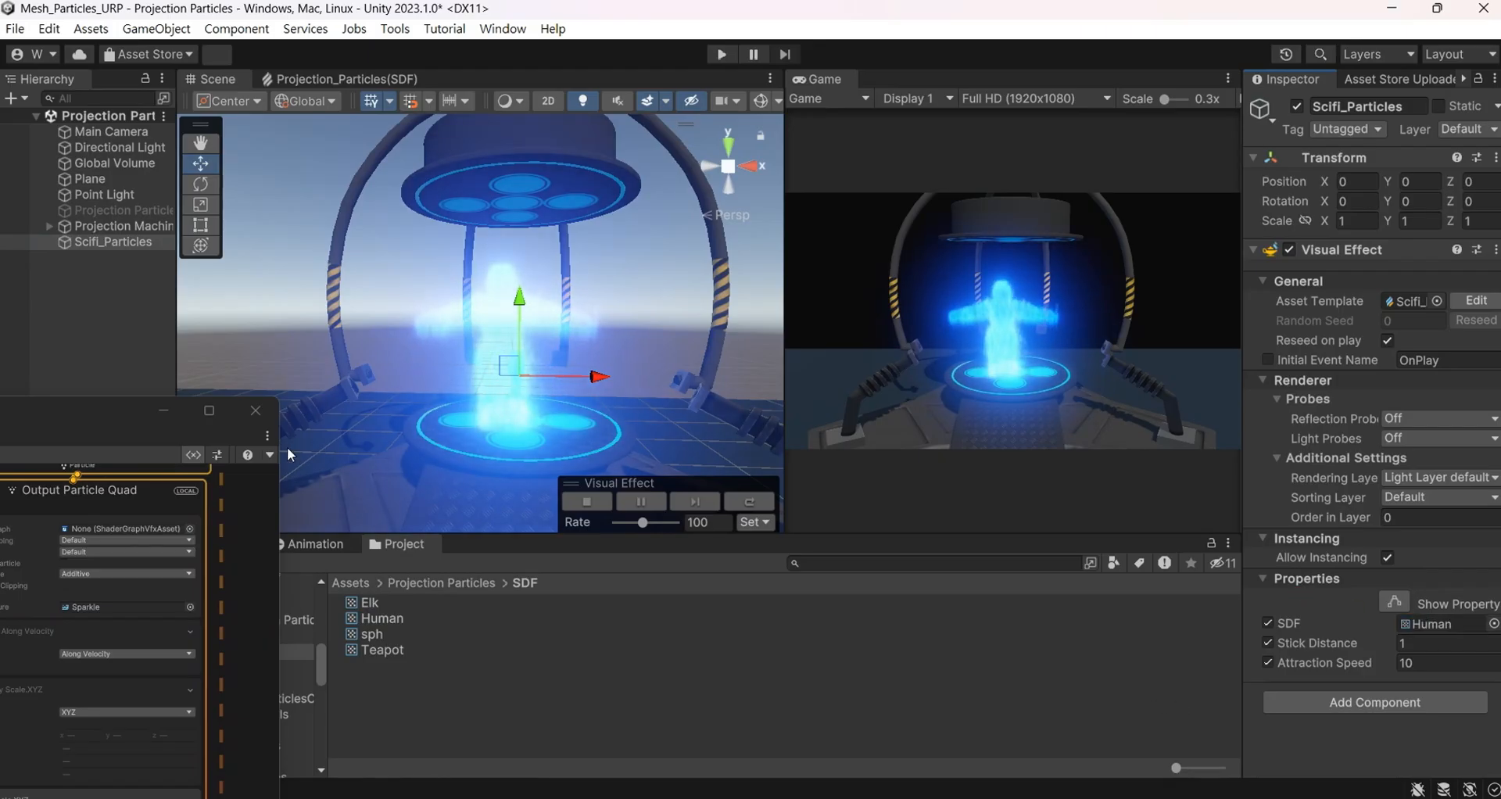
left_click_drag(113, 414, 158, 413)
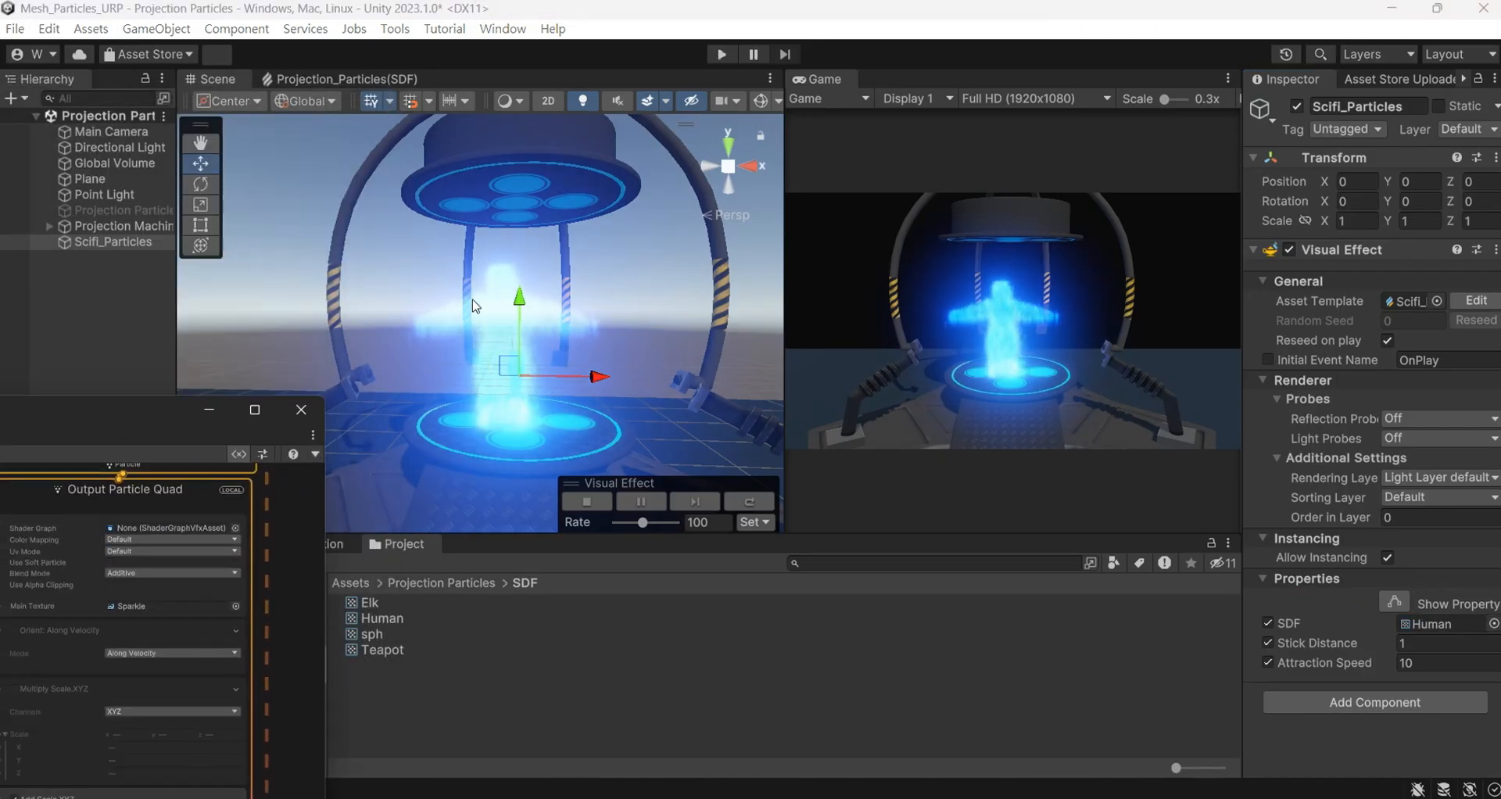
mouse_move(520, 303)
left_mouse_down()
mouse_move(519, 258)
mouse_move(538, 246)
mouse_move(540, 282)
left_mouse_up()
left_click_drag(165, 416, 245, 222)
key("ctrl+z")
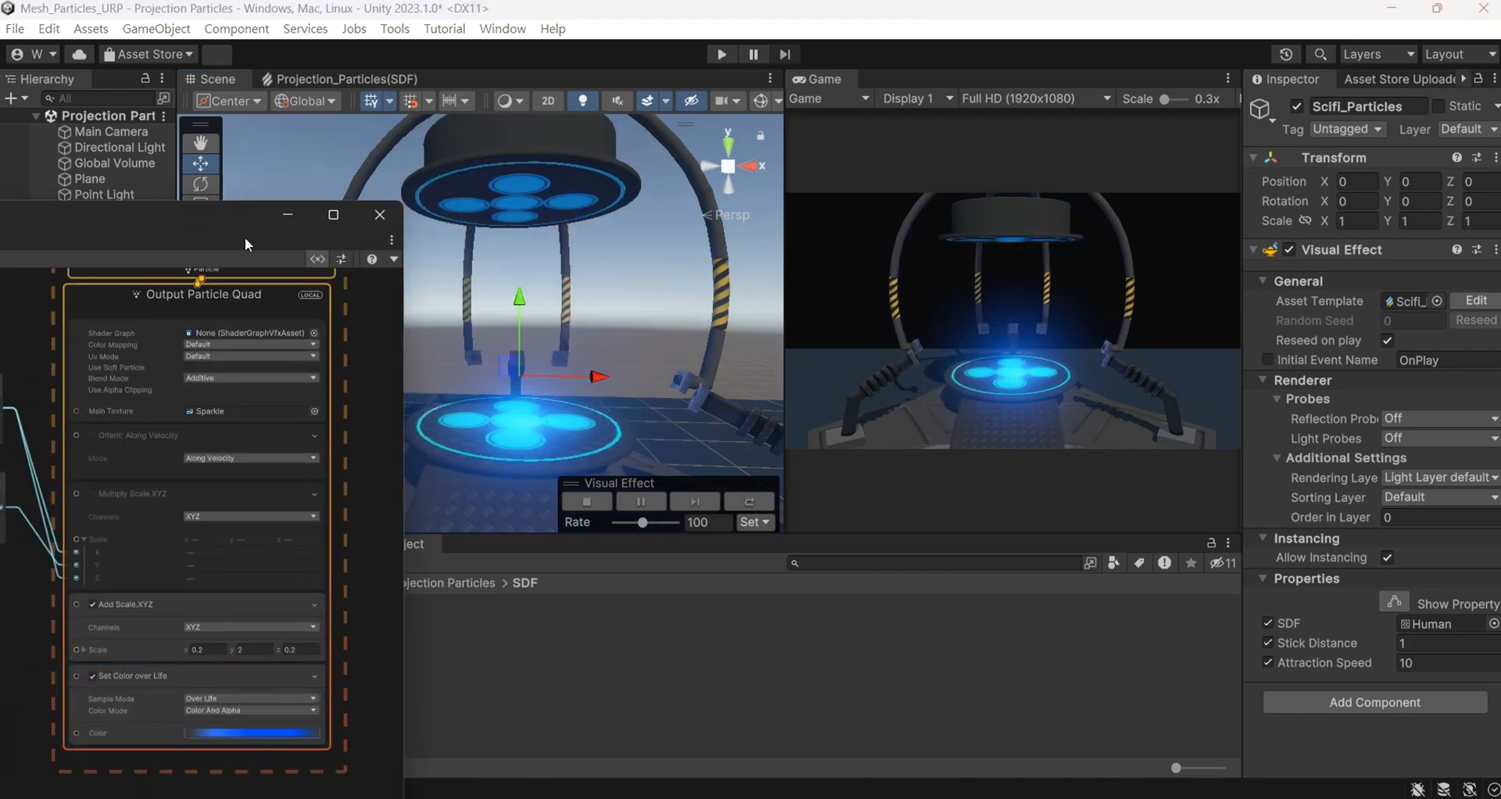
Set the Conform to Signed Distance Field transform Center to X 0 and Y 2
middle_click_drag(384, 389, 399, 640)
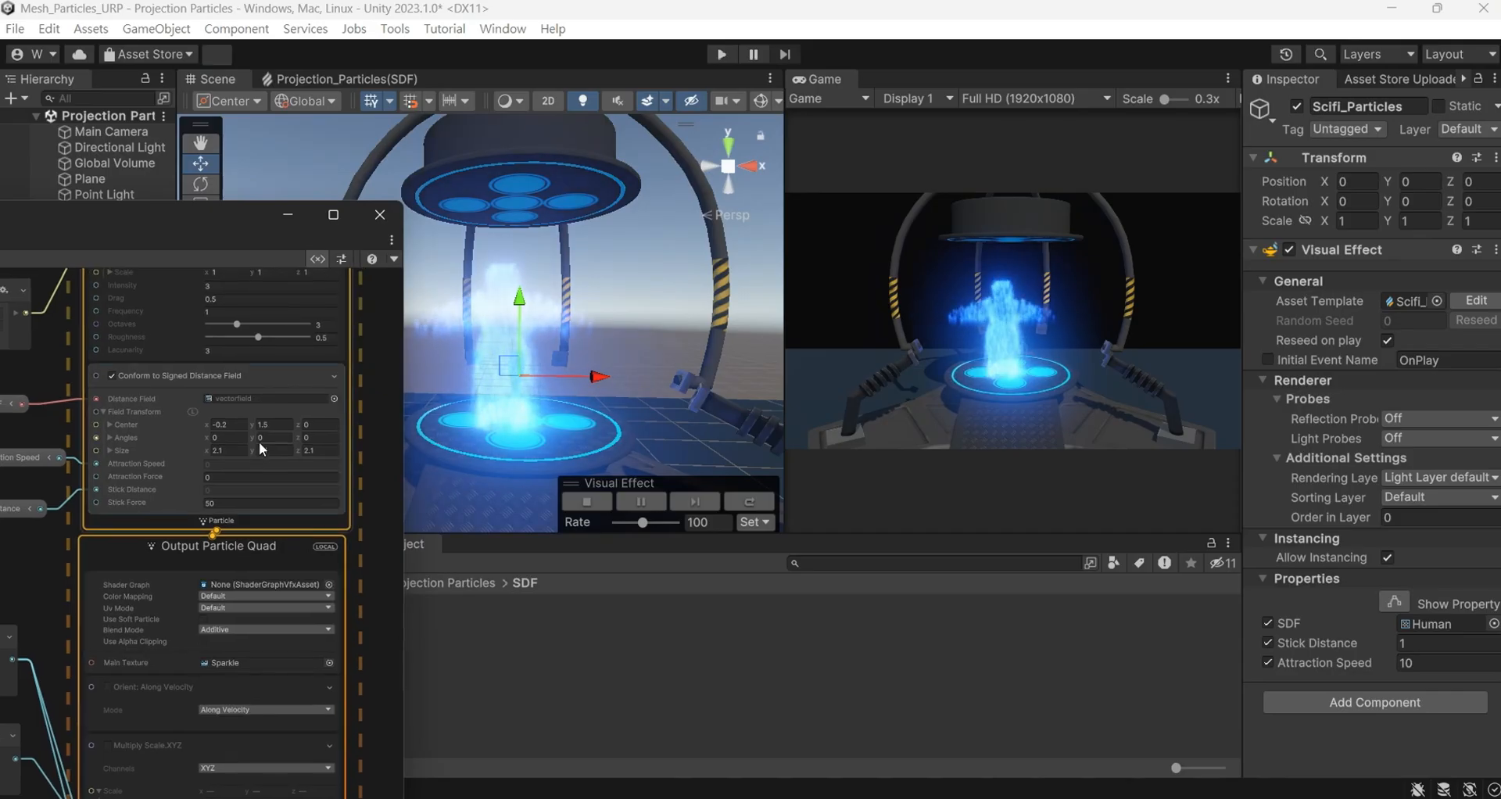
left_click(277, 424)
type("2")
left_click(232, 424)
type("0")
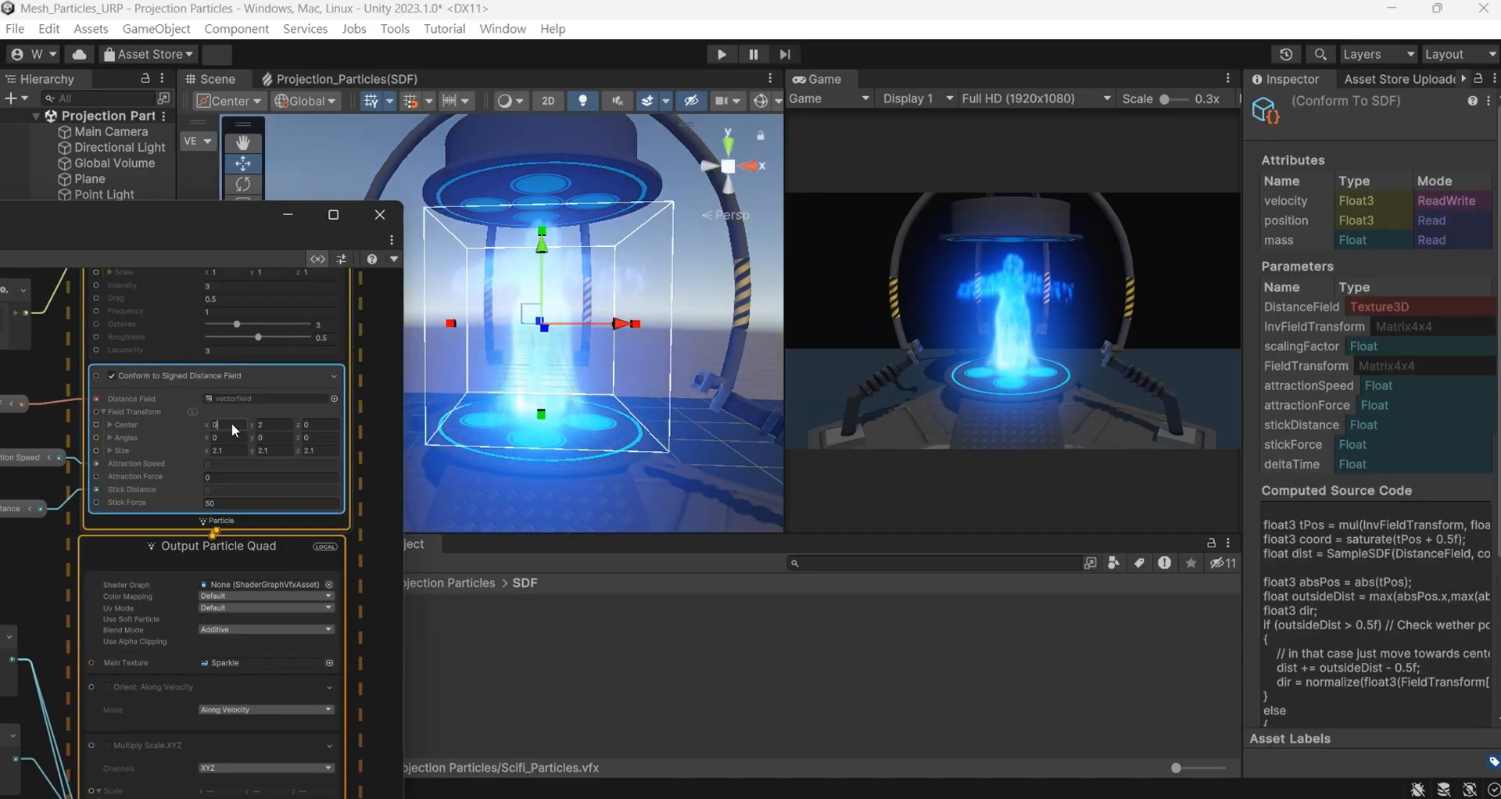
Set the Conform to Signed Distance Field transform's Center Y to 2.2
left_click(291, 425)
type("2.2")
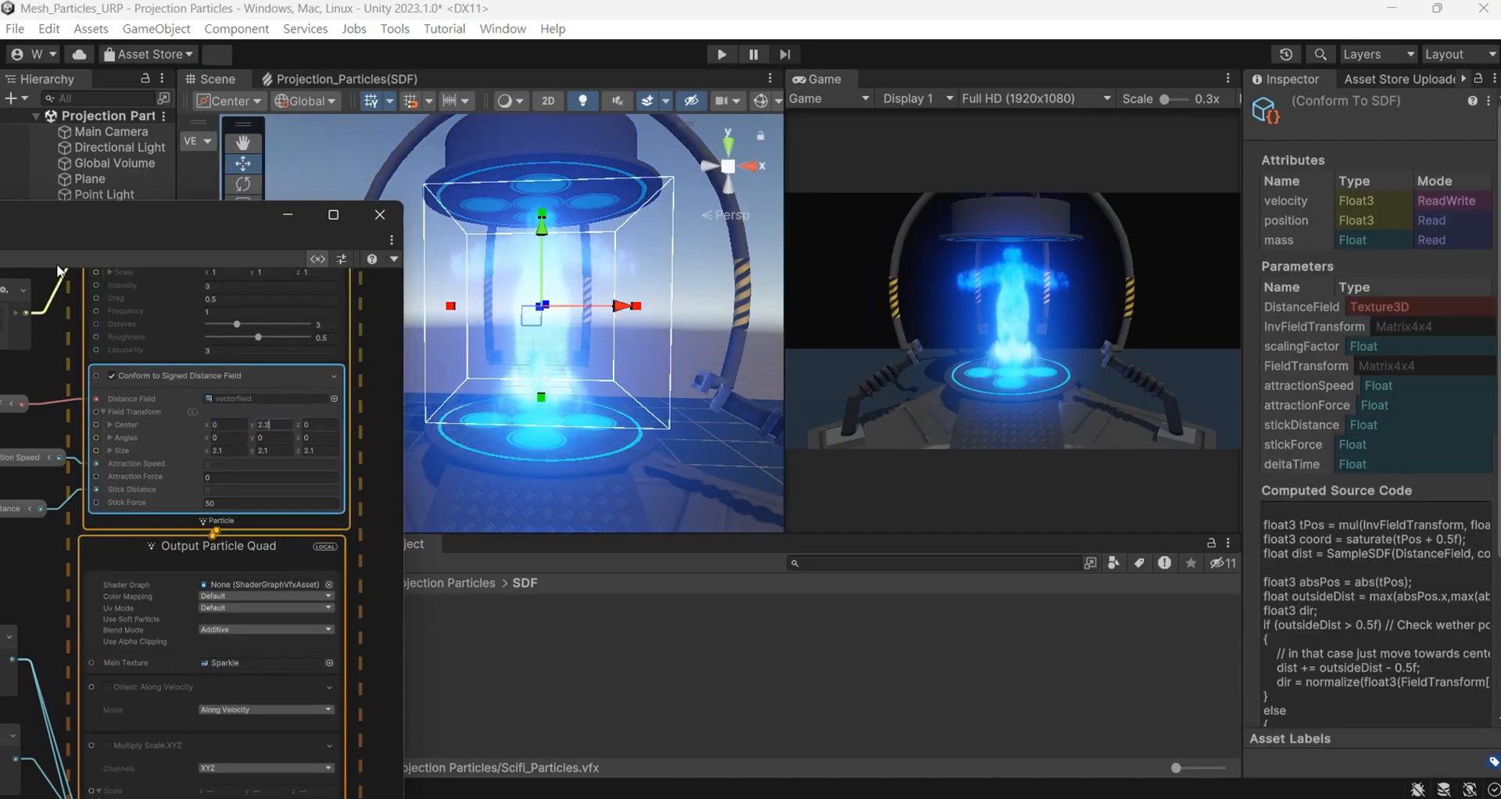
left_click_drag(126, 219, 145, 445)
Set both the Attraction Speed and the Stick Distance of Scifi_Particles to 0
left_click(125, 242)
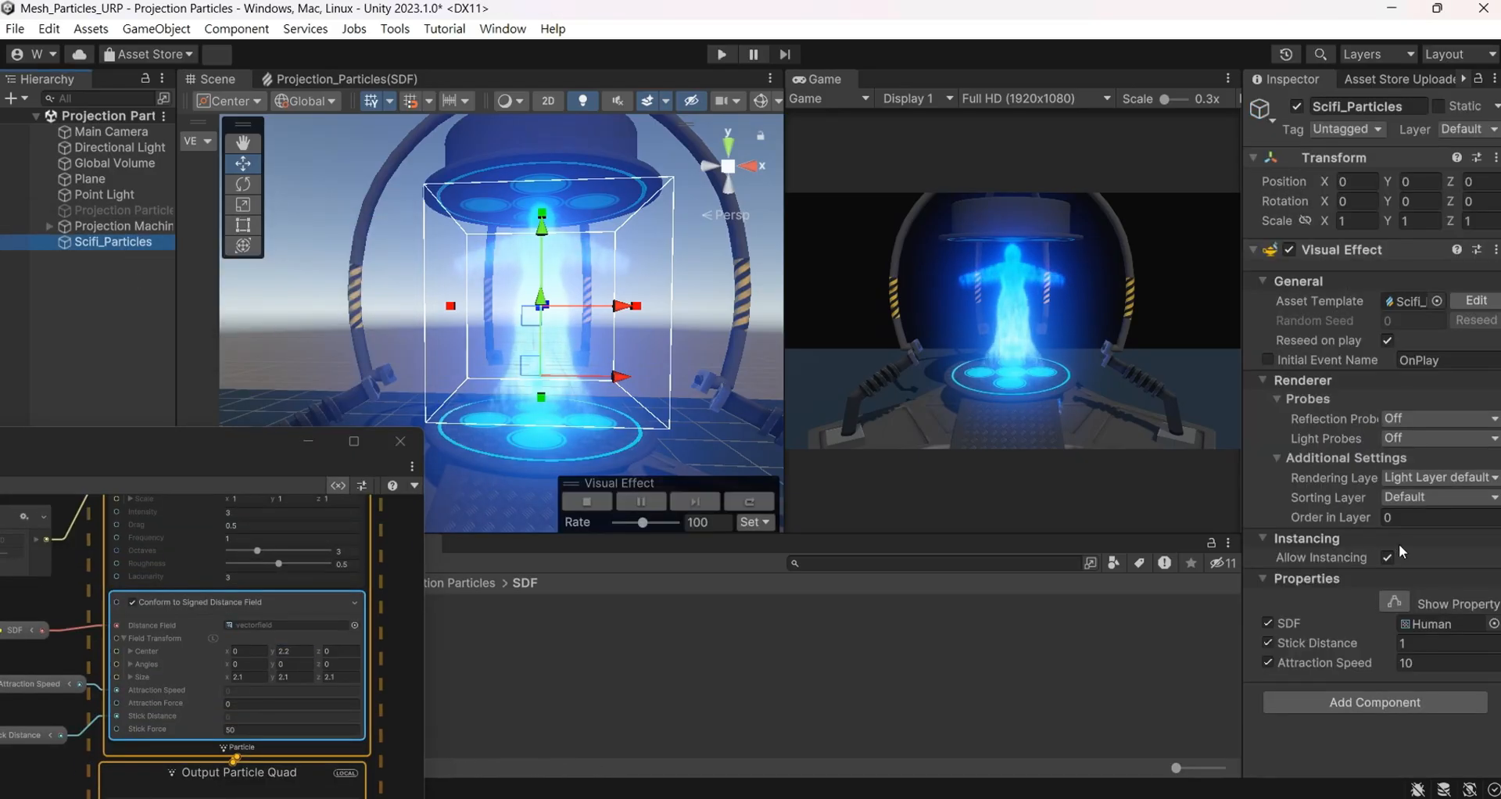
left_click(1444, 663)
type("0")
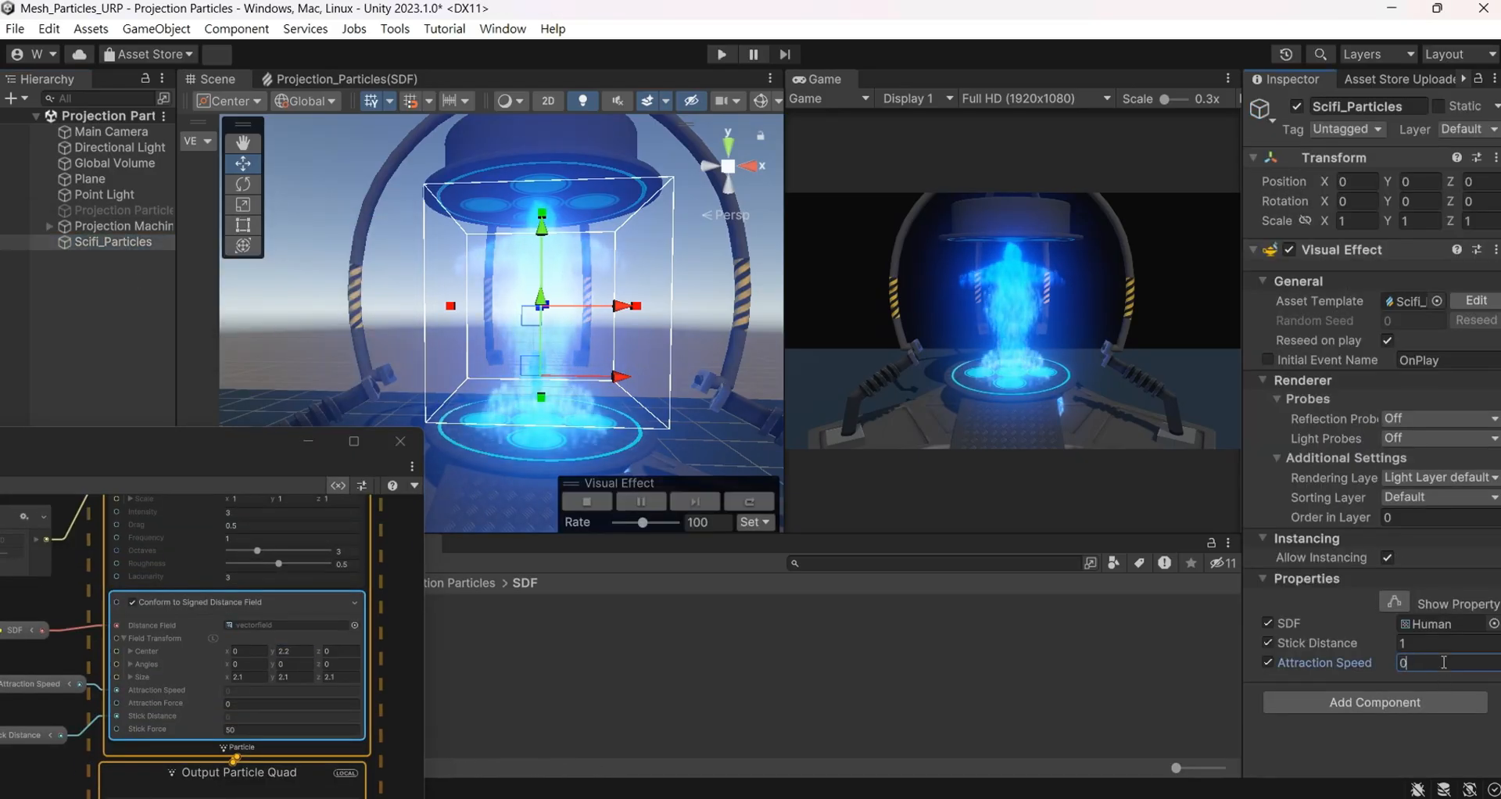
left_click(1445, 642)
type("0")
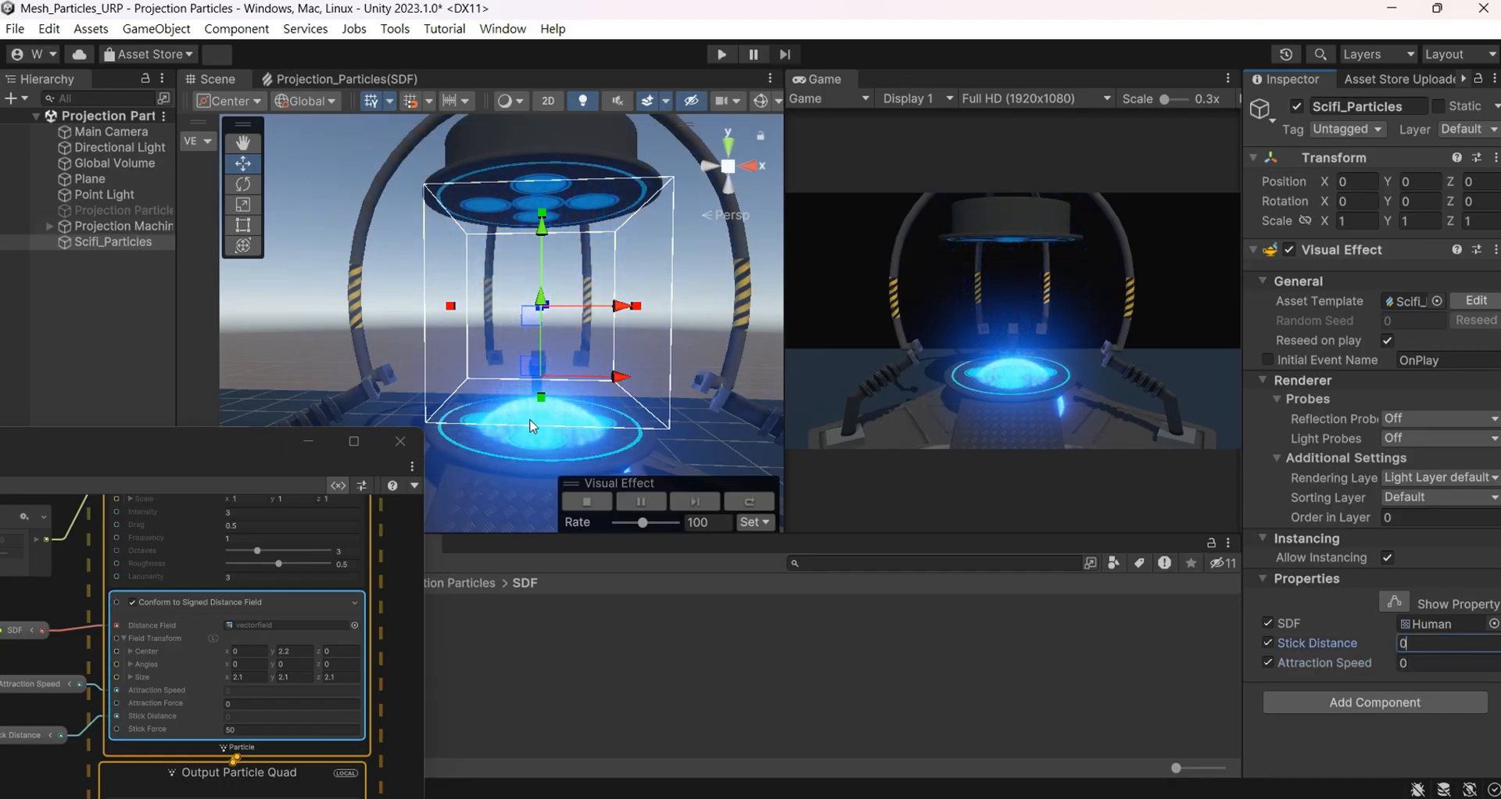
left_click_drag(316, 456, 317, 496)
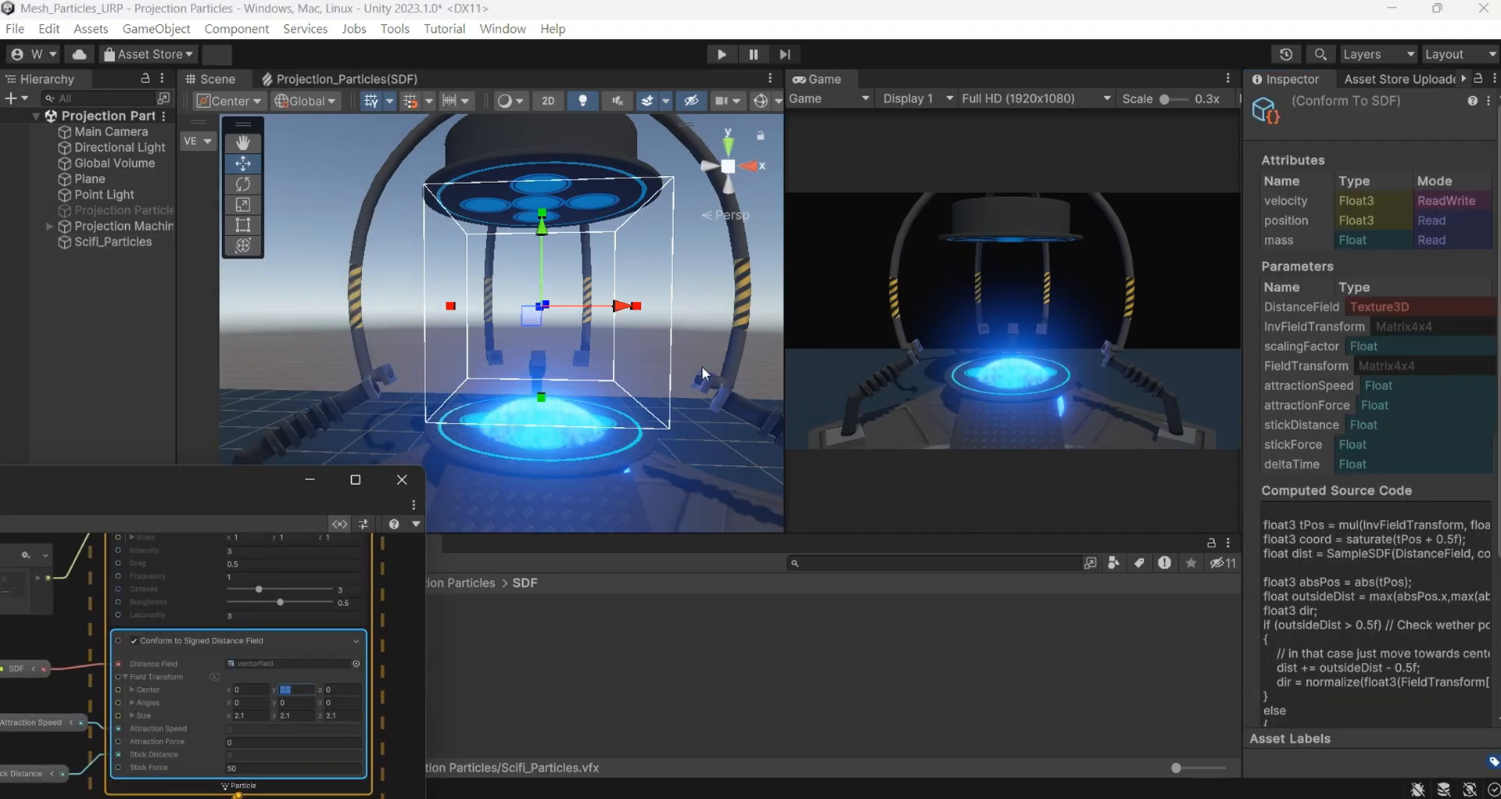
left_click_drag(610, 311, 713, 300)
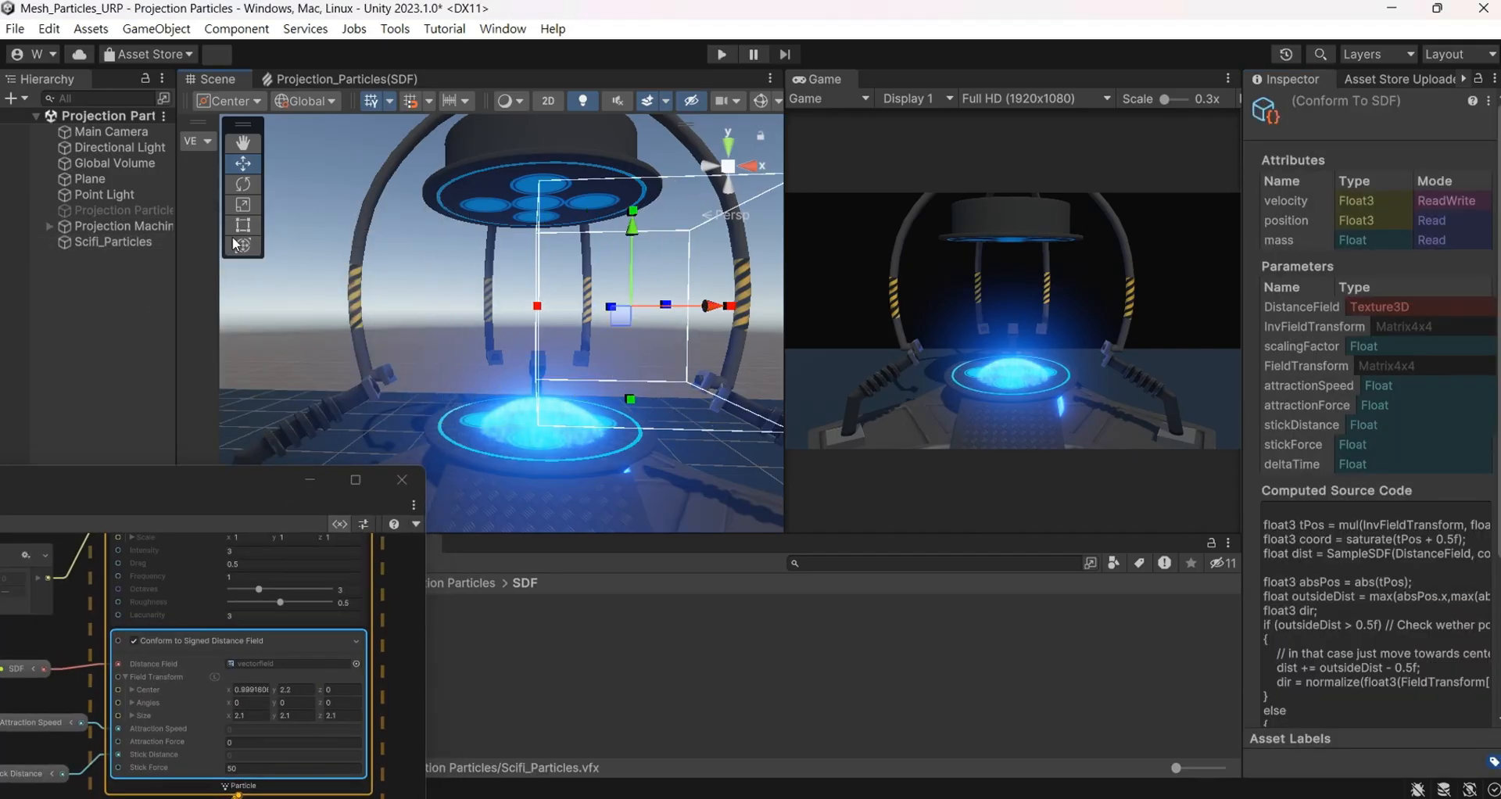
key("ctrl+z")
left_click(134, 242)
left_click_drag(613, 380, 730, 189)
key("ctrl+z")
key("ctrl+z")
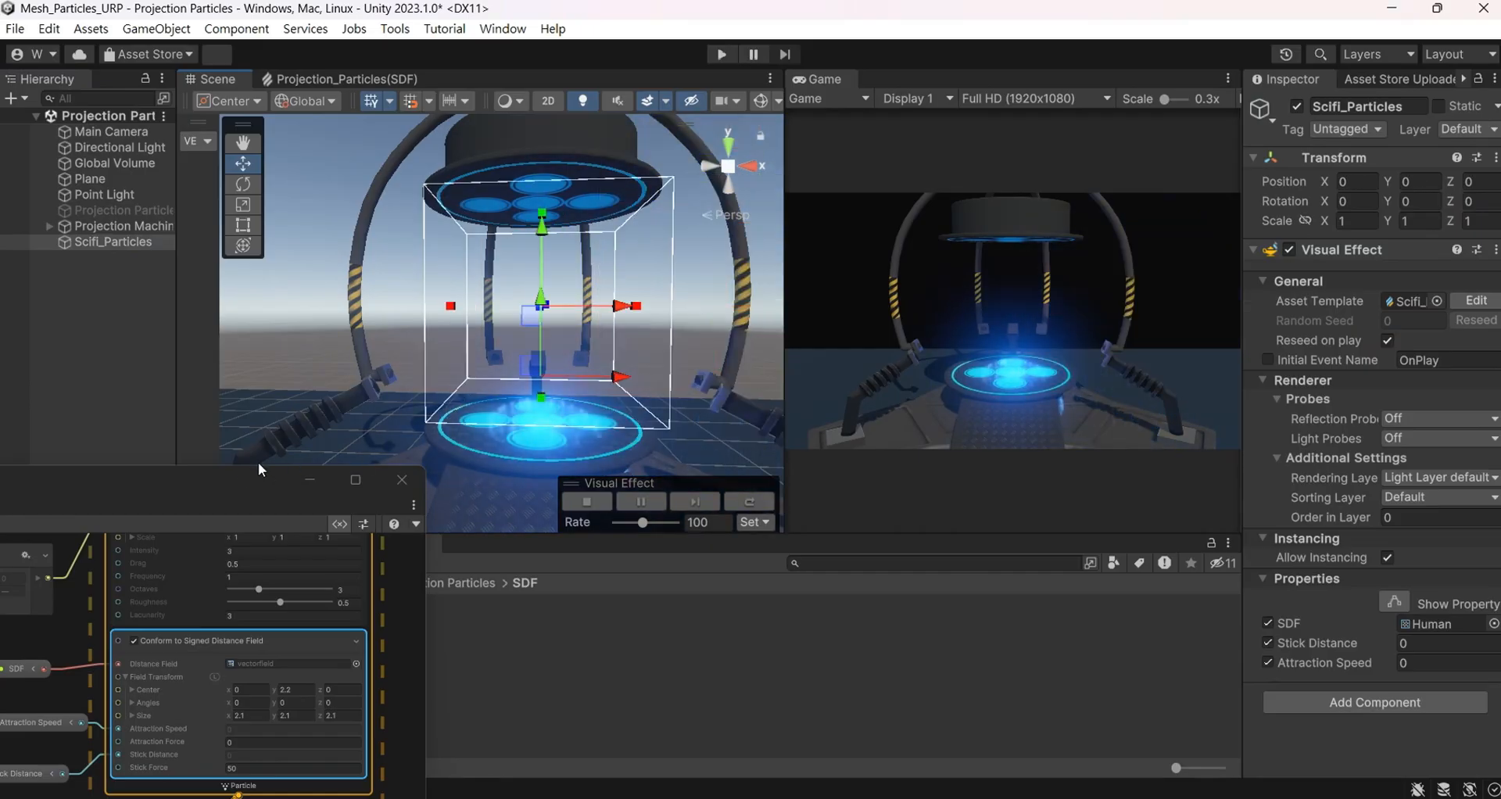
Delete the Set Position (Shape: Arc Sphere) block from the Initialize Particle context of the Scifi_Particles graph
left_click_drag(260, 467, 515, 118)
middle_click_drag(354, 373, 327, 584)
left_click(528, 443)
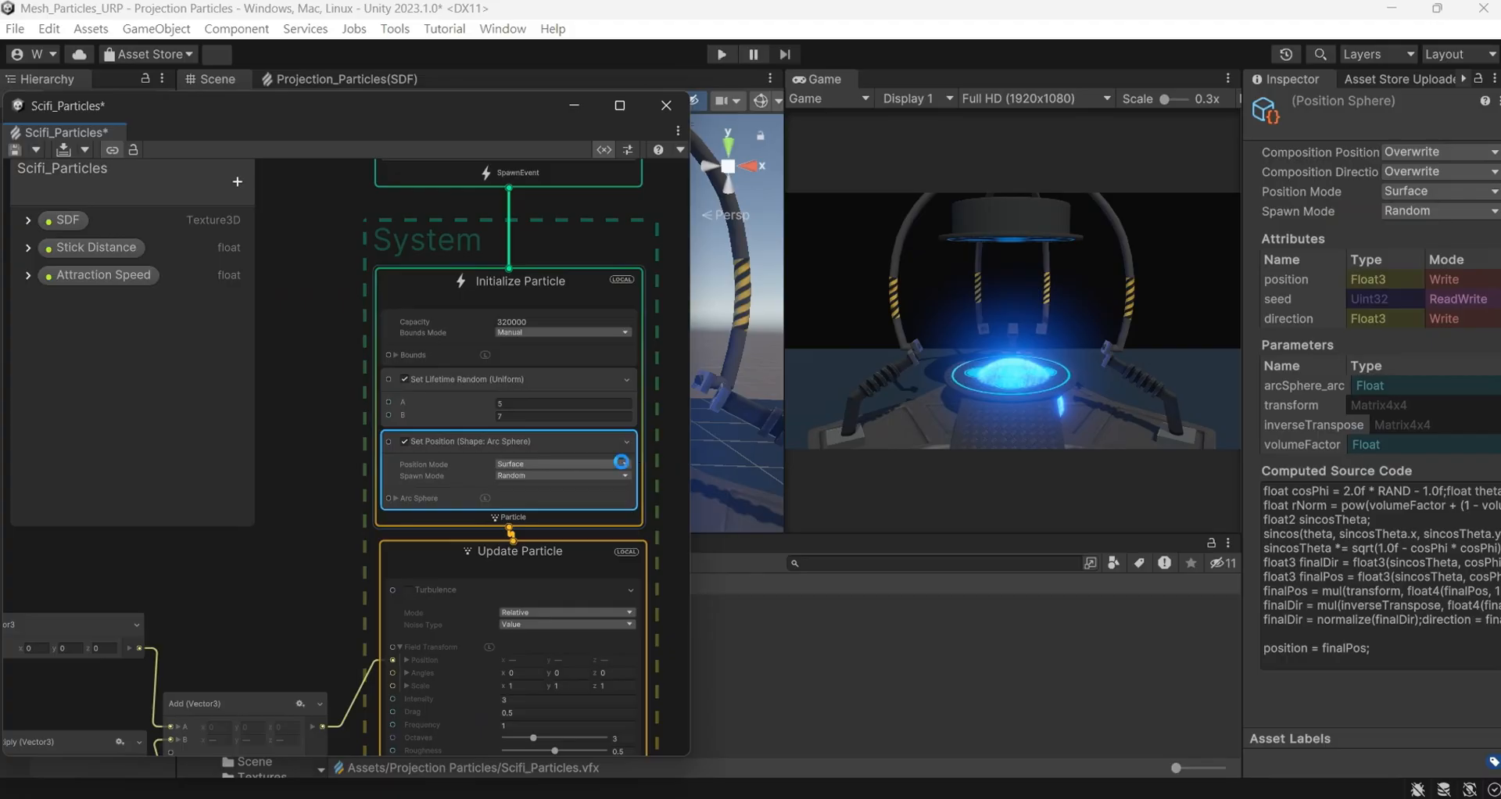
key("Delete")
Add a Set Position (Shape: Arc Circle) block to the Initialize Particle context
right_click(550, 442)
left_click(599, 440)
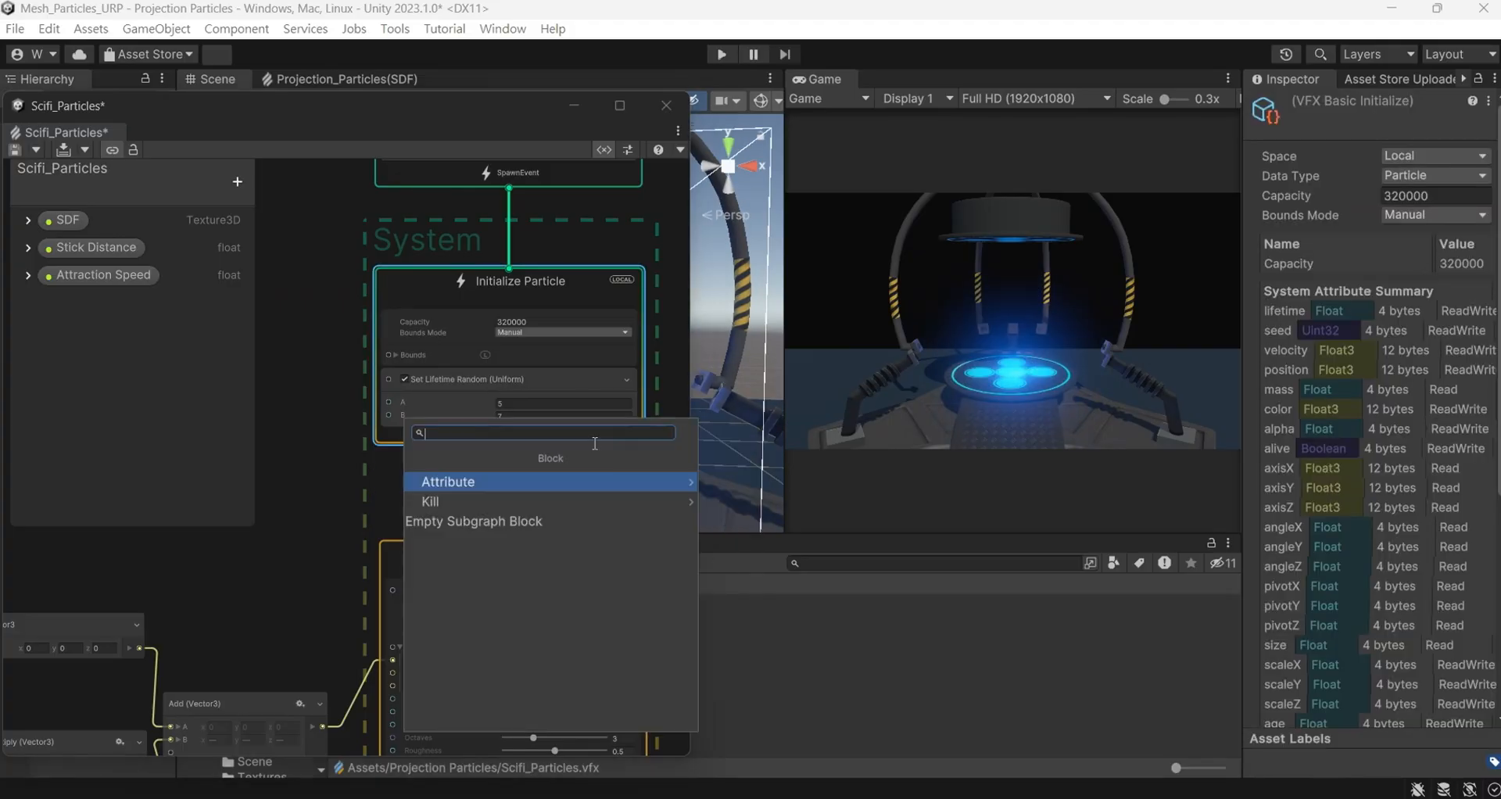
type("set pos")
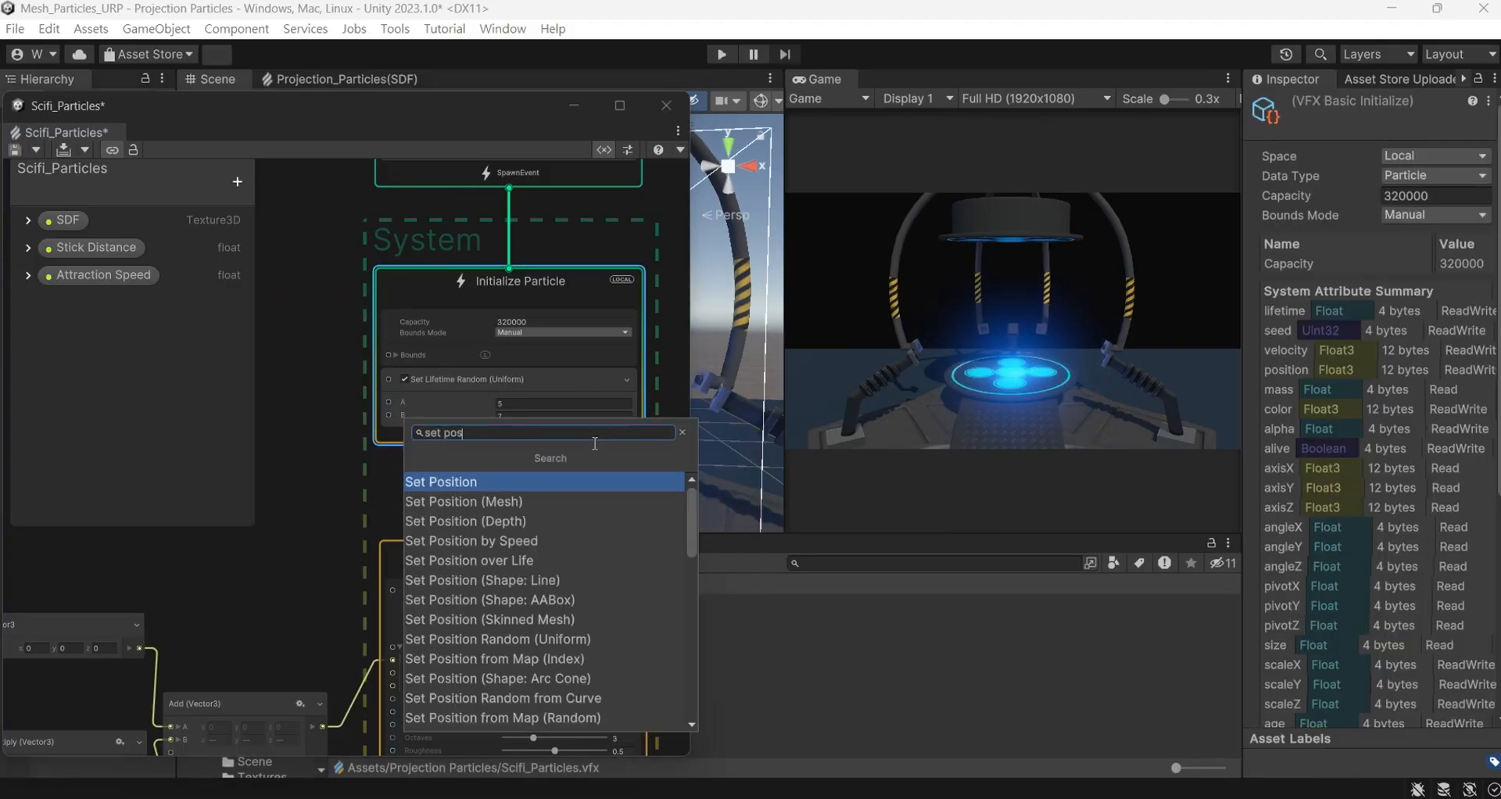
type(" ar")
key("Down")
key("Down")
key("Down")
key("Down")
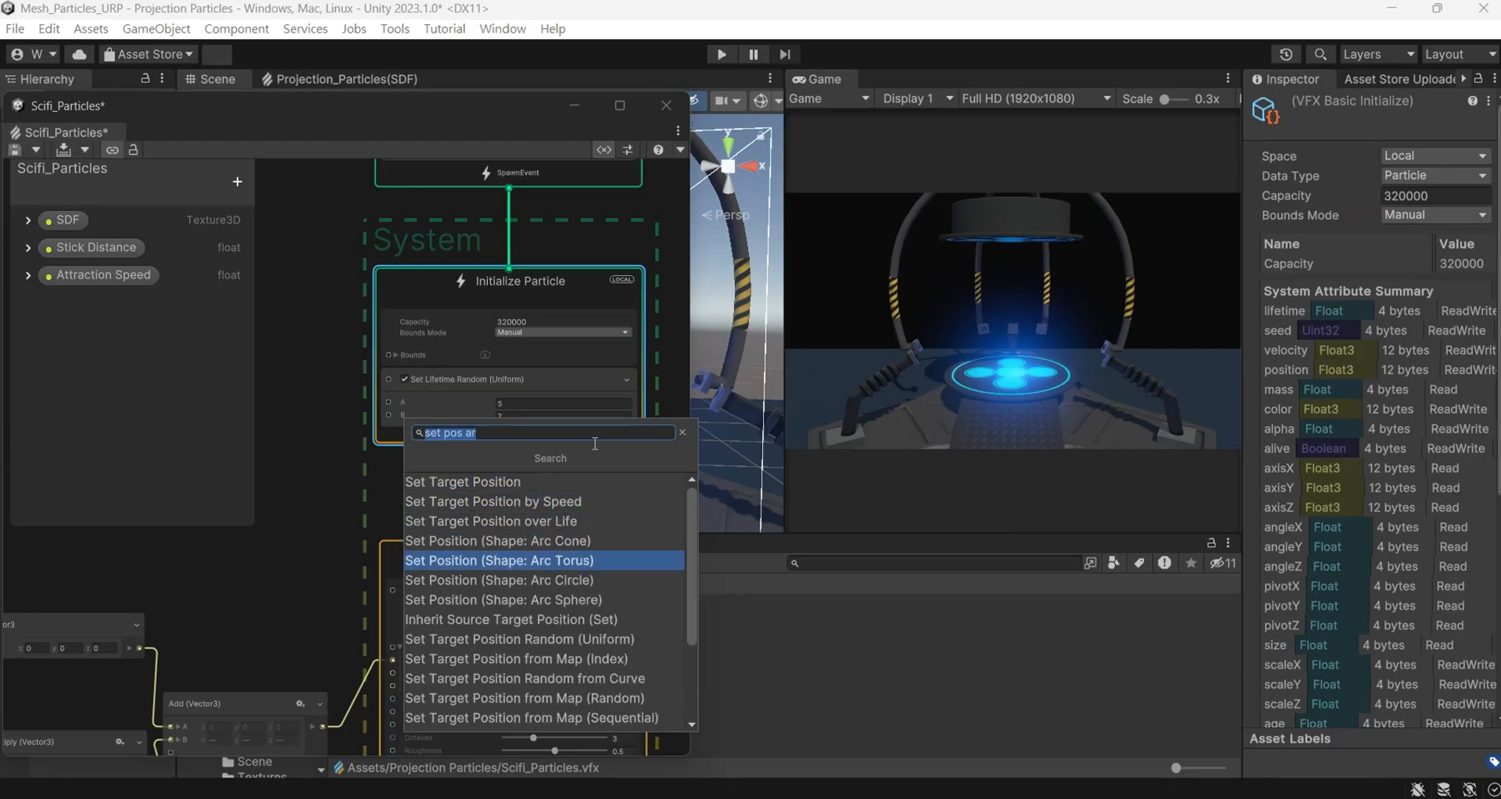
key("Down")
key("Return")
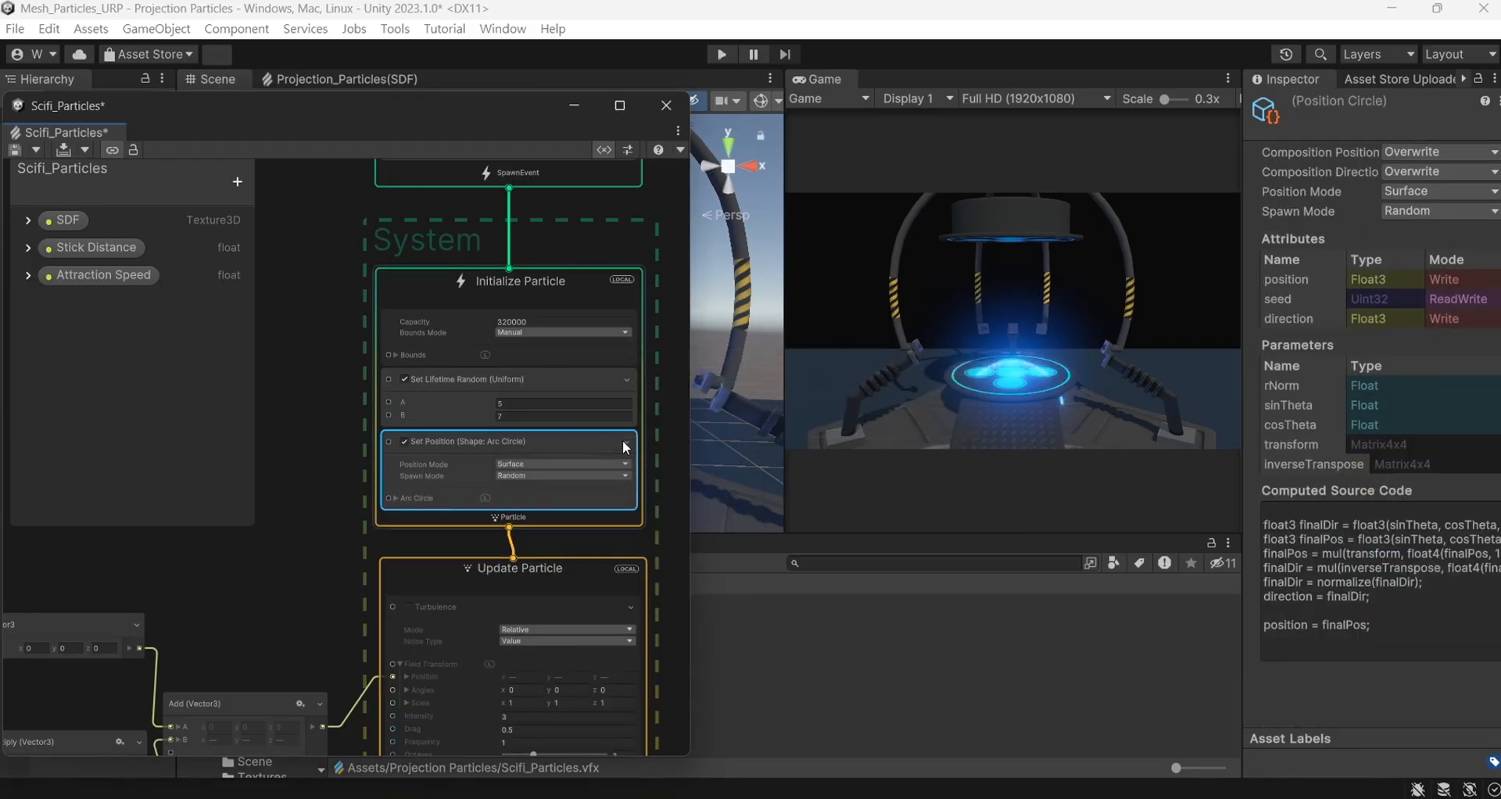
Set Scifi_Particles' Stick Distance to 1 and Attraction Speed to 10, and assign the Elk distance field to its SDF property
left_click_drag(497, 119, 452, 563)
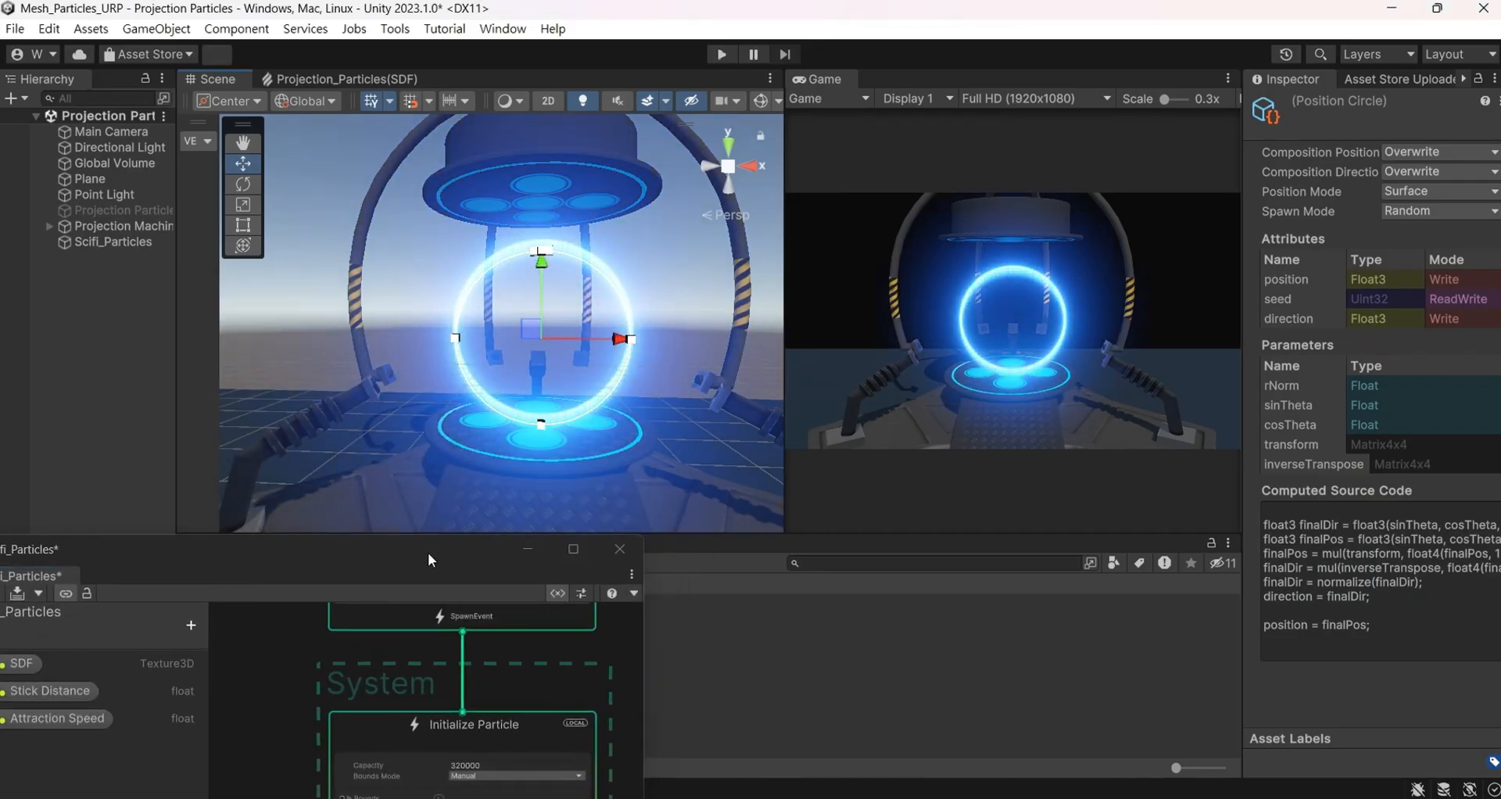
left_click_drag(428, 552, 55, 533)
left_click(135, 245)
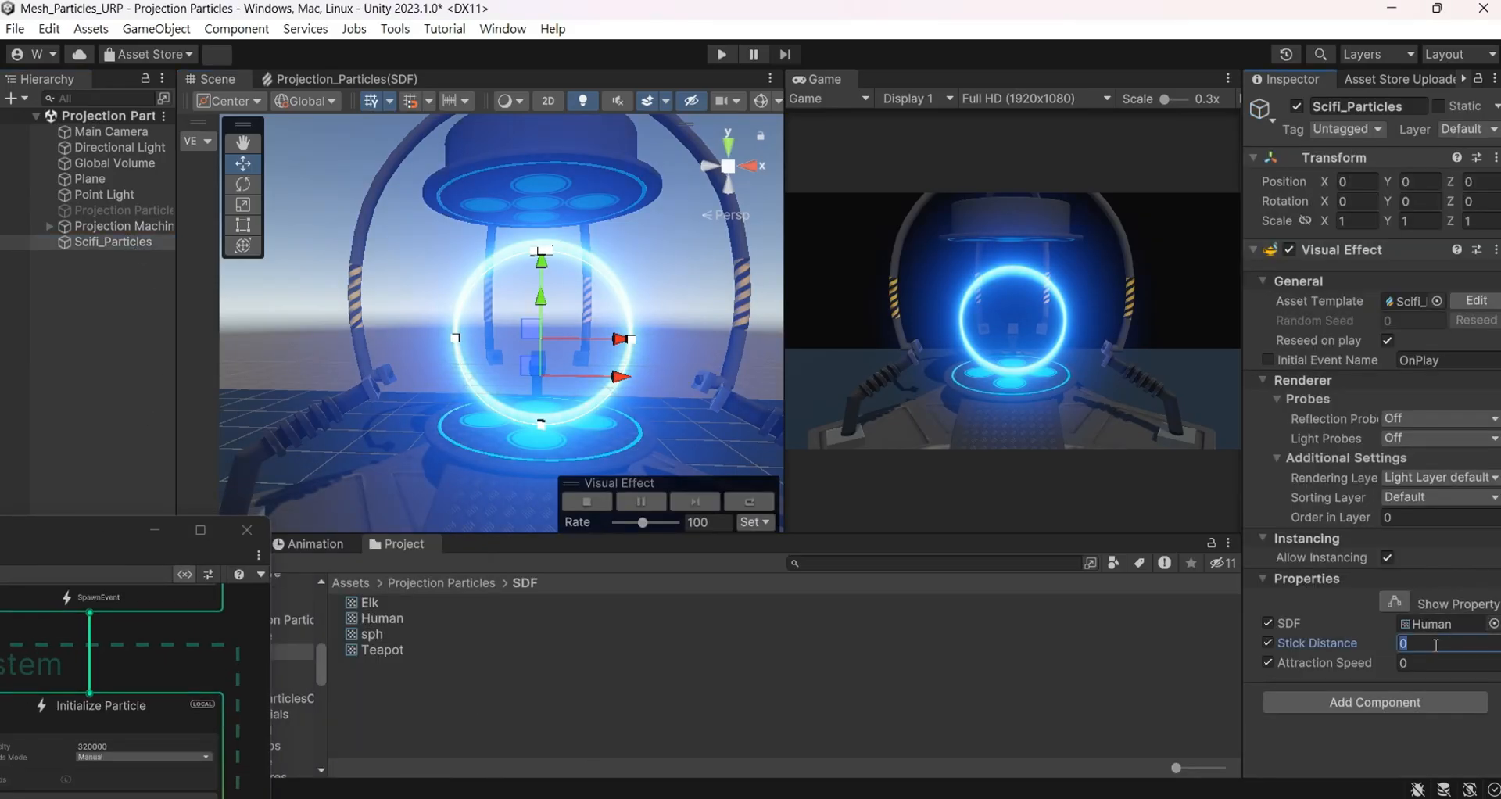
type("10")
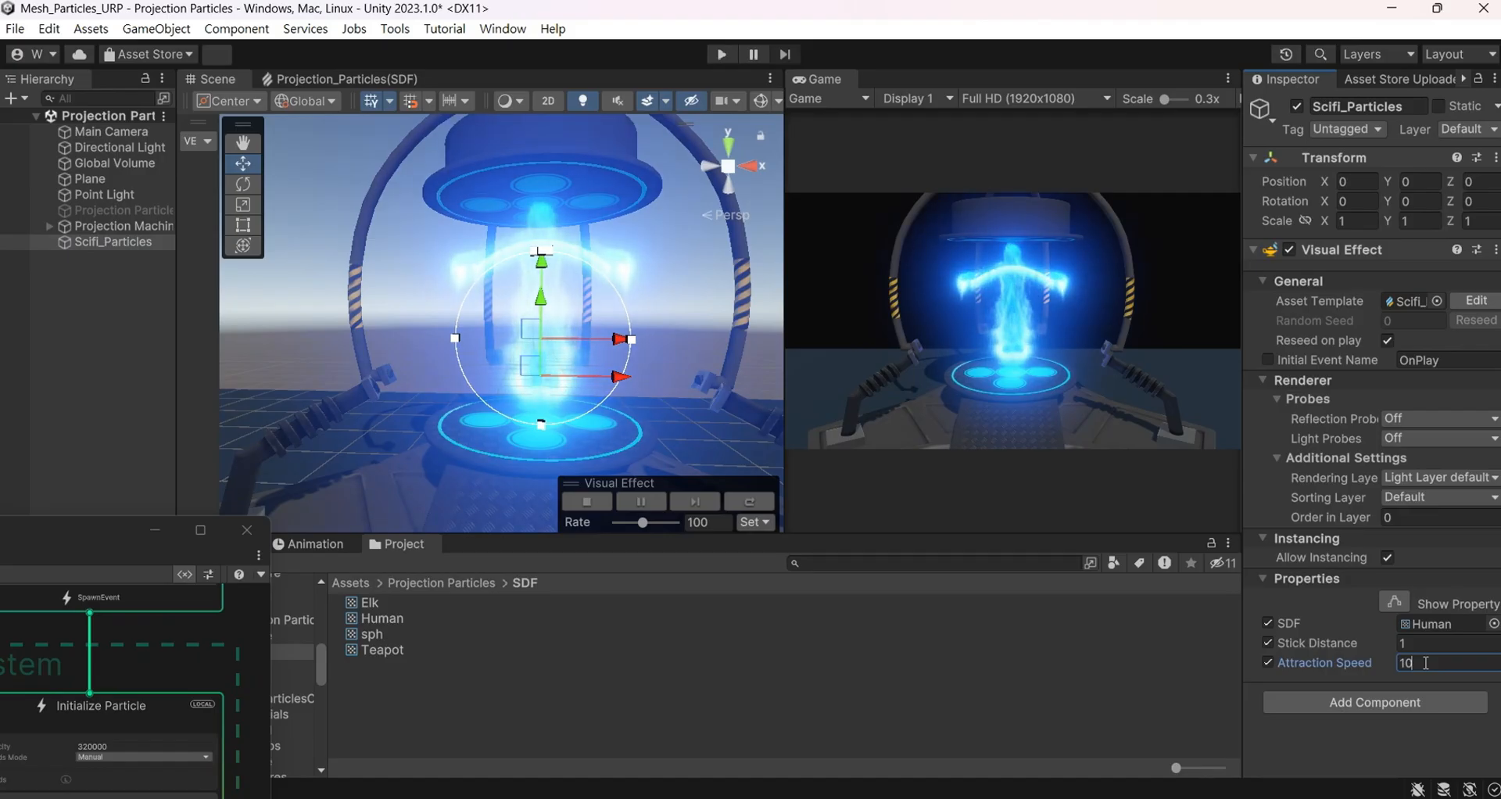
left_click_drag(367, 602, 1442, 624)
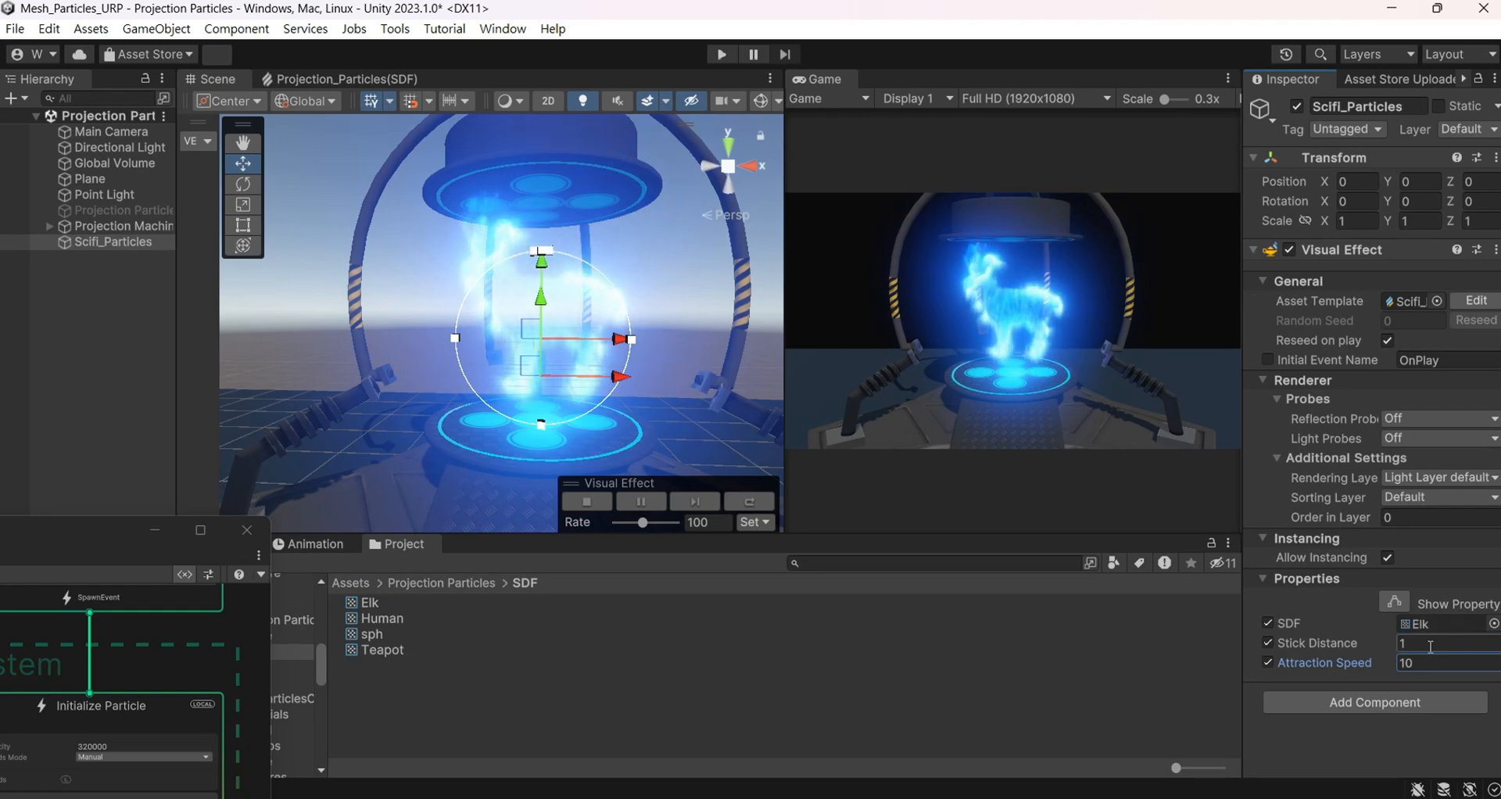
Reset the Stick Distance and Attraction Speed of Scifi_Particles to 0 with the Elk field assigned
type("0")
left_click(1430, 661)
type("0")
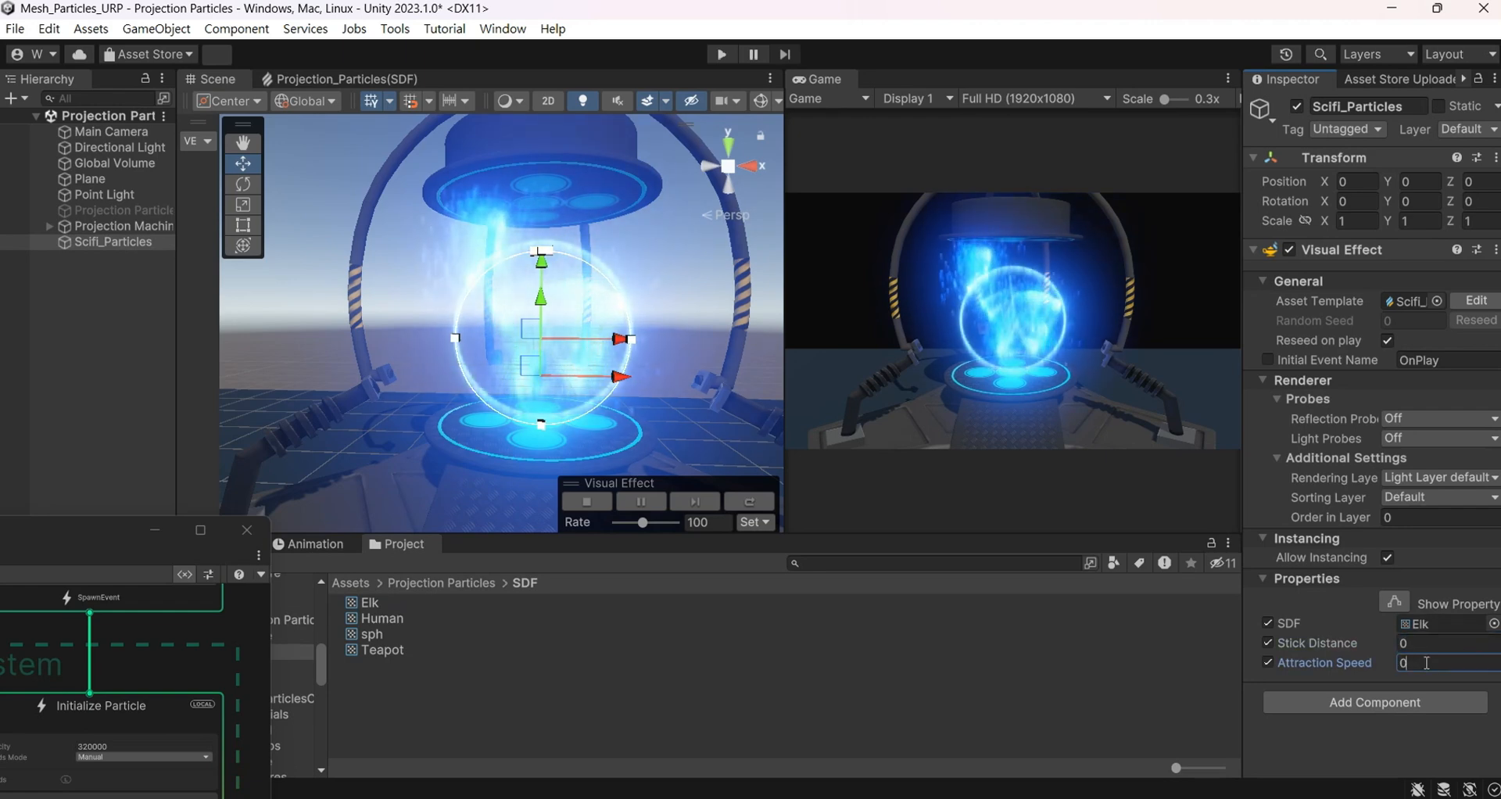
Expand the Arc Circle's transform in the Set Position block and set its Angles X to 90
left_click_drag(76, 531, 479, 251)
middle_click_drag(310, 400, 310, 267)
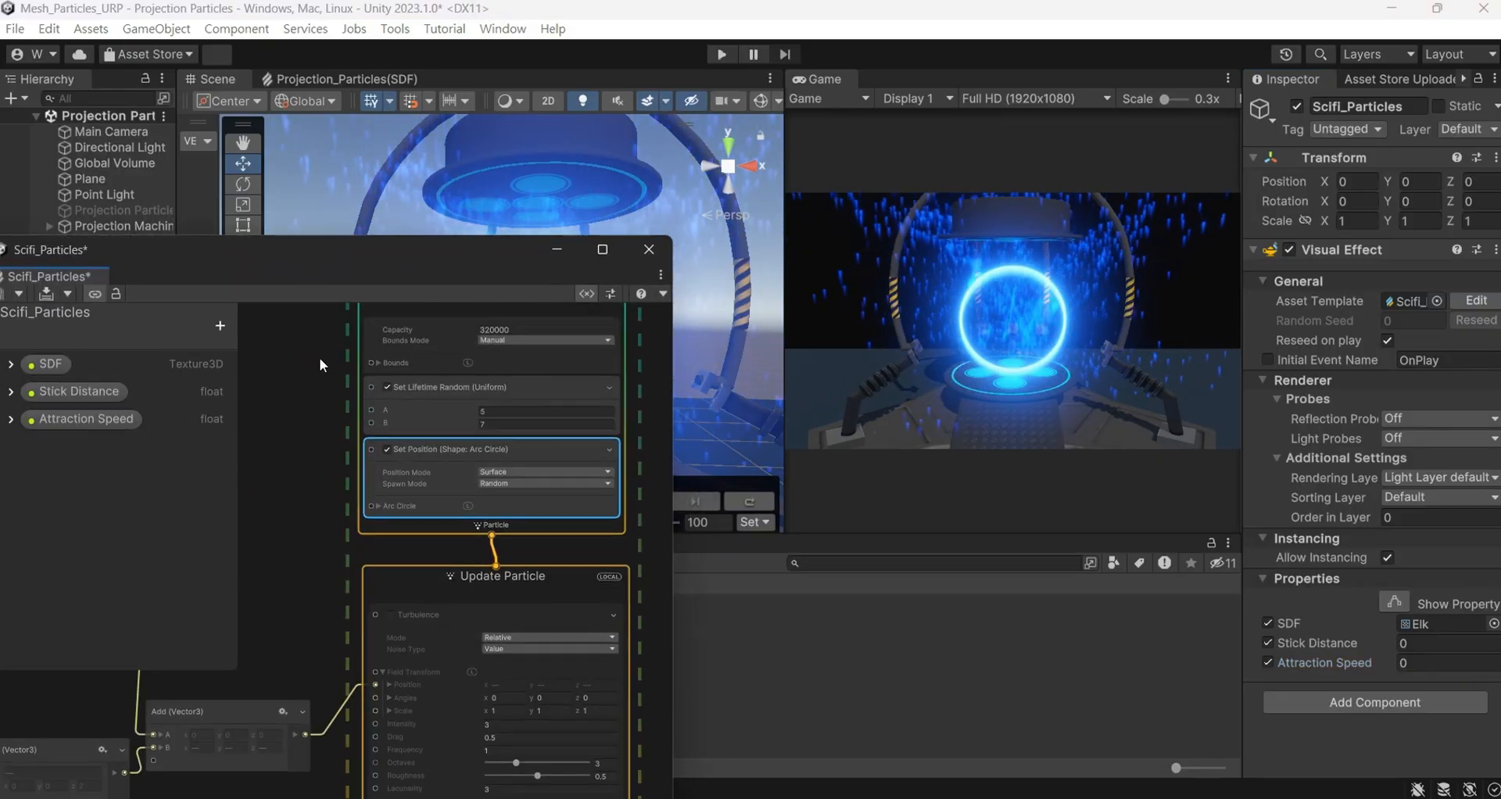
left_click(377, 507)
left_click(385, 519)
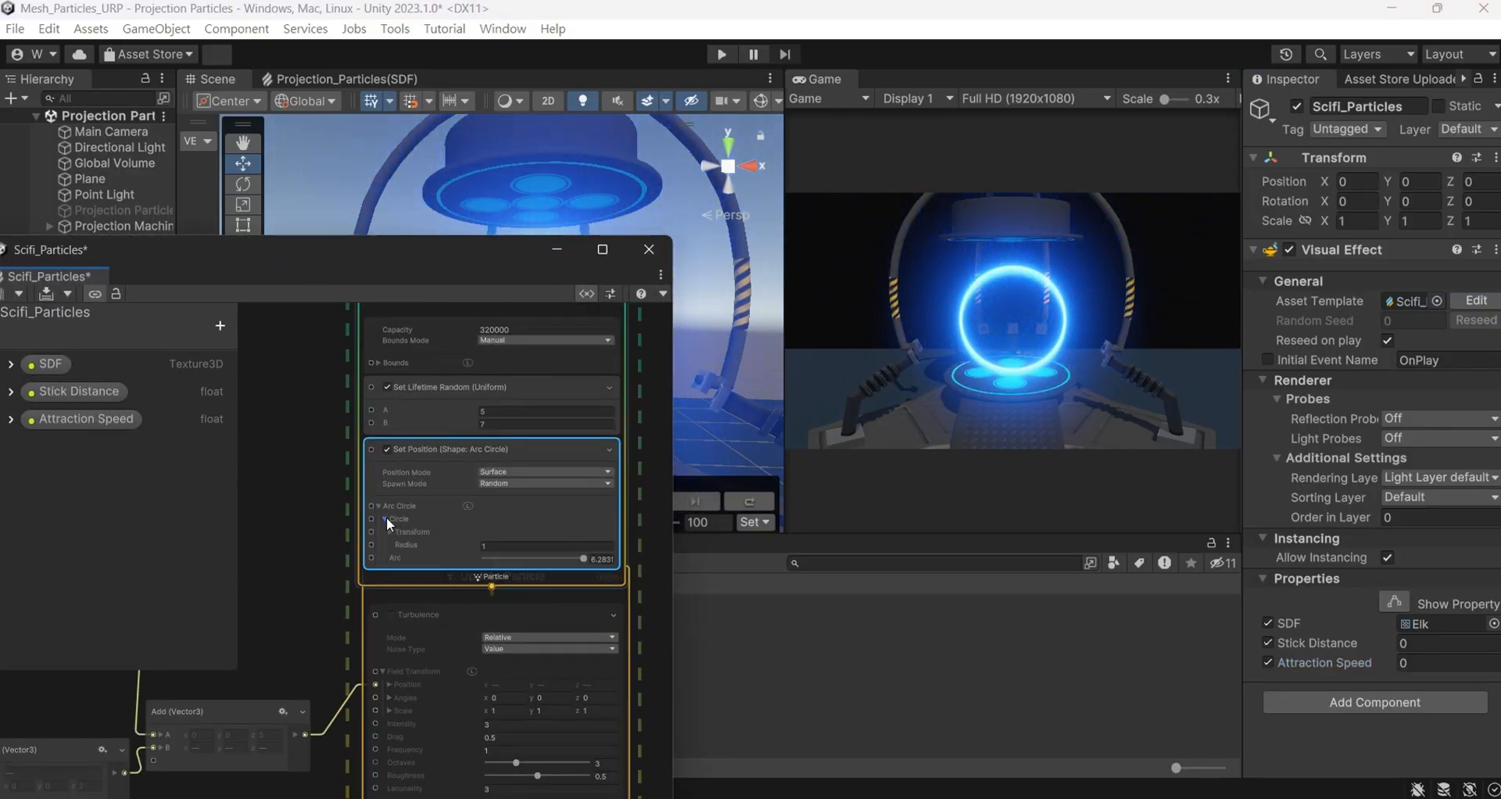
left_click(389, 533)
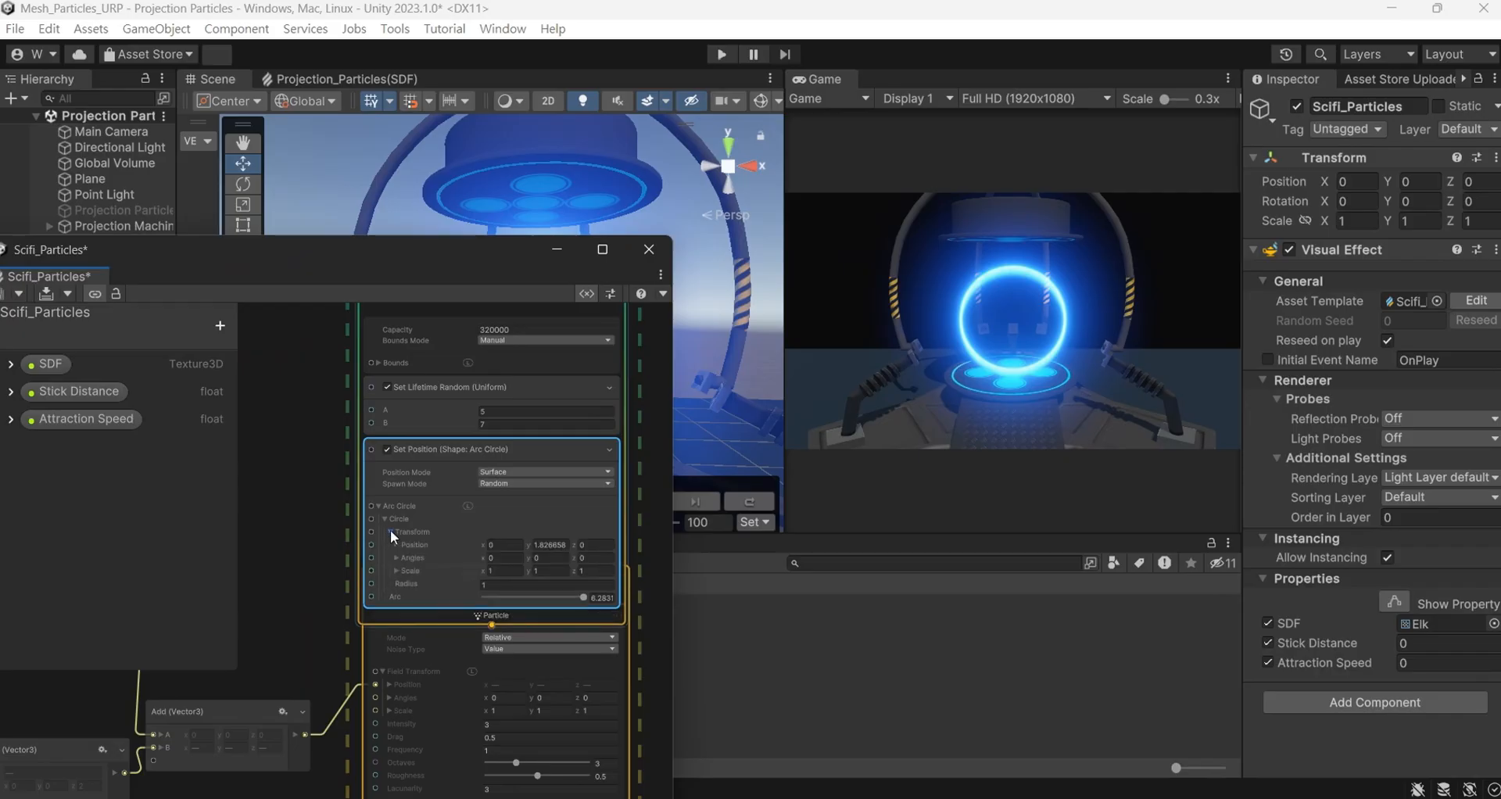
scroll(511, 559, "up", 3)
left_click(518, 551)
type("90")
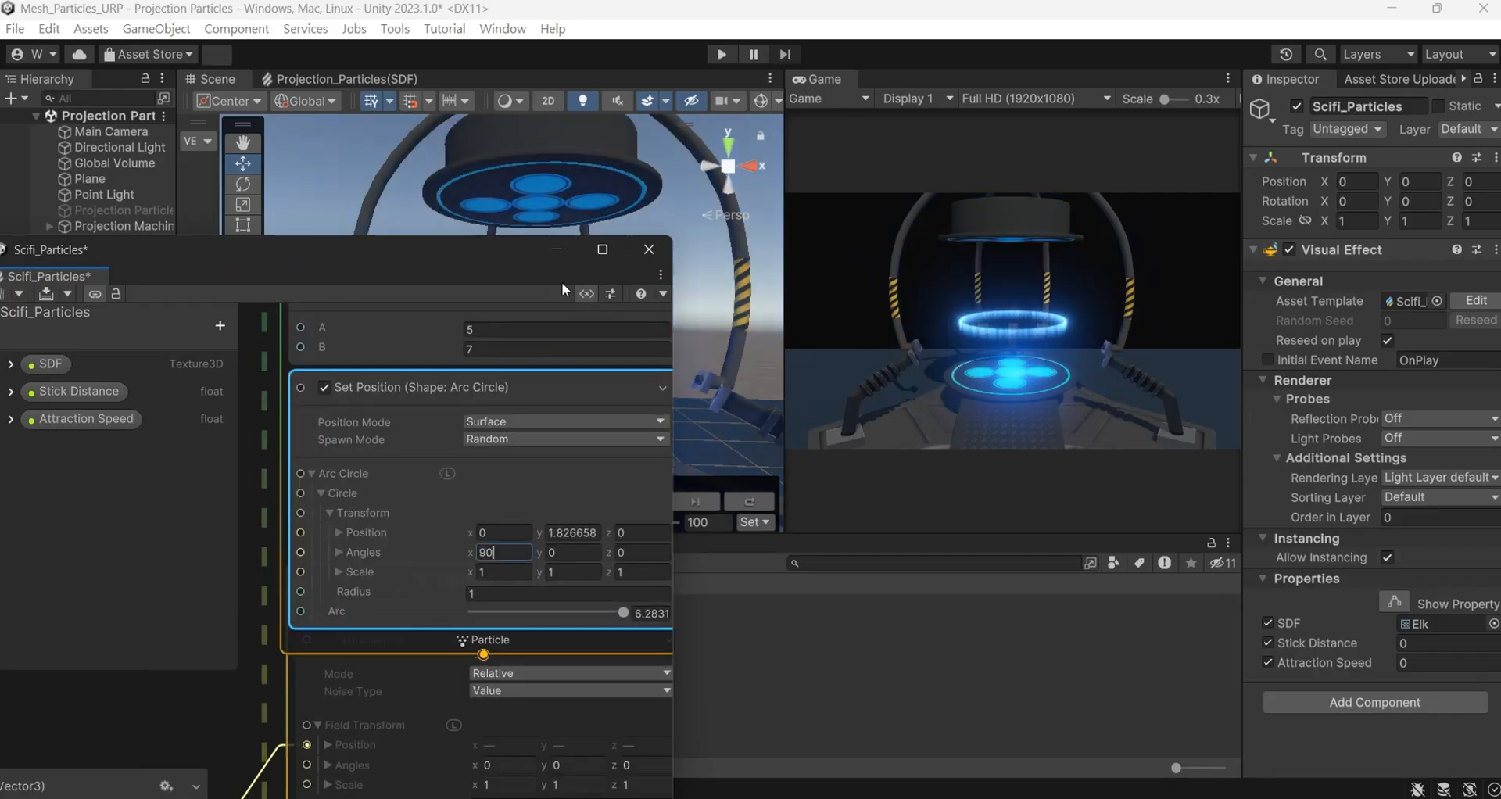
Lower the Scifi_Particles object onto the machine's base, to about Y -1.06
left_click_drag(509, 242, 420, 496)
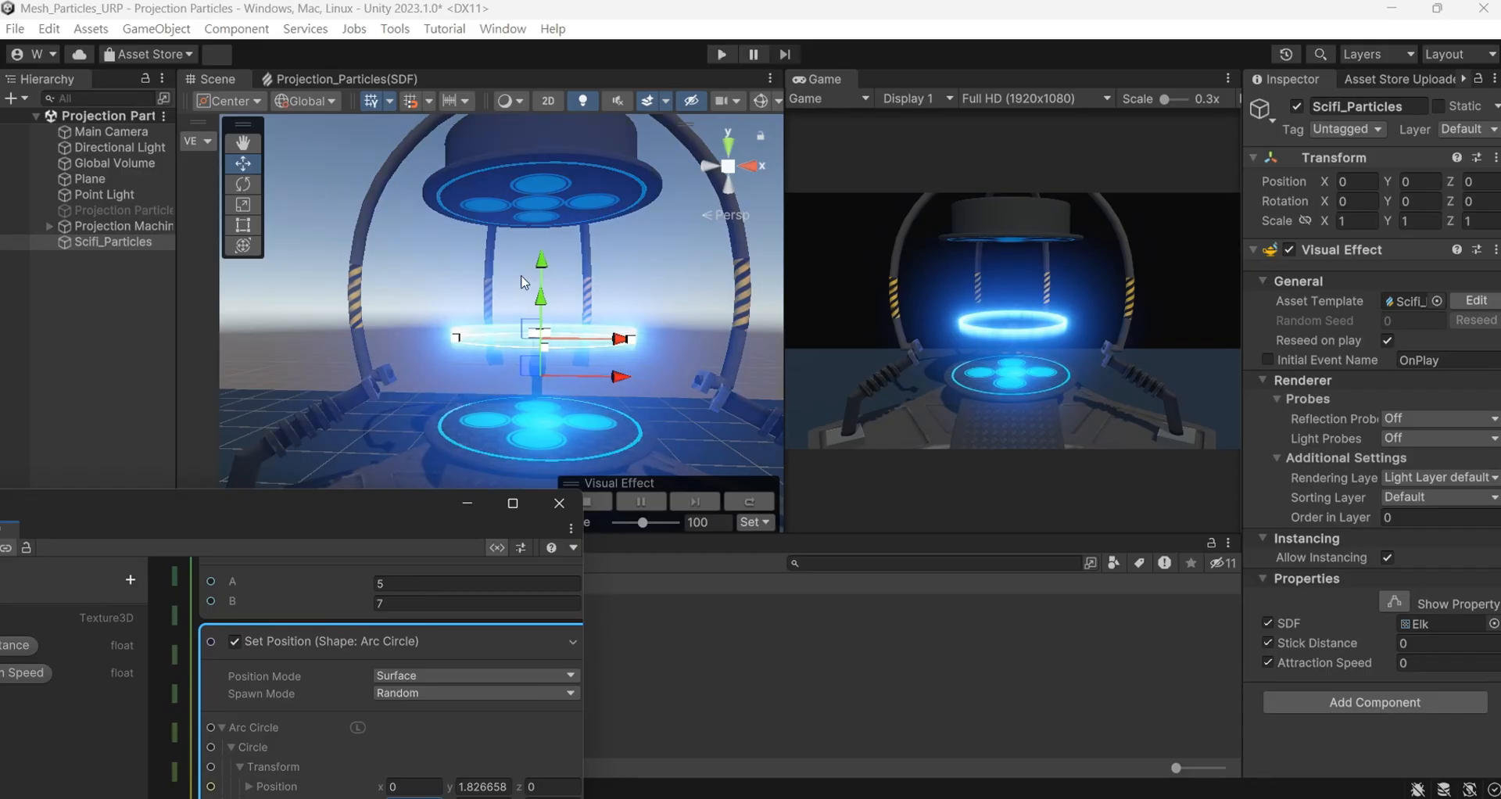
left_click(137, 244)
left_click_drag(541, 300, 544, 406)
Set the Arc Circle transform's Scale to 1.1 on X, Y and Z
left_click_drag(300, 519, 158, 263)
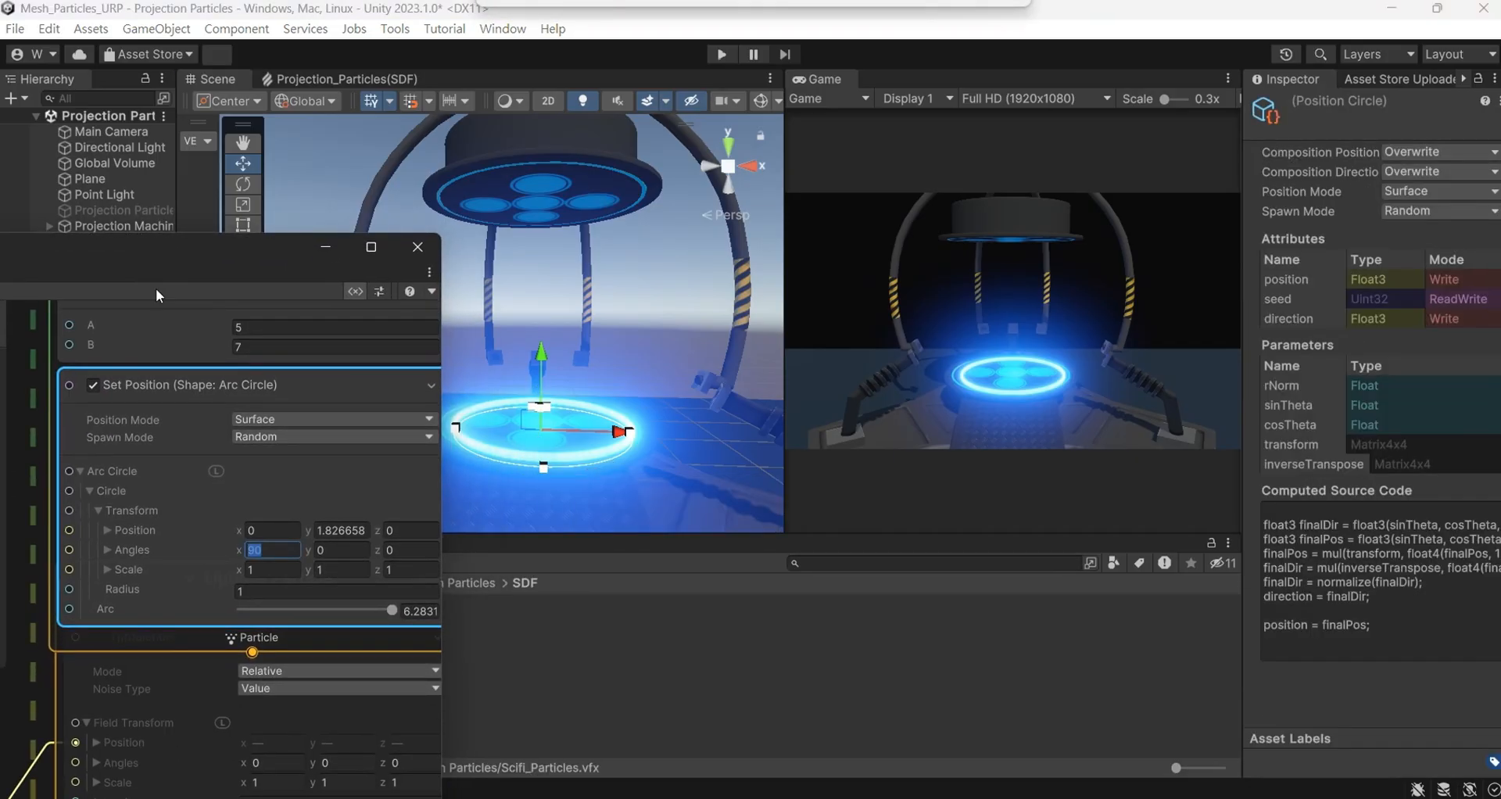
left_click(271, 550)
type("1.1")
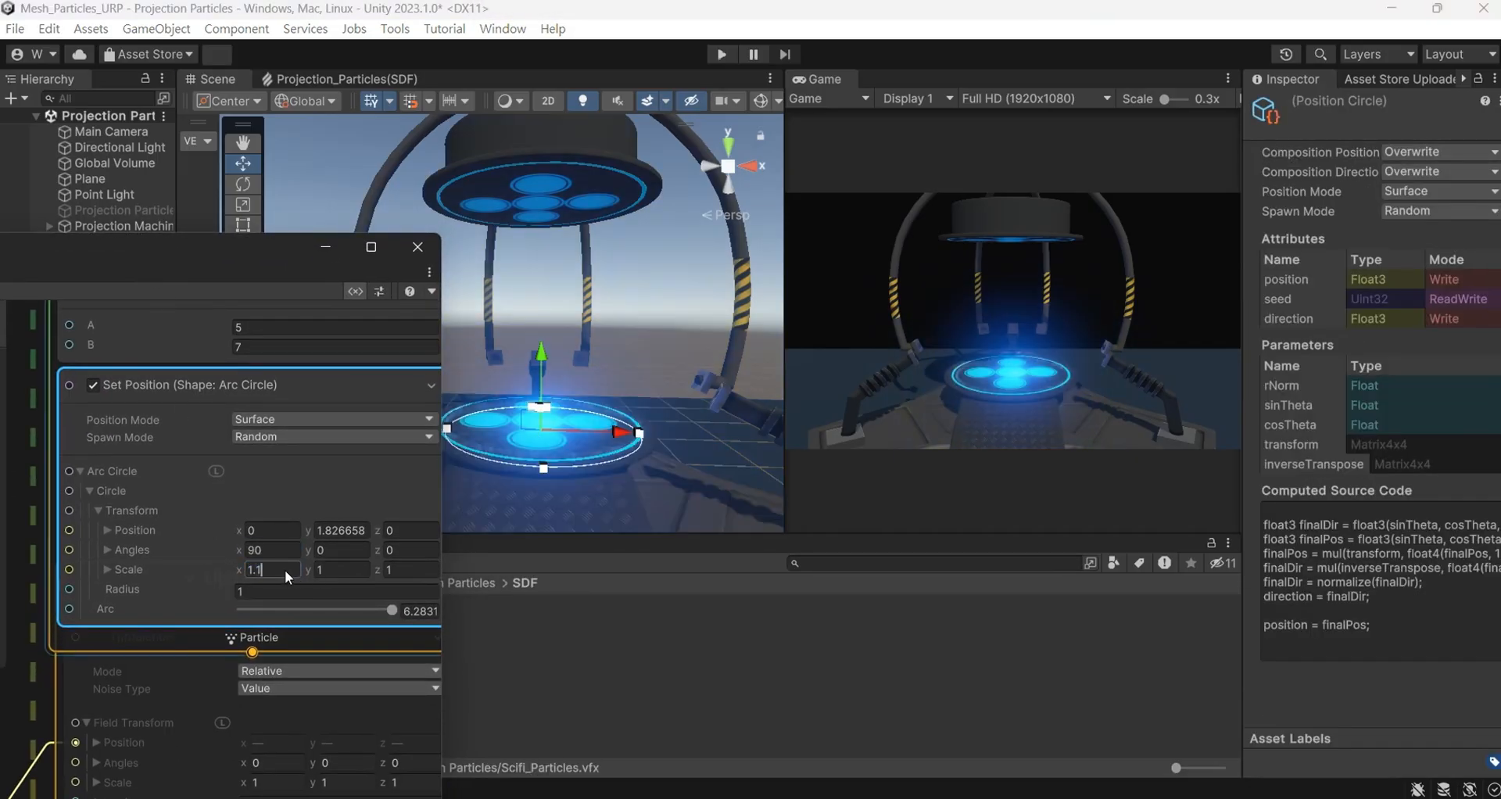
left_click(336, 571)
type("1.1")
left_click(409, 577)
type("1.1")
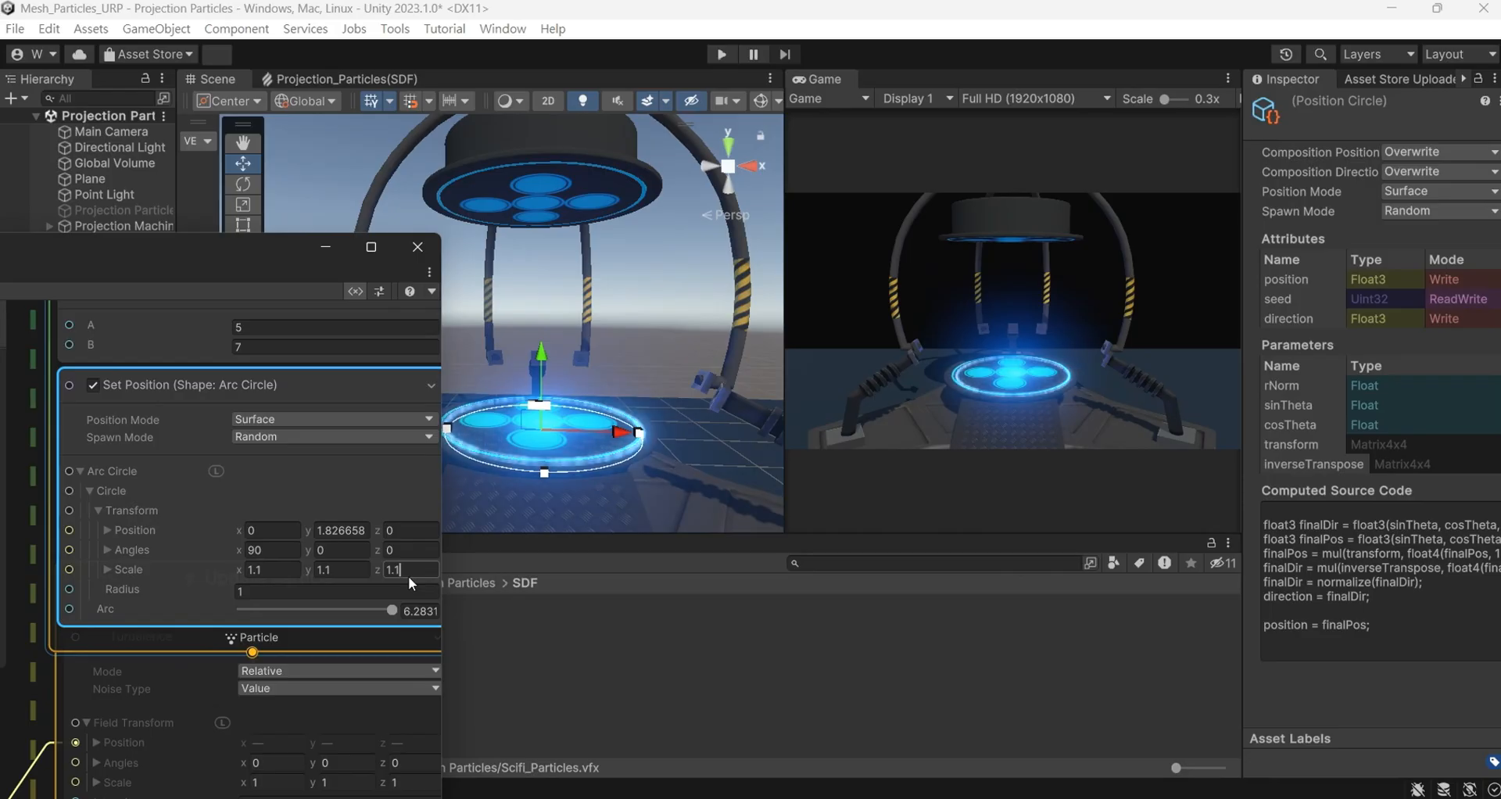
Center the ring on the base by moving Scifi_Particles to about Z 0.21 and the Arc Circle's position to about X -0.044
left_click_drag(705, 324, 425, 580, "alt")
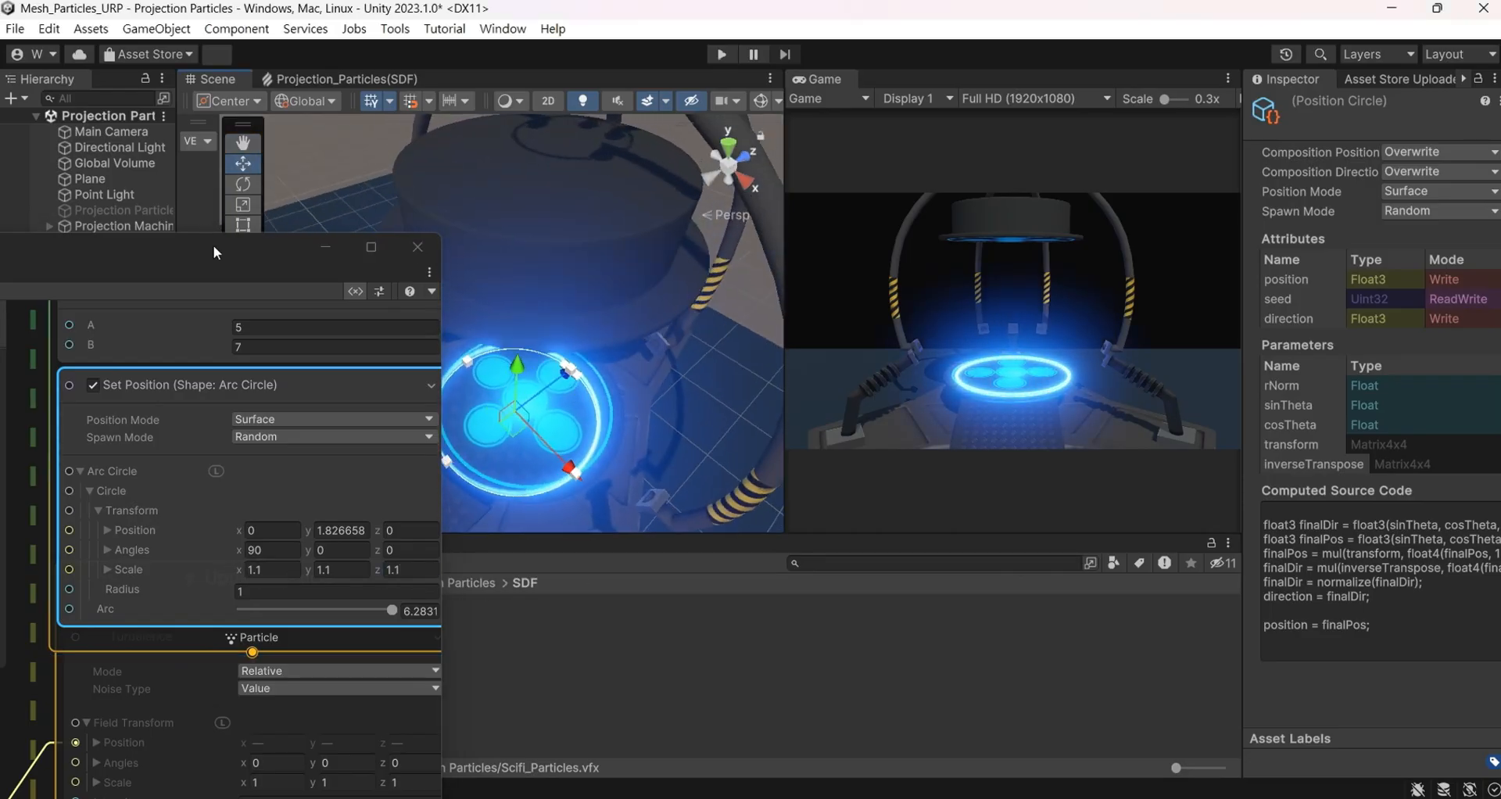
left_click_drag(214, 245, 138, 419)
left_click(114, 243)
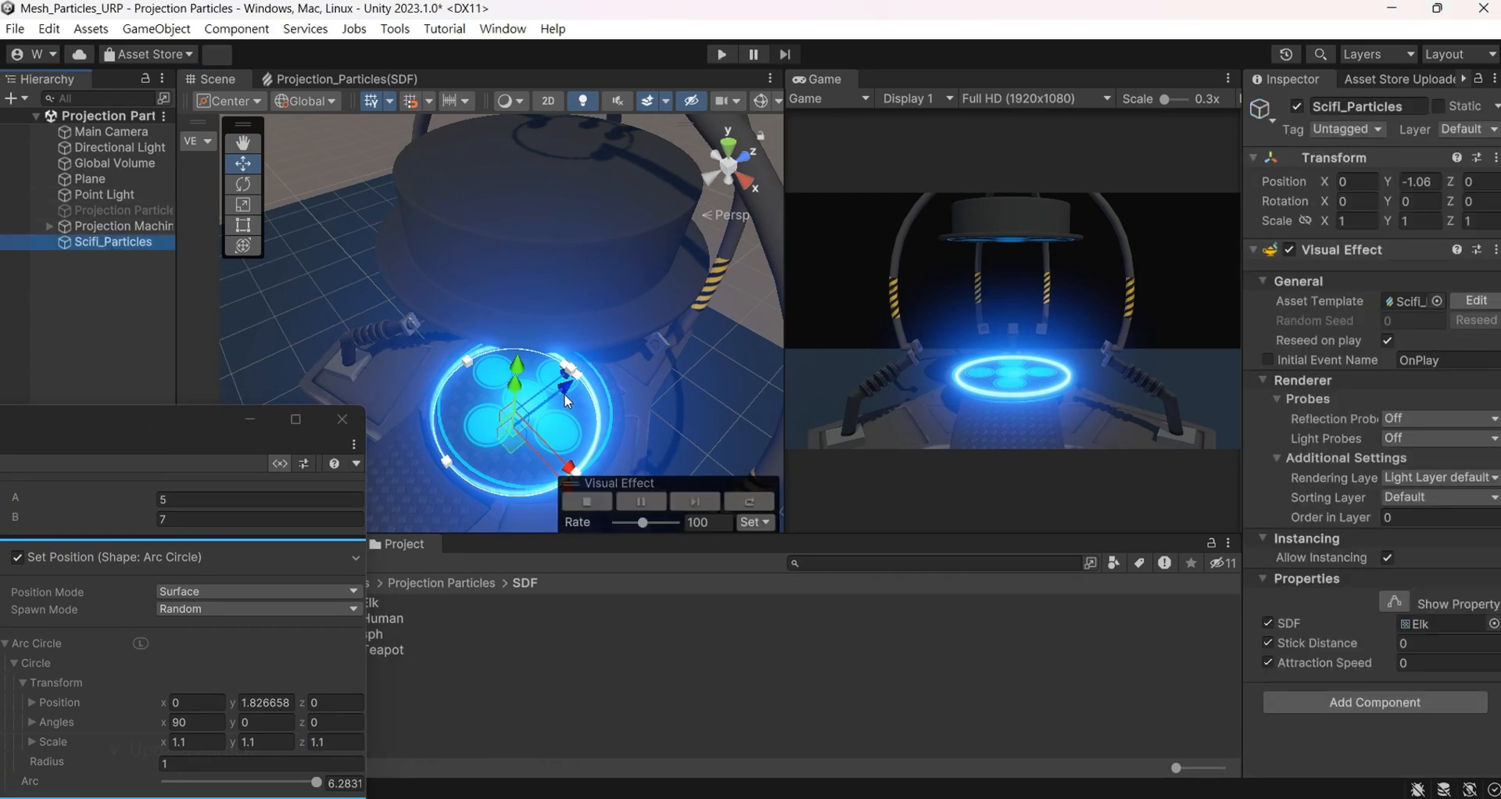
left_click_drag(564, 392, 571, 386)
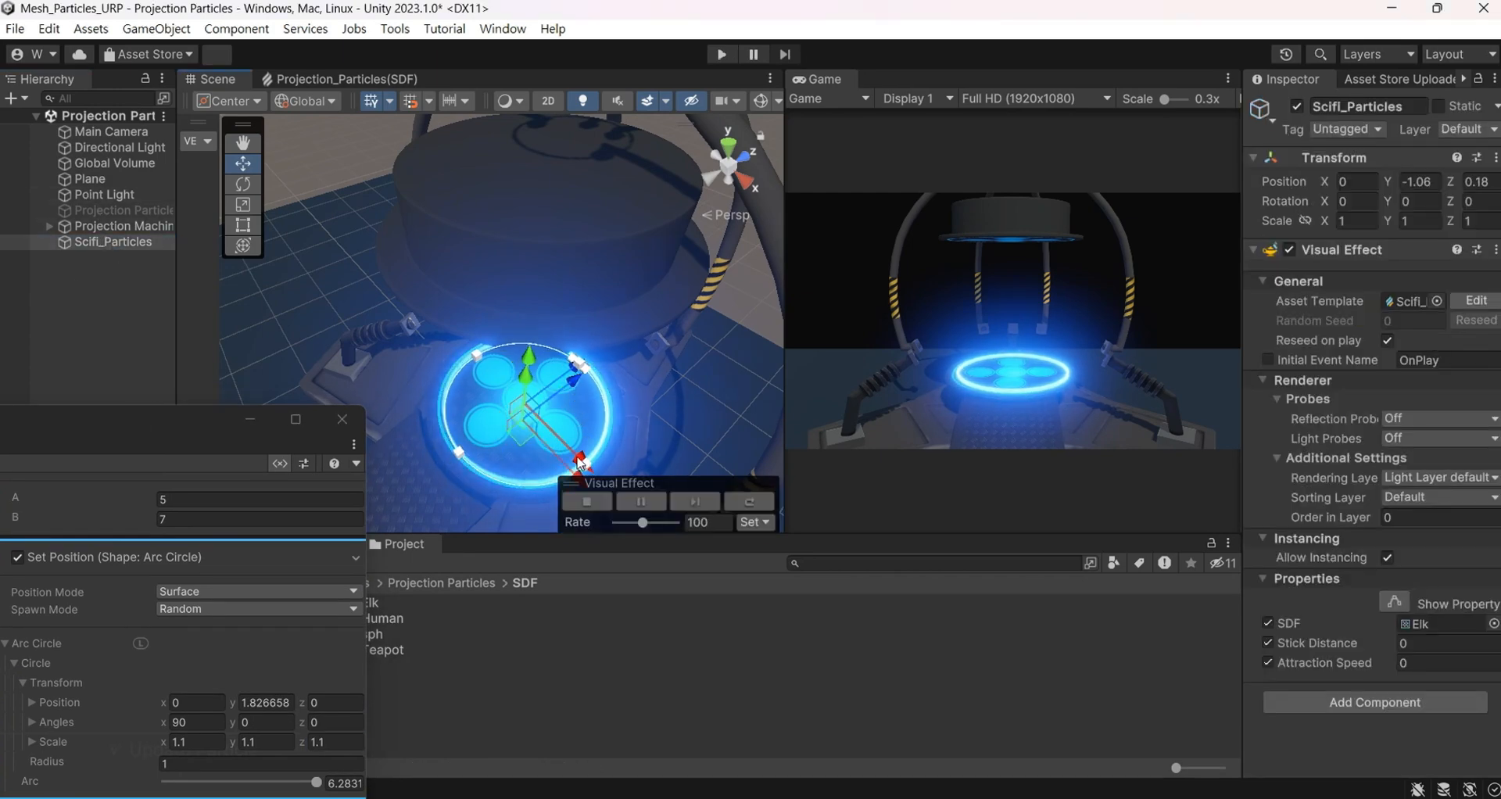
left_click_drag(581, 464, 578, 459)
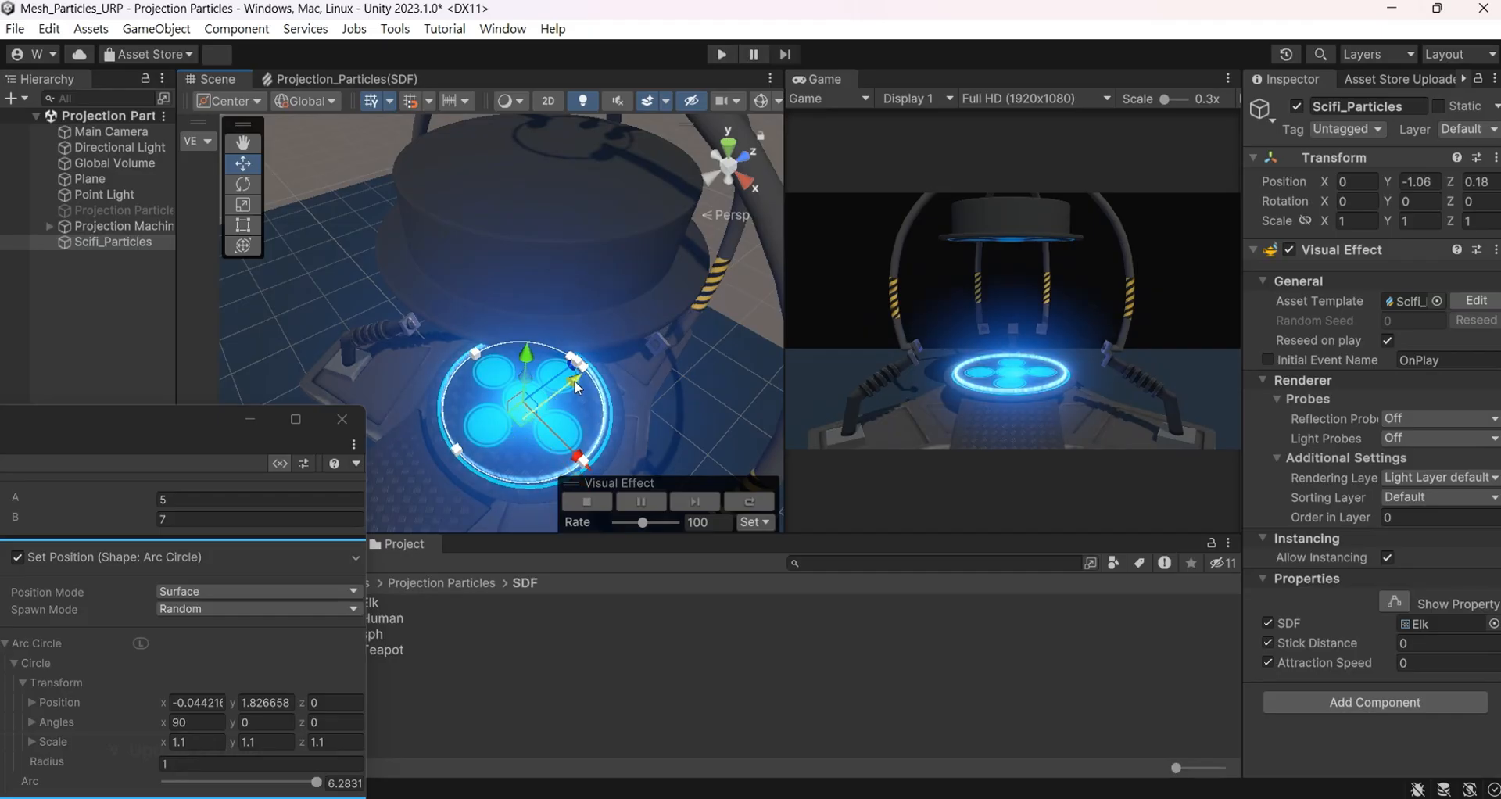
left_click_drag(575, 382, 579, 386)
Set the Arc Circle transform's Scale to 1.2 on X, Y and Z
left_click(205, 740)
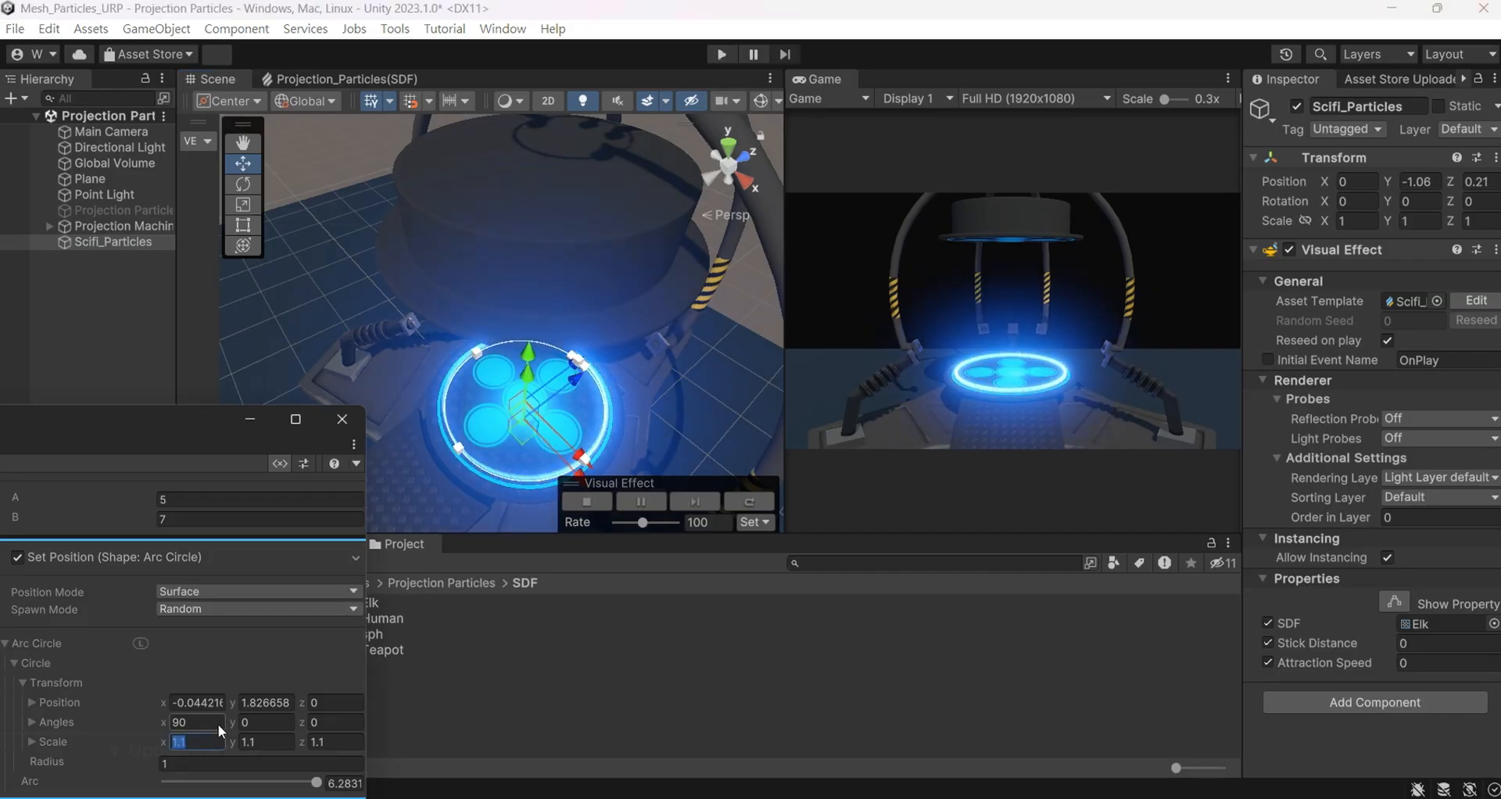
type("1.2")
left_click(264, 739)
type("1.2")
left_click(337, 737)
type("1")
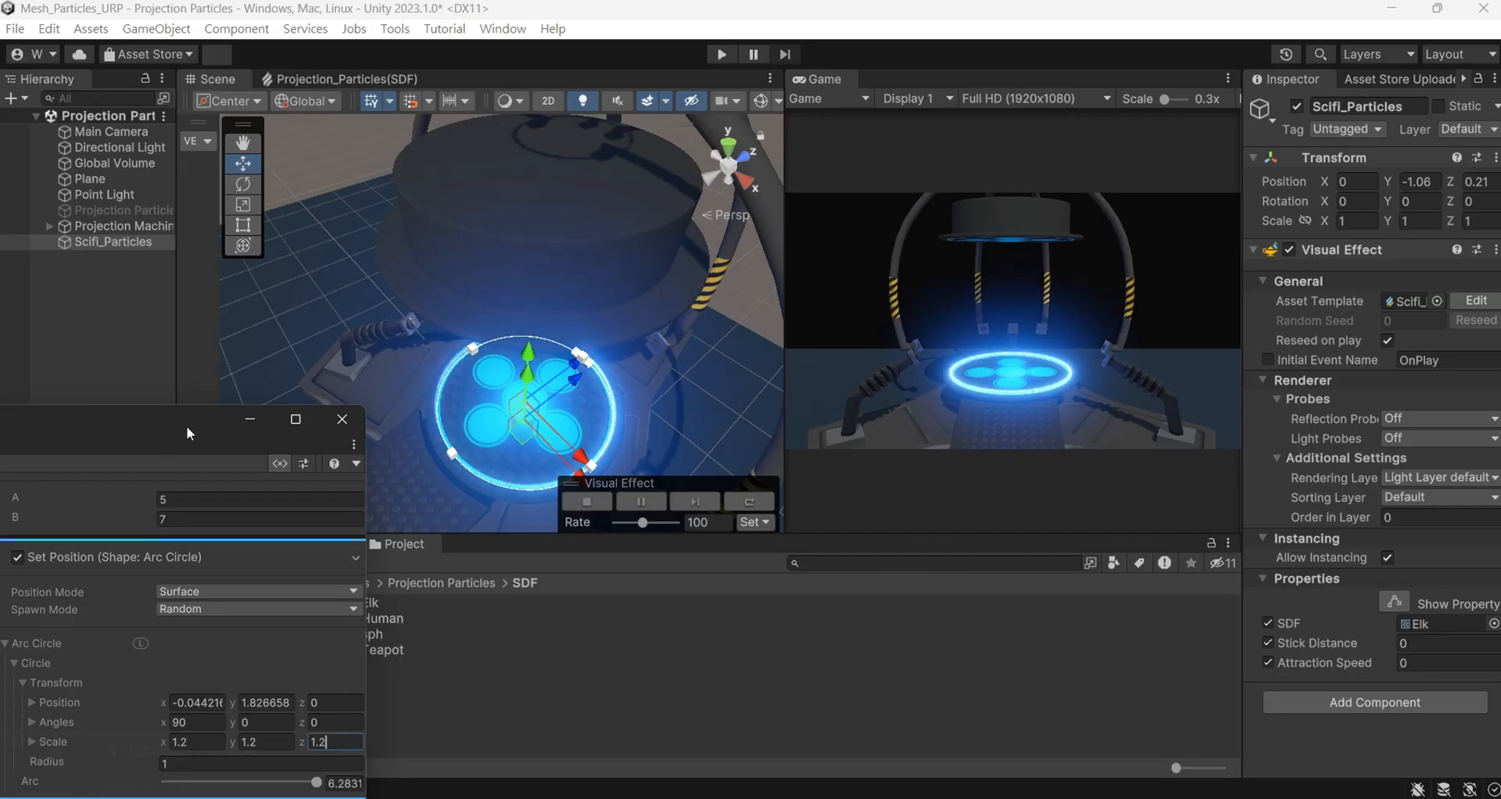
Restore Scifi_Particles' conforming by setting Attraction Speed to 10 and Stick Distance to 1
left_click_drag(188, 428, 81, 598)
left_click(1432, 646)
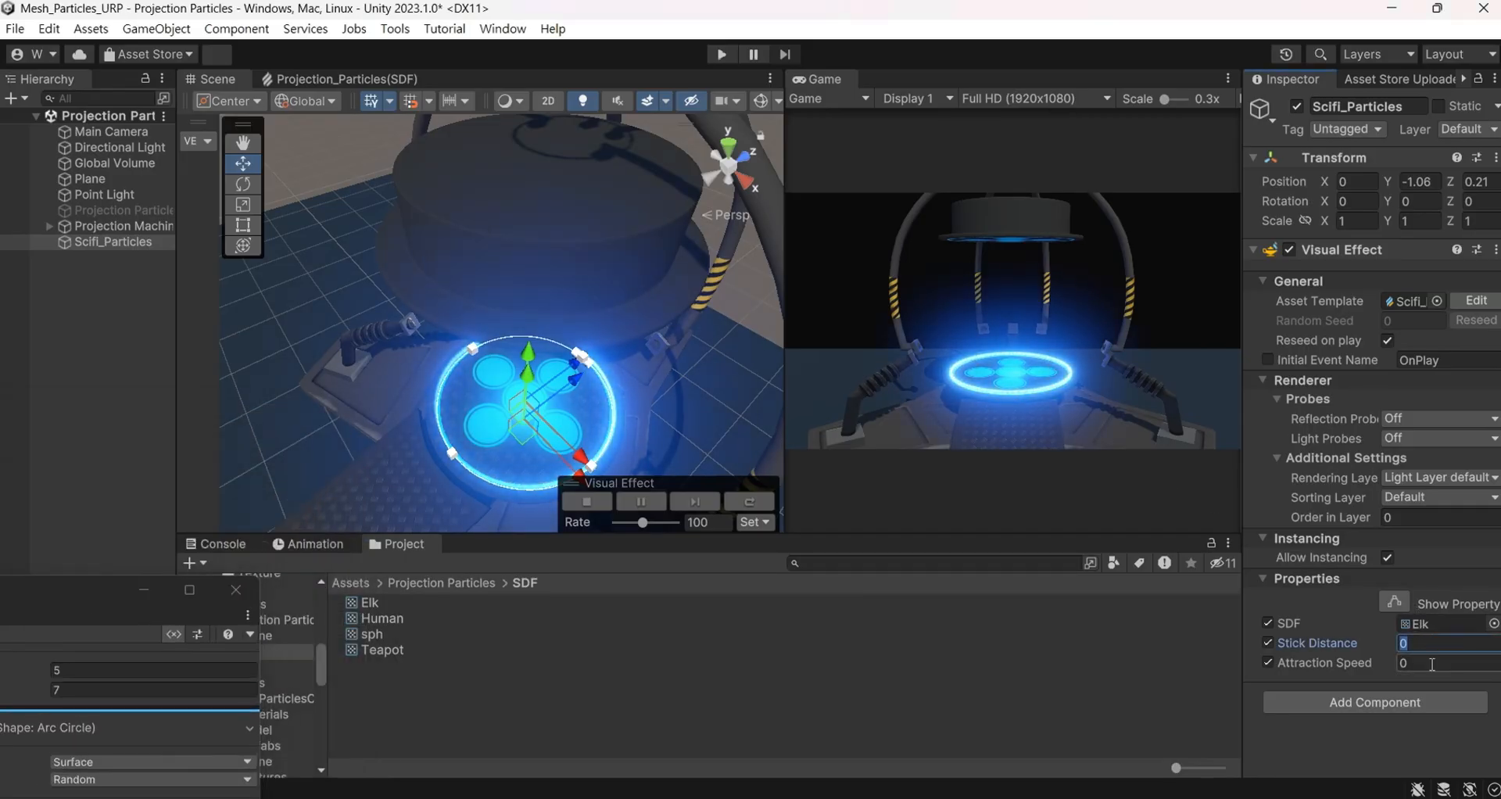
left_click(1434, 650)
type("1")
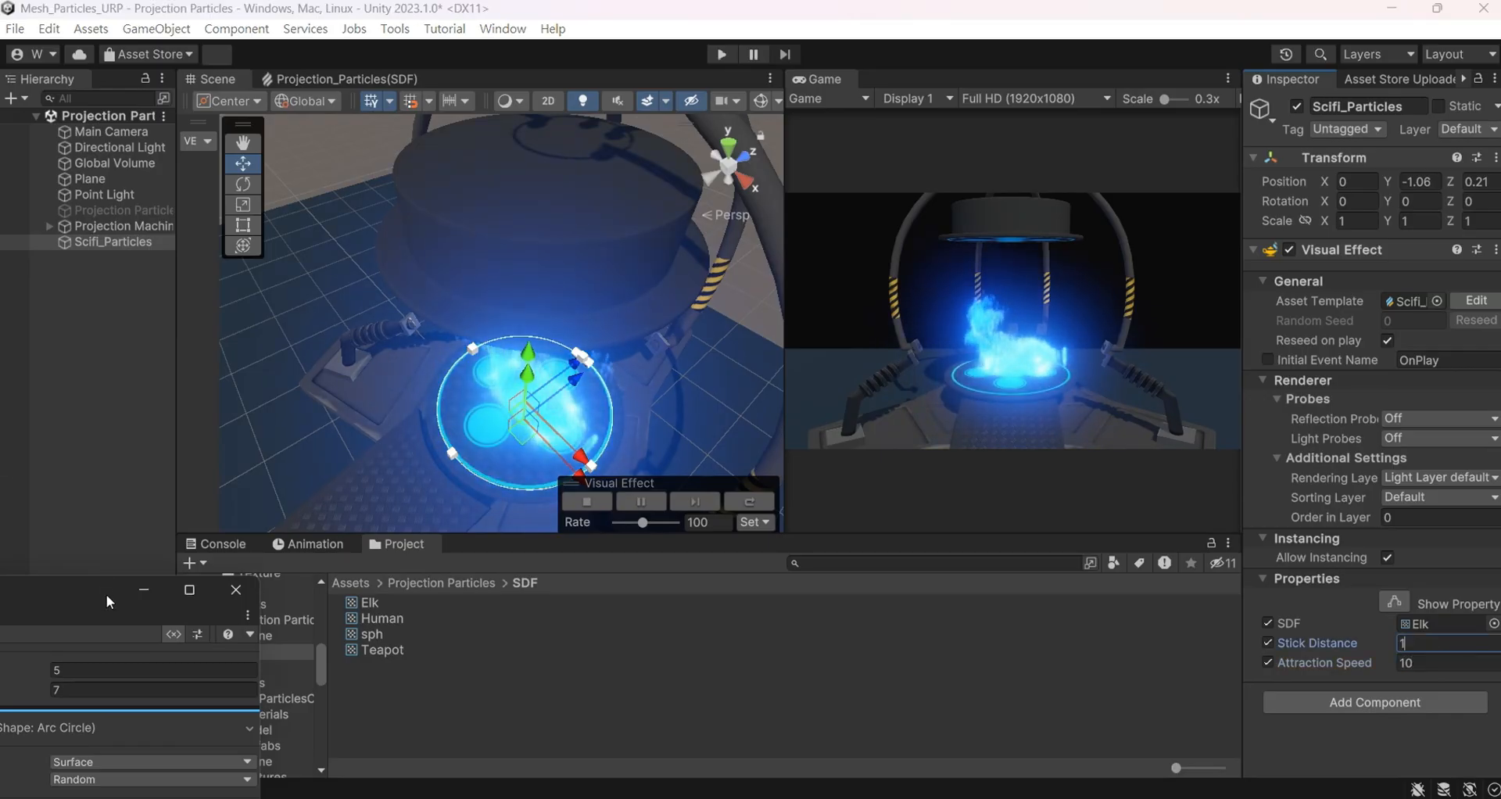
Raise the SDF field above the base by setting the Conform to Signed Distance Field block's Center Y to 3
left_click_drag(107, 596, 330, 91)
scroll(334, 559, "down", 4)
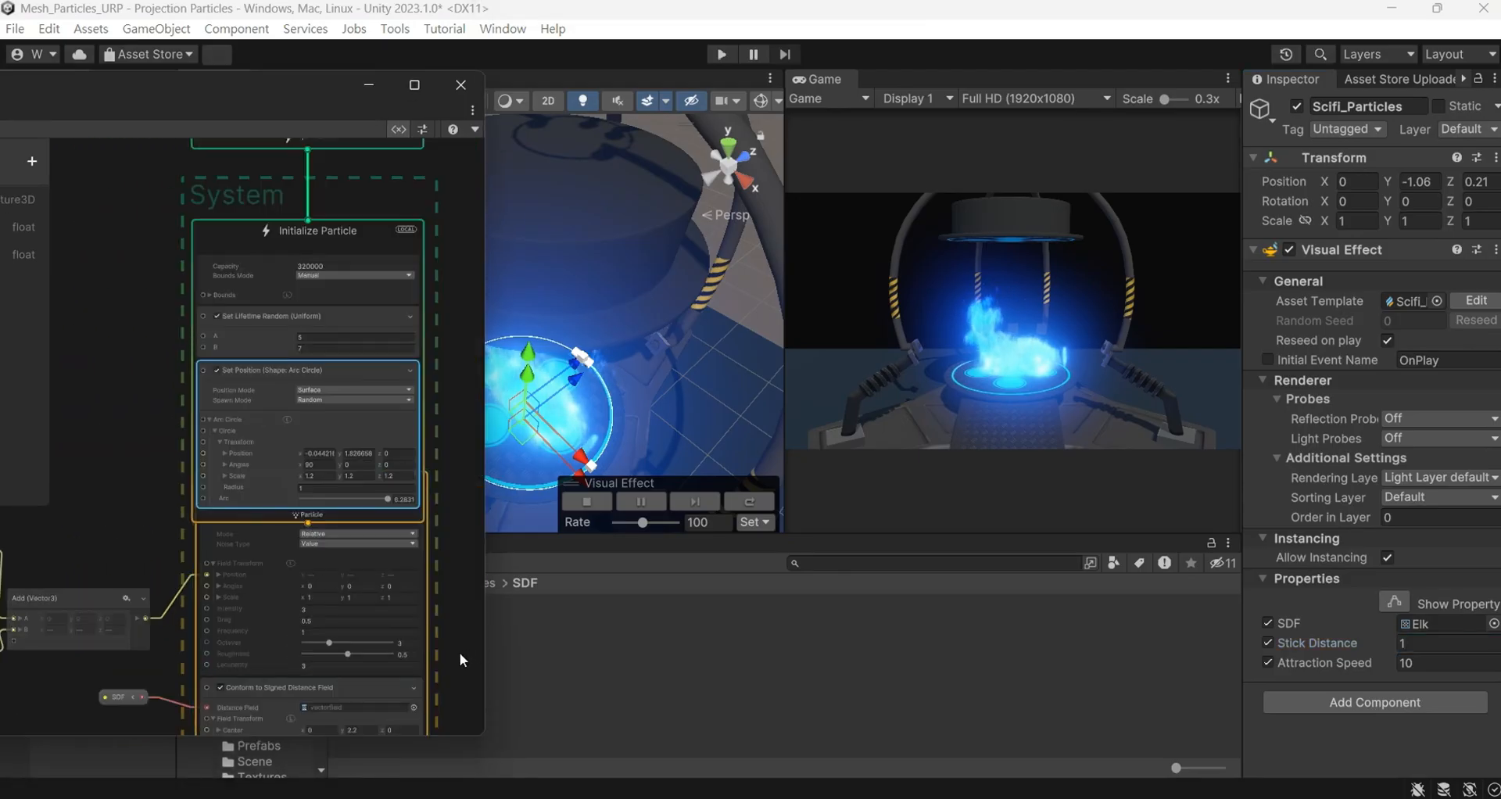
middle_click_drag(460, 652, 379, 292)
left_click(289, 373)
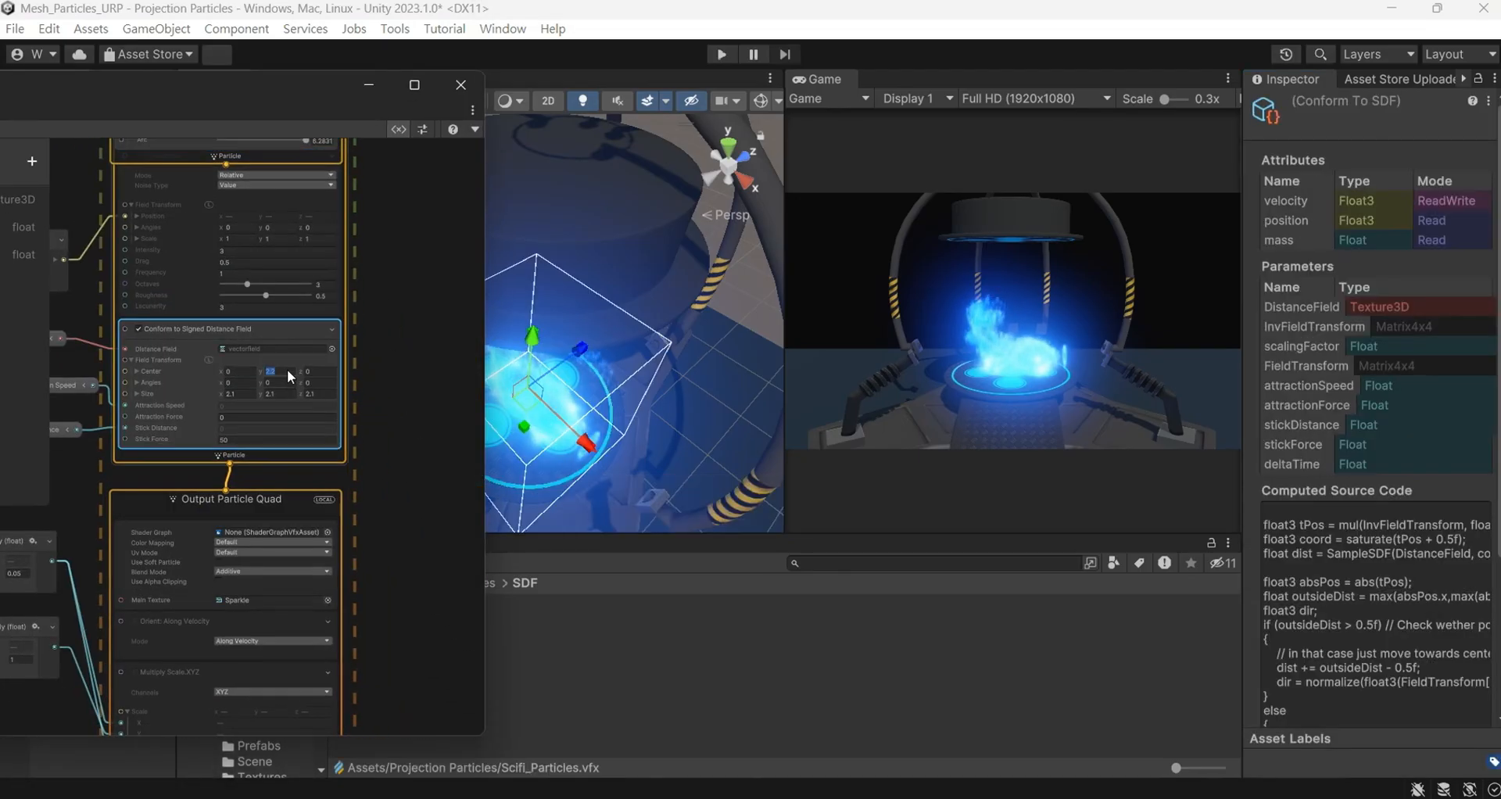
type("3")
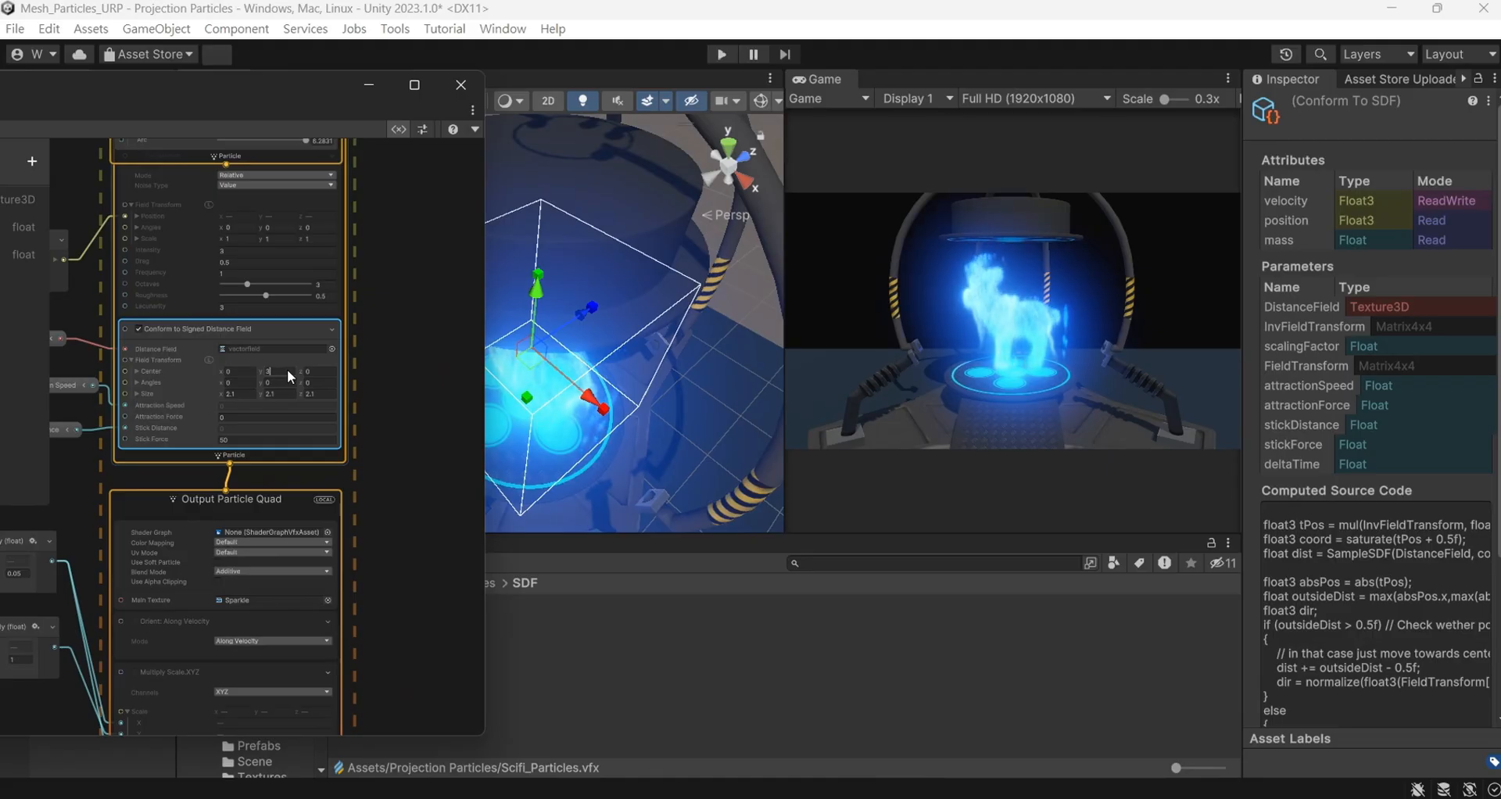
Assign the Human SDF asset to the SDF property of Scifi_Particles
left_click_drag(274, 96, 148, 587)
left_click(128, 243)
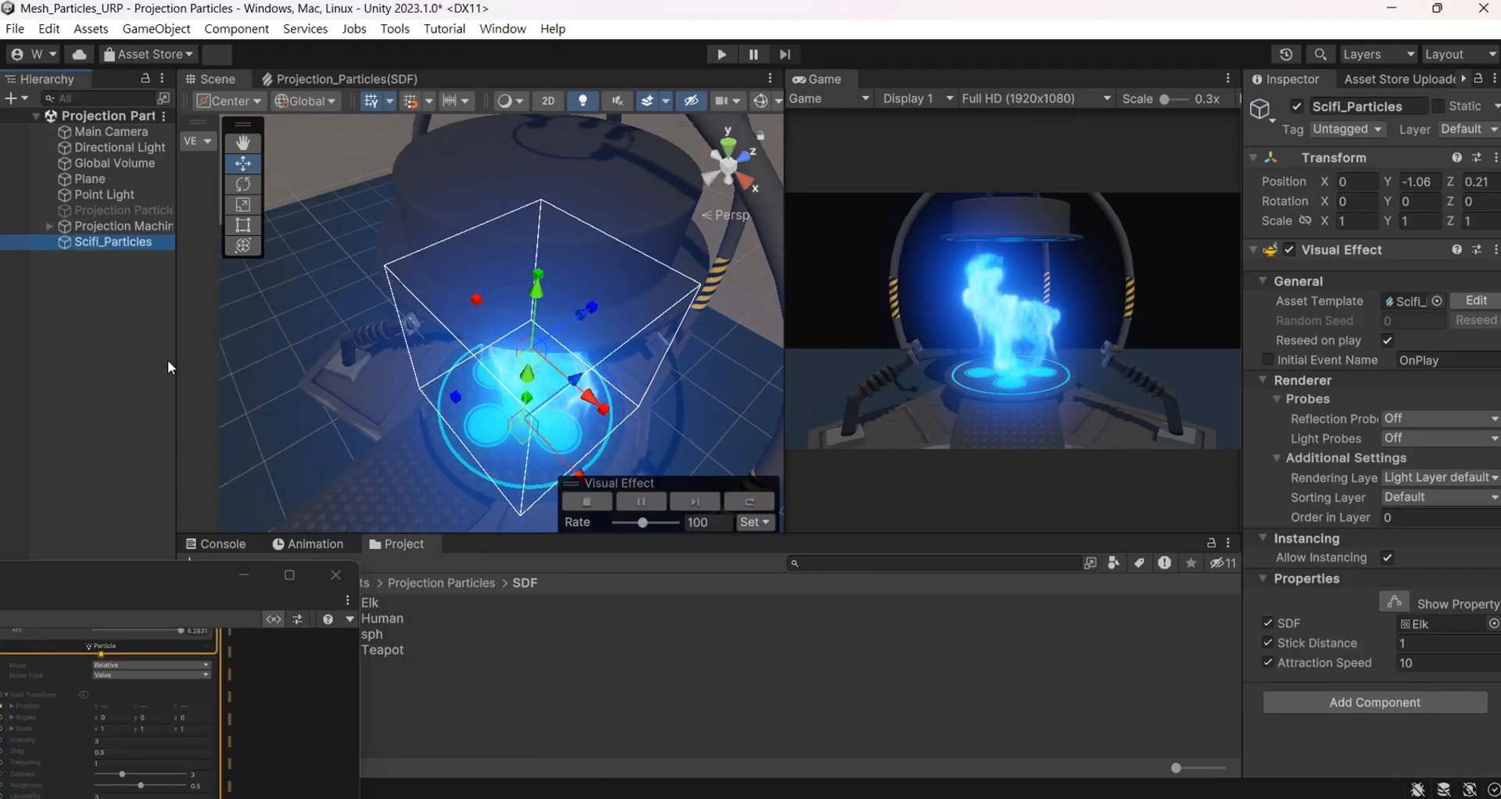
left_click_drag(203, 580, 122, 575)
left_click_drag(381, 619, 1399, 625)
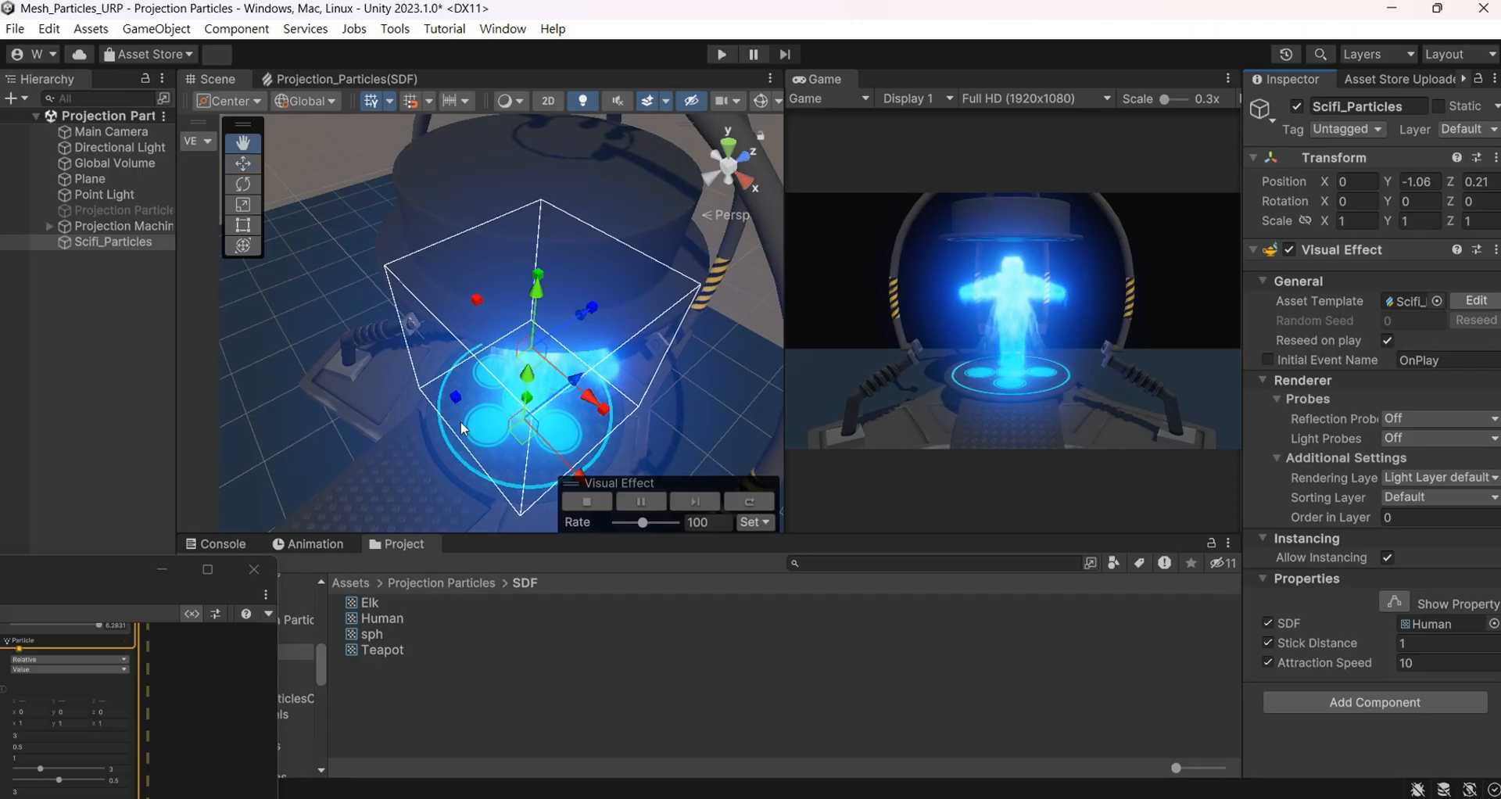
Release the particles from the human shape by setting Scifi_Particles' Attraction Speed and Stick Distance to 0
left_click_drag(462, 429, 988, 419, "alt")
scroll(391, 207, "down", 5)
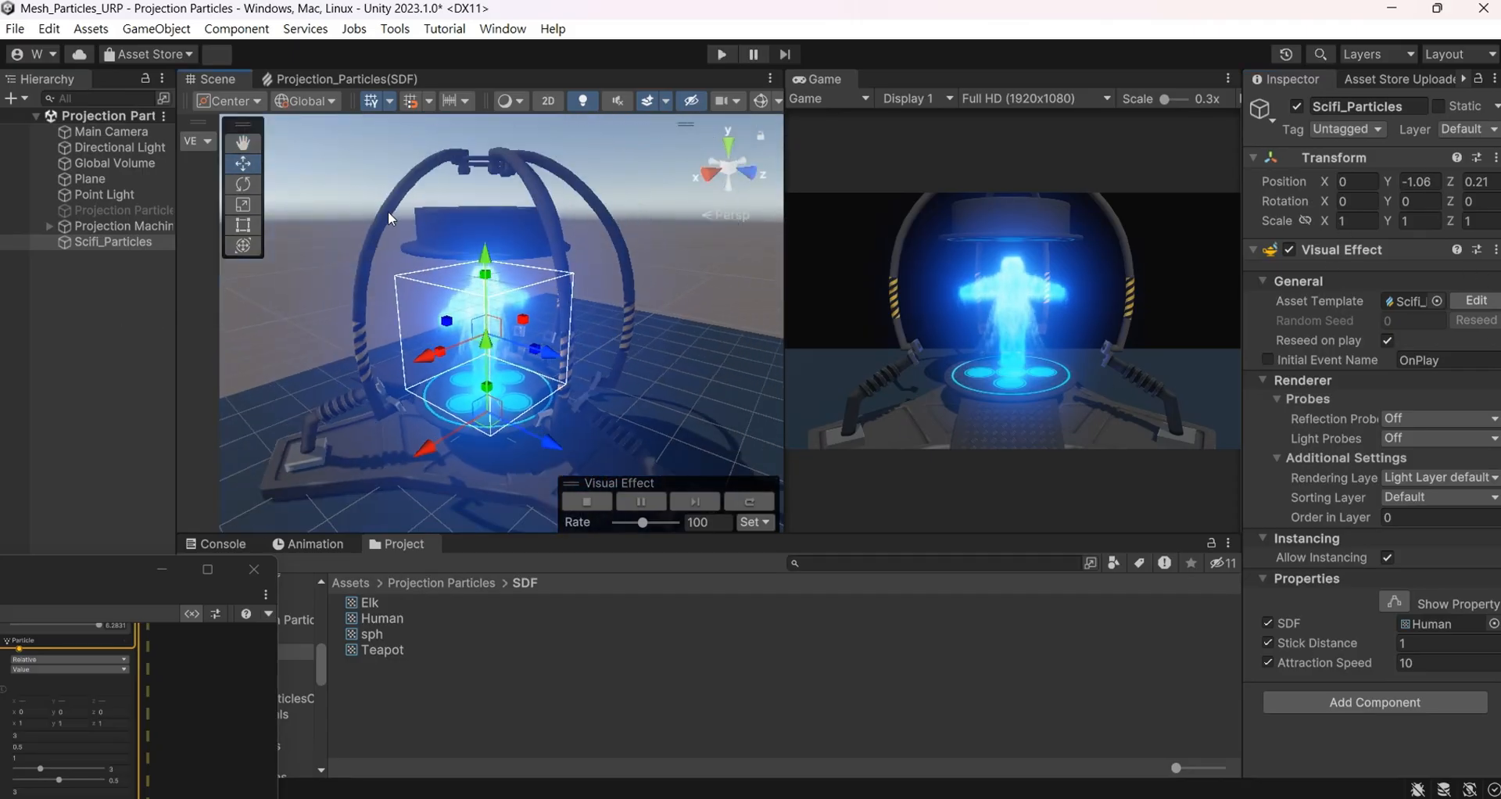
left_click_drag(331, 333, 642, 332, "alt")
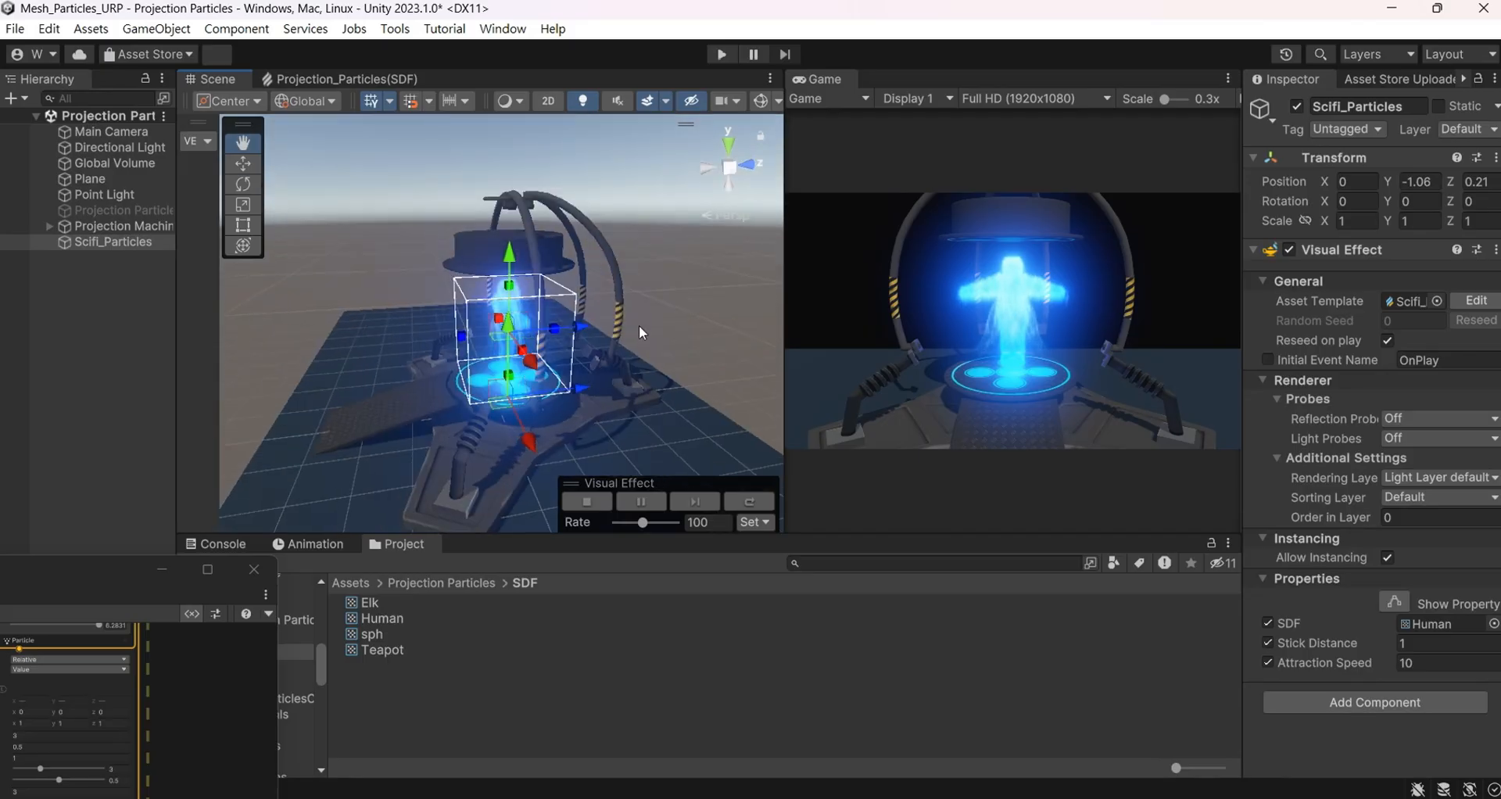
type("0")
left_click(1439, 644)
type("0")
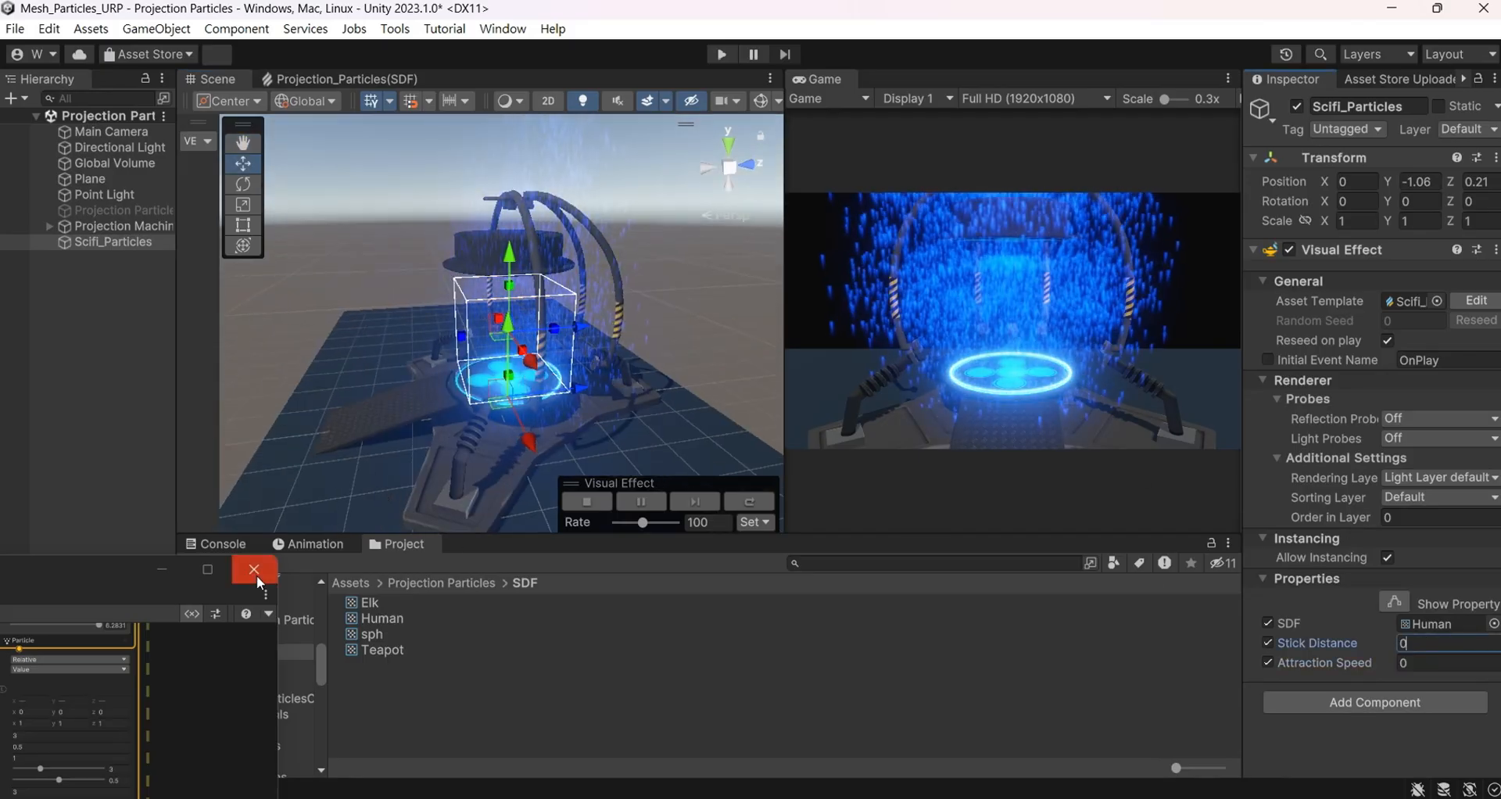
left_click_drag(233, 502, 470, 438, "alt")
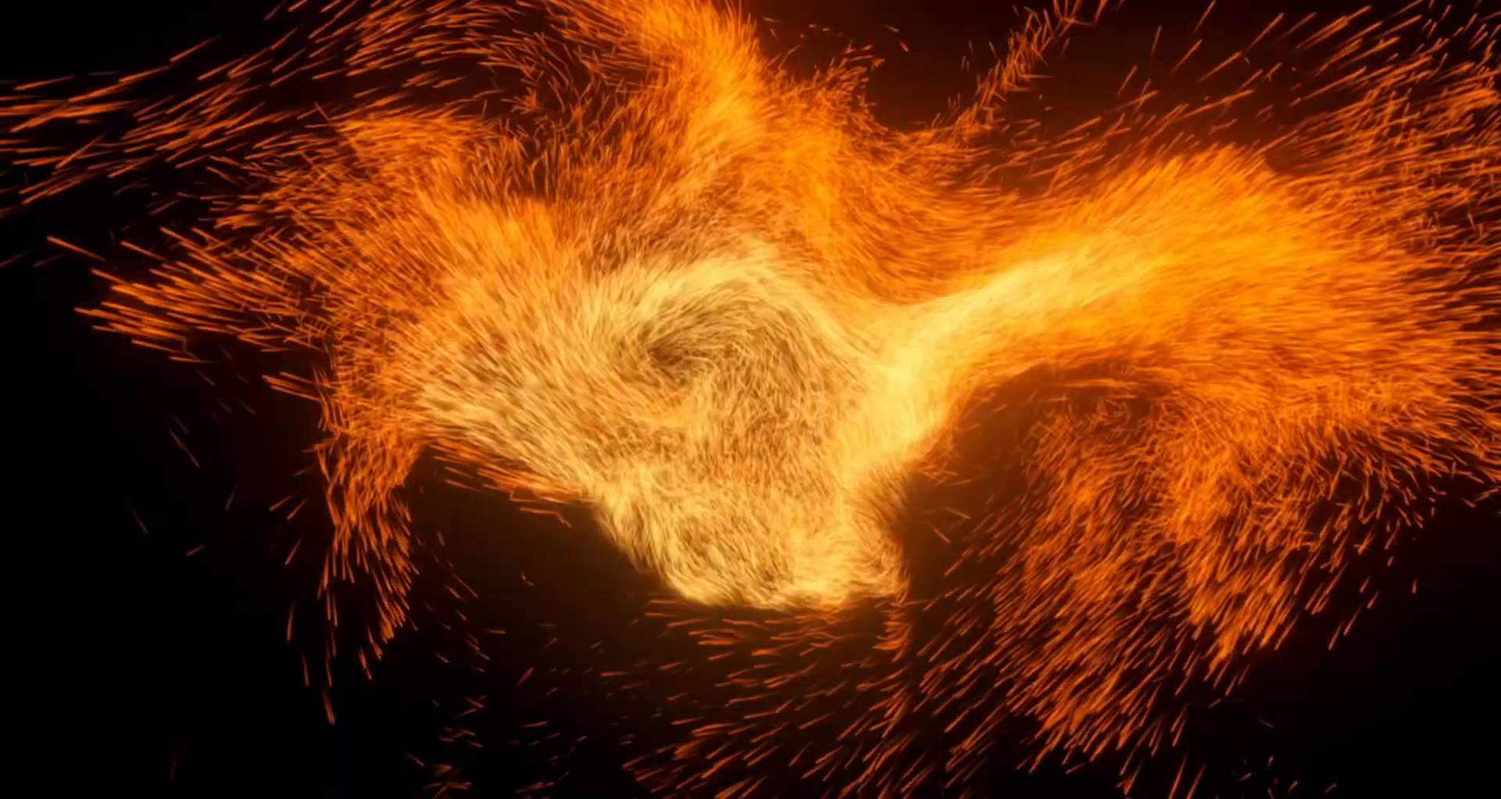